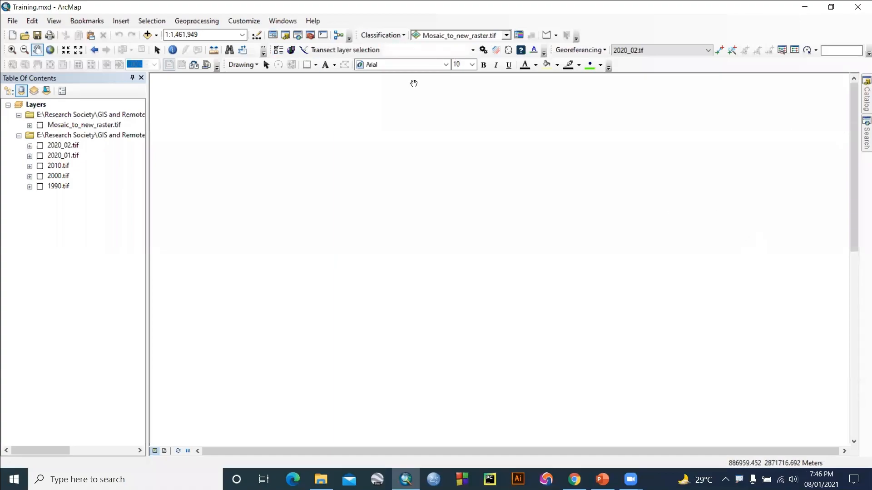
- Check in the extensions list that Spatial Analyst is enabled, and close the list
{"action": "left_click", "coordinate": [264, 21]}
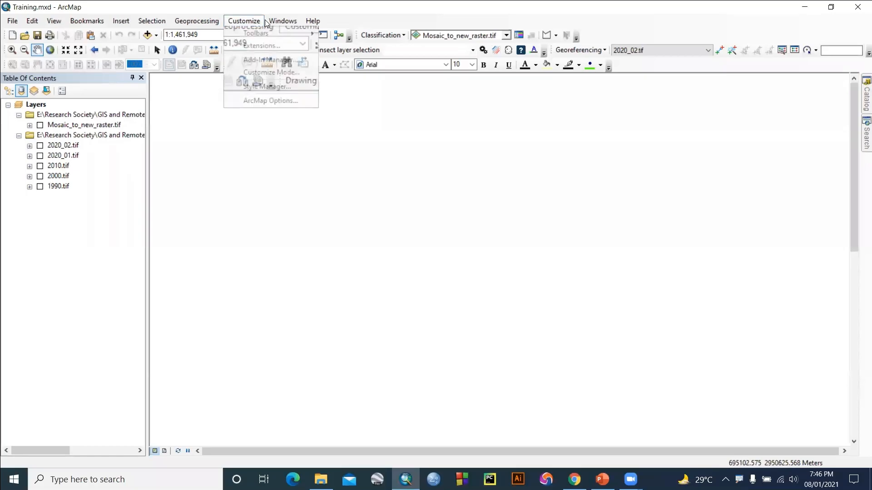
{"action": "left_click", "coordinate": [260, 45]}
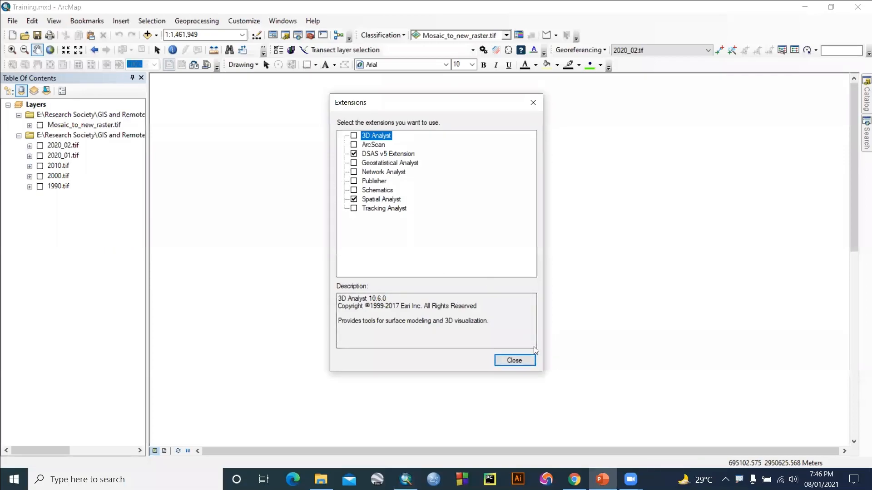
{"action": "left_click", "coordinate": [523, 360]}
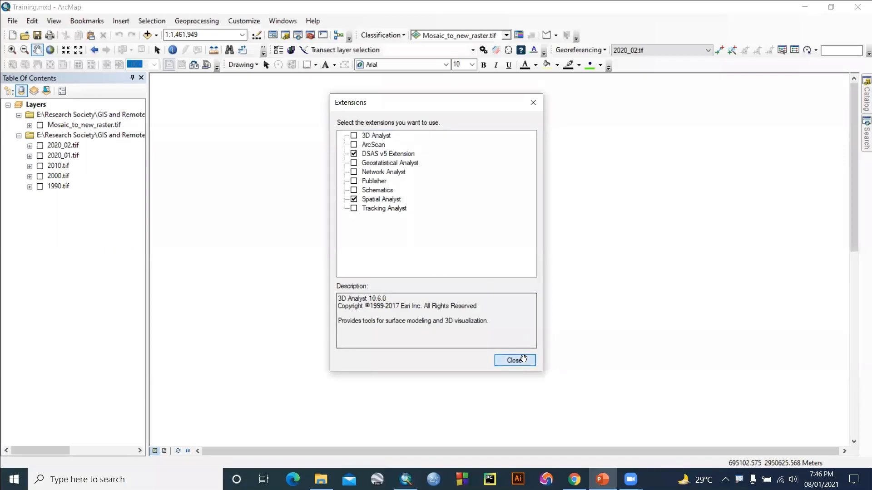
- Create a new file geodatabase in the GIS Training folder, keeping its default name
{"action": "left_click", "coordinate": [865, 98]}
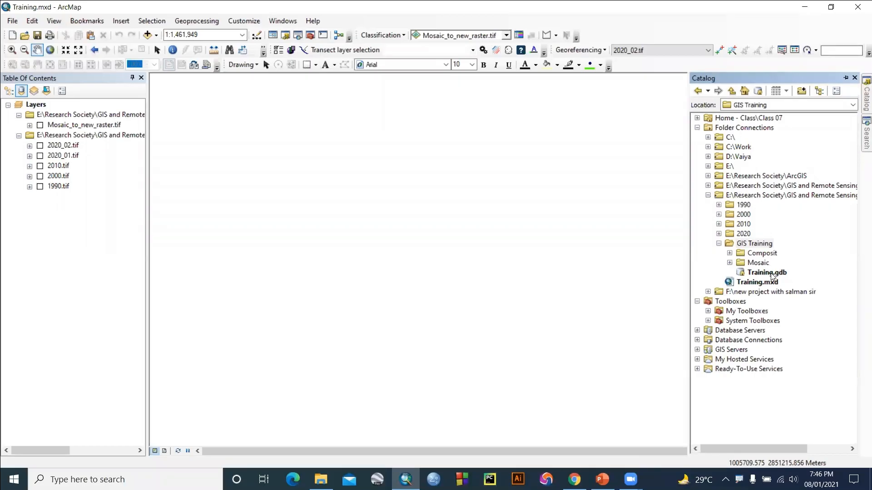
{"action": "right_click", "coordinate": [750, 246]}
{"action": "mouse_move", "coordinate": [755, 317]}
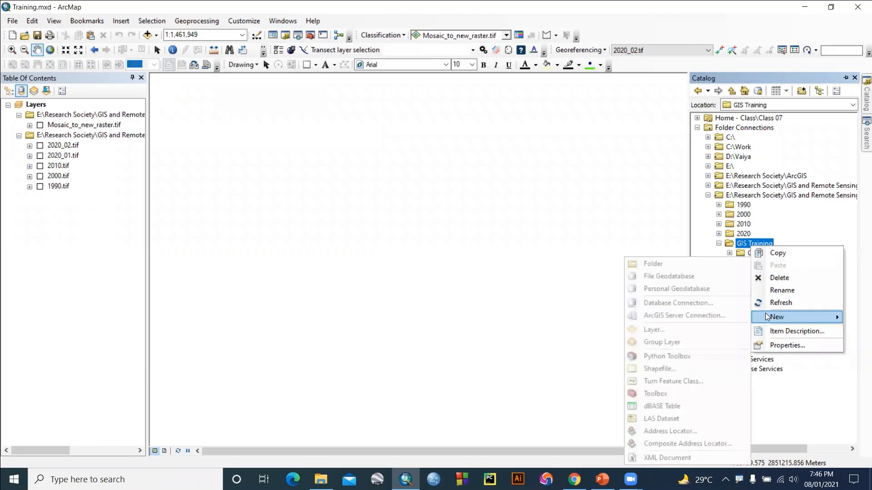
{"action": "left_click", "coordinate": [682, 277]}
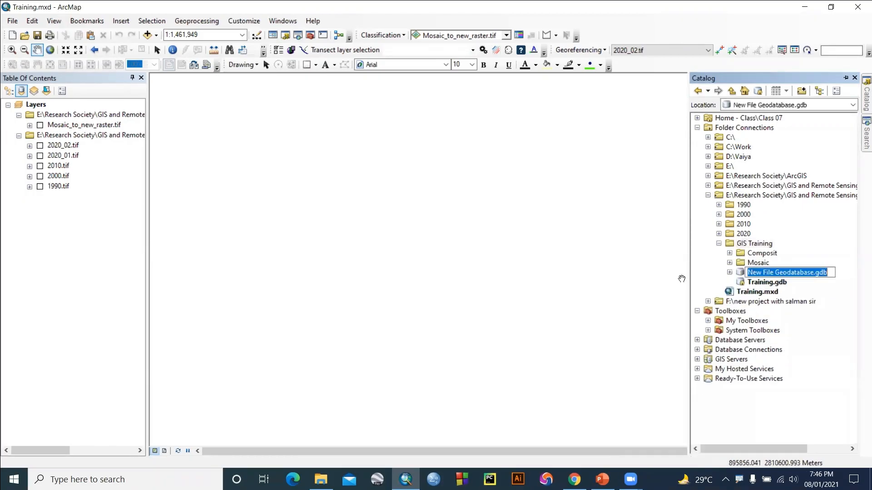
{"action": "left_click", "coordinate": [767, 265]}
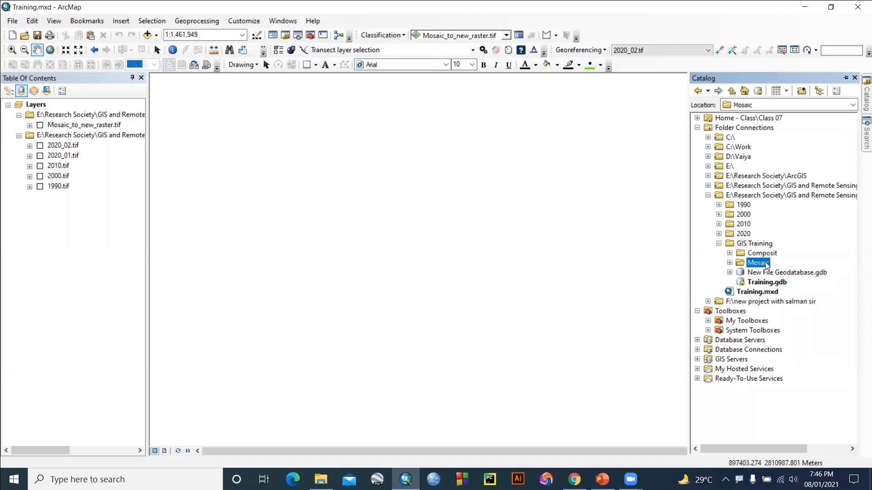
- Delete New File Geodatabase.gdb from the GIS Training folder and confirm the deletion
{"action": "right_click", "coordinate": [753, 273]}
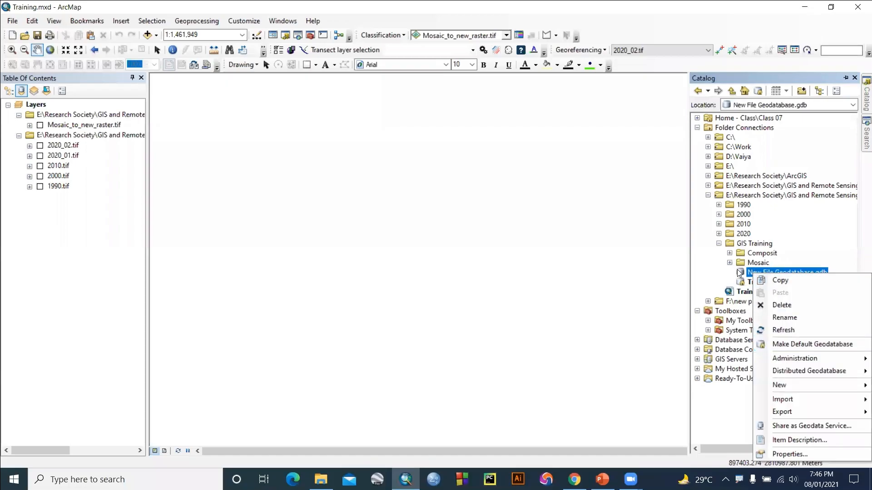
{"action": "left_click", "coordinate": [781, 305]}
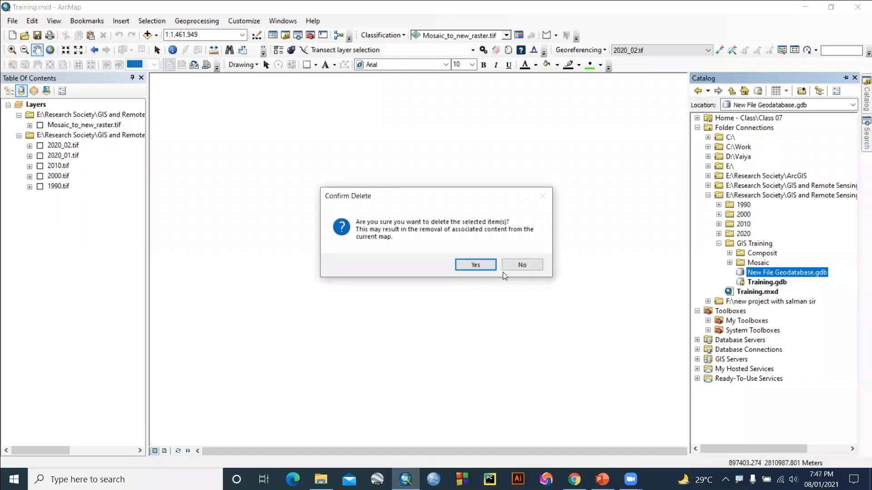
{"action": "left_click", "coordinate": [475, 265]}
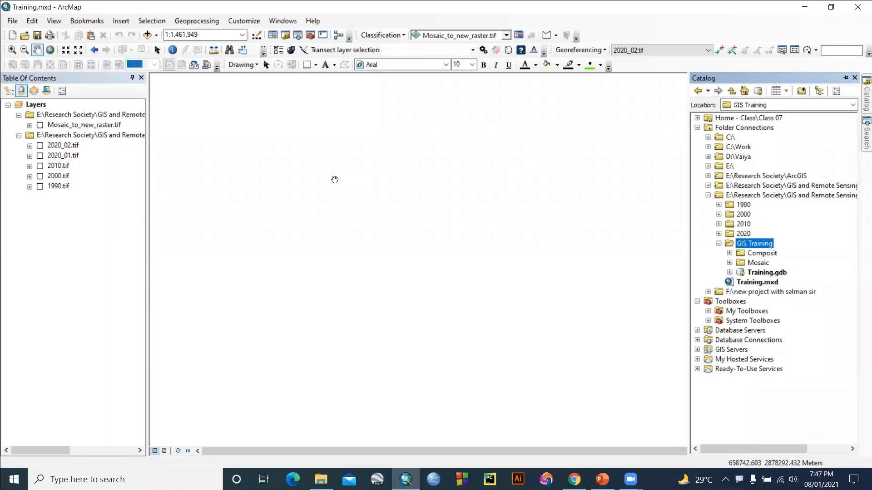
- Start adding data to the map and browse to the class 07 folder inside Class
{"action": "left_click", "coordinate": [147, 35]}
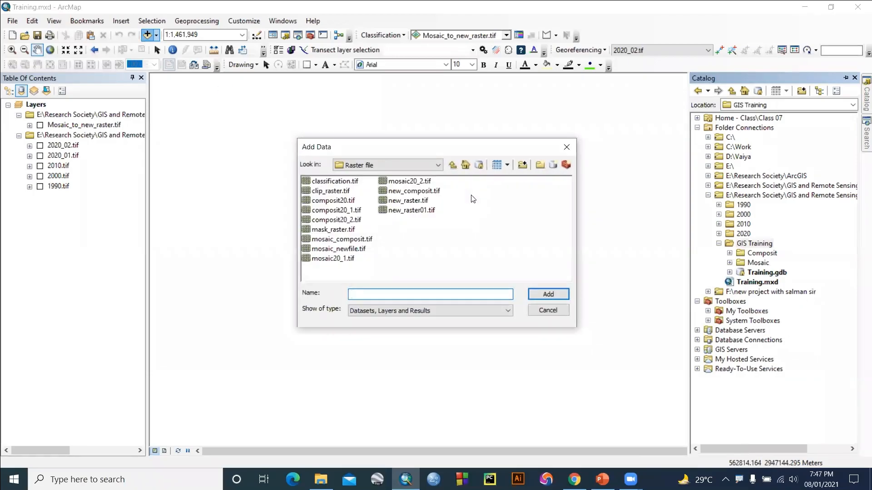
{"action": "left_click", "coordinate": [453, 166]}
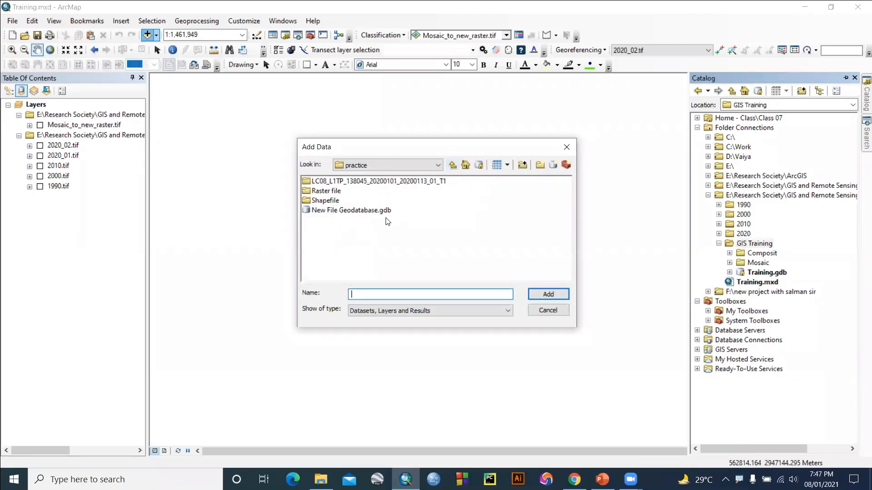
{"action": "left_click", "coordinate": [453, 165]}
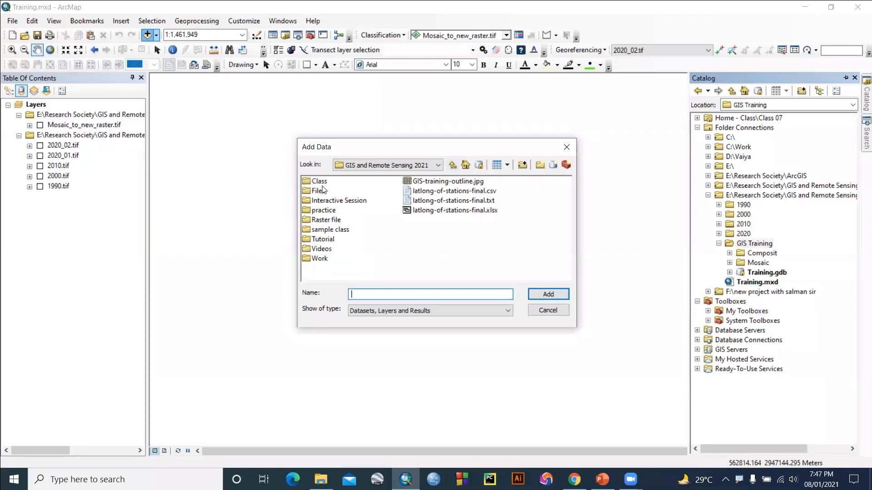
{"action": "double_click", "coordinate": [322, 181]}
{"action": "double_click", "coordinate": [323, 240]}
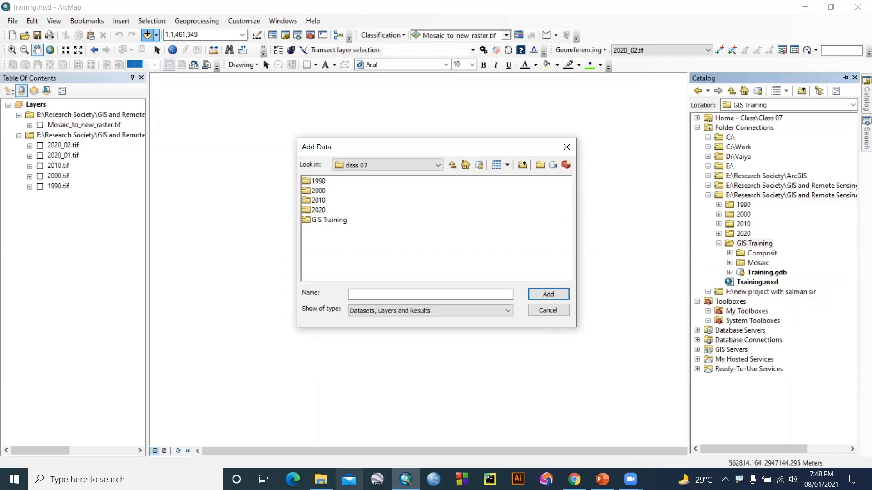
- Switch to File Explorer and examine the contents of the GIS Training folder and its Training.gdb geodatabase, then return to ArcMap
{"action": "left_click", "coordinate": [321, 480]}
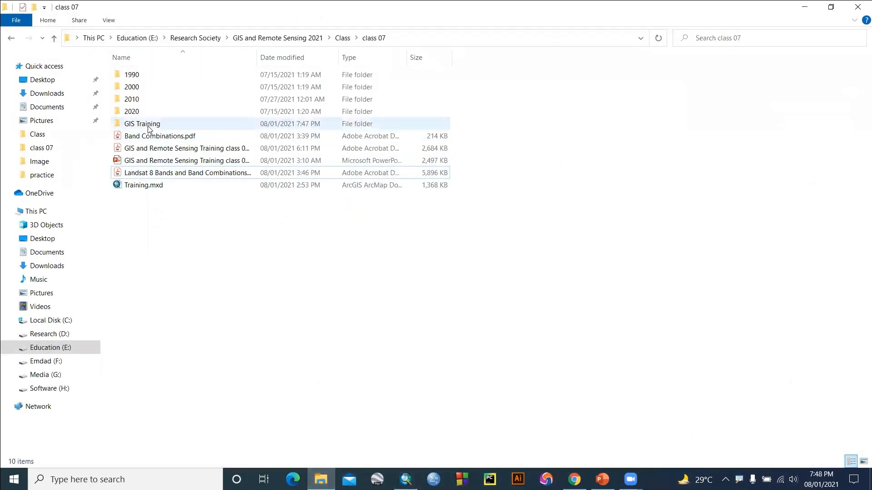
{"action": "double_click", "coordinate": [149, 129]}
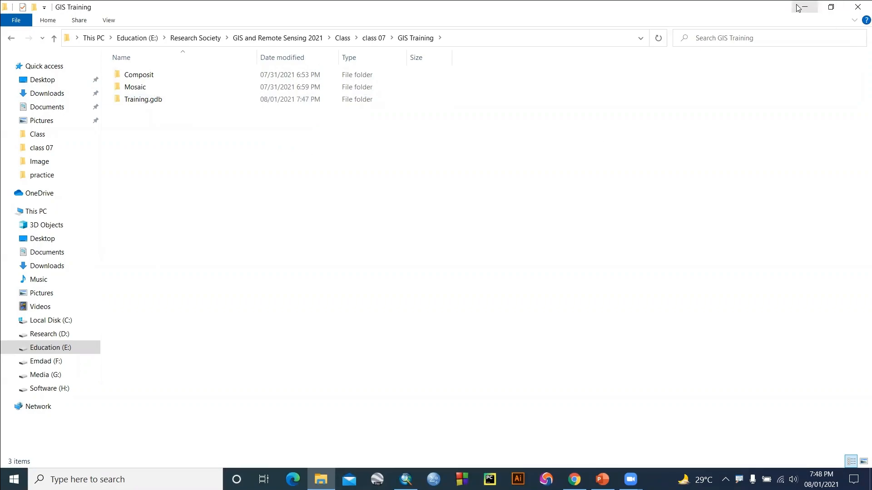
{"action": "double_click", "coordinate": [147, 99]}
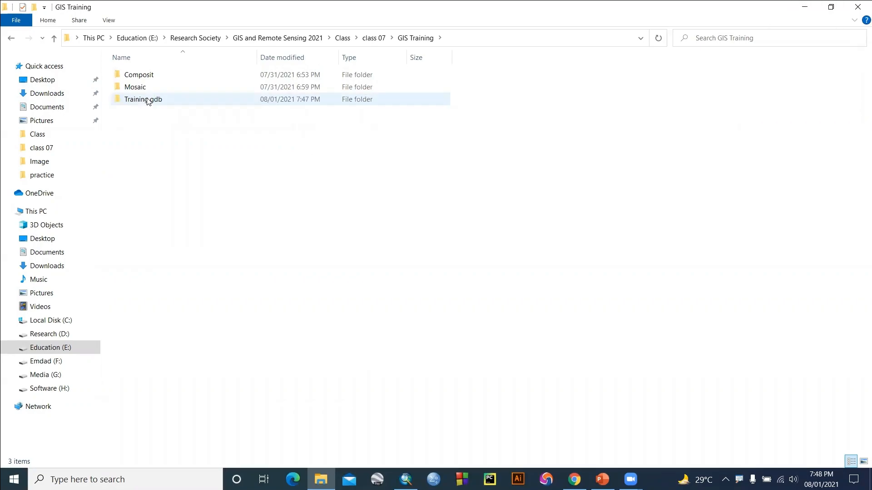
{"action": "scroll", "coordinate": [230, 195], "scroll_direction": "down", "scroll_amount": 3}
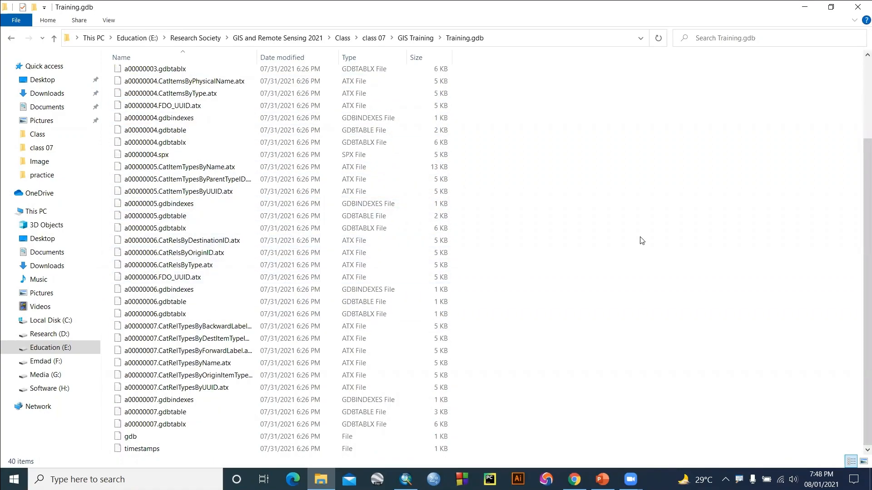
{"action": "left_click", "coordinate": [53, 38]}
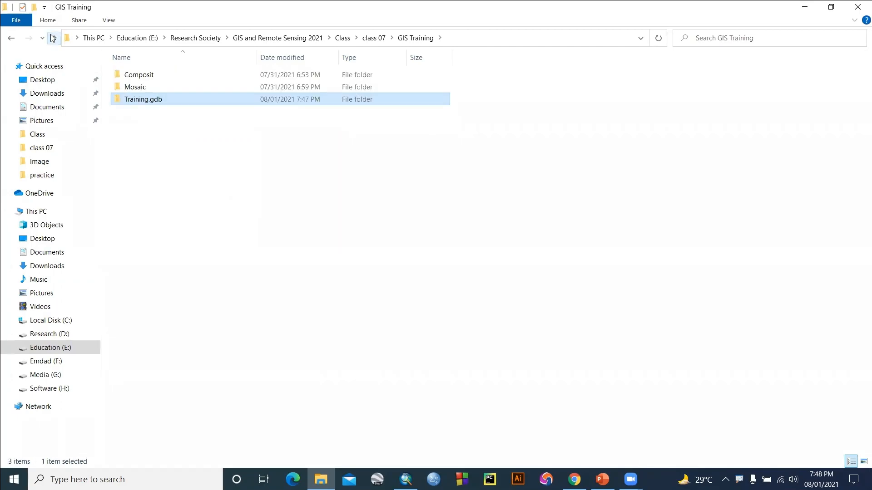
{"action": "left_click", "coordinate": [53, 38]}
{"action": "left_click", "coordinate": [803, 9]}
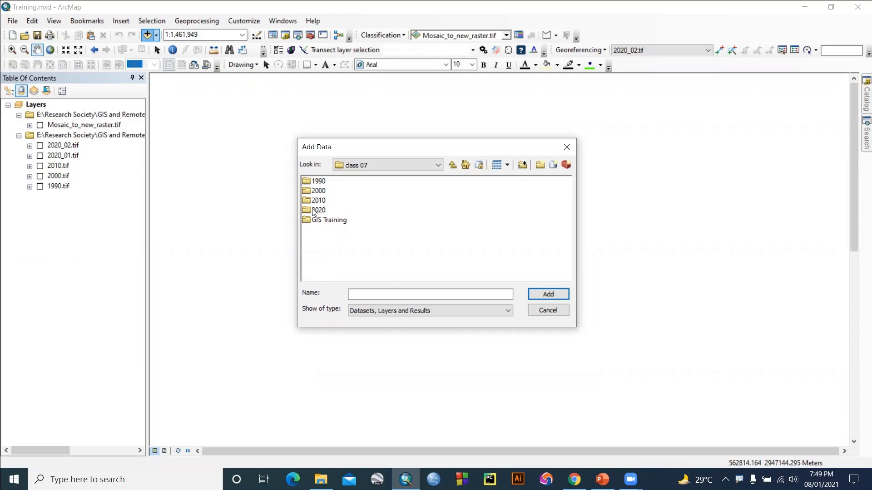
- Add the Landsat 8 bands SR_B1 to SR_B7 from the 2020 folder's LC08_L2SP_138043_20200117_20200823_02_T1 scene to the map
{"action": "double_click", "coordinate": [318, 210]}
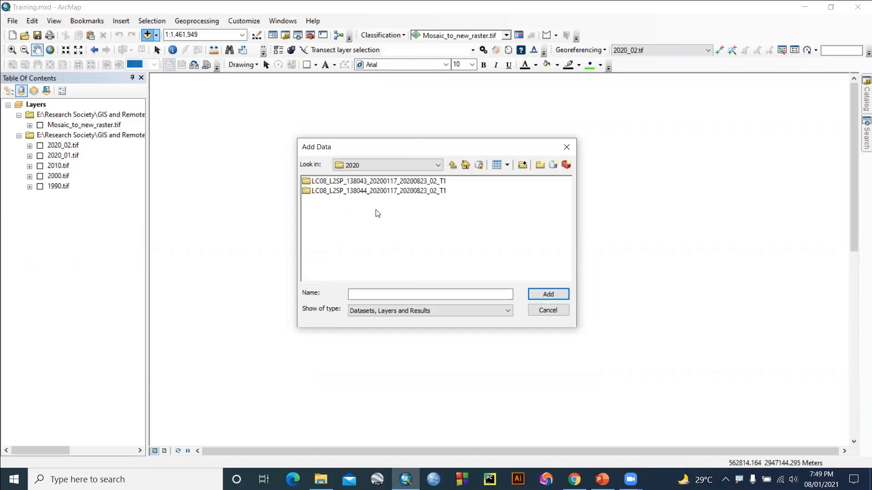
{"action": "double_click", "coordinate": [376, 182]}
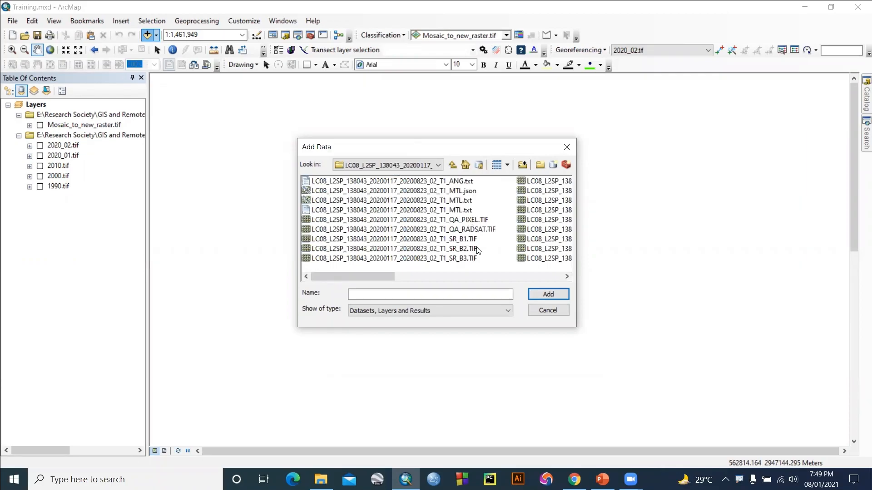
{"action": "left_click", "coordinate": [468, 240]}
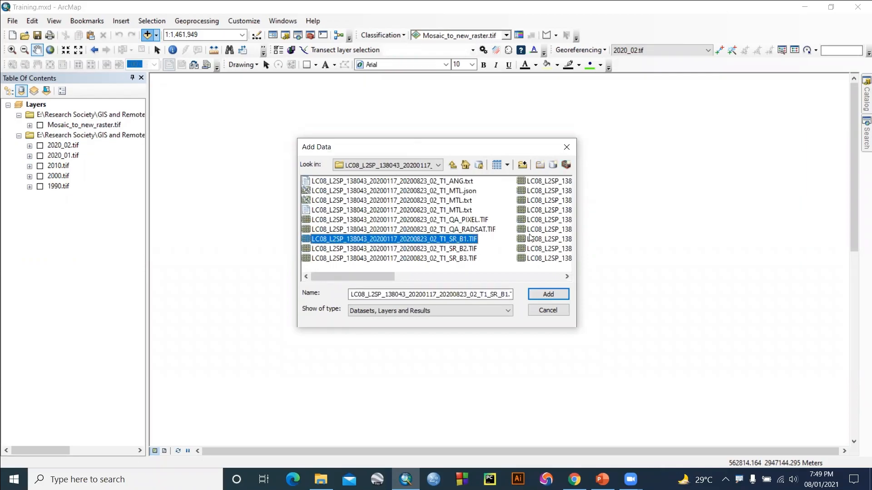
{"action": "scroll", "coordinate": [532, 239], "scroll_direction": "down", "scroll_amount": 1}
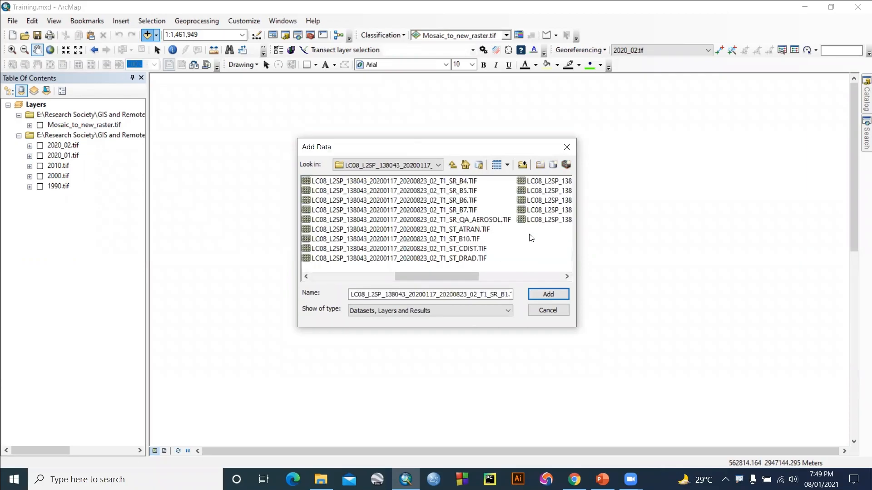
{"action": "left_click", "coordinate": [468, 210], "text": "shift"}
{"action": "left_click", "coordinate": [544, 295]}
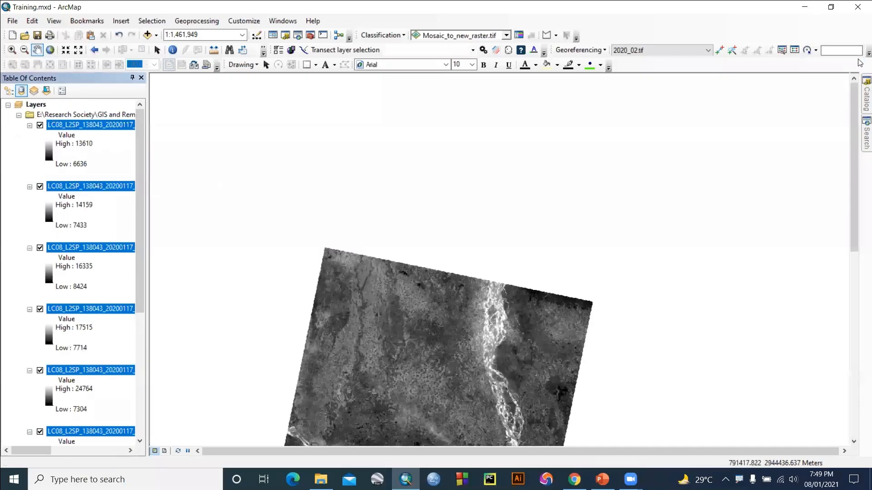
- Switch to PowerPoint to view the Composite Bands slide, then return to ArcMap
{"action": "left_click", "coordinate": [860, 107]}
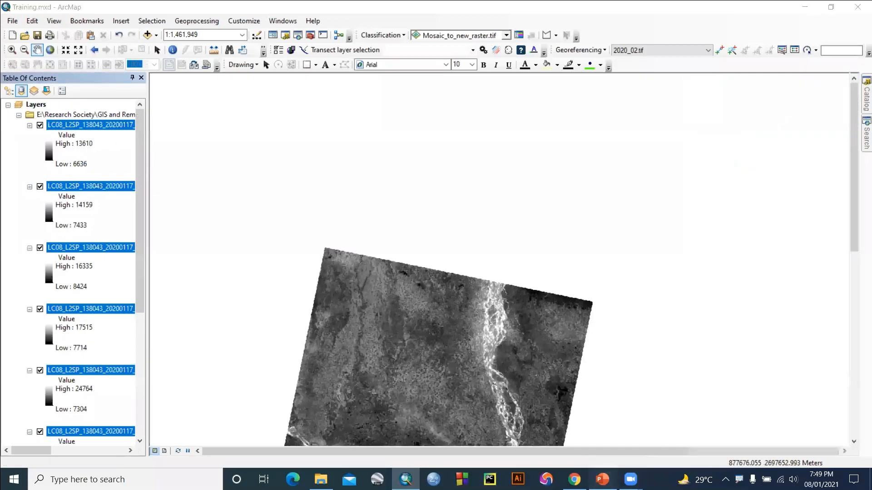
{"action": "left_click", "coordinate": [602, 479]}
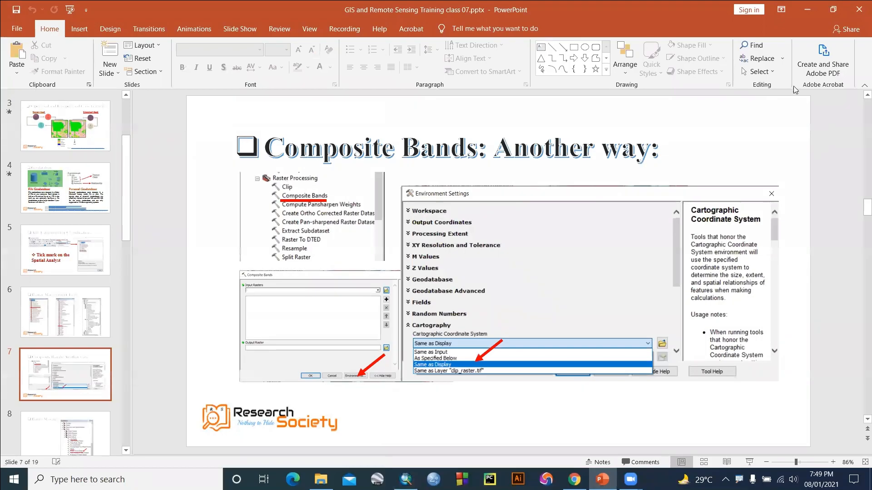
{"action": "left_click", "coordinate": [807, 13]}
- Open the Composite Bands tool from the Raster Processing toolset of Data Management Tools and add the seven selected band layers as input rasters
{"action": "left_click", "coordinate": [860, 103]}
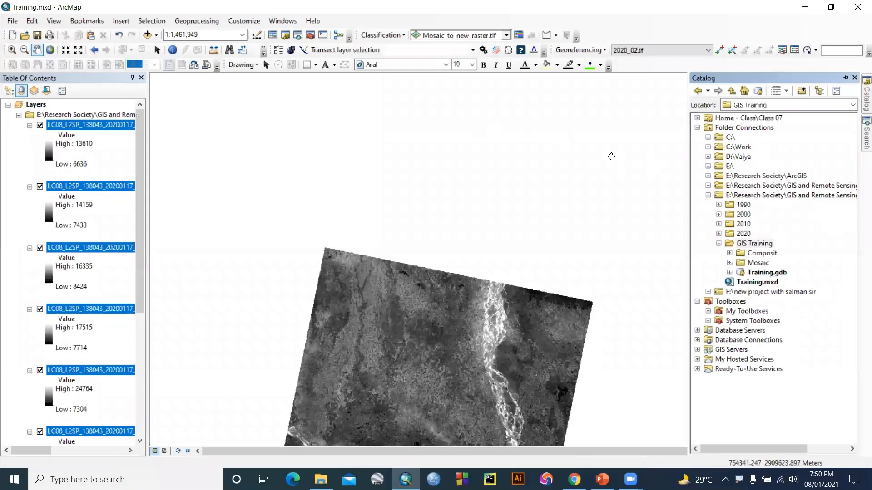
{"action": "left_click", "coordinate": [698, 128]}
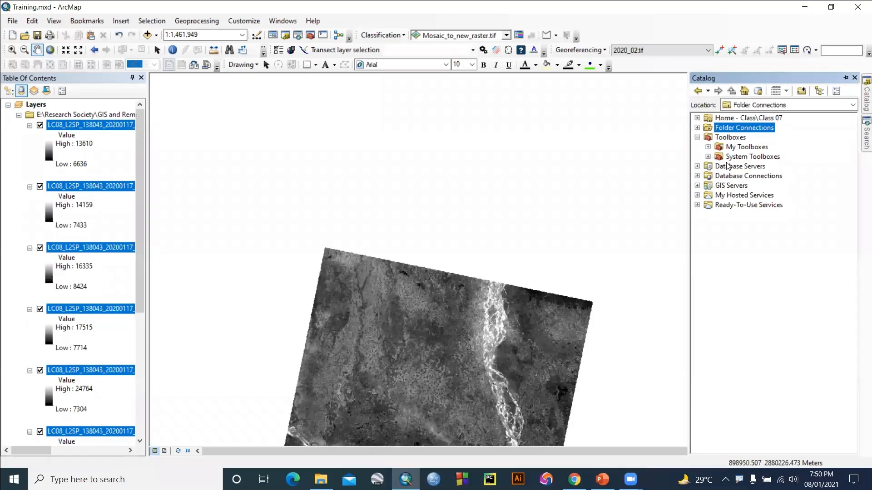
{"action": "left_click", "coordinate": [708, 158]}
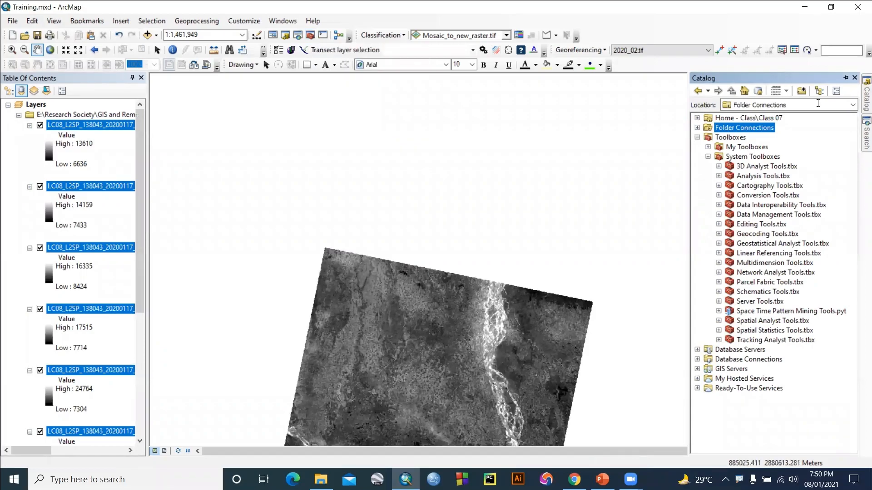
{"action": "left_click", "coordinate": [698, 128]}
{"action": "scroll", "coordinate": [753, 294], "scroll_direction": "down", "scroll_amount": 4}
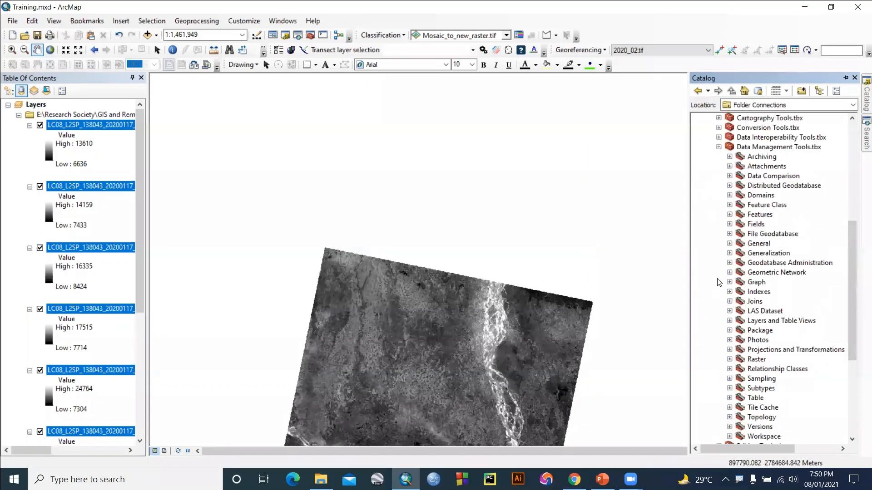
{"action": "scroll", "coordinate": [749, 290], "scroll_direction": "down", "scroll_amount": 6}
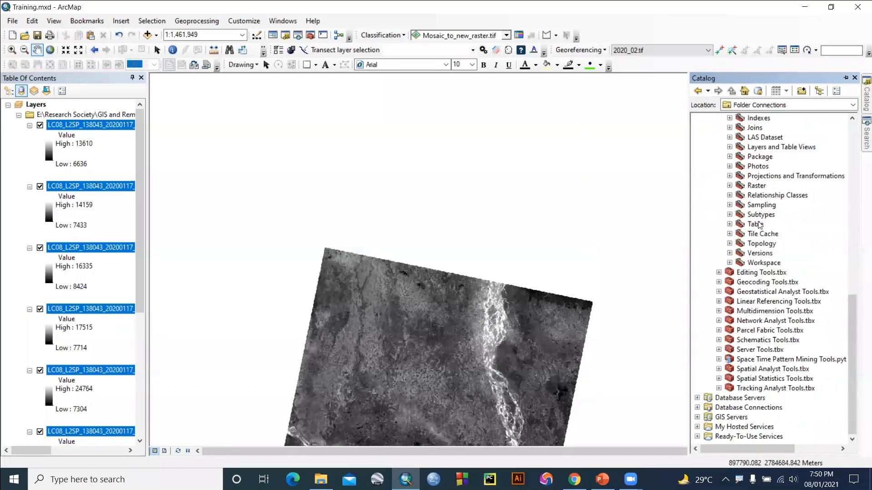
{"action": "left_click", "coordinate": [729, 185]}
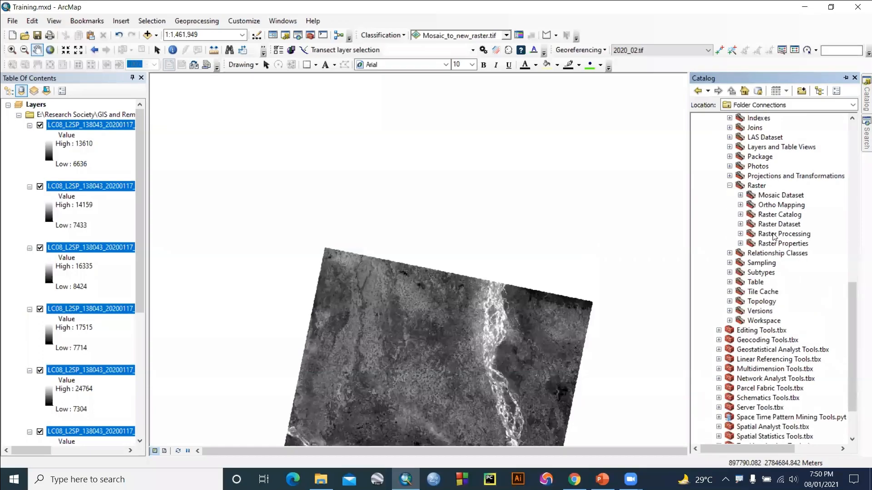
{"action": "left_click", "coordinate": [740, 234]}
{"action": "double_click", "coordinate": [792, 253]}
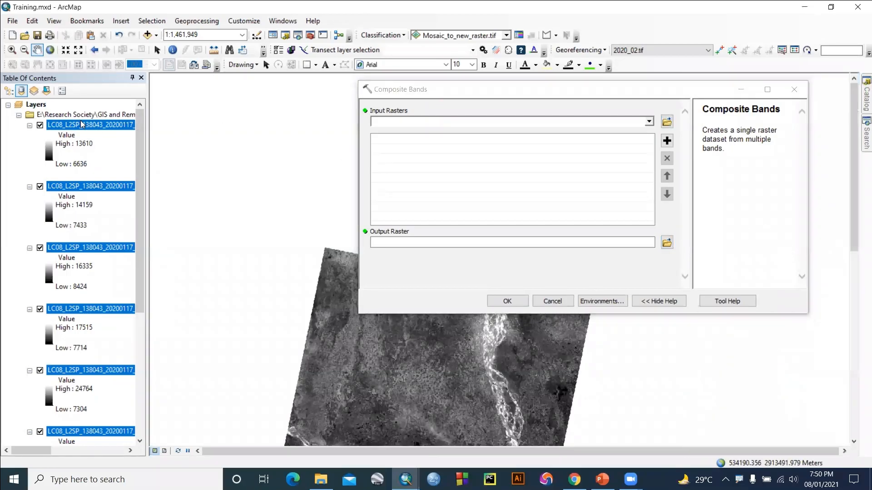
{"action": "left_click_drag", "start_coordinate": [83, 127], "coordinate": [399, 120]}
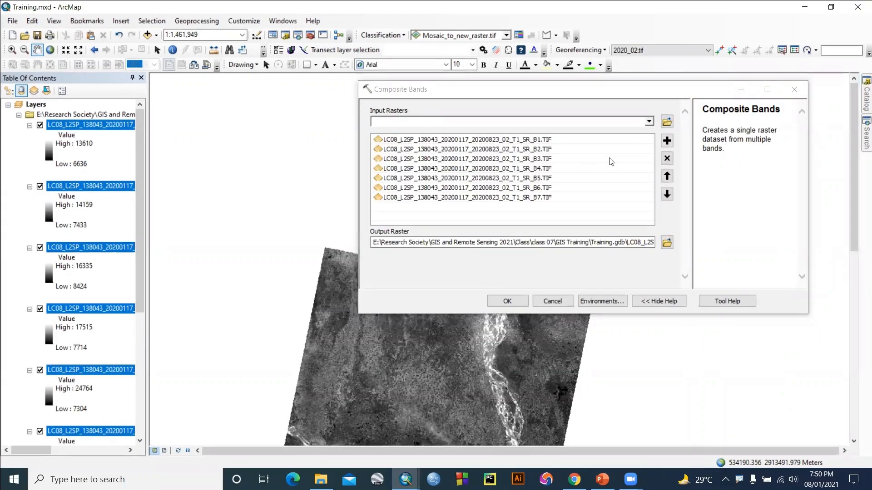
- Set the composite's output raster to 2020_part01.tif in the Composit folder
{"action": "left_click", "coordinate": [667, 244]}
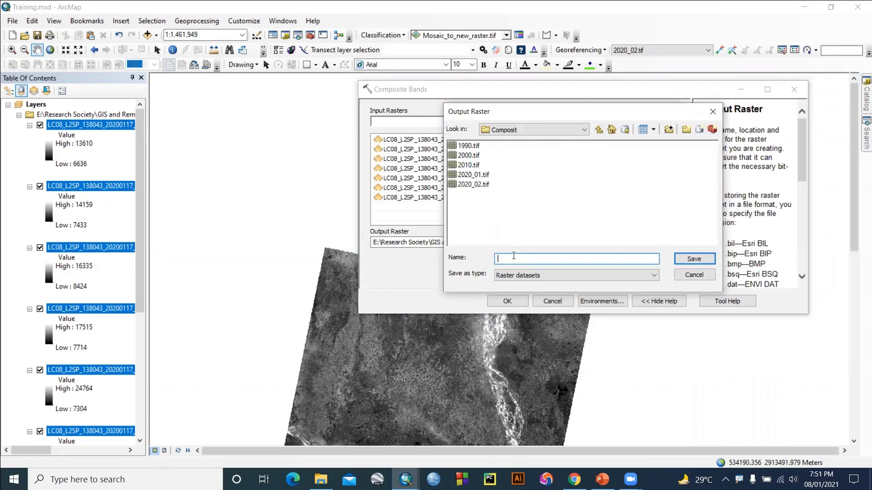
{"action": "type", "text": "2020_part01.tif"}
{"action": "left_click", "coordinate": [685, 259]}
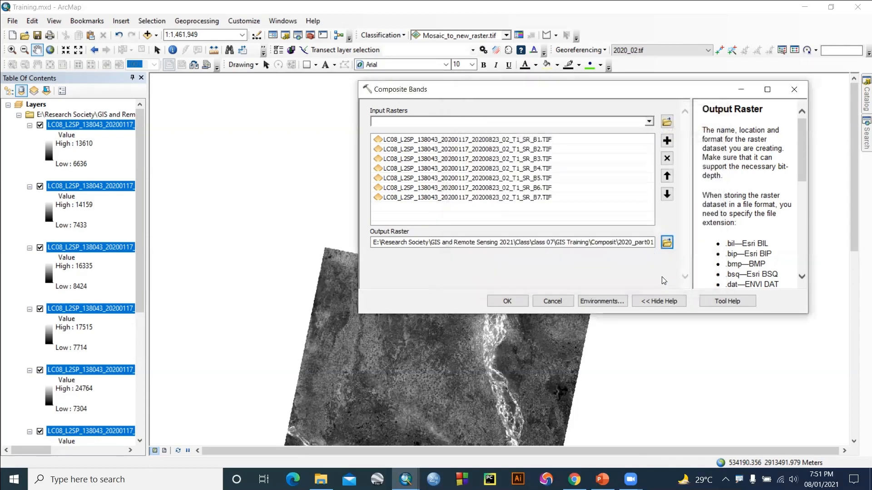
- Set the Cartographic Coordinate System environment to Same as Display and run the Composite Bands tool
{"action": "left_click", "coordinate": [606, 301]}
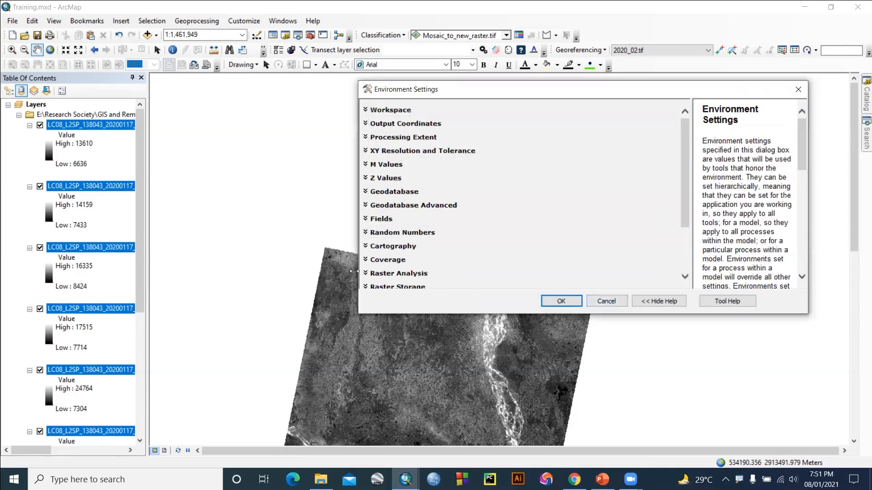
{"action": "left_click", "coordinate": [368, 248]}
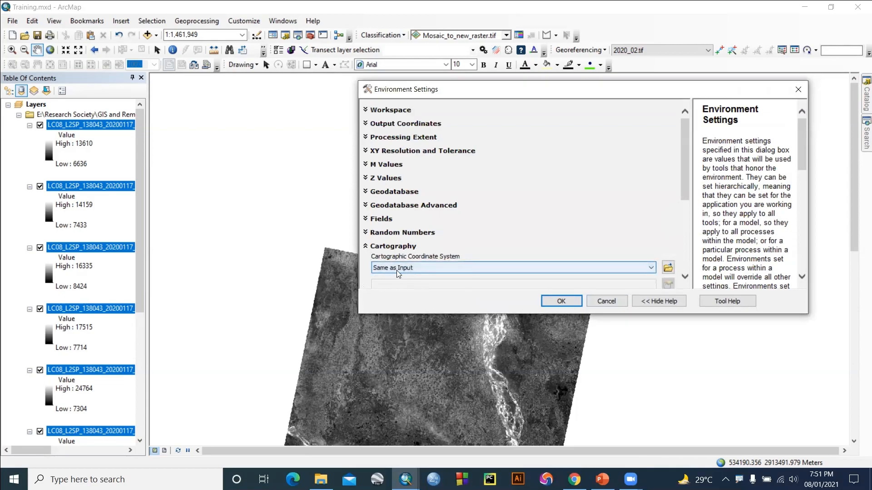
{"action": "left_click", "coordinate": [438, 271]}
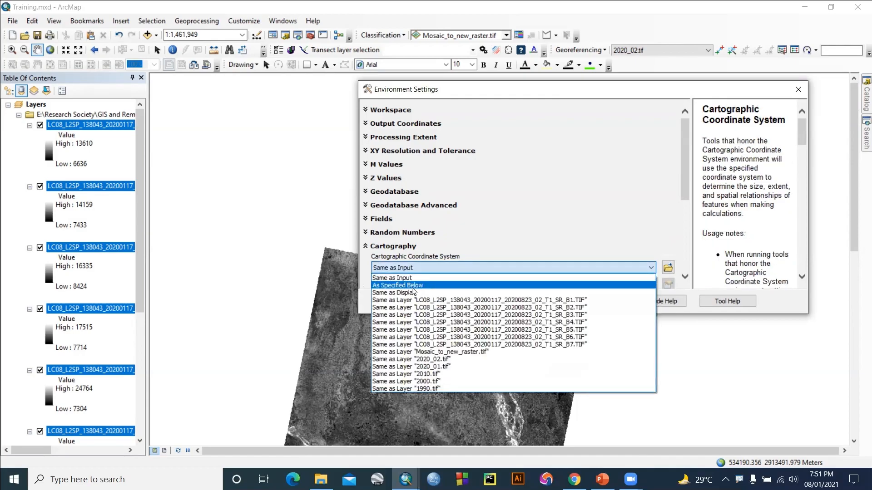
{"action": "left_click", "coordinate": [393, 293]}
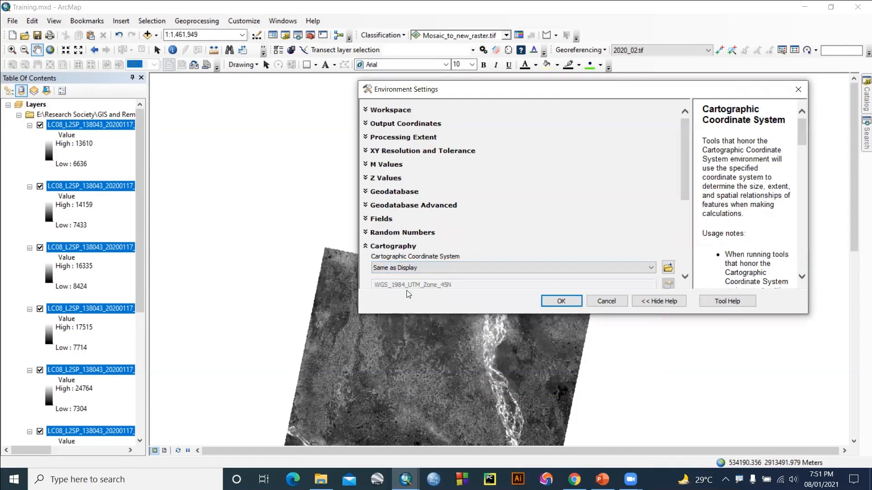
{"action": "left_click", "coordinate": [558, 300]}
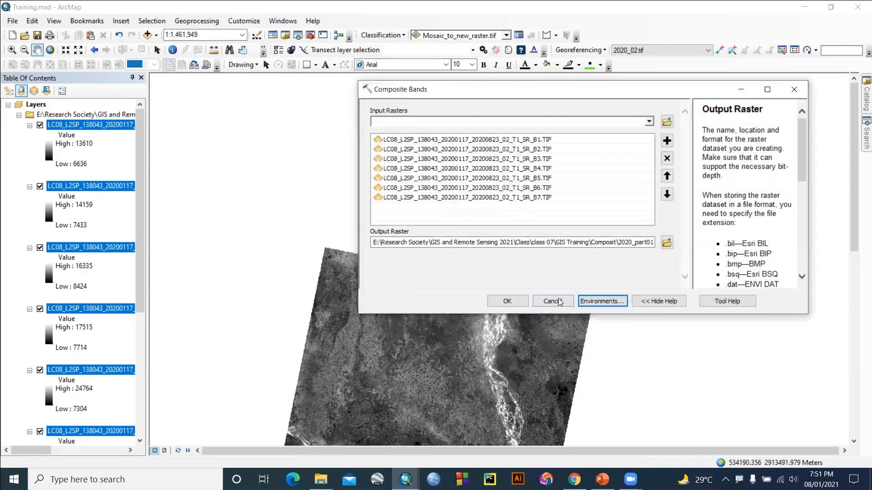
{"action": "left_click", "coordinate": [503, 302]}
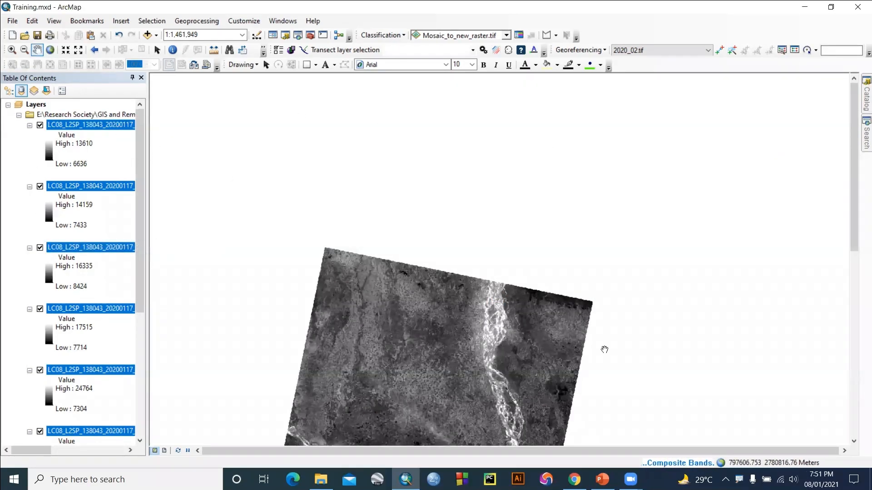
- Switch to PowerPoint to view the Composite Bands: Another way slide as a slide show, then return to ArcMap
{"action": "left_click", "coordinate": [602, 480]}
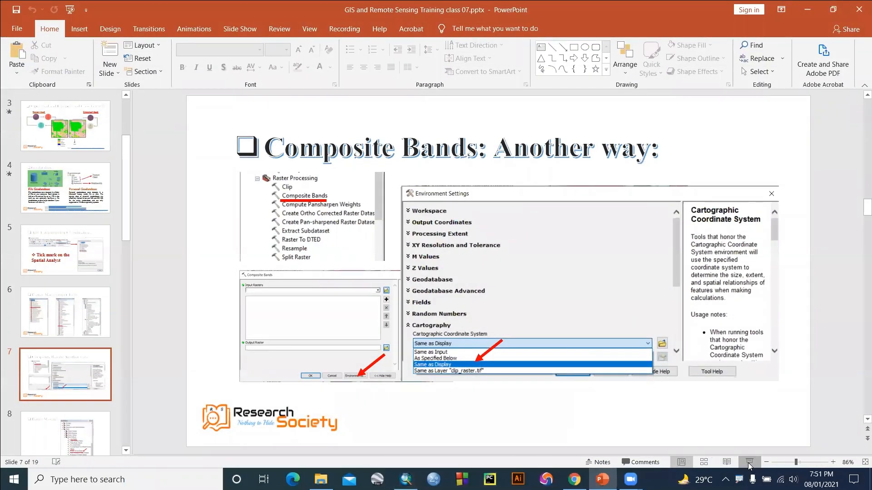
{"action": "left_click", "coordinate": [748, 463]}
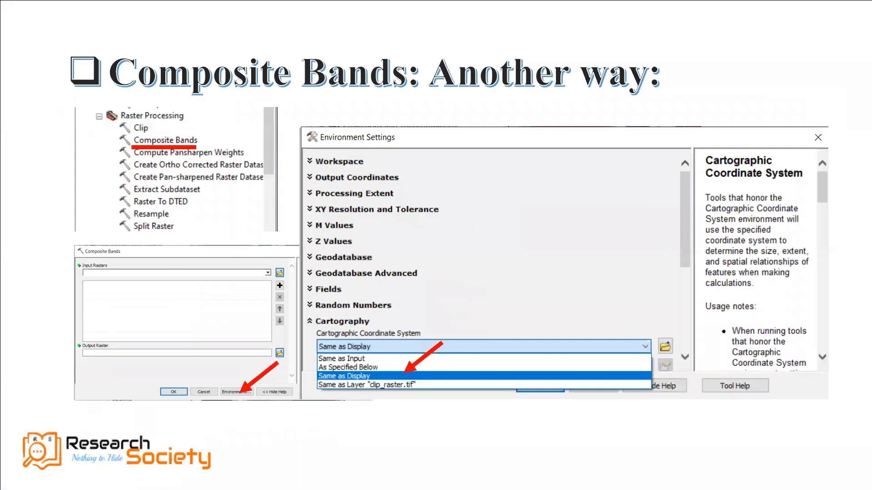
{"action": "key", "text": "Escape"}
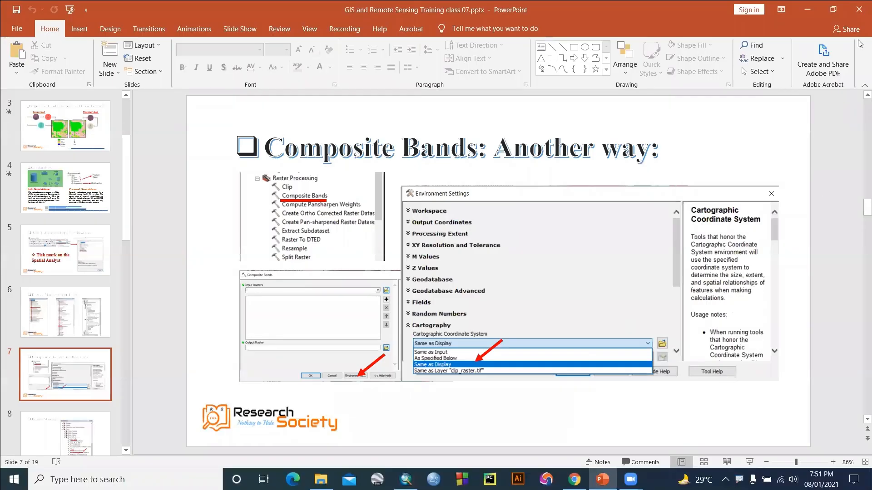
{"action": "left_click", "coordinate": [805, 14]}
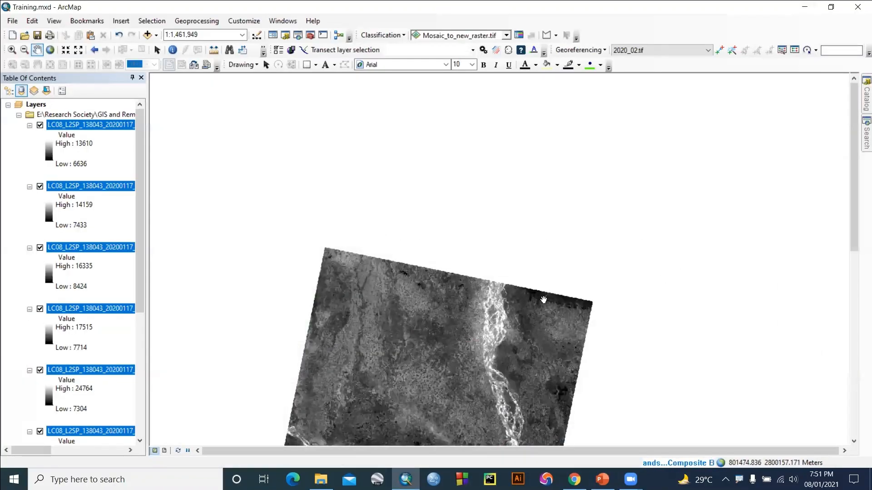
{"action": "left_click_drag", "start_coordinate": [501, 354], "coordinate": [510, 233]}
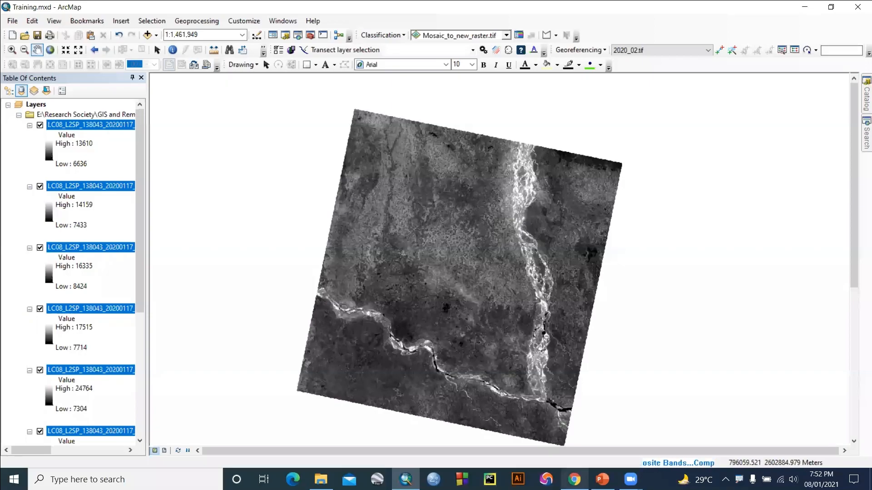
- Switch to Chrome and open the bookmarked EarthExplorer site in a new tab
{"action": "left_click", "coordinate": [574, 479]}
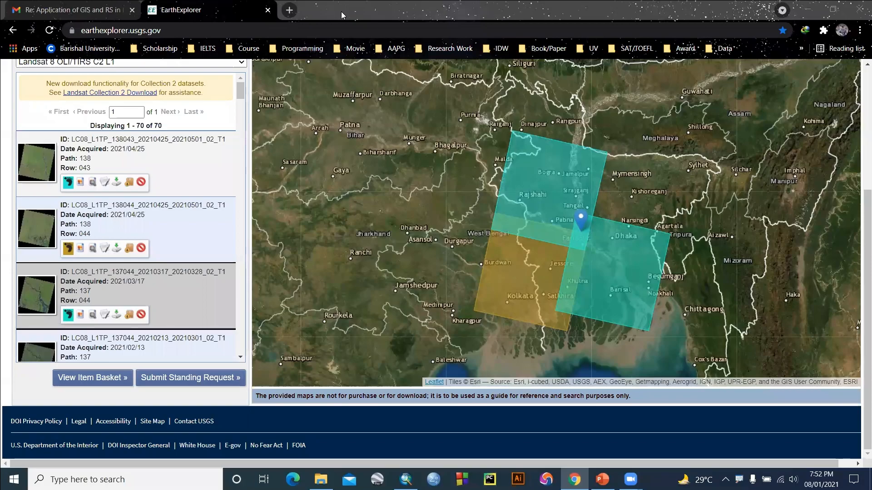
{"action": "left_click", "coordinate": [295, 12]}
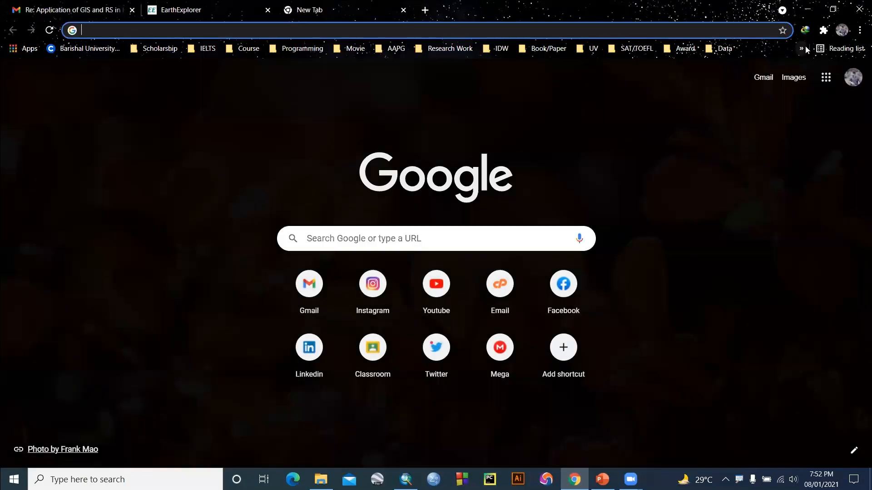
{"action": "left_click", "coordinate": [805, 46]}
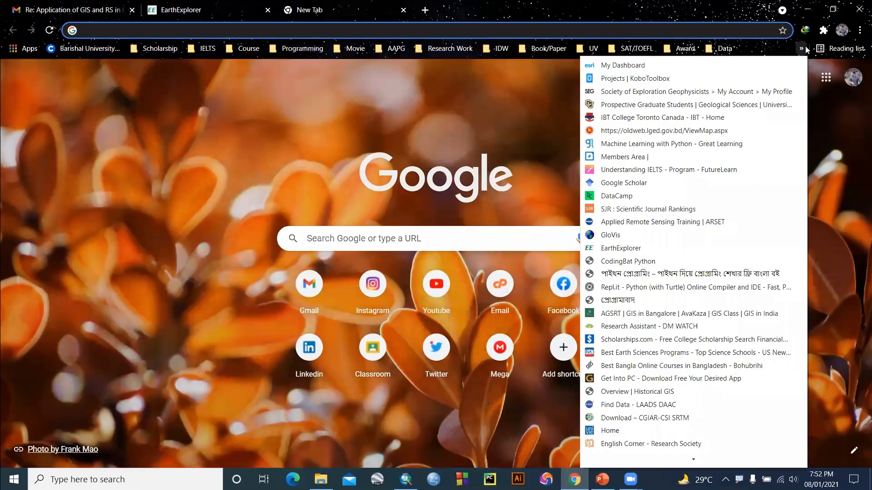
{"action": "left_click", "coordinate": [622, 250]}
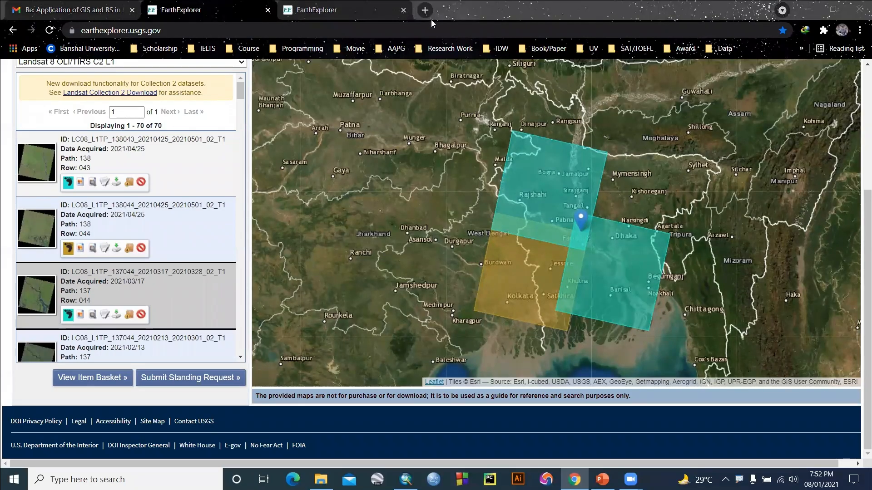
{"action": "left_click", "coordinate": [320, 7]}
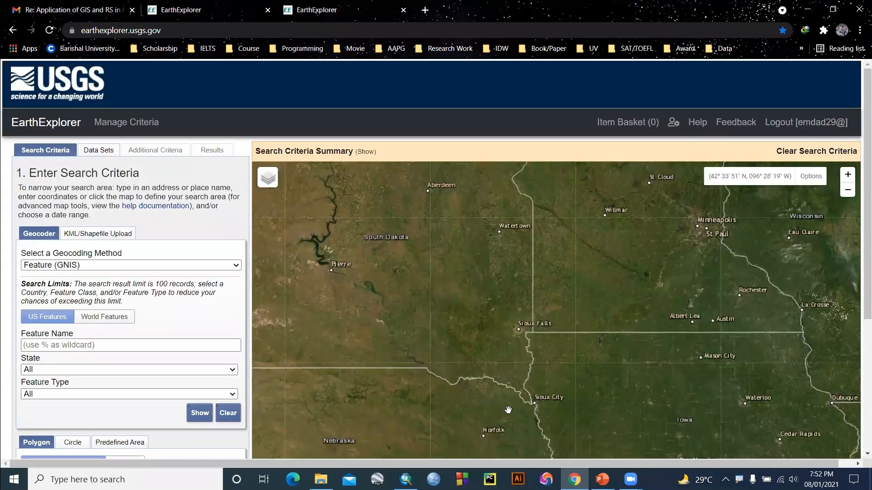
- Place a search point on the map in Bangladesh near Manikganj, at about 23° 50' N, 89° 44' E
{"action": "scroll", "coordinate": [655, 376], "scroll_direction": "down", "scroll_amount": 5}
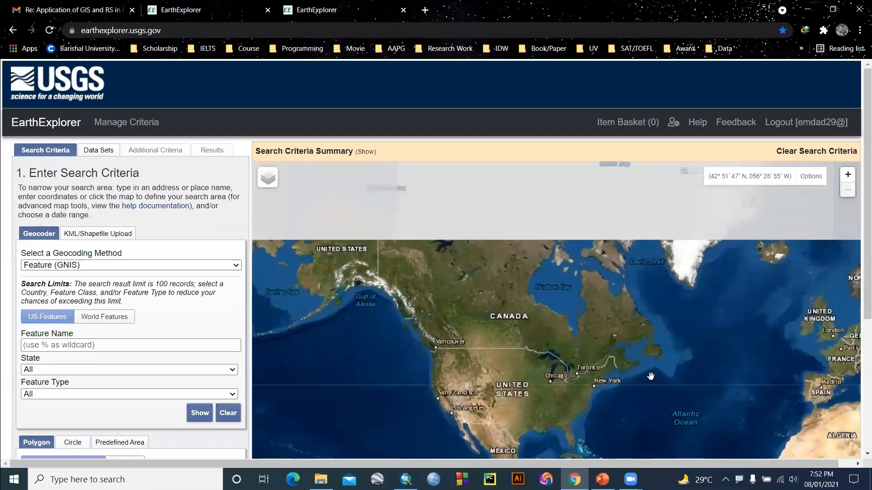
{"action": "scroll", "coordinate": [670, 336], "scroll_direction": "up", "scroll_amount": 5}
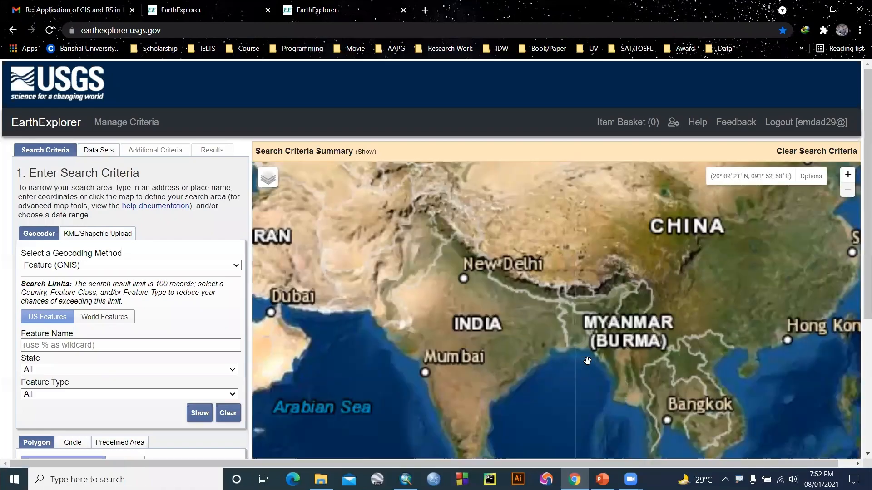
{"action": "scroll", "coordinate": [578, 318], "scroll_direction": "up", "scroll_amount": 3}
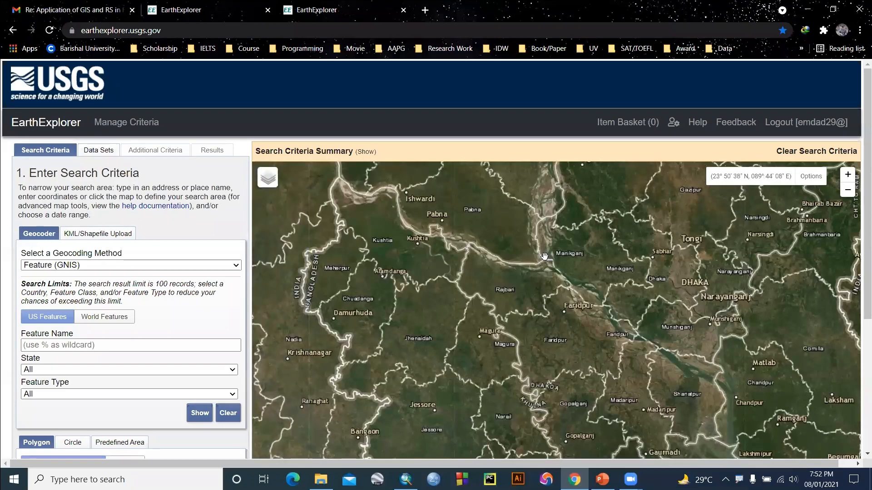
{"action": "left_click", "coordinate": [544, 257]}
{"action": "scroll", "coordinate": [134, 354], "scroll_direction": "down", "scroll_amount": 2}
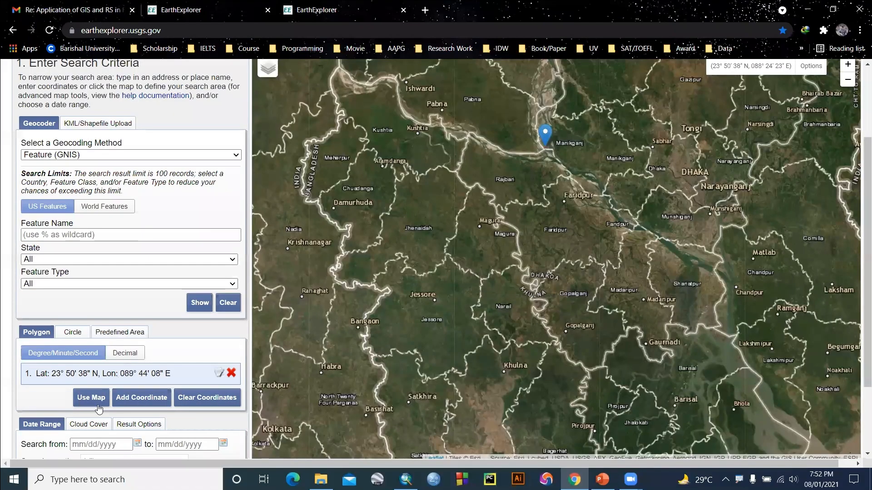
- Set the start date of the search date range to 01/01/1990
{"action": "scroll", "coordinate": [113, 335], "scroll_direction": "down", "scroll_amount": 2}
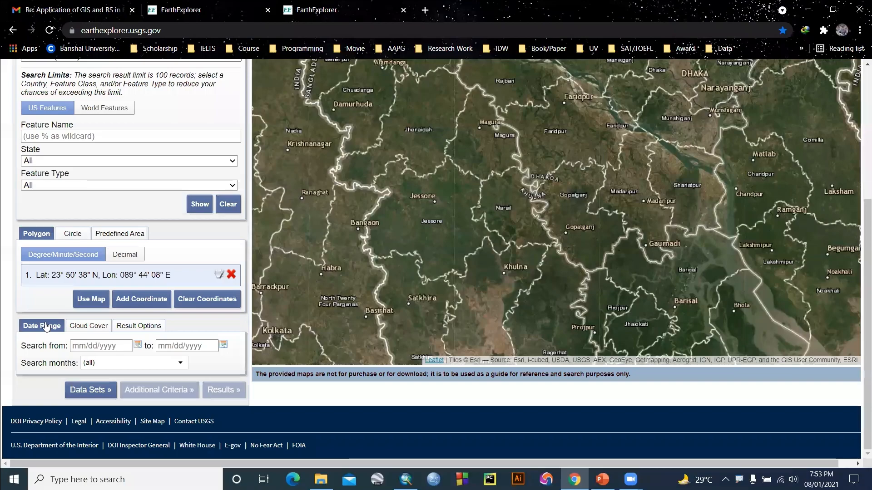
{"action": "left_click", "coordinate": [137, 348]}
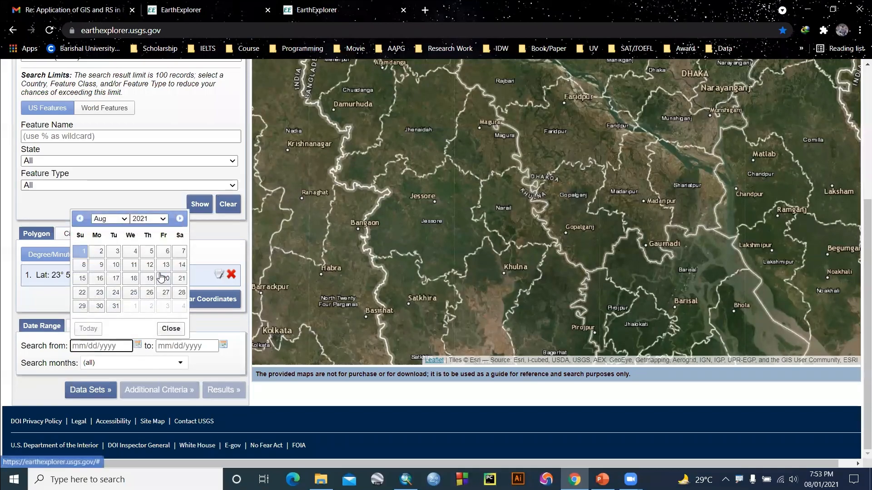
{"action": "left_click", "coordinate": [164, 219]}
{"action": "scroll", "coordinate": [156, 328], "scroll_direction": "up", "scroll_amount": 3}
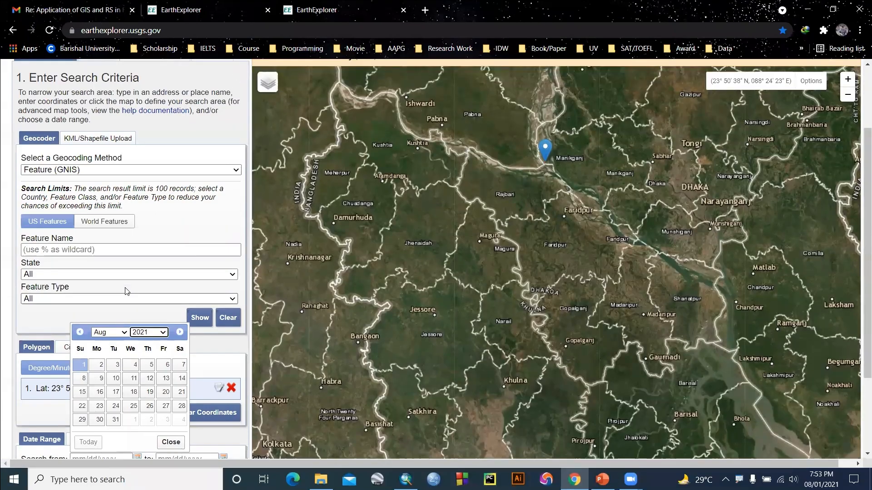
{"action": "left_click", "coordinate": [157, 328]}
{"action": "scroll", "coordinate": [145, 216], "scroll_direction": "up", "scroll_amount": 3}
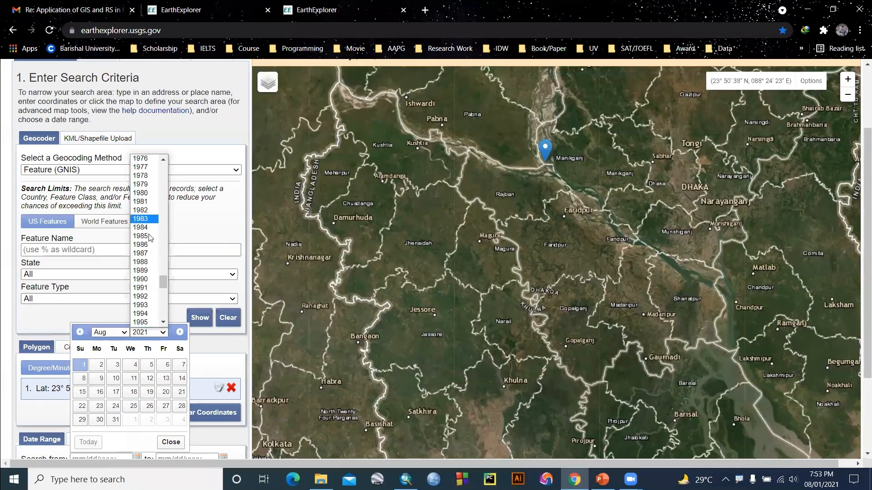
{"action": "left_click", "coordinate": [140, 279]}
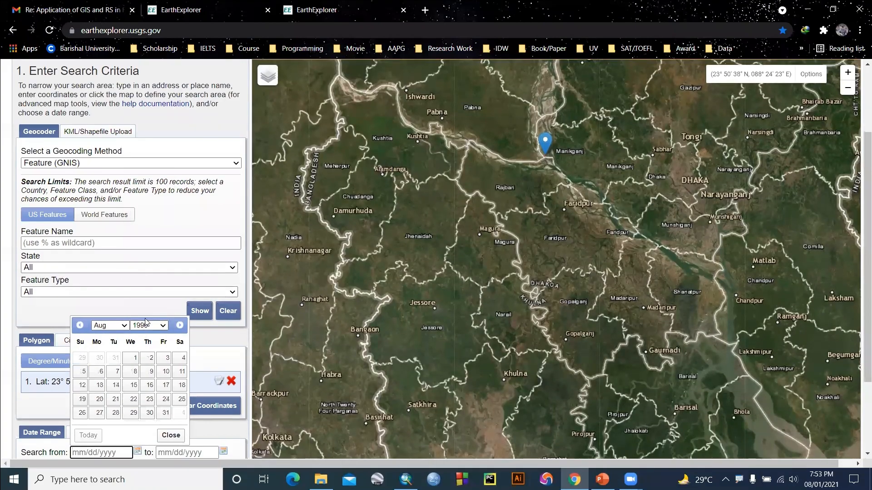
{"action": "left_click", "coordinate": [119, 326]}
{"action": "left_click", "coordinate": [104, 335]}
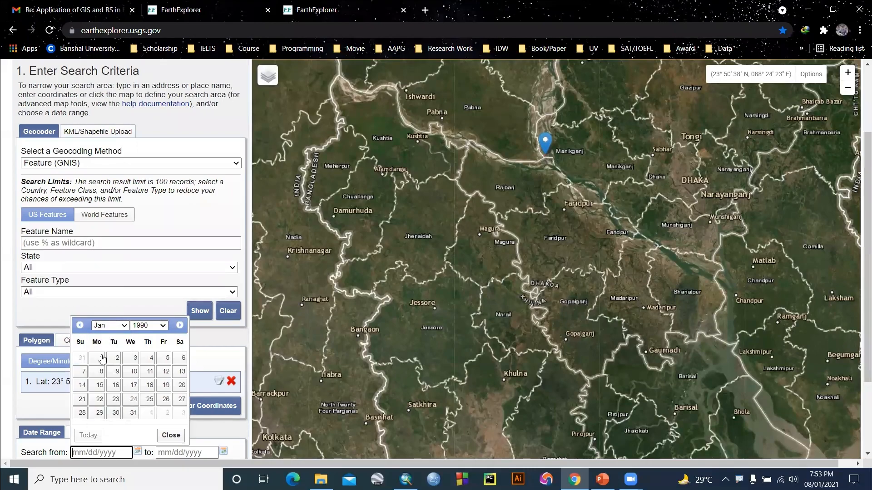
{"action": "left_click", "coordinate": [96, 359]}
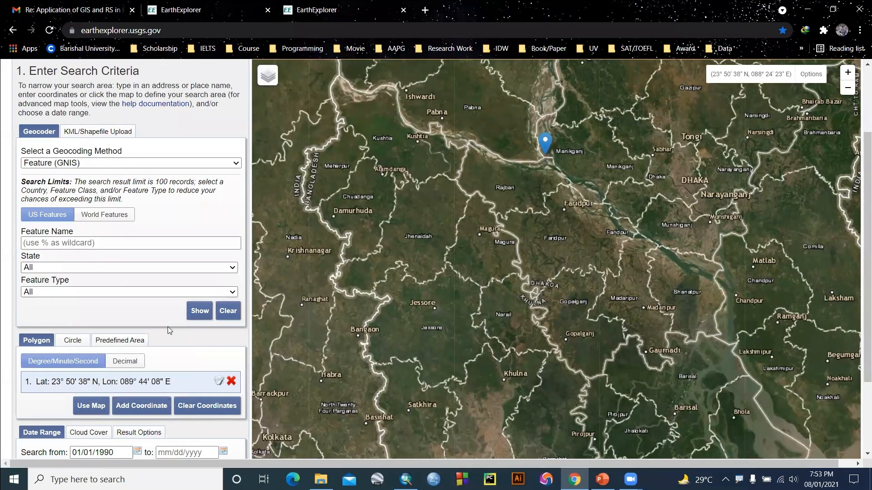
- Set the end date of the search to 08/31/1990 and the cloud cover range to 0% - 10%
{"action": "scroll", "coordinate": [167, 326], "scroll_direction": "down", "scroll_amount": 2}
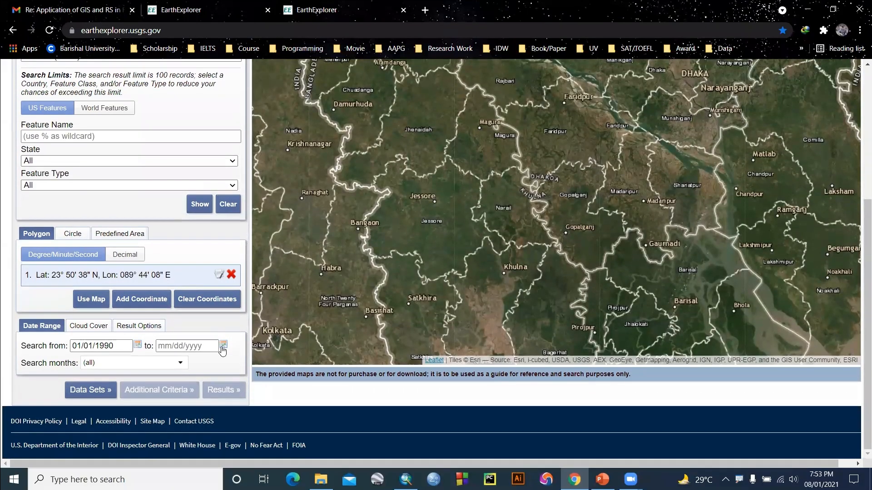
{"action": "left_click", "coordinate": [223, 348]}
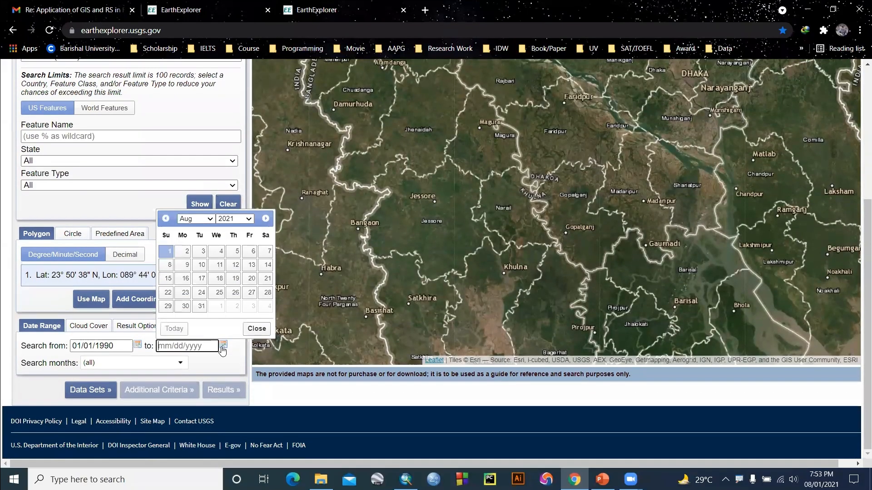
{"action": "left_click", "coordinate": [240, 224]}
{"action": "scroll", "coordinate": [232, 276], "scroll_direction": "up", "scroll_amount": 4}
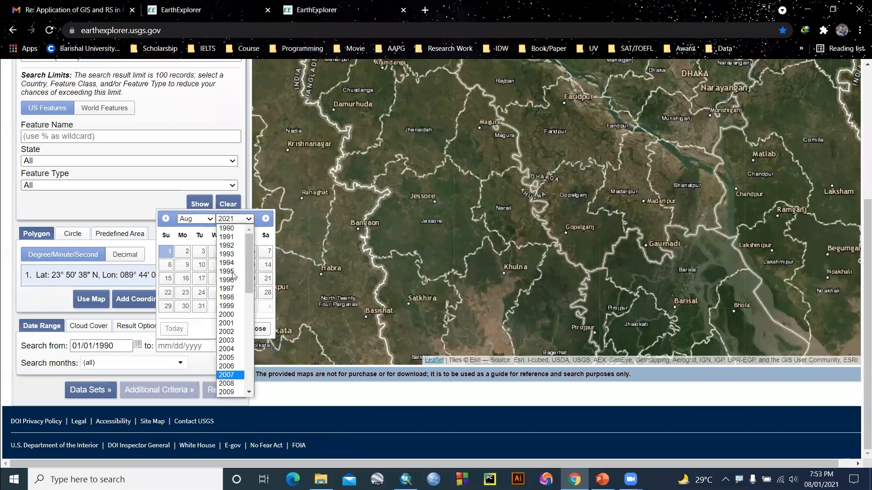
{"action": "left_click", "coordinate": [227, 228]}
{"action": "left_click", "coordinate": [251, 306]}
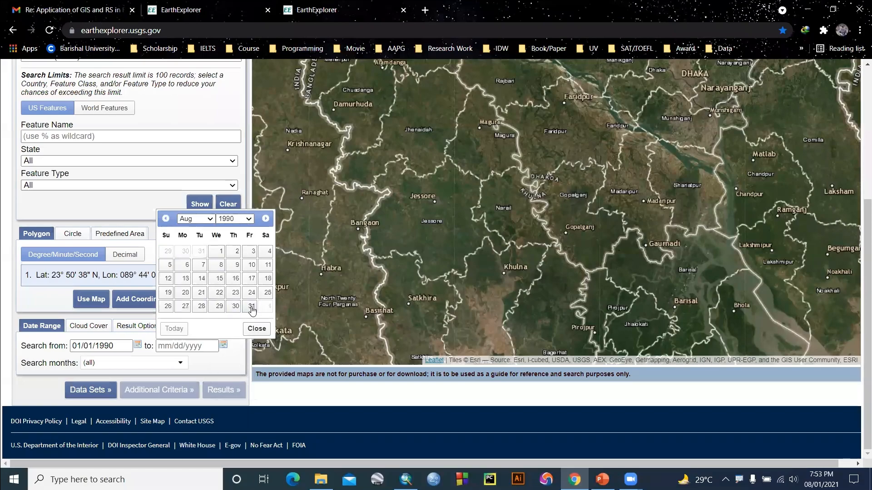
{"action": "left_click", "coordinate": [89, 329]}
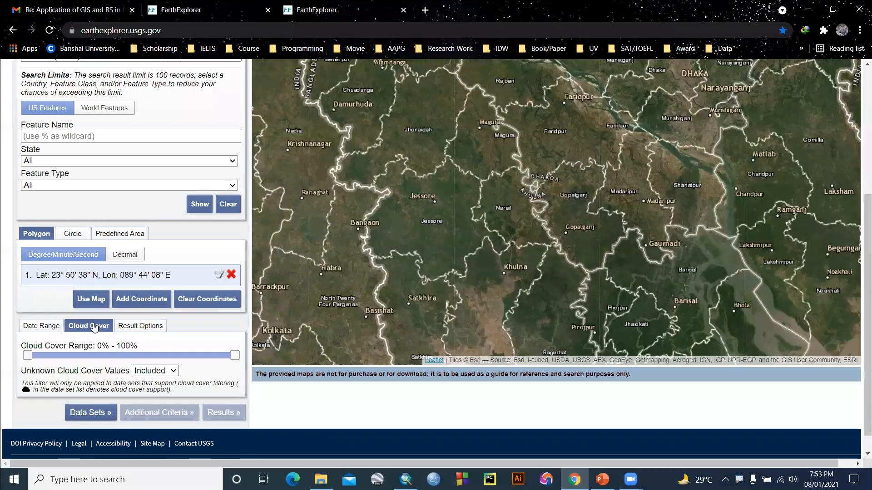
{"action": "left_click_drag", "start_coordinate": [237, 357], "coordinate": [50, 360]}
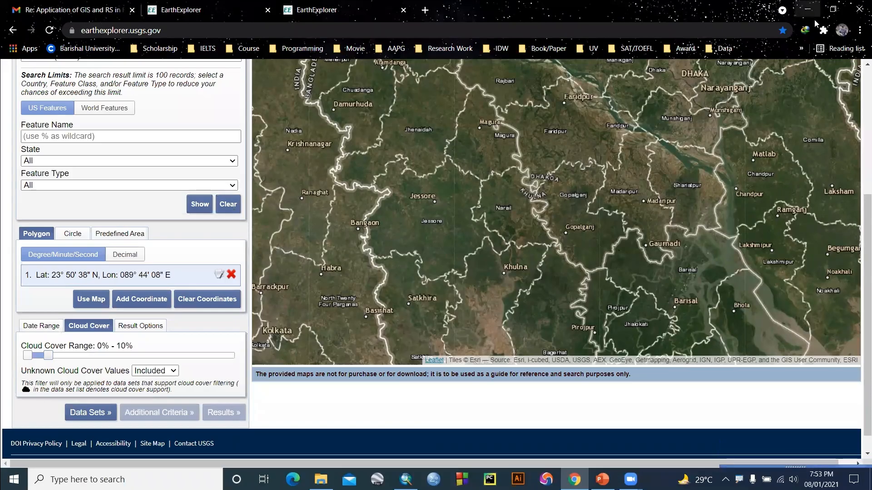
- Switch back to ArcMap and remove the group of LC08_L2SP_138043 source band layers from the map
{"action": "left_click", "coordinate": [808, 9]}
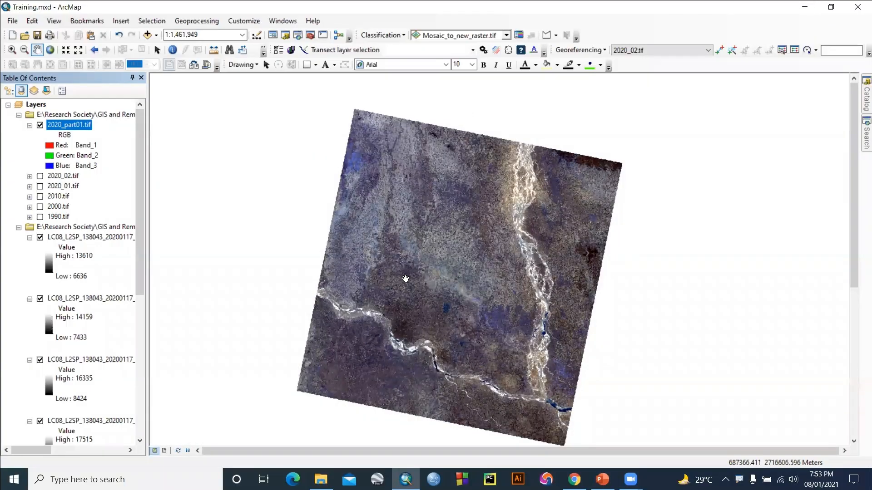
{"action": "right_click", "coordinate": [69, 228]}
{"action": "key", "text": "Escape"}
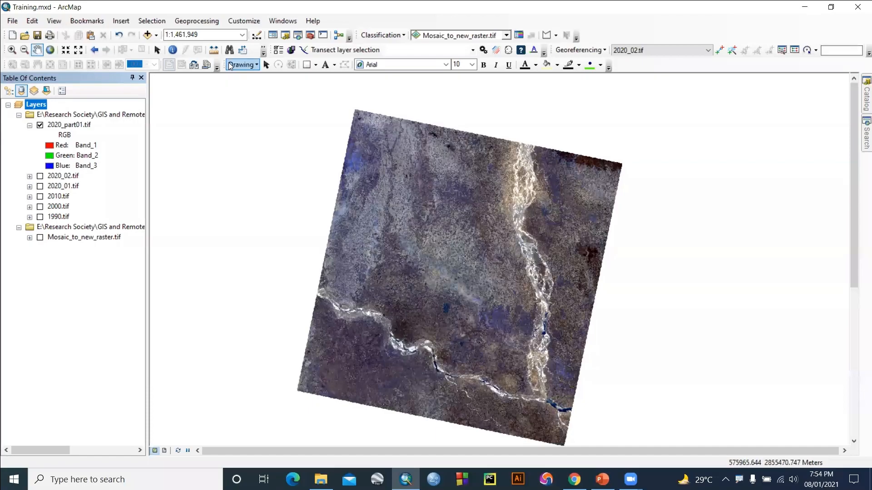
- Add bands SR_B1 through SR_B7 from the LC08_L2SP_138044_20200117 scene folder to the map
{"action": "left_click", "coordinate": [150, 37]}
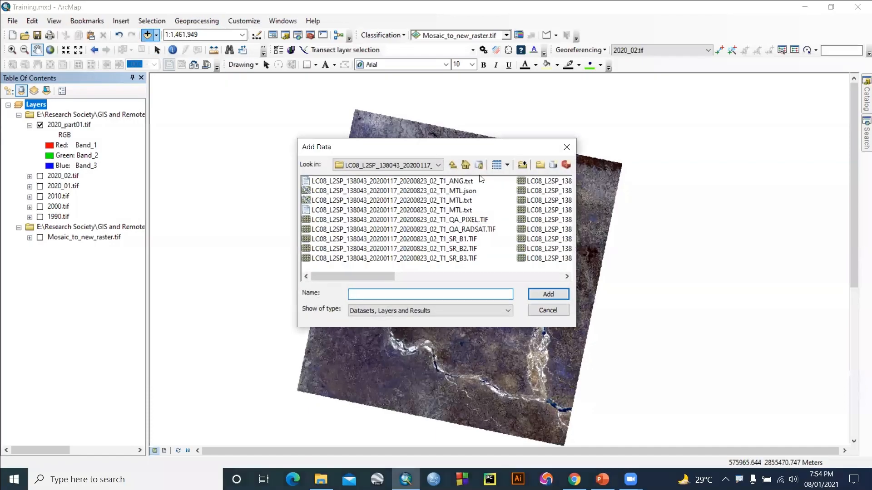
{"action": "left_click", "coordinate": [452, 165]}
{"action": "left_click", "coordinate": [395, 191]}
{"action": "double_click", "coordinate": [395, 191]}
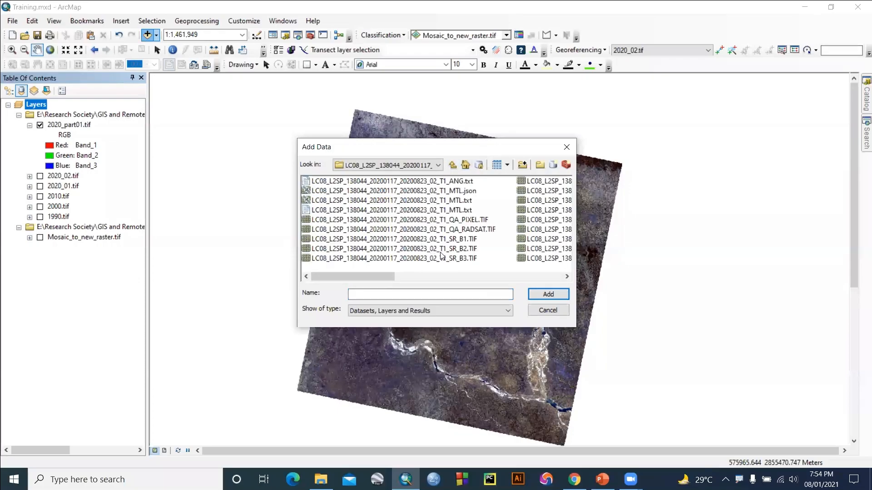
{"action": "left_click", "coordinate": [468, 240]}
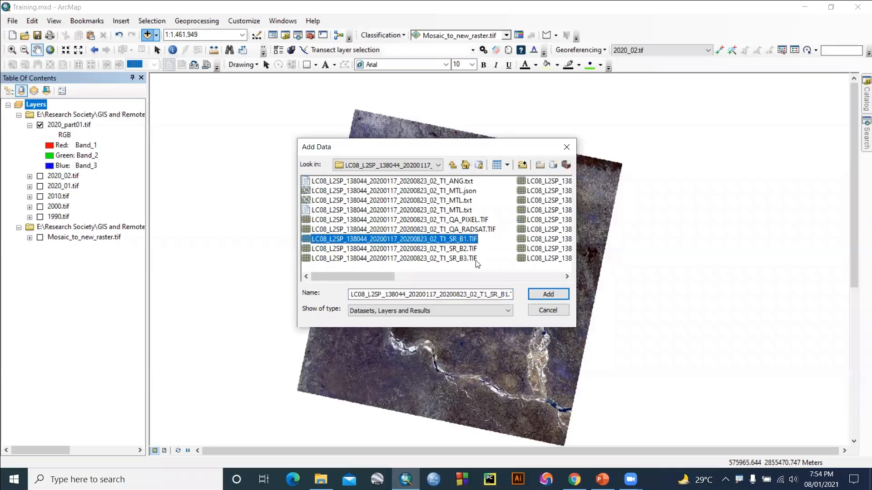
{"action": "scroll", "coordinate": [529, 223], "scroll_direction": "down", "scroll_amount": 2}
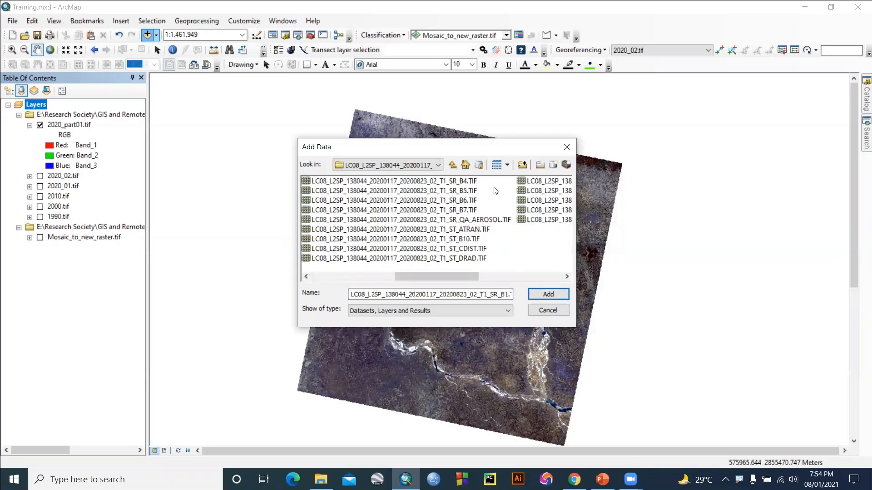
{"action": "left_click", "coordinate": [470, 211], "text": "shift"}
{"action": "left_click", "coordinate": [554, 293]}
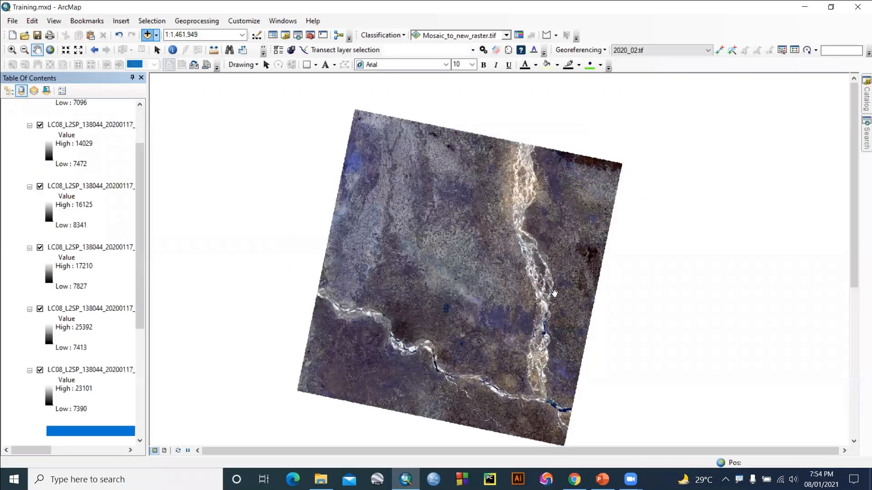
- Load the seven 138044 bands into the Composite Bands tool and set the output to 2020_part02.tif in the Composit folder
{"action": "left_click", "coordinate": [860, 98]}
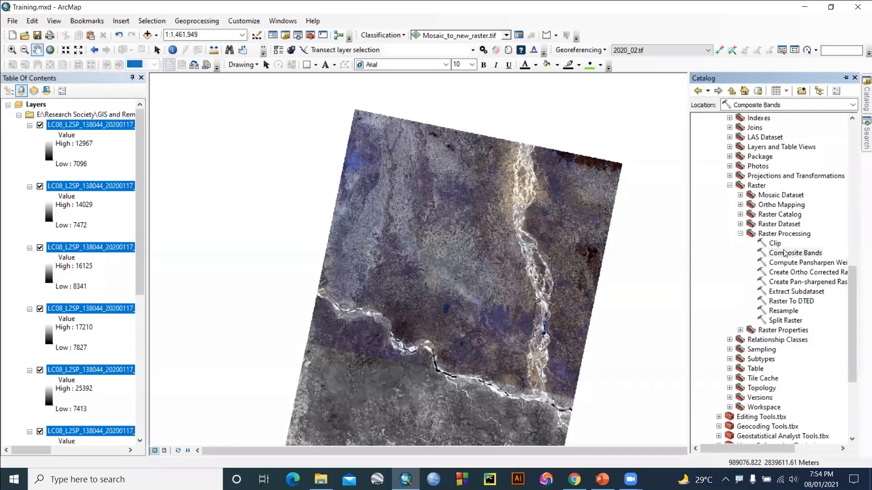
{"action": "scroll", "coordinate": [471, 293], "scroll_direction": "up", "scroll_amount": 3}
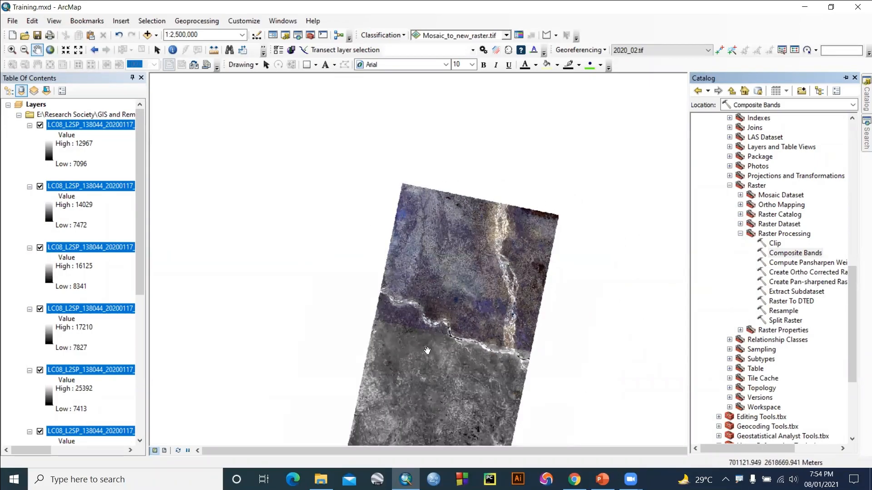
{"action": "double_click", "coordinate": [785, 253]}
{"action": "left_click_drag", "start_coordinate": [109, 127], "coordinate": [457, 119]}
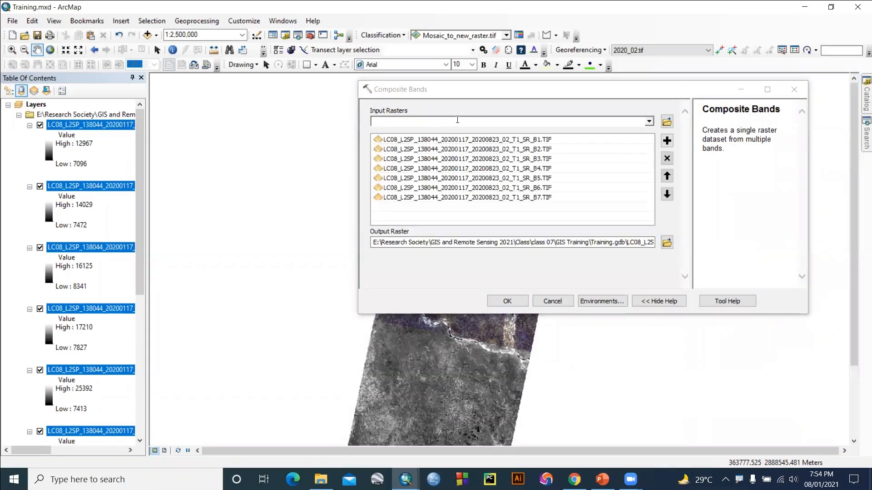
{"action": "left_click", "coordinate": [666, 242]}
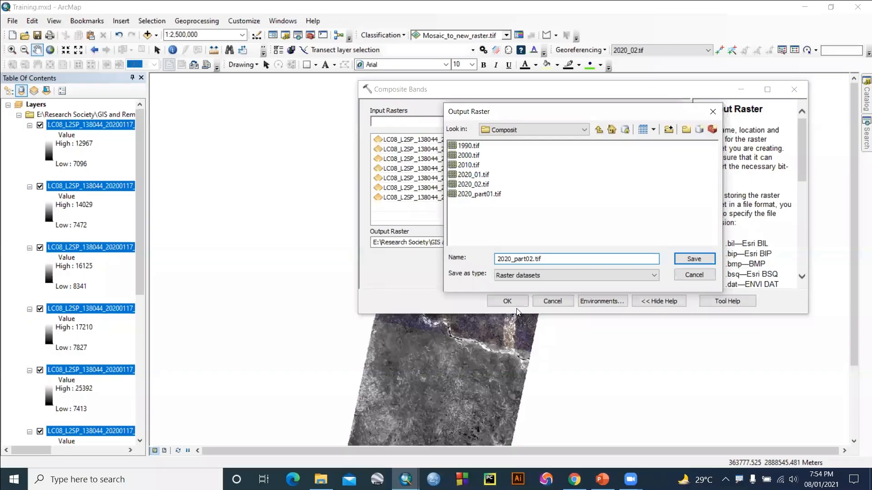
{"action": "left_click", "coordinate": [694, 259]}
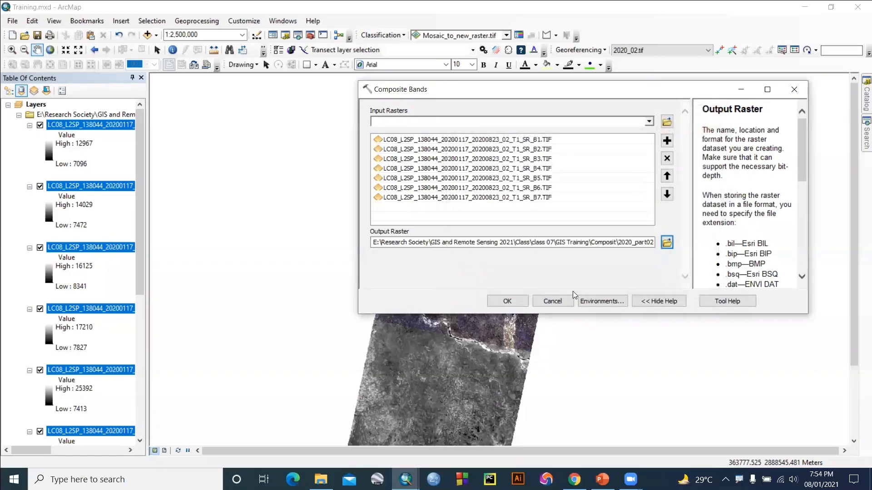
- Set the tool's cartographic coordinate system environment to Same as Display and run Composite Bands
{"action": "left_click", "coordinate": [599, 301]}
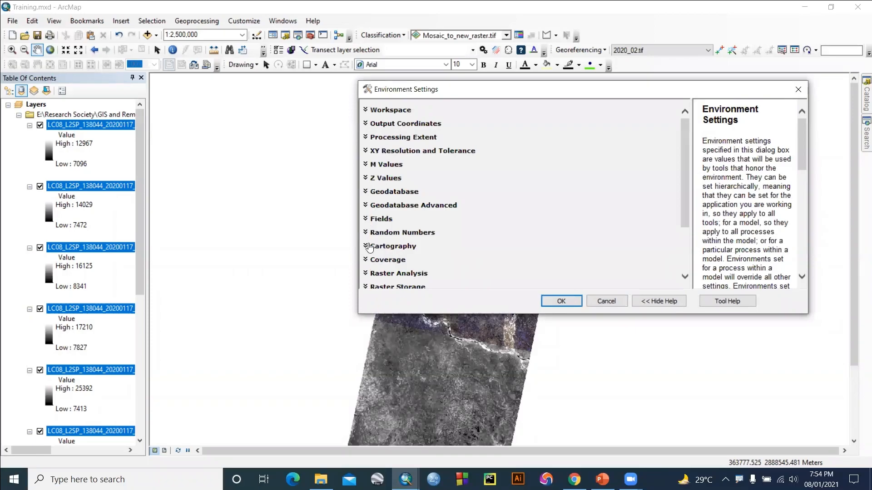
{"action": "left_click", "coordinate": [369, 246]}
{"action": "left_click", "coordinate": [392, 268]}
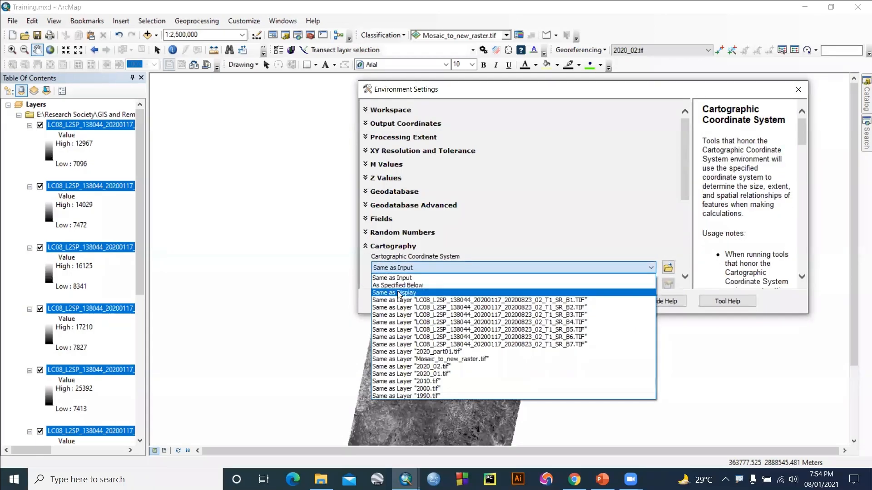
{"action": "left_click", "coordinate": [399, 293]}
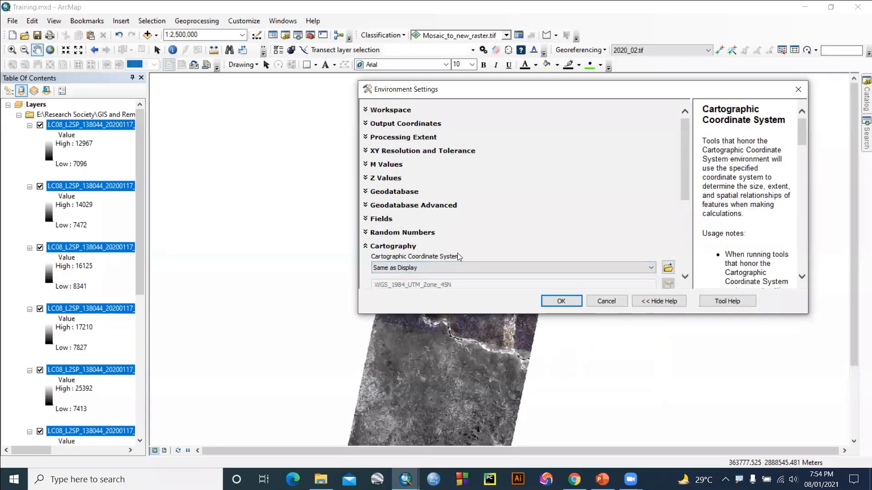
{"action": "left_click", "coordinate": [542, 303]}
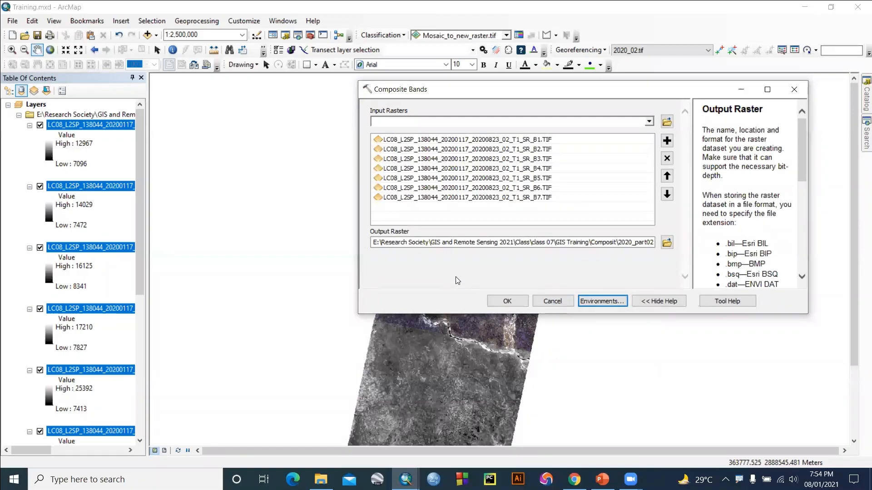
{"action": "left_click", "coordinate": [497, 300]}
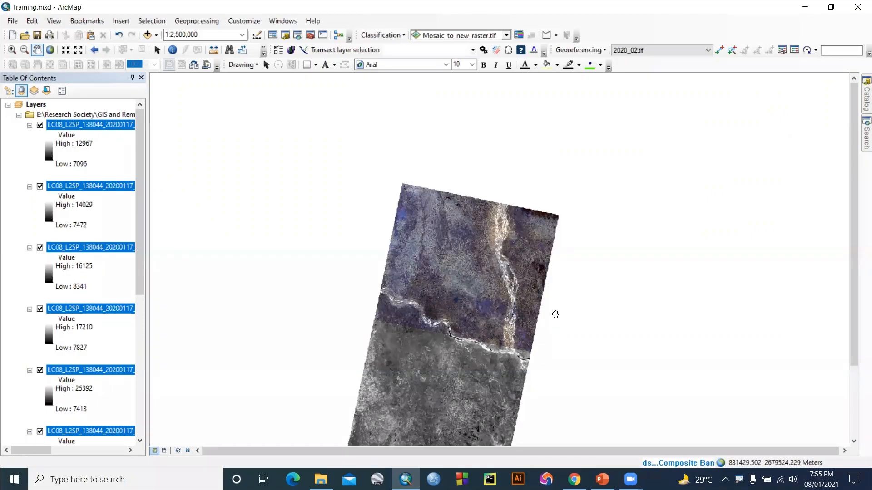
- Switch to EarthExplorer in Chrome, open the data set selection and expand Landsat down to Landsat Collection 2 Level-1
{"action": "left_click", "coordinate": [575, 479]}
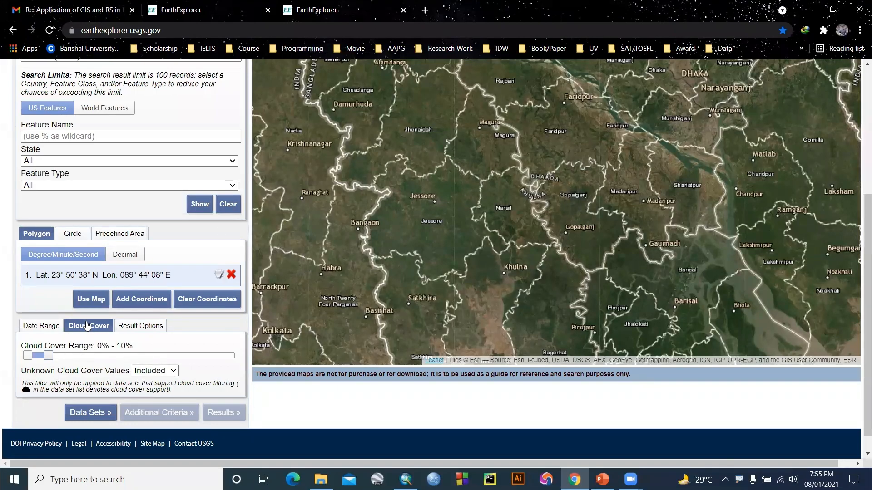
{"action": "left_click", "coordinate": [93, 414]}
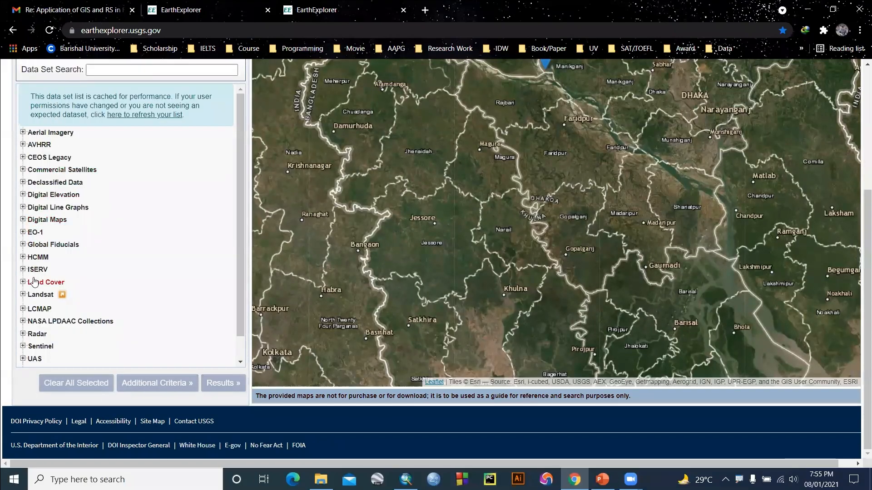
{"action": "scroll", "coordinate": [35, 294], "scroll_direction": "down", "scroll_amount": 1}
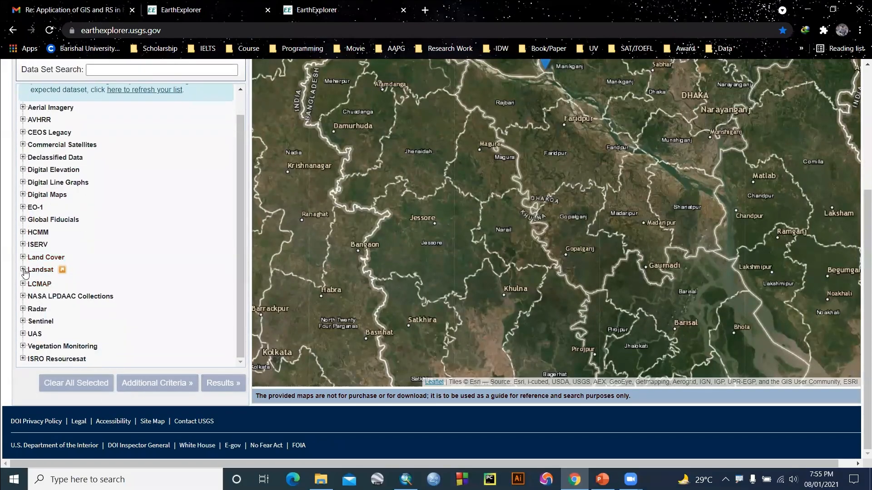
{"action": "left_click", "coordinate": [23, 270]}
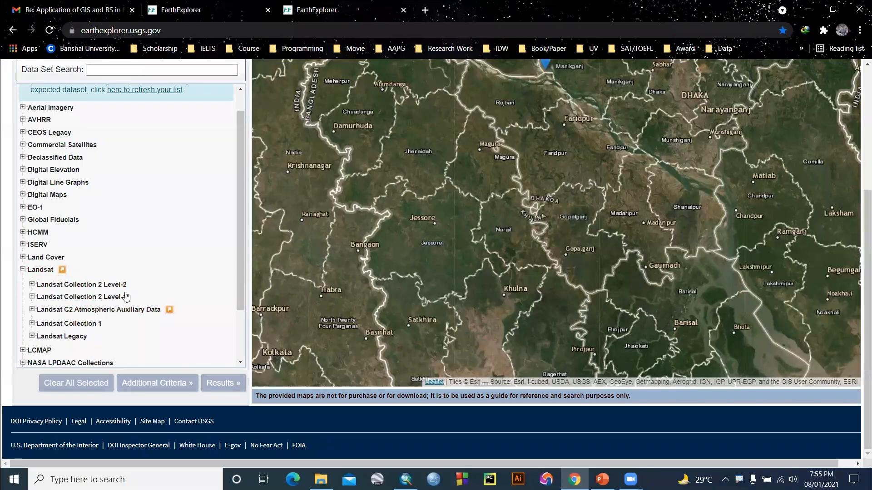
{"action": "left_click", "coordinate": [32, 297]}
{"action": "scroll", "coordinate": [47, 205], "scroll_direction": "down", "scroll_amount": 3}
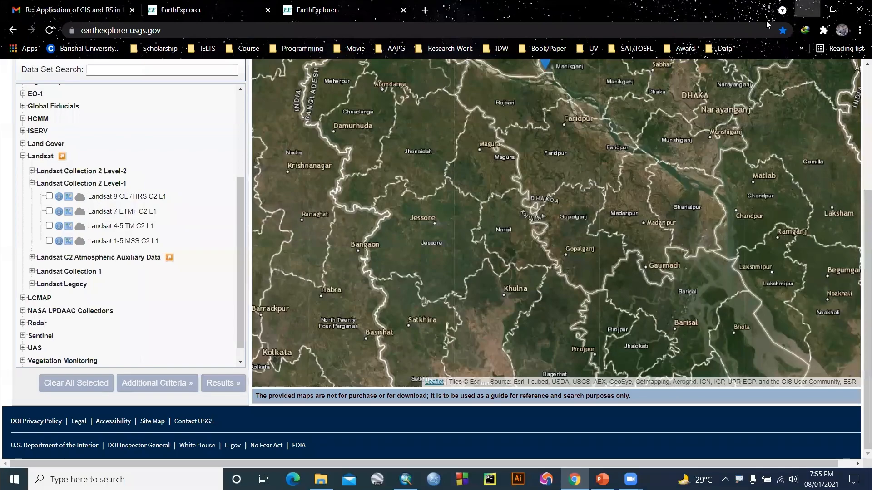
- Leave the browser and switch to the PowerPoint presentation
{"action": "left_click", "coordinate": [807, 9]}
{"action": "left_click", "coordinate": [603, 479]}
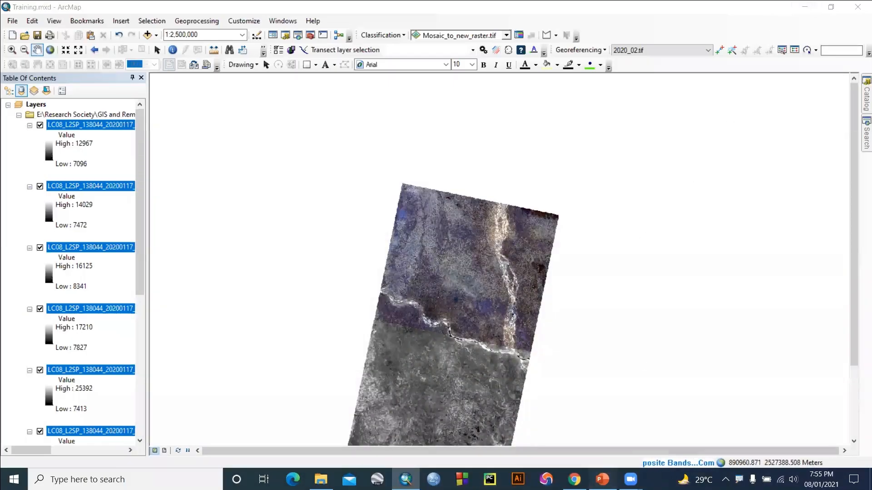
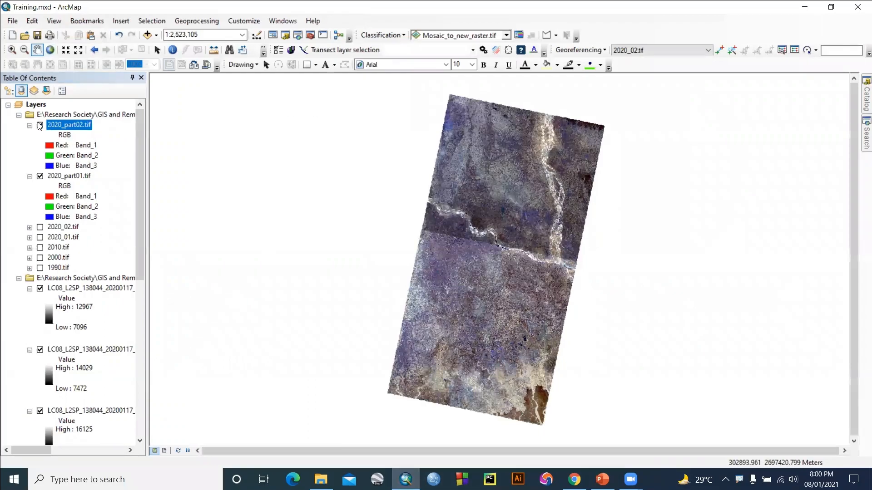
- Compare the overlap between 2020_part01.tif and 2020_part02.tif by hiding and showing 2020_part01.tif at both overview and close range
{"action": "left_click", "coordinate": [40, 176]}
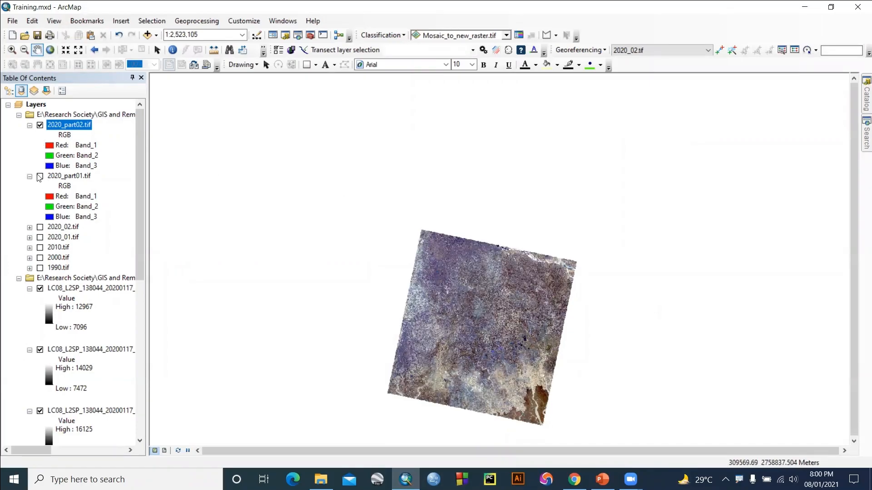
{"action": "left_click", "coordinate": [40, 176]}
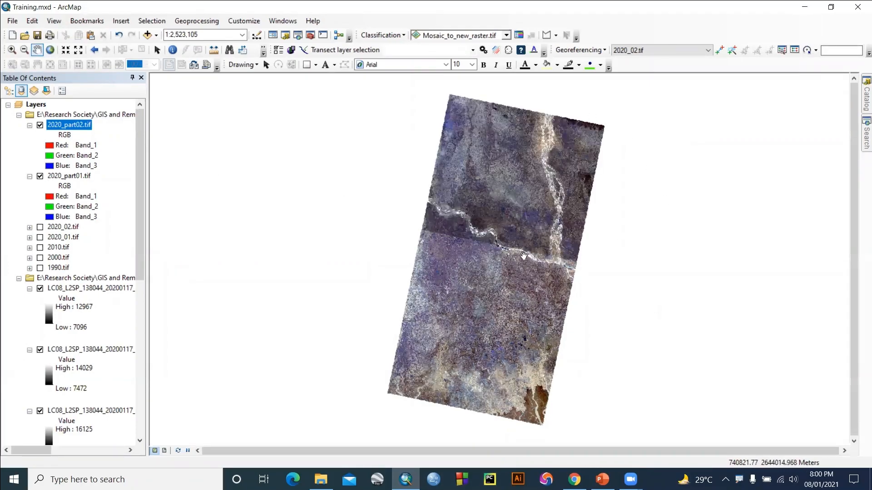
{"action": "scroll", "coordinate": [523, 255], "scroll_direction": "up", "scroll_amount": 3}
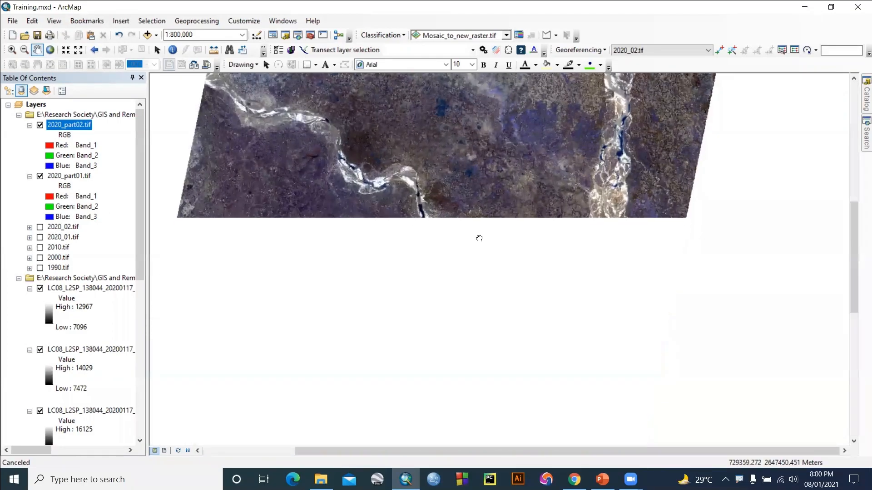
{"action": "left_click_drag", "start_coordinate": [479, 238], "coordinate": [522, 276]}
{"action": "left_click", "coordinate": [40, 176]}
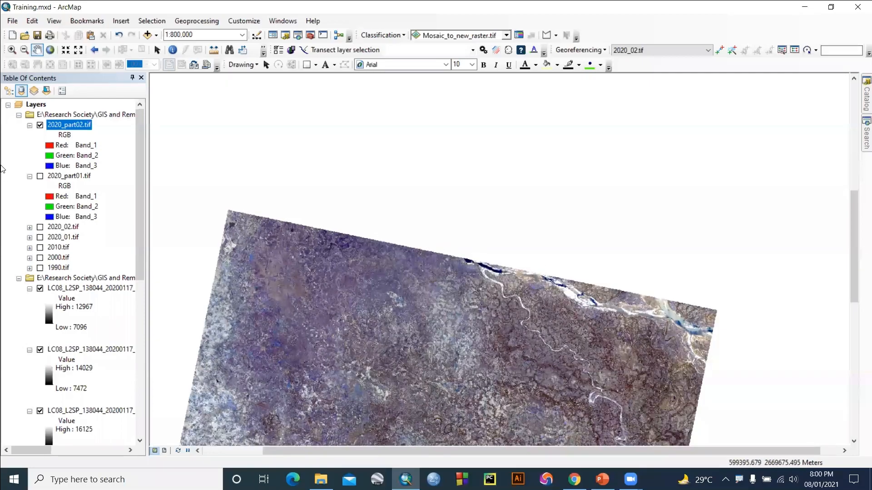
{"action": "left_click", "coordinate": [40, 176]}
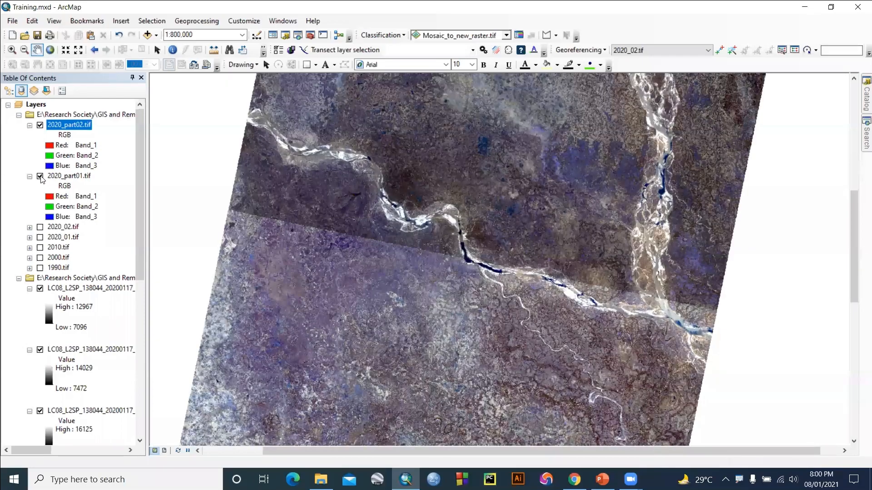
- Hide 2020_part02.tif and remove the group of LC08_L2SP_138044 source band layers from the map
{"action": "left_click", "coordinate": [40, 126]}
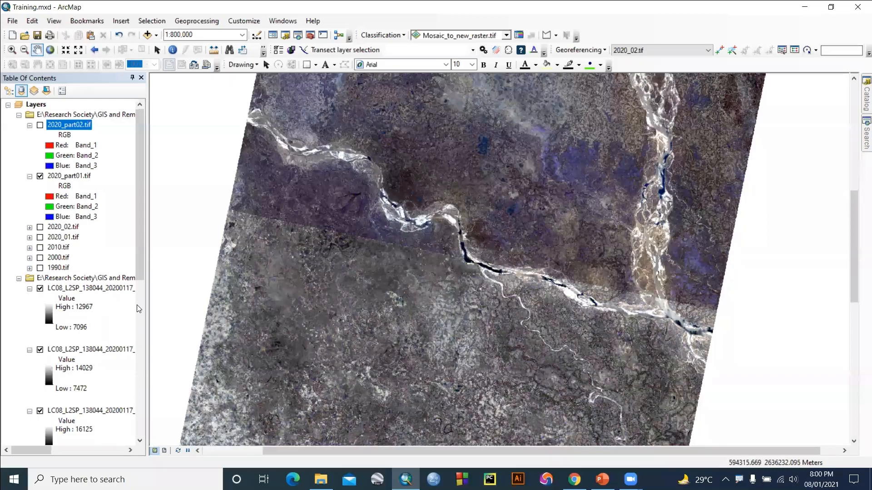
{"action": "right_click", "coordinate": [90, 278]}
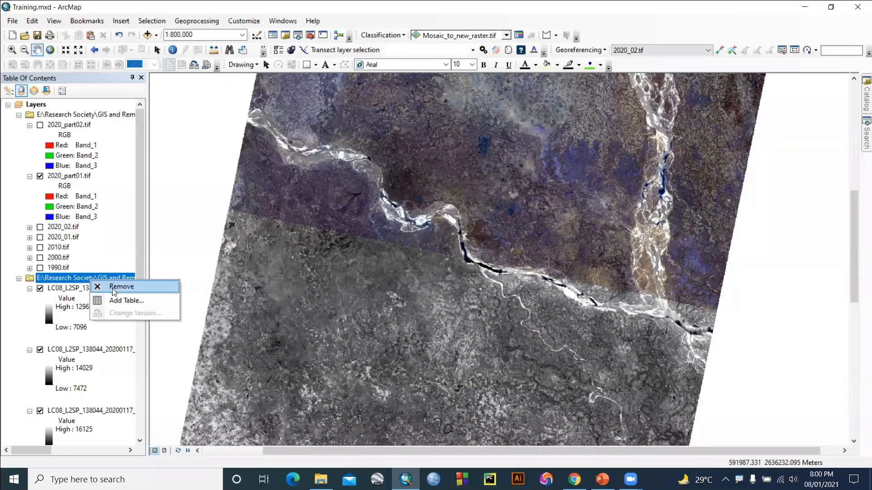
{"action": "left_click", "coordinate": [113, 288]}
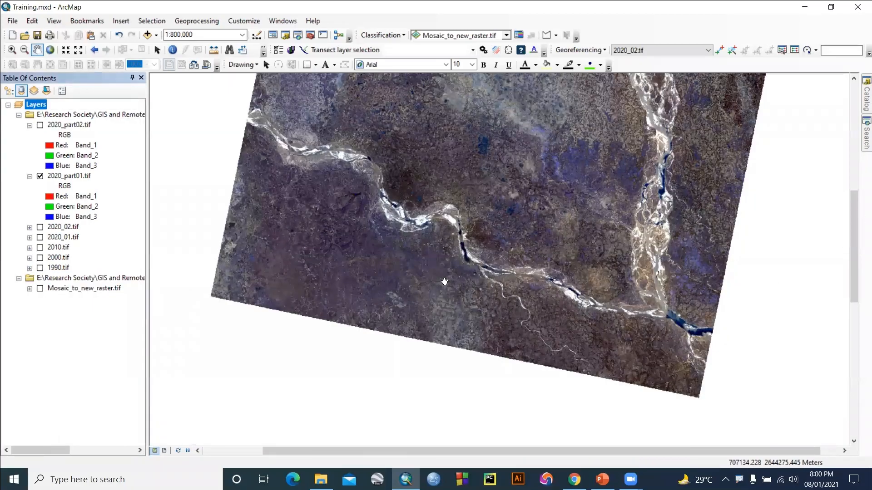
- Circle the overlap strip along the southern edge of 2020_part01.tif and show 2020_part02.tif again
{"action": "mouse_move", "coordinate": [206, 226]}
{"action": "left_mouse_down"}
{"action": "mouse_move", "coordinate": [287, 253]}
{"action": "mouse_move", "coordinate": [716, 335]}
{"action": "mouse_move", "coordinate": [742, 352]}
{"action": "mouse_move", "coordinate": [427, 411]}
{"action": "mouse_move", "coordinate": [190, 318]}
{"action": "mouse_move", "coordinate": [209, 227]}
{"action": "left_mouse_up"}
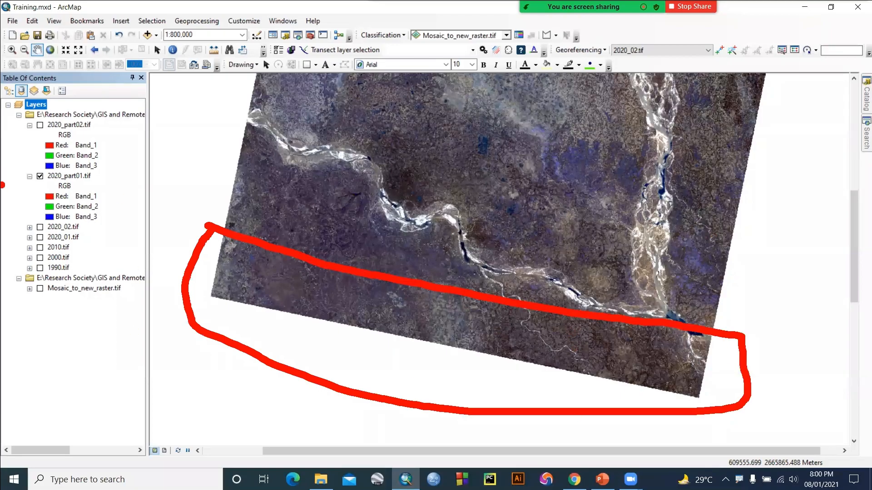
{"action": "left_click", "coordinate": [40, 124]}
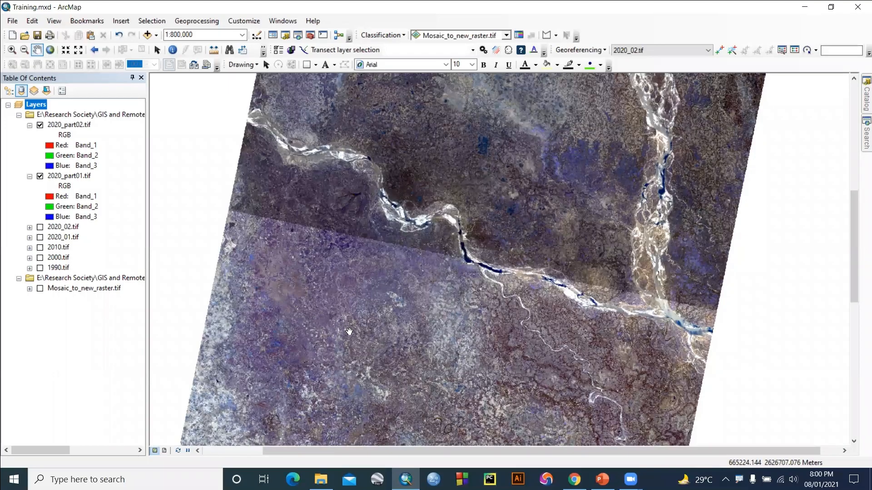
{"action": "scroll", "coordinate": [377, 287], "scroll_direction": "up", "scroll_amount": 2}
{"action": "scroll", "coordinate": [383, 279], "scroll_direction": "down", "scroll_amount": 4}
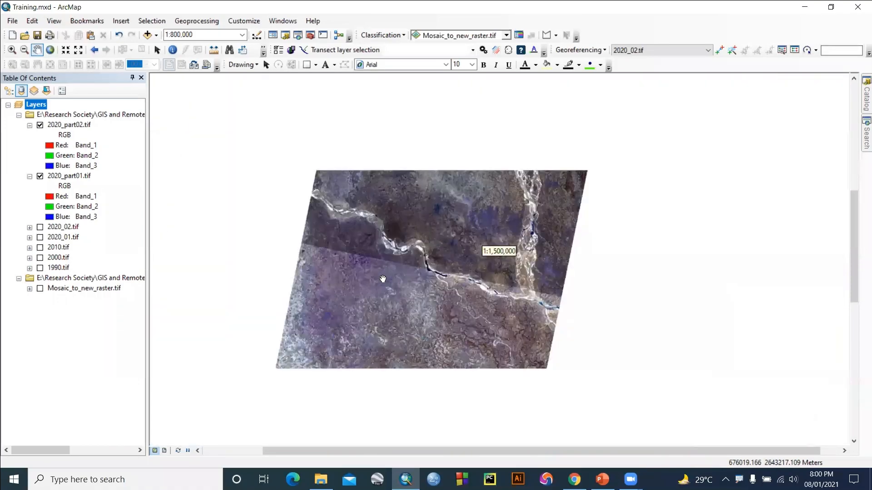
- Switch to PowerPoint, review the Bands Mosaic and Mosaic to New Raster slides, and return to ArcMap
{"action": "left_click", "coordinate": [602, 479]}
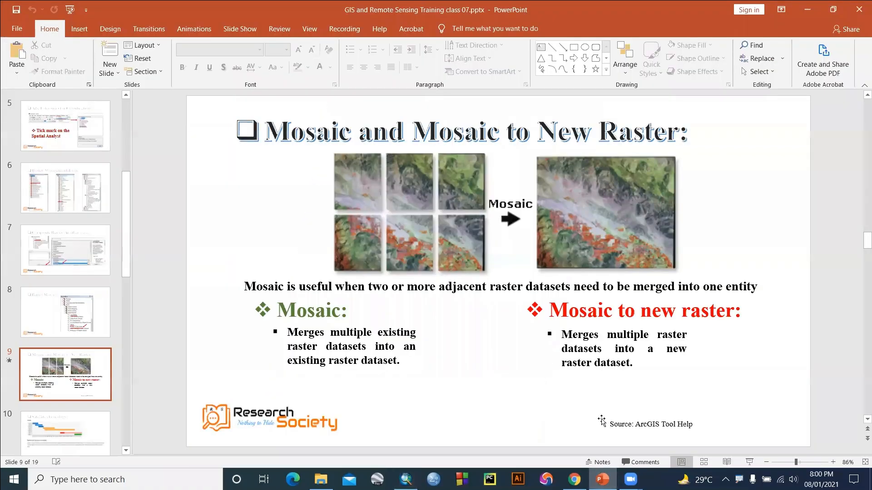
{"action": "key", "text": "Page_Up"}
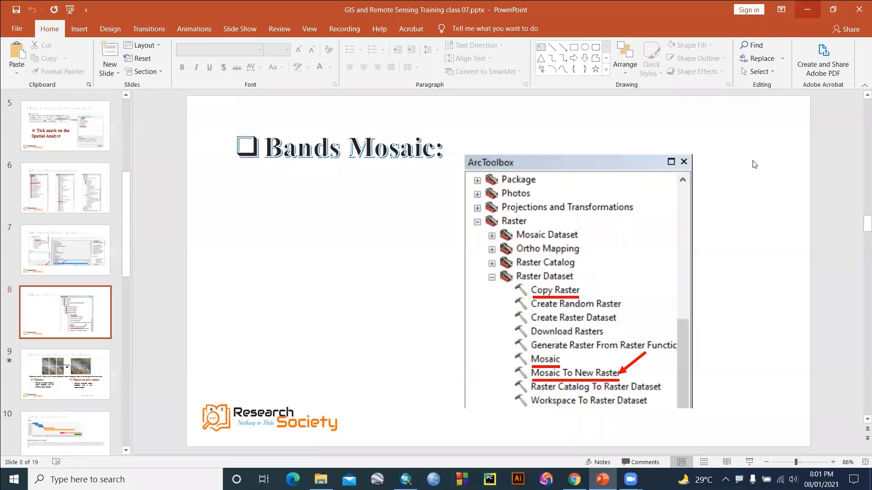
{"action": "scroll", "coordinate": [751, 135], "scroll_direction": "down", "scroll_amount": 1}
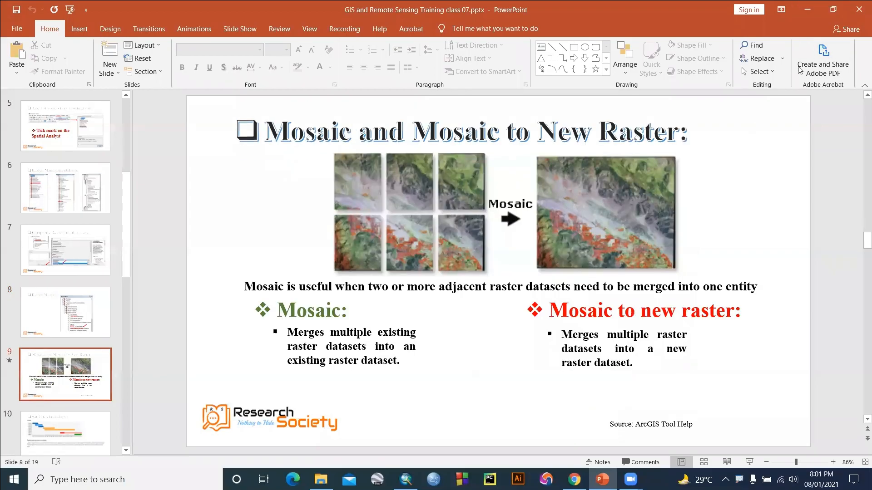
{"action": "left_click", "coordinate": [806, 10]}
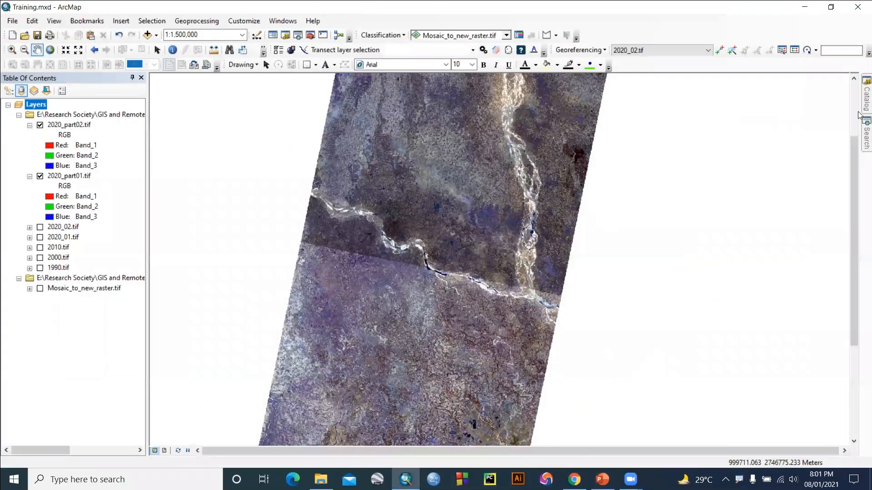
- In the Catalog's Raster toolbox, collapse the Raster Processing toolset and expand Raster Dataset
{"action": "left_click", "coordinate": [859, 102]}
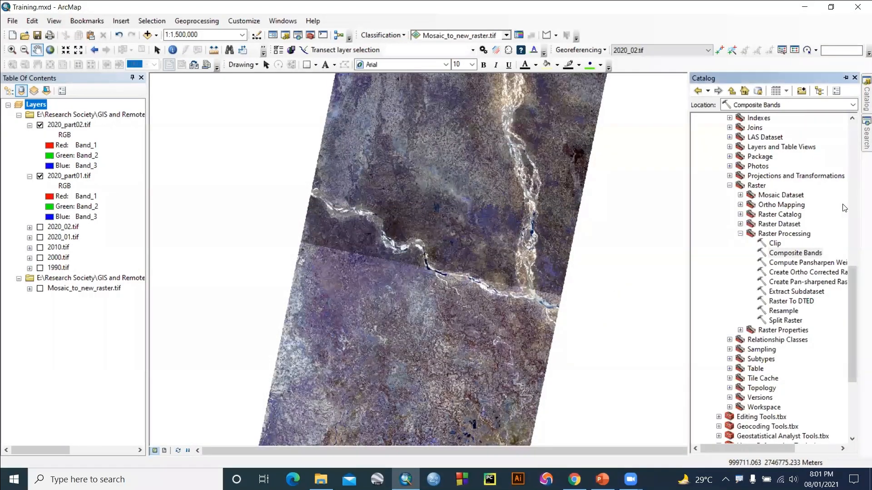
{"action": "left_click", "coordinate": [740, 233]}
{"action": "left_click", "coordinate": [740, 225]}
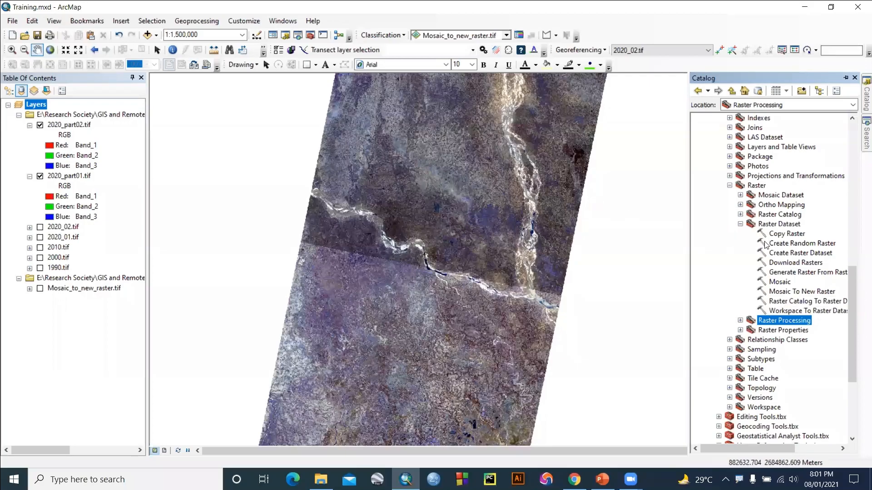
- Open the Mosaic To New Raster tool and add 2020_part01.tif and 2020_part02.tif as input rasters
{"action": "double_click", "coordinate": [790, 292]}
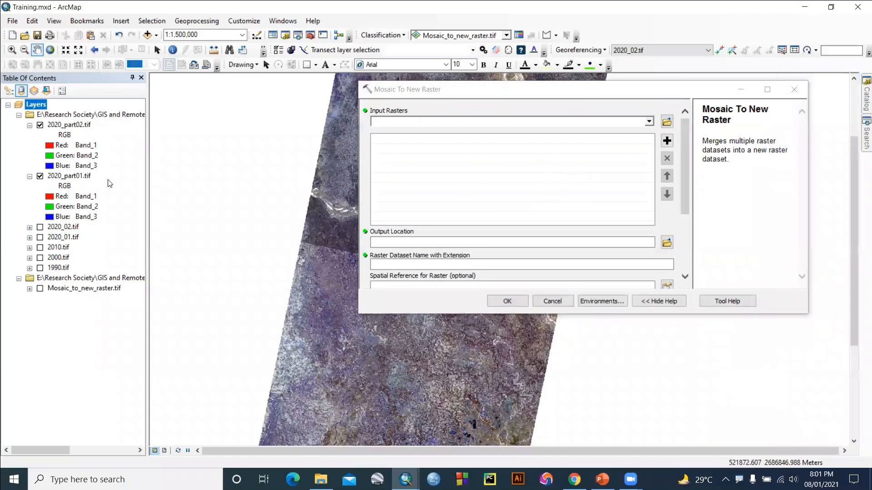
{"action": "left_click", "coordinate": [650, 122]}
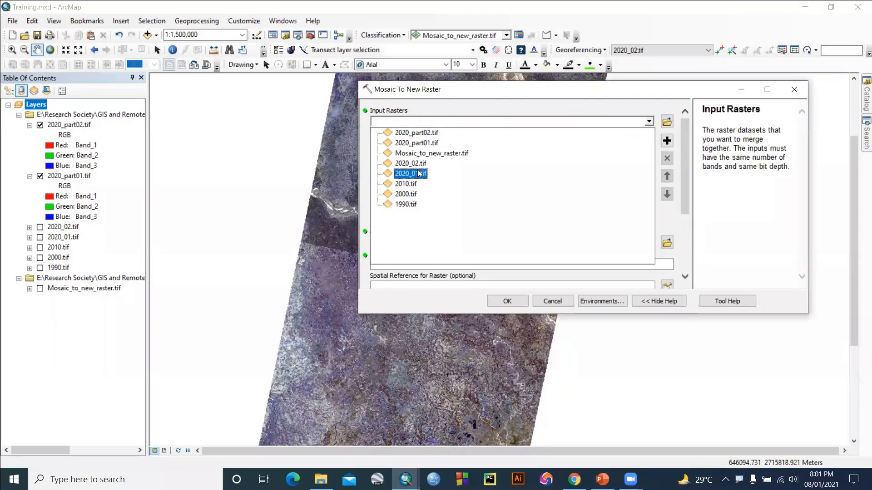
{"action": "left_click", "coordinate": [416, 144]}
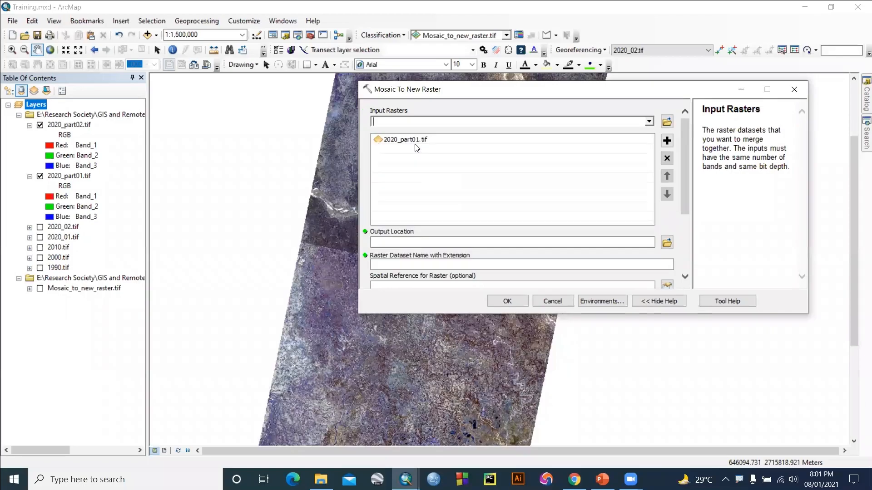
{"action": "left_click", "coordinate": [649, 122]}
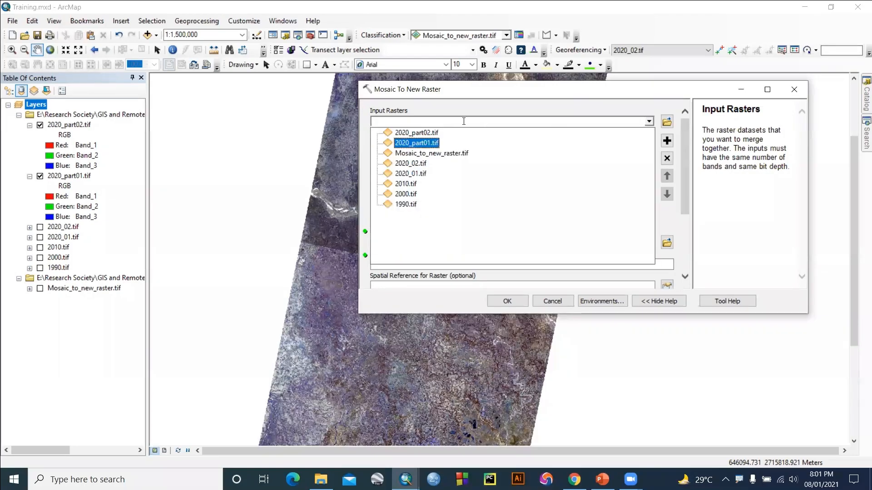
{"action": "left_click", "coordinate": [416, 133]}
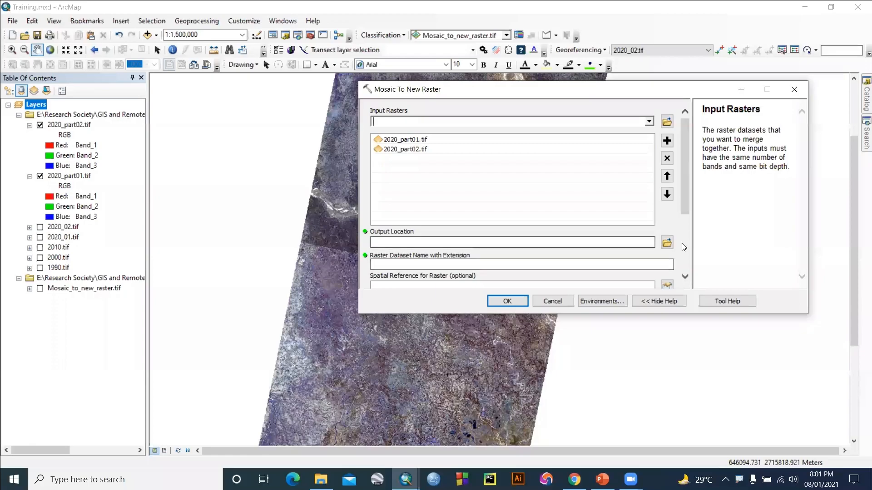
- Try to set the output location to a file named 2020_Mosaic.tif inside the GIS Training Mosaic folder
{"action": "left_click", "coordinate": [666, 242]}
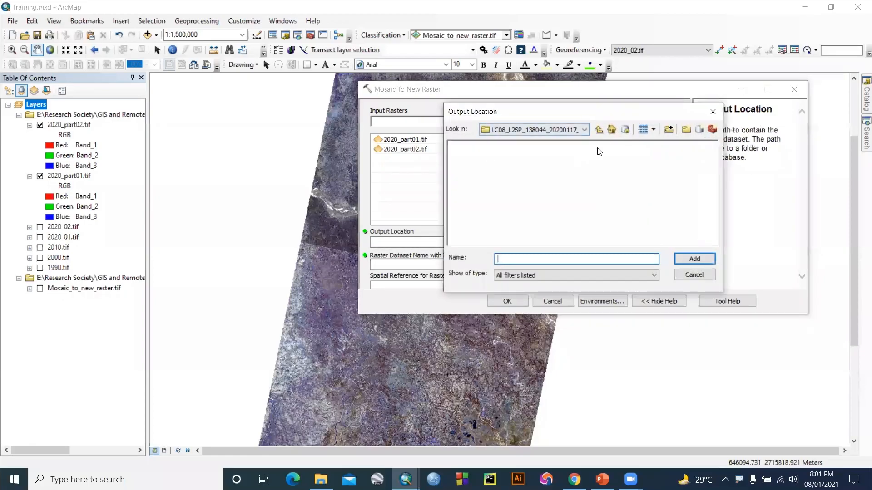
{"action": "left_click", "coordinate": [601, 130]}
{"action": "left_click", "coordinate": [600, 130]}
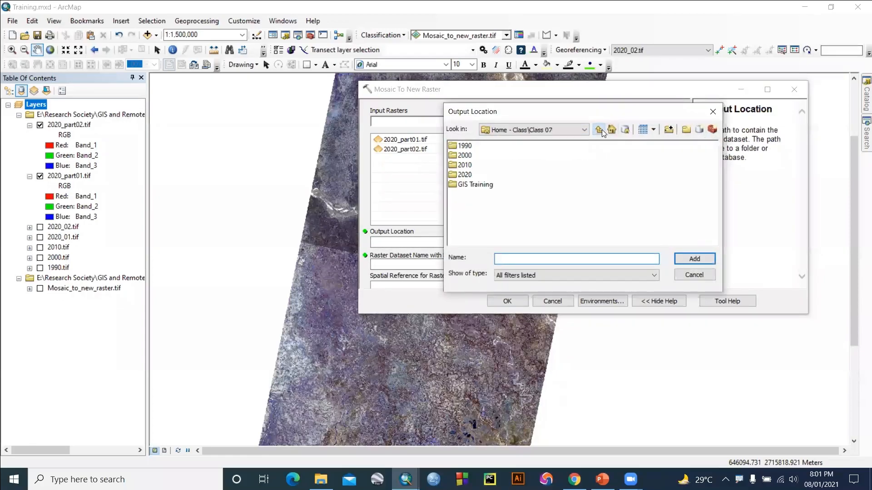
{"action": "double_click", "coordinate": [470, 185]}
{"action": "double_click", "coordinate": [471, 157]}
{"action": "left_click", "coordinate": [537, 259]}
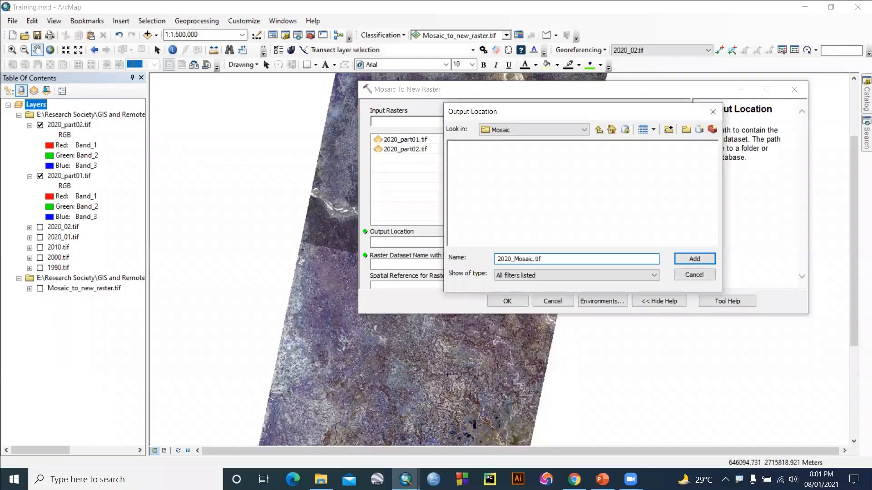
{"action": "left_click", "coordinate": [694, 259]}
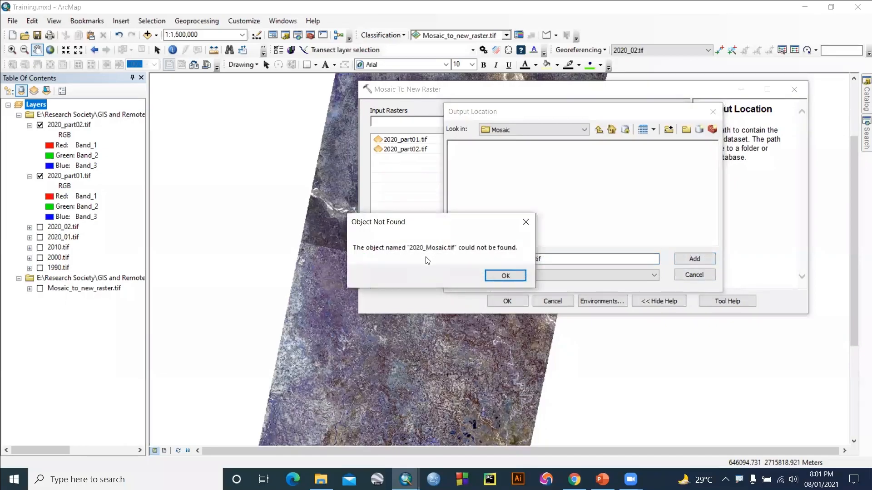
{"action": "left_click", "coordinate": [489, 276]}
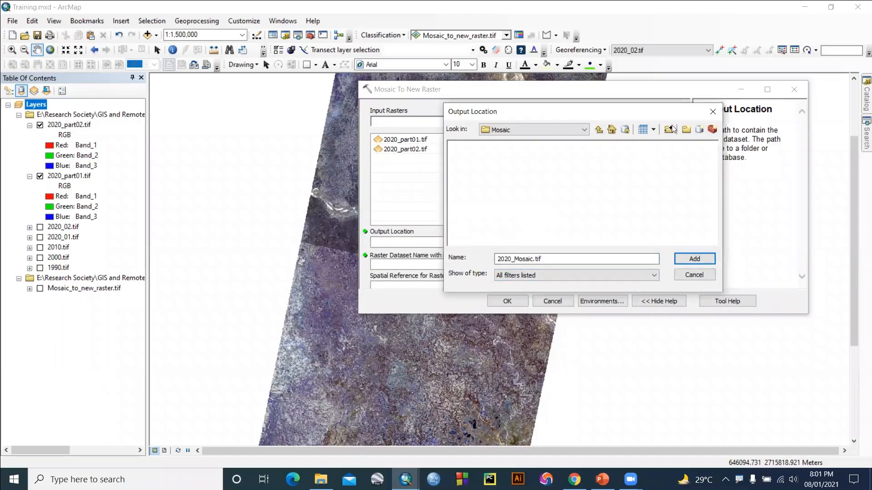
{"action": "left_click", "coordinate": [712, 111]}
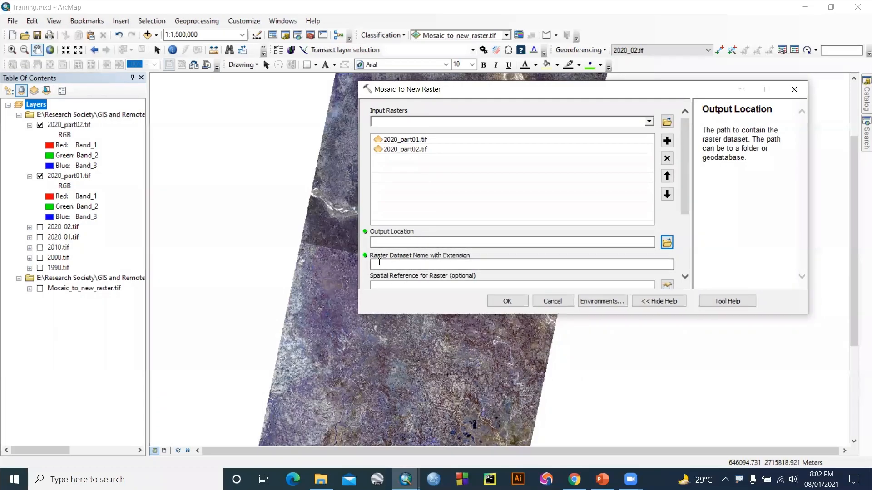
- Set the output location to the Mosaic folder in GIS Training and close the tool without running it
{"action": "left_click", "coordinate": [667, 244]}
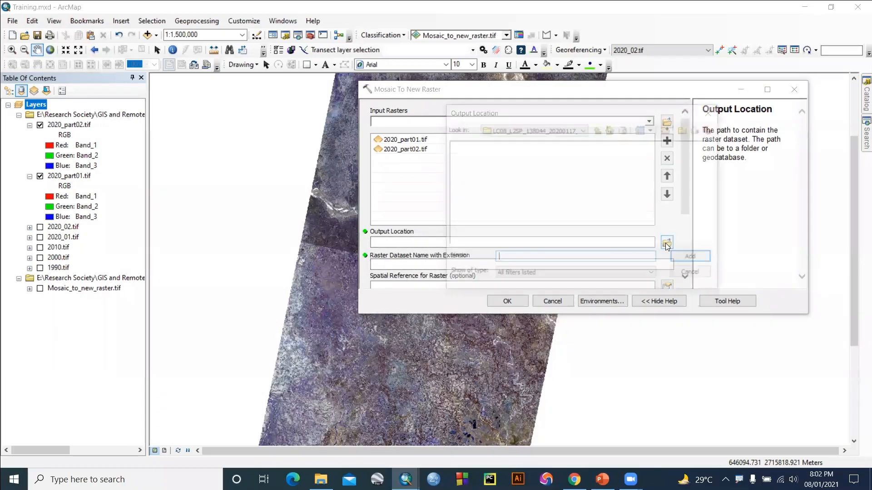
{"action": "left_click", "coordinate": [599, 130]}
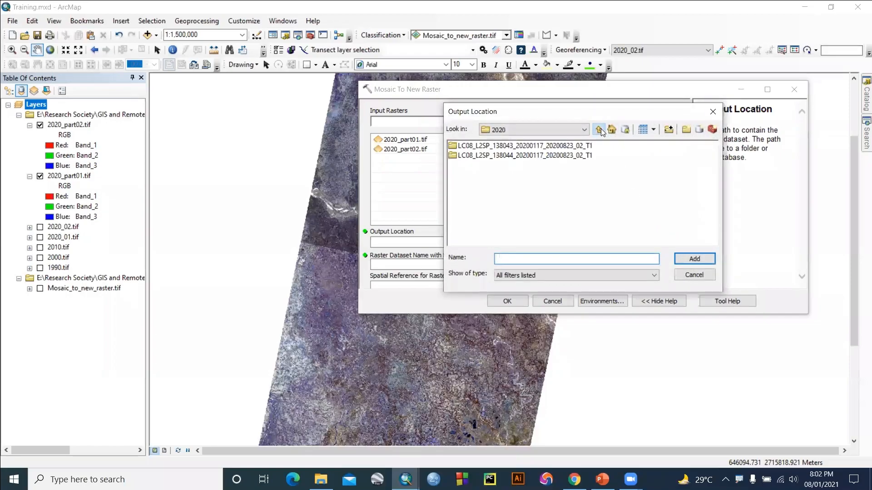
{"action": "left_click", "coordinate": [600, 130]}
{"action": "double_click", "coordinate": [480, 185]}
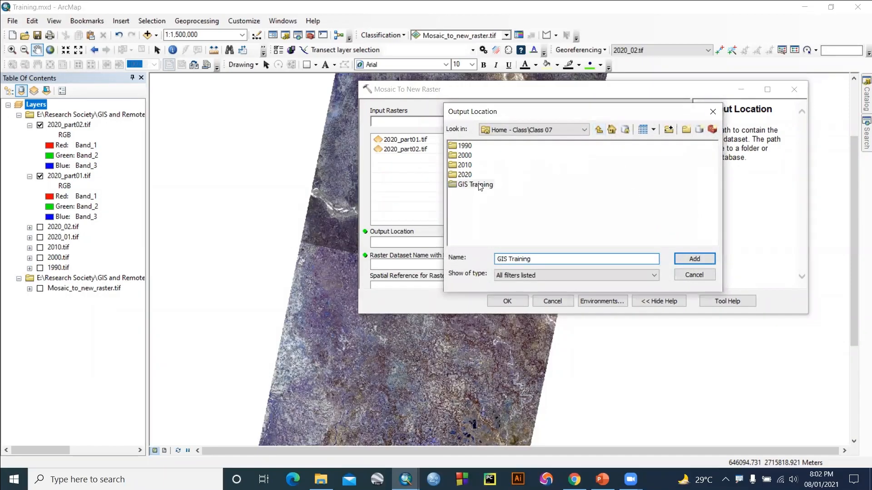
{"action": "left_click", "coordinate": [466, 156]}
{"action": "left_click", "coordinate": [695, 259]}
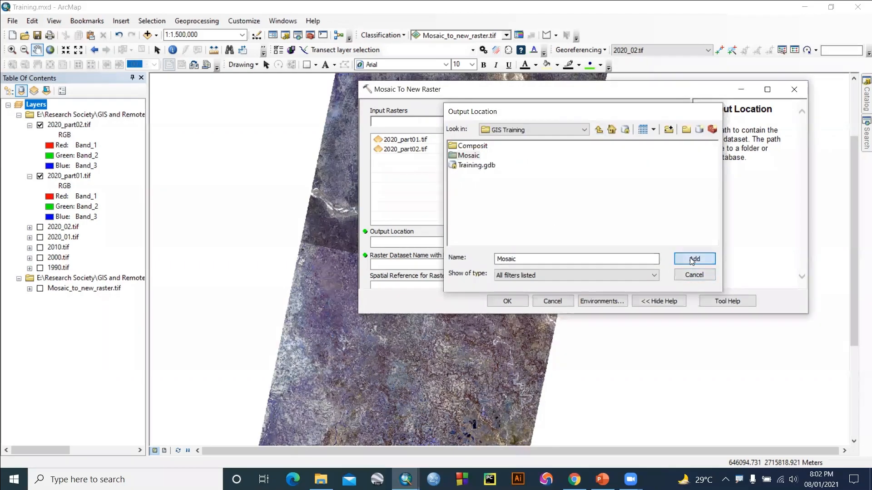
{"action": "left_click", "coordinate": [435, 264]}
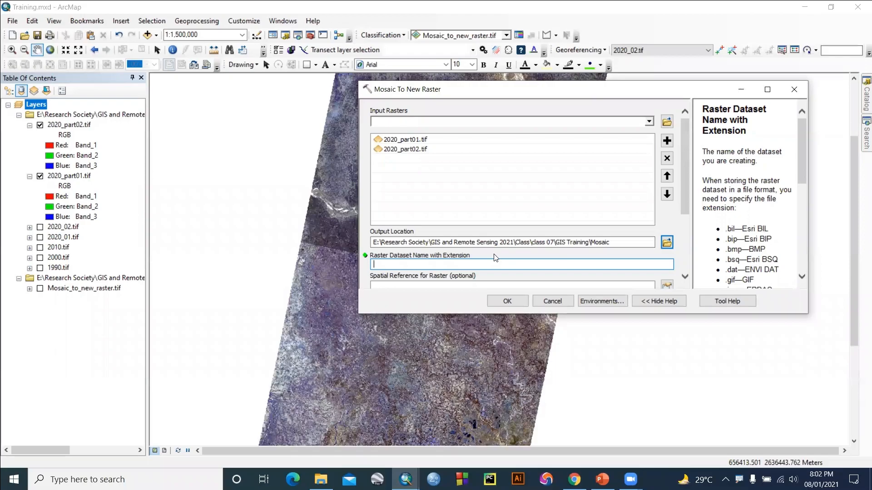
{"action": "key", "text": "Escape"}
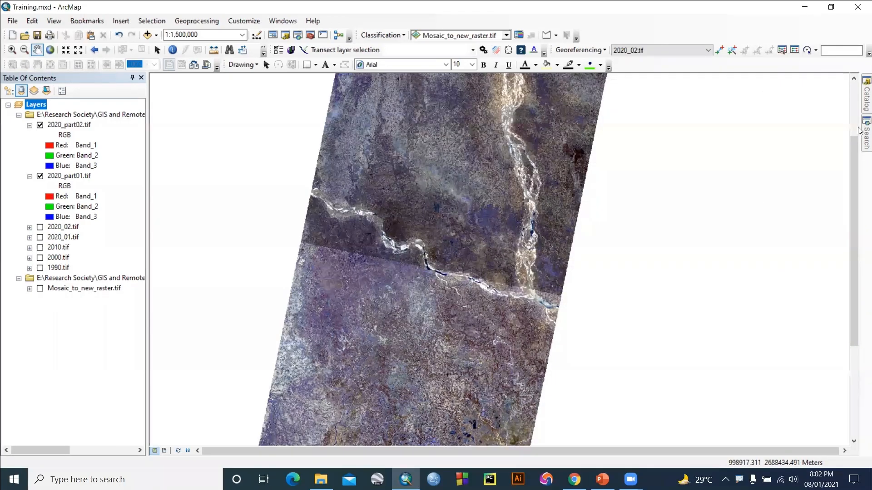
- Reopen the Mosaic To New Raster tool and add the 2020_part01.tif and 2020_part02.tif layers as input rasters
{"action": "left_click", "coordinate": [861, 108]}
{"action": "double_click", "coordinate": [781, 293]}
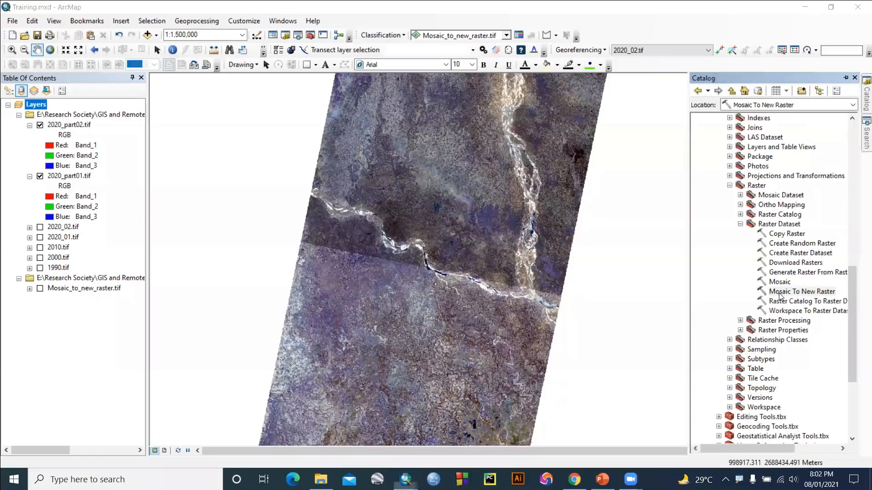
{"action": "left_click_drag", "start_coordinate": [71, 178], "coordinate": [389, 119]}
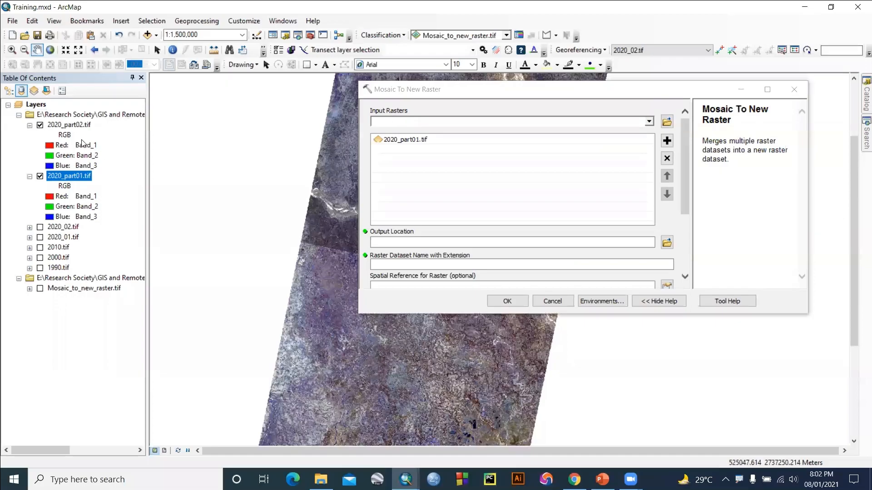
{"action": "left_click_drag", "start_coordinate": [83, 127], "coordinate": [387, 127]}
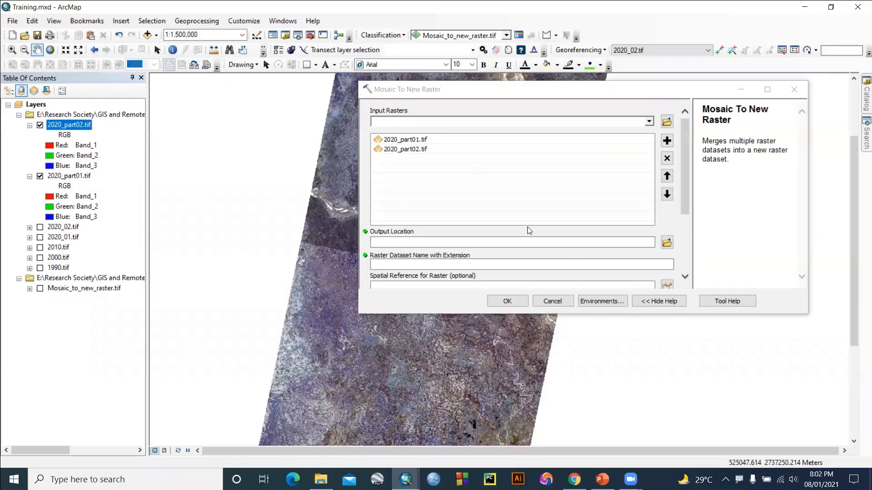
- Set the output location to the GIS Training Mosaic folder and name the raster dataset 2020_mosaic.tif
{"action": "left_click", "coordinate": [667, 242]}
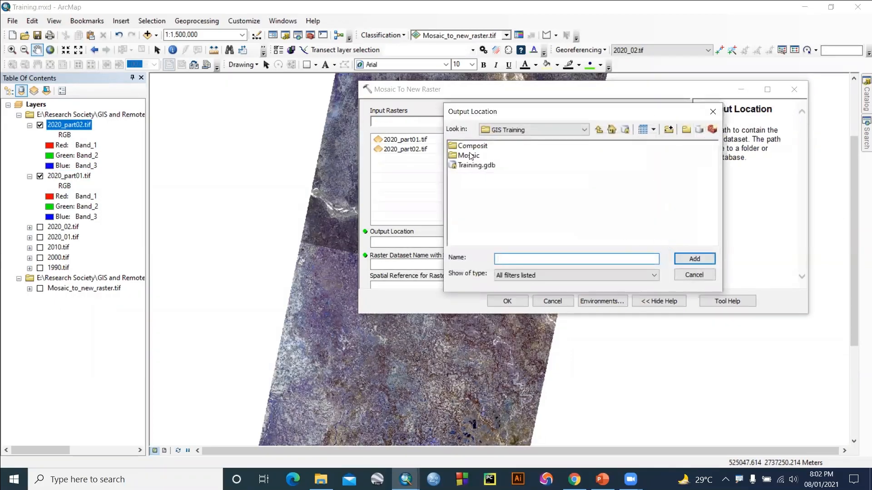
{"action": "left_click", "coordinate": [468, 155]}
{"action": "left_click", "coordinate": [694, 259]}
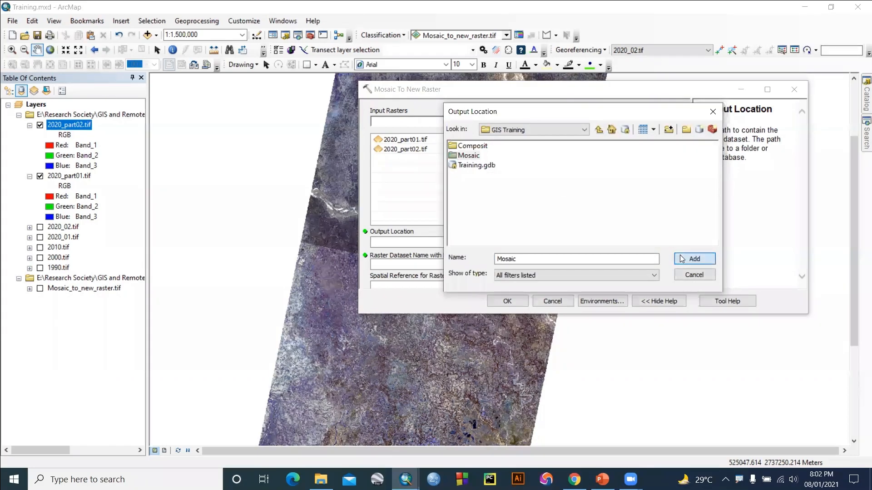
{"action": "left_click", "coordinate": [583, 265]}
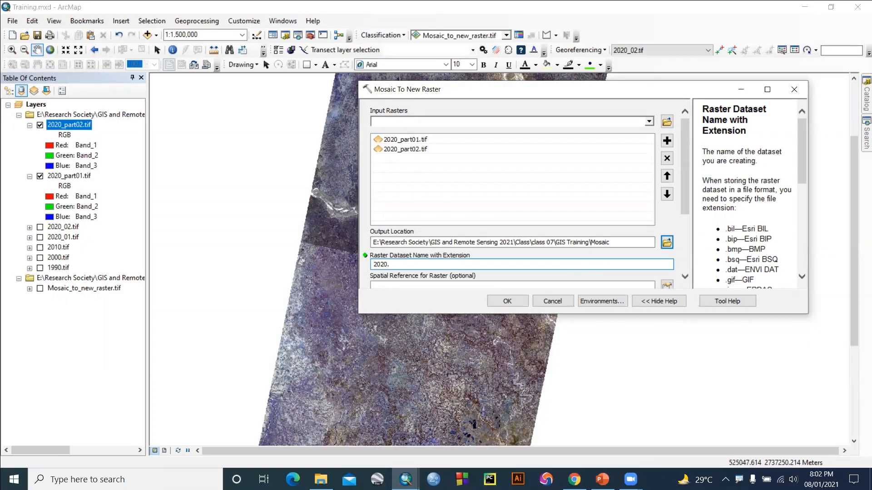
{"action": "type", "text": "2020."}
{"action": "key", "text": "BackSpace"}
{"action": "type", "text": "_mosaic"}
- View the coordinate systems offered for the output raster's spatial reference and close the list without choosing one
{"action": "left_click_drag", "start_coordinate": [688, 197], "coordinate": [685, 216]}
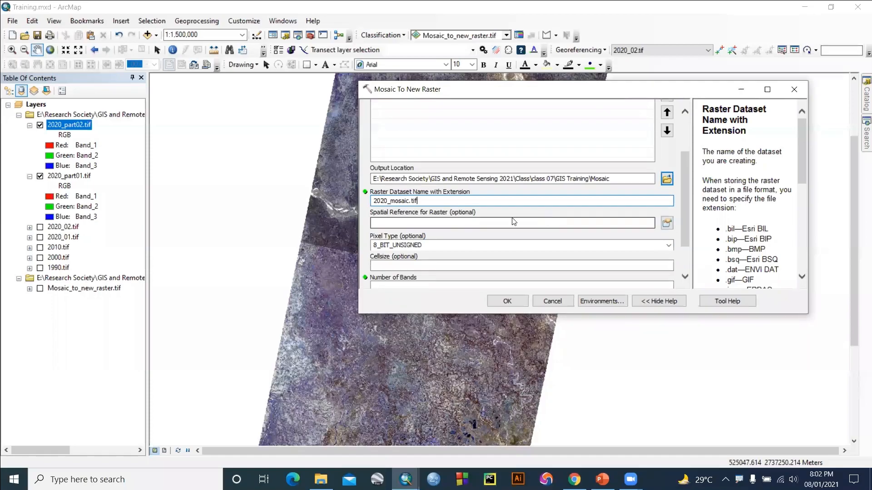
{"action": "left_click", "coordinate": [667, 224]}
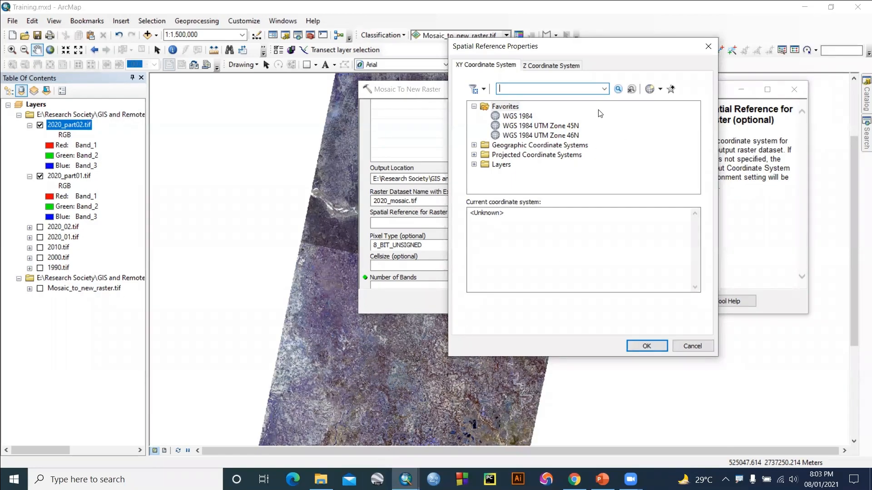
{"action": "left_click", "coordinate": [708, 47]}
- Switch to Google Earth Pro, dismissing its start-up tips, and hide the utmzone grid overlay on the globe
{"action": "left_click", "coordinate": [754, 91]}
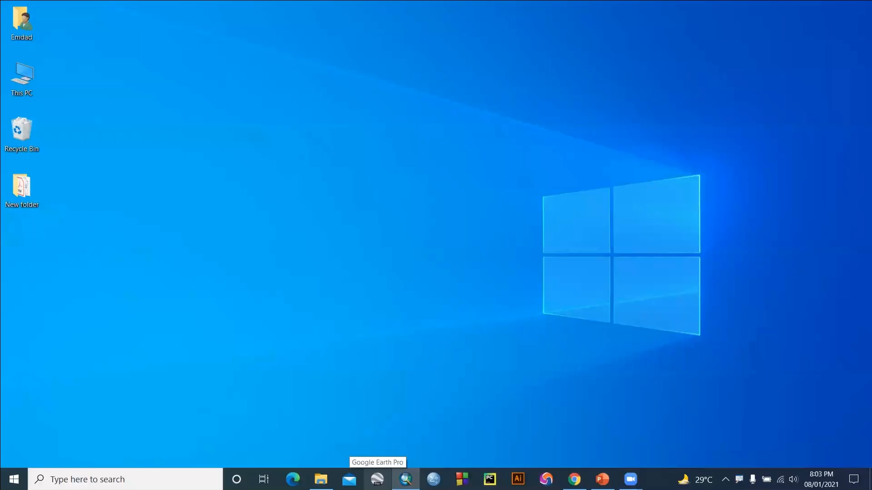
{"action": "left_click", "coordinate": [377, 480]}
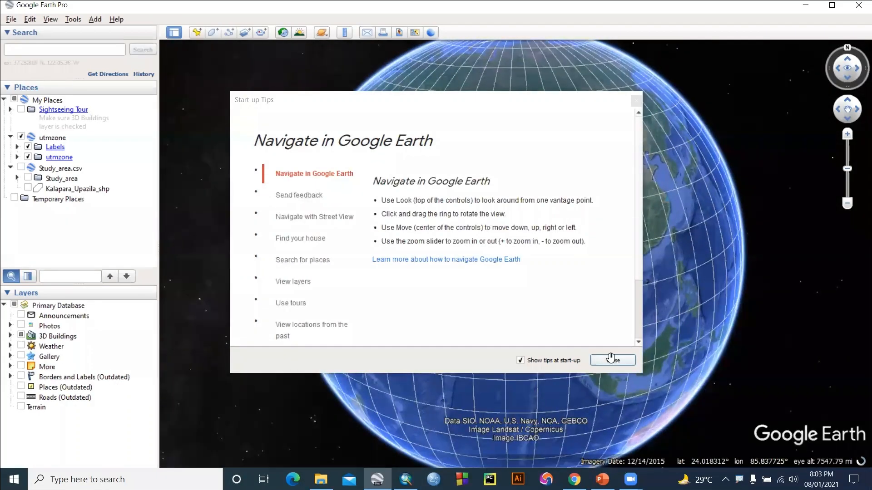
{"action": "left_click", "coordinate": [611, 359]}
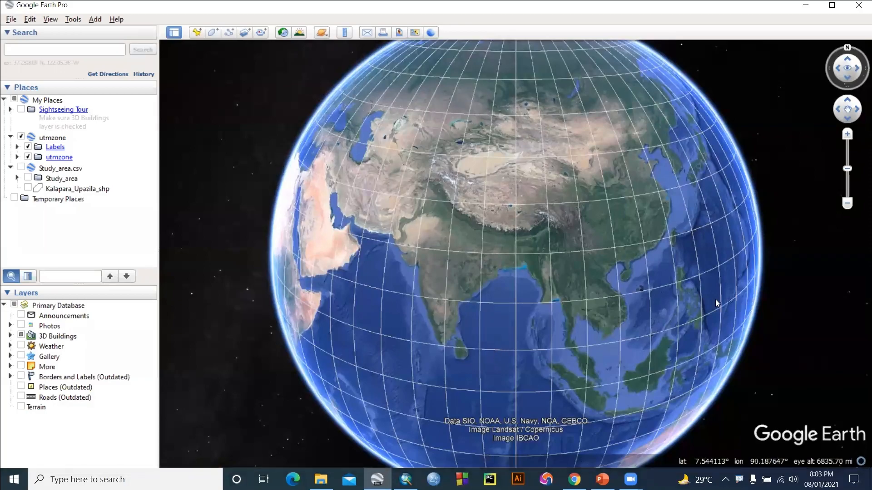
{"action": "left_click", "coordinate": [28, 157]}
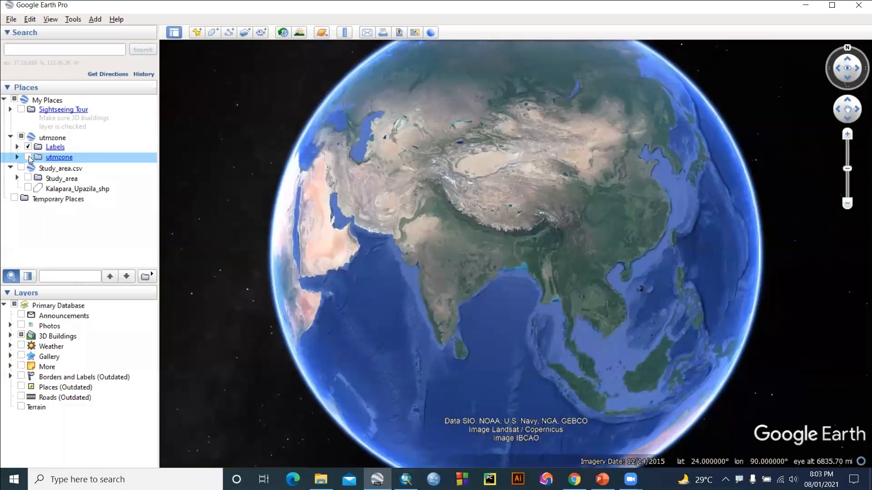
- Show the utmzone grid overlay on the globe again and view the attributes of the zone meeting the 90° east meridian
{"action": "left_click", "coordinate": [28, 158]}
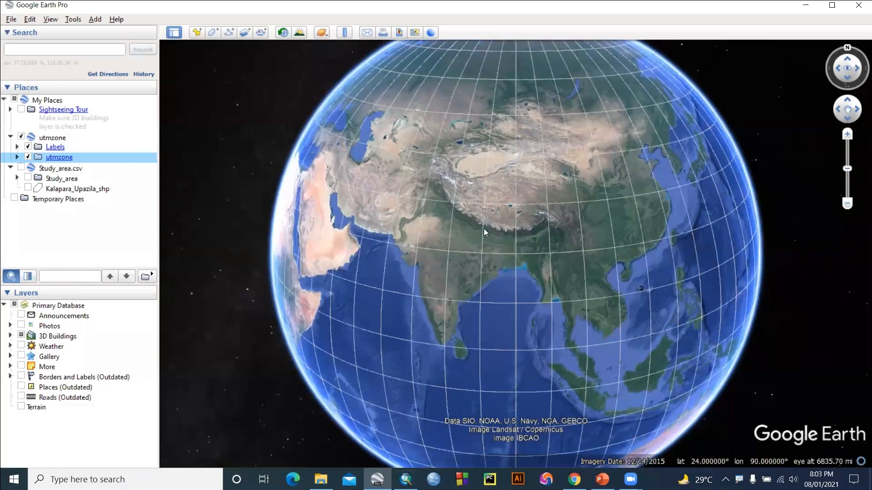
{"action": "left_click", "coordinate": [515, 252]}
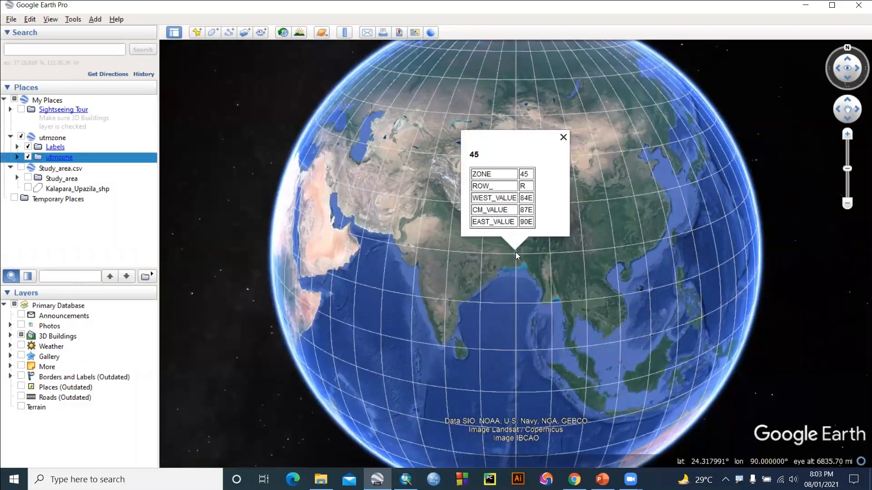
{"action": "left_click", "coordinate": [564, 140]}
- Examine the boundary between UTM zones 45 and 46 north of the Bay of Bengal, temporarily outlining a four-sided area across it
{"action": "scroll", "coordinate": [524, 253], "scroll_direction": "up", "scroll_amount": 2}
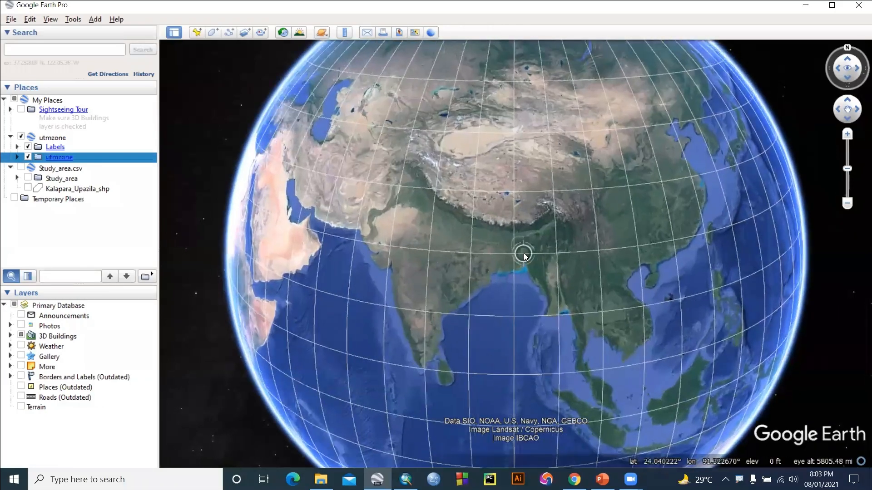
{"action": "scroll", "coordinate": [524, 254], "scroll_direction": "up", "scroll_amount": 5}
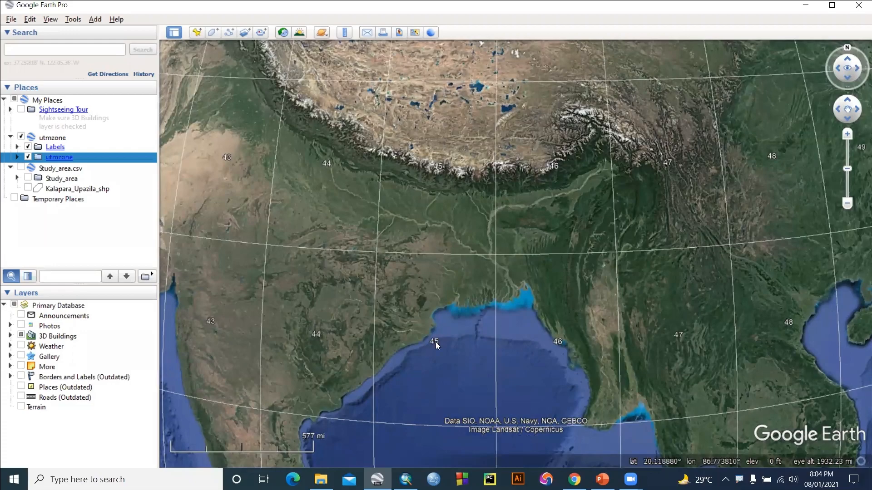
{"action": "mouse_move", "coordinate": [447, 322]}
{"action": "left_mouse_down"}
{"action": "mouse_move", "coordinate": [402, 372]}
{"action": "mouse_move", "coordinate": [443, 324]}
{"action": "left_mouse_up"}
{"action": "mouse_move", "coordinate": [564, 315]}
{"action": "left_mouse_down"}
{"action": "mouse_move", "coordinate": [546, 338]}
{"action": "mouse_move", "coordinate": [576, 327]}
{"action": "mouse_move", "coordinate": [570, 314]}
{"action": "left_mouse_up"}
{"action": "double_click", "coordinate": [491, 253]}
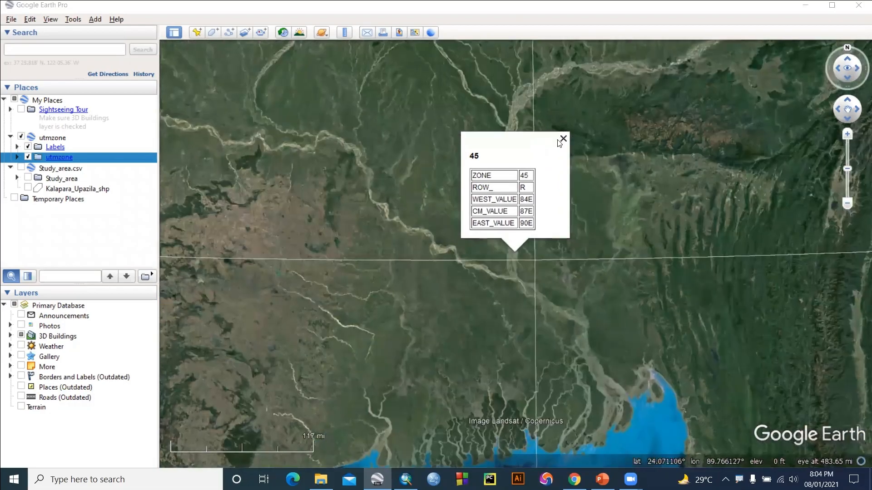
{"action": "left_click", "coordinate": [563, 139]}
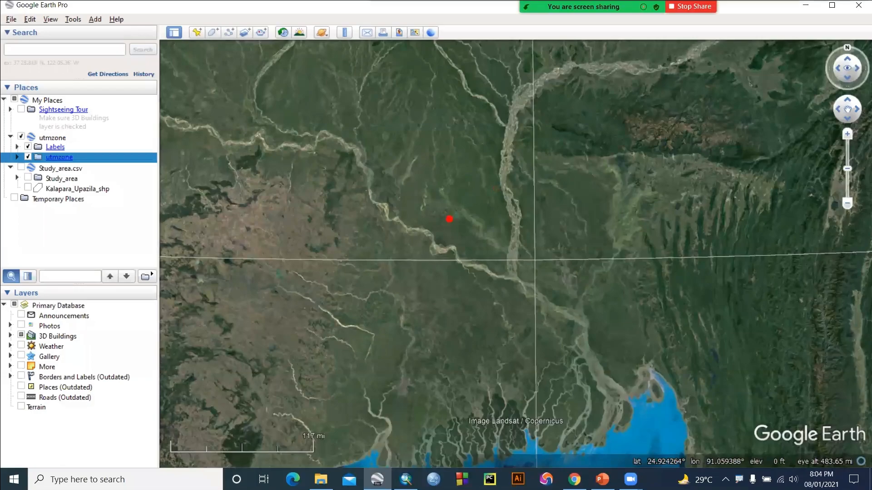
{"action": "mouse_move", "coordinate": [453, 214]}
{"action": "left_mouse_down"}
{"action": "mouse_move", "coordinate": [586, 190]}
{"action": "mouse_move", "coordinate": [605, 318]}
{"action": "mouse_move", "coordinate": [448, 341]}
{"action": "mouse_move", "coordinate": [451, 225]}
{"action": "left_mouse_up"}
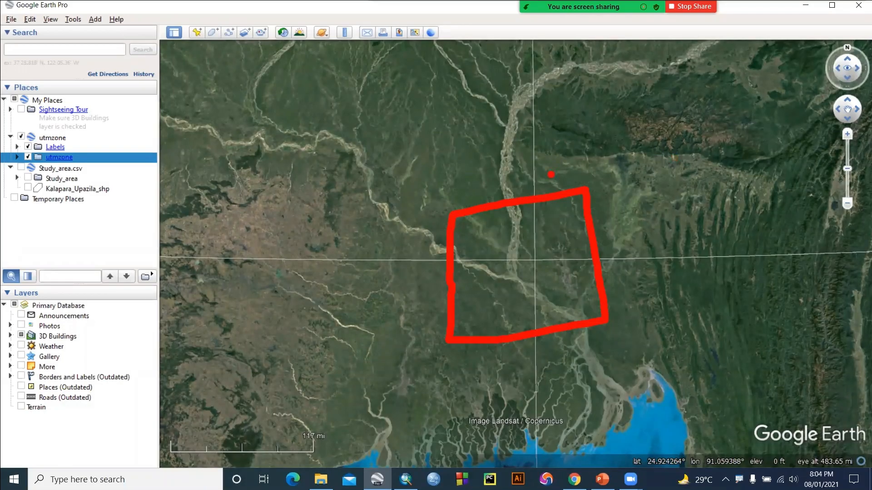
{"action": "key", "text": "Escape"}
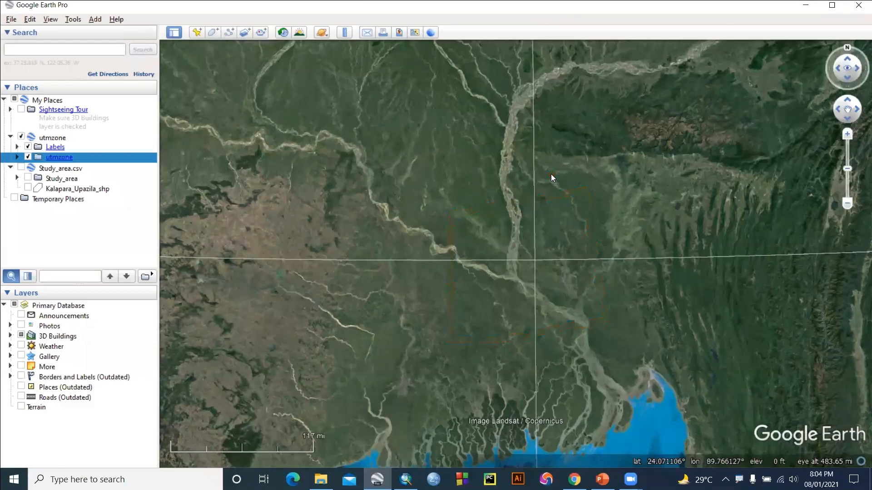
- Switch back to ArcMap and preview WGS 1984 as the output raster's spatial reference without applying it
{"action": "left_click", "coordinate": [806, 5]}
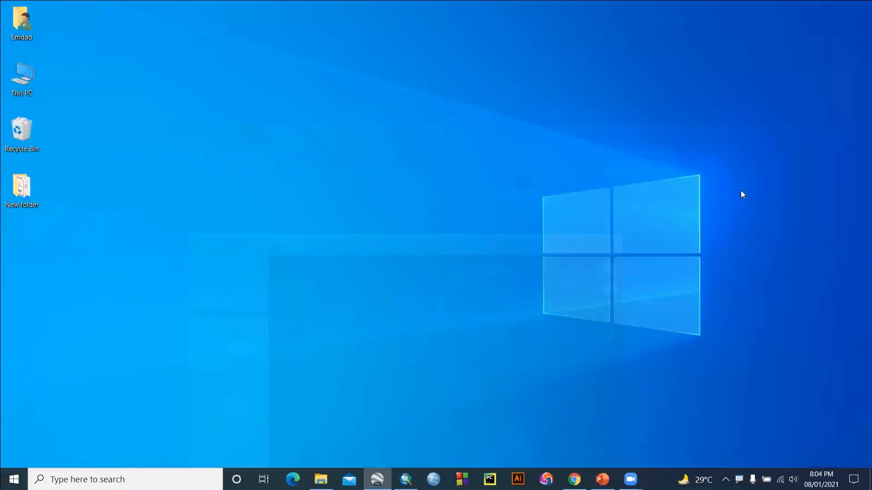
{"action": "left_click", "coordinate": [406, 479]}
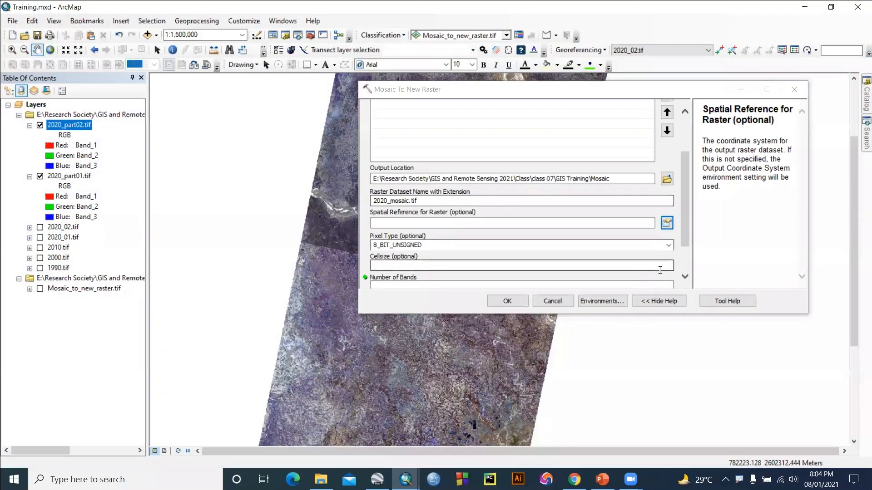
{"action": "left_click", "coordinate": [666, 222]}
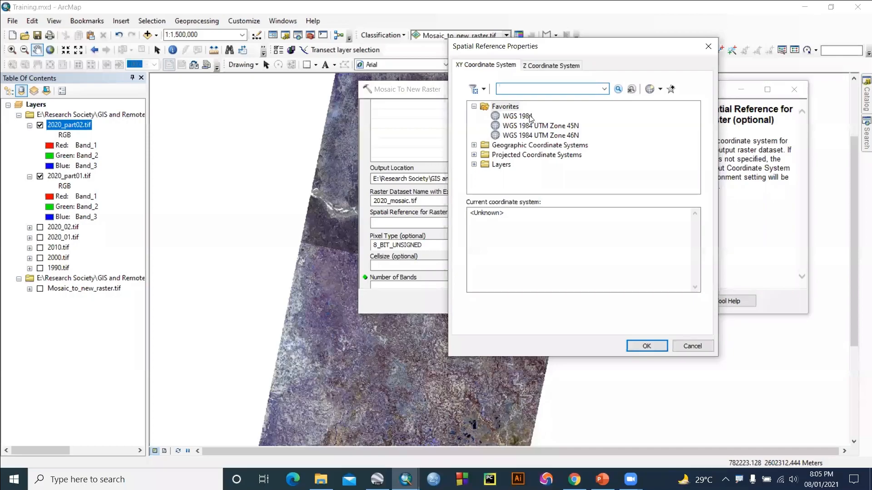
{"action": "left_click", "coordinate": [517, 116]}
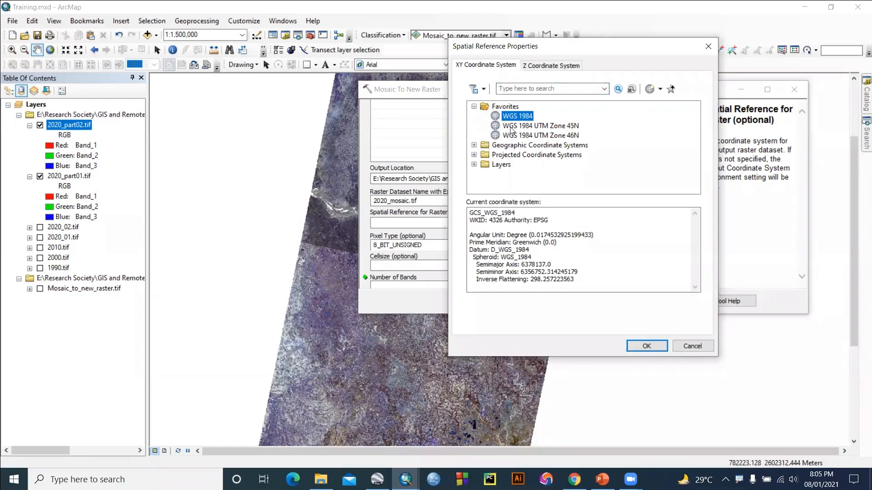
{"action": "left_click", "coordinate": [69, 125]}
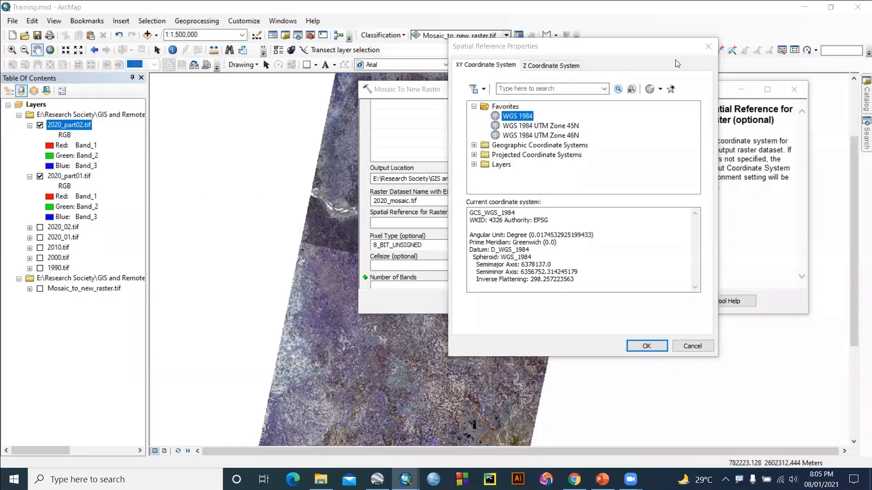
{"action": "left_click", "coordinate": [709, 47]}
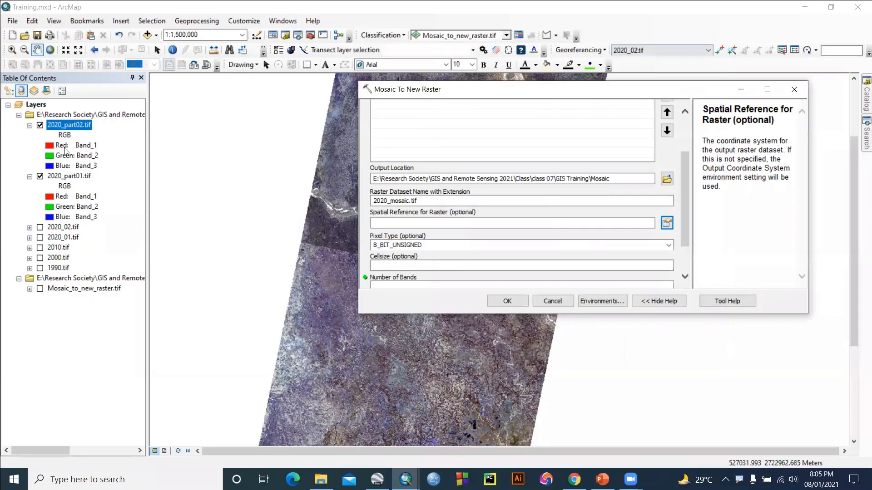
- Check the XY coordinate system of the 2020_part02.tif layer in its source properties
{"action": "right_click", "coordinate": [71, 125]}
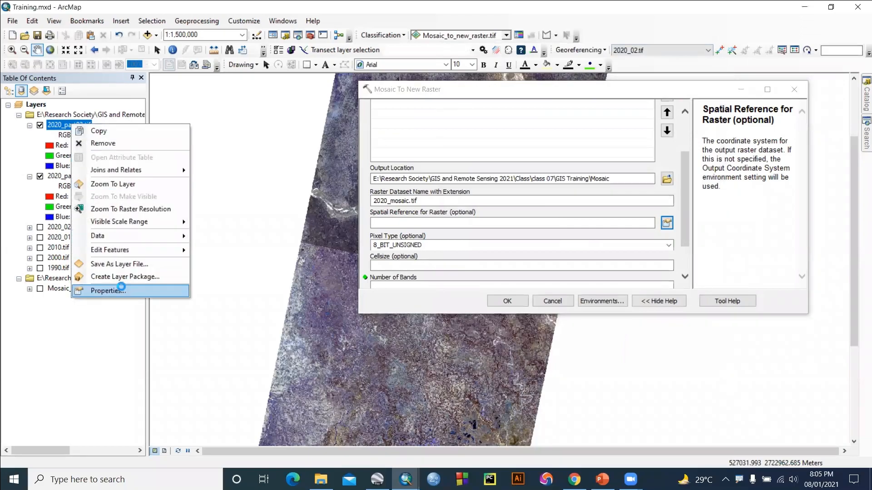
{"action": "left_click", "coordinate": [120, 289]}
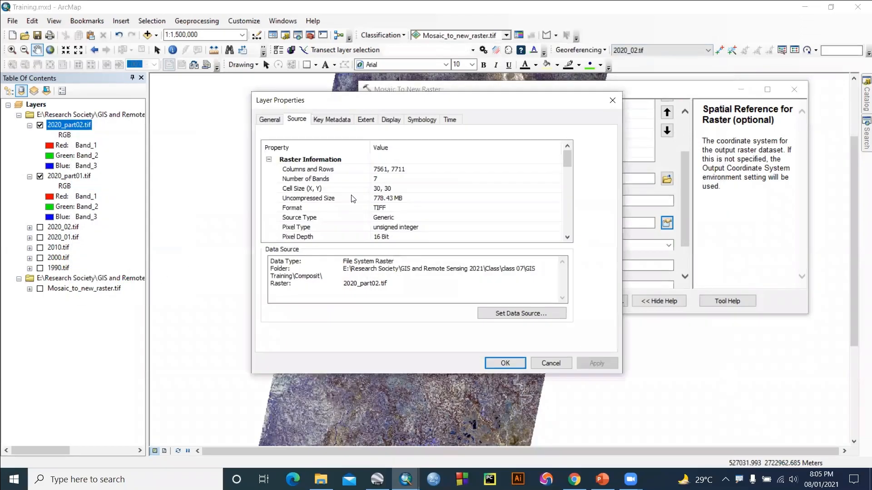
{"action": "scroll", "coordinate": [359, 200], "scroll_direction": "down", "scroll_amount": 6}
{"action": "scroll", "coordinate": [353, 199], "scroll_direction": "down", "scroll_amount": 1}
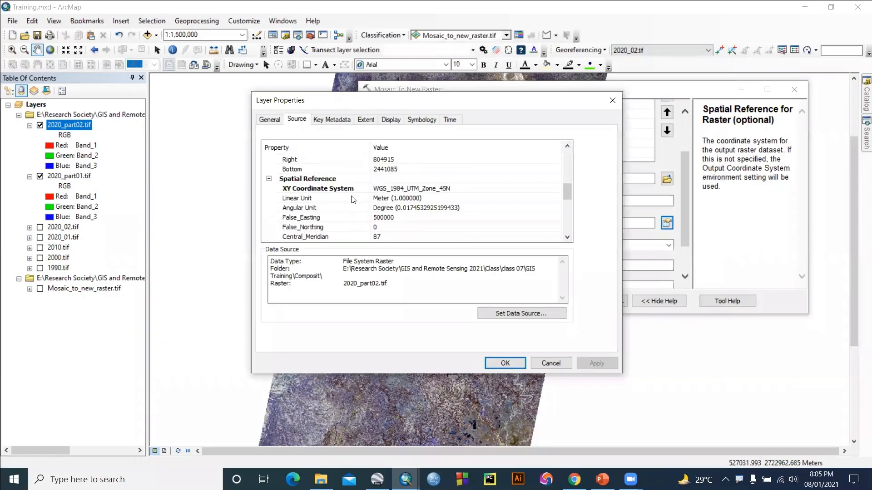
{"action": "left_click", "coordinate": [611, 101]}
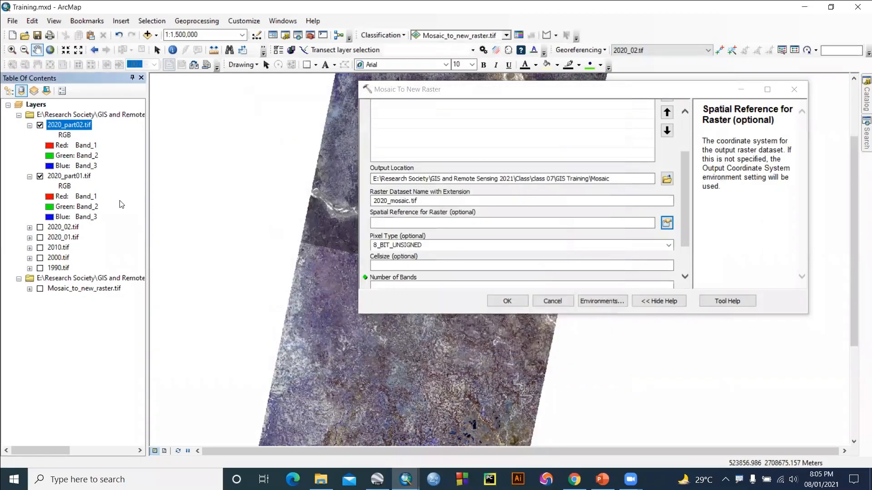
- Check the XY coordinate system of the 2020_part01.tif layer in its source properties
{"action": "right_click", "coordinate": [82, 176]}
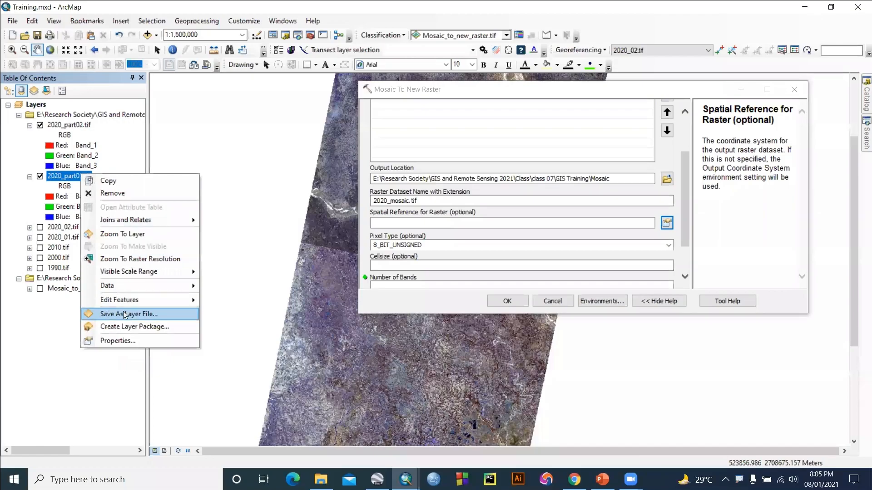
{"action": "left_click", "coordinate": [117, 341]}
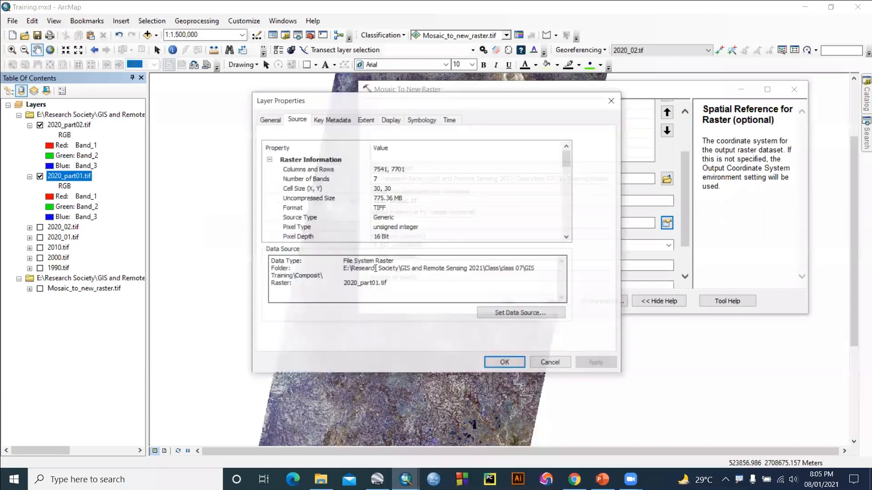
{"action": "scroll", "coordinate": [414, 198], "scroll_direction": "down", "scroll_amount": 3}
{"action": "scroll", "coordinate": [415, 198], "scroll_direction": "down", "scroll_amount": 1}
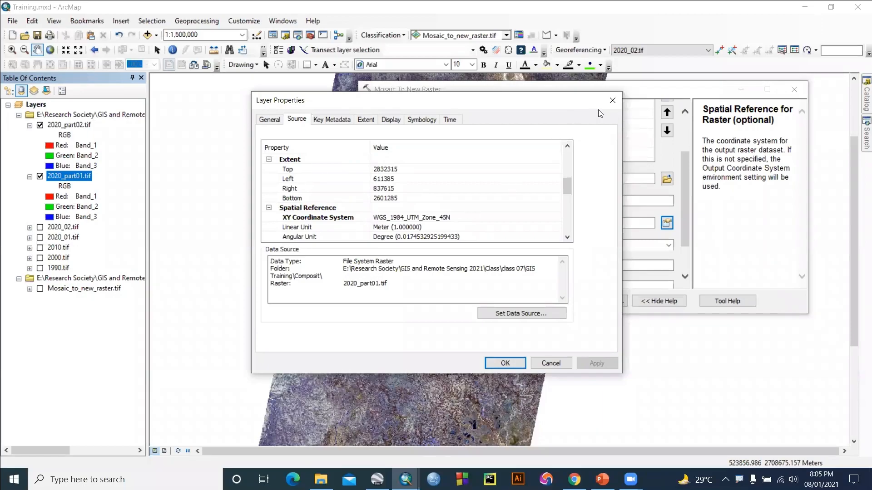
{"action": "left_click", "coordinate": [612, 100]}
- Set the spatial reference of the output raster to WGS 1984 UTM Zone 45N
{"action": "left_click", "coordinate": [667, 223]}
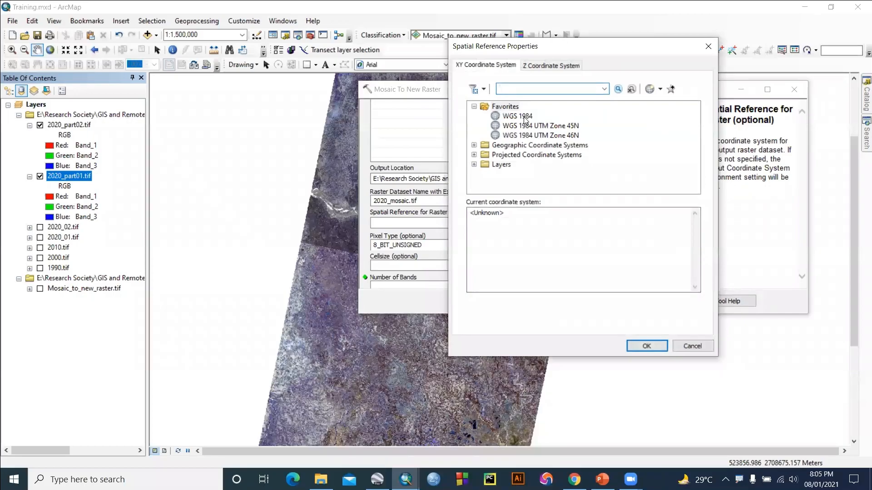
{"action": "left_click", "coordinate": [525, 119]}
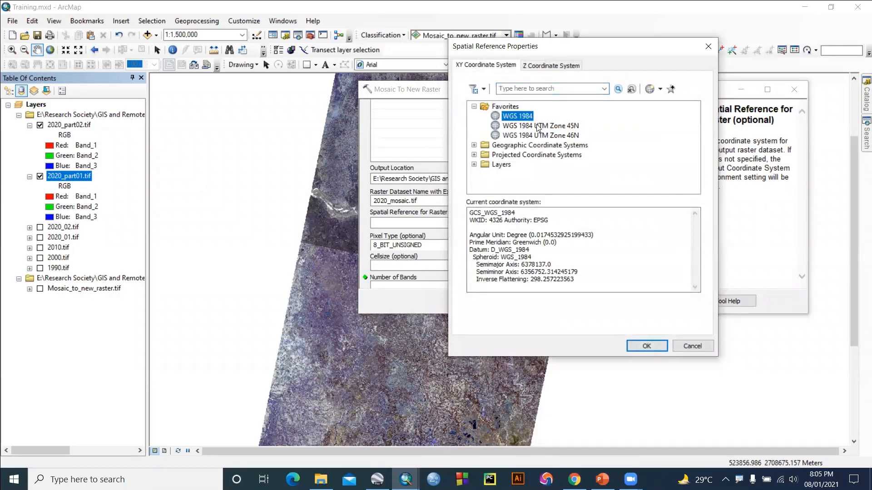
{"action": "left_click", "coordinate": [538, 126]}
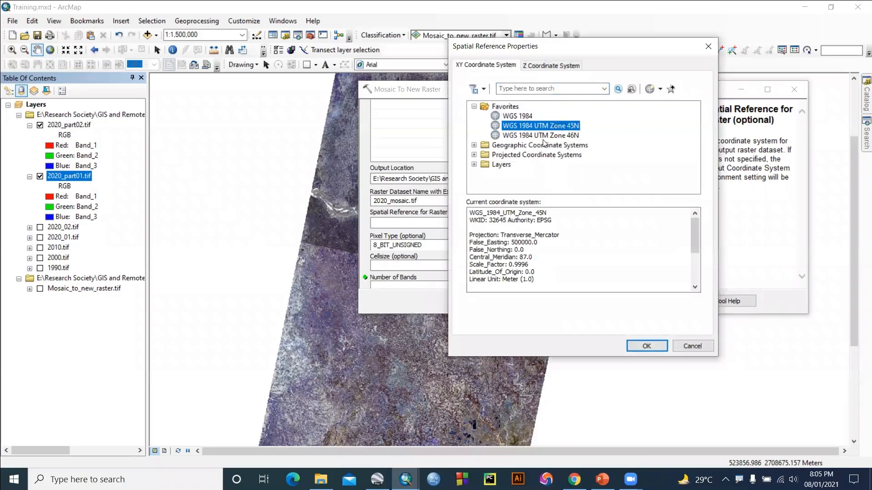
{"action": "left_click", "coordinate": [645, 346]}
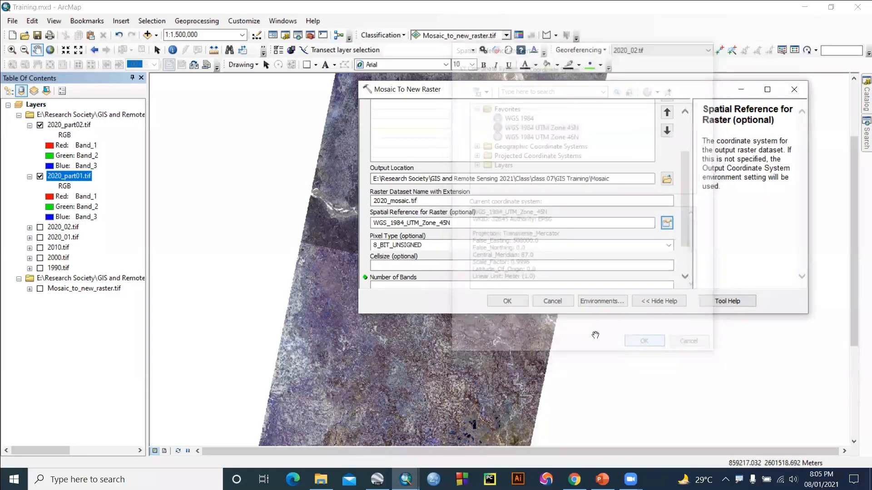
- Set the number of bands to 7 and run the Mosaic To New Raster tool
{"action": "left_click_drag", "start_coordinate": [682, 241], "coordinate": [687, 270]}
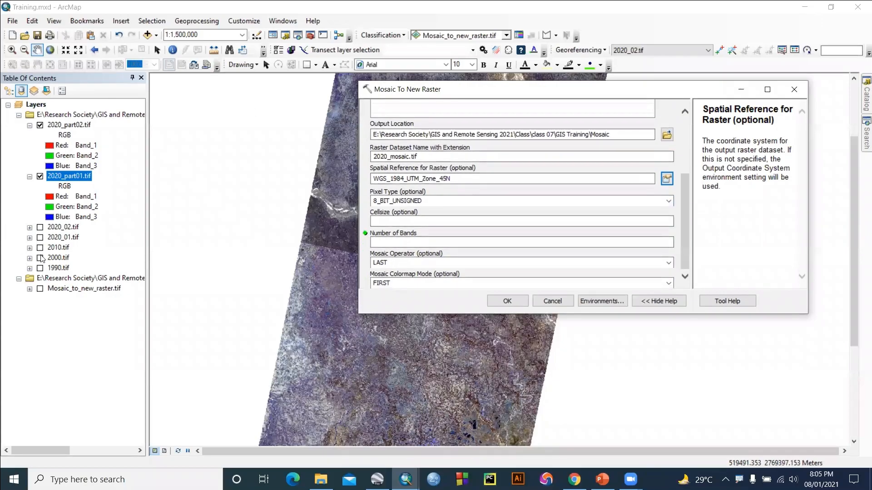
{"action": "left_click", "coordinate": [647, 244]}
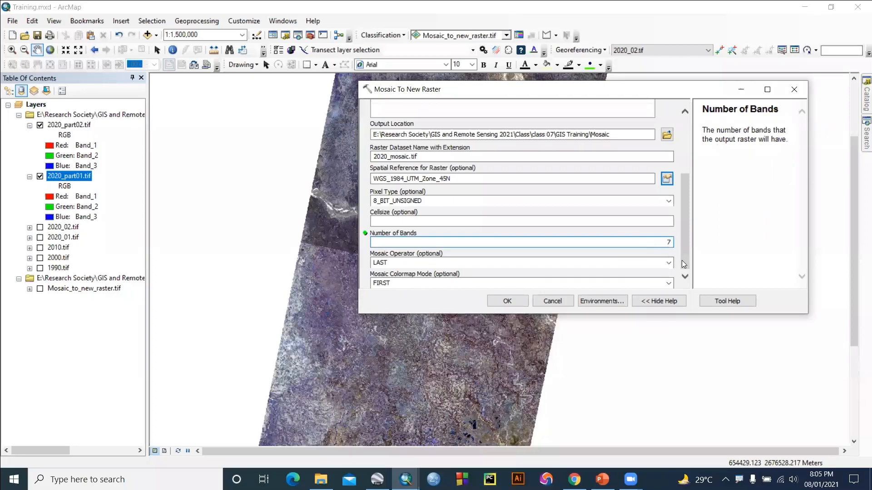
{"action": "left_click", "coordinate": [506, 302]}
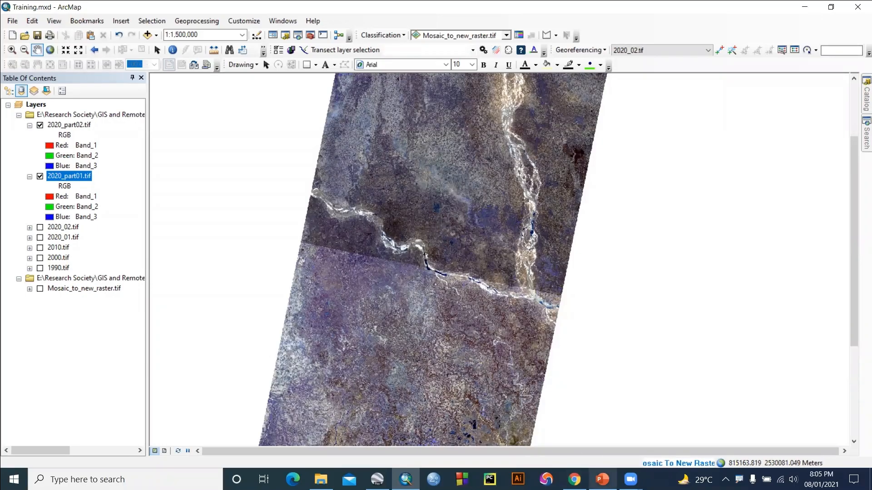
- Switch to PowerPoint and present the slides from Mosaic and Mosaic to New Raster on to Satellite chronology, resuming the show after a pause
{"action": "left_click", "coordinate": [602, 479]}
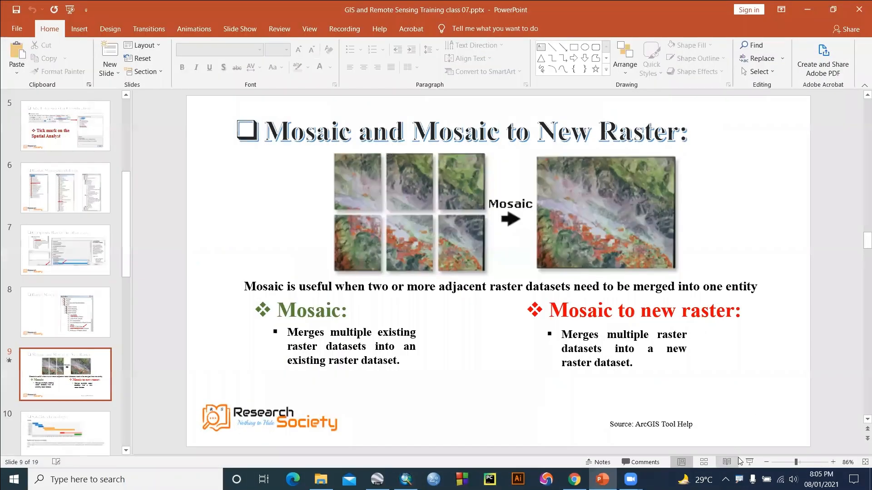
{"action": "left_click", "coordinate": [749, 462]}
{"action": "key", "text": "Right"}
{"action": "key", "text": "Right"}
{"action": "key", "text": "Right"}
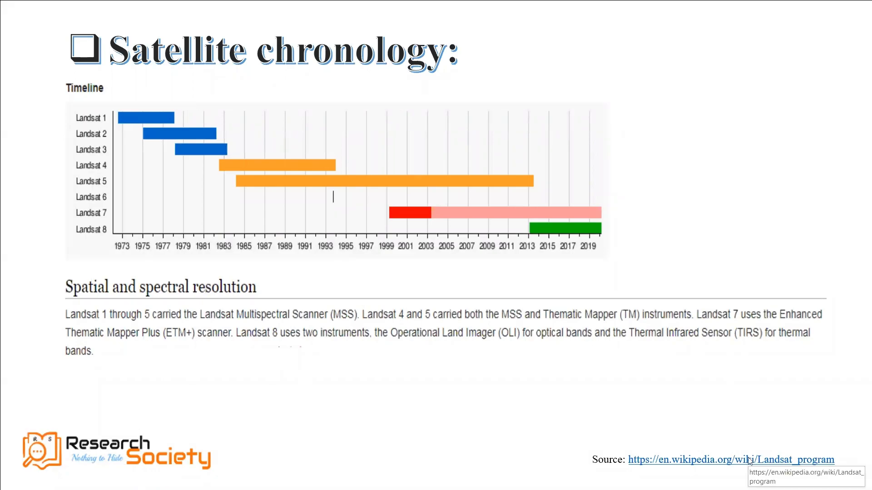
{"action": "key", "text": "Escape"}
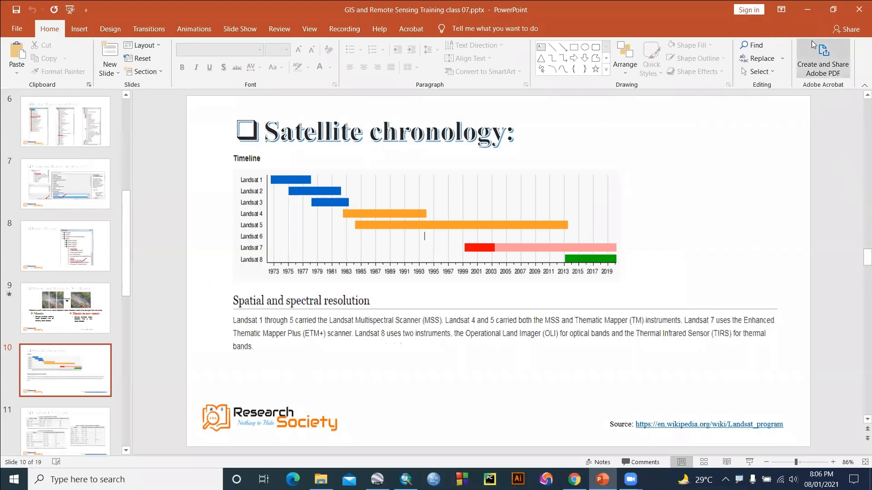
{"action": "left_click", "coordinate": [806, 17]}
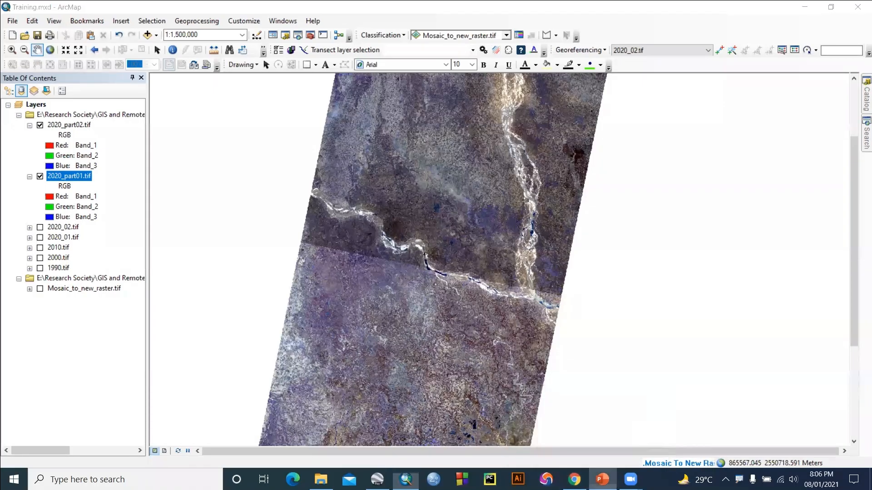
{"action": "left_click", "coordinate": [602, 479]}
{"action": "left_click", "coordinate": [752, 462]}
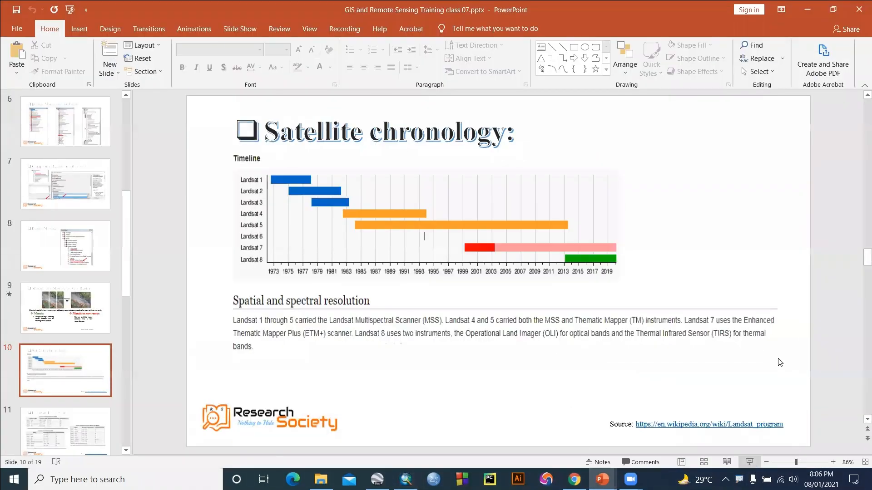
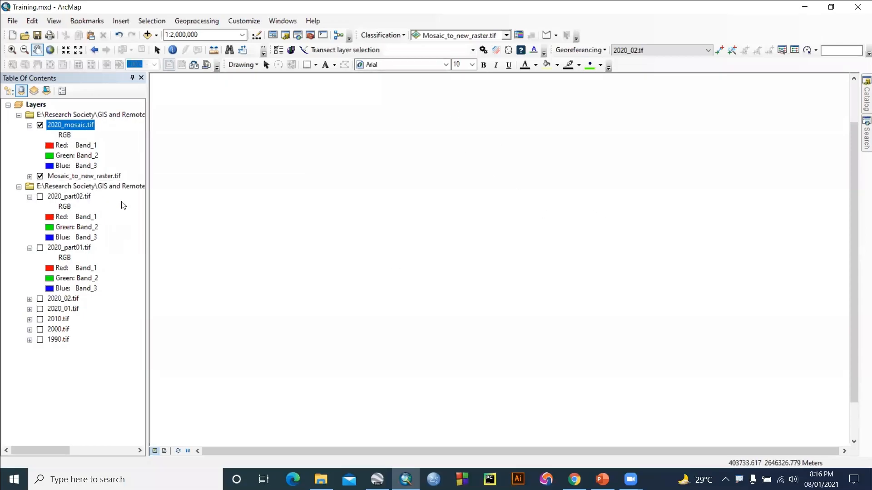
- Hide the 2020_mosaic.tif layer in the map so that only Mosaic_to_new_raster.tif is displayed
{"action": "left_click", "coordinate": [41, 125]}
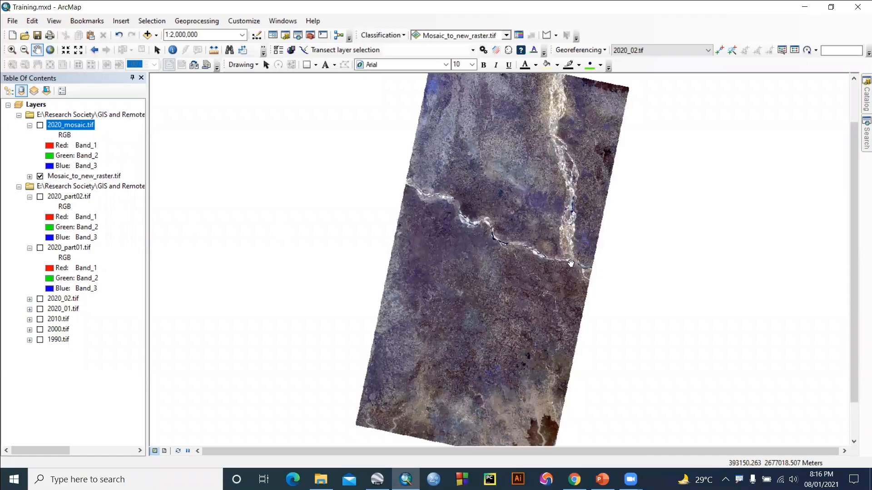
- Hide Mosaic_to_new_raster.tif, display only the 2020_part01.tif layer and zoom the map to its extent
{"action": "scroll", "coordinate": [571, 263], "scroll_direction": "down", "scroll_amount": 3}
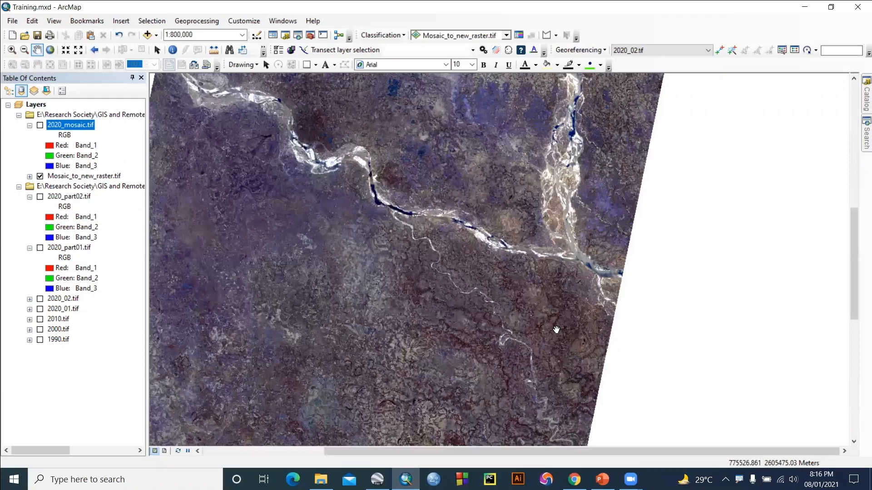
{"action": "left_click", "coordinate": [40, 176]}
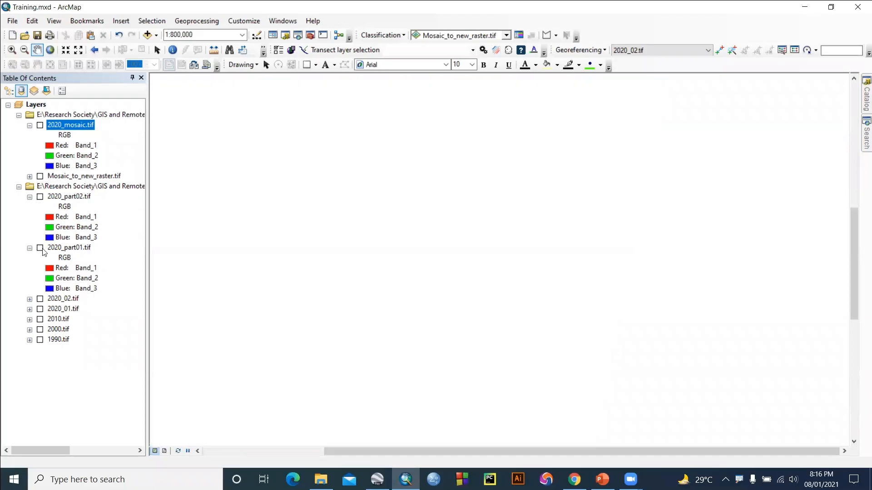
{"action": "left_click", "coordinate": [44, 251]}
{"action": "left_click", "coordinate": [40, 248]}
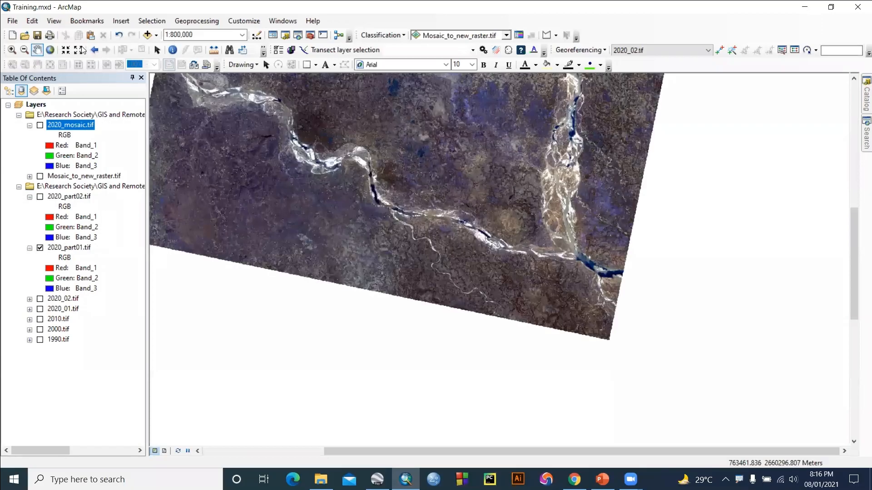
{"action": "left_click", "coordinate": [51, 50]}
{"action": "right_click", "coordinate": [66, 248]}
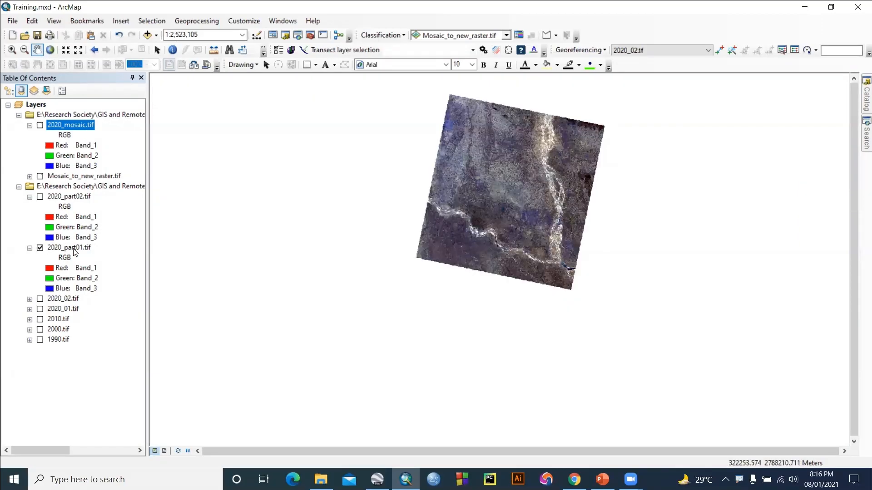
{"action": "left_click", "coordinate": [111, 308]}
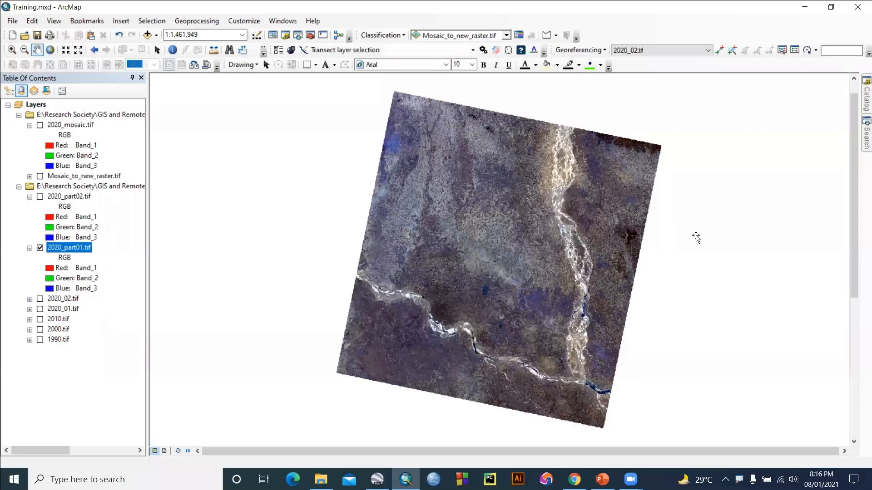
- Check the Landsat Bands Combinations slide in PowerPoint, then in ArcMap assign Band_5, Band_4 and Band_3 of 2020_part01.tif to red, green and blue
{"action": "key", "text": "alt+Tab"}
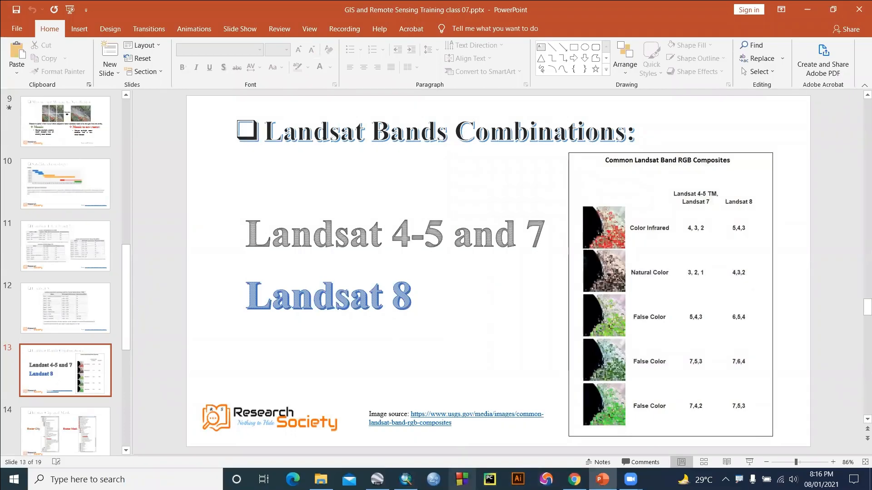
{"action": "left_click", "coordinate": [405, 480]}
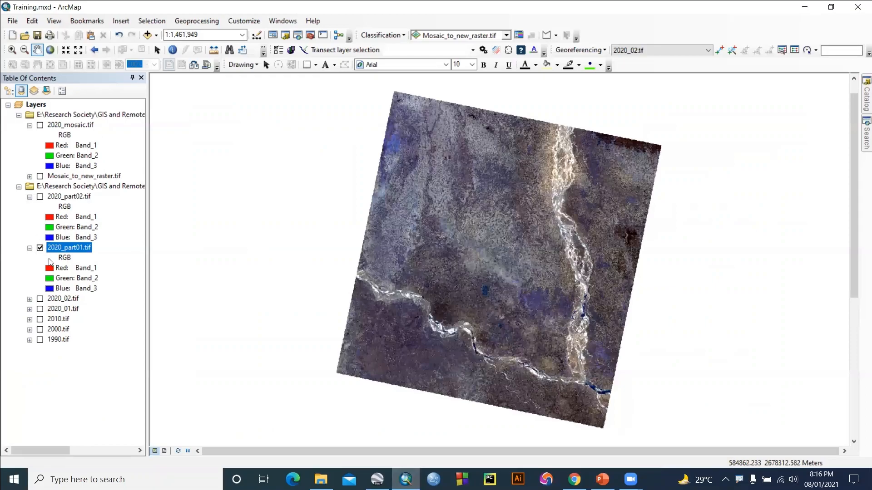
{"action": "left_click", "coordinate": [51, 273]}
{"action": "left_click", "coordinate": [68, 343]}
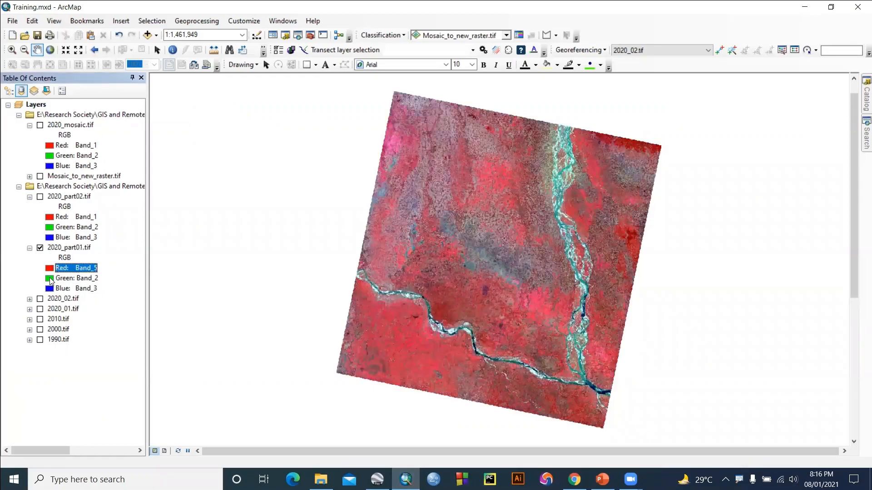
{"action": "left_click", "coordinate": [87, 337]}
{"action": "left_click", "coordinate": [51, 289]}
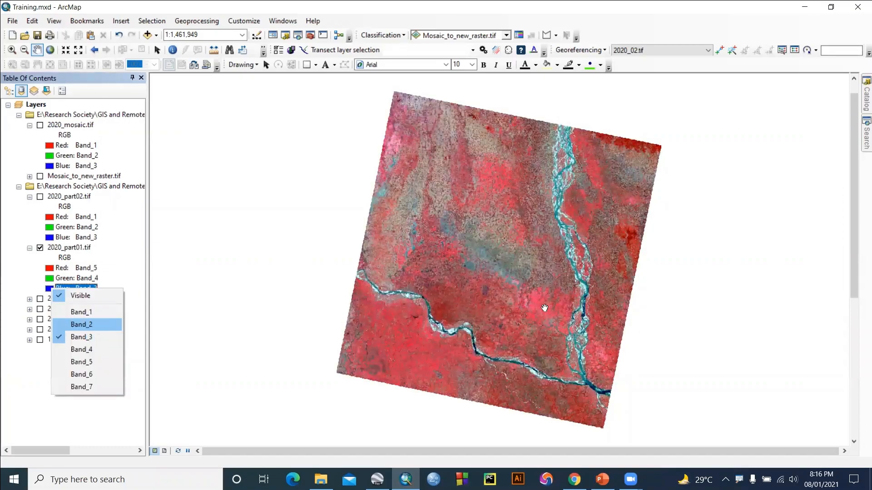
{"action": "left_click", "coordinate": [499, 259]}
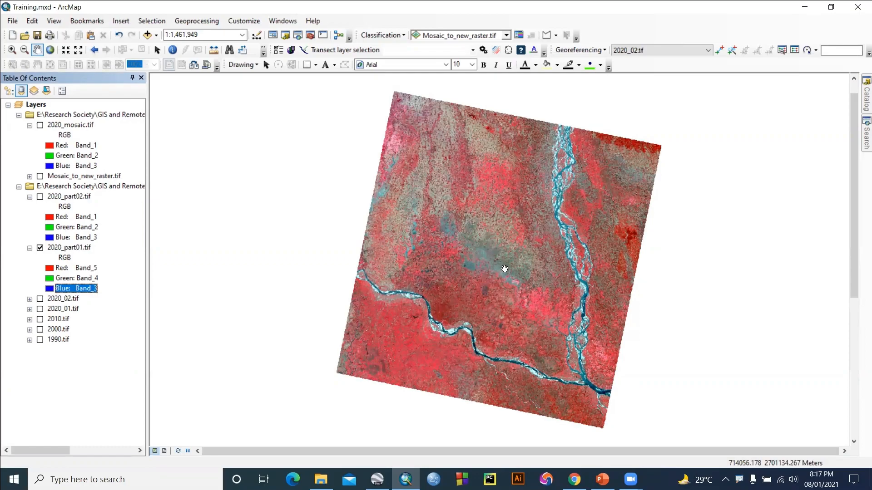
{"action": "scroll", "coordinate": [505, 270], "scroll_direction": "up", "scroll_amount": 2}
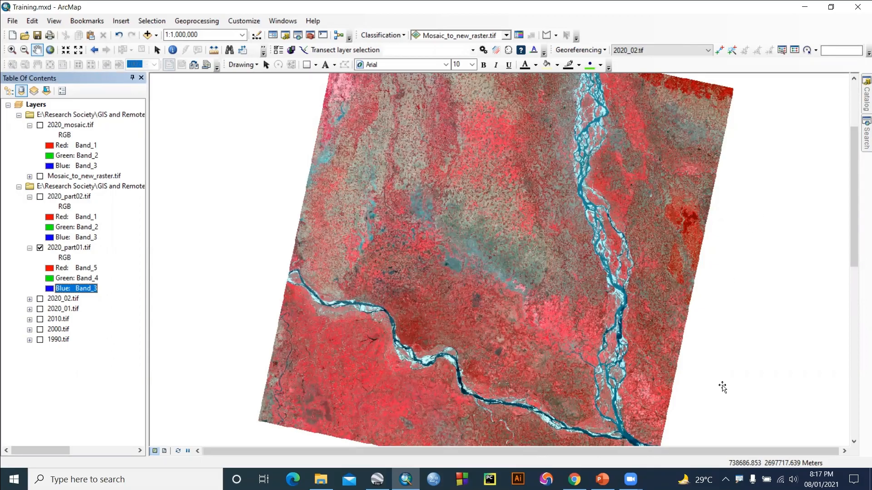
- Review the Landsat band RGB composites slide in PowerPoint, then inspect the rivers and vegetation of 2020_part01.tif in ArcMap
{"action": "key", "text": "alt+Tab"}
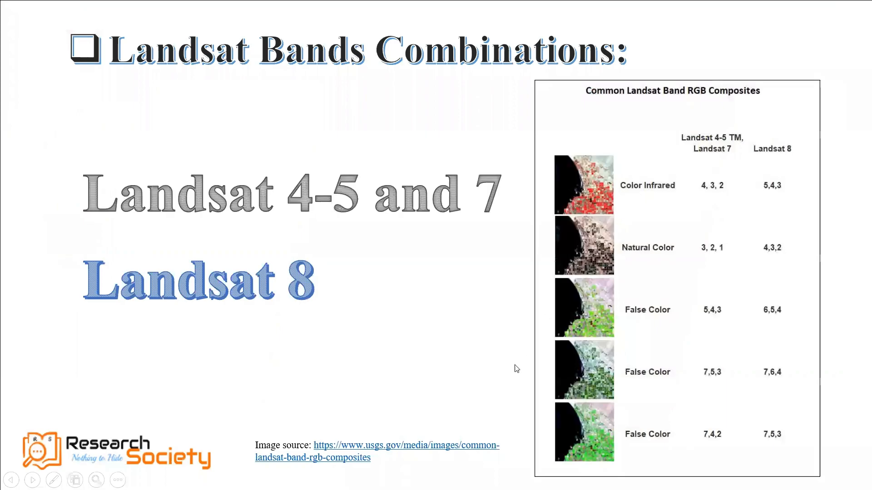
{"action": "key", "text": "alt+Tab"}
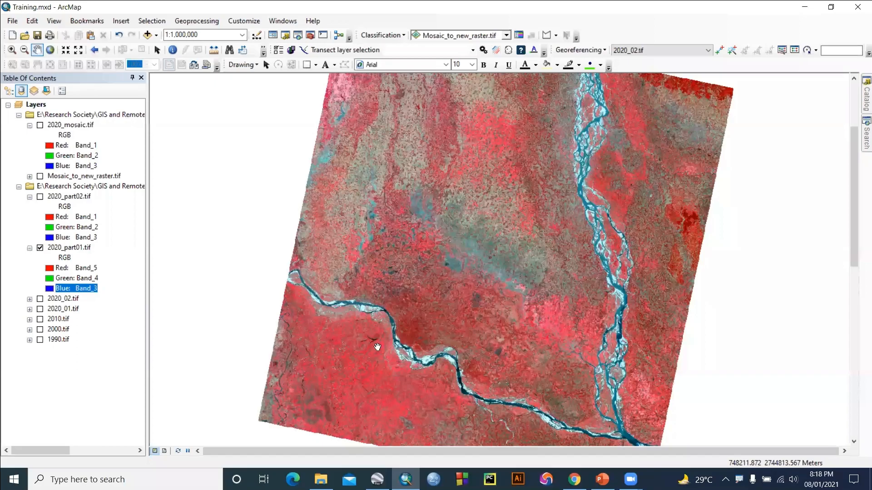
{"action": "scroll", "coordinate": [375, 348], "scroll_direction": "down", "scroll_amount": 4}
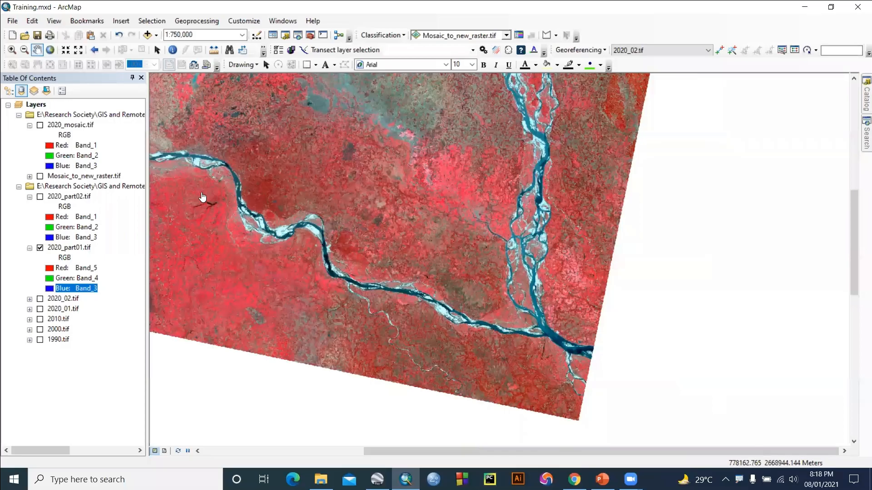
- Read Band Combinations.pdf in Acrobat down to the 4,3,2 composite, compare it with the PowerPoint slide and end the slide show
{"action": "key", "text": "alt+Tab"}
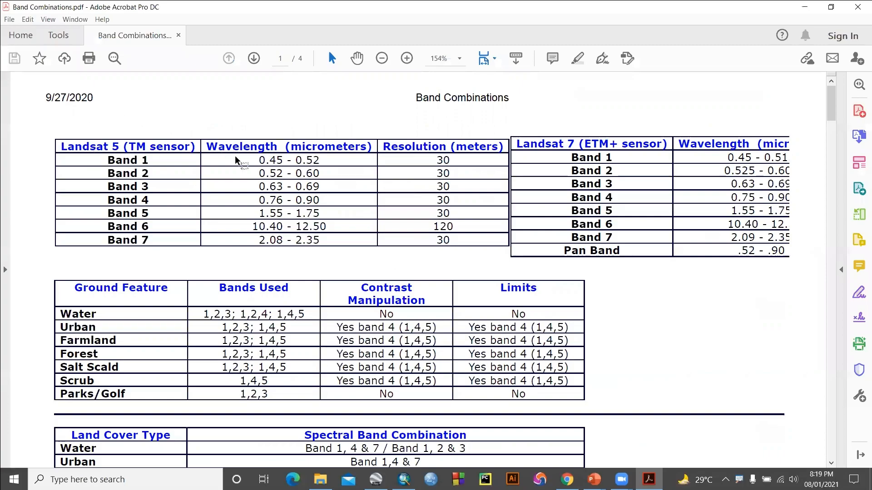
{"action": "scroll", "coordinate": [236, 155], "scroll_direction": "down", "scroll_amount": 6}
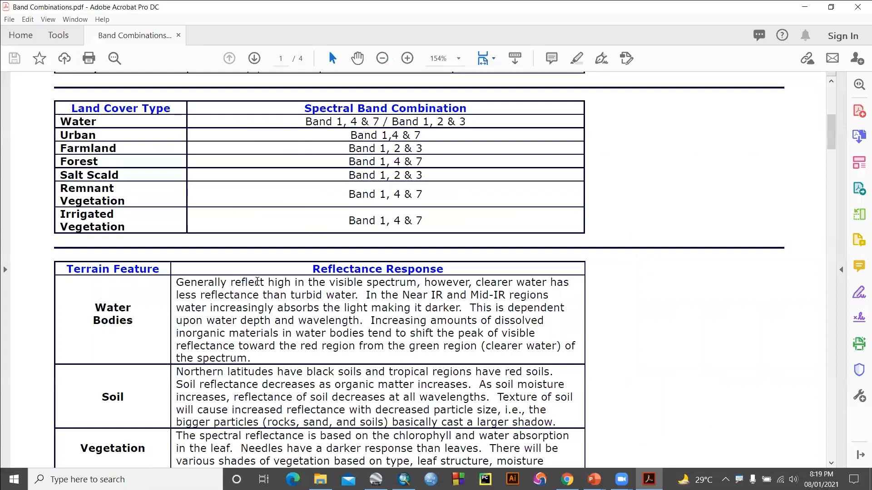
{"action": "scroll", "coordinate": [257, 282], "scroll_direction": "down", "scroll_amount": 10}
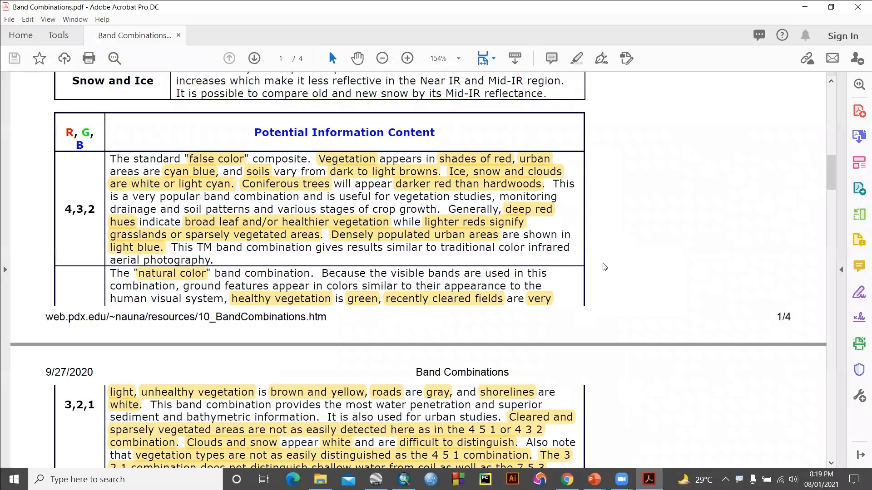
{"action": "key", "text": "alt+Tab"}
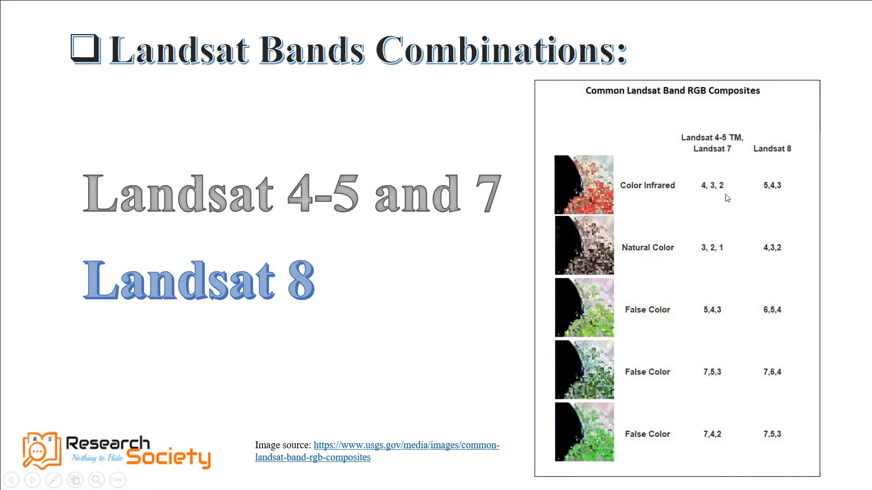
{"action": "key", "text": "Escape"}
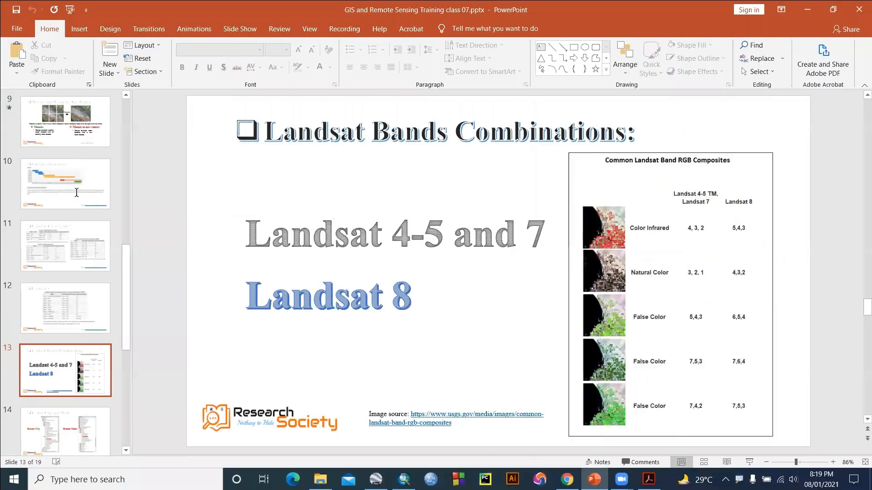
- Return to Band Combinations.pdf in Acrobat, strike through the words "false color" in the 4,3,2 entry and save the document
{"action": "key", "text": "alt+Tab"}
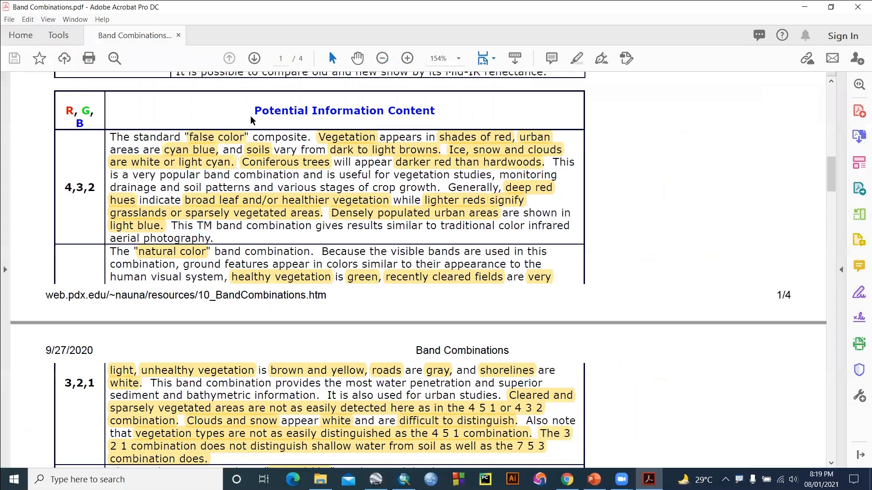
{"action": "left_click", "coordinate": [215, 149]}
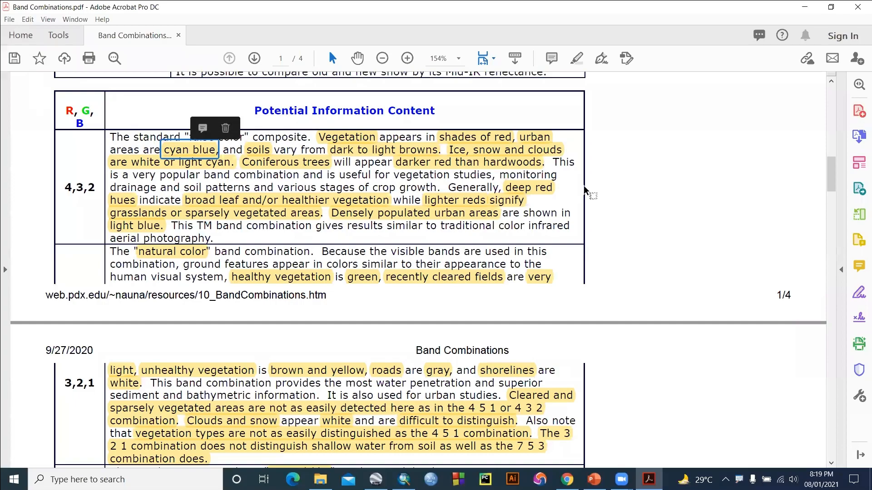
{"action": "key", "text": "ctrl+s"}
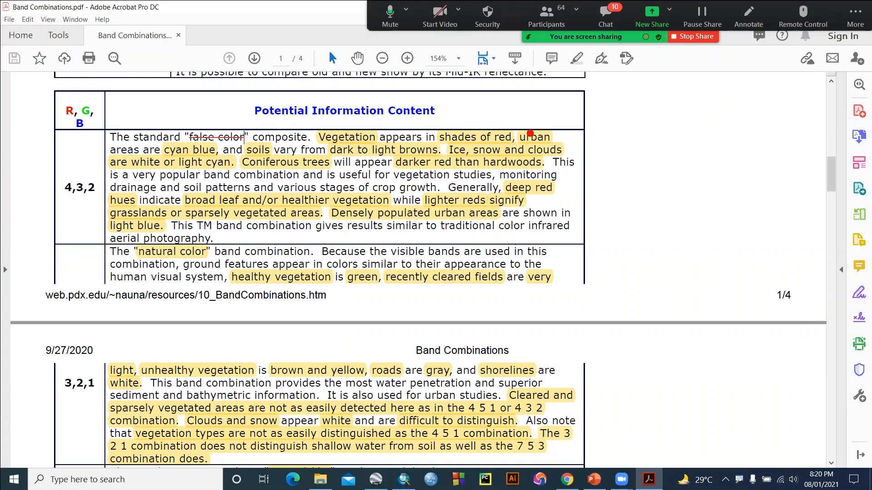
- Examine the 4,3,2 description in Band Combinations.pdf and read on through the entries for 4,5,3, 7,5,3 and 5,4,3
{"action": "left_click_drag", "start_coordinate": [530, 133], "coordinate": [543, 143]}
{"action": "mouse_move", "coordinate": [175, 139]}
{"action": "left_mouse_down"}
{"action": "mouse_move", "coordinate": [163, 143]}
{"action": "mouse_move", "coordinate": [179, 166]}
{"action": "mouse_move", "coordinate": [221, 144]}
{"action": "mouse_move", "coordinate": [180, 142]}
{"action": "left_mouse_up"}
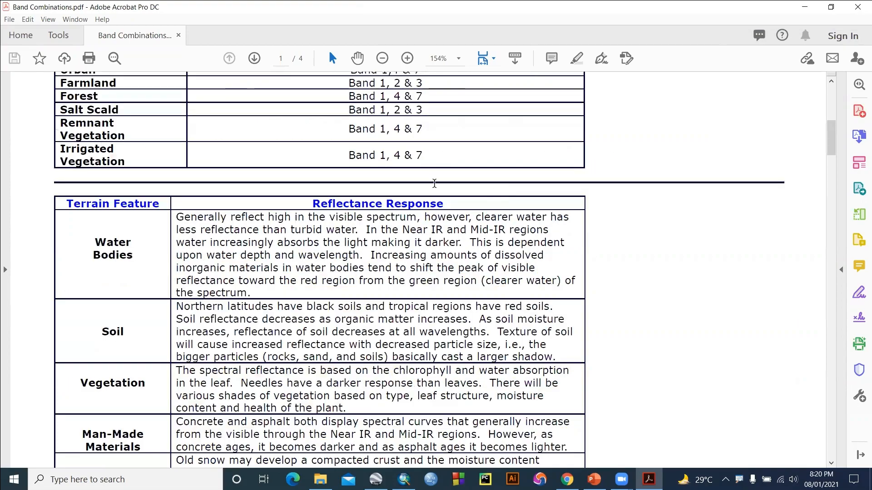
{"action": "scroll", "coordinate": [433, 188], "scroll_direction": "down", "scroll_amount": 10}
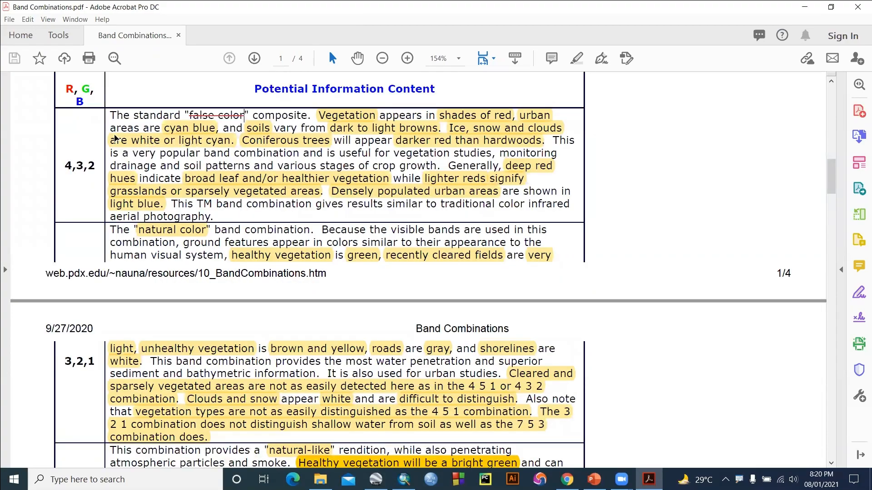
{"action": "left_click", "coordinate": [209, 117]}
{"action": "scroll", "coordinate": [336, 289], "scroll_direction": "down", "scroll_amount": 10}
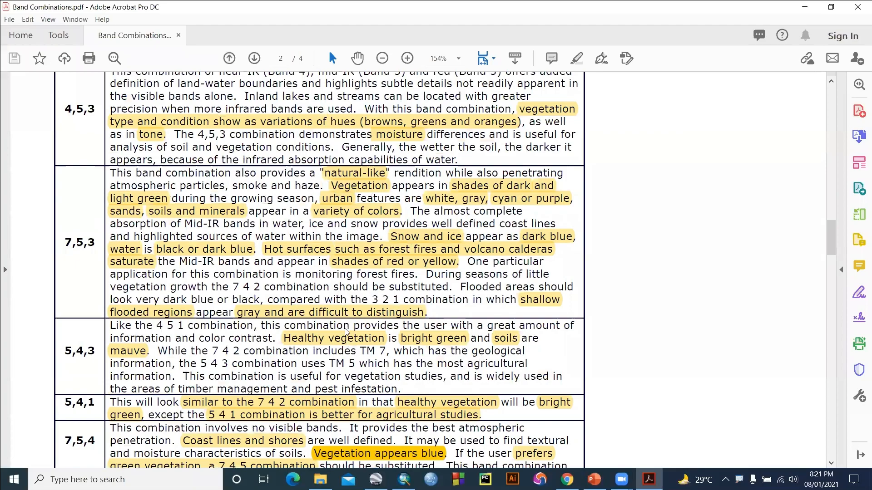
- Recheck the PowerPoint slide, then find the Color Infrared (5, 4, 3) section in Acrobat's Landsat 8 Bands and Band Combinations PDF
{"action": "key", "text": "alt+Tab"}
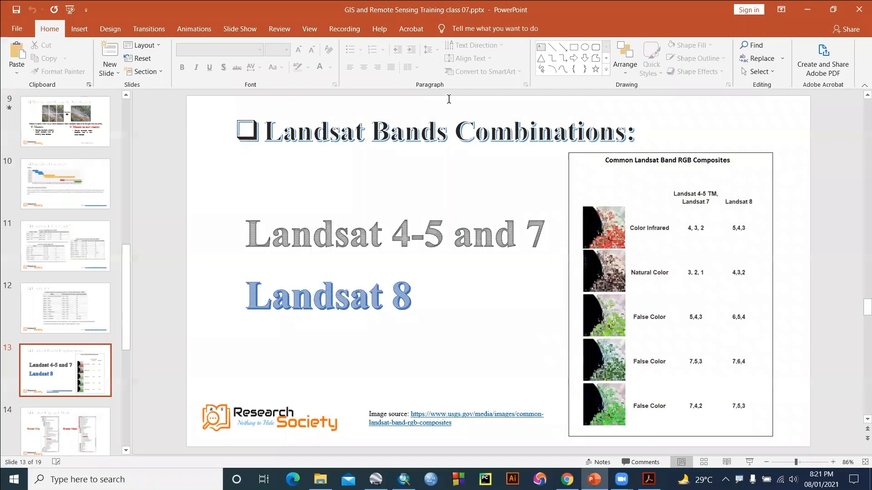
{"action": "key", "text": "alt+Tab"}
{"action": "left_click", "coordinate": [460, 60]}
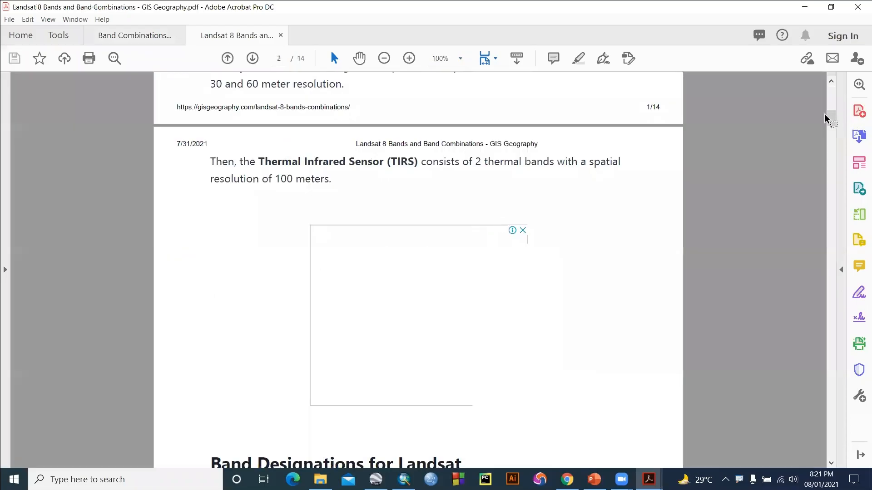
{"action": "left_click_drag", "start_coordinate": [839, 204], "coordinate": [838, 215]}
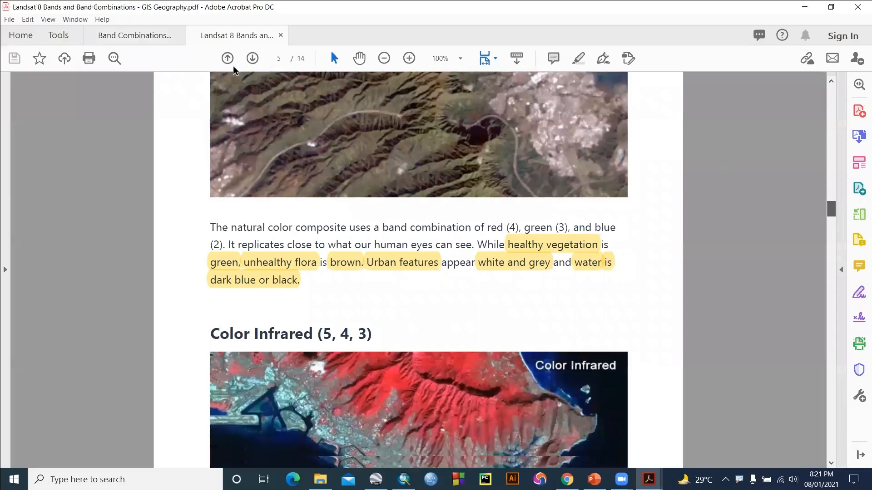
{"action": "scroll", "coordinate": [228, 274], "scroll_direction": "down", "scroll_amount": 5}
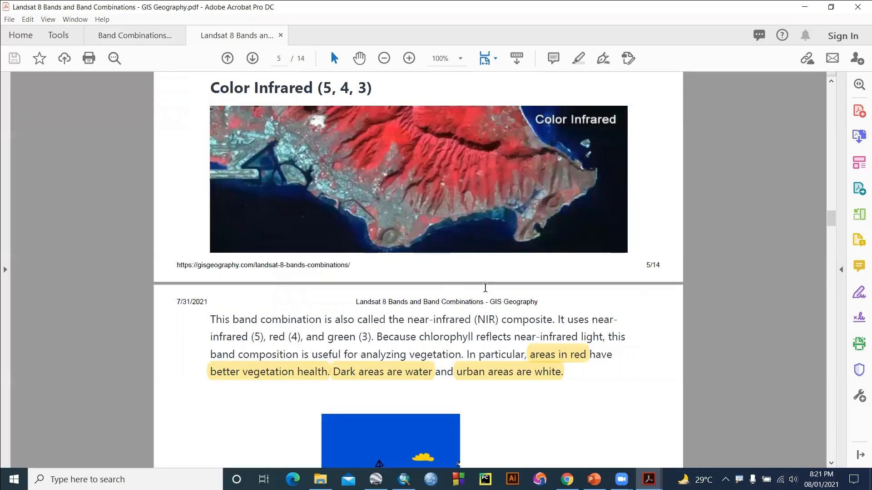
{"action": "scroll", "coordinate": [209, 274], "scroll_direction": "down", "scroll_amount": 1}
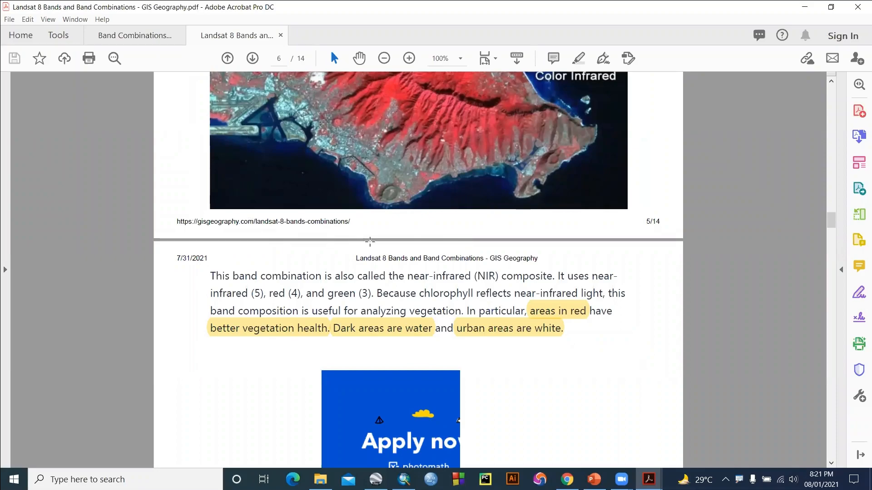
{"action": "scroll", "coordinate": [362, 232], "scroll_direction": "up", "scroll_amount": 3}
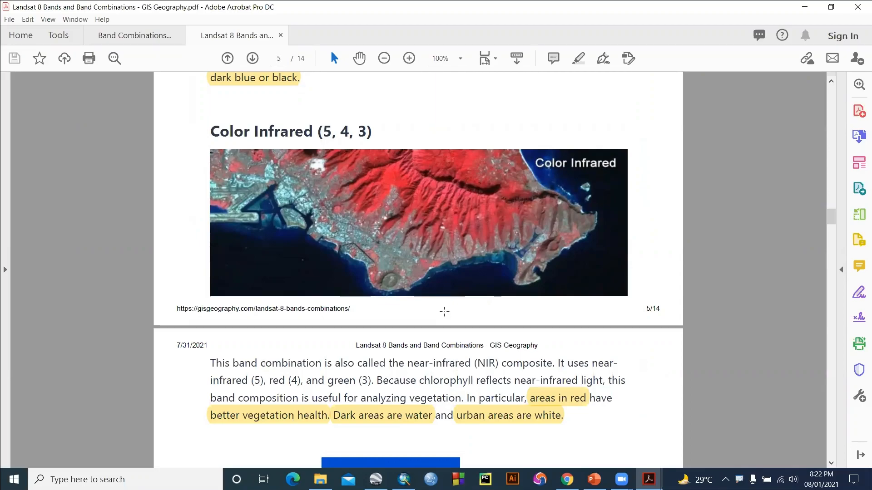
- Read the Short-Wave Infrared (7, 6, 4), Agriculture (6, 5, 2) and Geology (7, 6, 2) sections of the Landsat 8 PDF
{"action": "scroll", "coordinate": [417, 309], "scroll_direction": "down", "scroll_amount": 10}
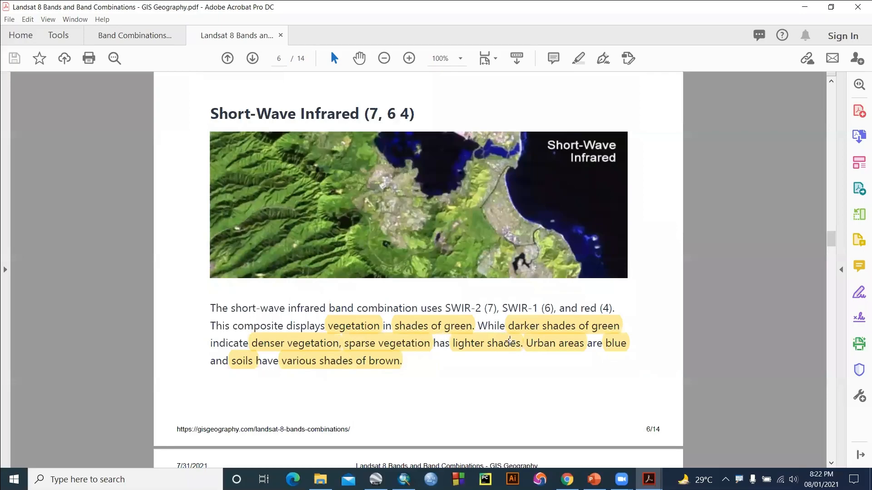
{"action": "scroll", "coordinate": [504, 341], "scroll_direction": "down", "scroll_amount": 7}
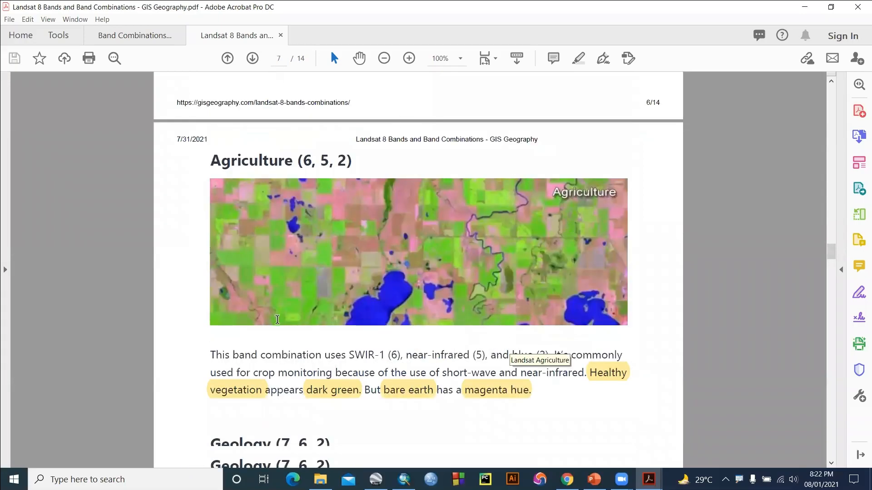
{"action": "scroll", "coordinate": [448, 330], "scroll_direction": "down", "scroll_amount": 6}
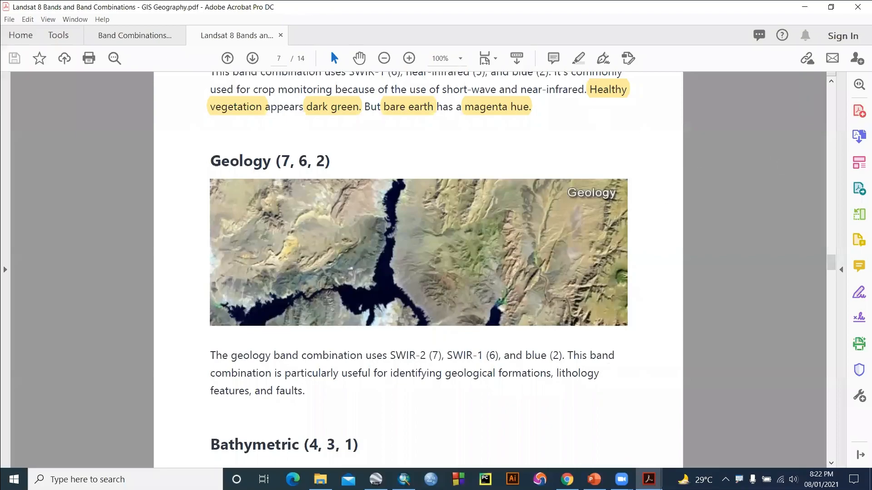
{"action": "mouse_move", "coordinate": [648, 479]}
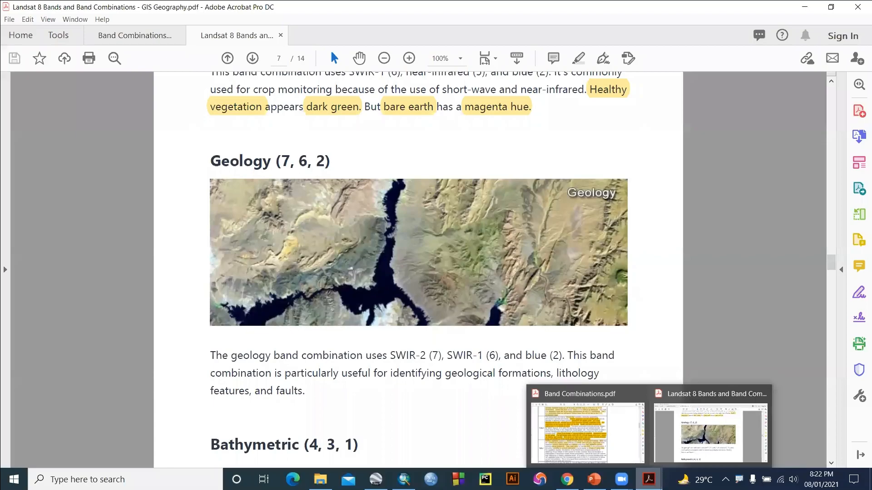
- Revisit the Landsat Bands Combinations slide in PowerPoint and switch back to the 2020_part01.tif map in ArcMap
{"action": "left_click", "coordinate": [701, 394]}
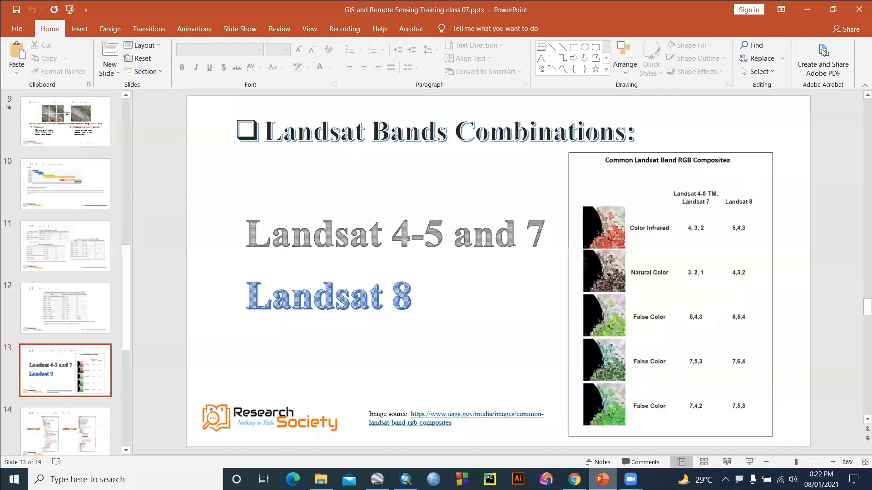
{"action": "left_click", "coordinate": [564, 328]}
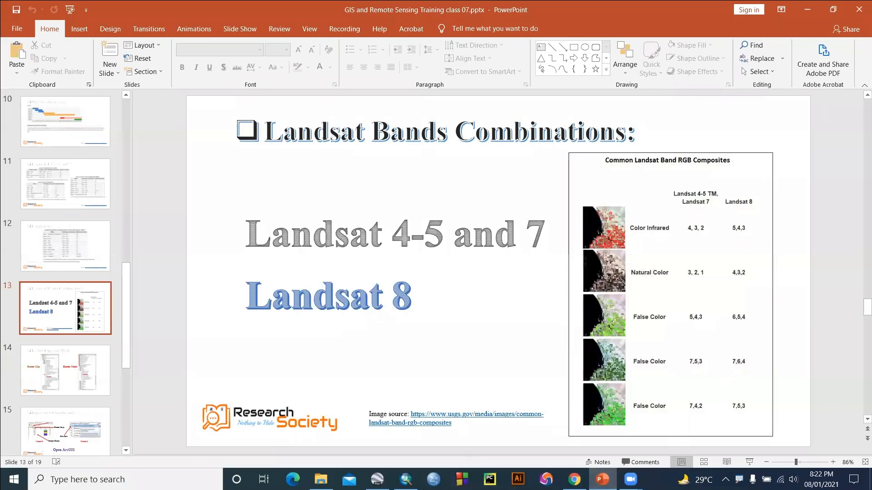
{"action": "key", "text": "alt+Tab"}
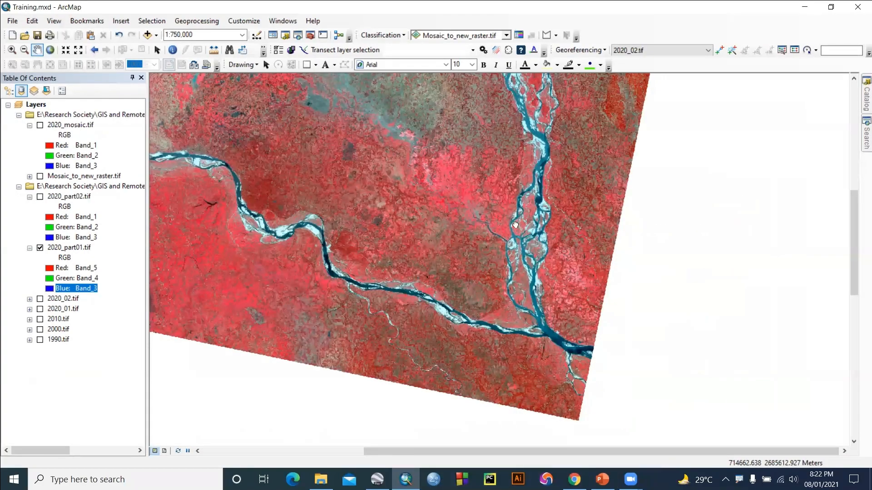
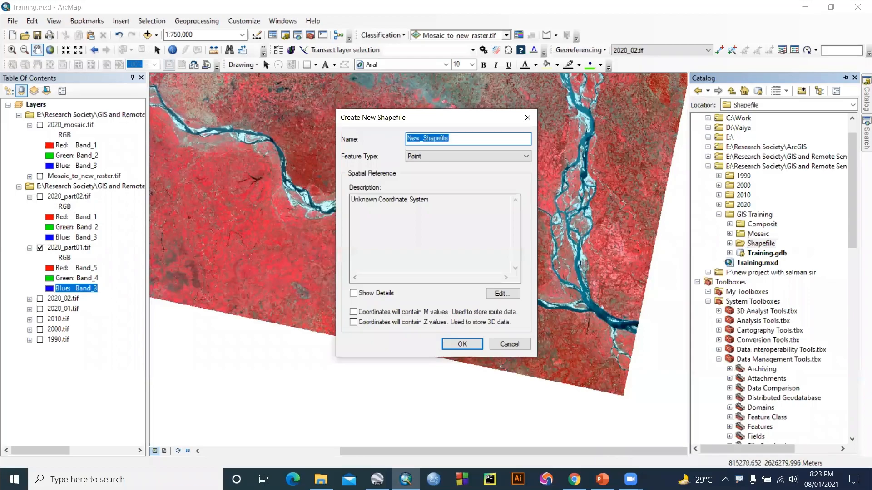
- Create a new polygon shapefile named Study_area in the Shapefile folder and confirm its spatial reference
{"action": "type", "text": "Study_area"}
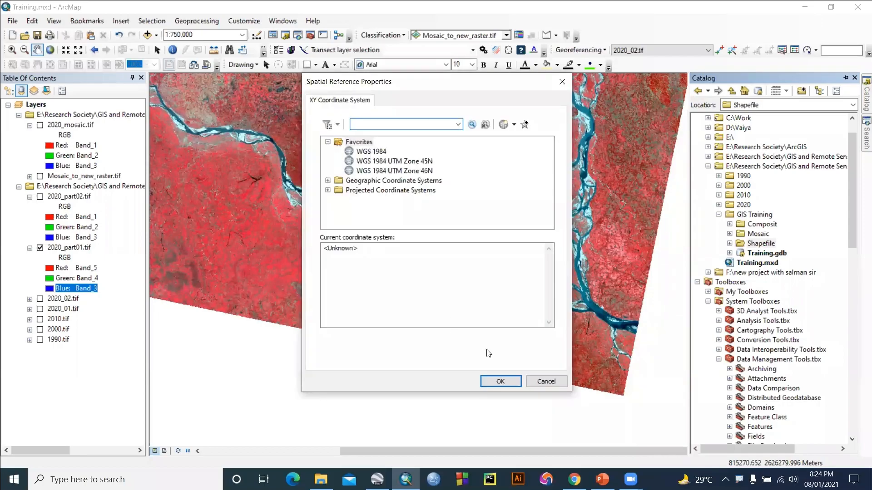
{"action": "left_click", "coordinate": [500, 382]}
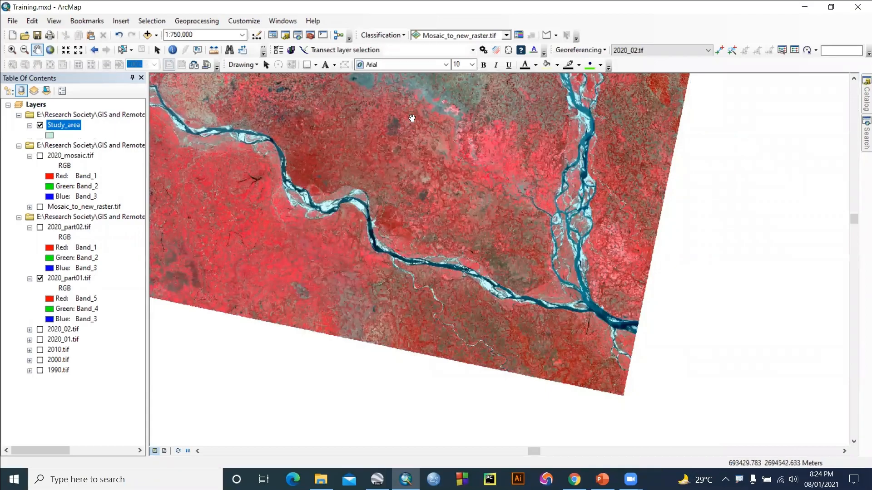
- Start an edit session on the Study_area layer and continue past the spatial reference warning
{"action": "left_click_drag", "start_coordinate": [452, 210], "coordinate": [465, 223]}
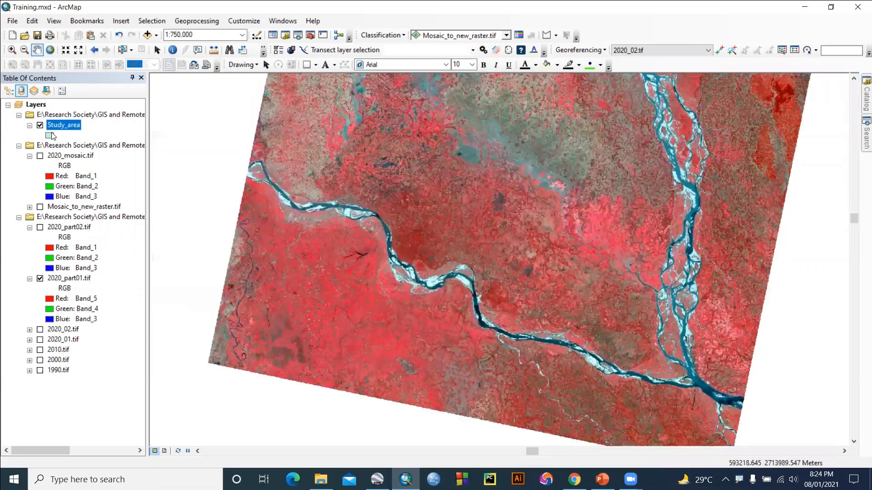
{"action": "right_click", "coordinate": [75, 127]}
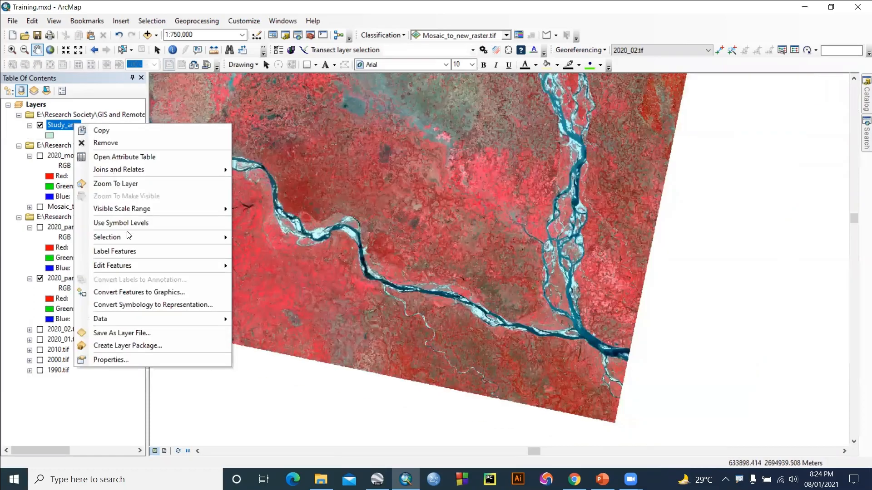
{"action": "mouse_move", "coordinate": [127, 266]}
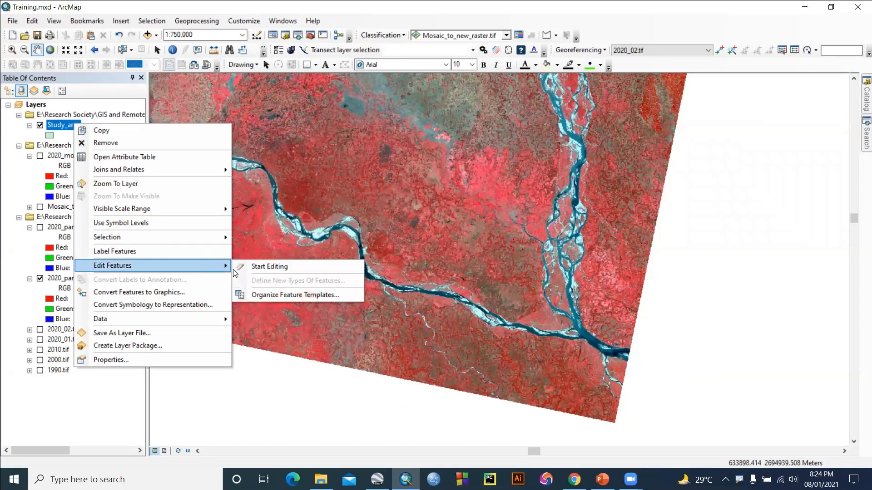
{"action": "left_click", "coordinate": [278, 267]}
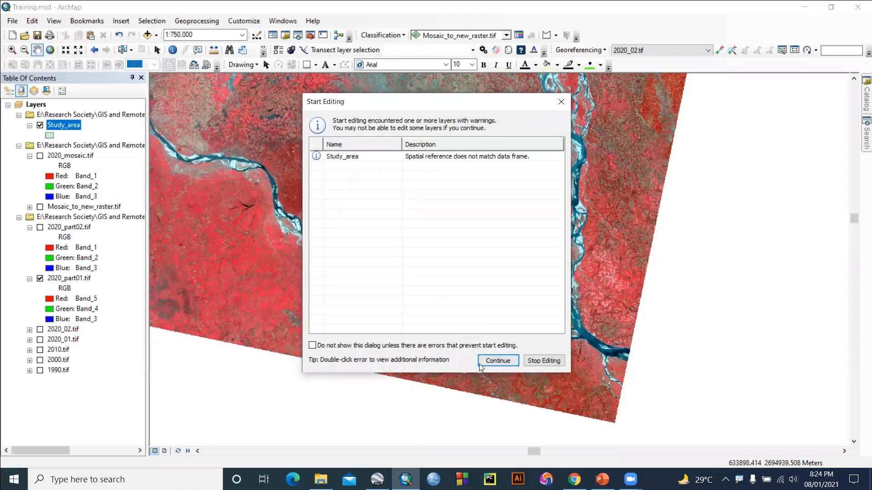
{"action": "left_click", "coordinate": [481, 363]}
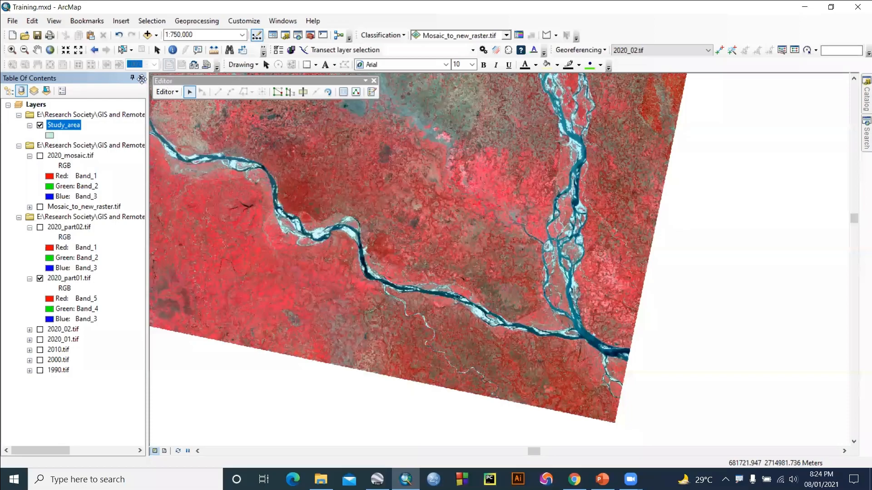
- Hide and redisplay the Editor toolbar, and move it clear of the Study_area layer entry
{"action": "left_click_drag", "start_coordinate": [142, 79], "coordinate": [106, 105]}
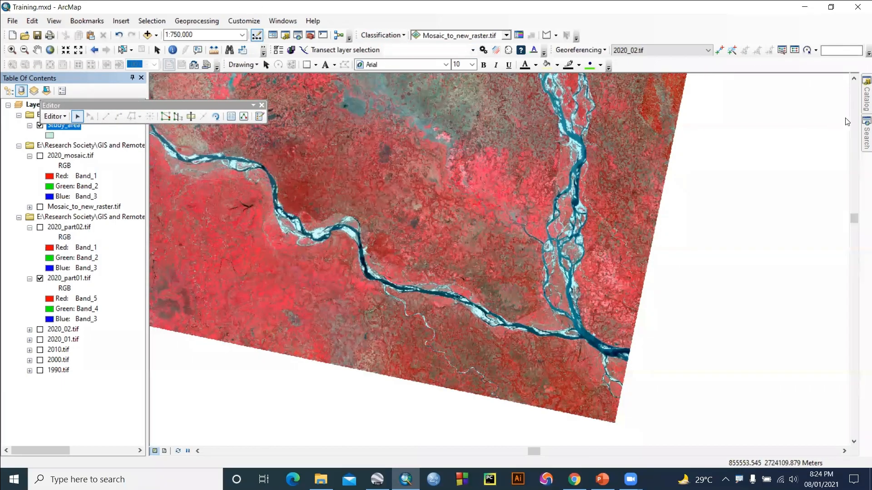
{"action": "right_click", "coordinate": [817, 46]}
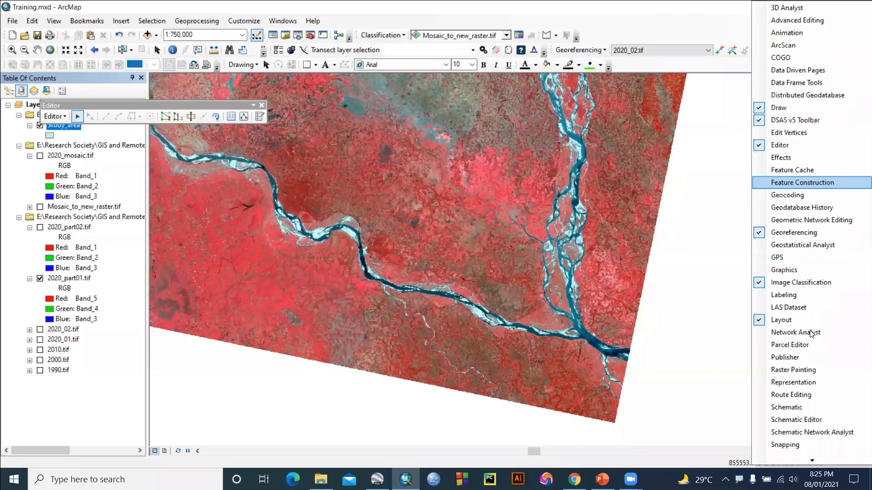
{"action": "left_click", "coordinate": [767, 145]}
{"action": "right_click", "coordinate": [802, 29]}
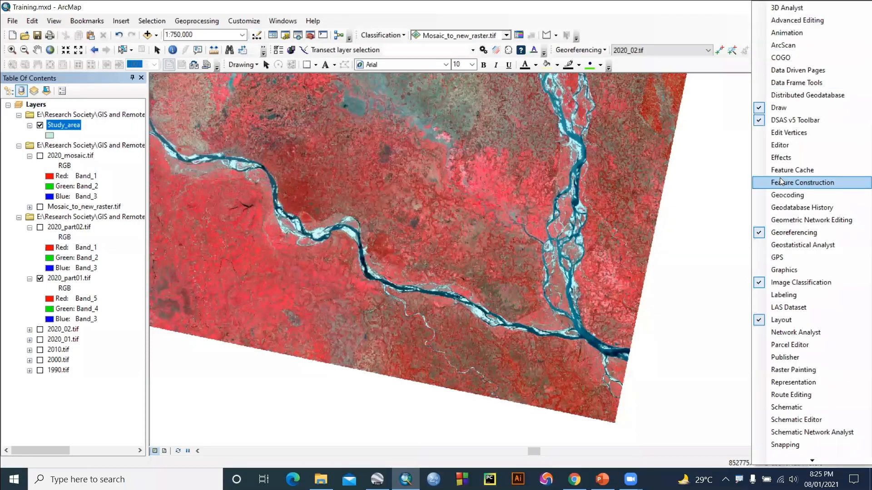
{"action": "left_click", "coordinate": [777, 149]}
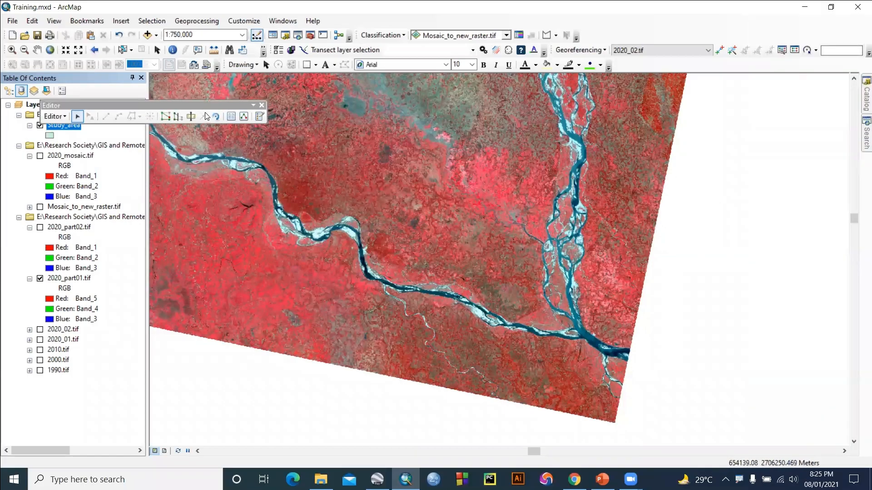
{"action": "left_click_drag", "start_coordinate": [203, 106], "coordinate": [205, 90]}
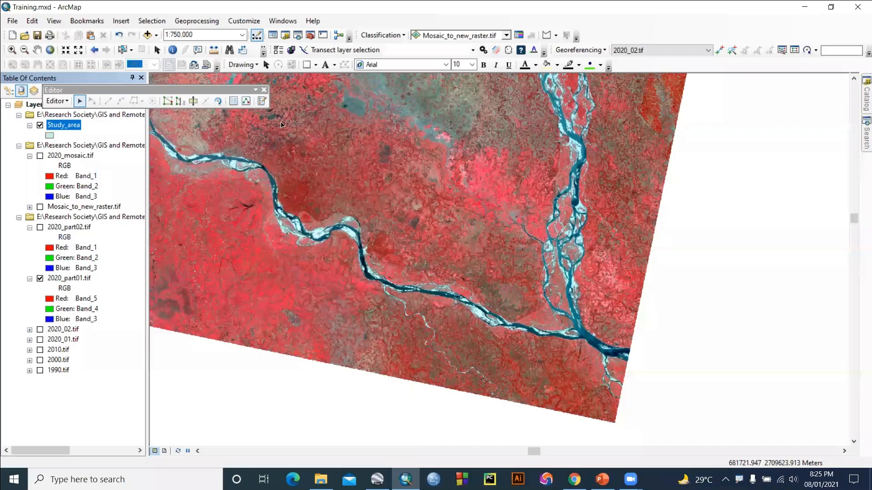
- Show the feature templates and select the Study_area template with the Polygon construction tool
{"action": "left_click", "coordinate": [263, 101]}
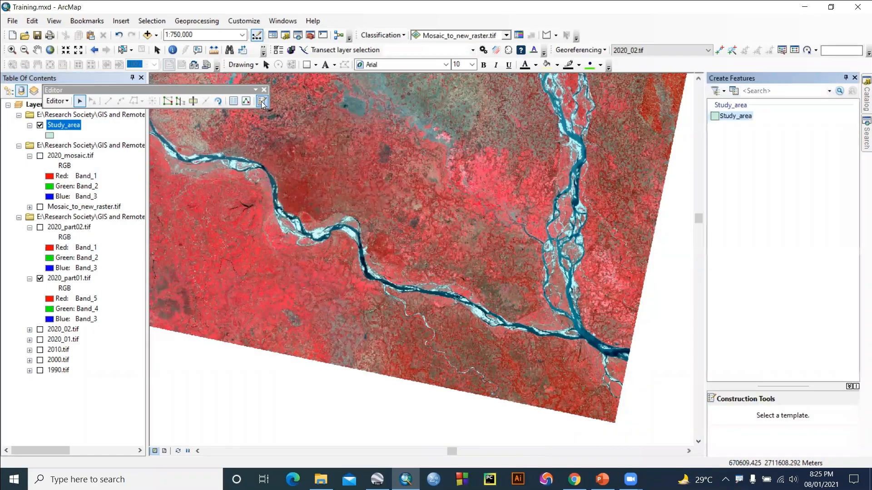
{"action": "left_click", "coordinate": [739, 117]}
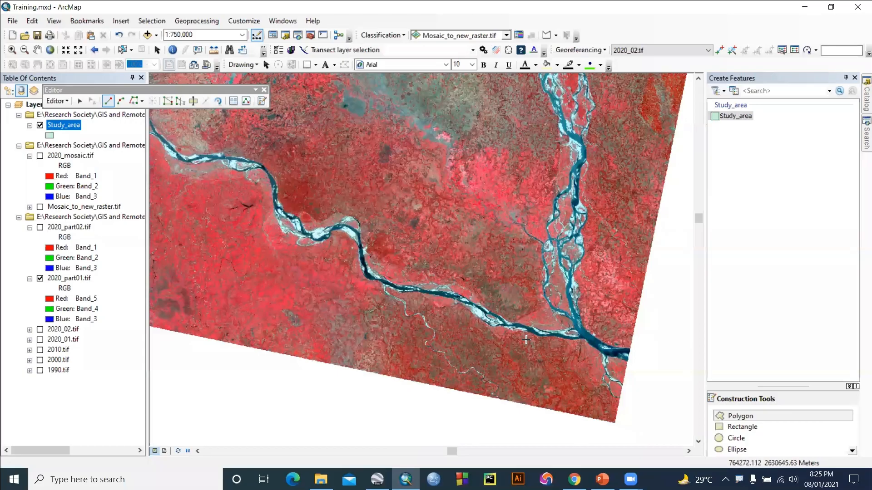
{"action": "scroll", "coordinate": [525, 340], "scroll_direction": "up", "scroll_amount": 2}
{"action": "scroll", "coordinate": [544, 340], "scroll_direction": "down", "scroll_amount": 1}
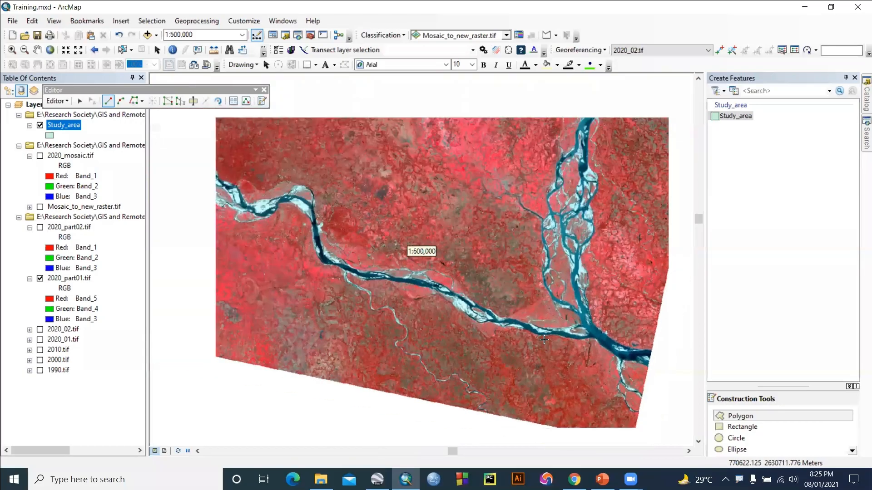
- Digitize the study area polygon around the river confluence and the braided channel north of it, with a perimeter of about 207 km
{"action": "left_click", "coordinate": [557, 352]}
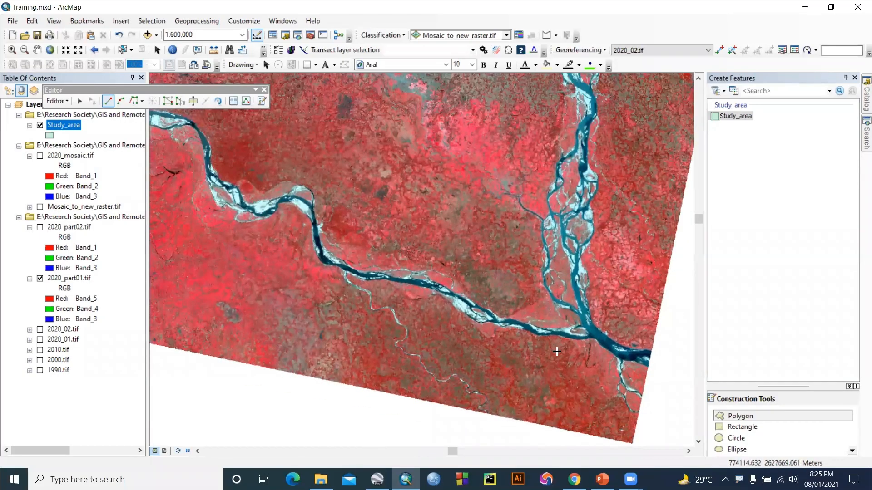
{"action": "left_click", "coordinate": [519, 347]}
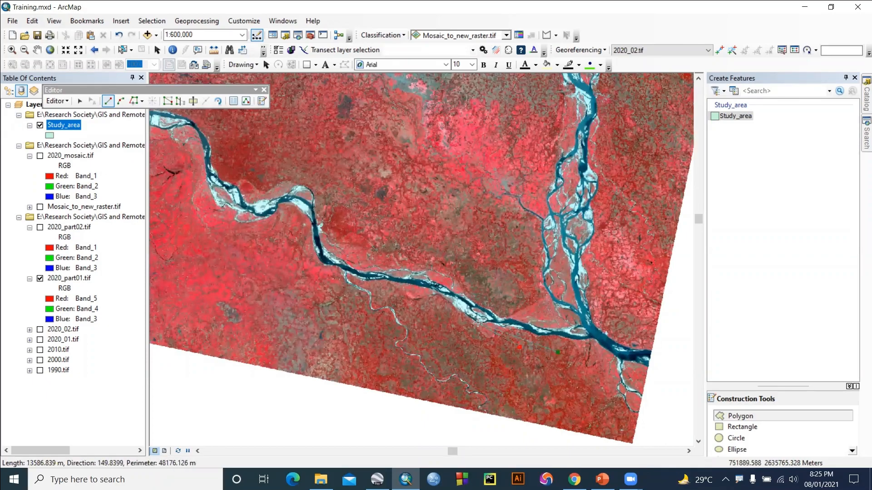
{"action": "left_click", "coordinate": [463, 327]}
{"action": "left_click", "coordinate": [459, 313]}
{"action": "left_click", "coordinate": [471, 288]}
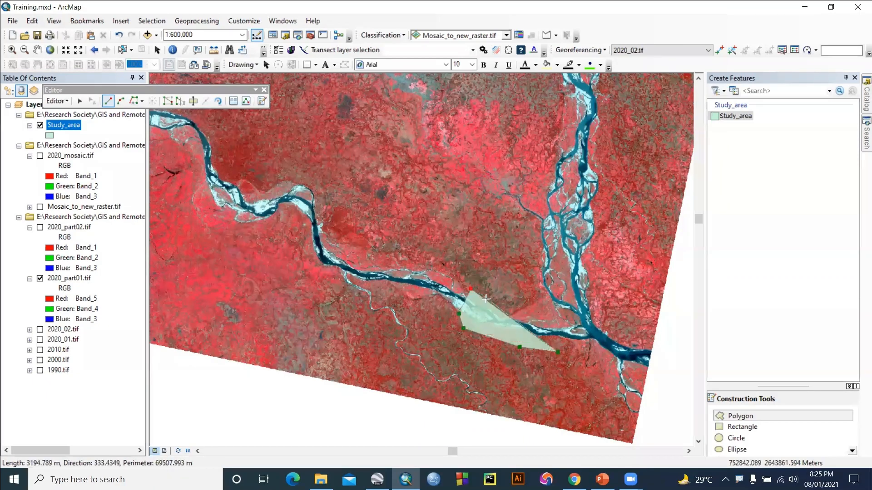
{"action": "left_click", "coordinate": [521, 303]}
{"action": "left_click", "coordinate": [536, 283]}
{"action": "left_click", "coordinate": [530, 267]}
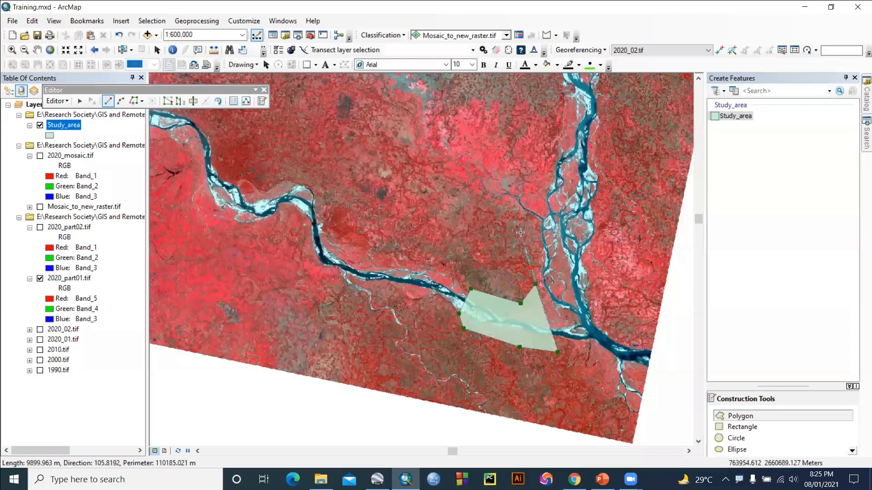
{"action": "left_click", "coordinate": [499, 195]}
{"action": "left_click", "coordinate": [543, 163]}
{"action": "left_click", "coordinate": [567, 152]}
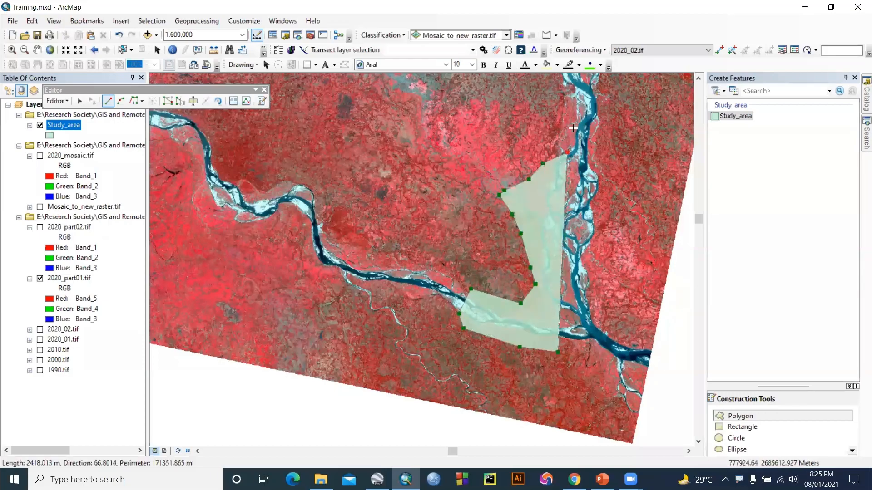
{"action": "left_click", "coordinate": [582, 121]}
{"action": "left_click", "coordinate": [612, 123]}
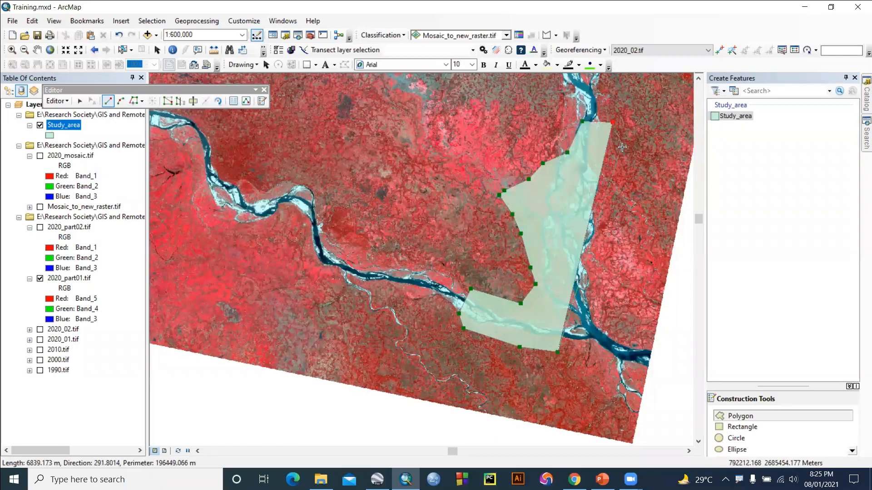
{"action": "left_click", "coordinate": [624, 151]}
{"action": "left_click", "coordinate": [627, 186]}
{"action": "left_click", "coordinate": [621, 247]}
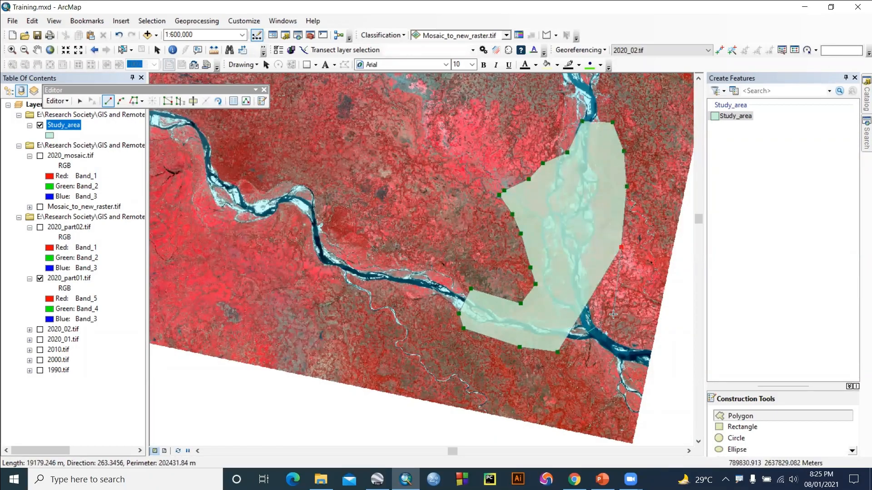
{"action": "left_click", "coordinate": [619, 280]}
{"action": "left_click", "coordinate": [616, 315]}
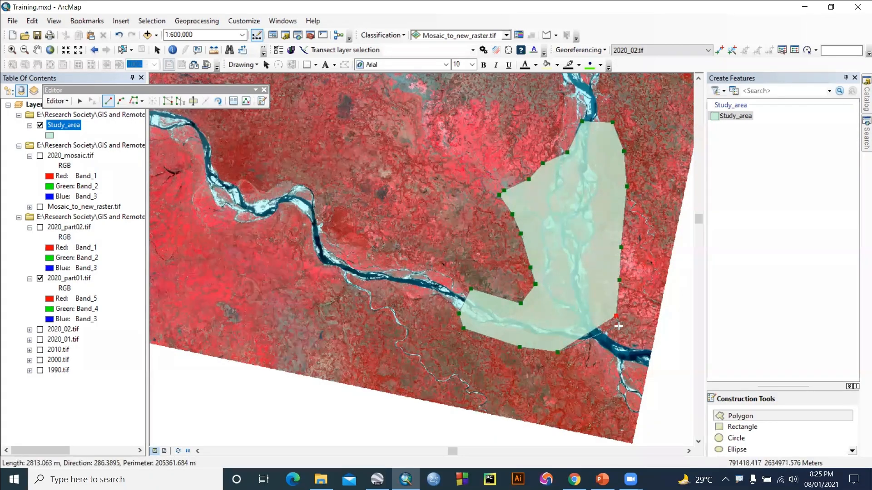
{"action": "left_click", "coordinate": [602, 349]}
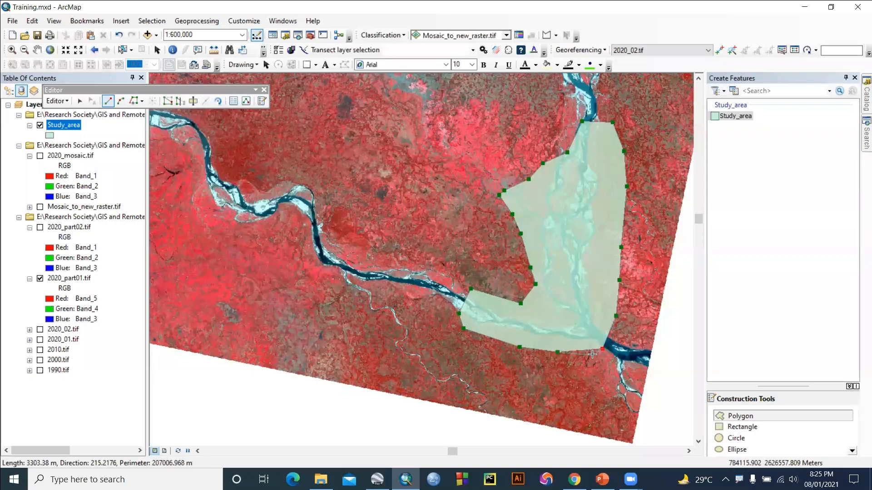
{"action": "double_click", "coordinate": [588, 360]}
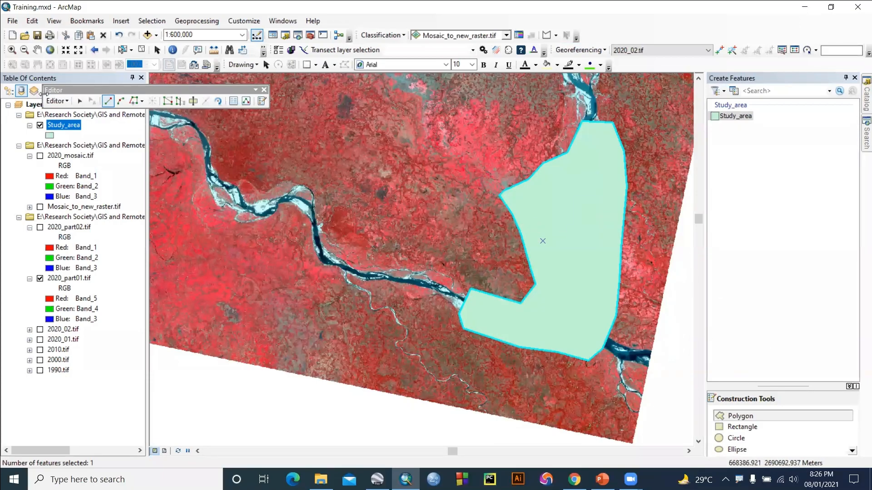
- Save the Study_area edits, end the edit session, and close the Editor toolbar and Create Features window
{"action": "left_click", "coordinate": [57, 100]}
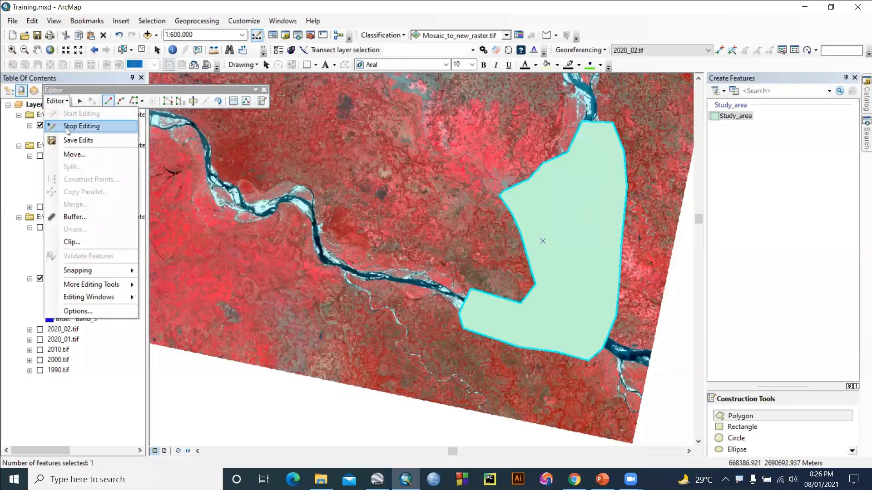
{"action": "left_click", "coordinate": [78, 140]}
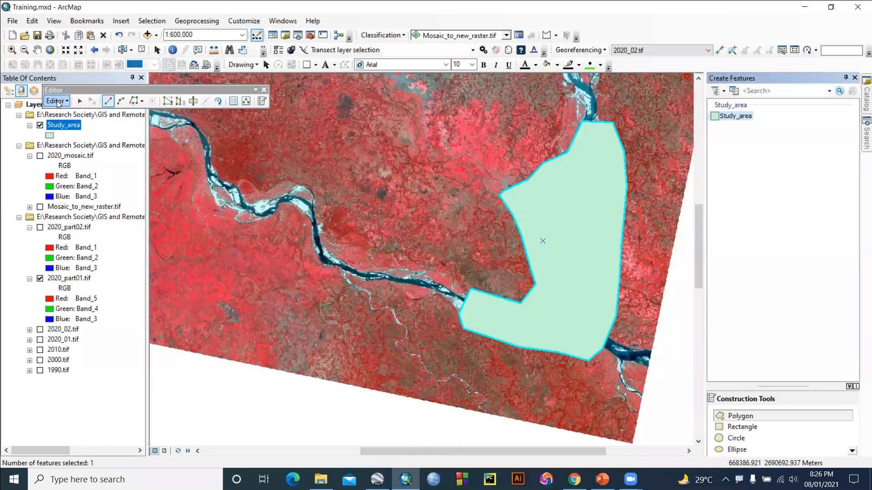
{"action": "left_click", "coordinate": [57, 101]}
{"action": "left_click", "coordinate": [78, 125]}
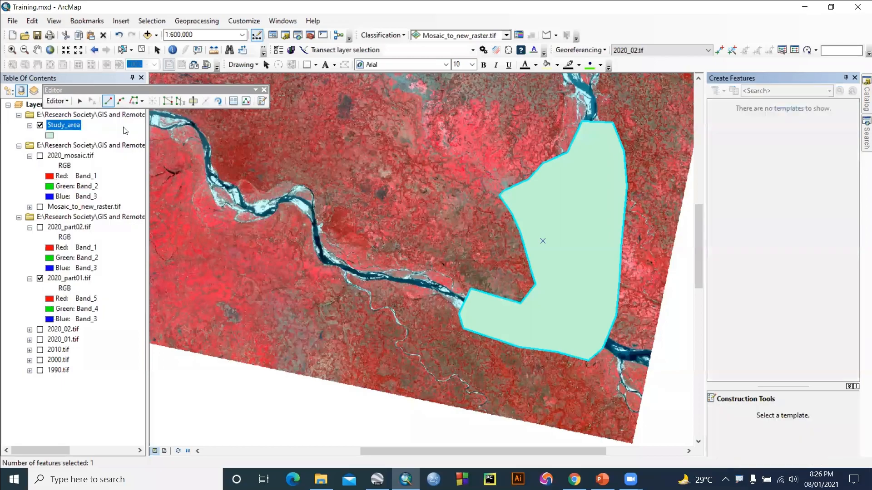
{"action": "left_click", "coordinate": [264, 90]}
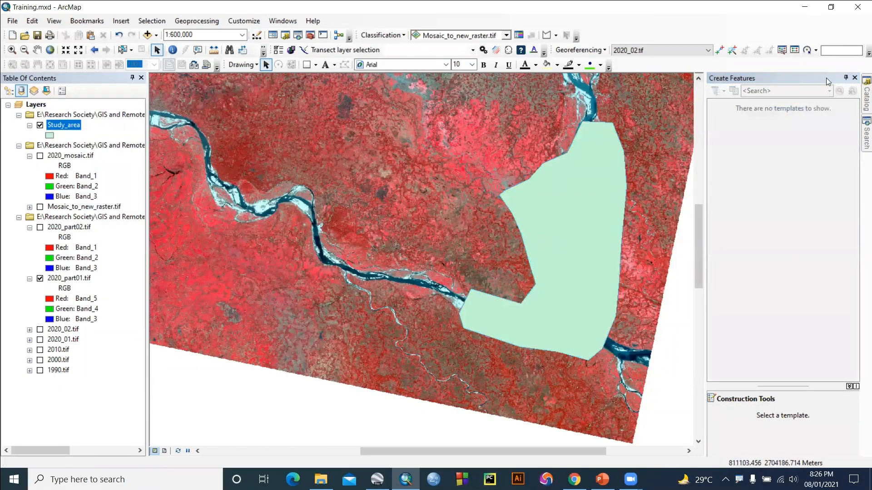
{"action": "left_click", "coordinate": [855, 78]}
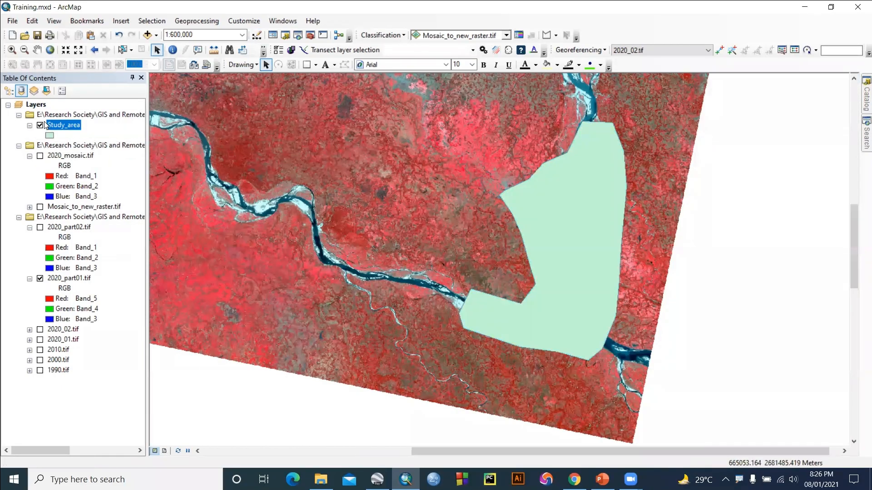
- Style the Study_area polygon with no fill colour and a dark blue outline of width 3
{"action": "left_click", "coordinate": [50, 135]}
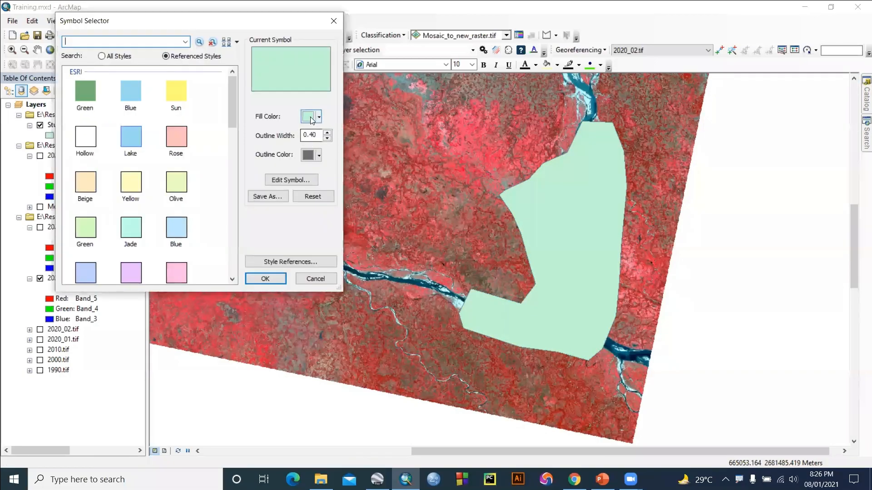
{"action": "left_click", "coordinate": [311, 117]}
{"action": "left_click", "coordinate": [323, 136]}
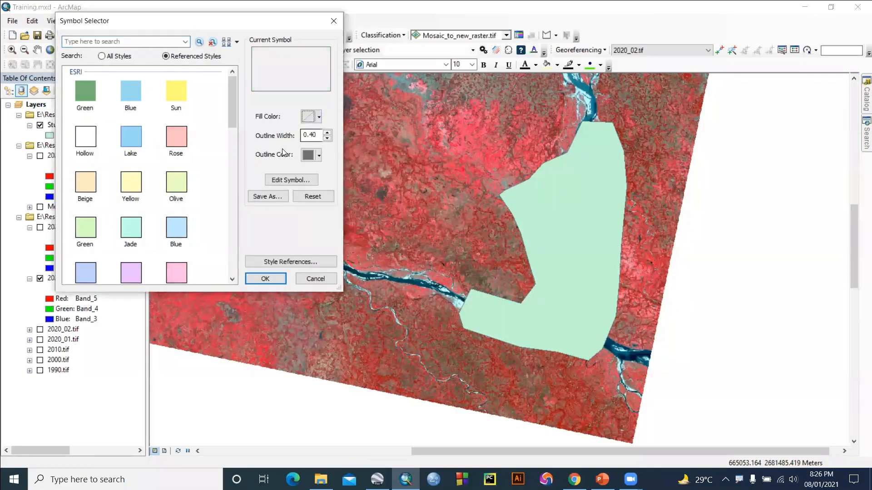
{"action": "left_click", "coordinate": [318, 155]}
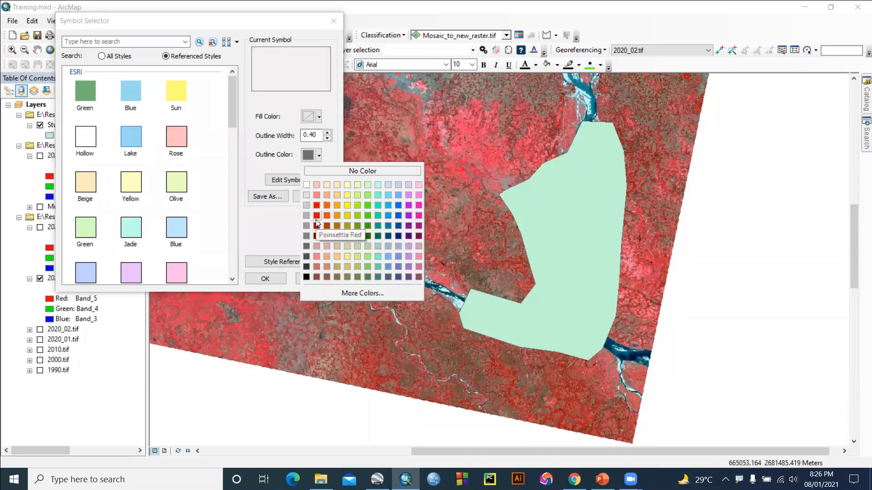
{"action": "left_click", "coordinate": [399, 225]}
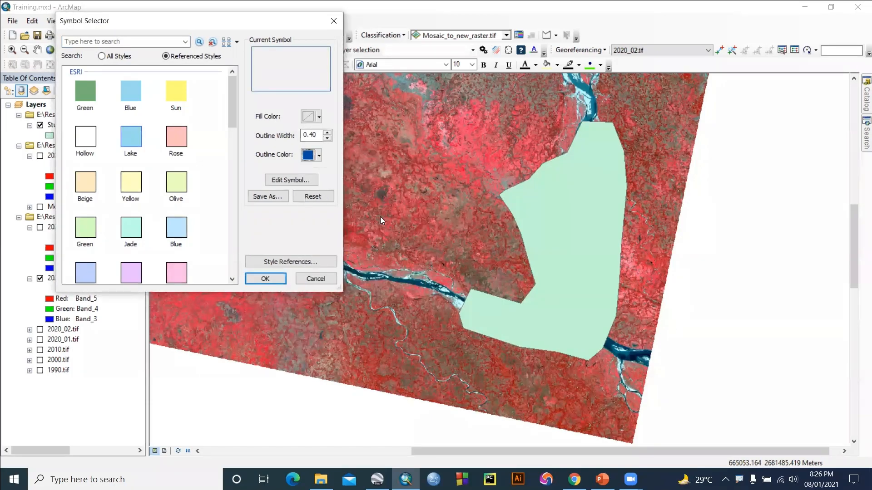
{"action": "key", "text": "shift+Tab"}
{"action": "type", "text": "1"}
{"action": "type", "text": "3"}
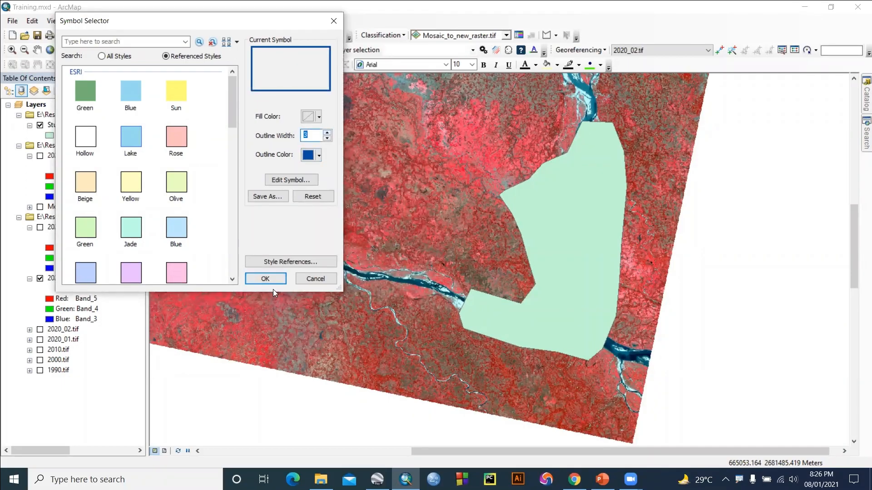
{"action": "left_click", "coordinate": [267, 279]}
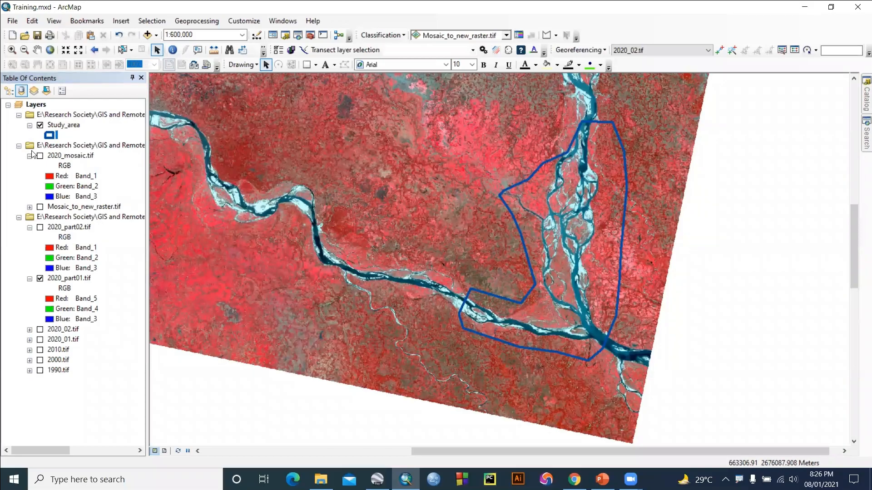
- Change the Study_area outline colour to white
{"action": "left_click", "coordinate": [50, 136]}
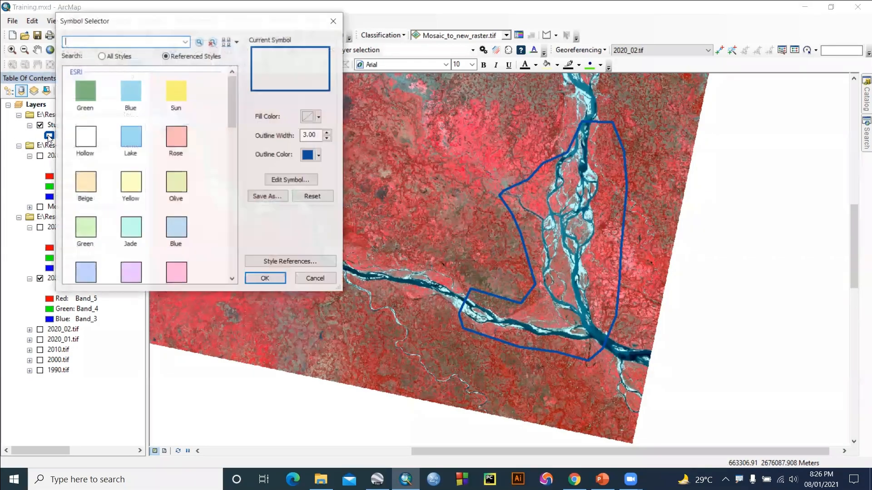
{"action": "left_click", "coordinate": [319, 156]}
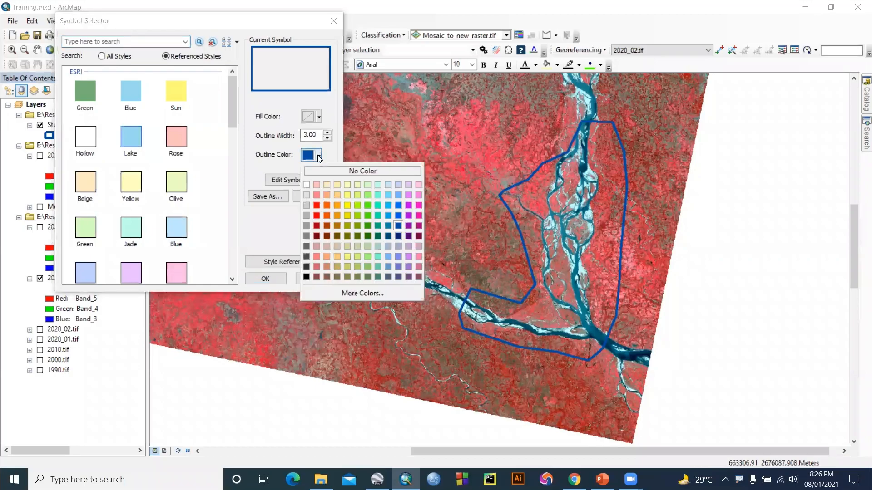
{"action": "left_click", "coordinate": [305, 183]}
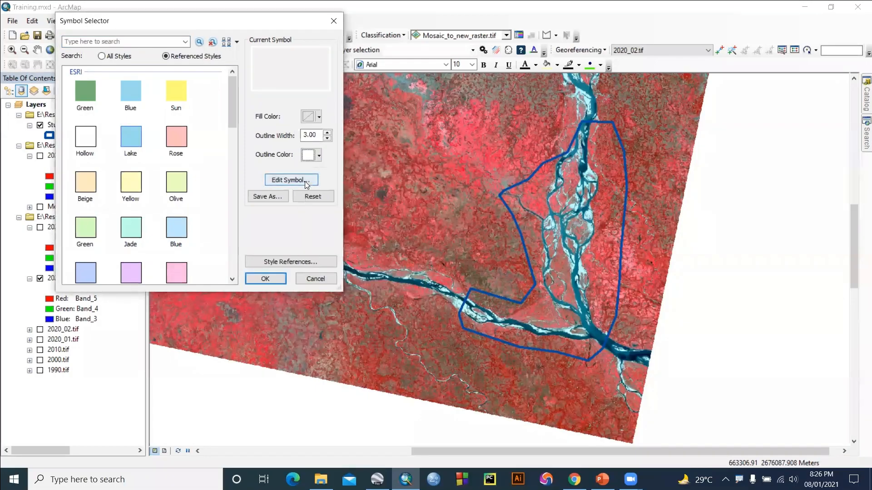
{"action": "left_click", "coordinate": [267, 279]}
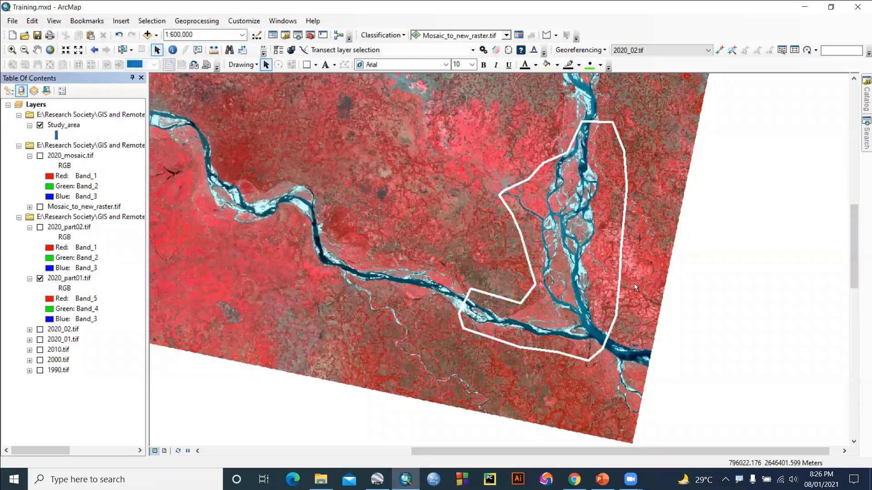
- Set the Study_area outline width to 5 and its outline colour to yellow
{"action": "scroll", "coordinate": [619, 313], "scroll_direction": "down", "scroll_amount": 2}
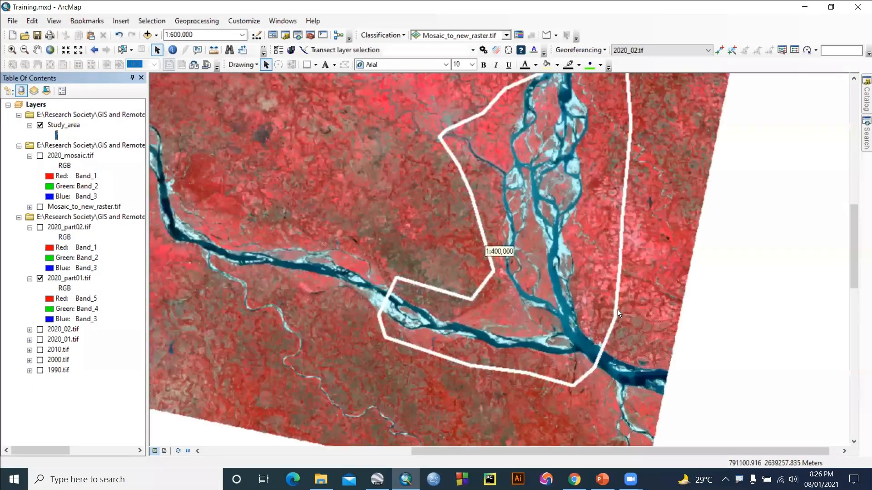
{"action": "left_click", "coordinate": [56, 135]}
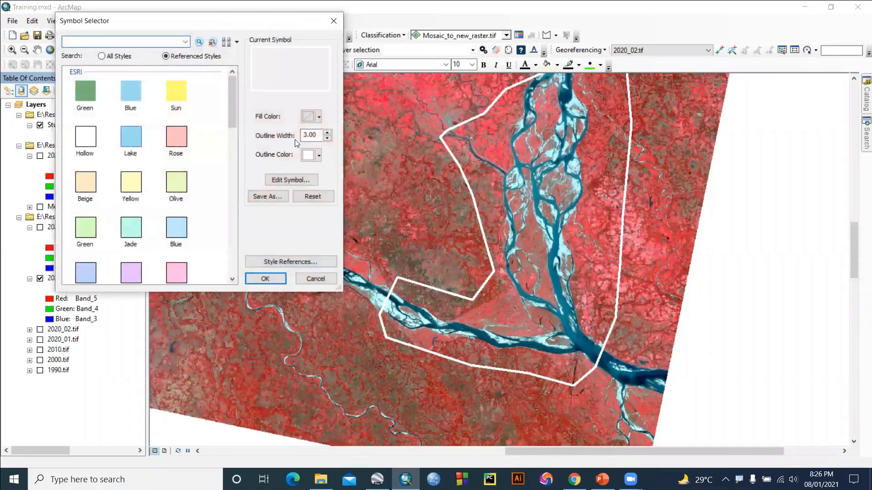
{"action": "left_click", "coordinate": [328, 132]}
{"action": "left_click", "coordinate": [328, 132]}
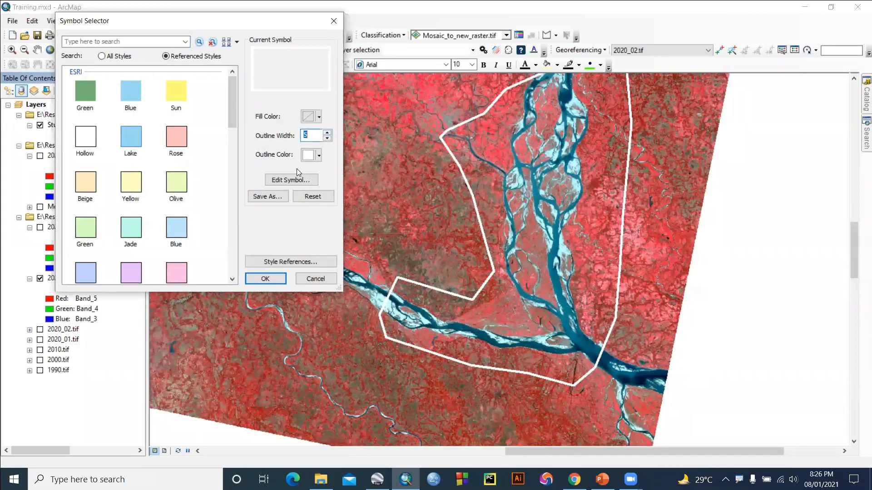
{"action": "left_click", "coordinate": [308, 156]}
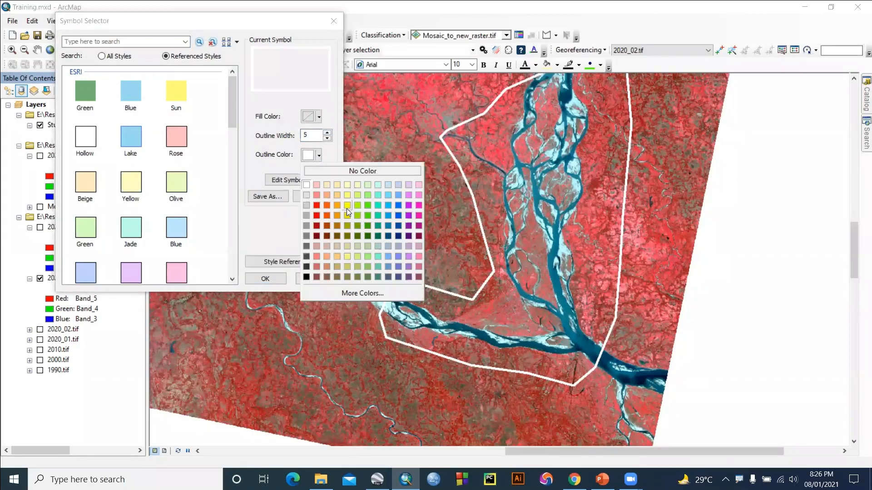
{"action": "left_click", "coordinate": [347, 206]}
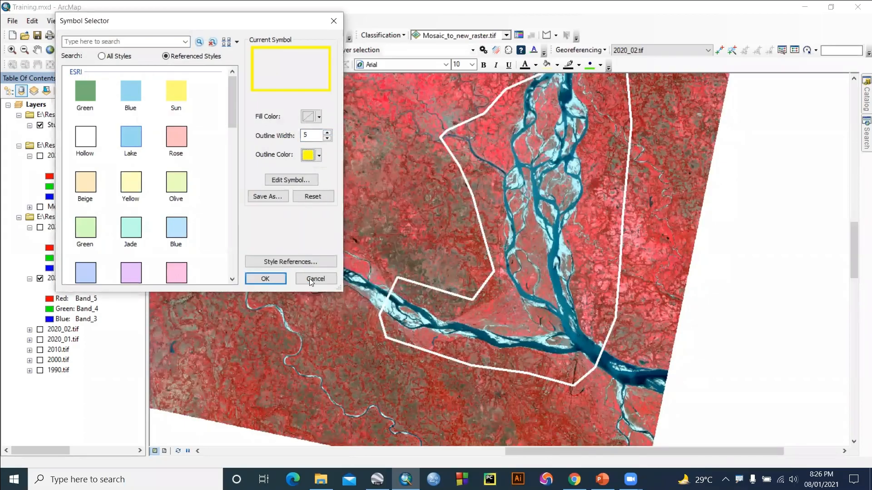
{"action": "left_click", "coordinate": [265, 285]}
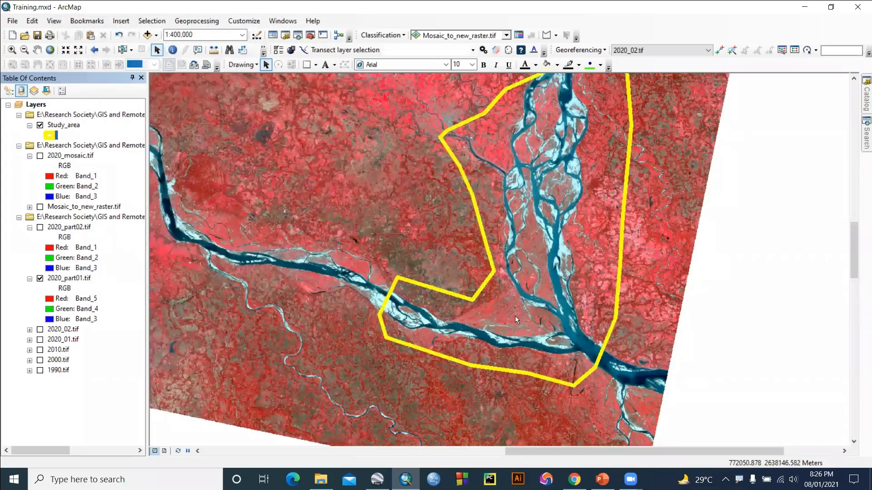
- Open the raster Clip tool from the Raster Processing toolset of Data Management Tools
{"action": "left_click", "coordinate": [34, 51]}
{"action": "scroll", "coordinate": [477, 289], "scroll_direction": "down", "scroll_amount": 3}
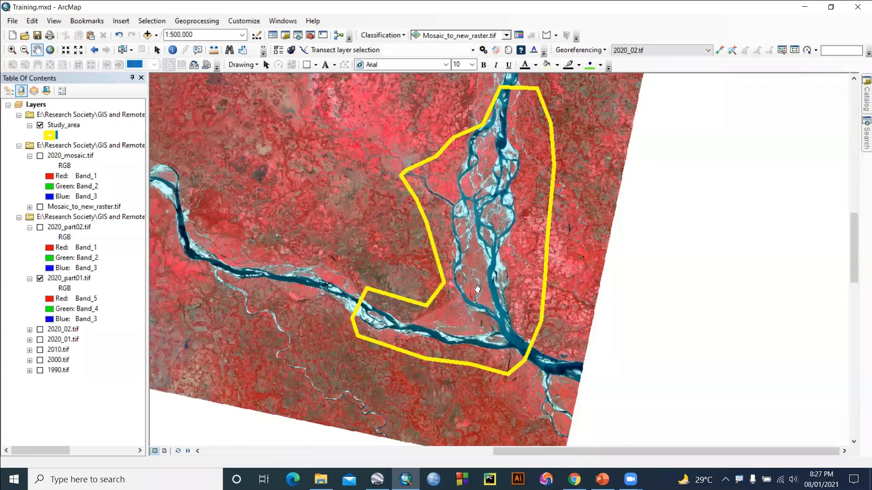
{"action": "left_click", "coordinate": [209, 25]}
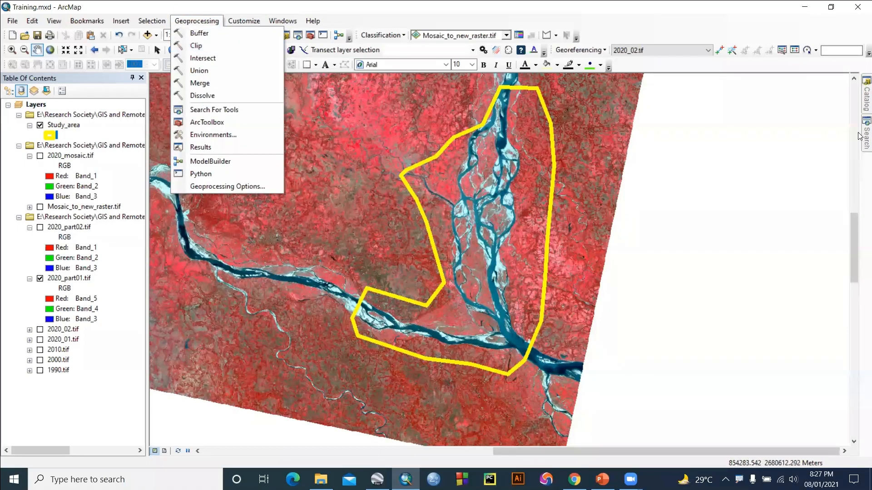
{"action": "left_click", "coordinate": [862, 107]}
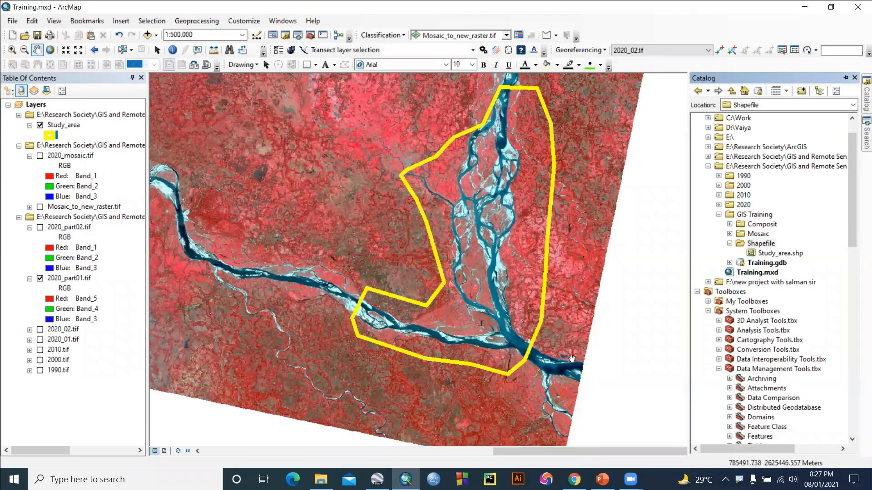
{"action": "scroll", "coordinate": [764, 356], "scroll_direction": "down", "scroll_amount": 8}
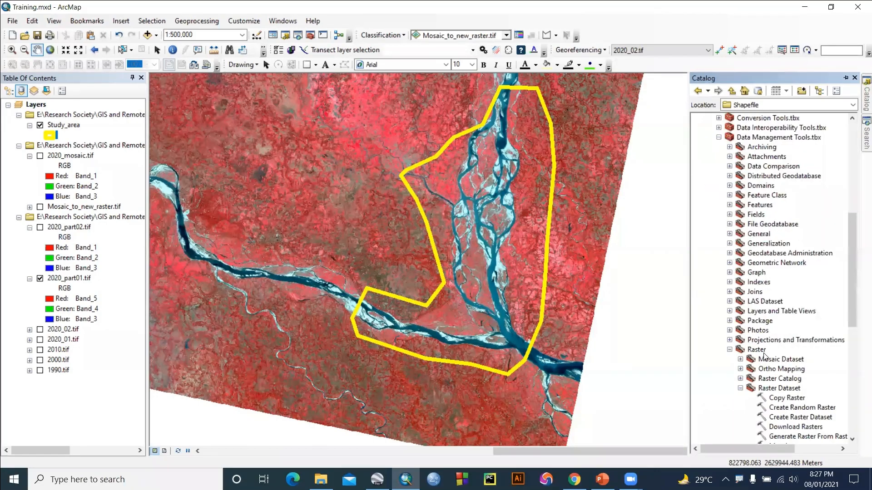
{"action": "scroll", "coordinate": [768, 363], "scroll_direction": "down", "scroll_amount": 3}
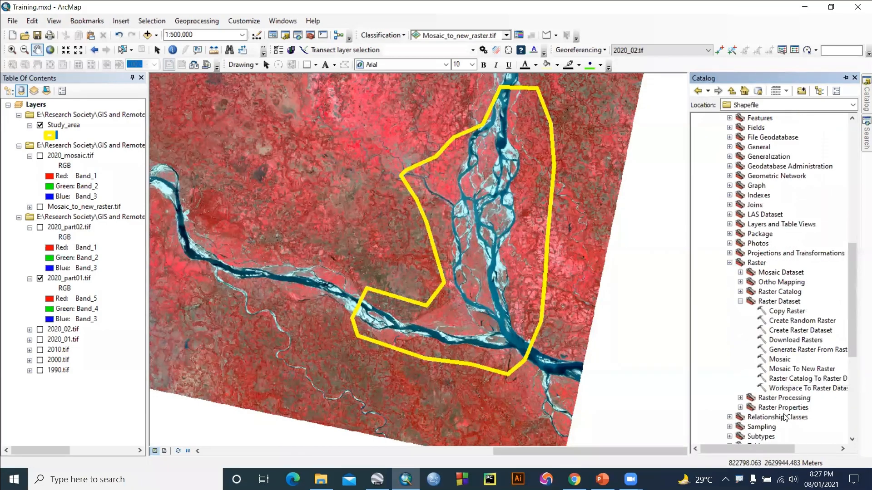
{"action": "left_click", "coordinate": [740, 398]}
{"action": "scroll", "coordinate": [763, 318], "scroll_direction": "down", "scroll_amount": 5}
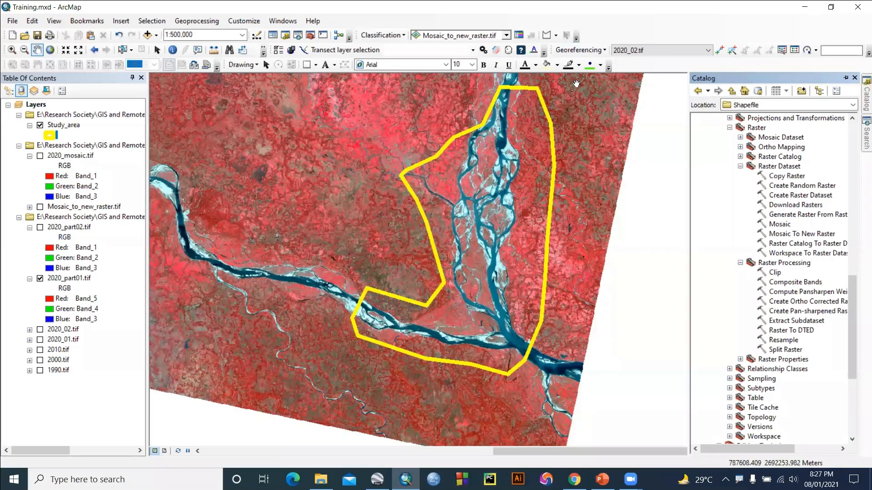
{"action": "double_click", "coordinate": [775, 272]}
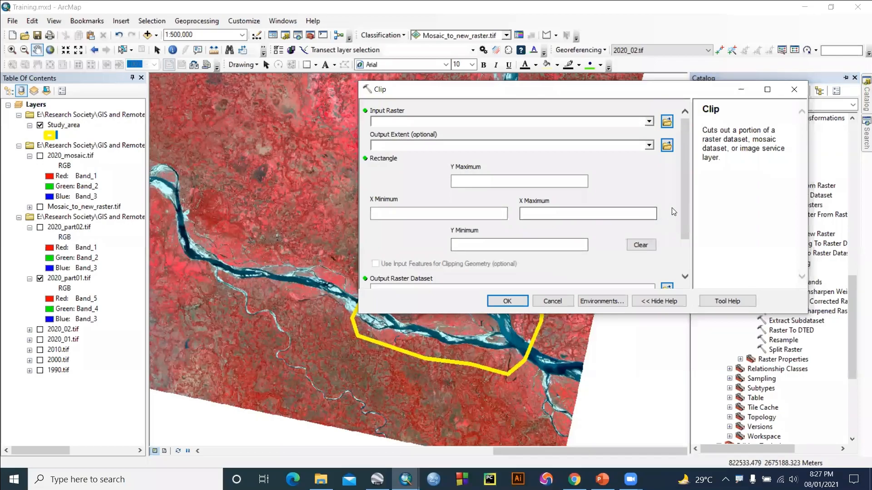
- Set the 2020_part01.tif layer as the input raster of the Clip tool
{"action": "scroll", "coordinate": [674, 211], "scroll_direction": "down", "scroll_amount": 2}
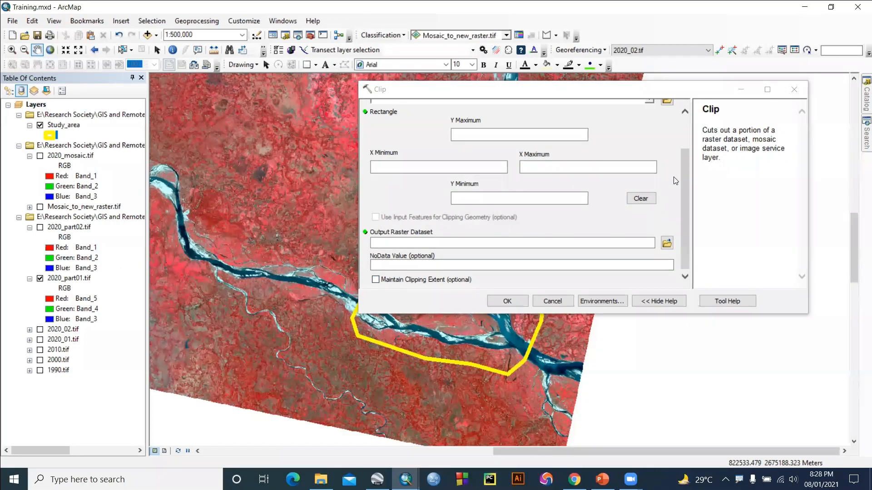
{"action": "scroll", "coordinate": [676, 181], "scroll_direction": "up", "scroll_amount": 3}
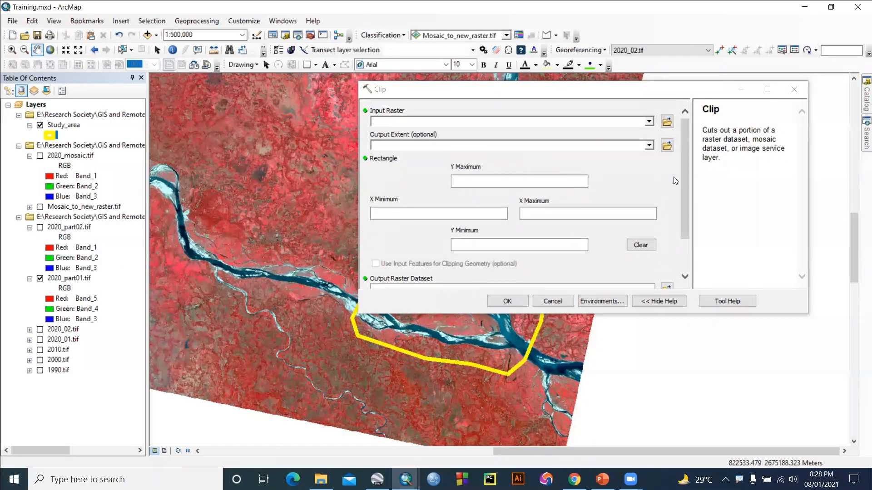
{"action": "left_click", "coordinate": [651, 120]}
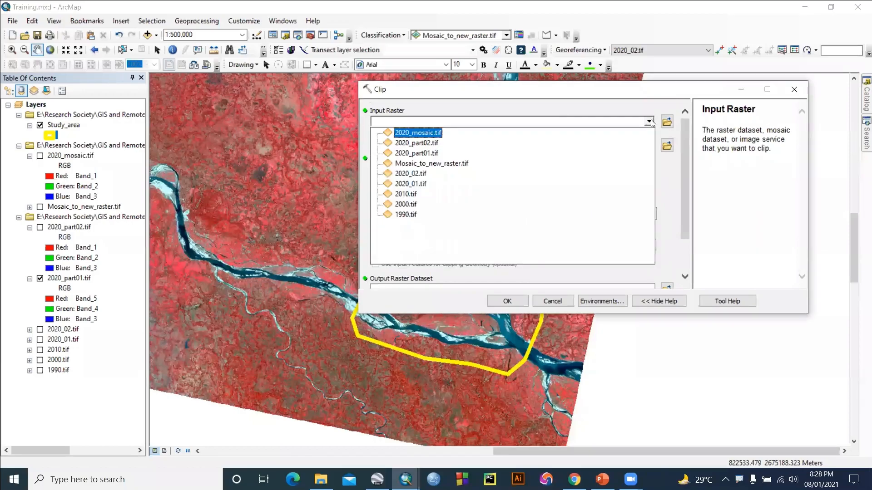
{"action": "left_click", "coordinate": [69, 278]}
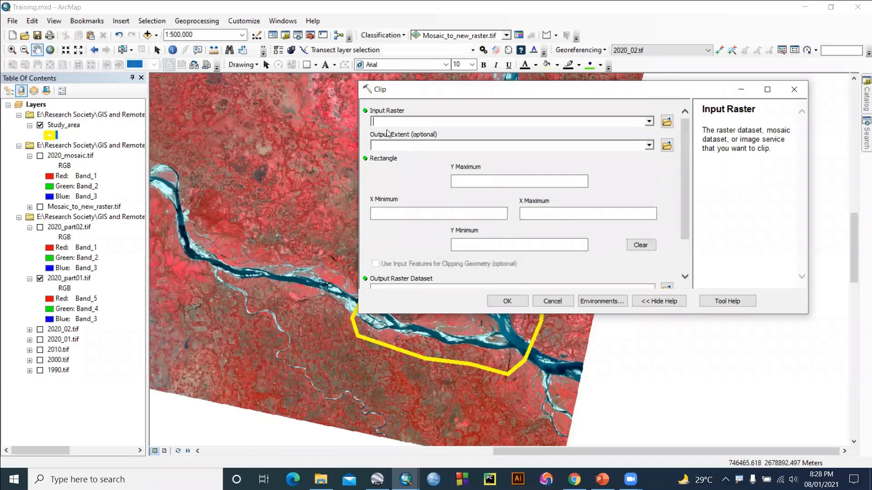
{"action": "left_click_drag", "start_coordinate": [73, 279], "coordinate": [402, 122]}
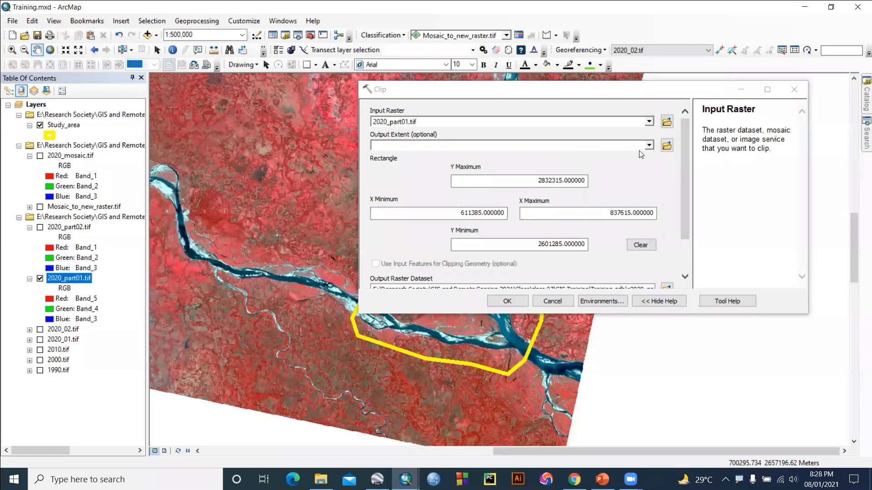
- Set the clip's output extent to Study_area and enable using input features for clipping geometry
{"action": "left_click", "coordinate": [649, 145]}
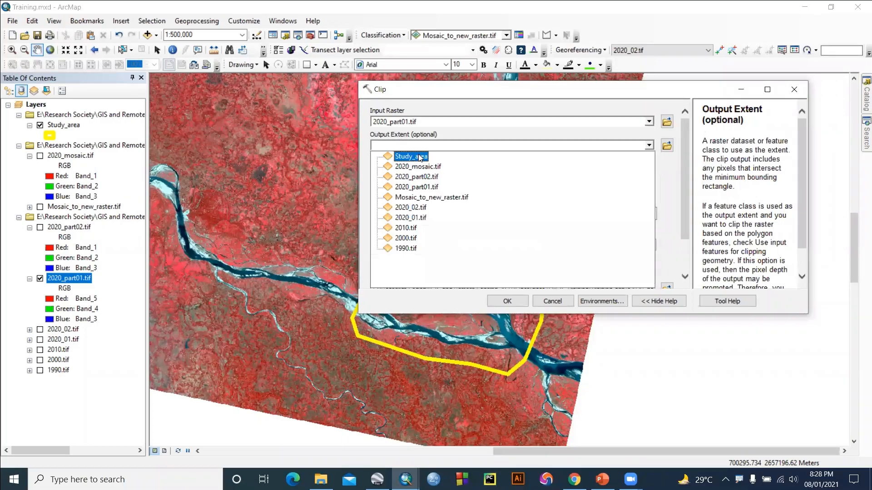
{"action": "left_click", "coordinate": [672, 183]}
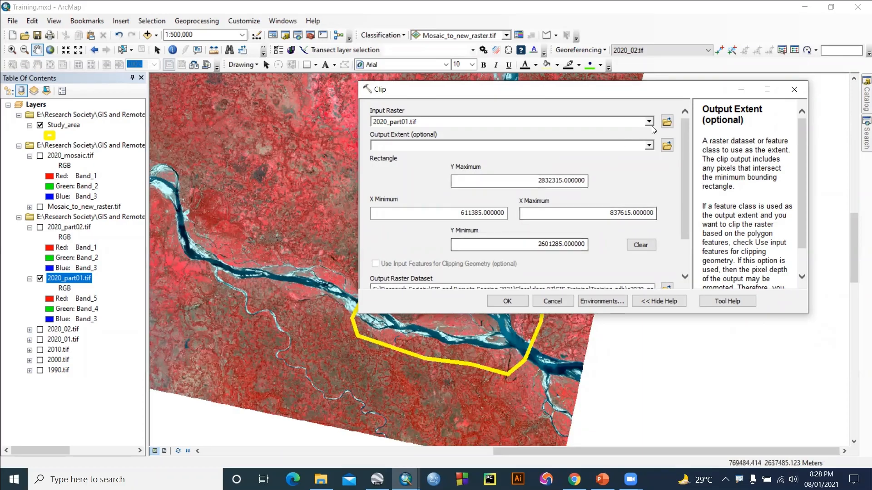
{"action": "left_click", "coordinate": [649, 146]}
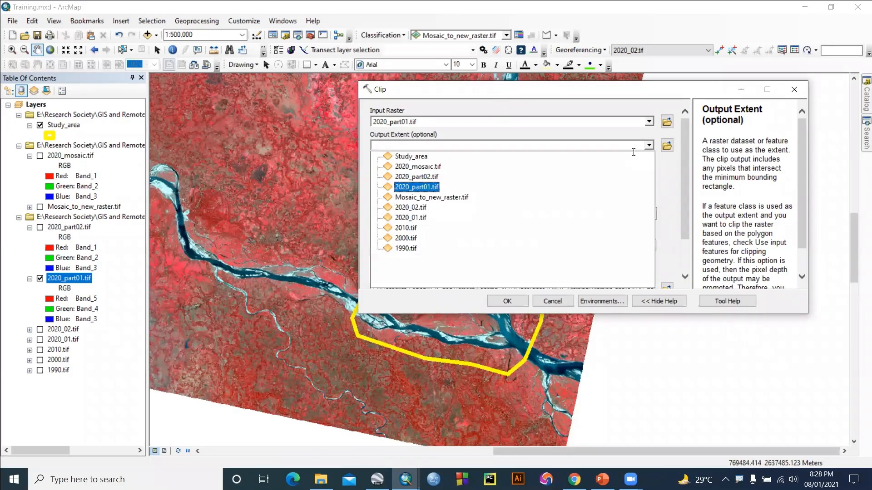
{"action": "left_click", "coordinate": [412, 157]}
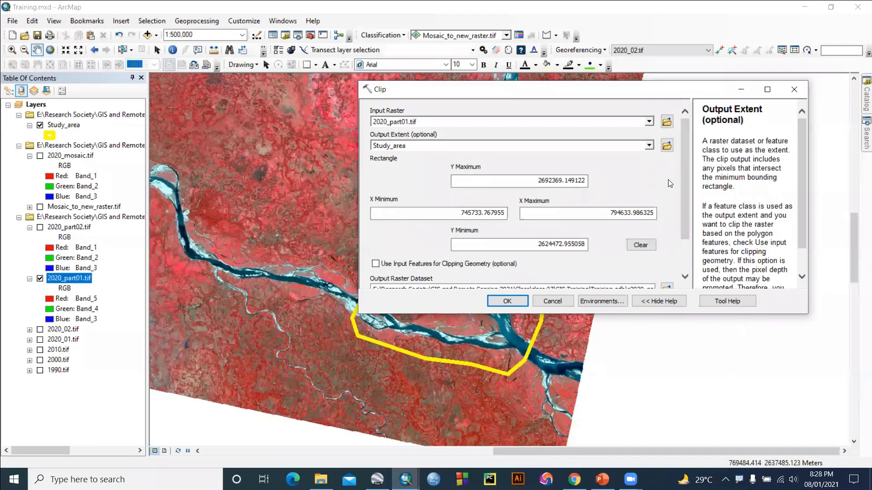
{"action": "scroll", "coordinate": [668, 179], "scroll_direction": "down", "scroll_amount": 1}
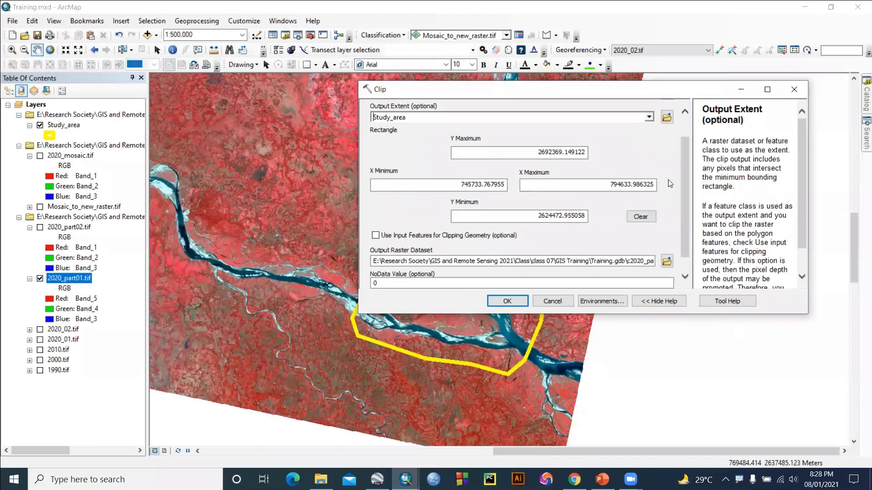
{"action": "left_click", "coordinate": [376, 236]}
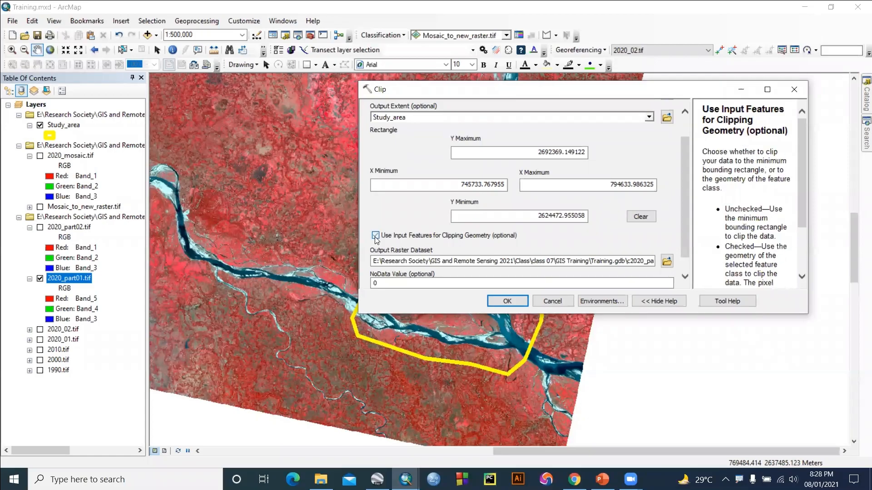
- Create a Raster folder inside GIS Training and open it as the location of the clip's output raster
{"action": "left_click", "coordinate": [666, 261]}
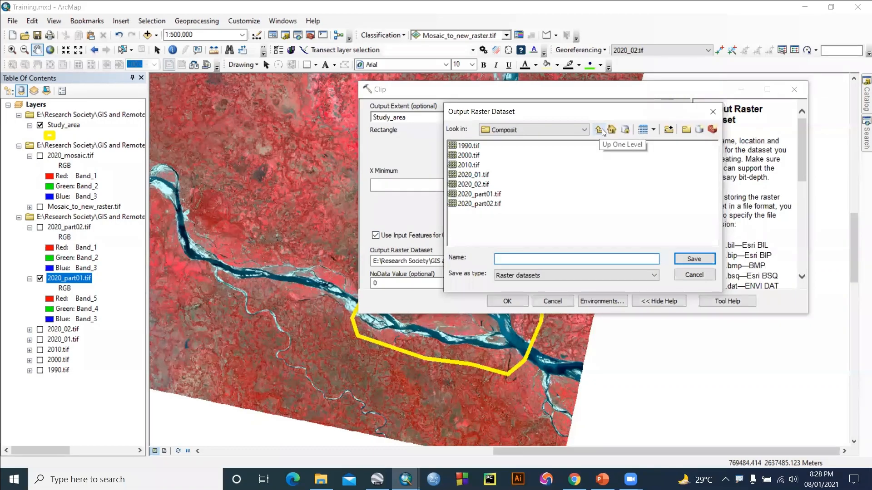
{"action": "left_click", "coordinate": [600, 131]}
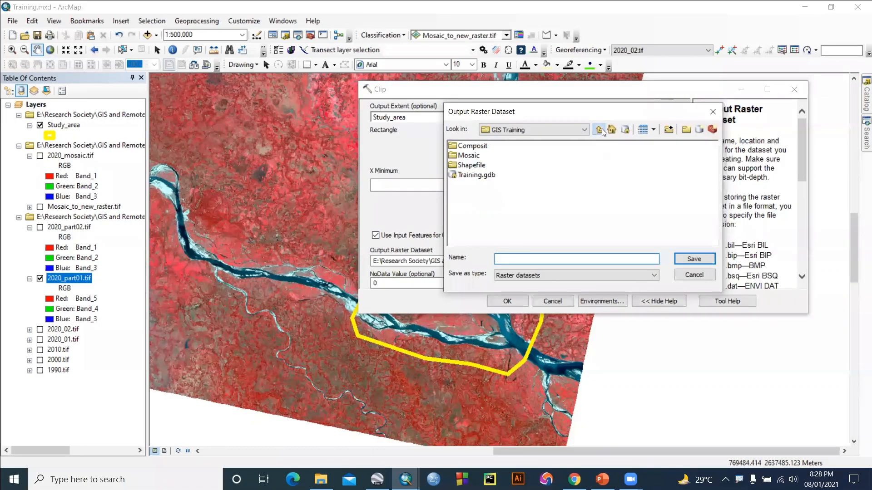
{"action": "left_click", "coordinate": [686, 130]}
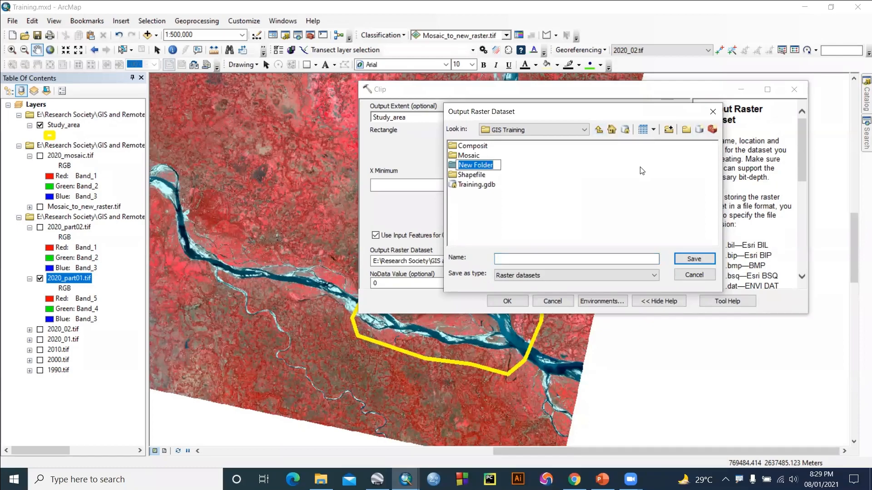
{"action": "type", "text": "Rast"}
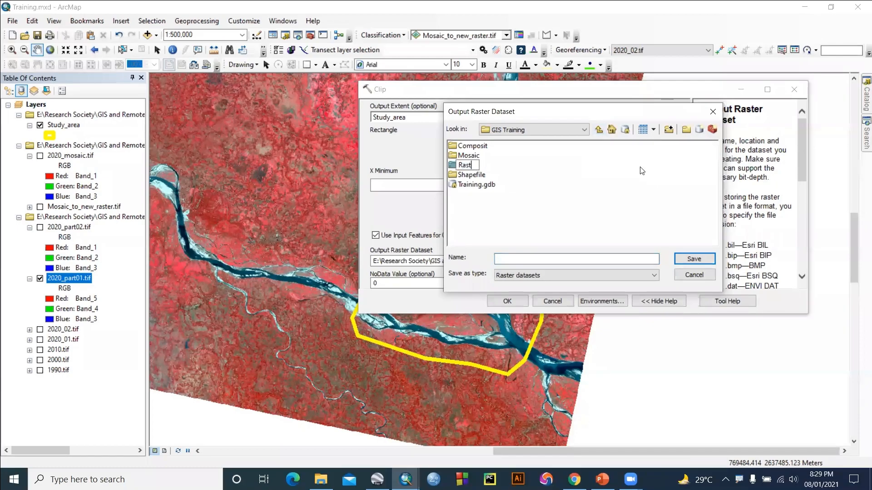
{"action": "type", "text": "er"}
{"action": "key", "text": "Return"}
{"action": "double_click", "coordinate": [469, 166]}
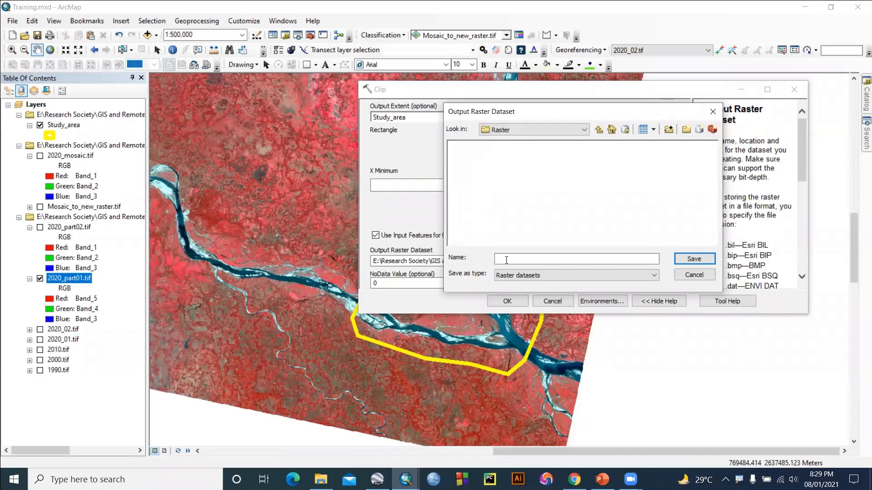
- Name the output raster 2020_clip.tif and run the Clip tool
{"action": "left_click", "coordinate": [507, 260]}
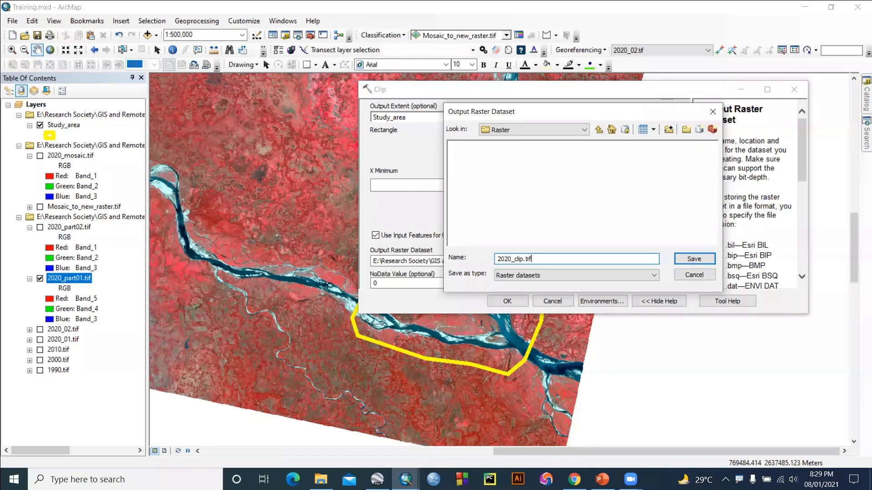
{"action": "left_click", "coordinate": [707, 260]}
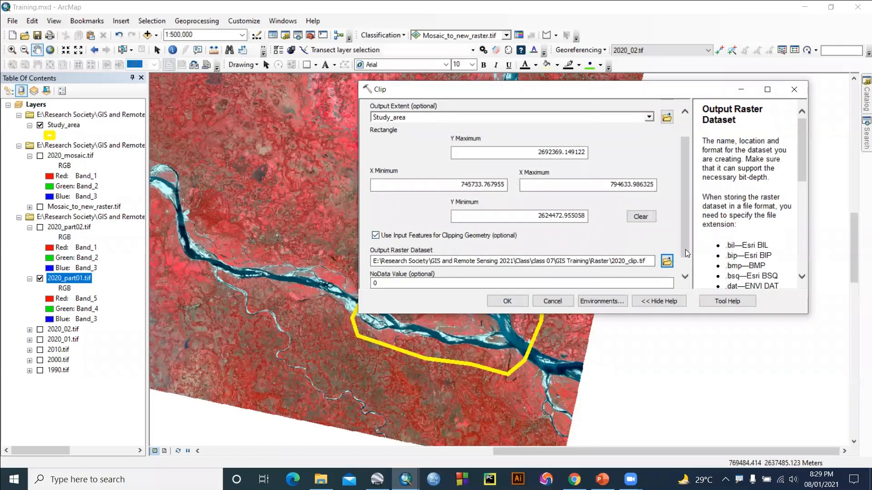
{"action": "scroll", "coordinate": [685, 249], "scroll_direction": "down", "scroll_amount": 1}
{"action": "left_click", "coordinate": [511, 299]}
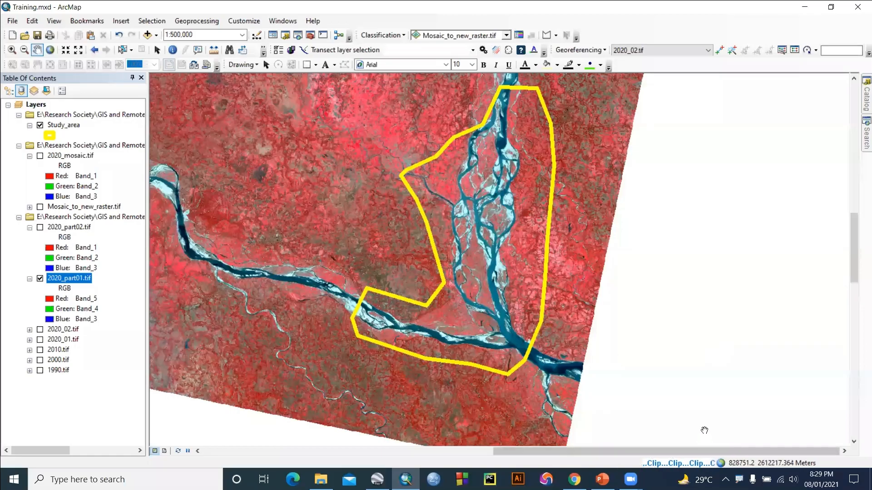
- Check the Raster Clip and Mask slide in PowerPoint and look through the Extraction toolset of Spatial Analyst Tools in ArcMap
{"action": "left_click", "coordinate": [602, 479]}
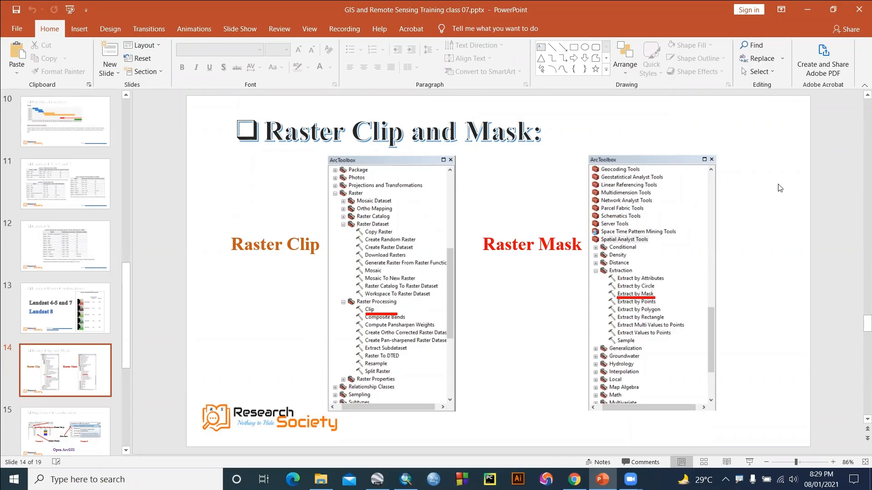
{"action": "left_click", "coordinate": [807, 9]}
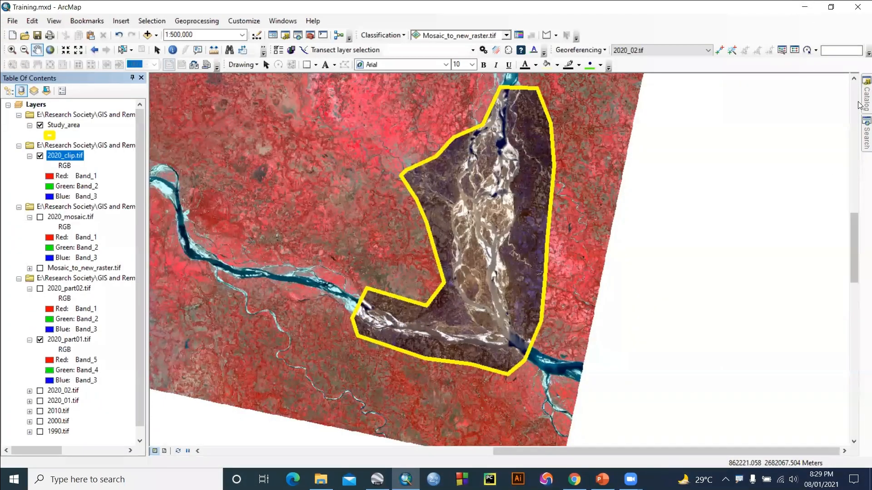
{"action": "left_click", "coordinate": [866, 100]}
{"action": "scroll", "coordinate": [763, 357], "scroll_direction": "down", "scroll_amount": 1}
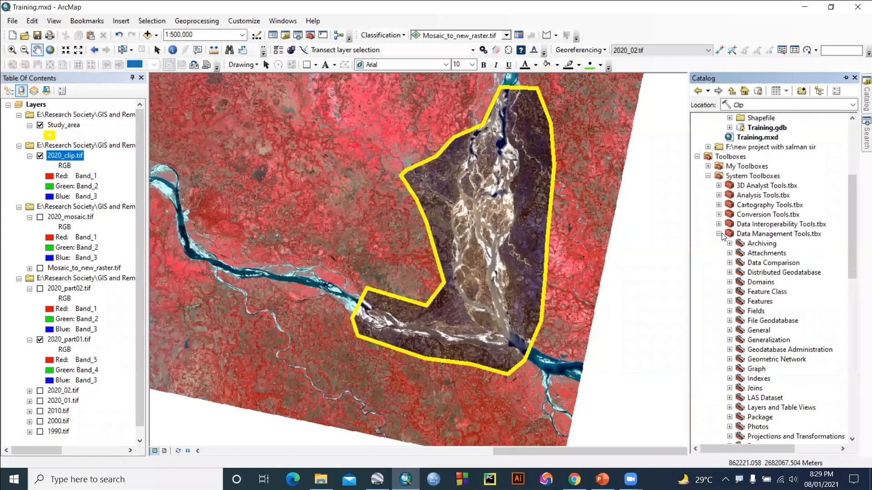
{"action": "scroll", "coordinate": [763, 268], "scroll_direction": "down", "scroll_amount": 15}
{"action": "scroll", "coordinate": [761, 268], "scroll_direction": "down", "scroll_amount": 4}
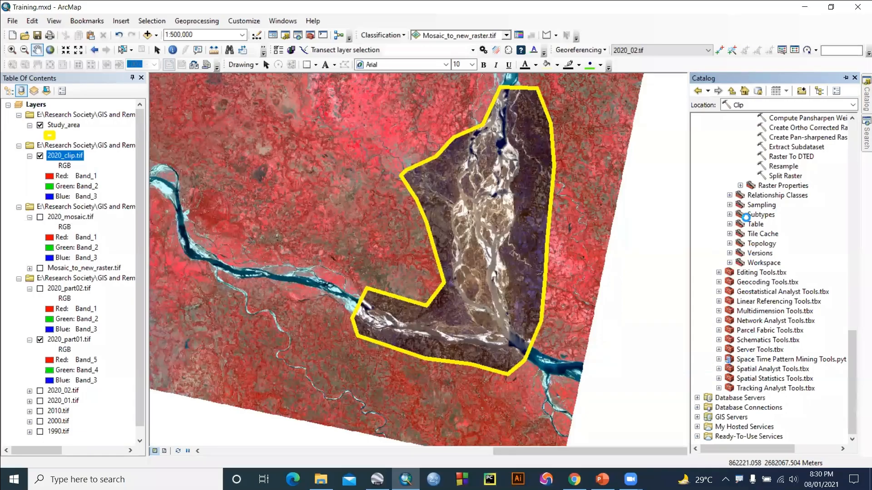
{"action": "double_click", "coordinate": [762, 369]}
{"action": "scroll", "coordinate": [763, 336], "scroll_direction": "down", "scroll_amount": 2}
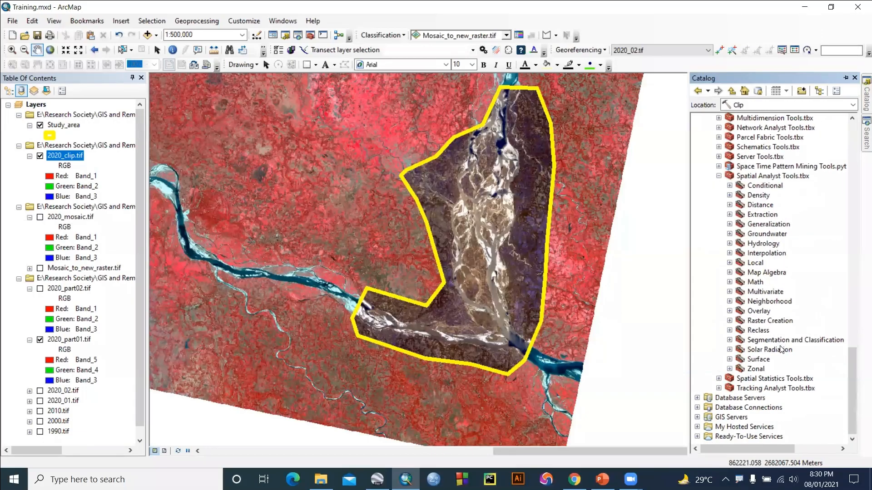
{"action": "left_click", "coordinate": [730, 215]}
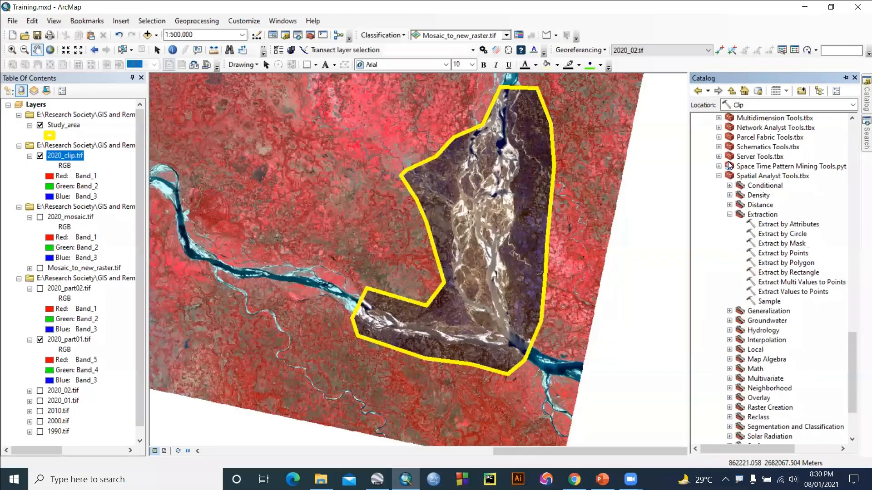
{"action": "left_click", "coordinate": [719, 176]}
{"action": "scroll", "coordinate": [771, 271], "scroll_direction": "up", "scroll_amount": 1}
{"action": "scroll", "coordinate": [770, 272], "scroll_direction": "up", "scroll_amount": 15}
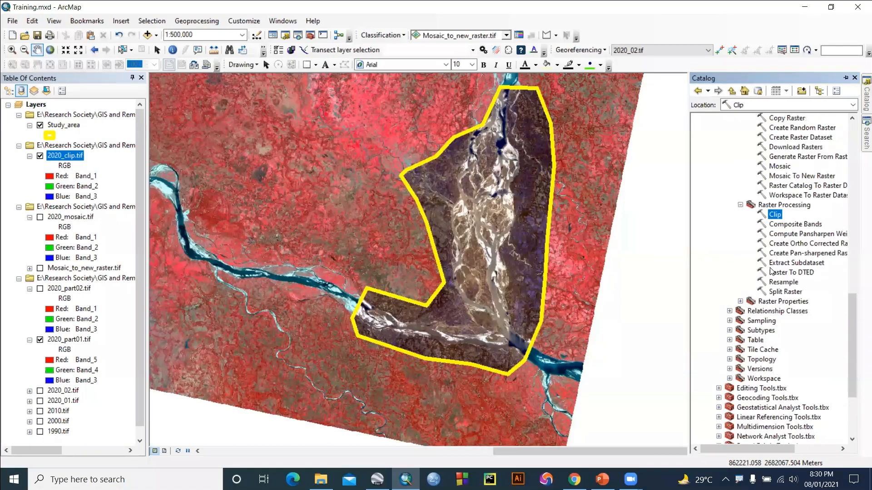
{"action": "scroll", "coordinate": [770, 271], "scroll_direction": "up", "scroll_amount": 3}
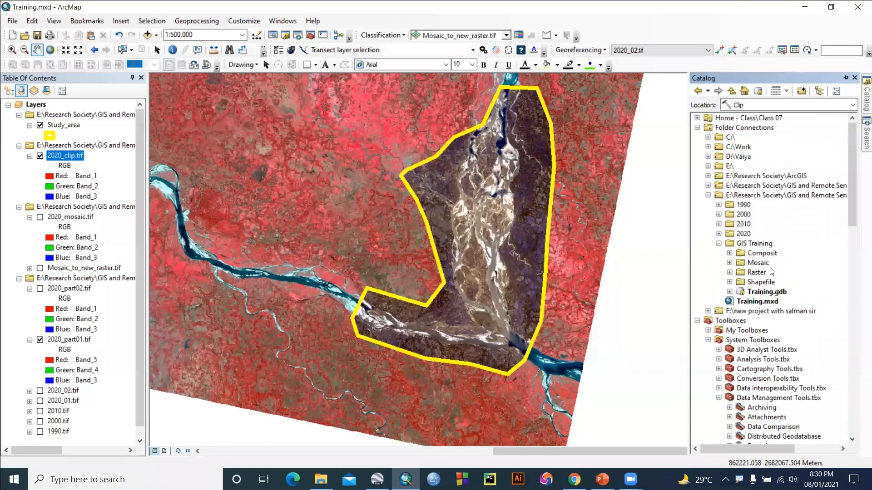
- Hide the 2020_part01.tif and Study_area layers, and display 2020_clip.tif with Band_5, Band_4 and Band_3 as red, green and blue
{"action": "left_click", "coordinate": [40, 340]}
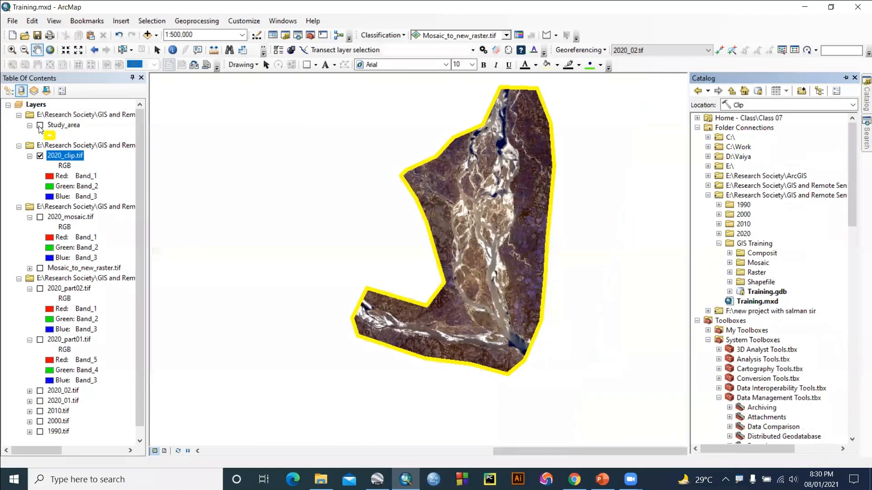
{"action": "left_click", "coordinate": [40, 125]}
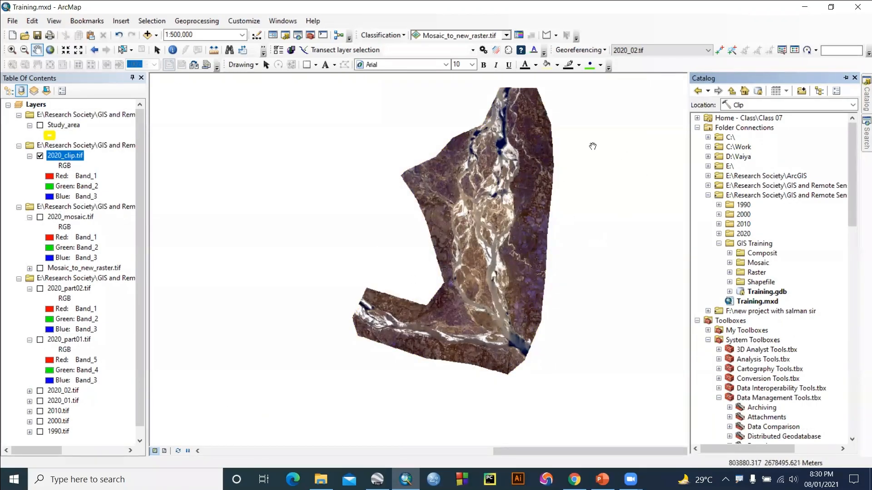
{"action": "left_click", "coordinate": [58, 176]}
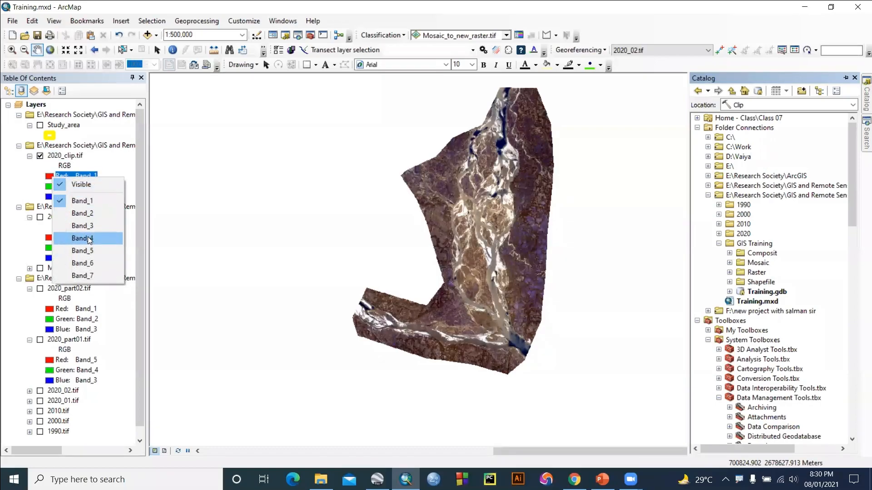
{"action": "left_click", "coordinate": [82, 251]}
{"action": "left_click", "coordinate": [61, 186]}
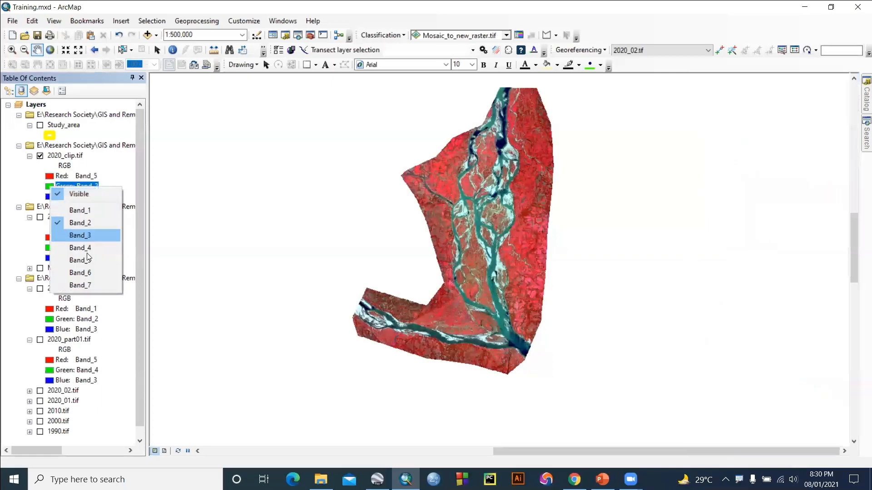
{"action": "left_click", "coordinate": [90, 252]}
{"action": "left_click", "coordinate": [58, 196]}
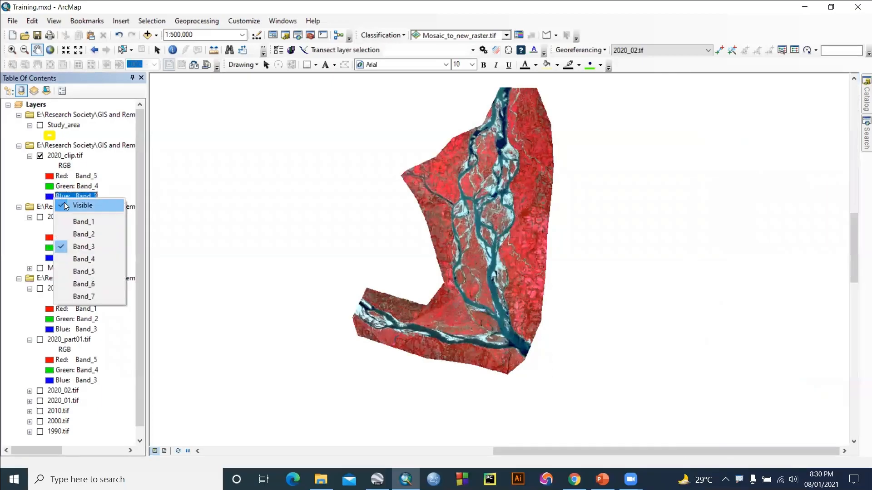
{"action": "left_click", "coordinate": [94, 246]}
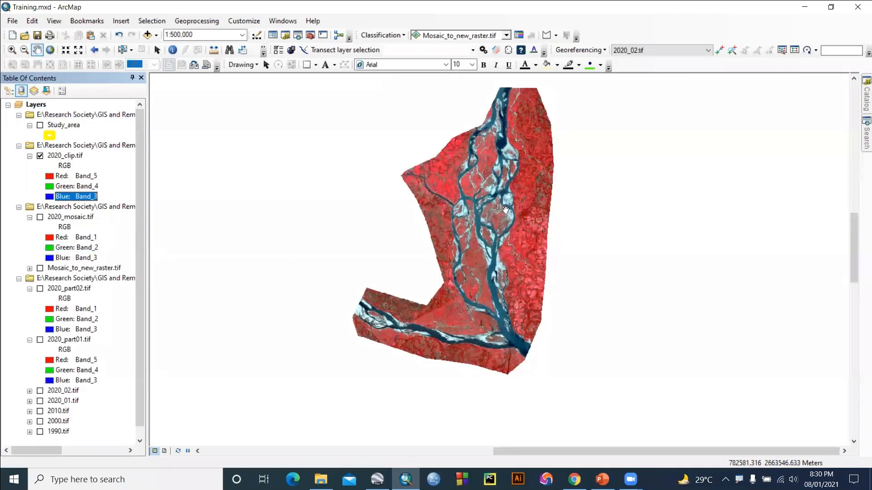
{"action": "left_click_drag", "start_coordinate": [506, 266], "coordinate": [487, 291]}
{"action": "scroll", "coordinate": [481, 283], "scroll_direction": "up", "scroll_amount": 1}
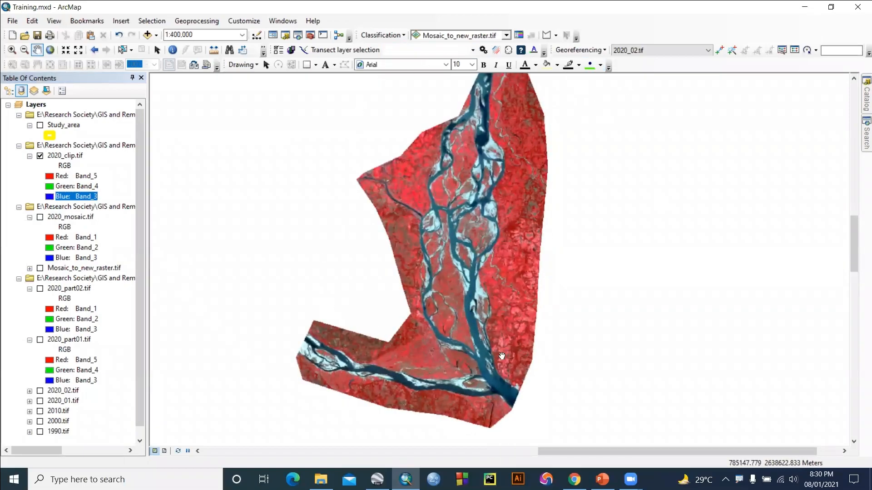
{"action": "left_click_drag", "start_coordinate": [470, 314], "coordinate": [465, 305]}
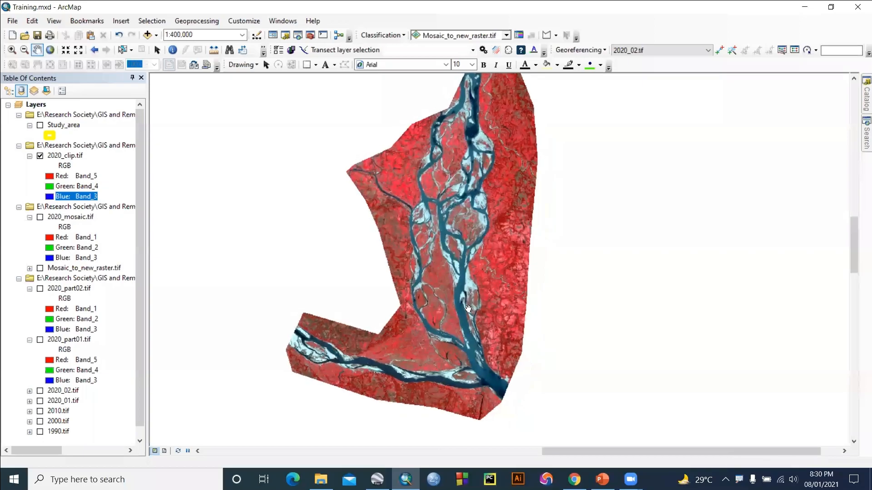
- Present the Raster Clip and Mask and Supervised Classification slides in PowerPoint, and return to the clipped raster in ArcMap
{"action": "left_click", "coordinate": [602, 479]}
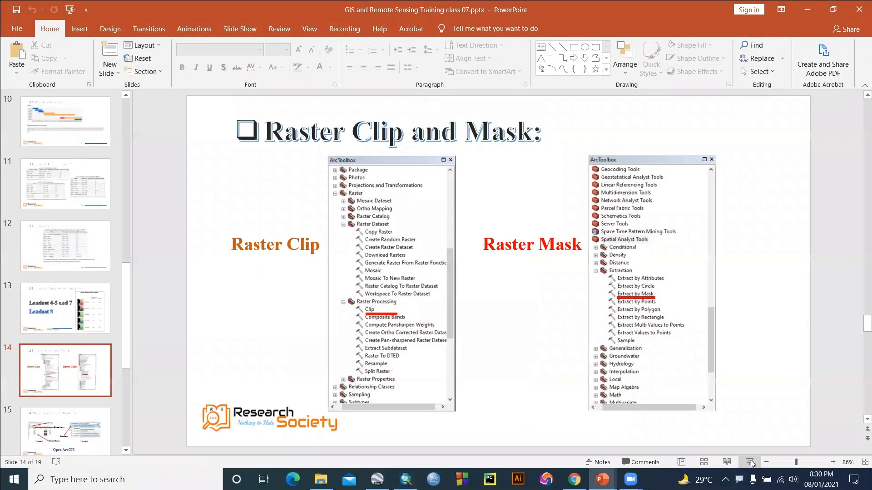
{"action": "left_click", "coordinate": [750, 462]}
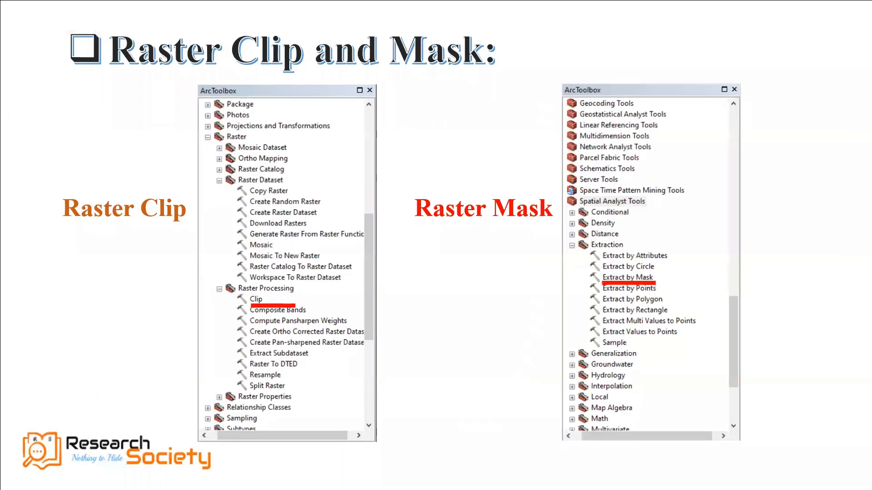
{"action": "key", "text": "Right"}
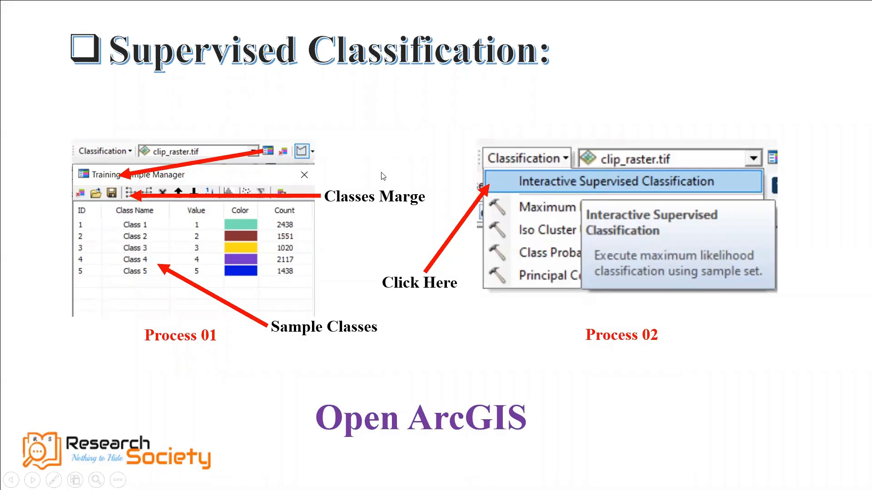
{"action": "key", "text": "Escape"}
{"action": "left_click", "coordinate": [807, 7]}
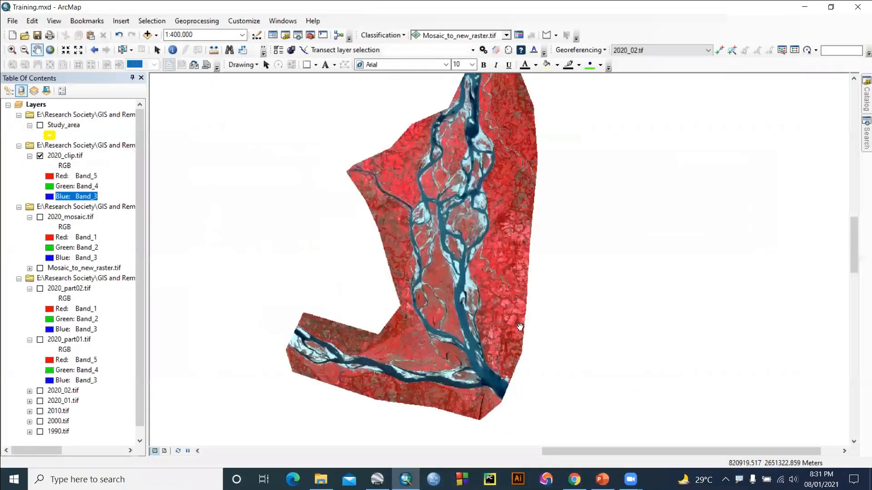
{"action": "left_click_drag", "start_coordinate": [448, 248], "coordinate": [493, 246]}
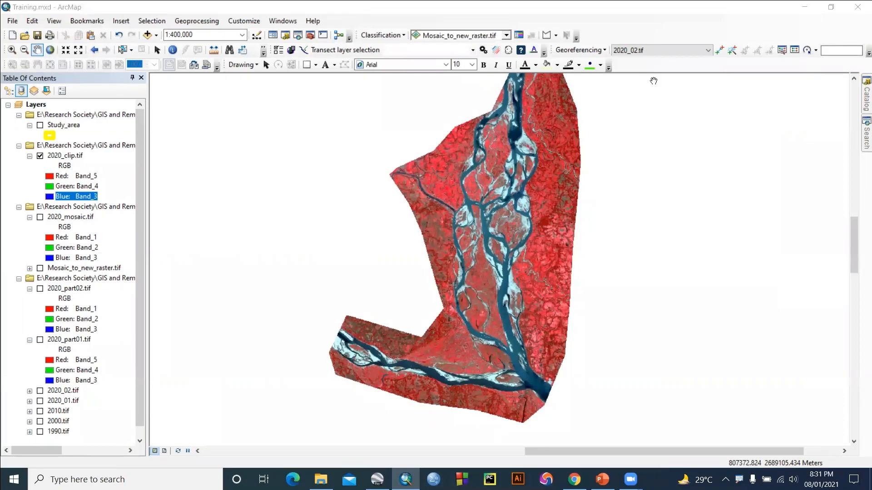
- Examine the Interactive Supervised Classification option among the classification tools and compare it with the Supervised Classification slide in PowerPoint
{"action": "left_click", "coordinate": [537, 5]}
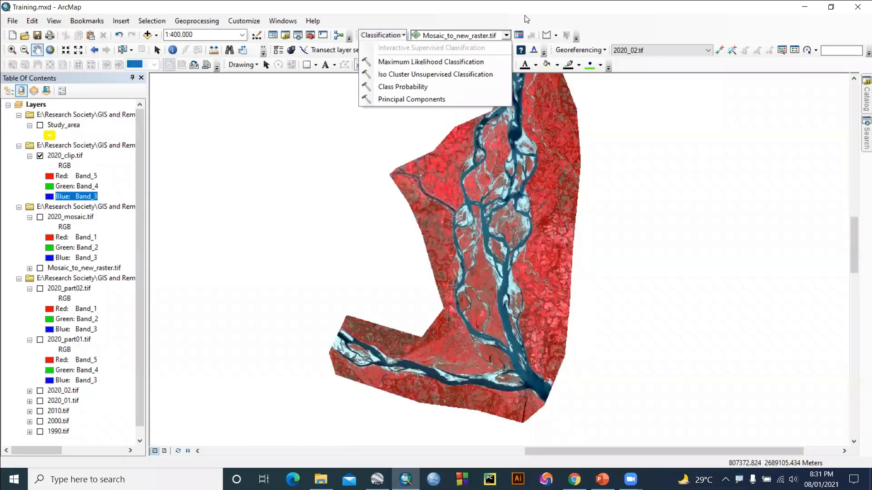
{"action": "left_click", "coordinate": [537, 11]}
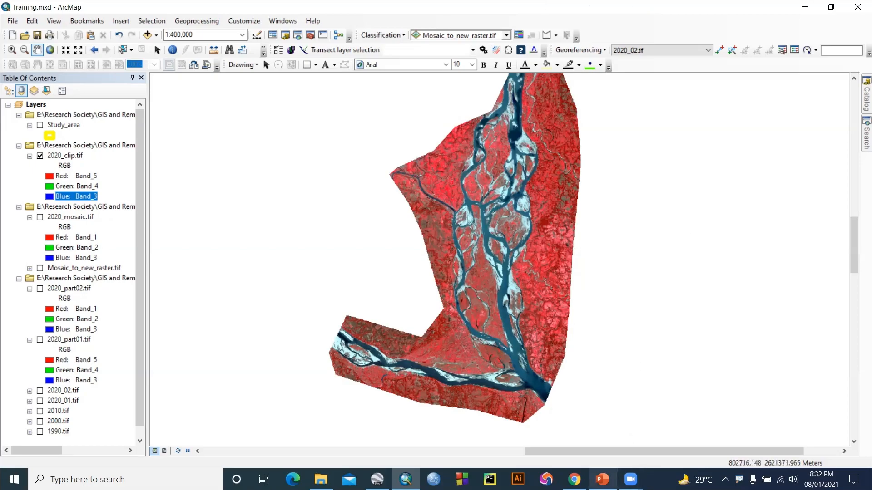
{"action": "left_click", "coordinate": [602, 479]}
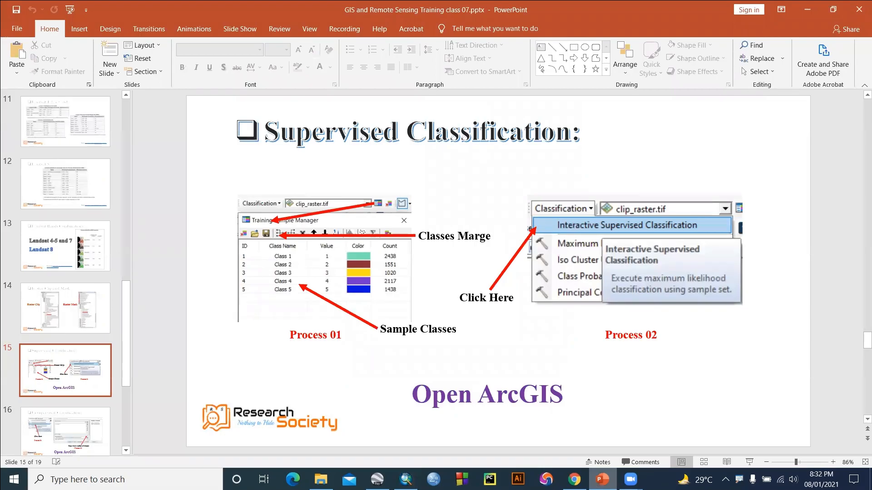
{"action": "key", "text": "alt+Tab"}
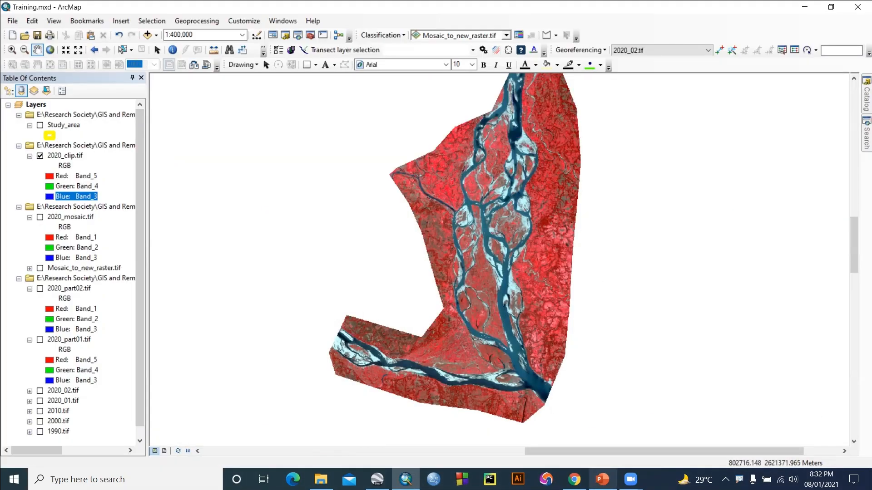
{"action": "left_click_drag", "start_coordinate": [507, 199], "coordinate": [497, 215]}
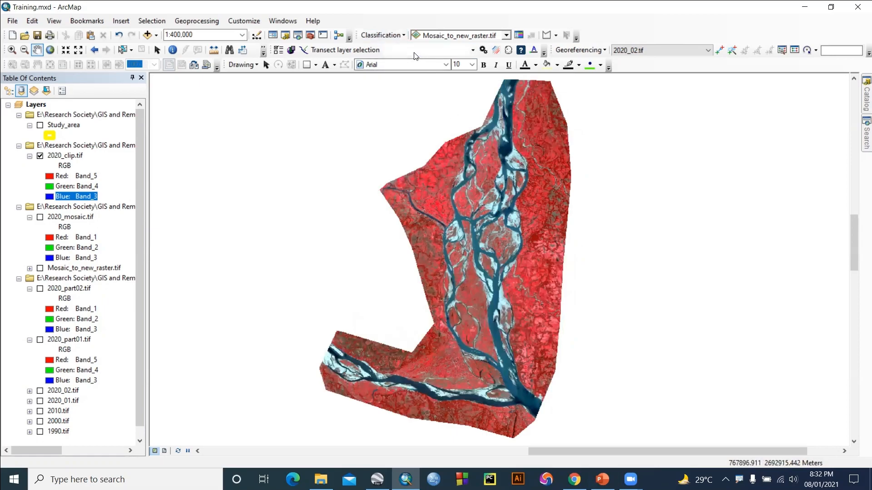
{"action": "left_click", "coordinate": [390, 35]}
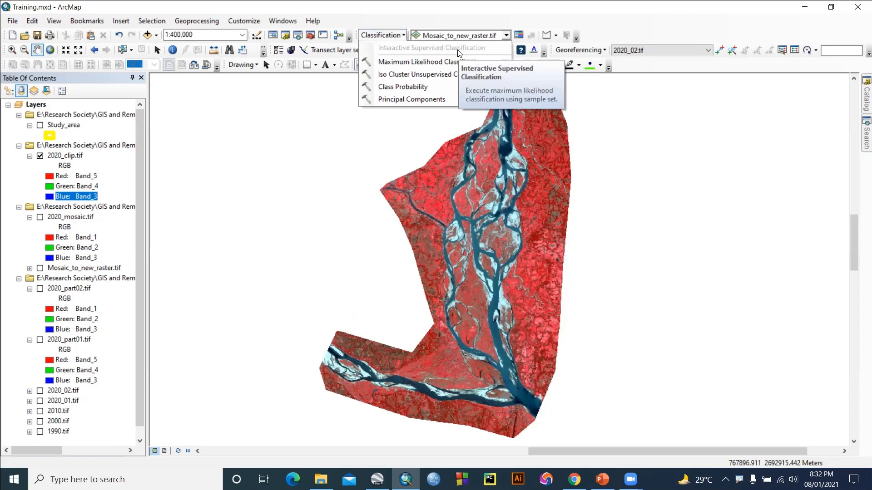
- Set 2020_clip.tif as the image classification layer
{"action": "left_click", "coordinate": [518, 37]}
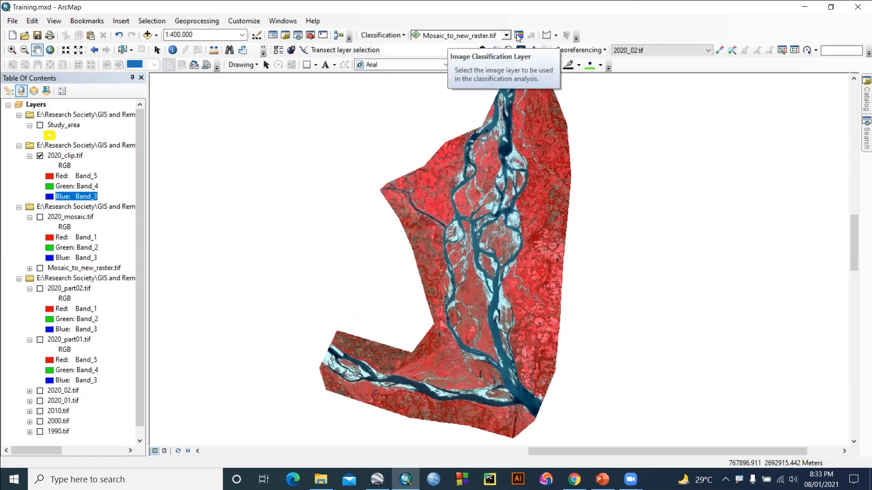
{"action": "left_click", "coordinate": [506, 35]}
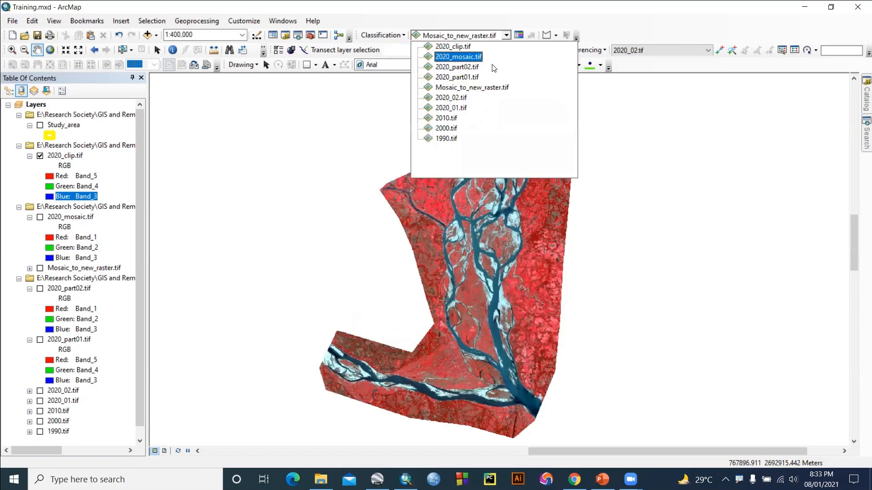
{"action": "left_click", "coordinate": [461, 47]}
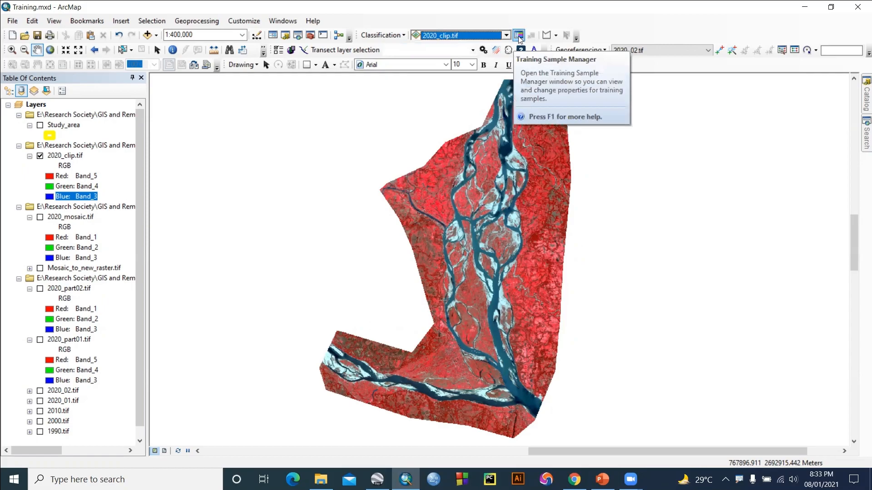
- Check the Supervised Classification slide in PowerPoint, then open the Training Sample Manager in ArcMap and place it clear of the raster
{"action": "left_click", "coordinate": [600, 478]}
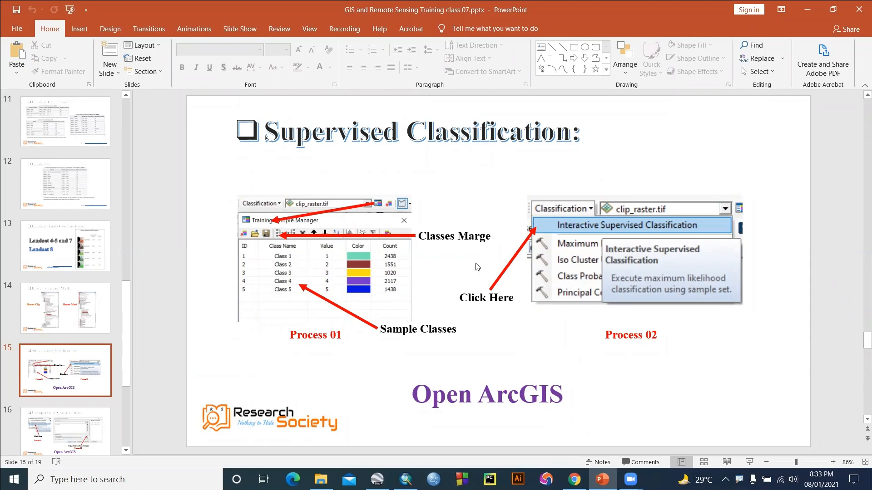
{"action": "left_click", "coordinate": [813, 7]}
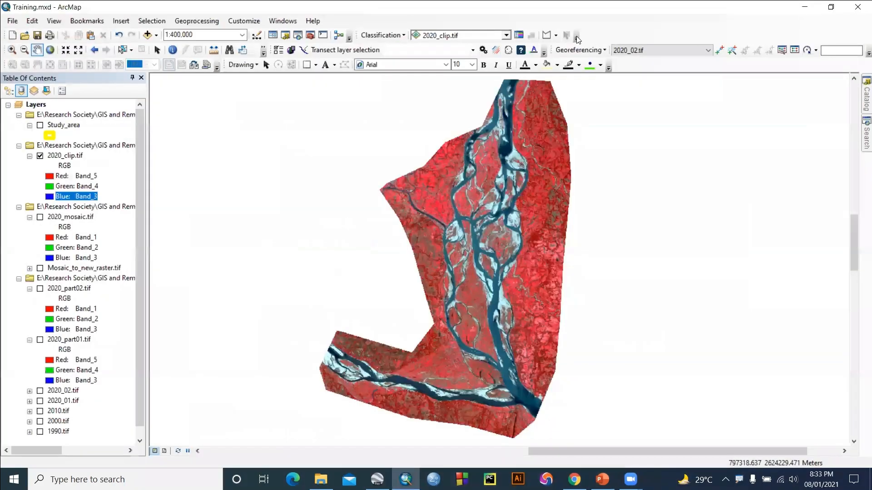
{"action": "left_click", "coordinate": [518, 35]}
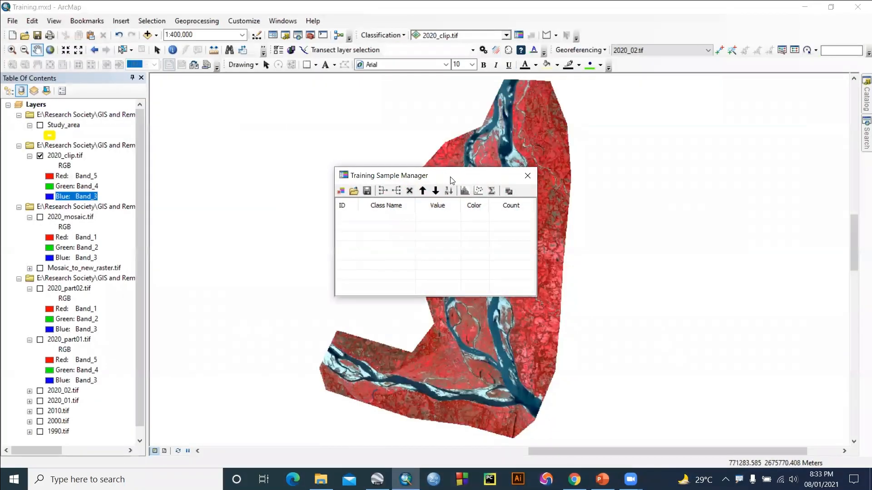
{"action": "left_click_drag", "start_coordinate": [451, 181], "coordinate": [218, 105]}
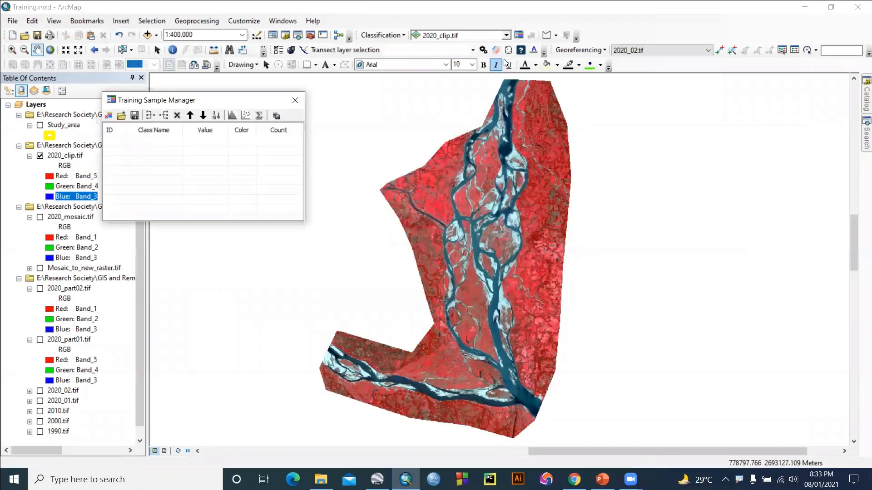
- Draw a four-sided polygon training sample on the bright red vegetation just east of the braided river
{"action": "left_click", "coordinate": [556, 36]}
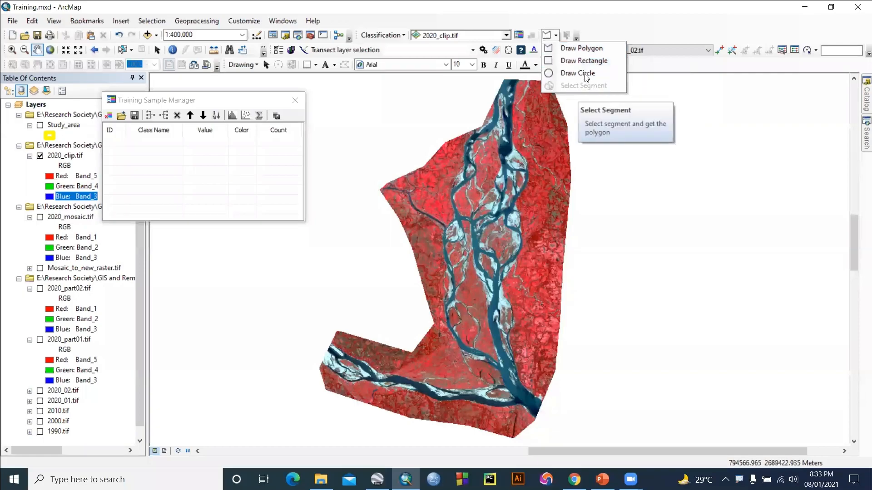
{"action": "left_click", "coordinate": [565, 47]}
{"action": "scroll", "coordinate": [544, 210], "scroll_direction": "down", "scroll_amount": 4}
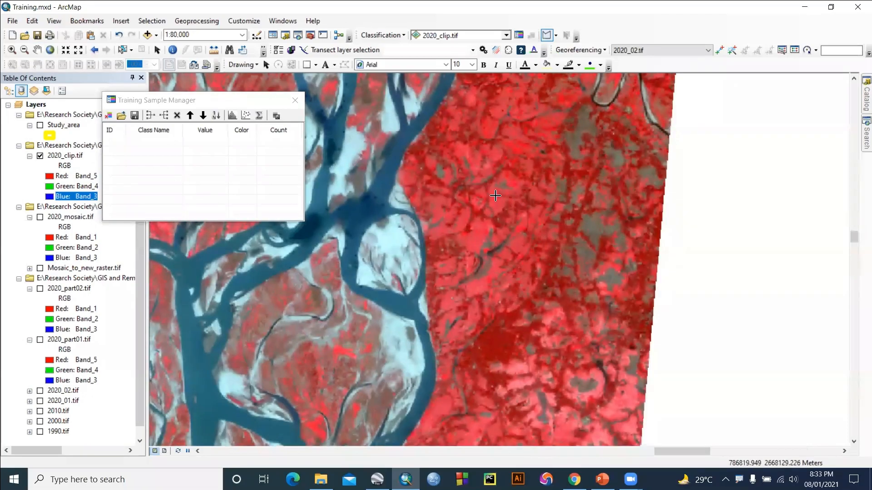
{"action": "scroll", "coordinate": [488, 184], "scroll_direction": "down", "scroll_amount": 1}
{"action": "left_click", "coordinate": [491, 187]}
{"action": "left_click", "coordinate": [489, 211]}
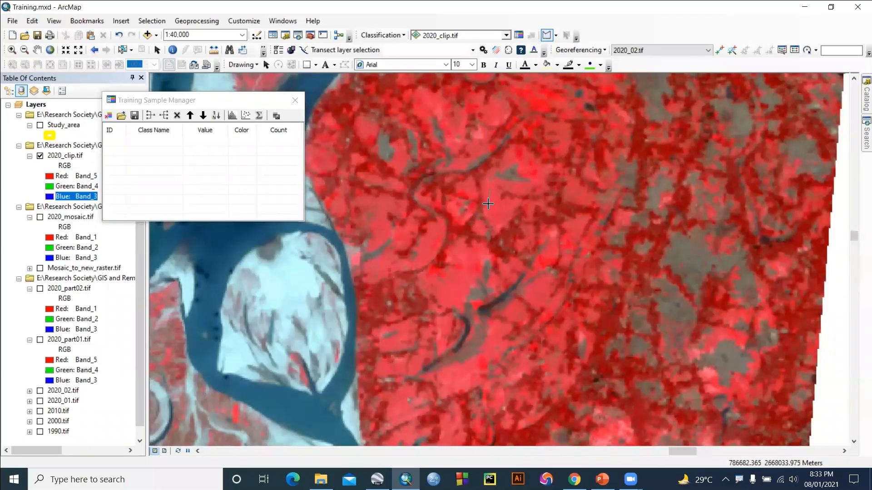
{"action": "left_click", "coordinate": [509, 222]}
{"action": "double_click", "coordinate": [512, 193]}
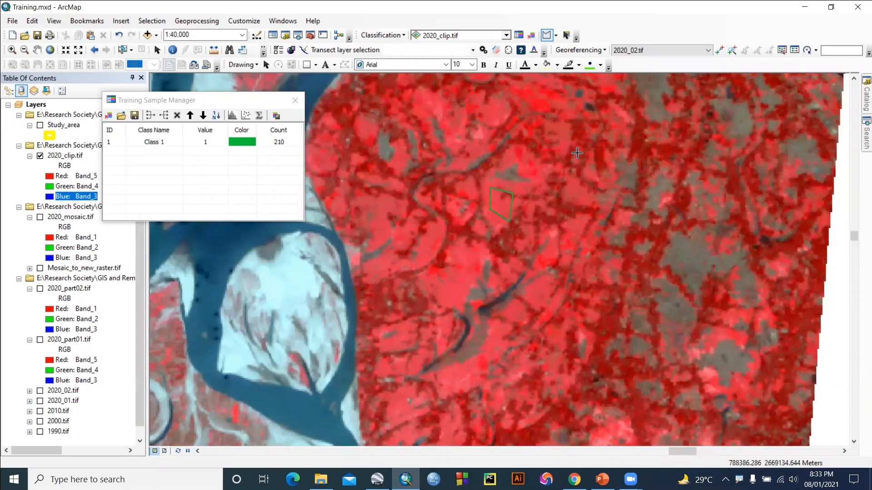
- Draw a second, five-sided polygon training sample on the bright red patch northwest of the first one
{"action": "left_click", "coordinate": [419, 88]}
{"action": "left_click", "coordinate": [412, 102]}
{"action": "left_click", "coordinate": [437, 116]}
{"action": "left_click", "coordinate": [457, 110]}
{"action": "double_click", "coordinate": [456, 89]}
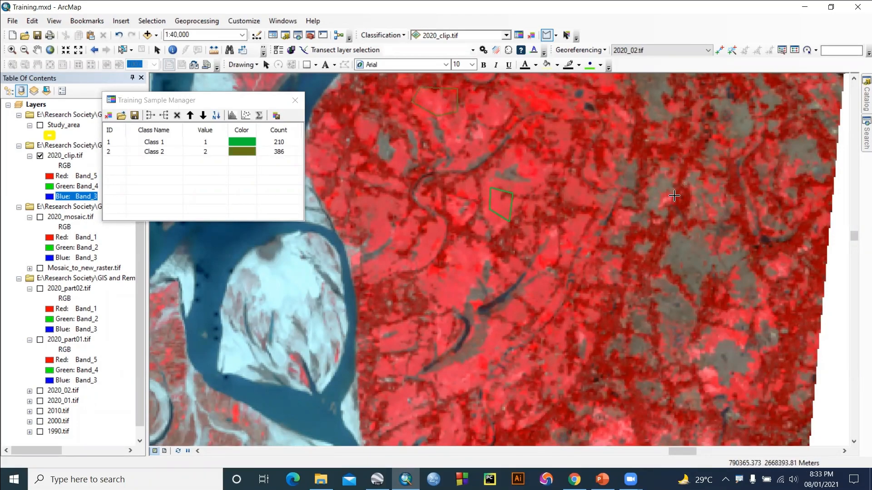
- Draw a third, five-sided polygon training sample over the mixed bright and dark red land beside the river's east bank
{"action": "scroll", "coordinate": [401, 310], "scroll_direction": "up", "scroll_amount": 2}
{"action": "scroll", "coordinate": [401, 310], "scroll_direction": "up", "scroll_amount": 1}
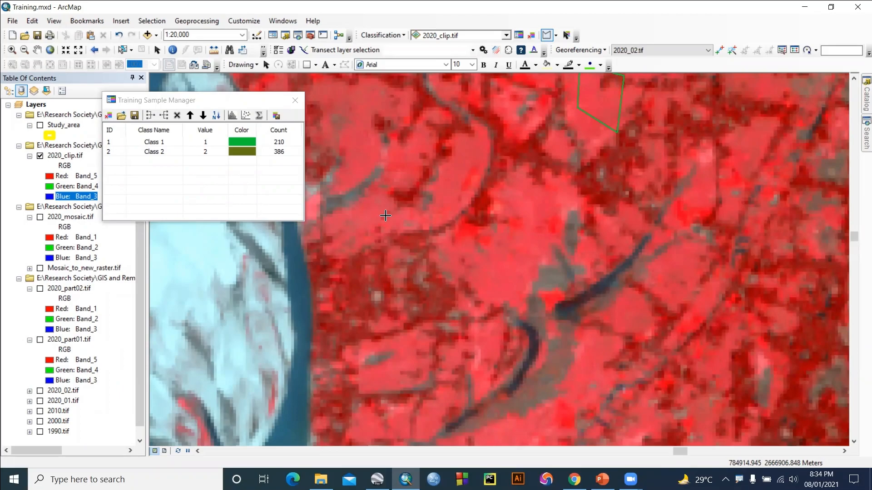
{"action": "left_click", "coordinate": [358, 214]}
{"action": "left_click", "coordinate": [339, 241]}
{"action": "left_click", "coordinate": [366, 292]}
{"action": "left_click", "coordinate": [412, 260]}
{"action": "double_click", "coordinate": [406, 218]}
- Draw a rectangular training sample on the bright red vegetation between the first and third polygon samples
{"action": "left_click", "coordinate": [556, 35]}
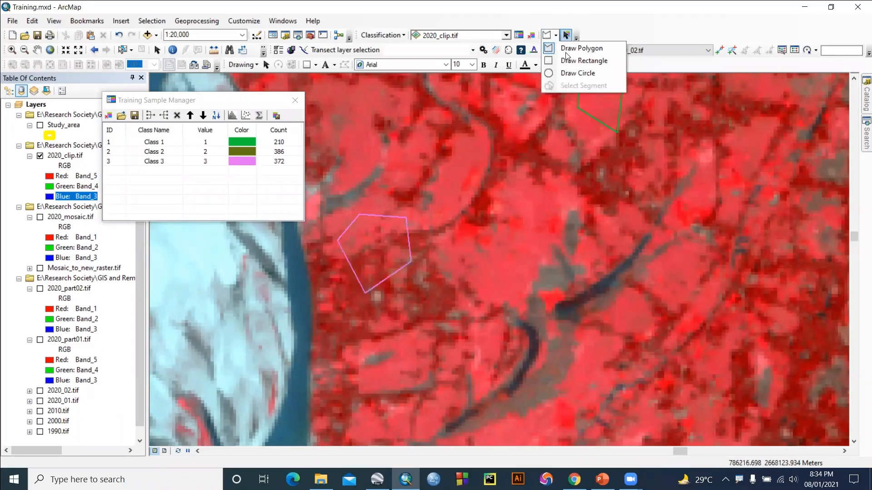
{"action": "left_click", "coordinate": [579, 59]}
{"action": "left_click_drag", "start_coordinate": [509, 193], "coordinate": [544, 233]}
- Draw two rectangular training samples on the dark red land southwest of the narrow river in the western study area
{"action": "scroll", "coordinate": [549, 239], "scroll_direction": "up", "scroll_amount": 5}
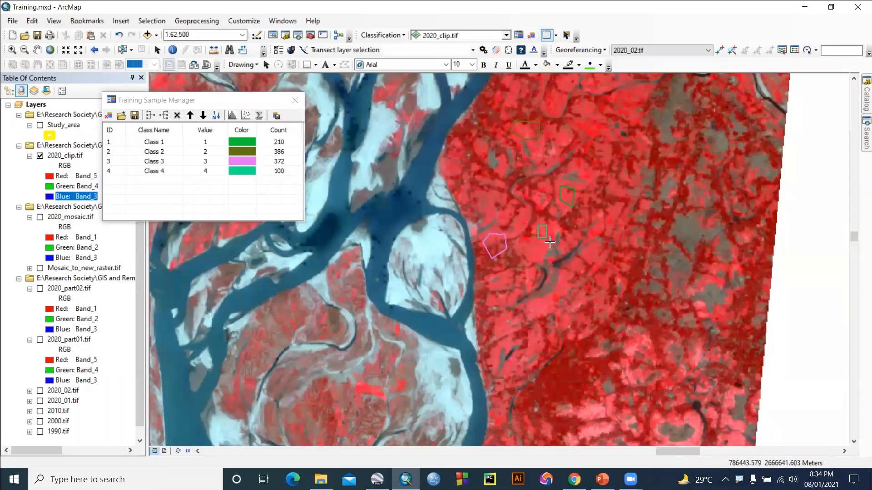
{"action": "scroll", "coordinate": [569, 242], "scroll_direction": "down", "scroll_amount": 2}
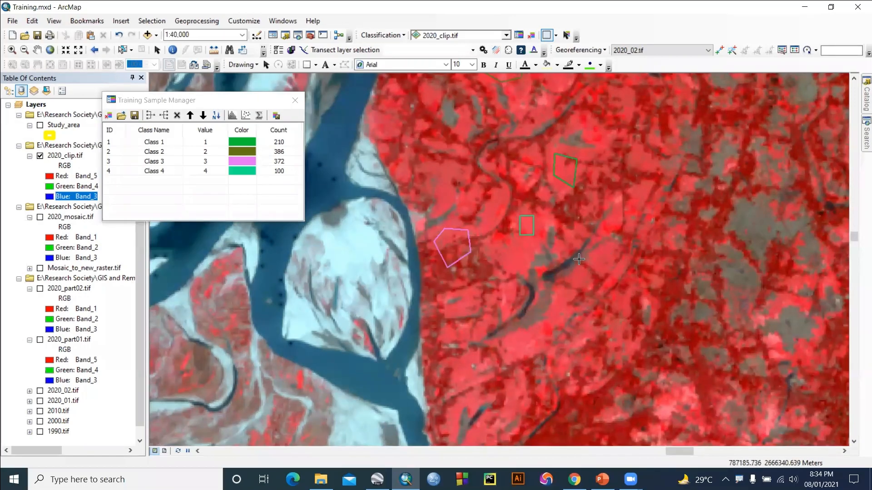
{"action": "scroll", "coordinate": [579, 257], "scroll_direction": "up", "scroll_amount": 1}
{"action": "scroll", "coordinate": [580, 256], "scroll_direction": "down", "scroll_amount": 1}
{"action": "scroll", "coordinate": [580, 257], "scroll_direction": "down", "scroll_amount": 1}
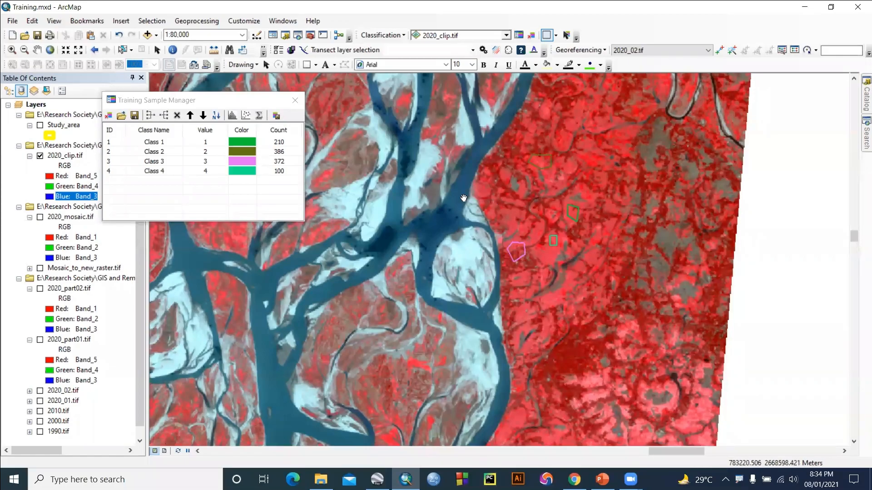
{"action": "left_click_drag", "start_coordinate": [330, 301], "coordinate": [612, 279]}
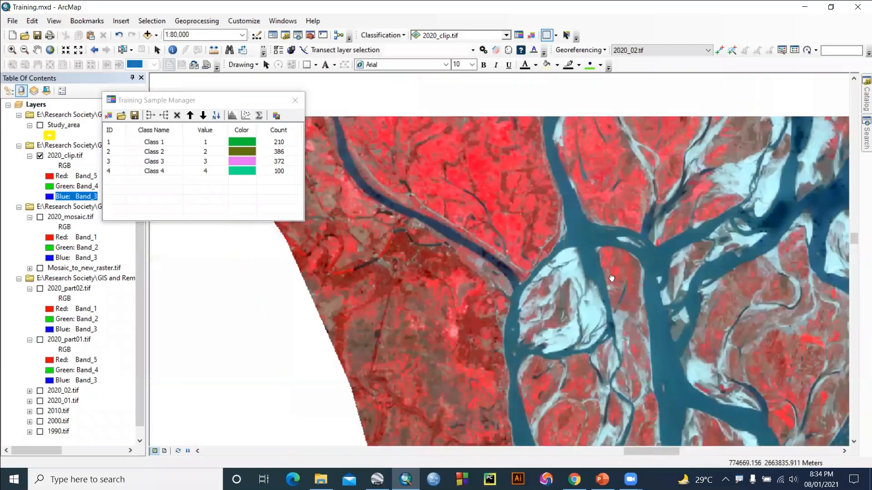
{"action": "scroll", "coordinate": [526, 232], "scroll_direction": "up", "scroll_amount": 4}
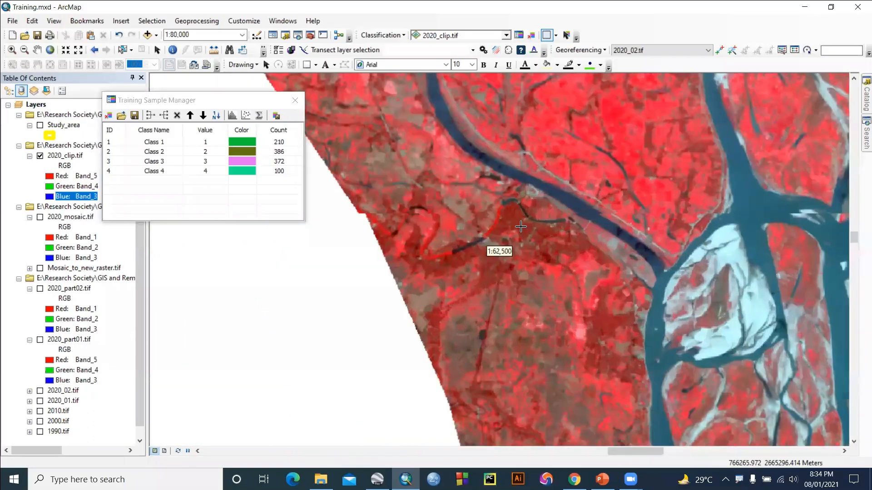
{"action": "scroll", "coordinate": [508, 200], "scroll_direction": "up", "scroll_amount": 1}
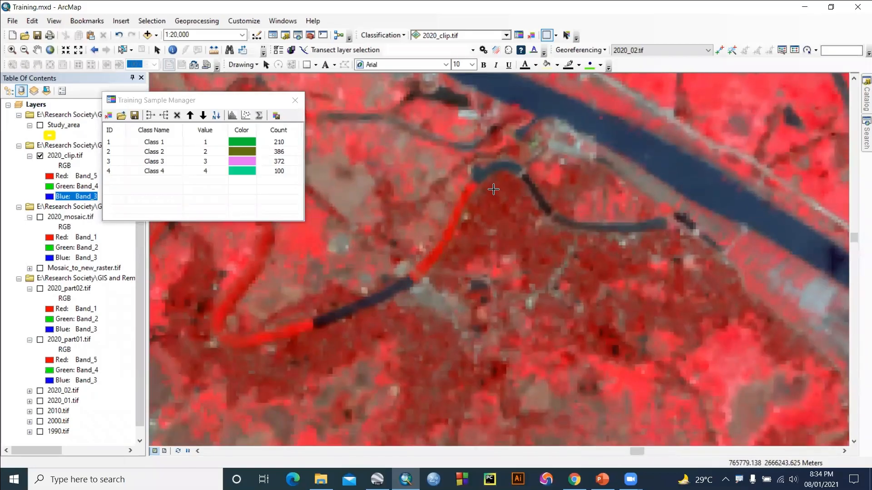
{"action": "left_click_drag", "start_coordinate": [476, 193], "coordinate": [519, 240]}
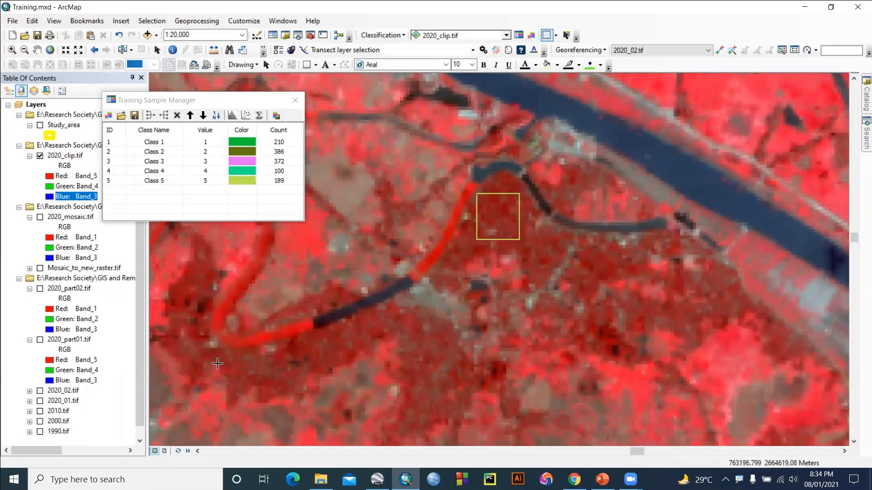
{"action": "left_click_drag", "start_coordinate": [217, 364], "coordinate": [260, 385]}
- Draw two rectangular training samples on the bright red land between the narrow western river and the main channel
{"action": "scroll", "coordinate": [546, 357], "scroll_direction": "down", "scroll_amount": 2}
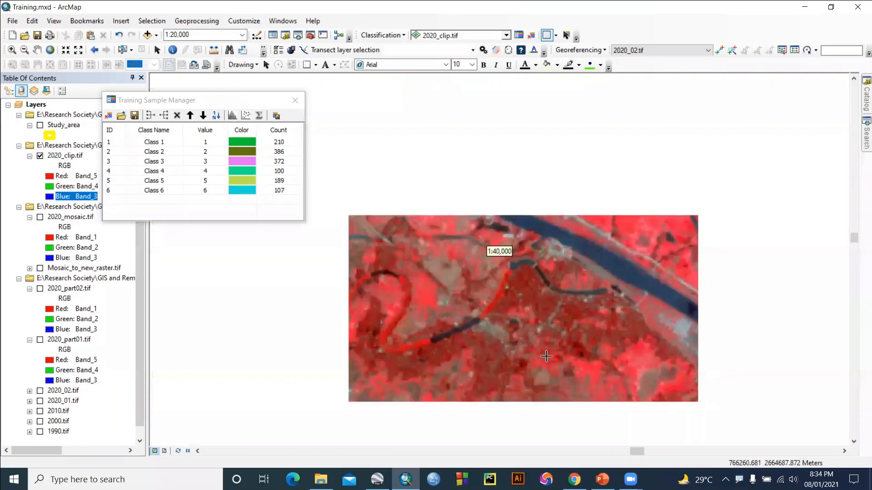
{"action": "left_click_drag", "start_coordinate": [579, 211], "coordinate": [506, 364]}
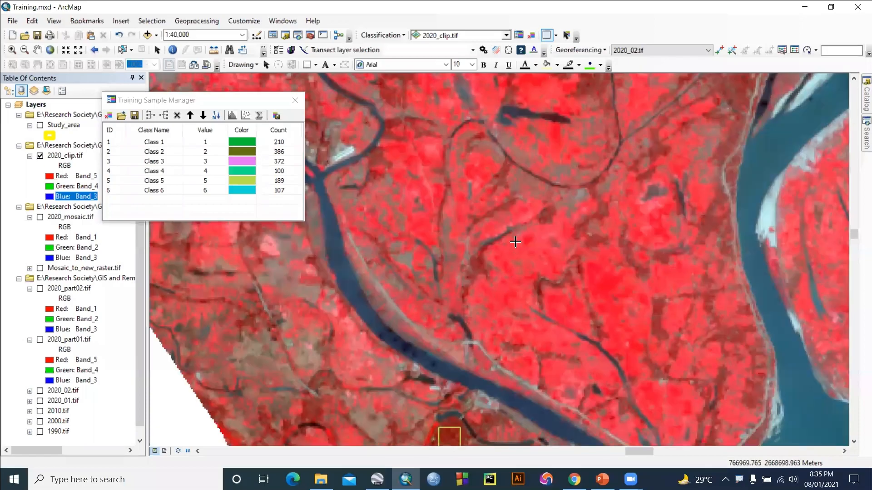
{"action": "left_click_drag", "start_coordinate": [522, 237], "coordinate": [544, 267]}
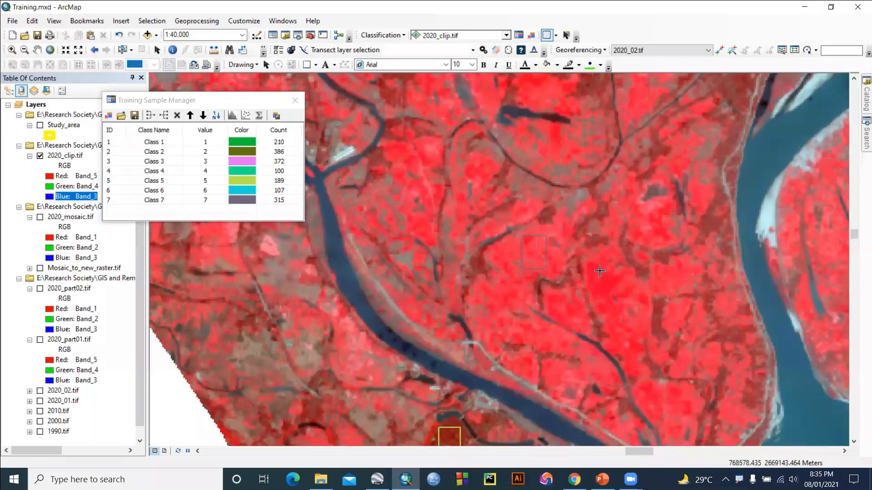
{"action": "left_click_drag", "start_coordinate": [598, 271], "coordinate": [628, 318]}
- Draw two rectangular training samples on the bright red vegetation near the raster's northwestern edge
{"action": "left_click_drag", "start_coordinate": [562, 80], "coordinate": [612, 374]}
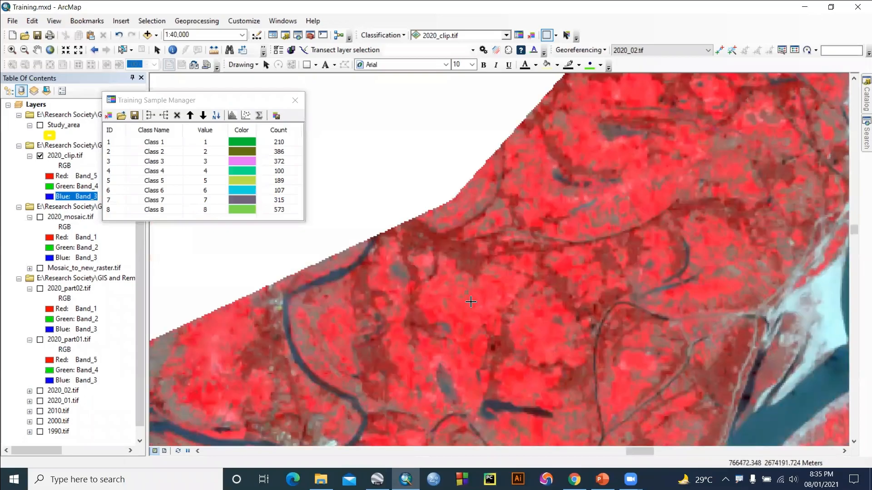
{"action": "left_click_drag", "start_coordinate": [464, 291], "coordinate": [487, 321]}
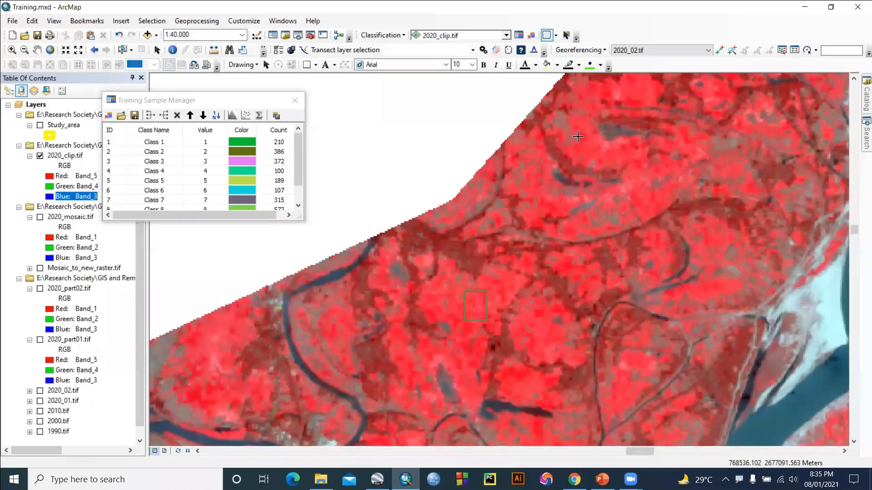
{"action": "left_click_drag", "start_coordinate": [580, 135], "coordinate": [601, 161]}
- Draw two small rectangular training samples on the red land east of the curved sandy channel
{"action": "left_click_drag", "start_coordinate": [688, 257], "coordinate": [497, 275]}
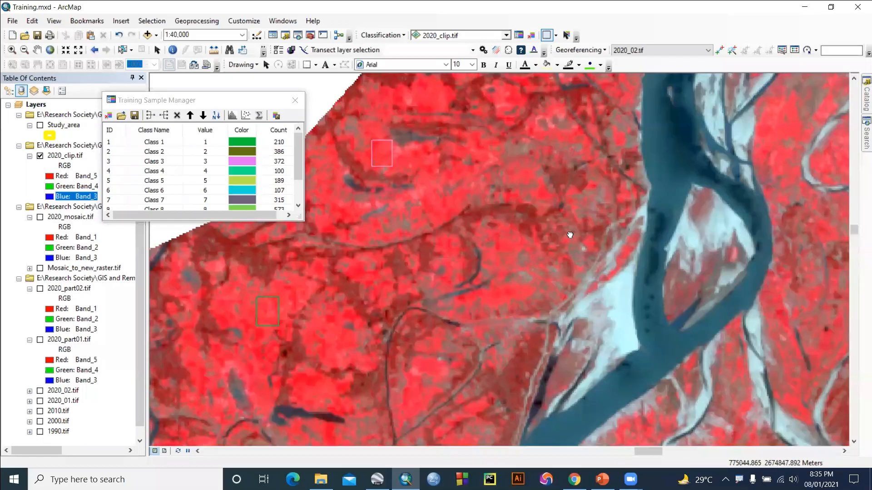
{"action": "scroll", "coordinate": [570, 235], "scroll_direction": "up", "scroll_amount": 4}
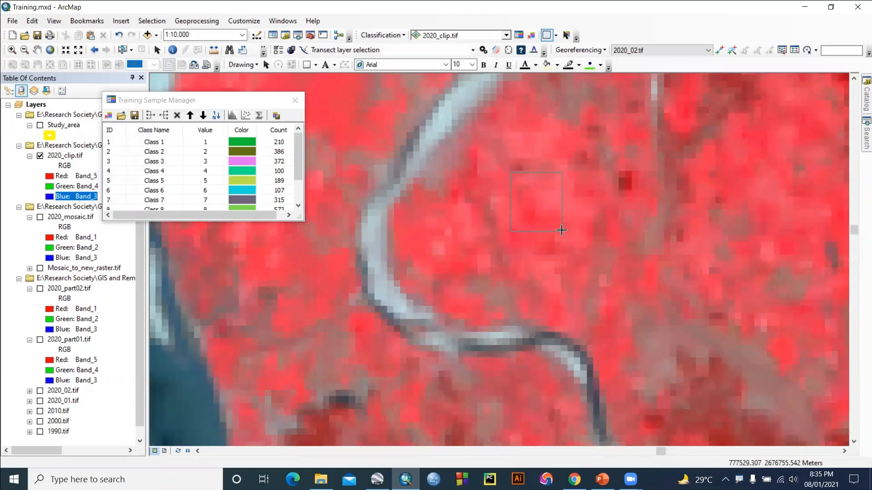
{"action": "left_click_drag", "start_coordinate": [562, 230], "coordinate": [561, 230]}
{"action": "left_click_drag", "start_coordinate": [736, 144], "coordinate": [769, 203]}
- Draw two small rectangular training samples on the red river island farther north
{"action": "scroll", "coordinate": [541, 226], "scroll_direction": "down", "scroll_amount": 1}
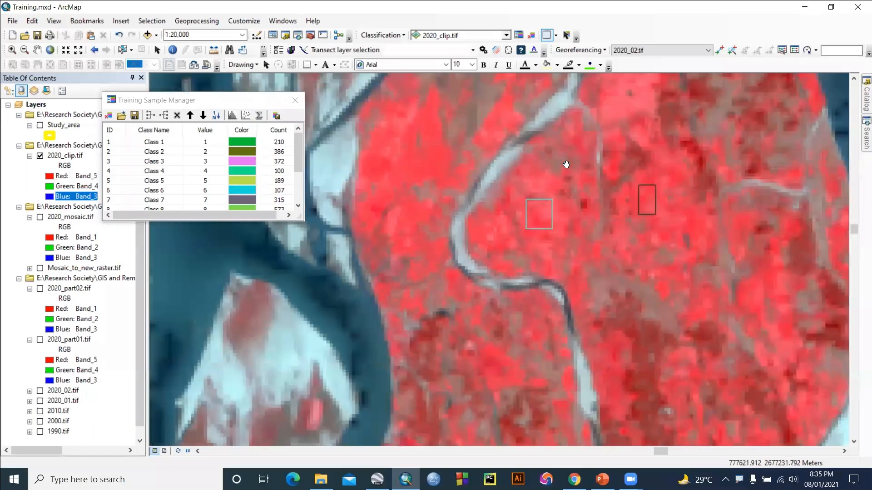
{"action": "left_click_drag", "start_coordinate": [583, 126], "coordinate": [608, 319]}
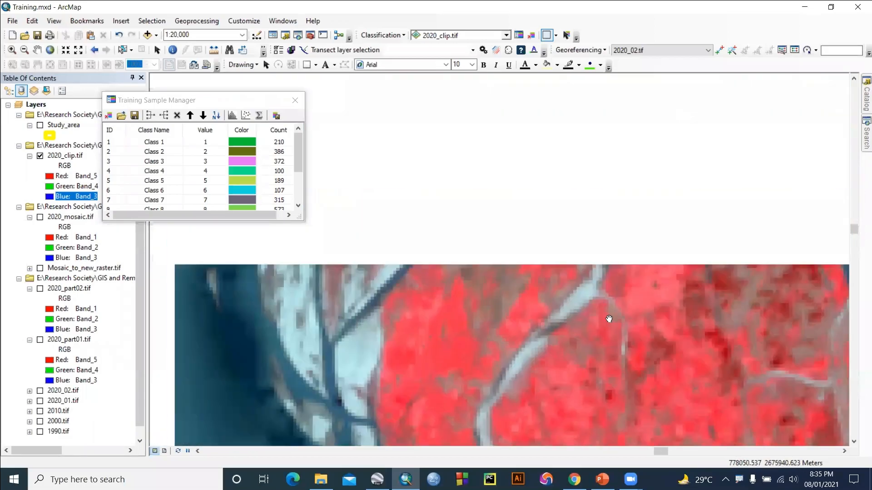
{"action": "left_click_drag", "start_coordinate": [659, 84], "coordinate": [553, 375]}
{"action": "left_click_drag", "start_coordinate": [603, 292], "coordinate": [499, 171]}
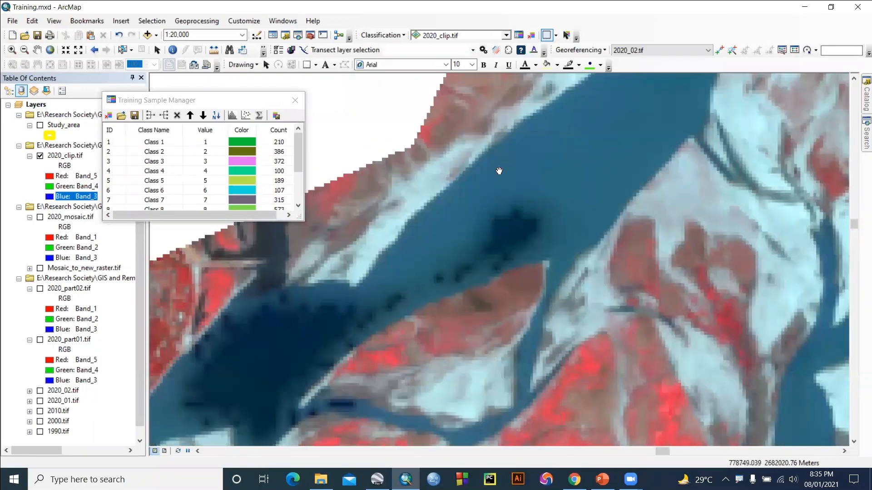
{"action": "left_click_drag", "start_coordinate": [556, 320], "coordinate": [557, 185]}
{"action": "scroll", "coordinate": [480, 224], "scroll_direction": "up", "scroll_amount": 1}
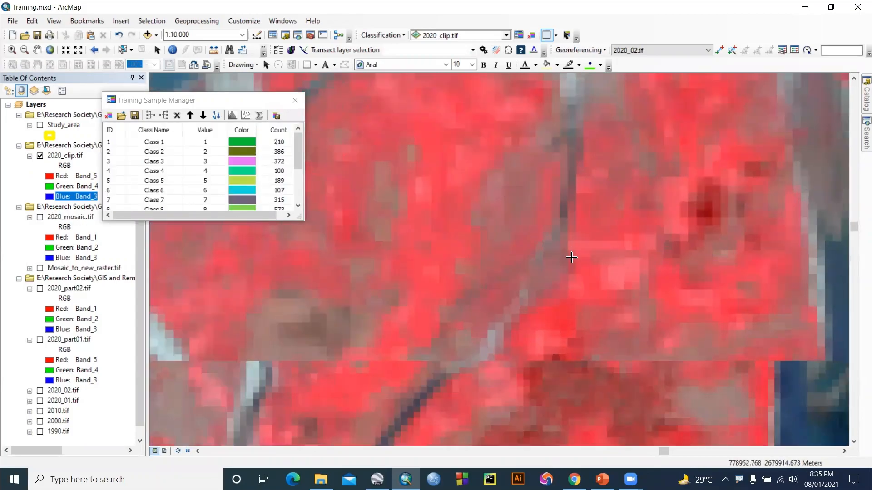
{"action": "scroll", "coordinate": [571, 257], "scroll_direction": "up", "scroll_amount": 1}
{"action": "left_click_drag", "start_coordinate": [599, 189], "coordinate": [652, 259]}
- Draw five more rectangular training samples, four on the red land west of the main channel and one across it to the east
{"action": "scroll", "coordinate": [653, 258], "scroll_direction": "down", "scroll_amount": 3}
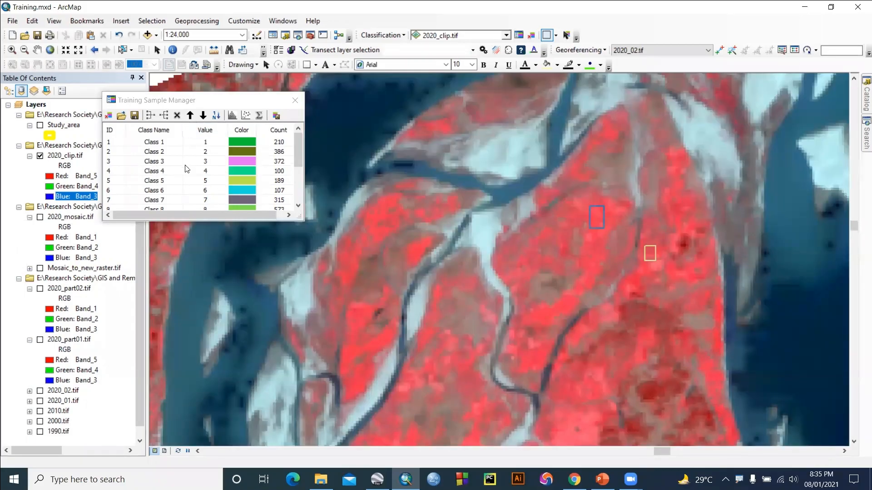
{"action": "scroll", "coordinate": [184, 172], "scroll_direction": "down", "scroll_amount": 3}
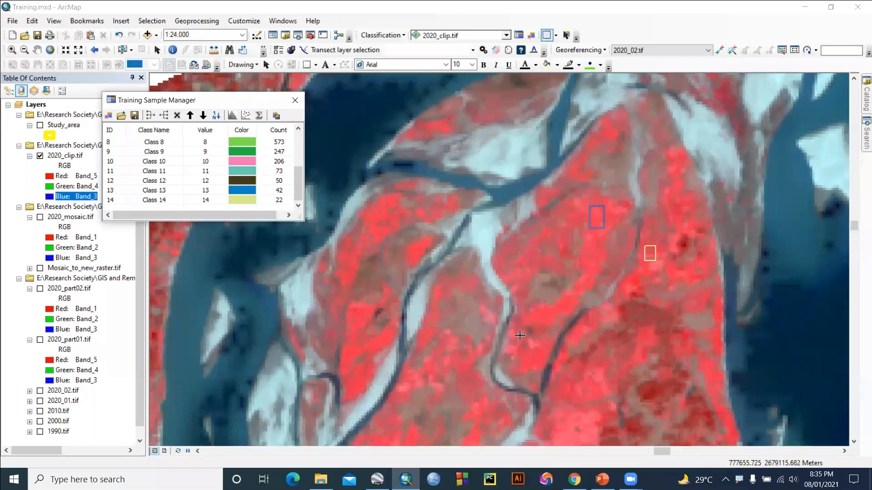
{"action": "left_click_drag", "start_coordinate": [494, 420], "coordinate": [547, 98]}
{"action": "left_click_drag", "start_coordinate": [570, 307], "coordinate": [599, 101]}
{"action": "left_click_drag", "start_coordinate": [513, 393], "coordinate": [628, 118]}
{"action": "left_click_drag", "start_coordinate": [482, 361], "coordinate": [645, 206]}
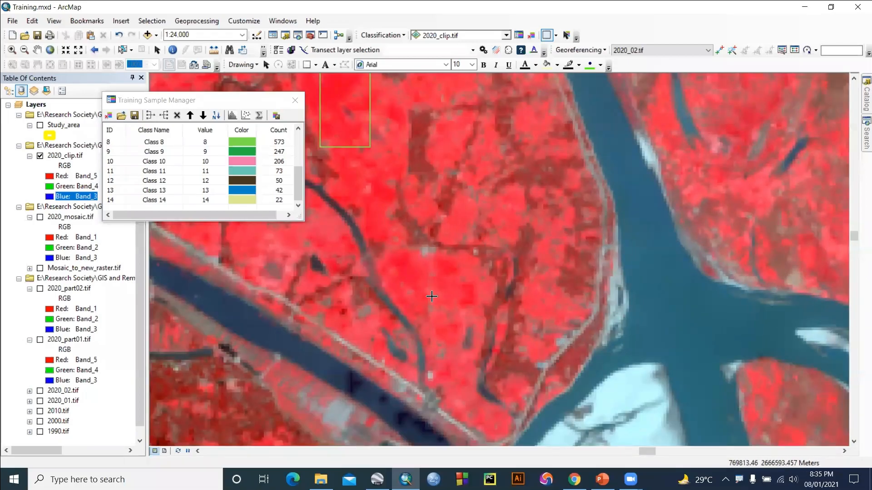
{"action": "left_click_drag", "start_coordinate": [439, 118], "coordinate": [463, 150]}
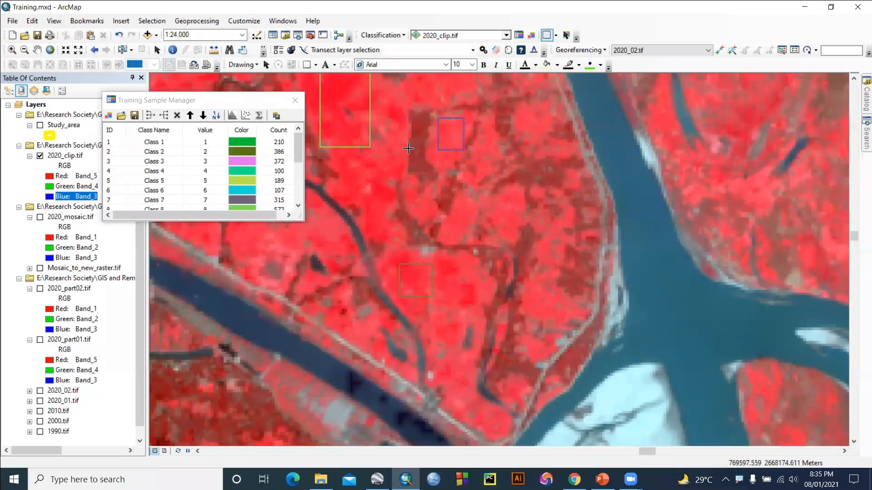
{"action": "left_click_drag", "start_coordinate": [404, 136], "coordinate": [424, 166]}
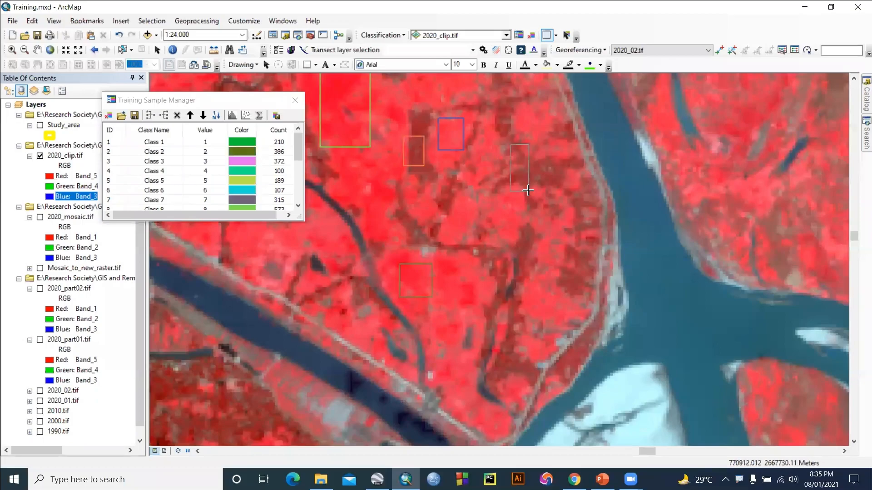
{"action": "left_click_drag", "start_coordinate": [715, 106], "coordinate": [733, 138]}
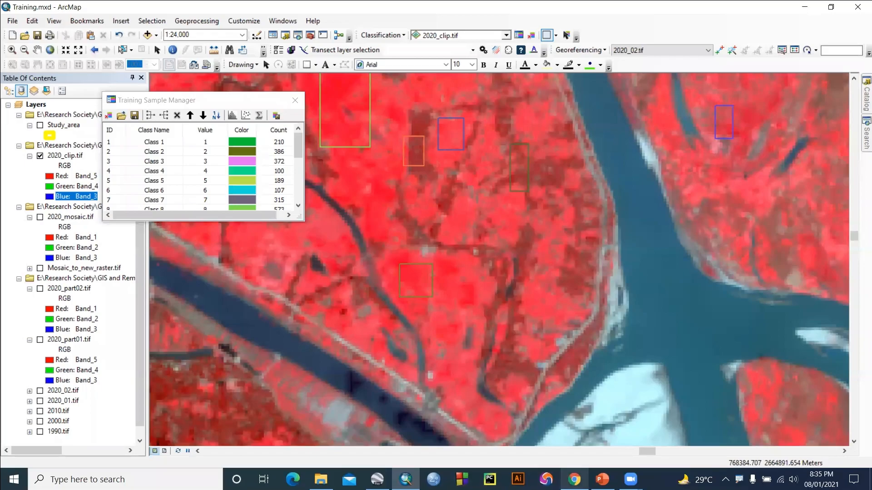
- Switch to PowerPoint and check the class merging shown on the Supervised Classification slide
{"action": "mouse_move", "coordinate": [602, 479]}
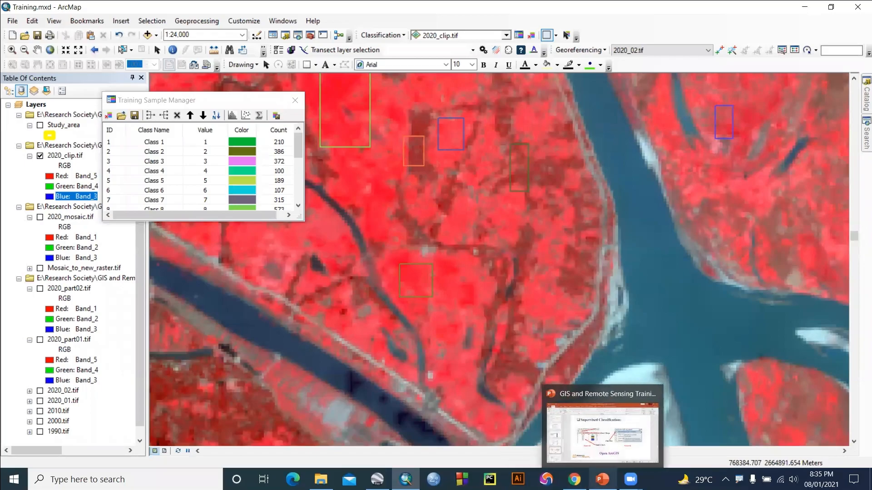
{"action": "left_click", "coordinate": [602, 431]}
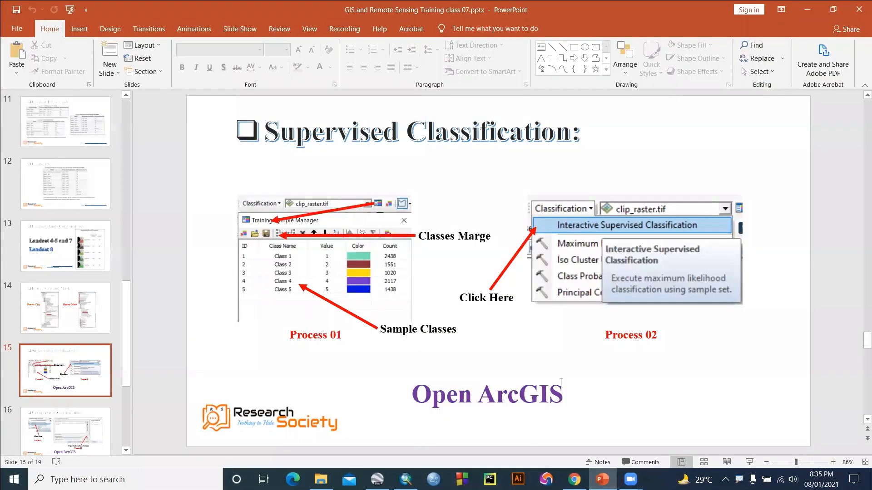
- Review the Supervised Classification, Raster to Polygon, Smooth Polygon and Landsat Bands Combinations slides, and switch to ArcMap
{"action": "scroll", "coordinate": [560, 381], "scroll_direction": "down", "scroll_amount": 1}
{"action": "scroll", "coordinate": [561, 382], "scroll_direction": "down", "scroll_amount": 1}
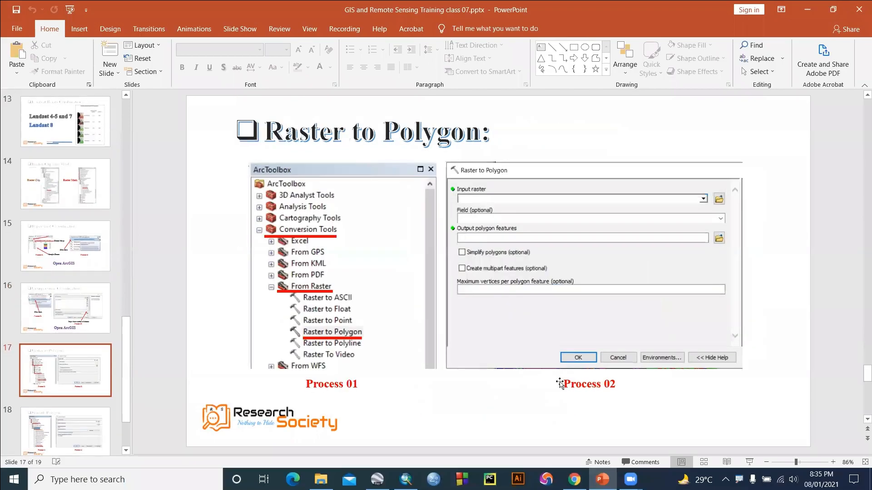
{"action": "scroll", "coordinate": [561, 382], "scroll_direction": "up", "scroll_amount": 2}
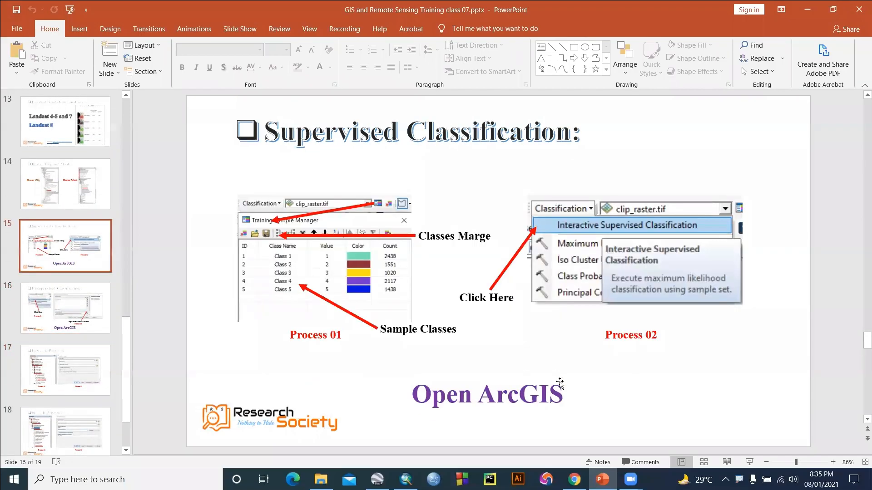
{"action": "scroll", "coordinate": [589, 348], "scroll_direction": "down", "scroll_amount": 3}
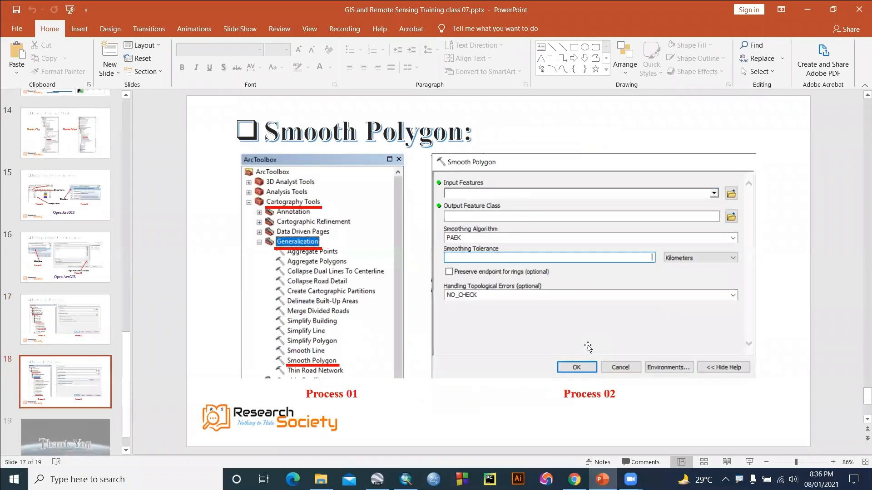
{"action": "scroll", "coordinate": [588, 347], "scroll_direction": "down", "scroll_amount": 1}
{"action": "scroll", "coordinate": [588, 346], "scroll_direction": "up", "scroll_amount": 6}
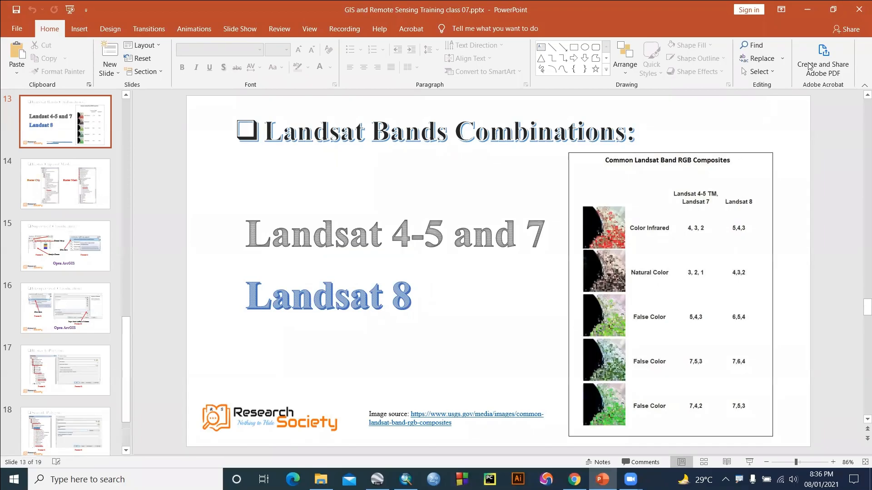
{"action": "left_click", "coordinate": [810, 8]}
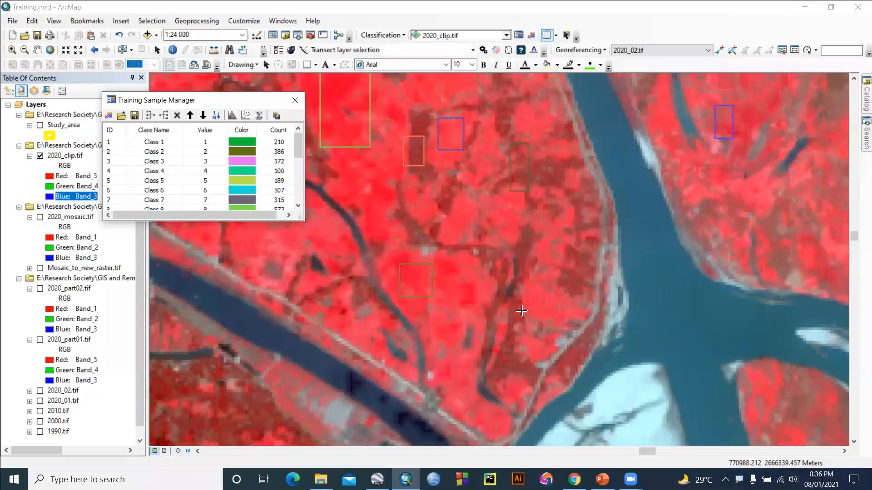
- Draw a rectangular vegetation training sample on the dark red area near the western edge of 2020_clip.tif
{"action": "left_click", "coordinate": [532, 286]}
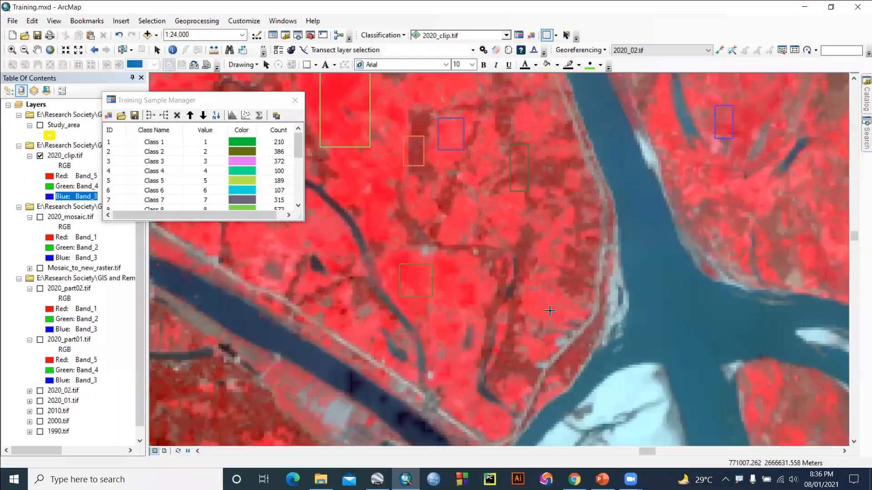
{"action": "left_click_drag", "start_coordinate": [550, 311], "coordinate": [550, 312]}
{"action": "scroll", "coordinate": [539, 314], "scroll_direction": "down", "scroll_amount": 3}
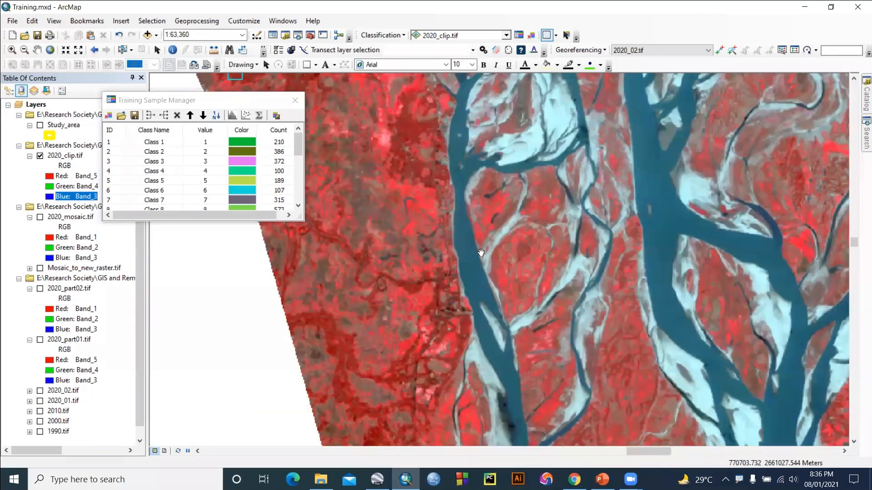
{"action": "scroll", "coordinate": [336, 326], "scroll_direction": "up", "scroll_amount": 3}
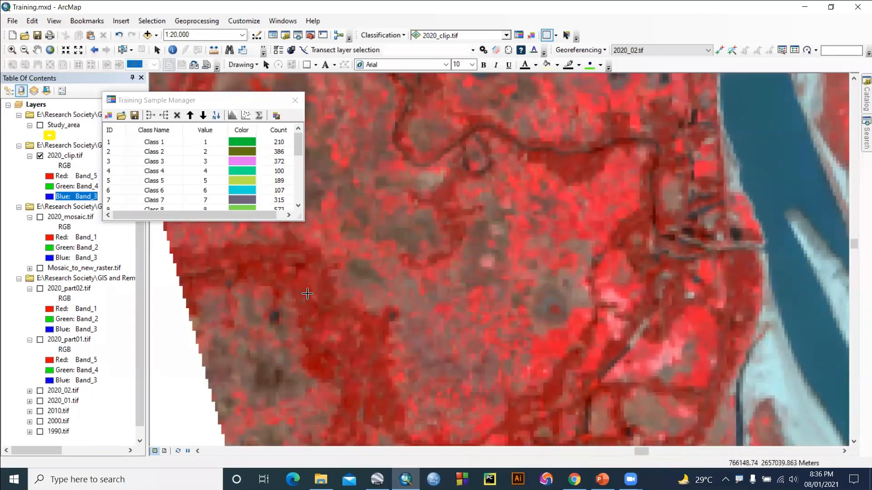
{"action": "left_click_drag", "start_coordinate": [307, 294], "coordinate": [335, 336]}
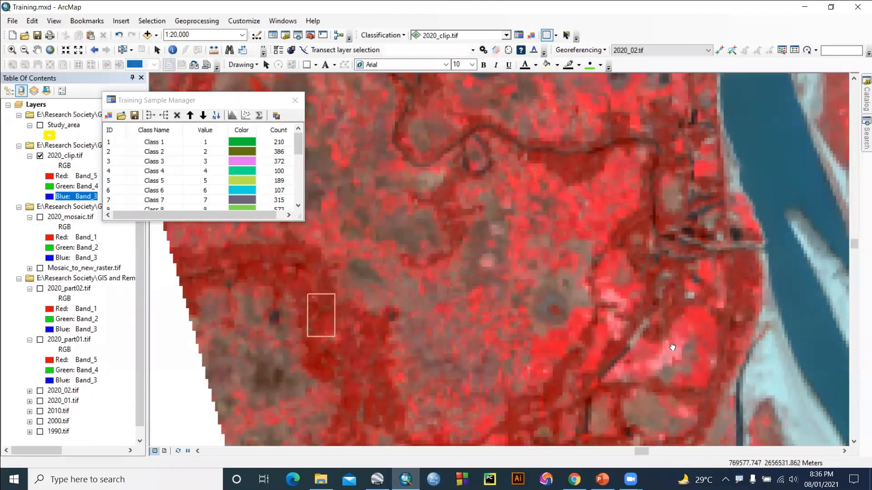
- Draw one vegetation sample on the bright red patch west of the river and a tiny one on the red land east of it
{"action": "left_click_drag", "start_coordinate": [673, 348], "coordinate": [486, 287]}
{"action": "left_click_drag", "start_coordinate": [488, 249], "coordinate": [510, 276]}
{"action": "left_click_drag", "start_coordinate": [671, 304], "coordinate": [554, 288]}
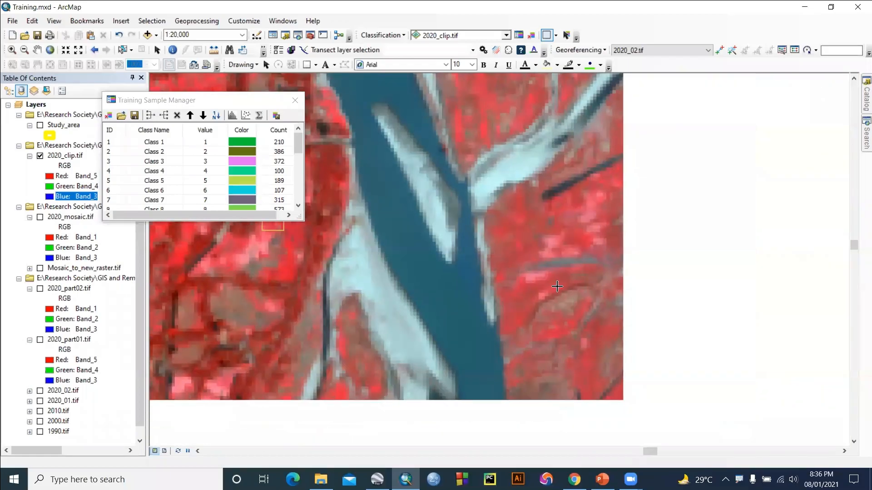
{"action": "scroll", "coordinate": [611, 286], "scroll_direction": "up", "scroll_amount": 4}
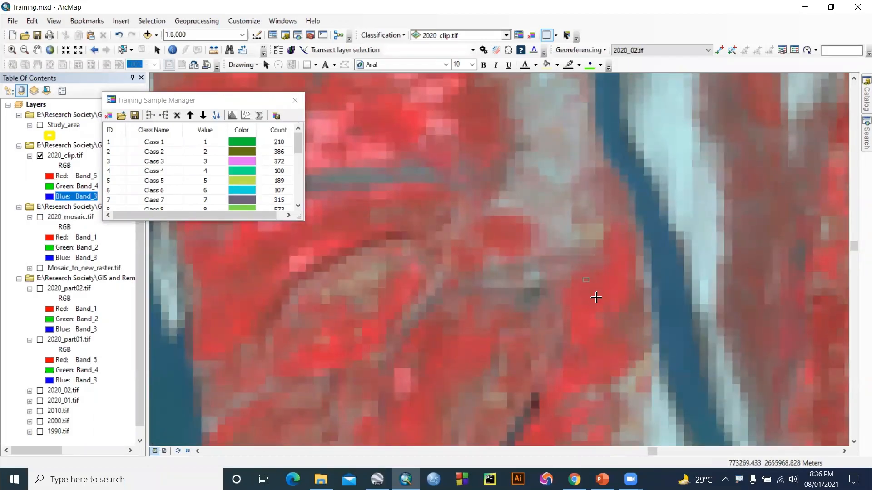
{"action": "scroll", "coordinate": [599, 331], "scroll_direction": "down", "scroll_amount": 5}
{"action": "scroll", "coordinate": [599, 331], "scroll_direction": "down", "scroll_amount": 1}
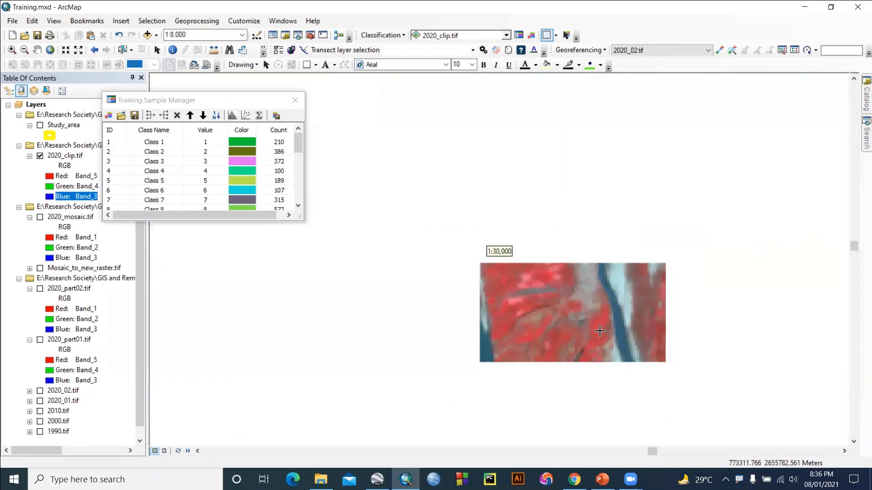
- Draw vegetation samples on the bright red strip beside the narrow dark channel and on the red land across the blue channel
{"action": "left_click_drag", "start_coordinate": [612, 365], "coordinate": [509, 267]}
{"action": "left_click_drag", "start_coordinate": [690, 264], "coordinate": [648, 218]}
{"action": "scroll", "coordinate": [506, 244], "scroll_direction": "up", "scroll_amount": 3}
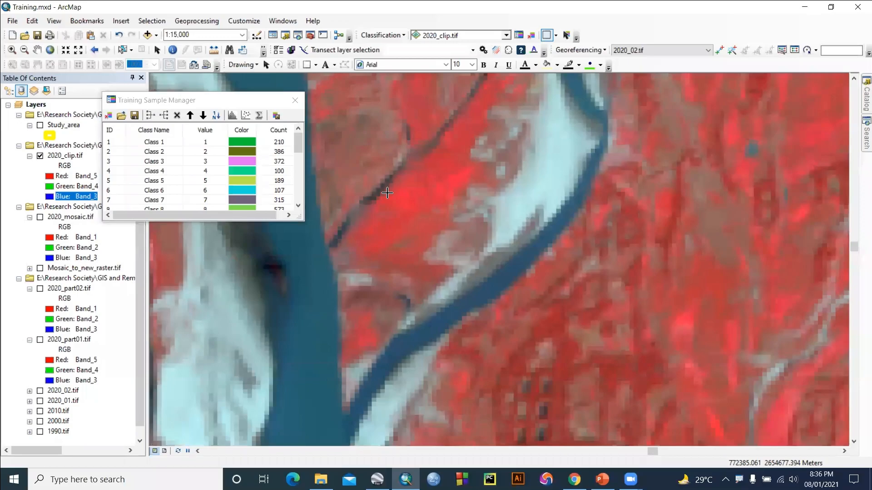
{"action": "left_click_drag", "start_coordinate": [387, 193], "coordinate": [417, 222]}
{"action": "left_click_drag", "start_coordinate": [667, 295], "coordinate": [685, 322]}
- Draw four more rectangular vegetation samples across the large red island between the two main river channels
{"action": "left_click_drag", "start_coordinate": [762, 261], "coordinate": [396, 295]}
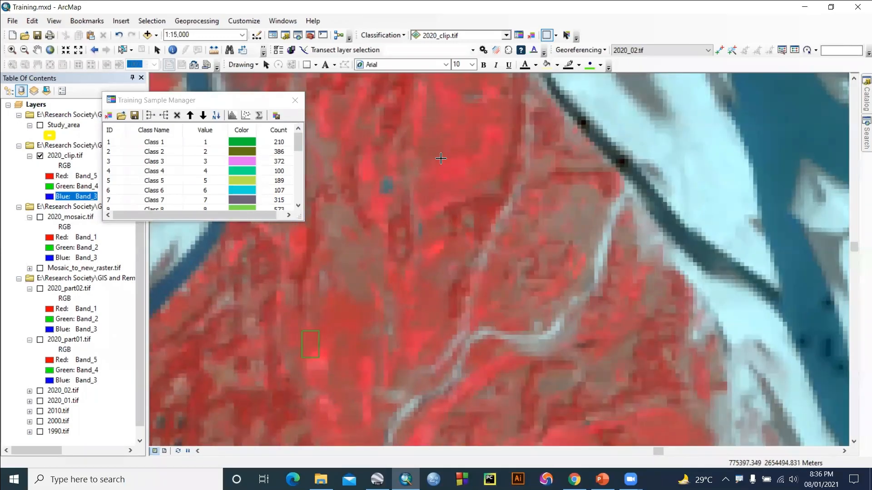
{"action": "left_click_drag", "start_coordinate": [440, 156], "coordinate": [462, 176]}
{"action": "left_click_drag", "start_coordinate": [404, 331], "coordinate": [423, 348]}
{"action": "scroll", "coordinate": [600, 346], "scroll_direction": "down", "scroll_amount": 2}
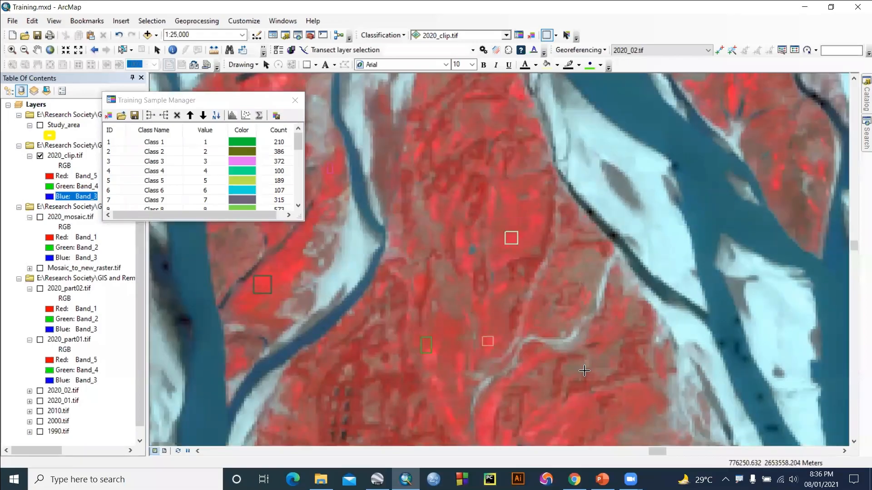
{"action": "left_click_drag", "start_coordinate": [585, 381], "coordinate": [584, 192]}
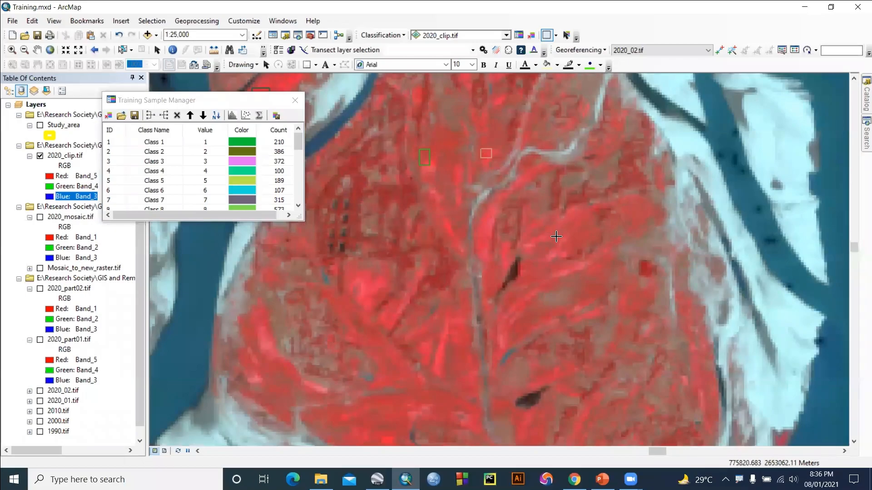
{"action": "left_click_drag", "start_coordinate": [546, 227], "coordinate": [567, 247]}
{"action": "scroll", "coordinate": [466, 371], "scroll_direction": "down", "scroll_amount": 2}
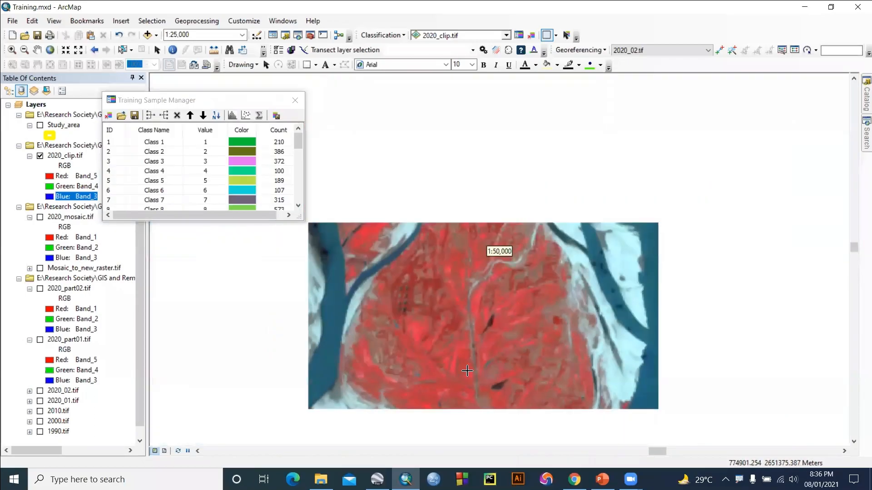
{"action": "scroll", "coordinate": [189, 193], "scroll_direction": "down", "scroll_amount": 1}
- Select training sample classes 1 through 30 and merge them into a single class
{"action": "left_click", "coordinate": [168, 173]}
{"action": "scroll", "coordinate": [164, 171], "scroll_direction": "down", "scroll_amount": 6}
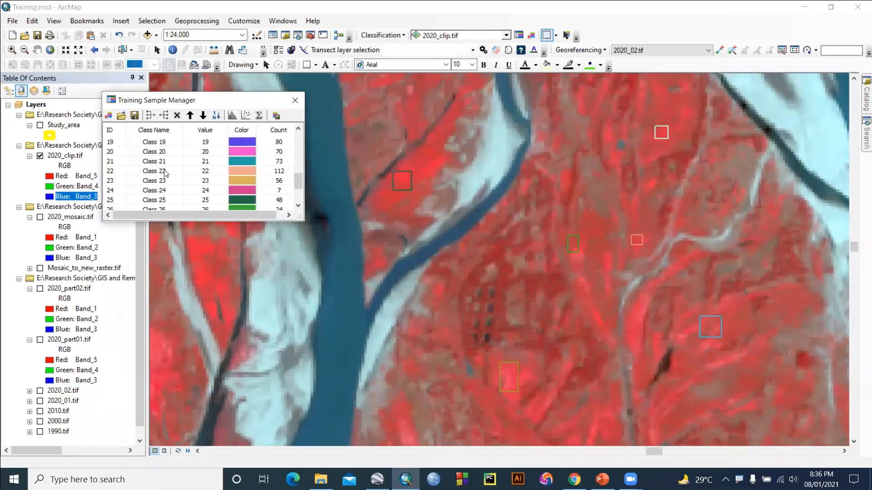
{"action": "scroll", "coordinate": [165, 173], "scroll_direction": "down", "scroll_amount": 2}
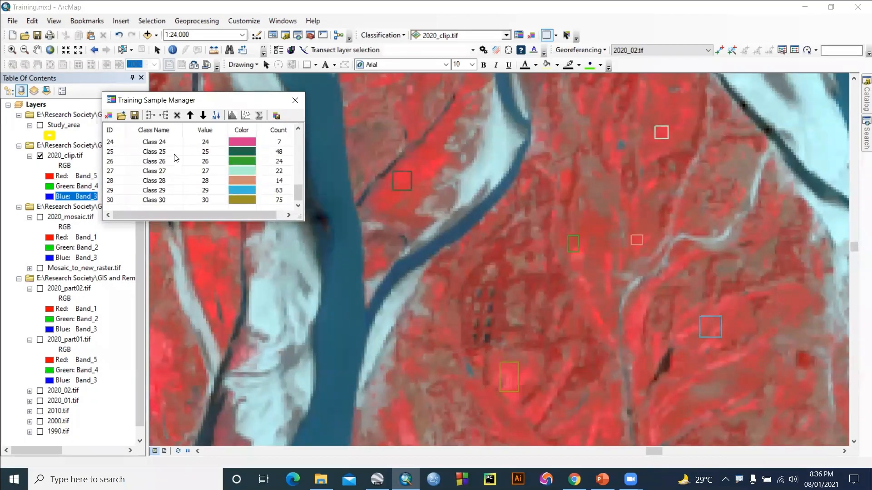
{"action": "scroll", "coordinate": [176, 158], "scroll_direction": "up", "scroll_amount": 8}
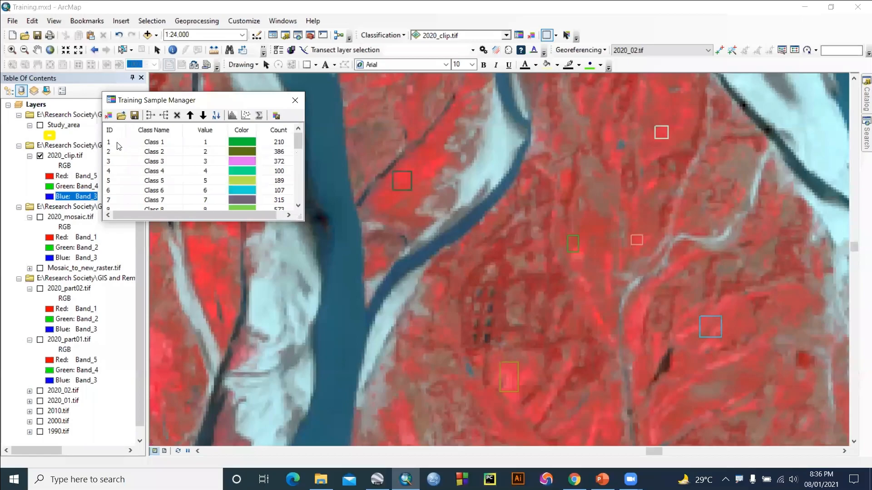
{"action": "left_click", "coordinate": [109, 144]}
{"action": "scroll", "coordinate": [125, 159], "scroll_direction": "down", "scroll_amount": 8}
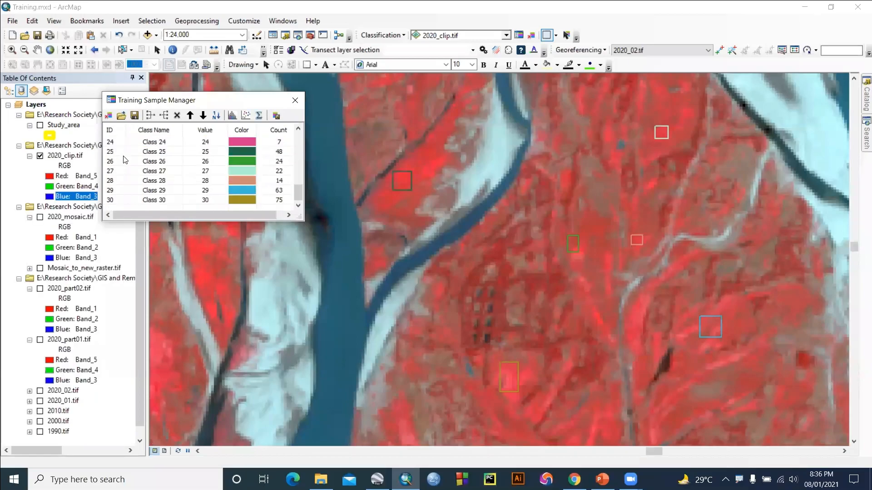
{"action": "left_click", "coordinate": [112, 200], "text": "shift"}
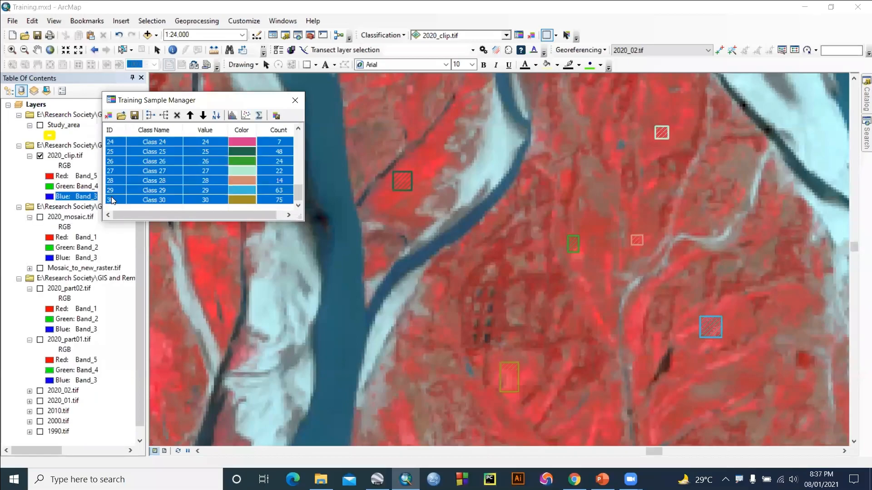
{"action": "scroll", "coordinate": [180, 196], "scroll_direction": "up", "scroll_amount": 8}
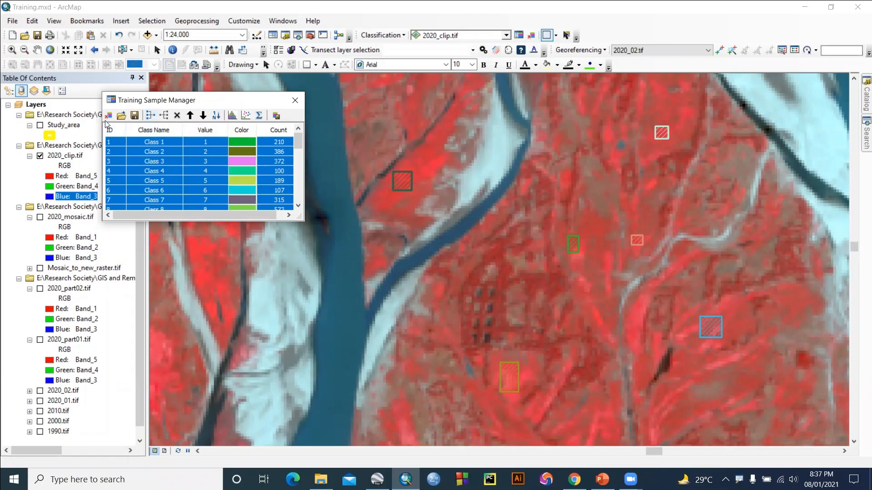
- Rename the merged training class as Vegetation
{"action": "left_click", "coordinate": [155, 143]}
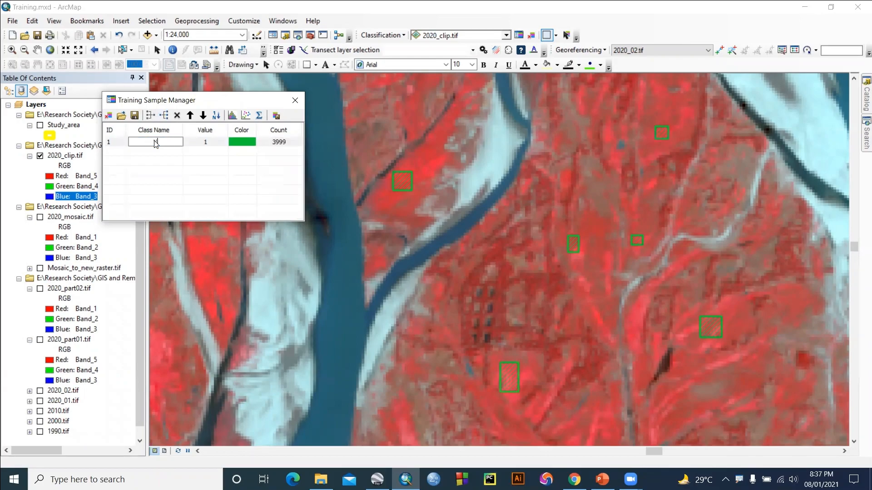
{"action": "type", "text": "Vegetation"}
{"action": "key", "text": "Return"}
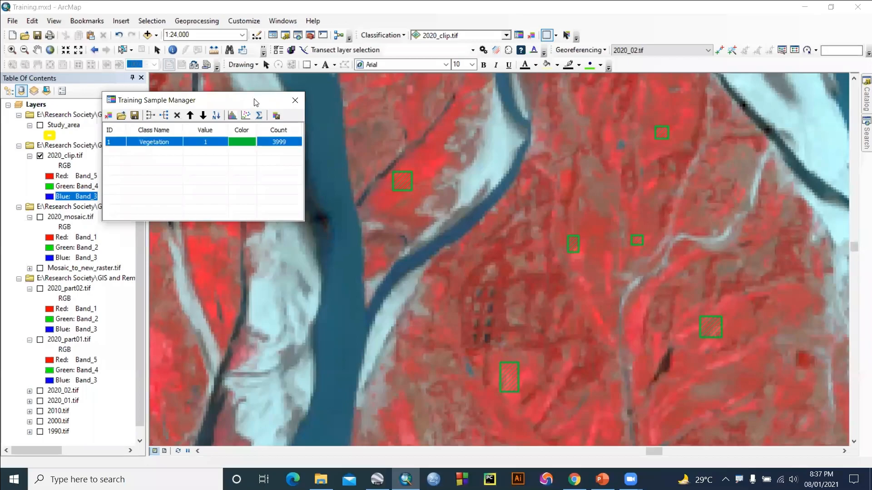
- Draw two rectangular water samples in the western river, one at its southern bend and one just upstream
{"action": "scroll", "coordinate": [524, 301], "scroll_direction": "up", "scroll_amount": 2}
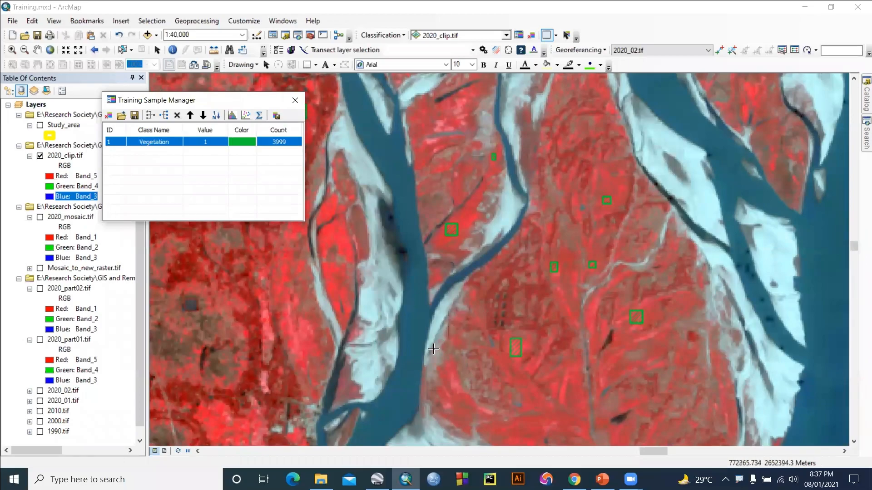
{"action": "left_click_drag", "start_coordinate": [407, 346], "coordinate": [483, 272]}
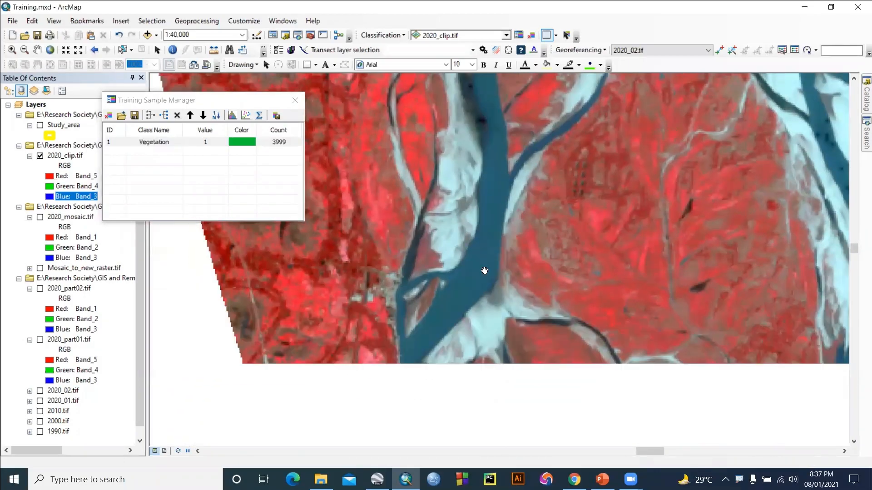
{"action": "scroll", "coordinate": [482, 283], "scroll_direction": "up", "scroll_amount": 5}
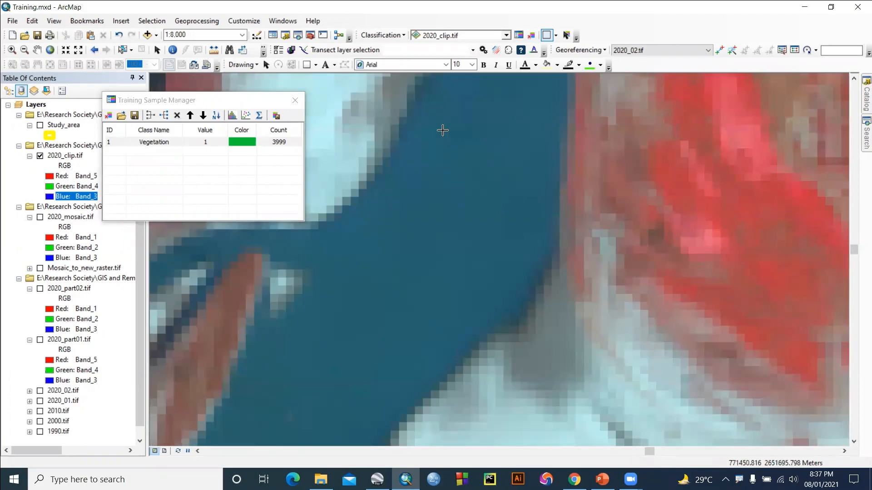
{"action": "mouse_move", "coordinate": [423, 137]}
{"action": "left_mouse_down"}
{"action": "mouse_move", "coordinate": [469, 189]}
{"action": "mouse_move", "coordinate": [493, 242]}
{"action": "left_mouse_up"}
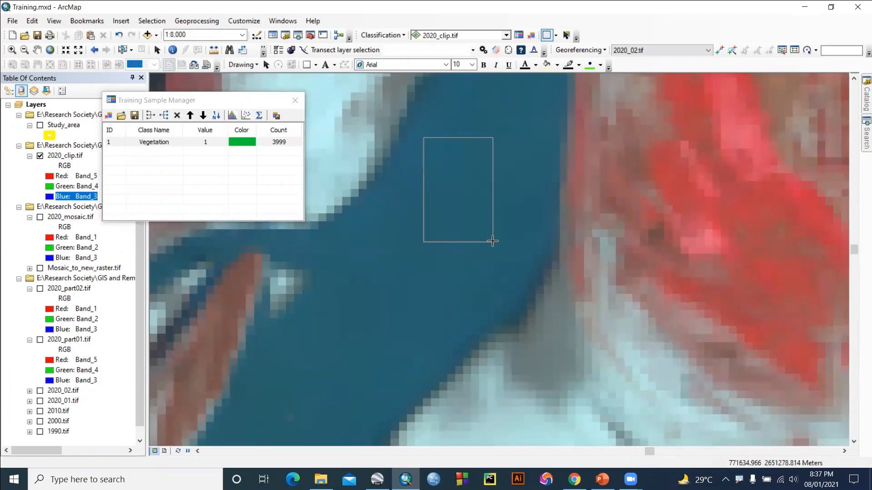
{"action": "scroll", "coordinate": [514, 289], "scroll_direction": "down", "scroll_amount": 5}
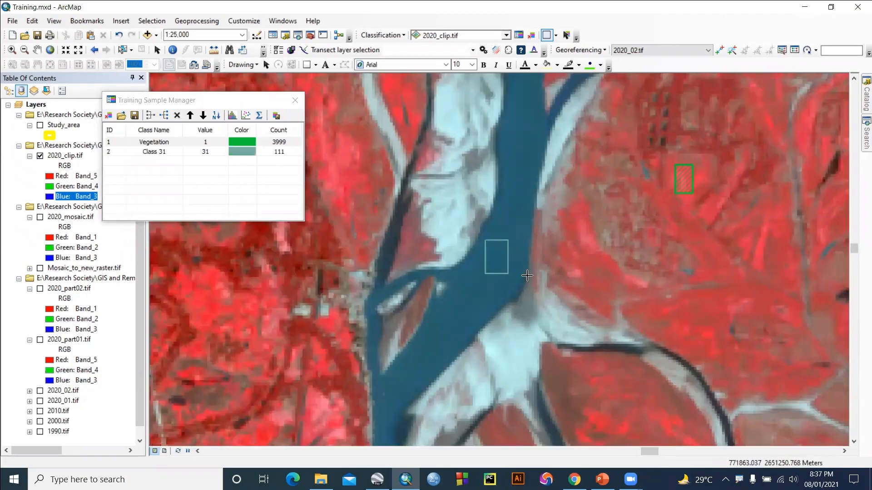
{"action": "left_click_drag", "start_coordinate": [538, 182], "coordinate": [581, 313]}
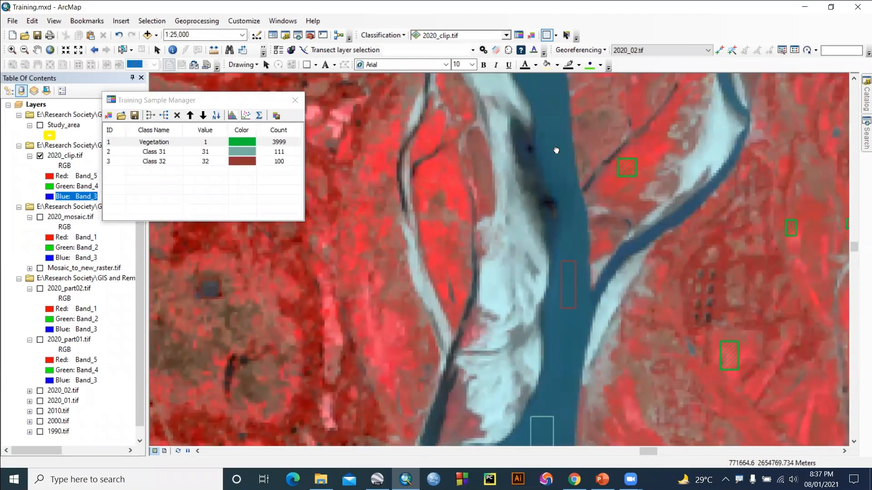
- Draw two more rectangular water samples farther north along the same western river channel
{"action": "left_click_drag", "start_coordinate": [557, 150], "coordinate": [575, 262]}
{"action": "left_click_drag", "start_coordinate": [554, 185], "coordinate": [578, 227]}
{"action": "left_click_drag", "start_coordinate": [520, 142], "coordinate": [572, 249]}
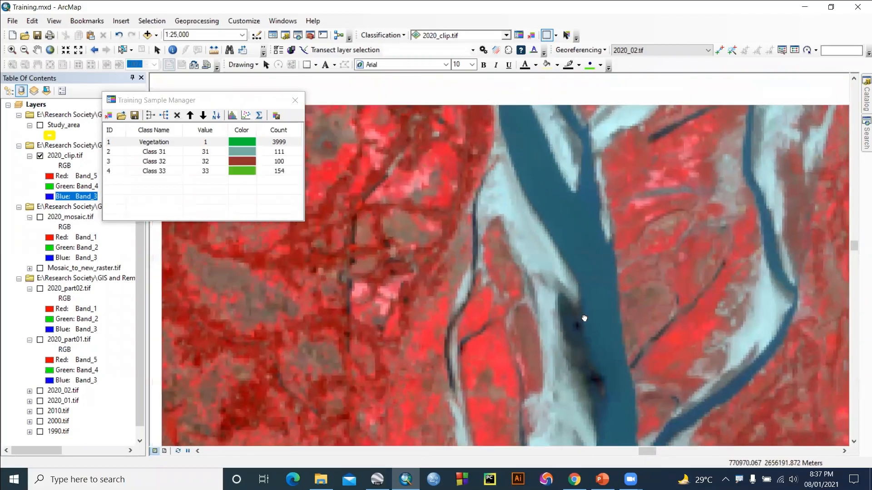
{"action": "left_click_drag", "start_coordinate": [535, 162], "coordinate": [572, 217]}
- Draw one water sample in the northern part of the western river and another in the wide channel to the east
{"action": "left_click_drag", "start_coordinate": [545, 128], "coordinate": [609, 370]}
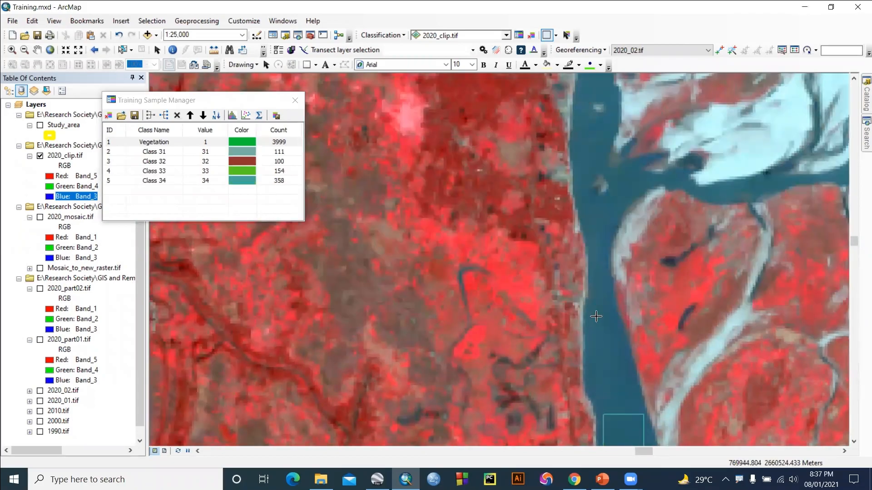
{"action": "left_click_drag", "start_coordinate": [591, 298], "coordinate": [612, 344]}
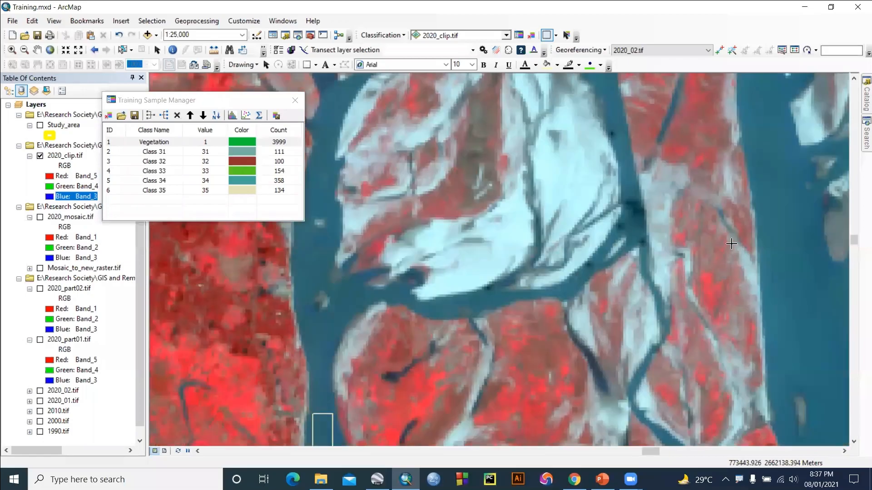
{"action": "left_click_drag", "start_coordinate": [765, 203], "coordinate": [799, 287]}
{"action": "scroll", "coordinate": [608, 321], "scroll_direction": "up", "scroll_amount": 1}
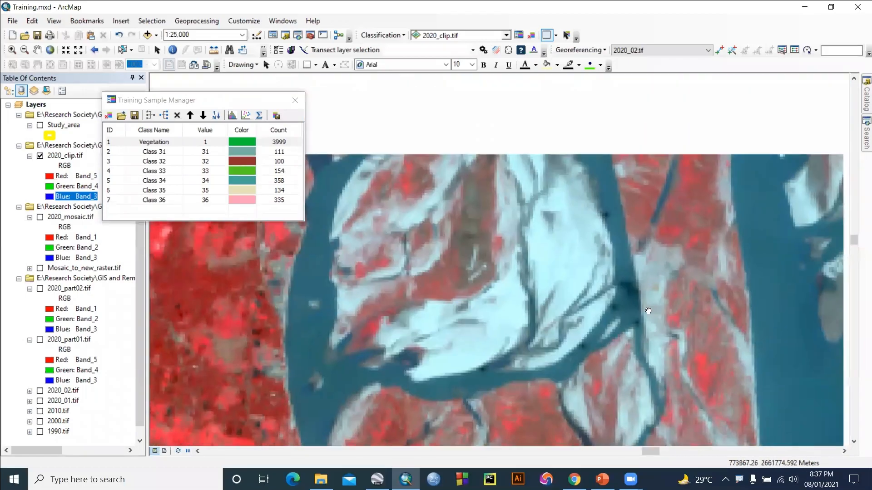
- Draw three rectangular water samples, one in the narrow channel beside the large sandbar and two at the wide river junctions farther north
{"action": "scroll", "coordinate": [608, 320], "scroll_direction": "up", "scroll_amount": 3}
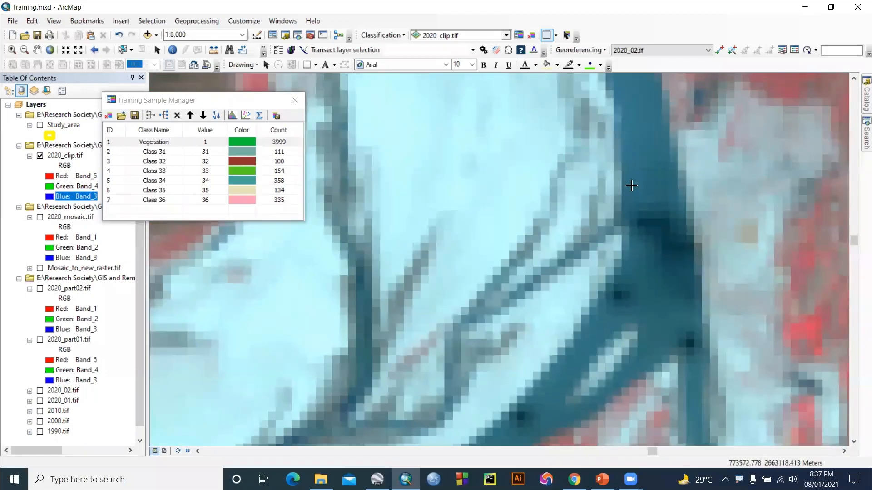
{"action": "left_click_drag", "start_coordinate": [631, 186], "coordinate": [674, 292]}
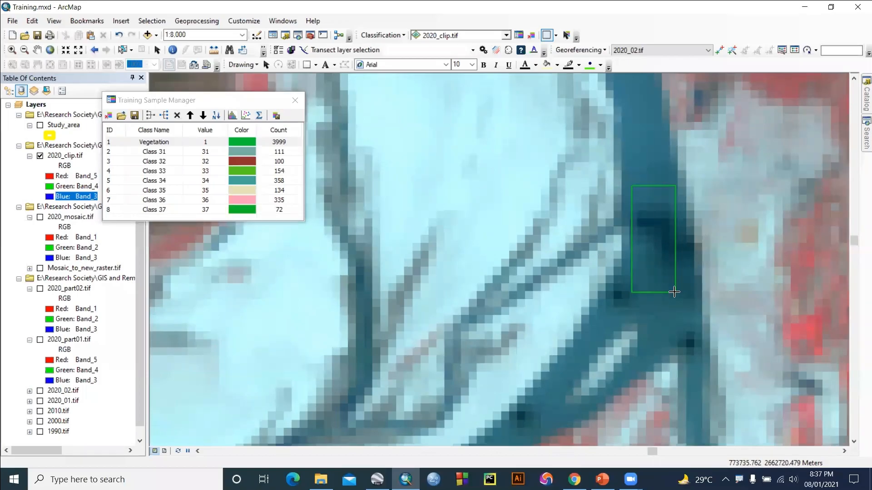
{"action": "scroll", "coordinate": [674, 292], "scroll_direction": "down", "scroll_amount": 3}
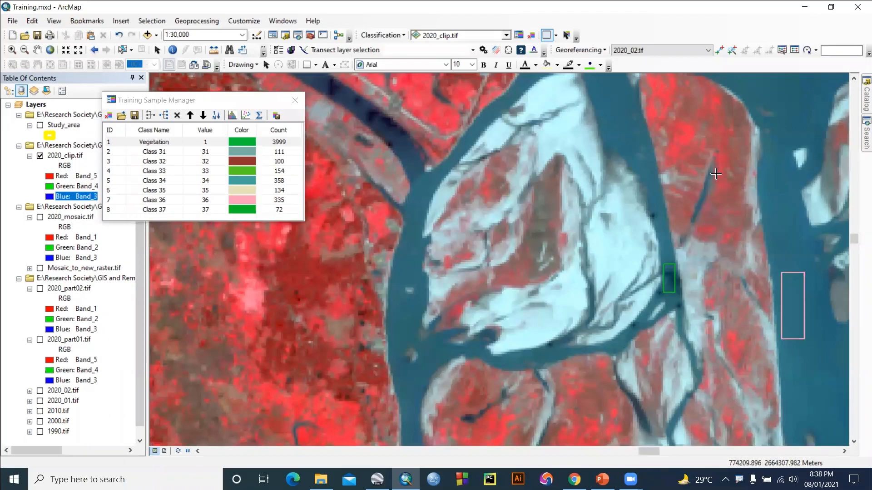
{"action": "left_click_drag", "start_coordinate": [732, 155], "coordinate": [578, 362]}
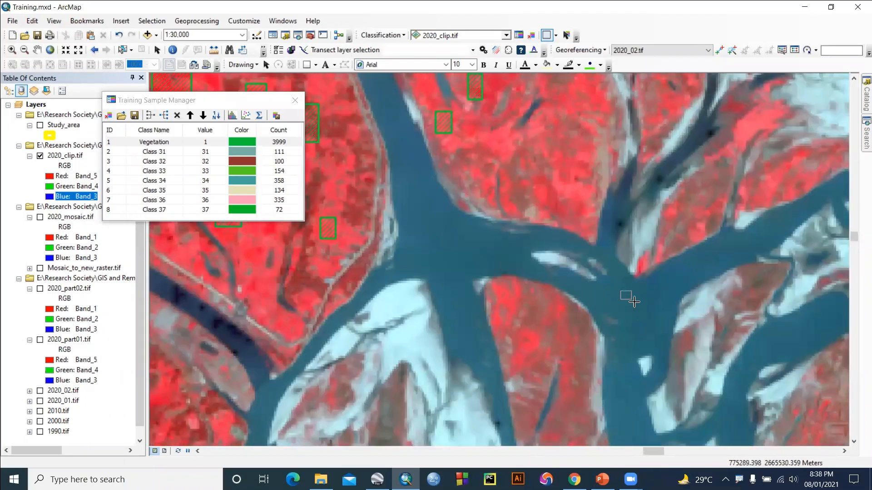
{"action": "left_click_drag", "start_coordinate": [635, 301], "coordinate": [656, 320]}
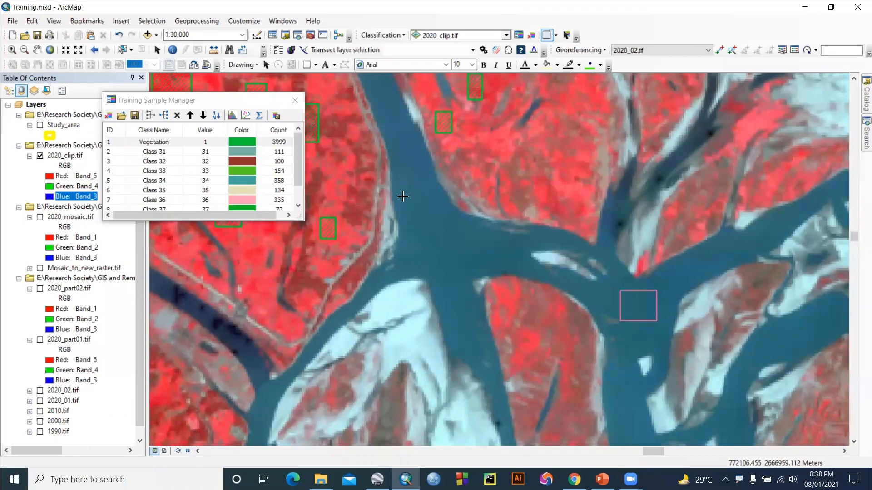
{"action": "left_click_drag", "start_coordinate": [403, 196], "coordinate": [433, 249]}
- Draw two water samples farther north, one at the river bend and one where the two channels meet
{"action": "left_click_drag", "start_coordinate": [487, 158], "coordinate": [602, 343]}
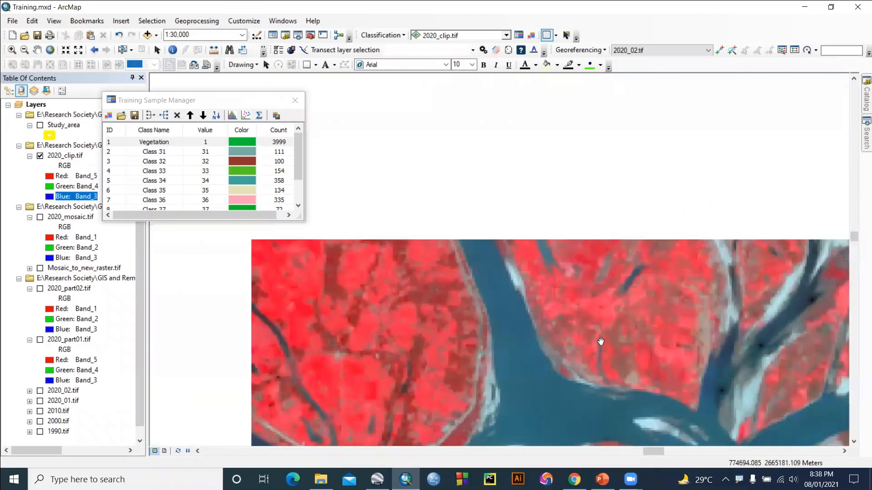
{"action": "scroll", "coordinate": [492, 287], "scroll_direction": "down", "scroll_amount": 3}
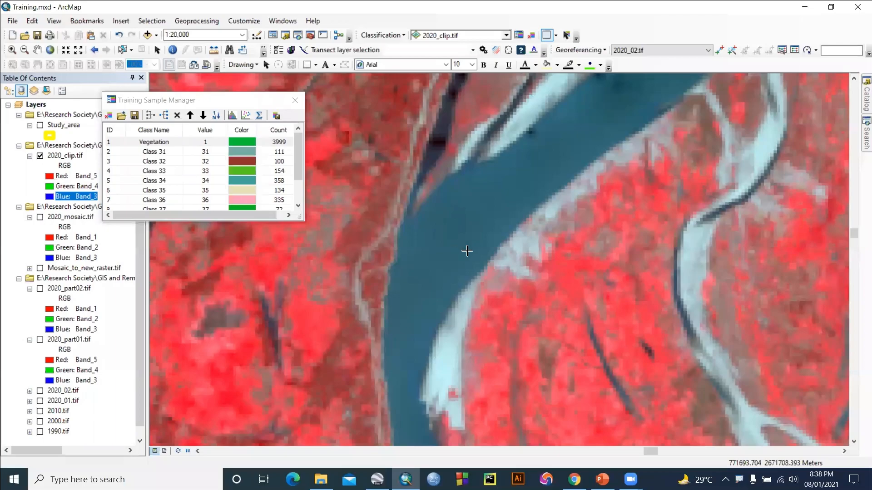
{"action": "left_click_drag", "start_coordinate": [440, 199], "coordinate": [470, 253]}
{"action": "left_click_drag", "start_coordinate": [622, 179], "coordinate": [456, 420]}
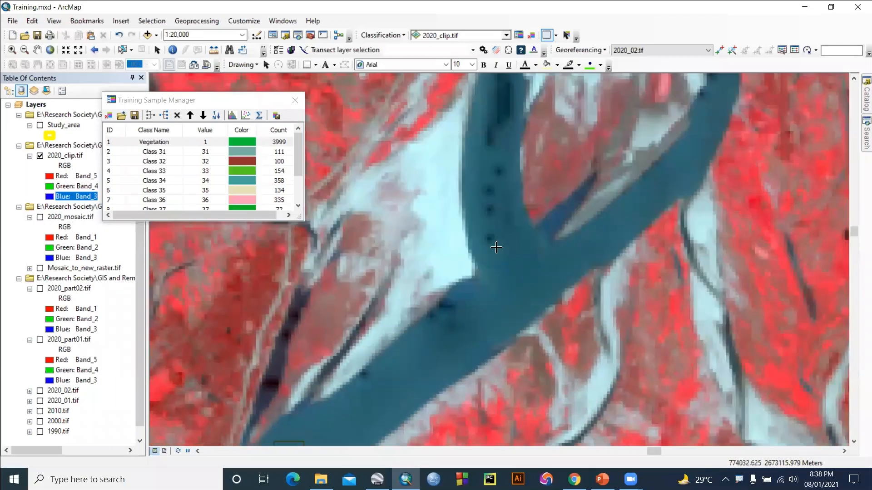
{"action": "left_click_drag", "start_coordinate": [488, 243], "coordinate": [523, 295]}
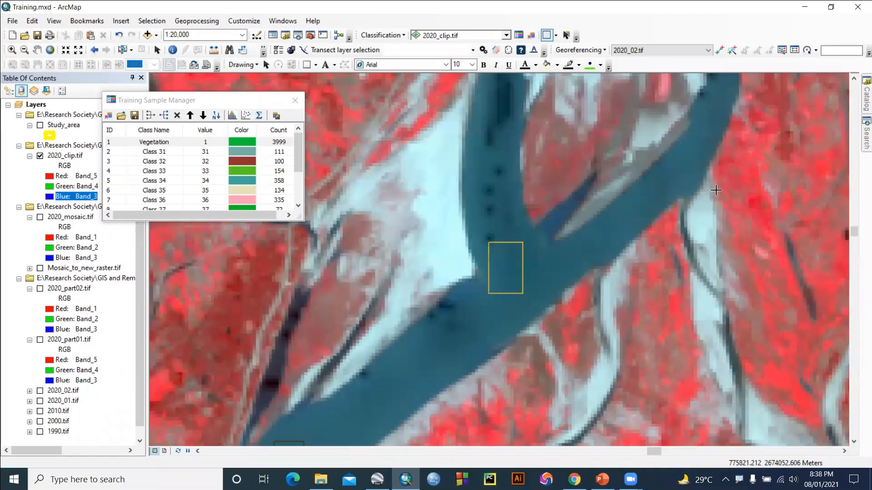
- Draw water samples in the eastern branch beside the sandy island and along the western channel up to the small sandbars
{"action": "left_click_drag", "start_coordinate": [745, 147], "coordinate": [488, 420]}
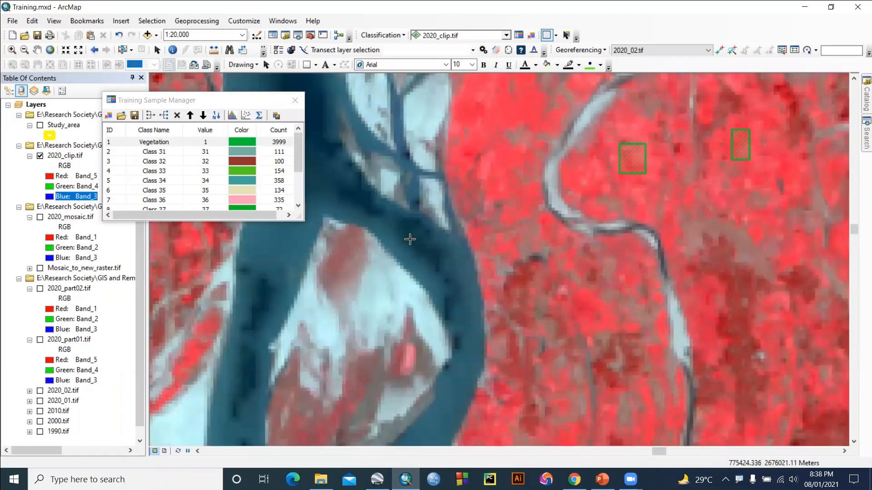
{"action": "left_click_drag", "start_coordinate": [408, 230], "coordinate": [438, 265]}
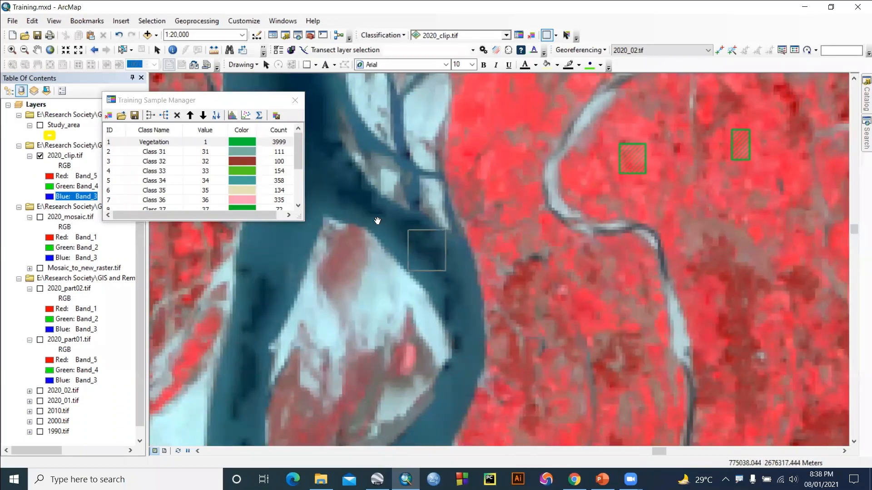
{"action": "mouse_move", "coordinate": [378, 221]}
{"action": "left_mouse_down"}
{"action": "mouse_move", "coordinate": [638, 243]}
{"action": "mouse_move", "coordinate": [658, 267]}
{"action": "left_mouse_up"}
{"action": "left_click_drag", "start_coordinate": [664, 338], "coordinate": [700, 393]}
{"action": "left_click_drag", "start_coordinate": [717, 265], "coordinate": [692, 422]}
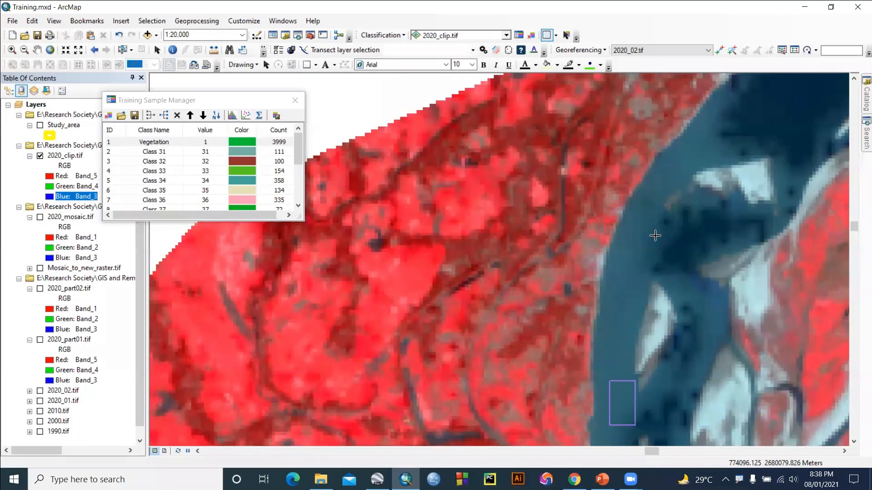
{"action": "left_click_drag", "start_coordinate": [641, 228], "coordinate": [669, 253]}
- Draw five water samples along the northern river bend, two in its dark stretch and three farther upstream
{"action": "mouse_move", "coordinate": [703, 166]}
{"action": "left_mouse_down"}
{"action": "mouse_move", "coordinate": [674, 212]}
{"action": "mouse_move", "coordinate": [562, 309]}
{"action": "left_mouse_up"}
{"action": "left_click_drag", "start_coordinate": [630, 207], "coordinate": [650, 271]}
{"action": "left_click_drag", "start_coordinate": [682, 186], "coordinate": [699, 218]}
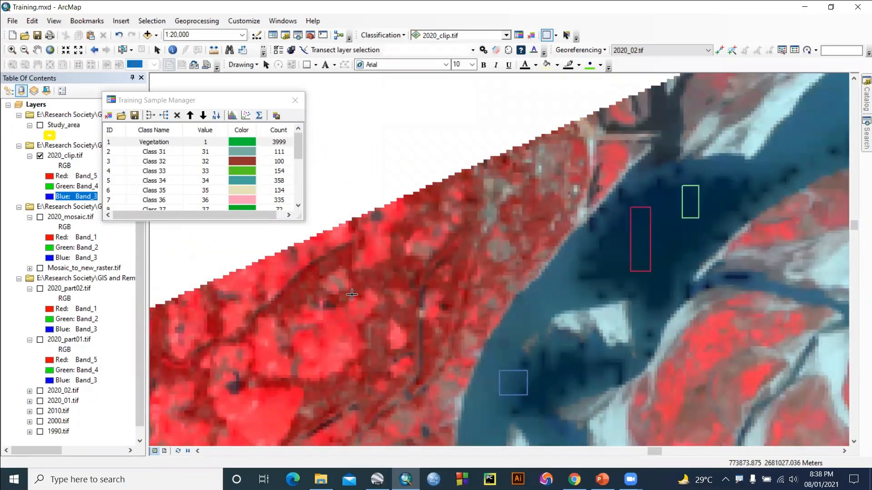
{"action": "scroll", "coordinate": [177, 179], "scroll_direction": "down", "scroll_amount": 4}
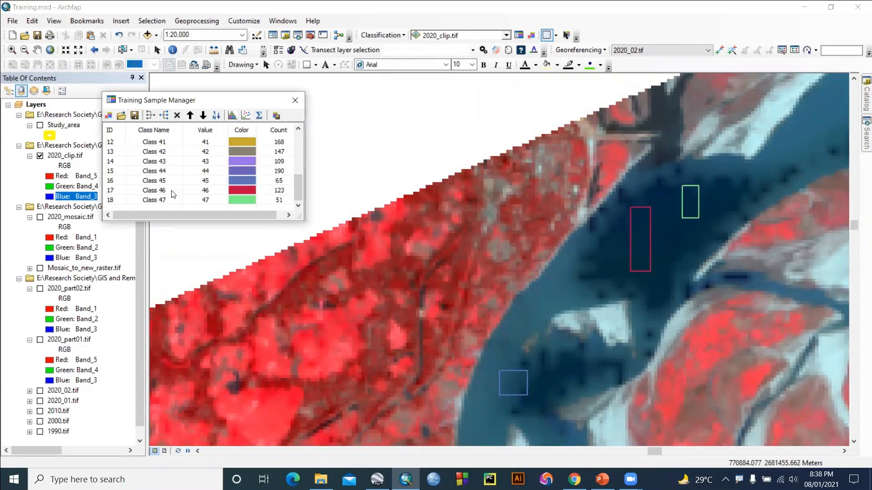
{"action": "left_click_drag", "start_coordinate": [646, 241], "coordinate": [538, 285]}
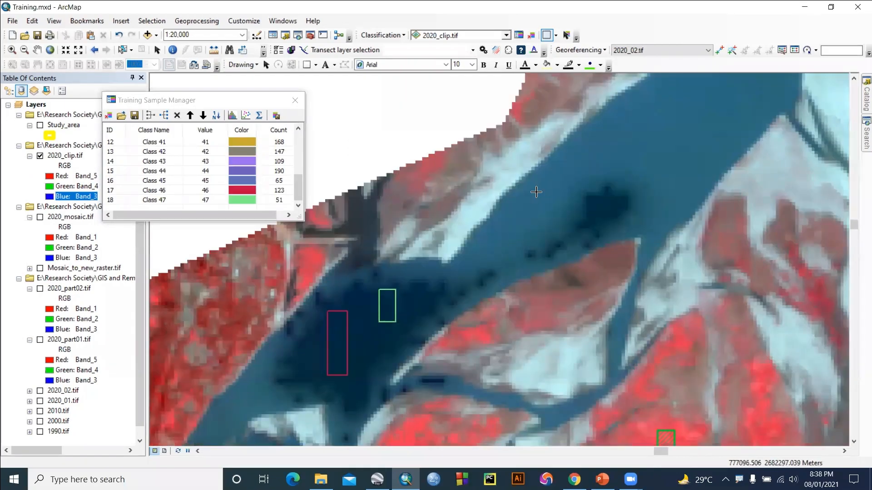
{"action": "left_click_drag", "start_coordinate": [536, 193], "coordinate": [551, 246]}
{"action": "left_click_drag", "start_coordinate": [613, 158], "coordinate": [633, 210]}
{"action": "left_click_drag", "start_coordinate": [683, 98], "coordinate": [708, 145]}
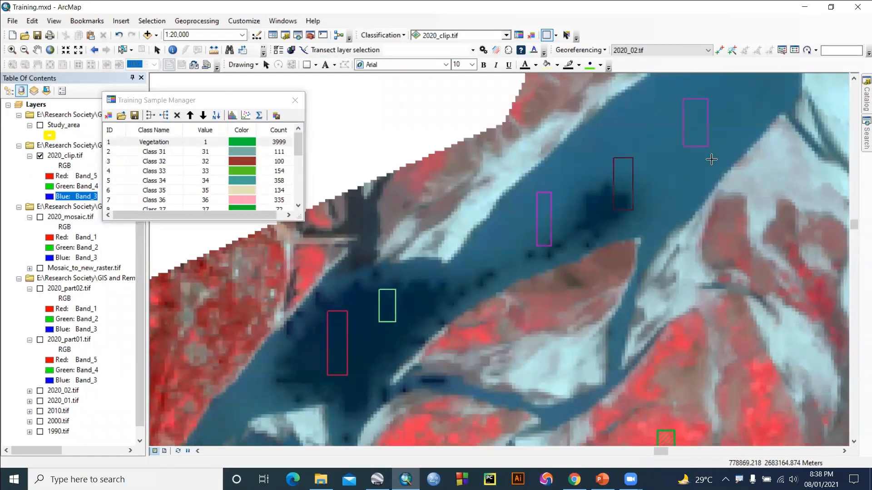
- Draw two water samples in the dark middle of the wide eastern river, north of its sandbar
{"action": "mouse_move", "coordinate": [712, 280]}
{"action": "left_mouse_down"}
{"action": "mouse_move", "coordinate": [627, 288]}
{"action": "mouse_move", "coordinate": [505, 251]}
{"action": "left_mouse_up"}
{"action": "left_click_drag", "start_coordinate": [682, 297], "coordinate": [451, 316]}
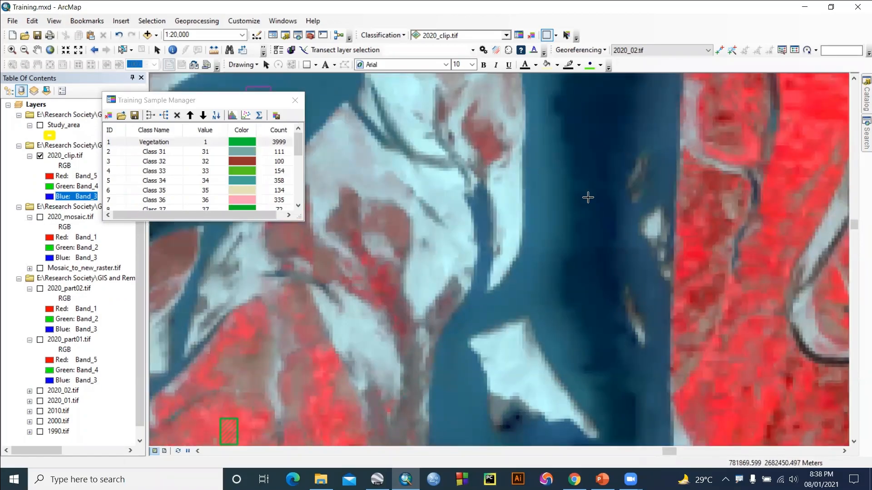
{"action": "left_click_drag", "start_coordinate": [608, 286], "coordinate": [574, 194]}
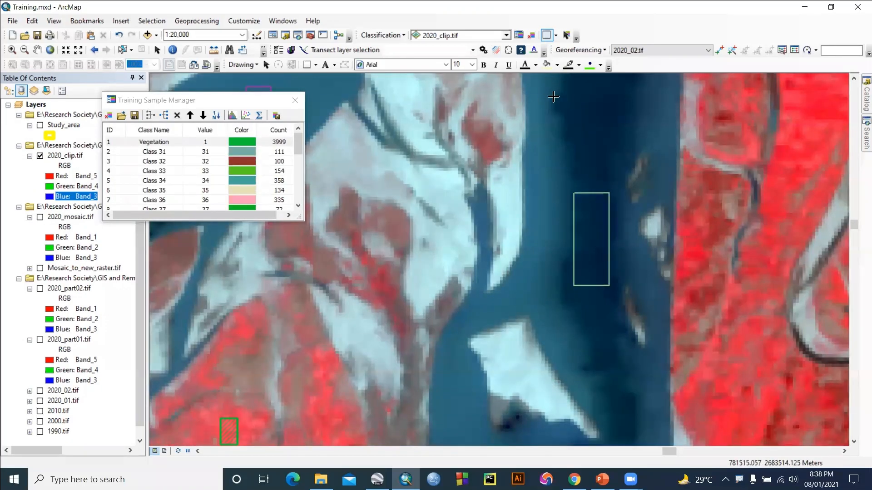
{"action": "left_click_drag", "start_coordinate": [554, 97], "coordinate": [582, 139]}
- Draw four more water samples in the eastern river, one east of the sandbar and three in the dark water south of it
{"action": "mouse_move", "coordinate": [624, 385]}
{"action": "left_mouse_down"}
{"action": "mouse_move", "coordinate": [622, 198]}
{"action": "mouse_move", "coordinate": [623, 235]}
{"action": "left_mouse_up"}
{"action": "left_click_drag", "start_coordinate": [537, 286], "coordinate": [561, 324]}
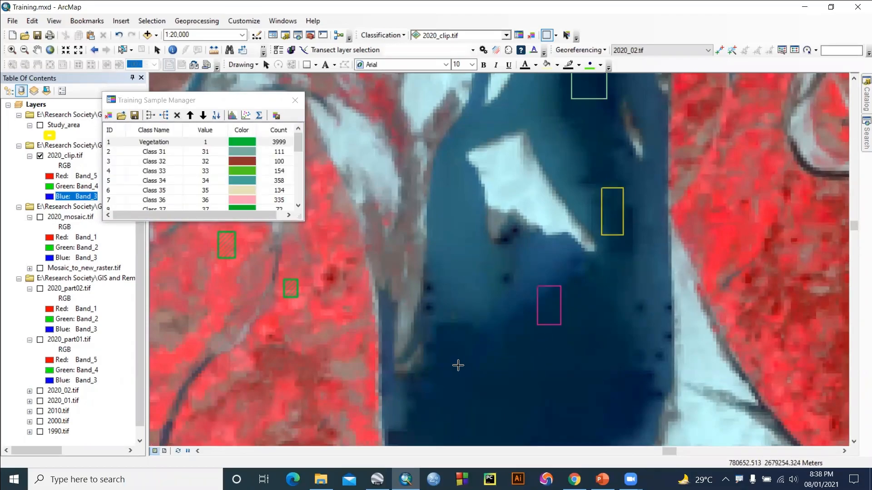
{"action": "left_click_drag", "start_coordinate": [458, 365], "coordinate": [485, 428]}
{"action": "left_click_drag", "start_coordinate": [565, 384], "coordinate": [593, 439]}
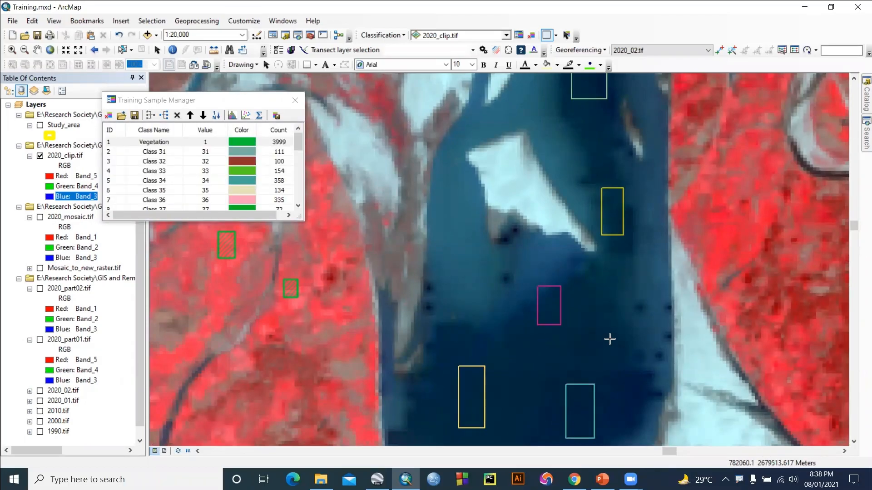
- Draw two water samples in the dark oxbow lake within the vegetation east of the river
{"action": "scroll", "coordinate": [610, 339], "scroll_direction": "up", "scroll_amount": 5}
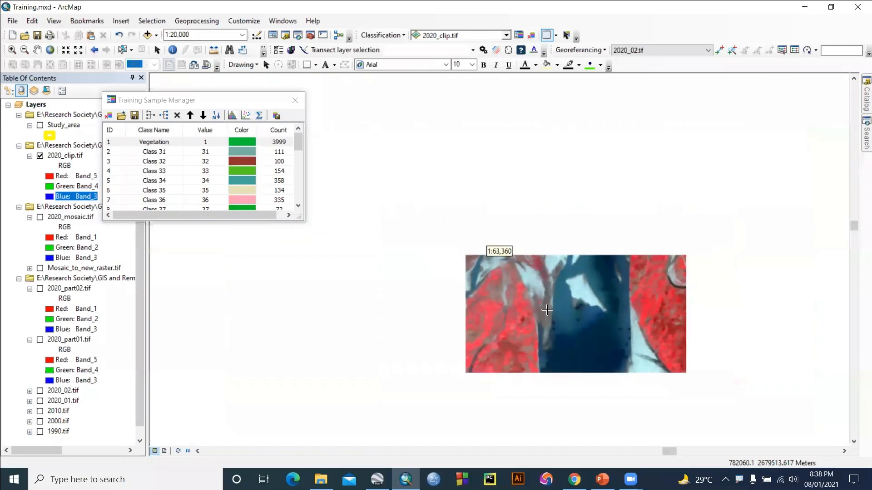
{"action": "scroll", "coordinate": [188, 178], "scroll_direction": "down", "scroll_amount": 7}
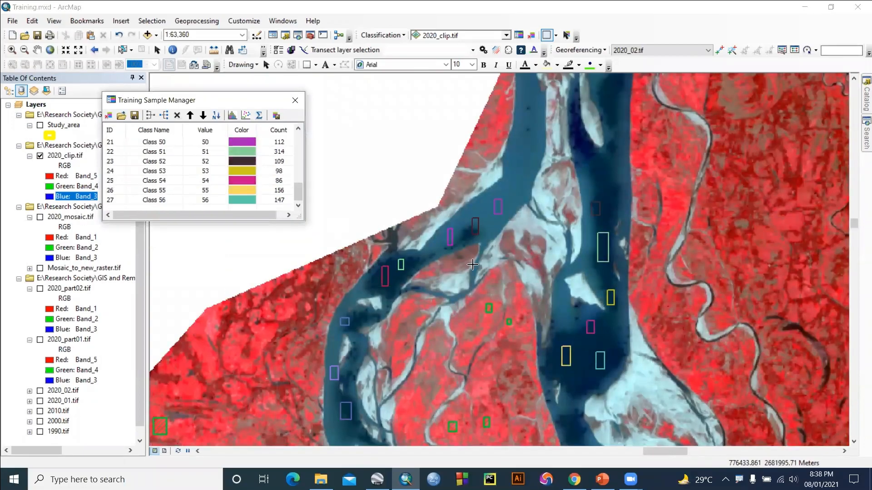
{"action": "left_click_drag", "start_coordinate": [550, 317], "coordinate": [460, 140]}
{"action": "scroll", "coordinate": [402, 146], "scroll_direction": "down", "scroll_amount": 10}
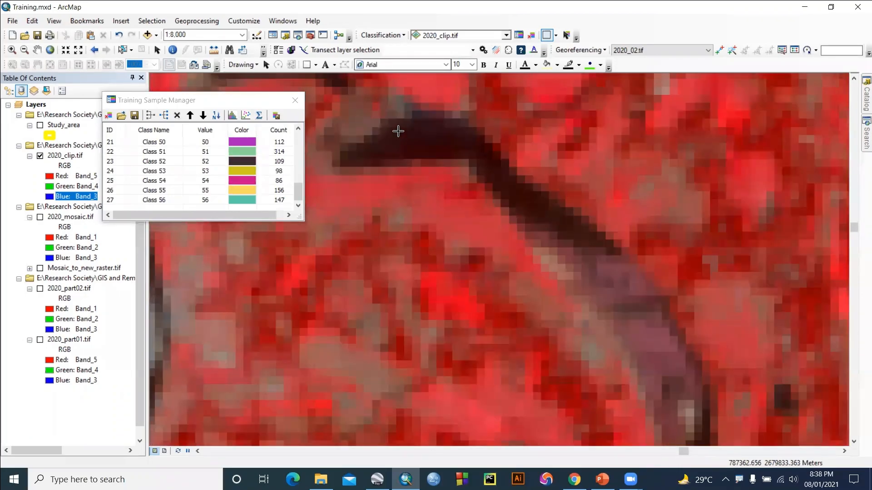
{"action": "left_click_drag", "start_coordinate": [395, 123], "coordinate": [438, 142]}
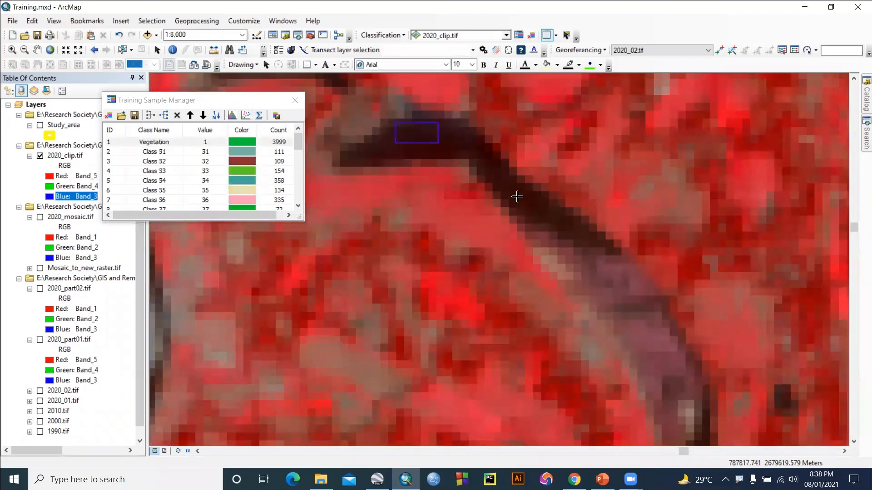
{"action": "left_click_drag", "start_coordinate": [517, 192], "coordinate": [541, 213]}
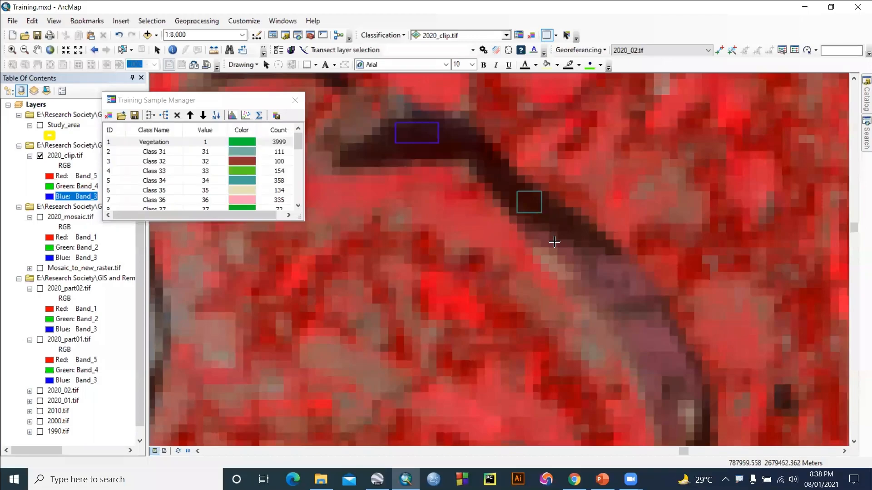
- Draw three small water samples in the narrow dark channels south of the oxbow lake
{"action": "scroll", "coordinate": [554, 242], "scroll_direction": "up", "scroll_amount": 5}
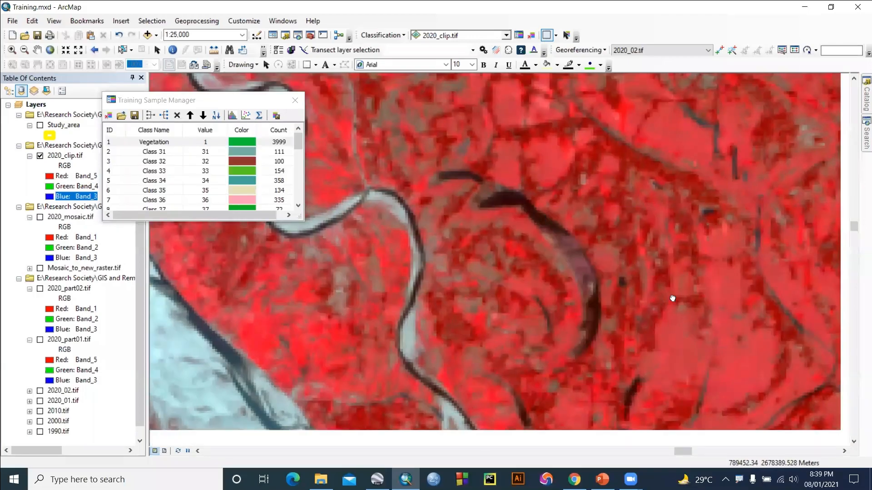
{"action": "left_click_drag", "start_coordinate": [672, 298], "coordinate": [626, 158]}
{"action": "scroll", "coordinate": [443, 360], "scroll_direction": "down", "scroll_amount": 1}
{"action": "scroll", "coordinate": [442, 360], "scroll_direction": "down", "scroll_amount": 8}
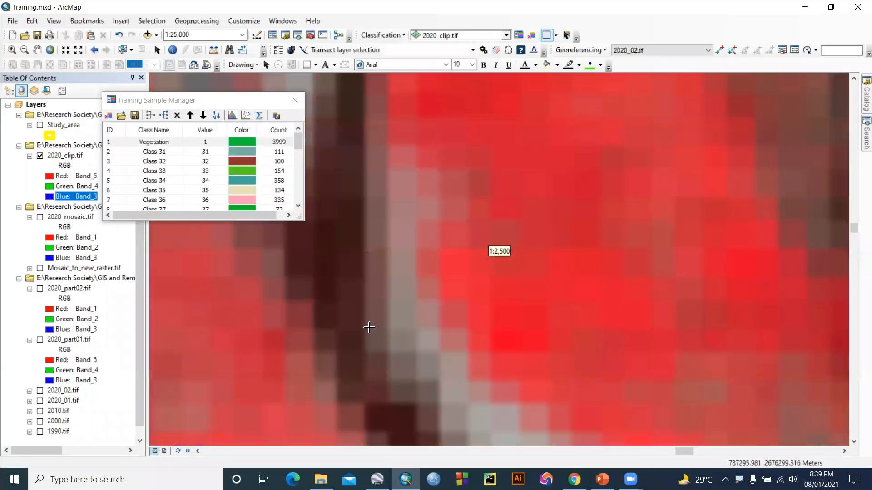
{"action": "left_click_drag", "start_coordinate": [304, 249], "coordinate": [349, 305]}
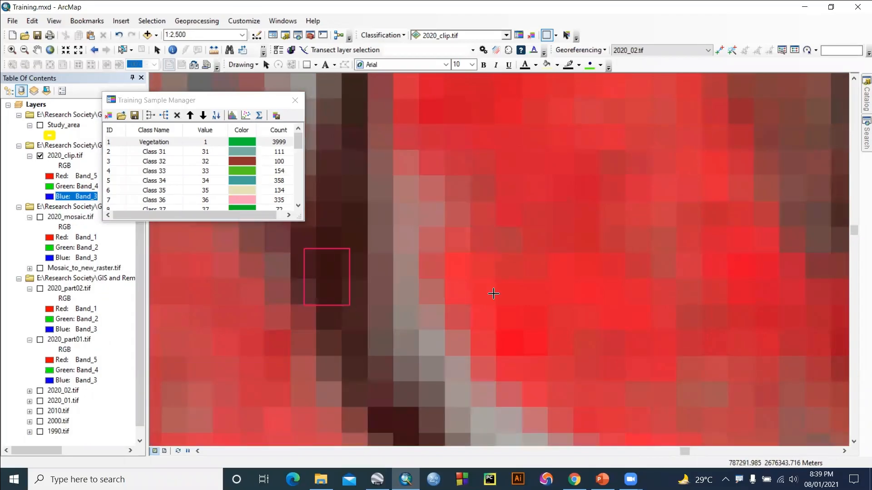
{"action": "left_click_drag", "start_coordinate": [690, 268], "coordinate": [376, 268]}
{"action": "left_click_drag", "start_coordinate": [617, 263], "coordinate": [541, 390]}
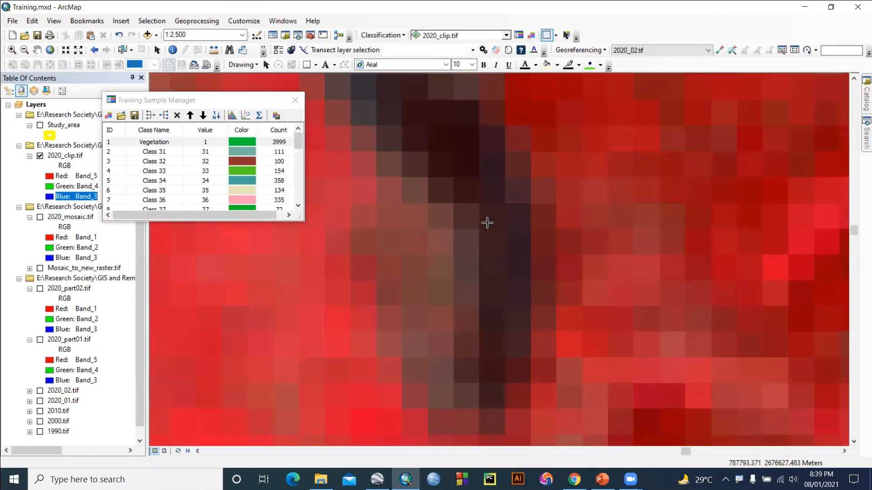
{"action": "left_click_drag", "start_coordinate": [486, 217], "coordinate": [513, 300]}
{"action": "left_click_drag", "start_coordinate": [411, 102], "coordinate": [457, 171]}
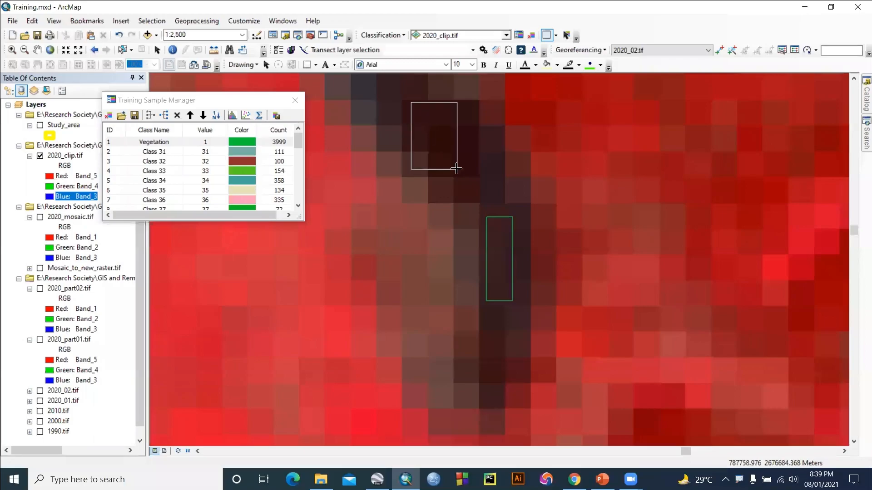
- Draw two water samples in the small elongated dark water bodies northeast of the last sampled channels
{"action": "scroll", "coordinate": [535, 216], "scroll_direction": "up", "scroll_amount": 8}
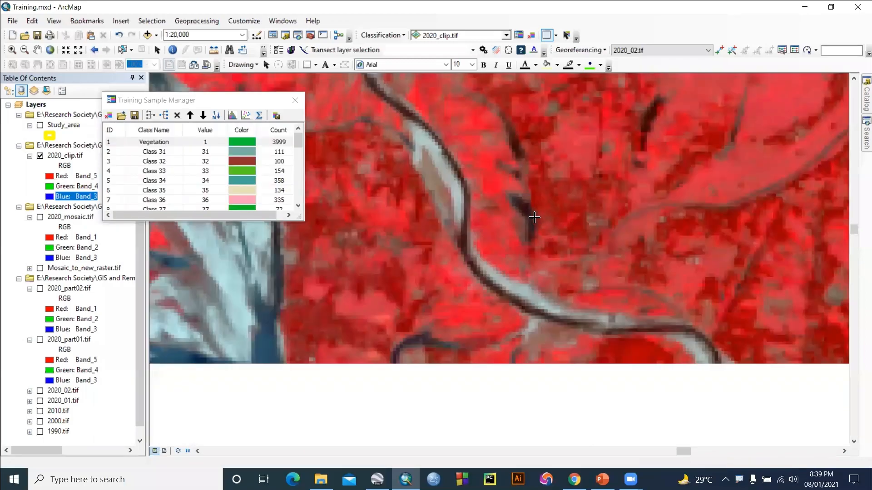
{"action": "scroll", "coordinate": [571, 262], "scroll_direction": "down", "scroll_amount": 3}
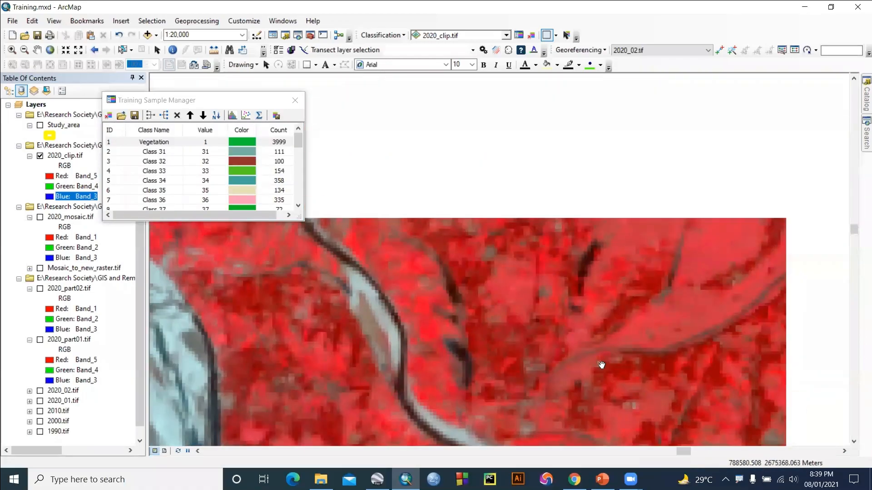
{"action": "scroll", "coordinate": [573, 261], "scroll_direction": "down", "scroll_amount": 3}
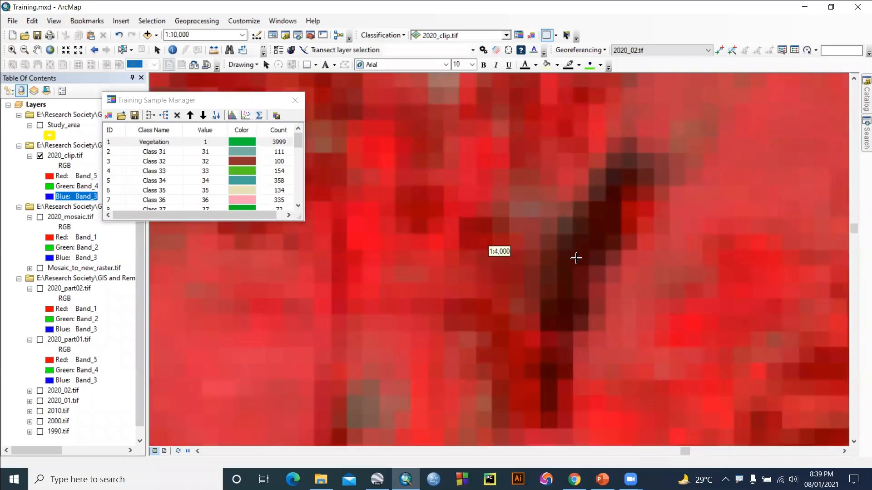
{"action": "left_click_drag", "start_coordinate": [583, 217], "coordinate": [569, 272]}
{"action": "left_click_drag", "start_coordinate": [529, 162], "coordinate": [646, 422]}
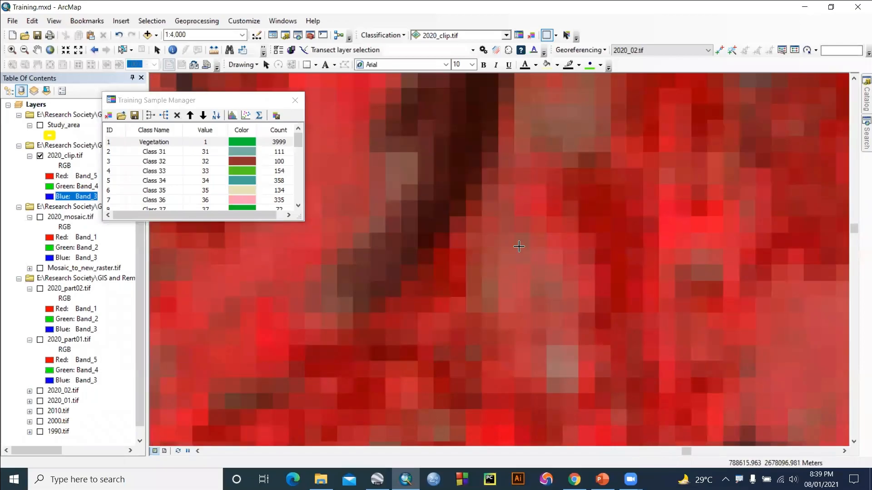
{"action": "left_click_drag", "start_coordinate": [435, 135], "coordinate": [453, 187]}
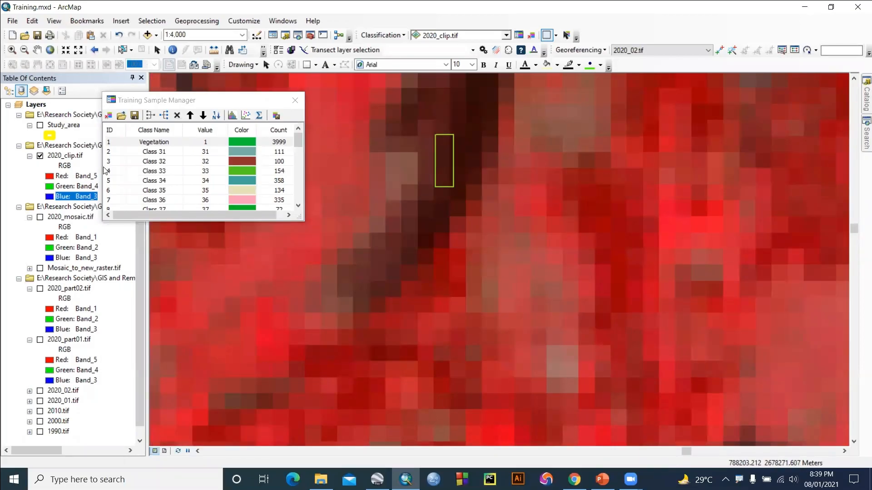
- Merge all the water training samples, Class 31 through Class 63, into a single class in the Training Sample Manager
{"action": "left_click", "coordinate": [109, 154]}
{"action": "scroll", "coordinate": [145, 177], "scroll_direction": "down", "scroll_amount": 9}
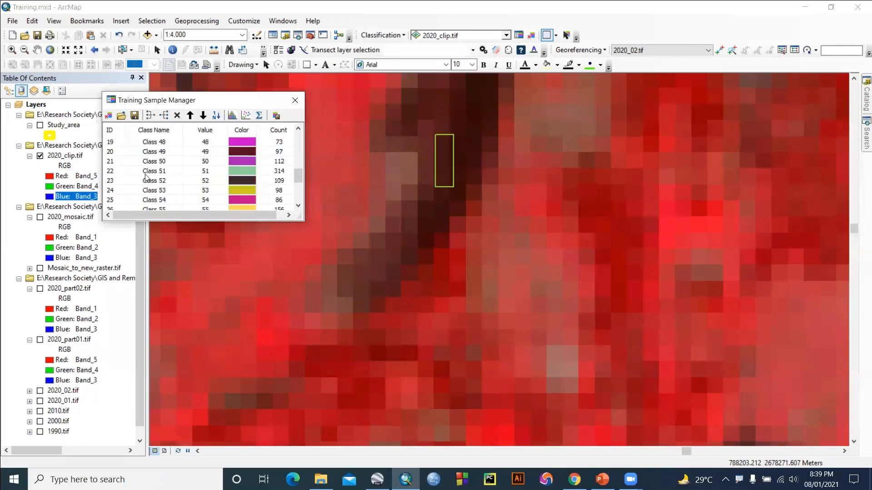
{"action": "left_click", "coordinate": [109, 199], "text": "shift"}
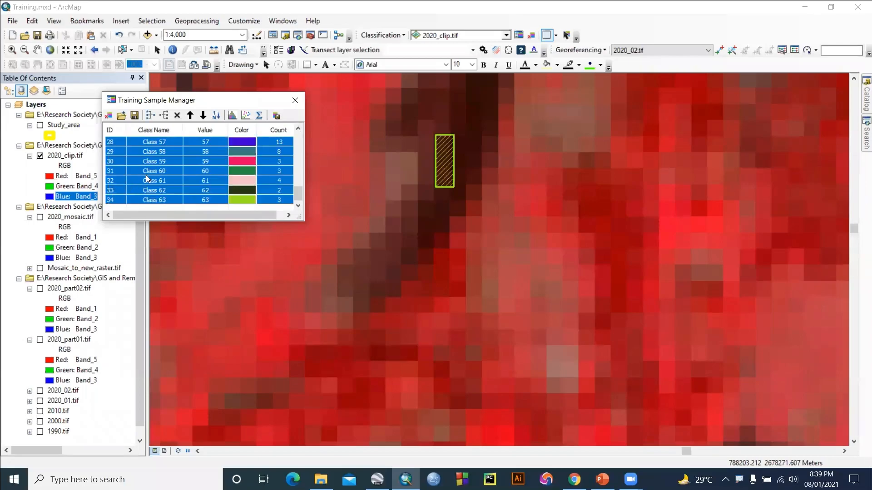
{"action": "scroll", "coordinate": [146, 176], "scroll_direction": "up", "scroll_amount": 9}
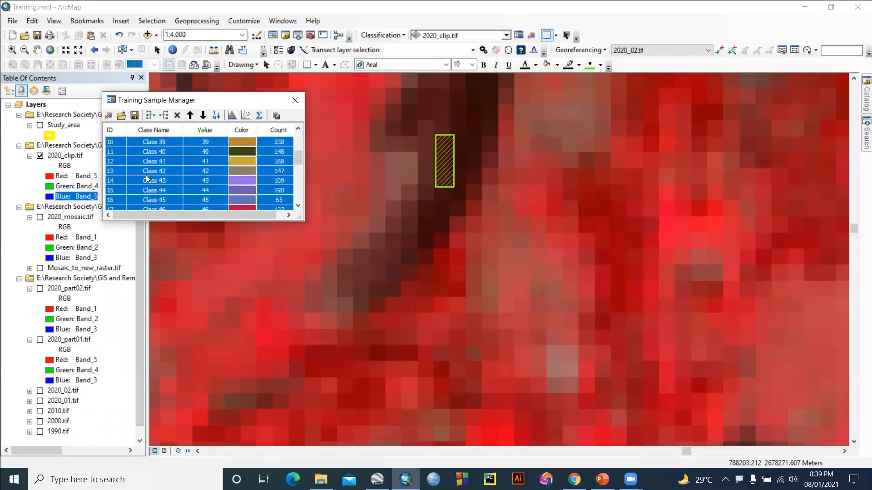
{"action": "left_click", "coordinate": [147, 117]}
- Rename the merged water class as River
{"action": "double_click", "coordinate": [159, 152]}
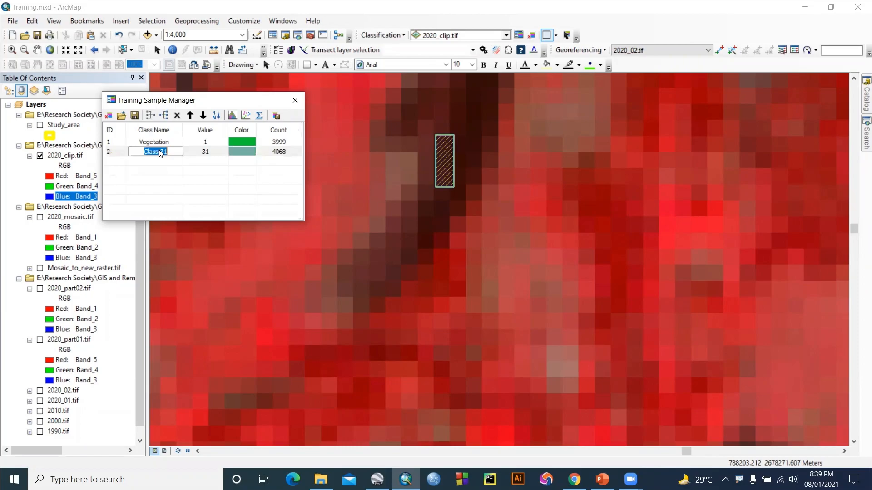
{"action": "type", "text": "River"}
{"action": "key", "text": "Return"}
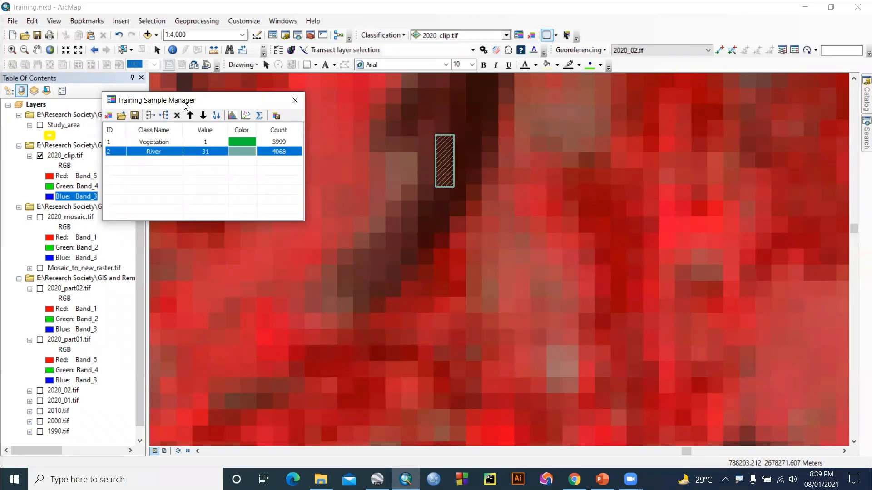
- Draw three rectangular training samples on the pale sandbar island enclosed by river channels near the image's southern edge
{"action": "scroll", "coordinate": [476, 317], "scroll_direction": "up", "scroll_amount": 3}
{"action": "scroll", "coordinate": [475, 317], "scroll_direction": "up", "scroll_amount": 3}
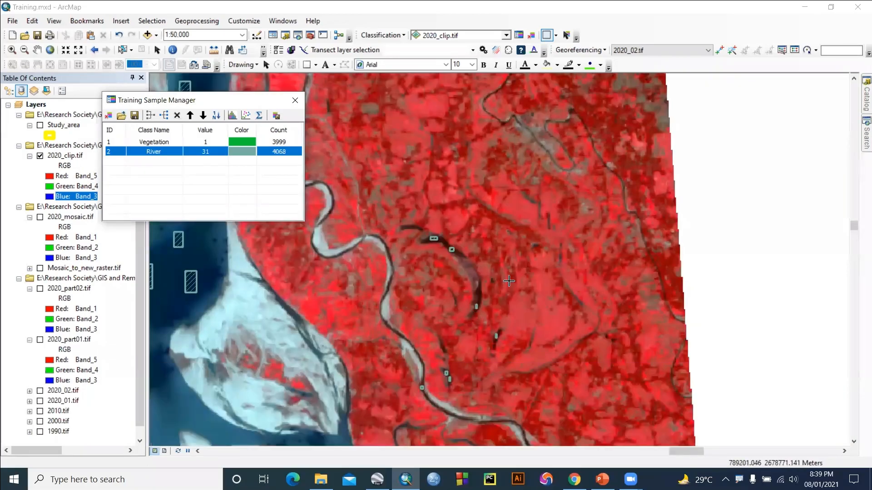
{"action": "left_click_drag", "start_coordinate": [467, 287], "coordinate": [621, 259]}
{"action": "left_click_drag", "start_coordinate": [514, 393], "coordinate": [655, 150]}
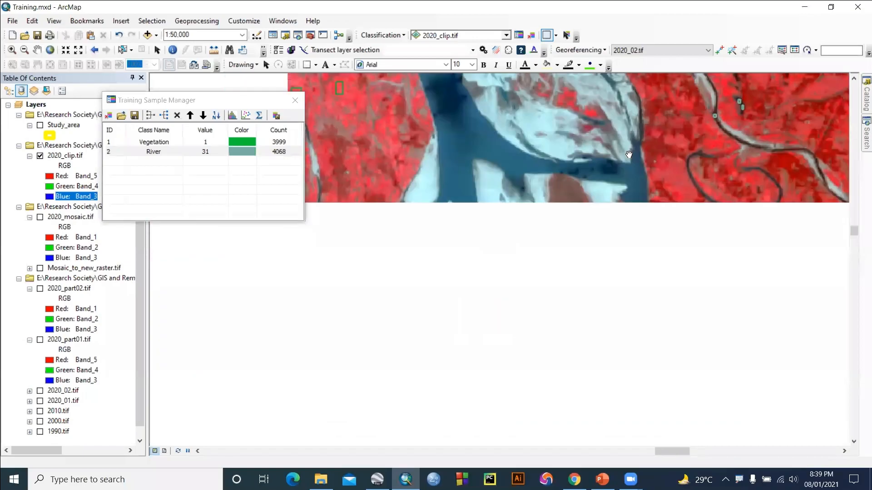
{"action": "left_click_drag", "start_coordinate": [568, 340], "coordinate": [641, 222]}
{"action": "left_click_drag", "start_coordinate": [484, 343], "coordinate": [559, 224]}
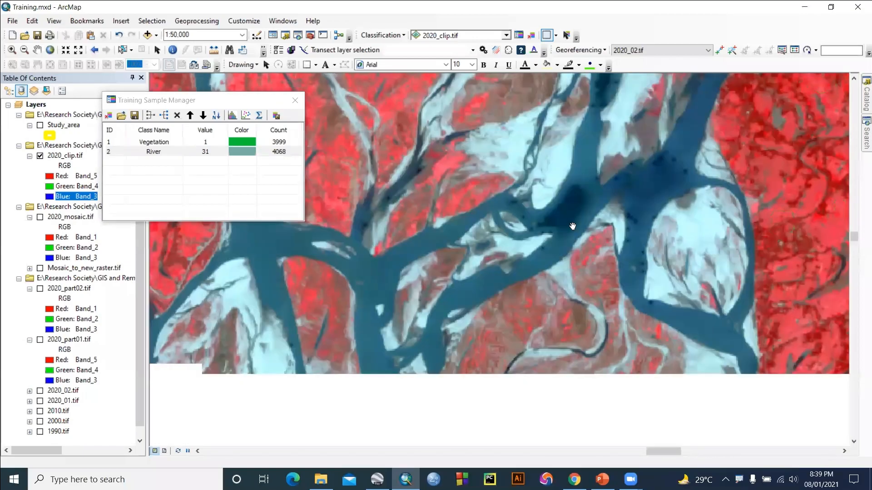
{"action": "left_click_drag", "start_coordinate": [592, 351], "coordinate": [503, 300]}
{"action": "scroll", "coordinate": [624, 176], "scroll_direction": "up", "scroll_amount": 3}
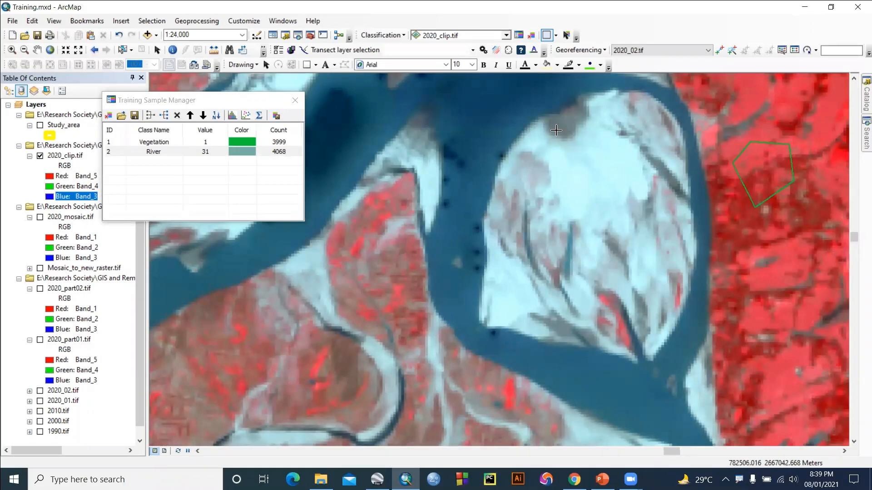
{"action": "mouse_move", "coordinate": [556, 131]}
{"action": "left_mouse_down"}
{"action": "mouse_move", "coordinate": [581, 164]}
{"action": "mouse_move", "coordinate": [598, 215]}
{"action": "left_mouse_up"}
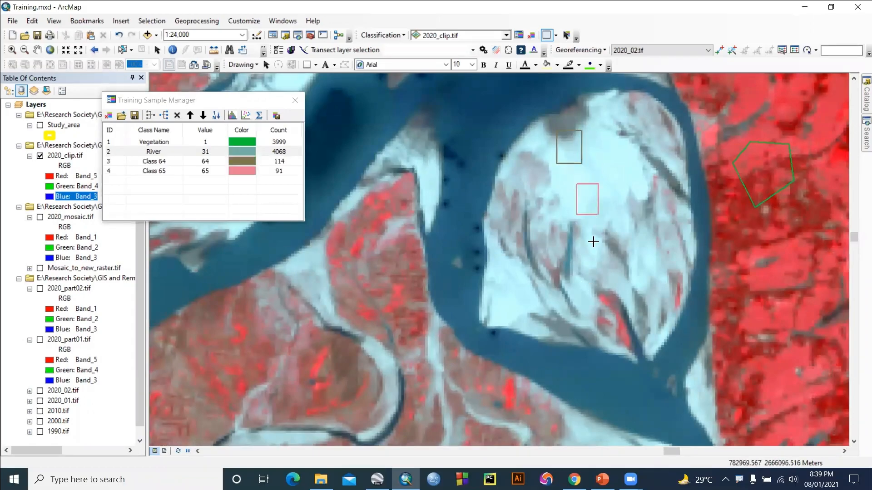
{"action": "left_click_drag", "start_coordinate": [549, 356], "coordinate": [536, 157]}
{"action": "left_click_drag", "start_coordinate": [595, 250], "coordinate": [625, 291]}
- Draw three training samples on the pale sand areas between the river channels west and north of the sandbar island
{"action": "scroll", "coordinate": [501, 211], "scroll_direction": "up", "scroll_amount": 3}
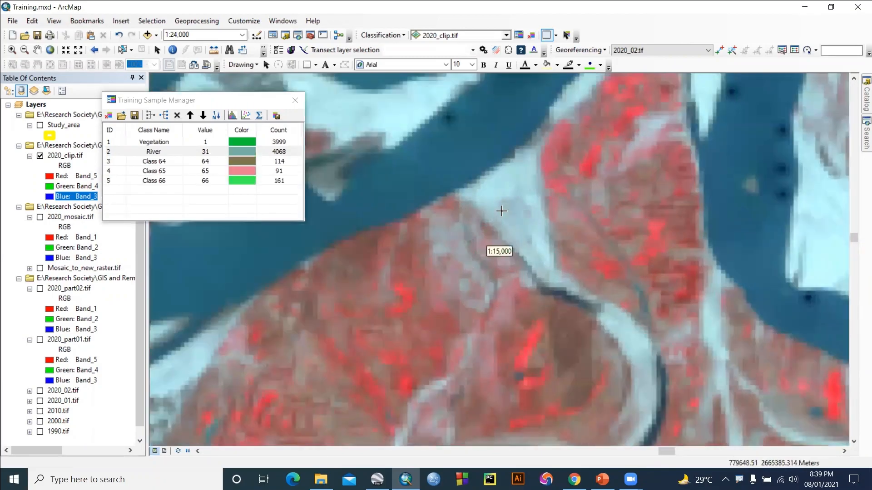
{"action": "left_click_drag", "start_coordinate": [485, 182], "coordinate": [522, 225]}
{"action": "left_click_drag", "start_coordinate": [523, 134], "coordinate": [606, 203]}
{"action": "mouse_move", "coordinate": [471, 133]}
{"action": "left_mouse_down"}
{"action": "mouse_move", "coordinate": [578, 250]}
{"action": "mouse_move", "coordinate": [570, 278]}
{"action": "left_mouse_up"}
{"action": "left_click_drag", "start_coordinate": [637, 189], "coordinate": [469, 377]}
{"action": "mouse_move", "coordinate": [556, 143]}
{"action": "left_mouse_down"}
{"action": "mouse_move", "coordinate": [558, 189]}
{"action": "mouse_move", "coordinate": [586, 226]}
{"action": "left_mouse_up"}
- Draw three more training samples on the pale sandbars farther along the braided river channels
{"action": "left_click_drag", "start_coordinate": [713, 161], "coordinate": [578, 264]}
{"action": "left_click_drag", "start_coordinate": [619, 193], "coordinate": [634, 255]}
{"action": "left_click_drag", "start_coordinate": [643, 163], "coordinate": [553, 258]}
{"action": "left_click_drag", "start_coordinate": [458, 267], "coordinate": [481, 300]}
{"action": "left_click_drag", "start_coordinate": [544, 382], "coordinate": [521, 260]}
{"action": "left_click_drag", "start_coordinate": [511, 230], "coordinate": [547, 289]}
- Draw a small sample on the grey bank beside the eastern channel and another on the pale sandbar between the two converging channels
{"action": "left_click_drag", "start_coordinate": [658, 136], "coordinate": [476, 412]}
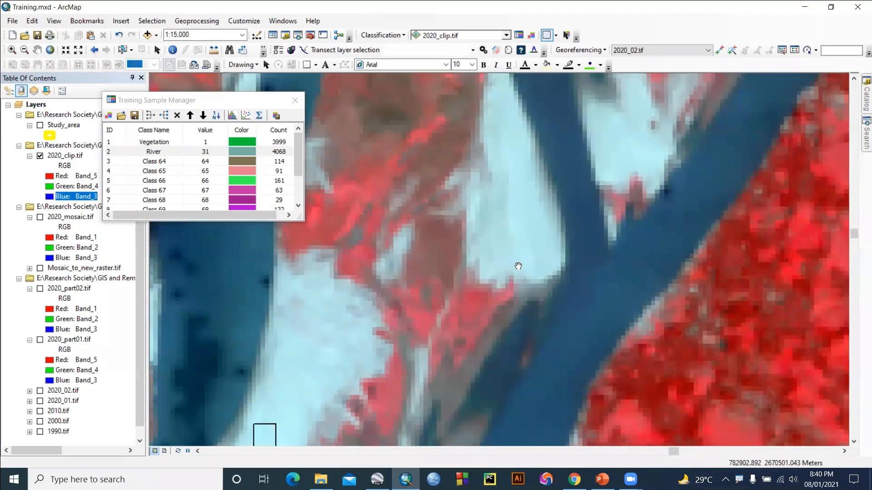
{"action": "left_click_drag", "start_coordinate": [546, 238], "coordinate": [510, 348]}
{"action": "left_click_drag", "start_coordinate": [509, 278], "coordinate": [431, 337]}
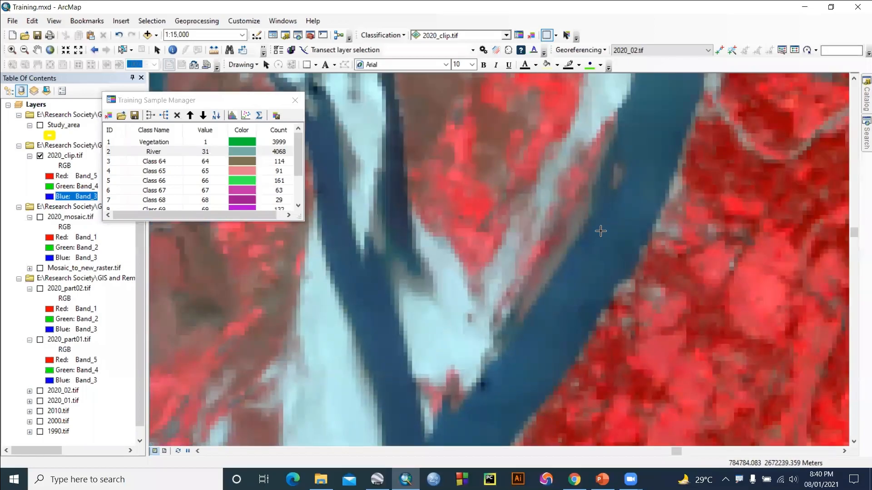
{"action": "scroll", "coordinate": [574, 240], "scroll_direction": "up", "scroll_amount": 2}
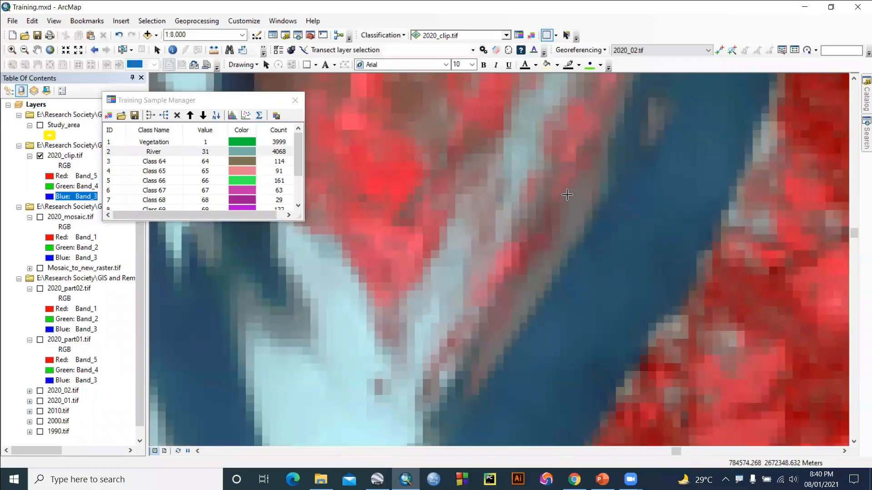
{"action": "left_click_drag", "start_coordinate": [575, 218], "coordinate": [580, 219]}
{"action": "left_click_drag", "start_coordinate": [425, 290], "coordinate": [544, 206]}
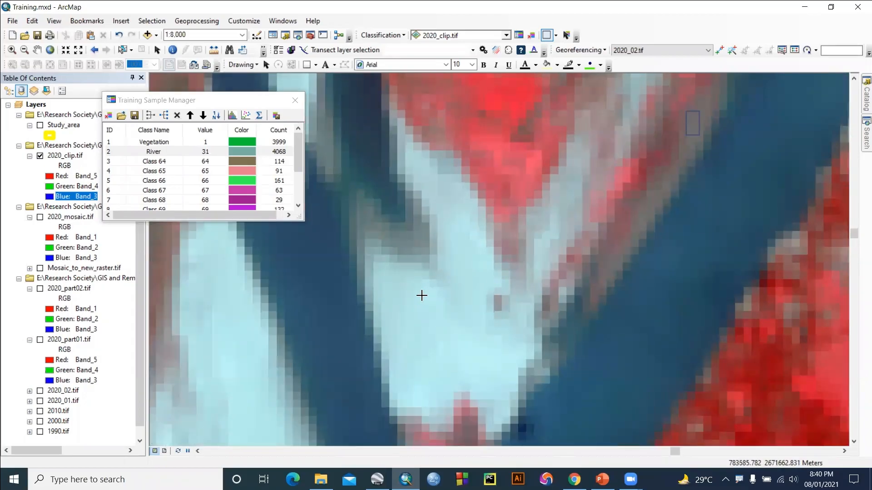
{"action": "left_click_drag", "start_coordinate": [421, 296], "coordinate": [443, 331]}
- Draw a rectangular training sample on the brown bare land just east of the narrow dark channel and pale sandbars
{"action": "left_click_drag", "start_coordinate": [566, 170], "coordinate": [599, 457]}
{"action": "left_click_drag", "start_coordinate": [579, 249], "coordinate": [642, 457]}
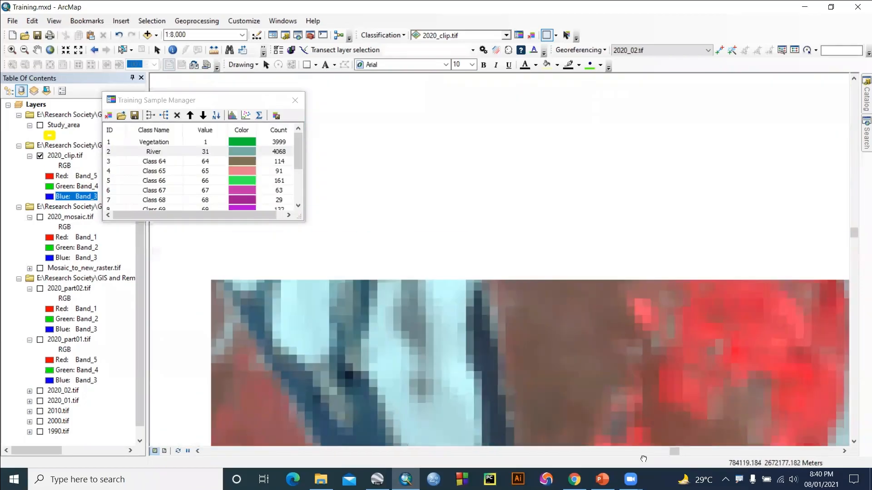
{"action": "left_click_drag", "start_coordinate": [513, 237], "coordinate": [575, 327]}
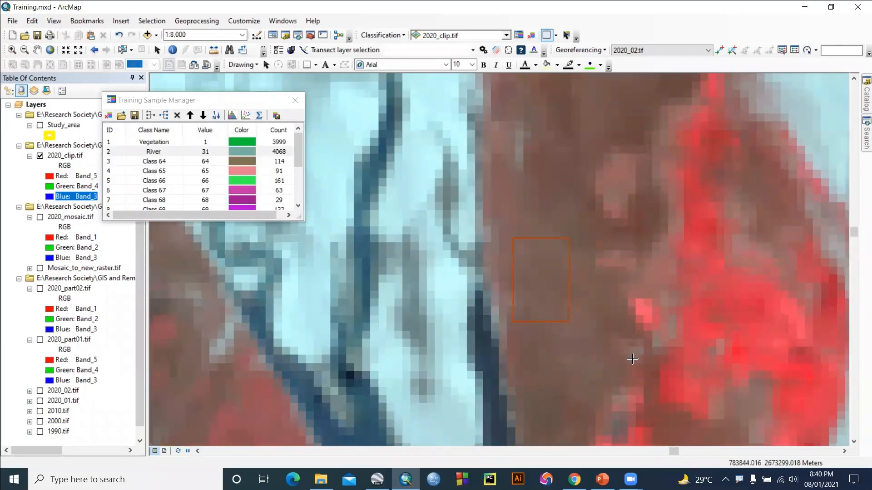
- Move the Training Sample Manager aside and draw a sample on the grey bare patch at the image's northwestern edge
{"action": "scroll", "coordinate": [618, 359], "scroll_direction": "down", "scroll_amount": 5}
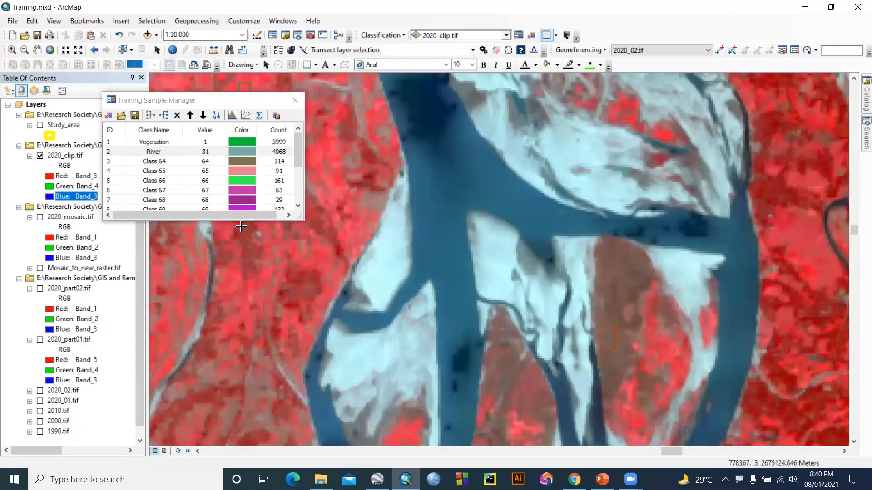
{"action": "left_click", "coordinate": [221, 177]}
{"action": "scroll", "coordinate": [220, 177], "scroll_direction": "down", "scroll_amount": 3}
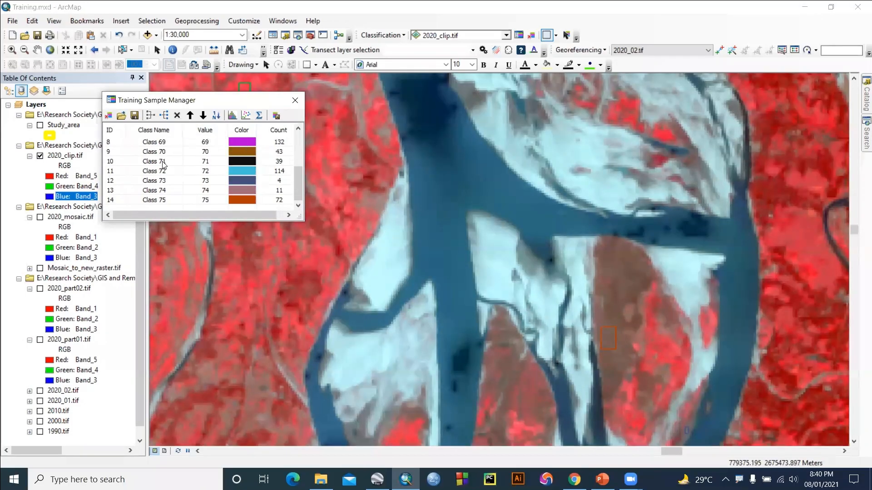
{"action": "scroll", "coordinate": [566, 267], "scroll_direction": "down", "scroll_amount": 5}
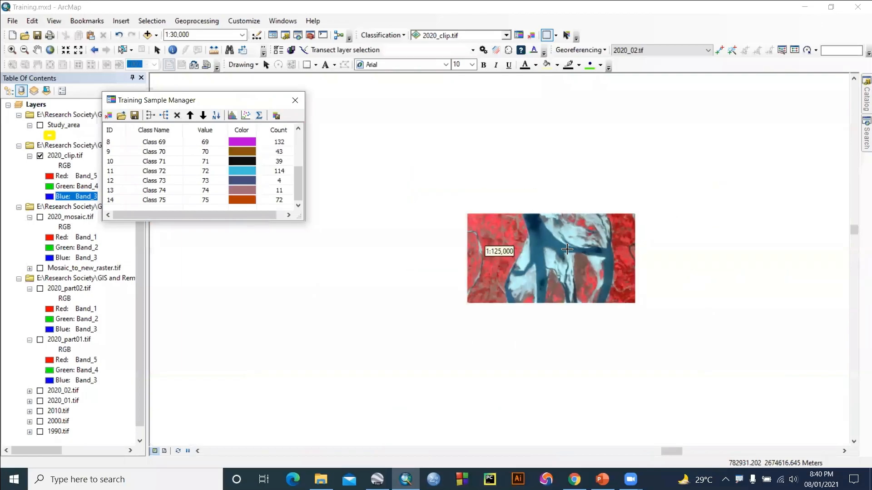
{"action": "scroll", "coordinate": [332, 225], "scroll_direction": "up", "scroll_amount": 3}
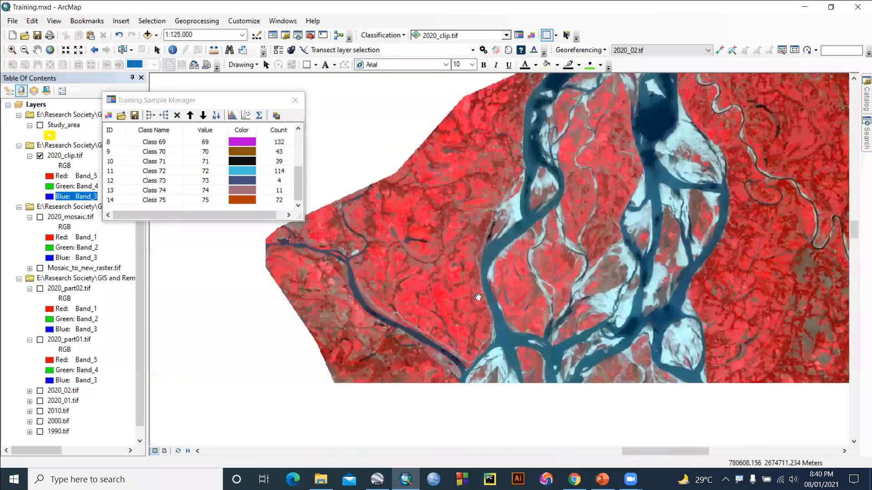
{"action": "scroll", "coordinate": [333, 219], "scroll_direction": "up", "scroll_amount": 3}
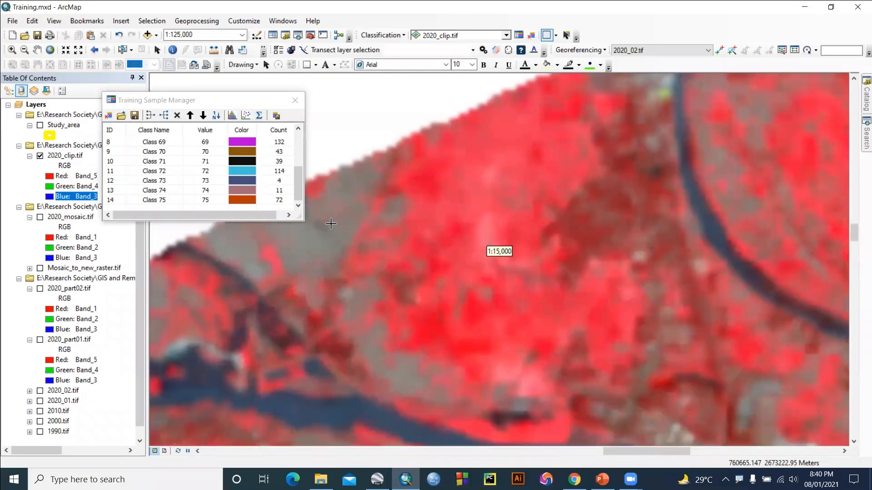
{"action": "left_click", "coordinate": [239, 103]}
{"action": "left_click_drag", "start_coordinate": [239, 102], "coordinate": [205, 93]}
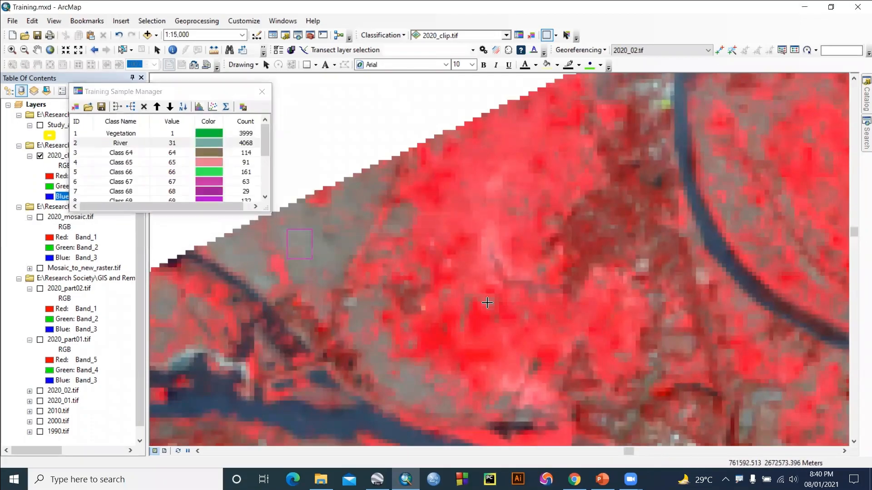
- Draw a training sample on the brownish-grey bare land west of the main river, near the small hooked channel
{"action": "scroll", "coordinate": [490, 302], "scroll_direction": "down", "scroll_amount": 4}
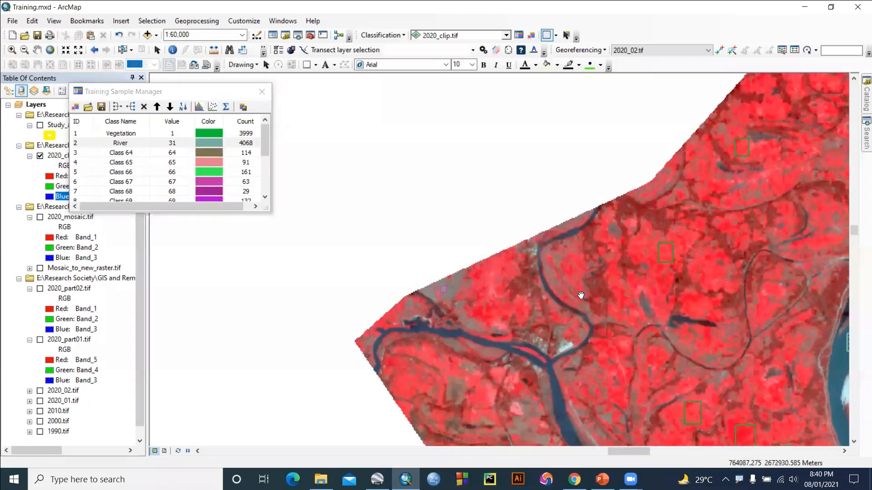
{"action": "left_click_drag", "start_coordinate": [668, 375], "coordinate": [569, 329]}
{"action": "left_click_drag", "start_coordinate": [647, 343], "coordinate": [537, 278]}
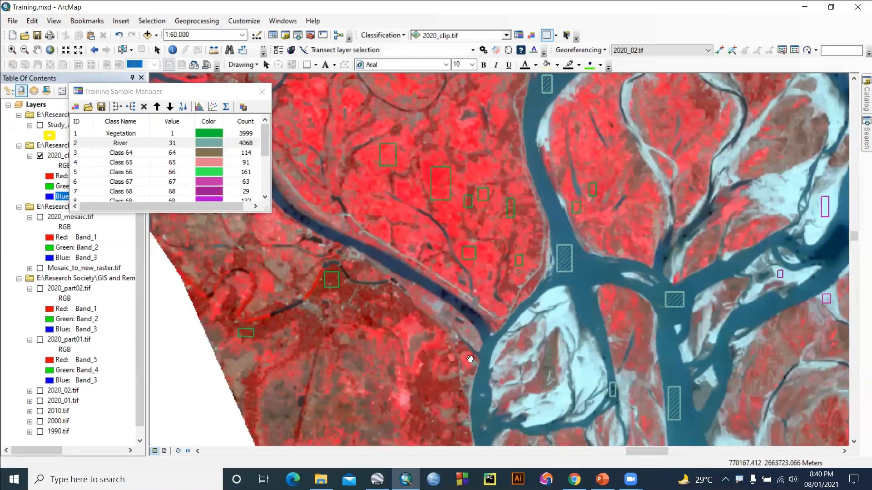
{"action": "scroll", "coordinate": [404, 343], "scroll_direction": "up", "scroll_amount": 3}
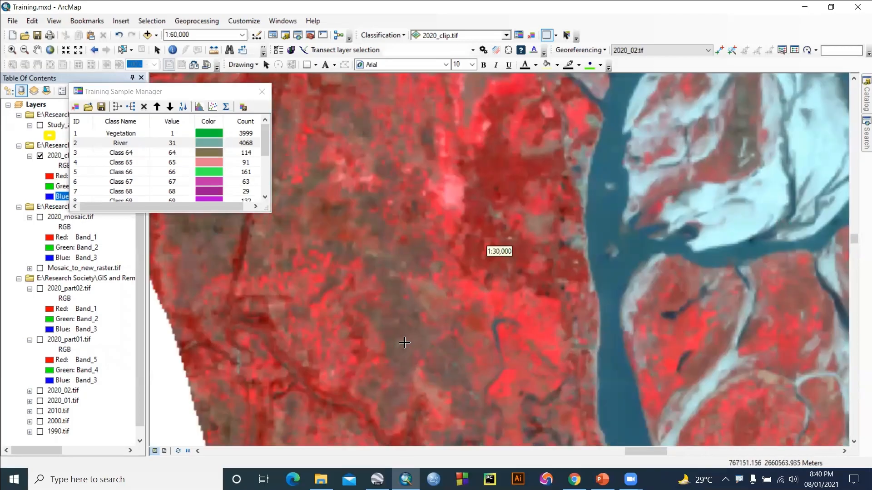
{"action": "scroll", "coordinate": [404, 343], "scroll_direction": "up", "scroll_amount": 4}
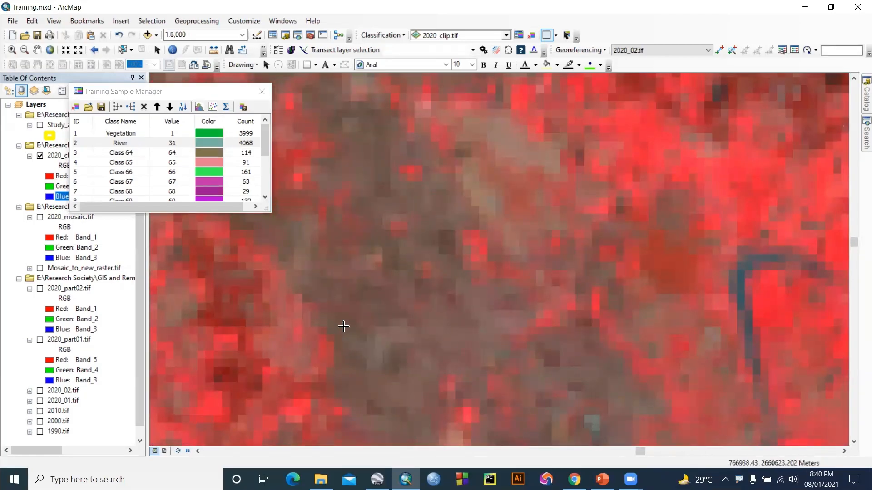
{"action": "left_click_drag", "start_coordinate": [344, 326], "coordinate": [364, 378]}
- Draw two training samples inside the pale sandy channel east of the main river
{"action": "scroll", "coordinate": [499, 352], "scroll_direction": "down", "scroll_amount": 2}
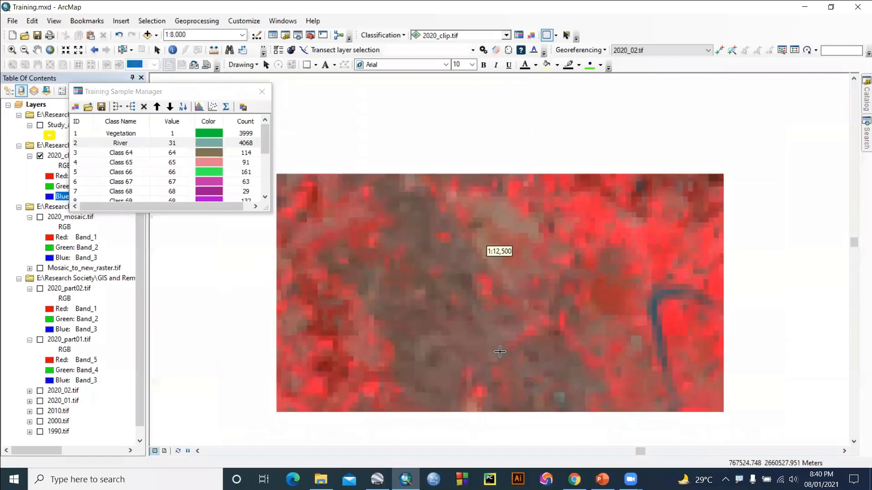
{"action": "scroll", "coordinate": [499, 352], "scroll_direction": "down", "scroll_amount": 2}
{"action": "left_click_drag", "start_coordinate": [696, 357], "coordinate": [462, 267]}
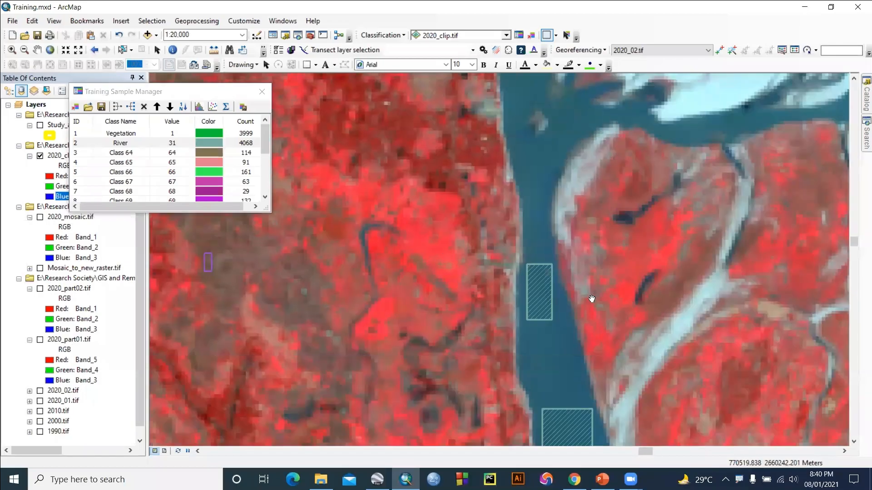
{"action": "left_click_drag", "start_coordinate": [592, 298], "coordinate": [432, 158]}
{"action": "scroll", "coordinate": [490, 199], "scroll_direction": "up", "scroll_amount": 8}
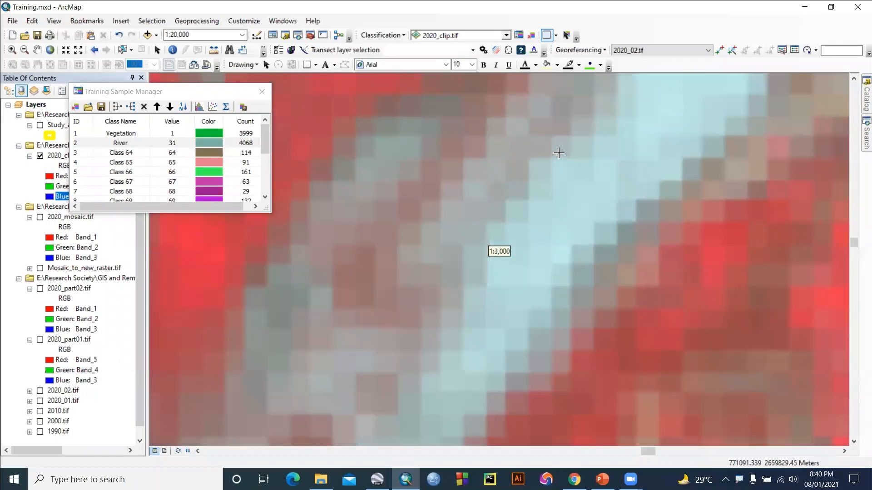
{"action": "left_click_drag", "start_coordinate": [555, 141], "coordinate": [585, 224]}
{"action": "left_click_drag", "start_coordinate": [636, 107], "coordinate": [653, 156]}
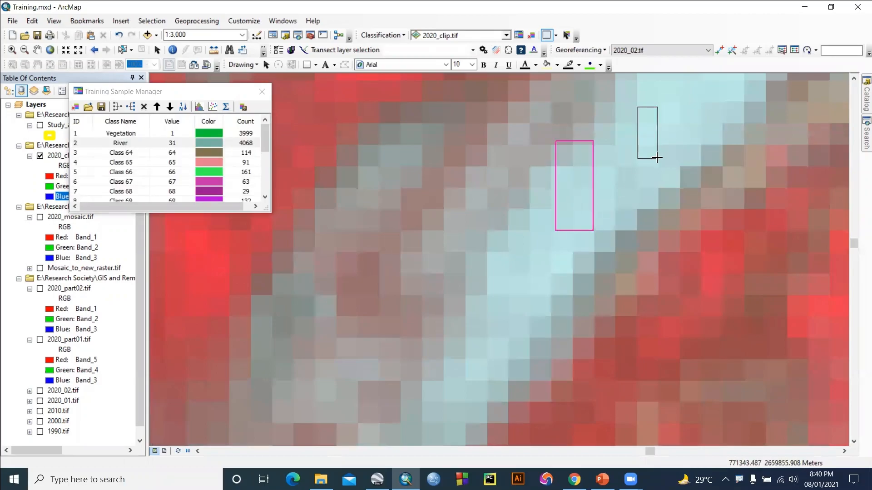
- Draw a training sample on the brown patch between the dark curved channel and the pale sandy branch in the southern vegetated area
{"action": "scroll", "coordinate": [706, 260], "scroll_direction": "down", "scroll_amount": 7}
{"action": "scroll", "coordinate": [707, 261], "scroll_direction": "down", "scroll_amount": 4}
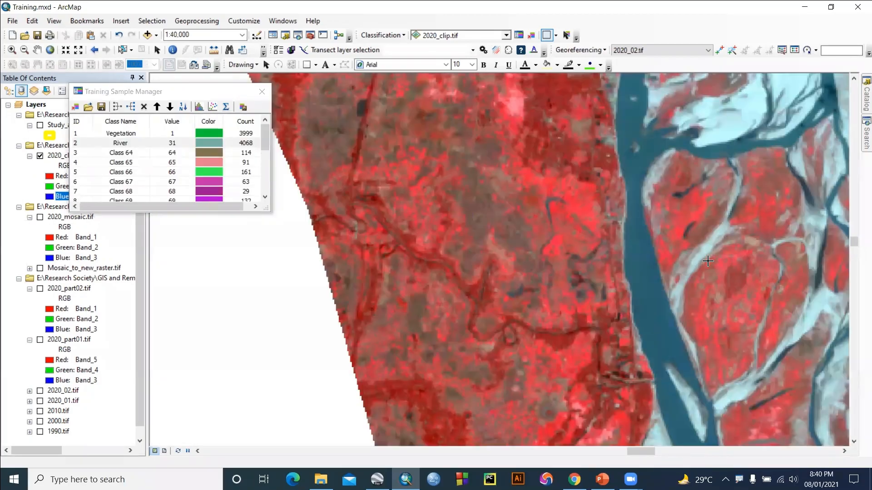
{"action": "left_click_drag", "start_coordinate": [710, 295], "coordinate": [569, 83]}
{"action": "left_click_drag", "start_coordinate": [757, 380], "coordinate": [583, 187]}
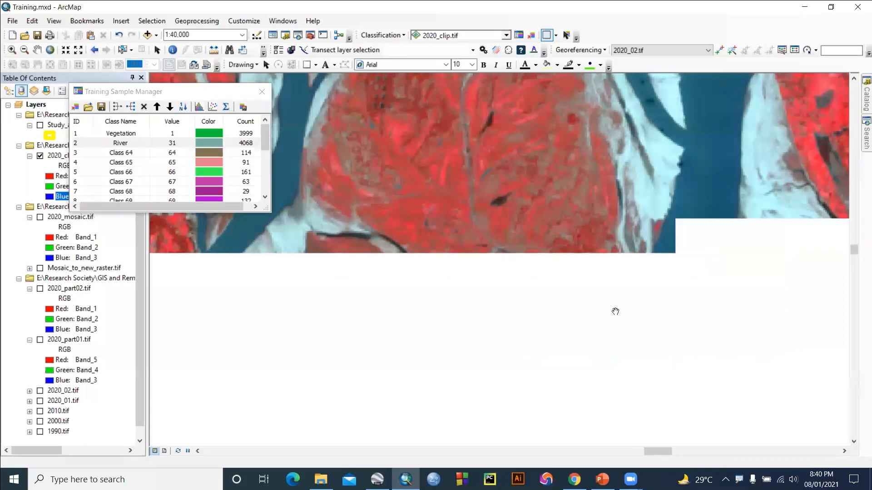
{"action": "left_click_drag", "start_coordinate": [615, 311], "coordinate": [472, 150]}
{"action": "left_click_drag", "start_coordinate": [405, 237], "coordinate": [347, 131]}
{"action": "scroll", "coordinate": [418, 220], "scroll_direction": "up", "scroll_amount": 6}
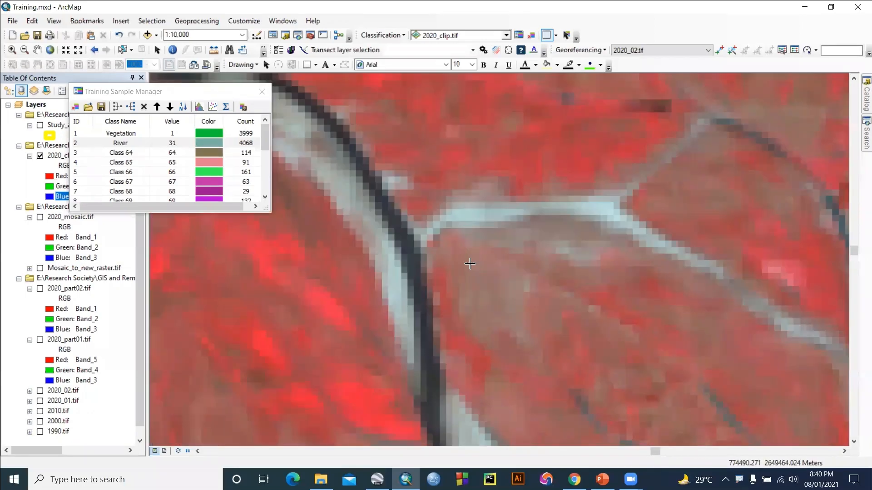
{"action": "left_click_drag", "start_coordinate": [470, 263], "coordinate": [504, 314]}
{"action": "left_click_drag", "start_coordinate": [478, 194], "coordinate": [492, 223]}
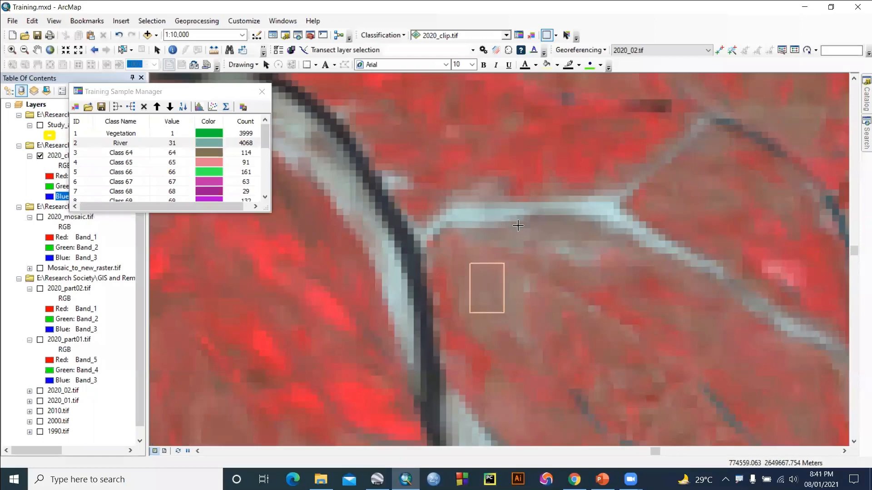
- Draw one training sample on the pale sandy branch and two on the dark brown land beside the image's southwestern boundary
{"action": "left_click_drag", "start_coordinate": [552, 210], "coordinate": [569, 235]}
{"action": "scroll", "coordinate": [596, 252], "scroll_direction": "down", "scroll_amount": 9}
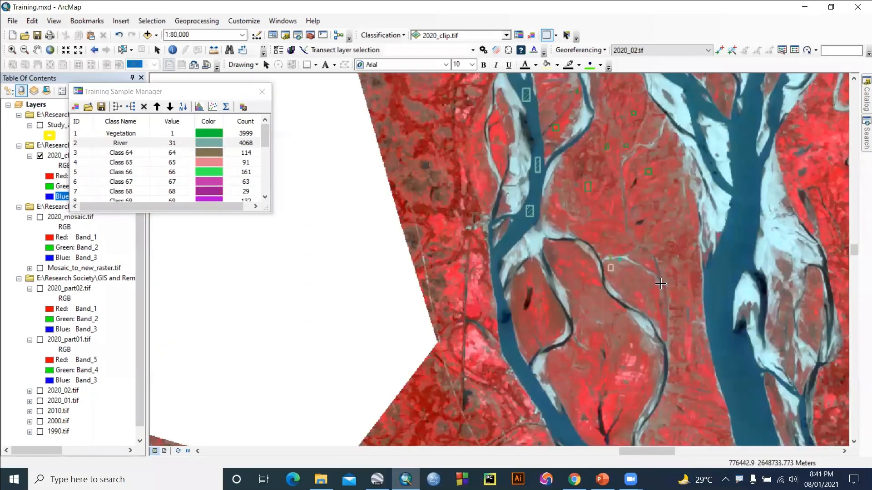
{"action": "left_click_drag", "start_coordinate": [708, 330], "coordinate": [635, 152]}
{"action": "left_click_drag", "start_coordinate": [436, 335], "coordinate": [553, 335]}
{"action": "scroll", "coordinate": [302, 313], "scroll_direction": "up", "scroll_amount": 8}
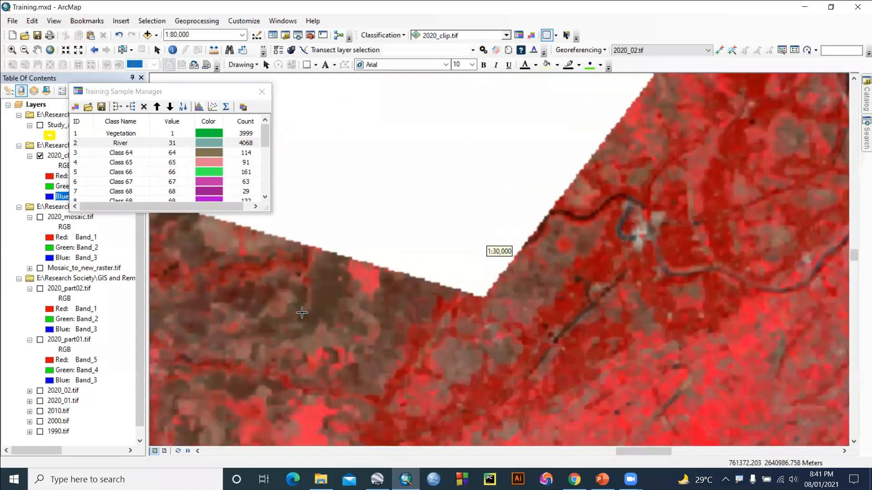
{"action": "mouse_move", "coordinate": [340, 220]}
{"action": "left_mouse_down"}
{"action": "mouse_move", "coordinate": [362, 286]}
{"action": "mouse_move", "coordinate": [374, 292]}
{"action": "mouse_move", "coordinate": [365, 331]}
{"action": "left_mouse_up"}
{"action": "scroll", "coordinate": [119, 132], "scroll_direction": "down", "scroll_amount": 6}
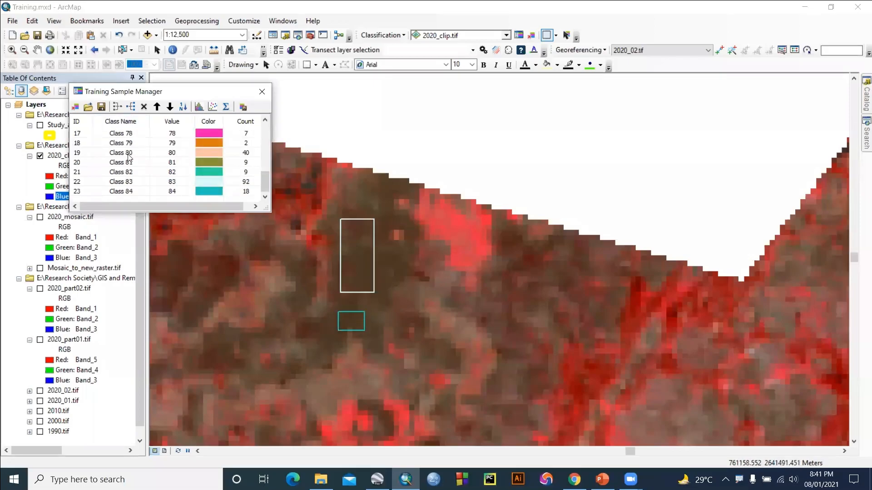
- Draw two training samples on the greyish-brown bare patch southeast of the dark brown land
{"action": "scroll", "coordinate": [581, 220], "scroll_direction": "up", "scroll_amount": 5}
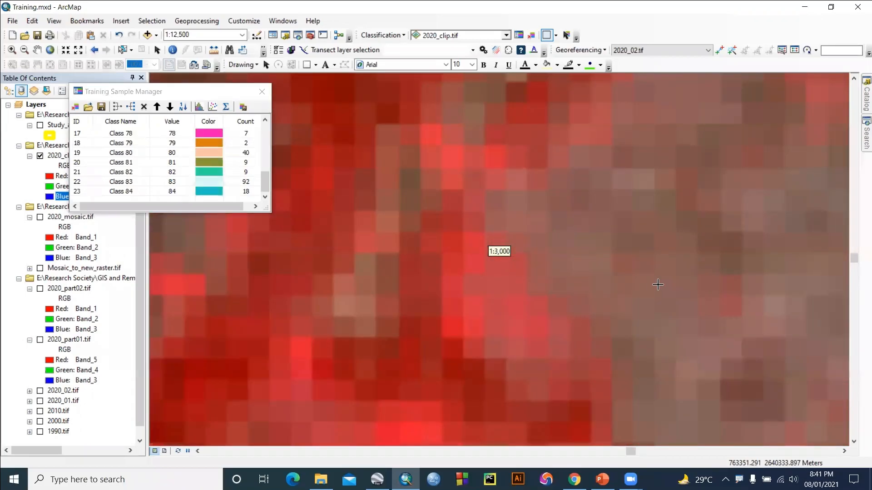
{"action": "left_click_drag", "start_coordinate": [640, 281], "coordinate": [673, 360]}
{"action": "left_click_drag", "start_coordinate": [776, 316], "coordinate": [392, 248]}
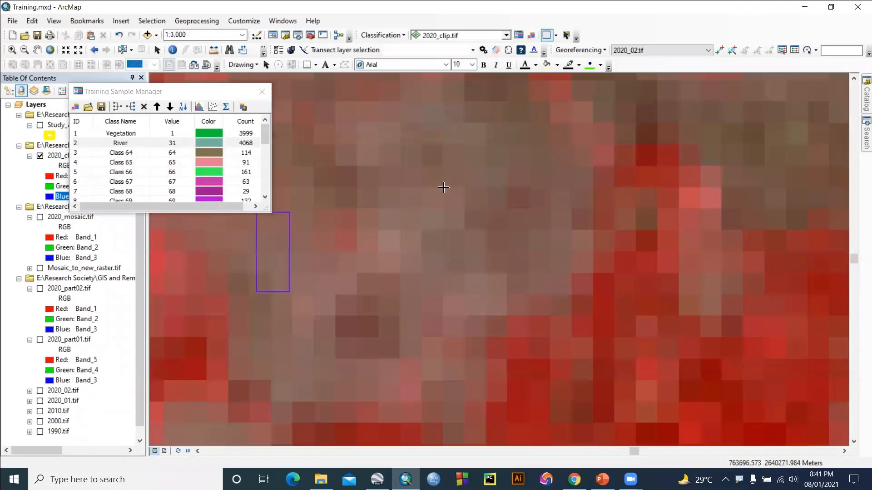
{"action": "left_click_drag", "start_coordinate": [426, 136], "coordinate": [455, 203]}
- Draw two training samples on the grey bare ground of the sandbar along the northern bank of the southwestern river
{"action": "scroll", "coordinate": [506, 222], "scroll_direction": "down", "scroll_amount": 6}
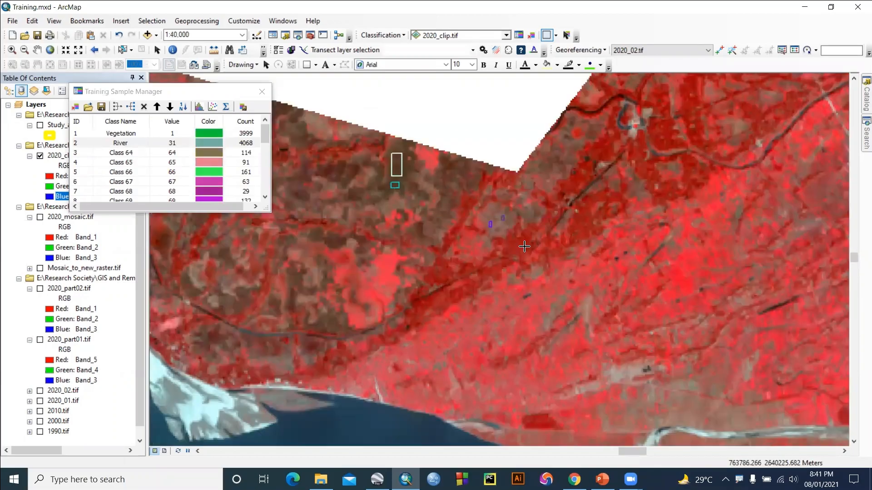
{"action": "left_click_drag", "start_coordinate": [525, 343], "coordinate": [661, 185]}
{"action": "left_click_drag", "start_coordinate": [430, 289], "coordinate": [560, 308]}
{"action": "scroll", "coordinate": [563, 275], "scroll_direction": "up", "scroll_amount": 5}
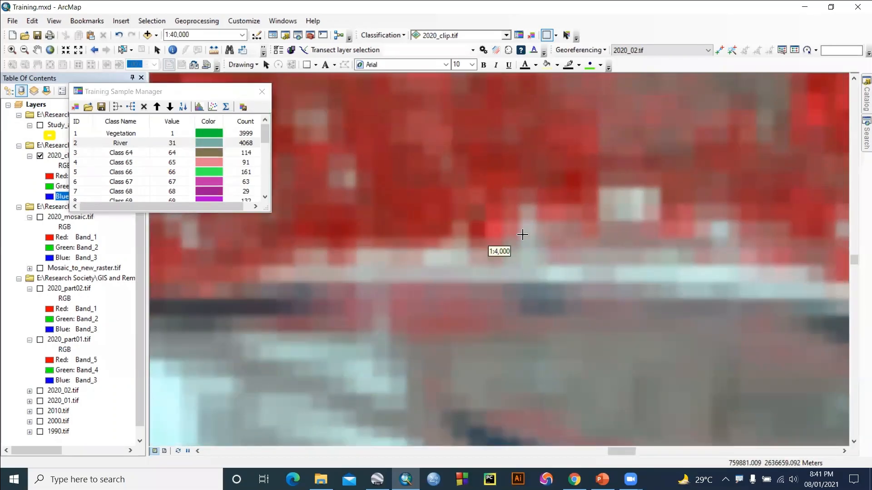
{"action": "mouse_move", "coordinate": [681, 369]}
{"action": "left_mouse_down"}
{"action": "mouse_move", "coordinate": [609, 176]}
{"action": "mouse_move", "coordinate": [475, 155]}
{"action": "mouse_move", "coordinate": [694, 199]}
{"action": "mouse_move", "coordinate": [701, 223]}
{"action": "left_mouse_up"}
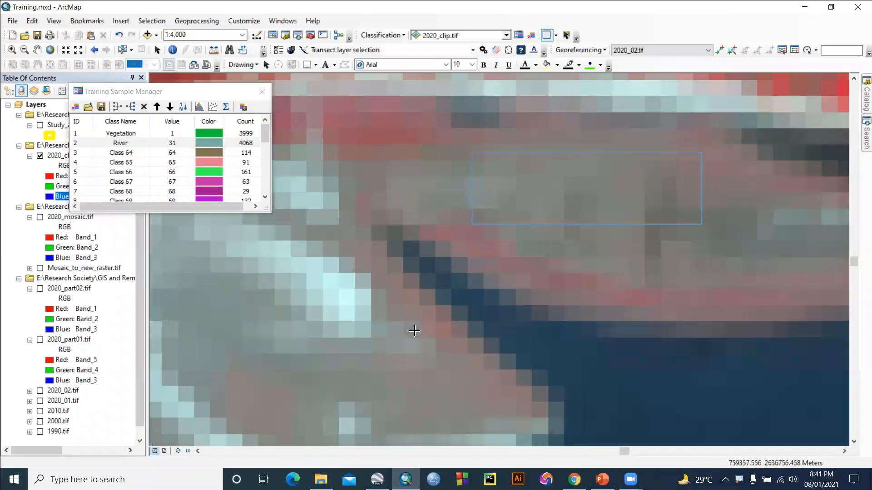
{"action": "left_click_drag", "start_coordinate": [334, 335], "coordinate": [627, 238]}
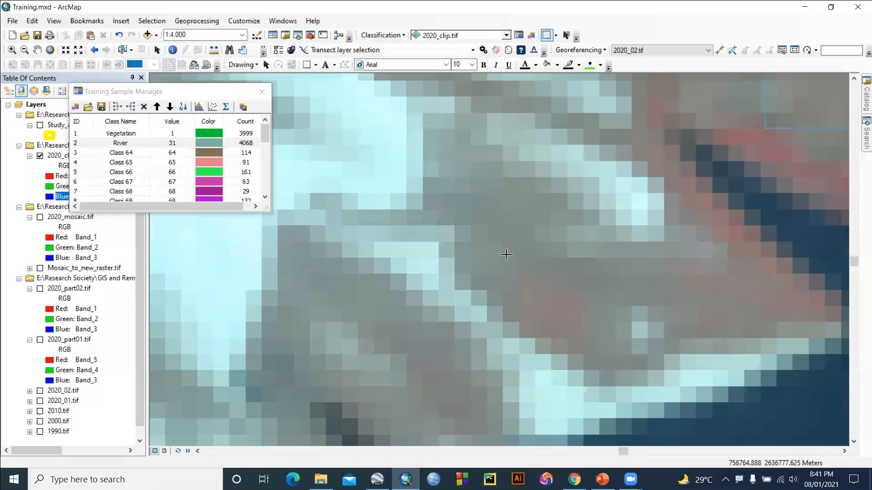
{"action": "left_click_drag", "start_coordinate": [446, 156], "coordinate": [531, 275]}
- Draw training samples on the bright sand and the adjoining grey patch farther west on the same sandbar
{"action": "left_click_drag", "start_coordinate": [296, 235], "coordinate": [505, 284]}
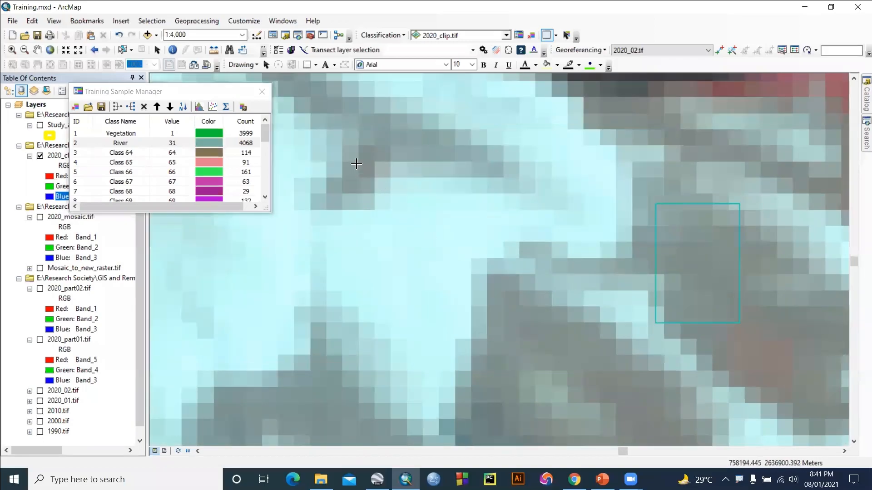
{"action": "left_click_drag", "start_coordinate": [357, 164], "coordinate": [448, 329]}
{"action": "left_click_drag", "start_coordinate": [338, 202], "coordinate": [654, 307]}
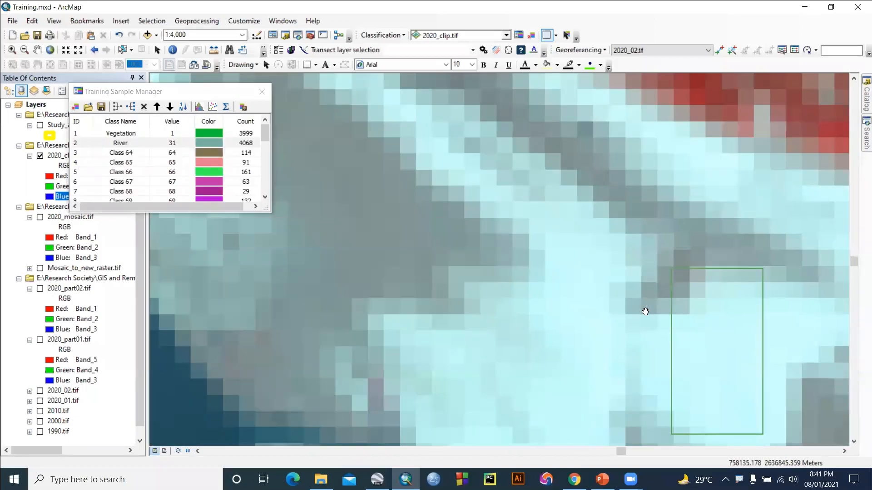
{"action": "left_click_drag", "start_coordinate": [569, 309], "coordinate": [556, 189]}
{"action": "left_click_drag", "start_coordinate": [486, 115], "coordinate": [607, 295]}
- Draw four training samples on the bright sandbars at the river's western end, including the bar across the dark main channel
{"action": "scroll", "coordinate": [699, 237], "scroll_direction": "up", "scroll_amount": 10}
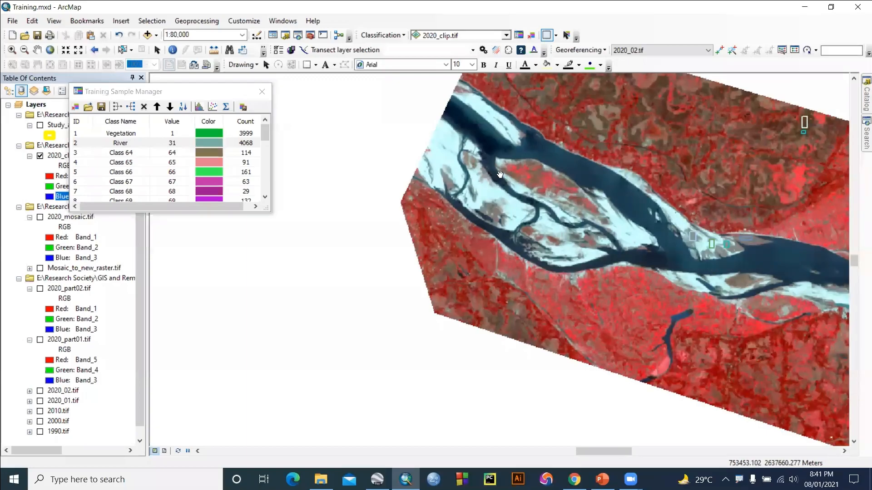
{"action": "scroll", "coordinate": [464, 177], "scroll_direction": "down", "scroll_amount": 8}
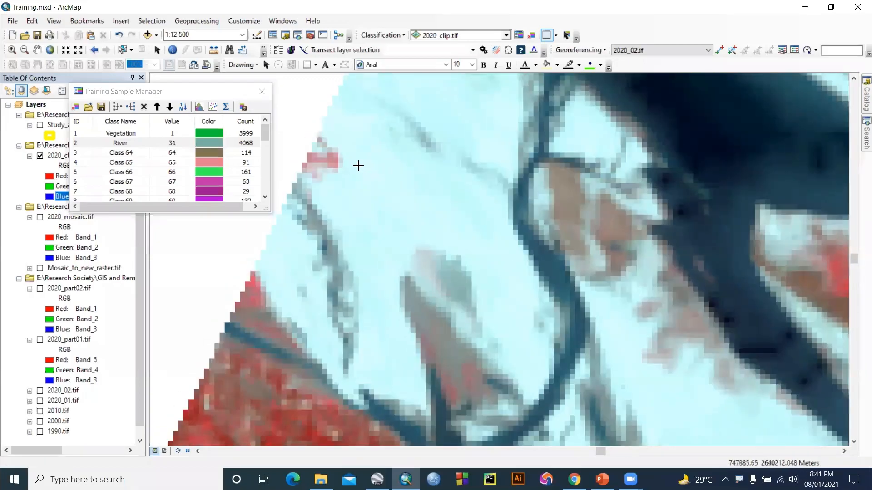
{"action": "left_click_drag", "start_coordinate": [358, 165], "coordinate": [446, 231]}
{"action": "left_click_drag", "start_coordinate": [633, 217], "coordinate": [510, 308]}
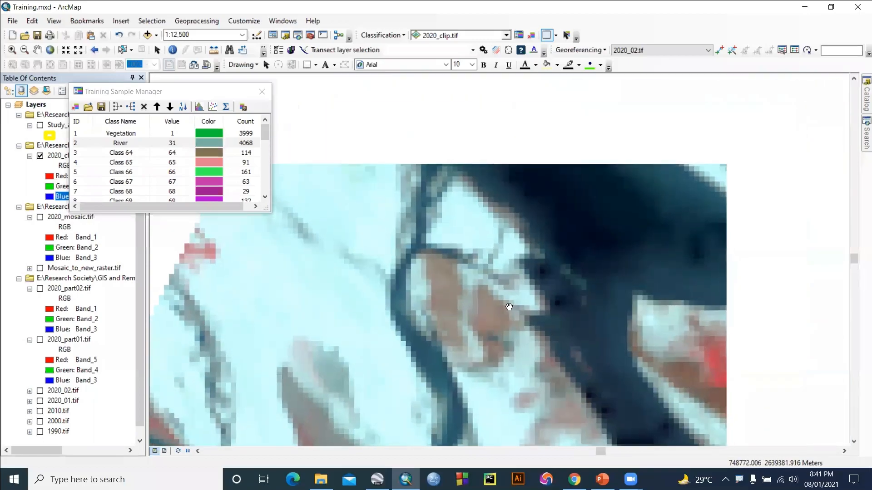
{"action": "left_click_drag", "start_coordinate": [451, 212], "coordinate": [473, 228]}
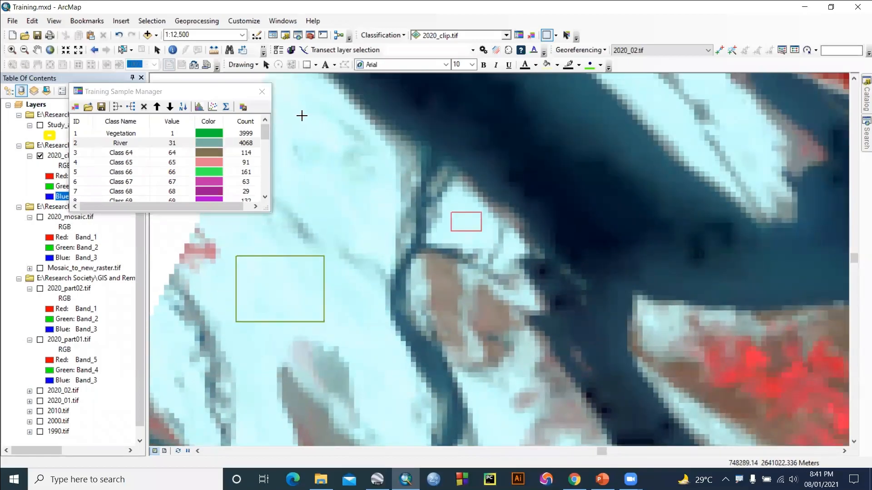
{"action": "left_click_drag", "start_coordinate": [299, 116], "coordinate": [340, 206]}
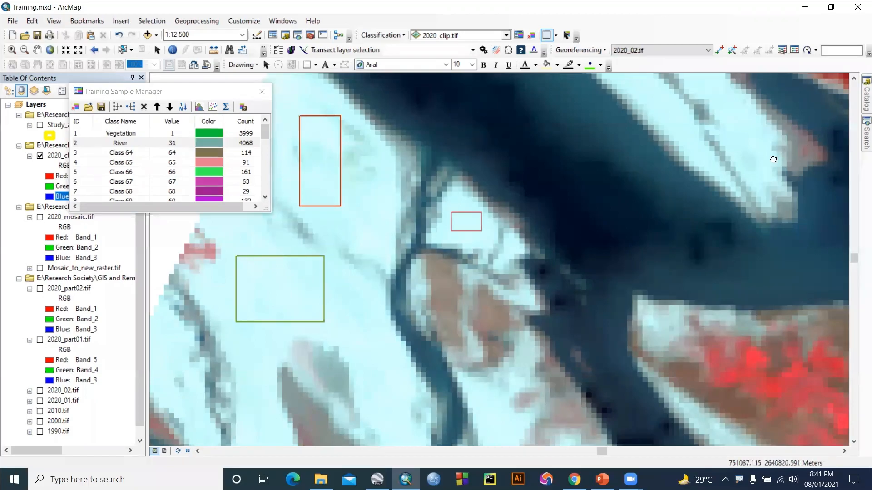
{"action": "scroll", "coordinate": [636, 191], "scroll_direction": "up", "scroll_amount": 3}
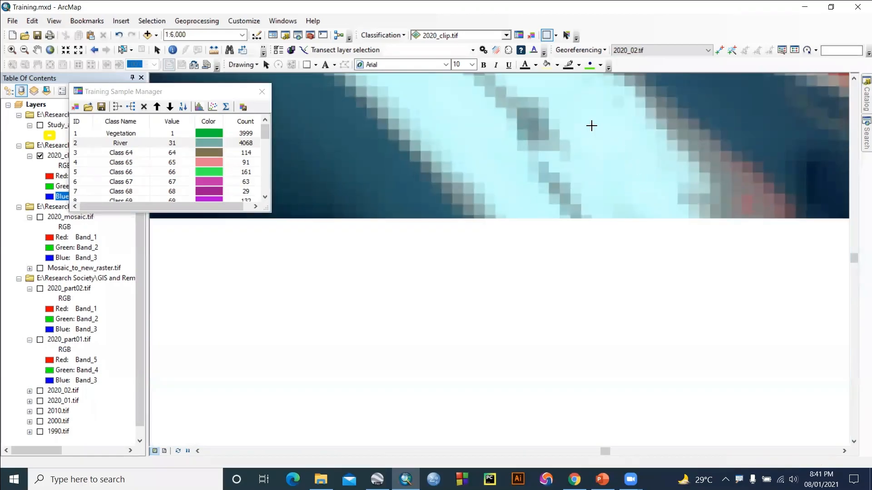
{"action": "left_click_drag", "start_coordinate": [591, 126], "coordinate": [657, 219]}
- Merge all training samples from Class 64 through Class 94 into a single class
{"action": "scroll", "coordinate": [155, 160], "scroll_direction": "down", "scroll_amount": 9}
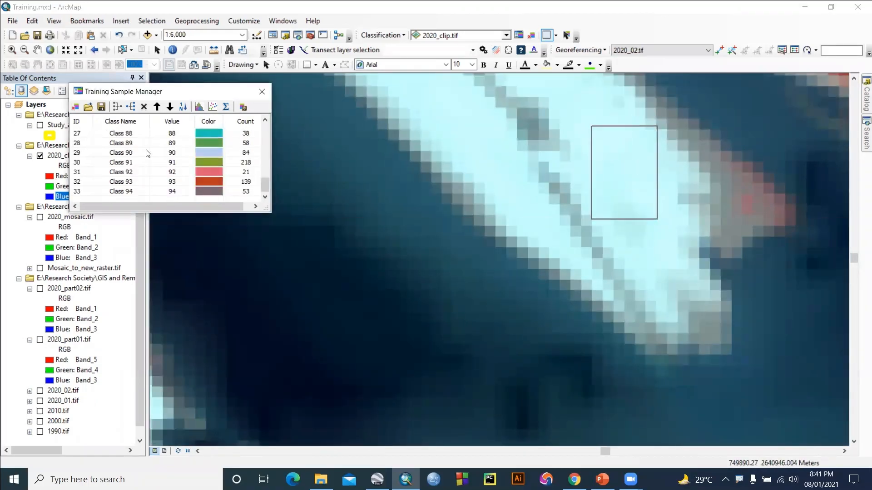
{"action": "scroll", "coordinate": [147, 153], "scroll_direction": "up", "scroll_amount": 9}
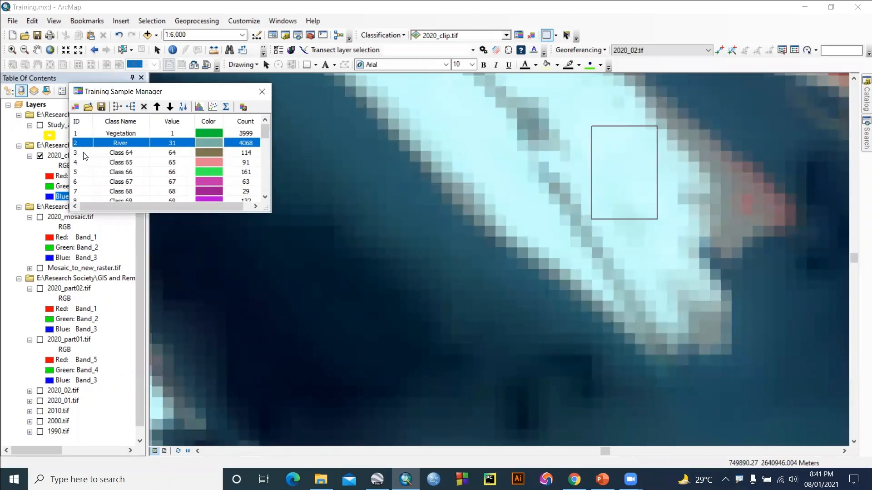
{"action": "left_click", "coordinate": [84, 156]}
{"action": "scroll", "coordinate": [101, 157], "scroll_direction": "down", "scroll_amount": 9}
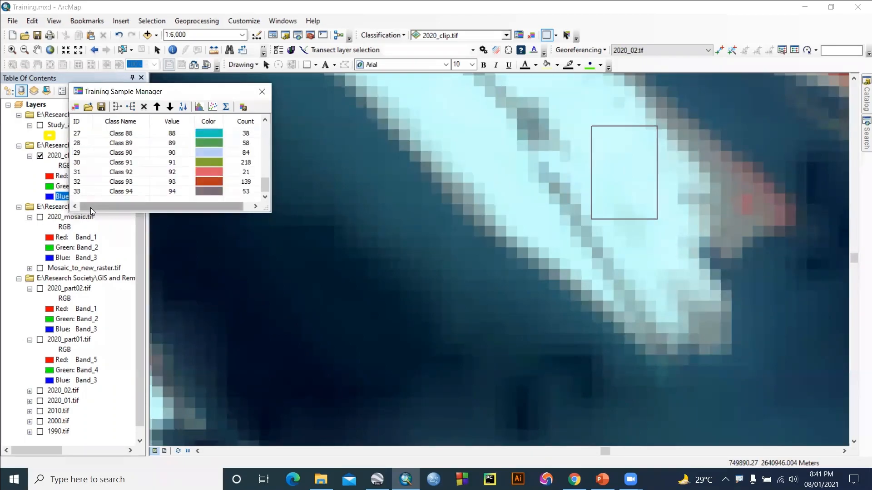
{"action": "left_click", "coordinate": [77, 192], "text": "shift"}
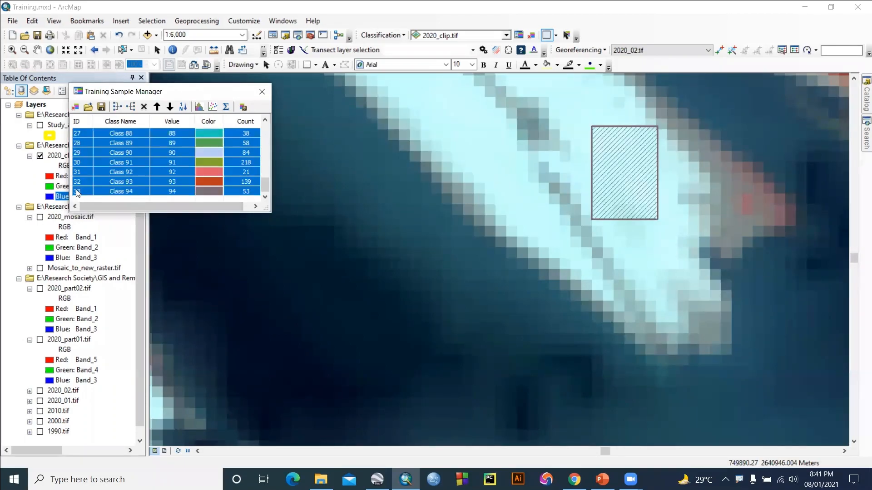
{"action": "left_click", "coordinate": [114, 107]}
- Rename the merged class as Land
{"action": "double_click", "coordinate": [125, 156]}
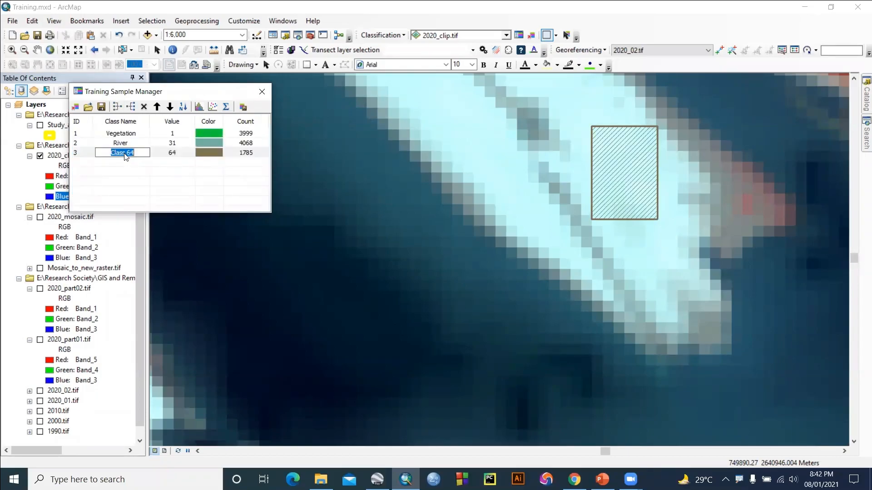
{"action": "type", "text": "Land"}
{"action": "key", "text": "Return"}
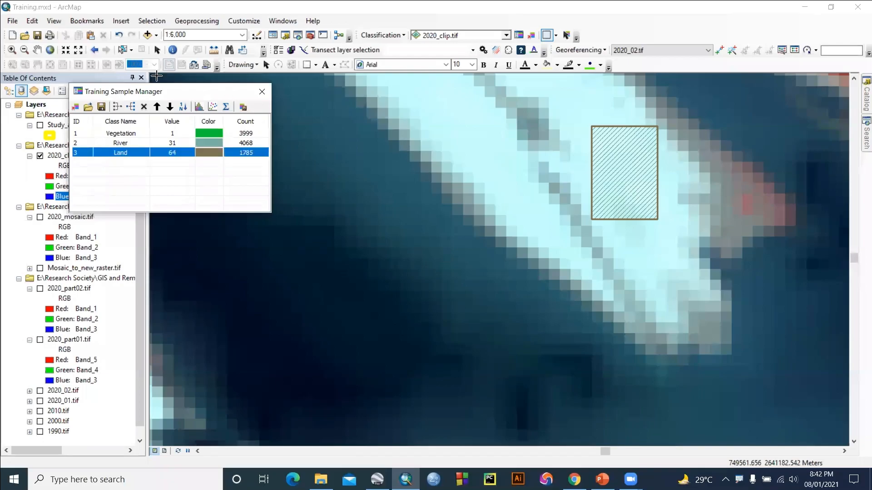
- Show the full extent and save the training samples as the shapefile 2020_clip_tif in the GIS Training project's Shapefile folder
{"action": "left_click", "coordinate": [50, 49]}
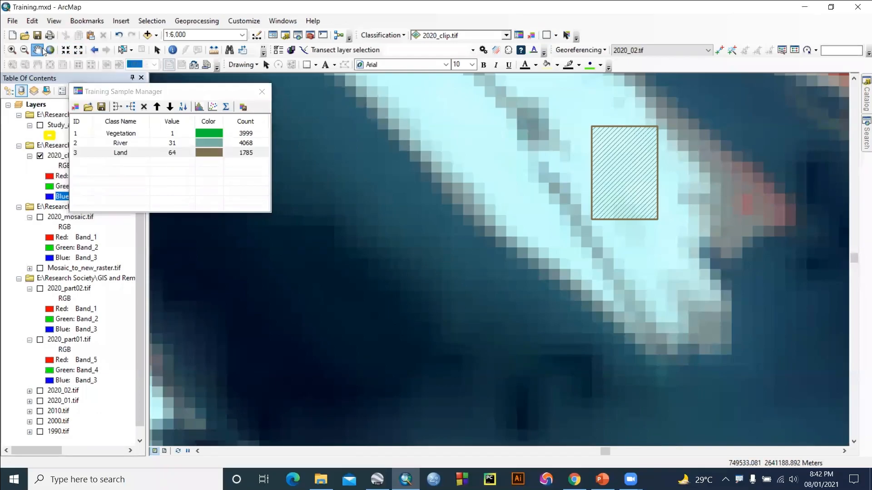
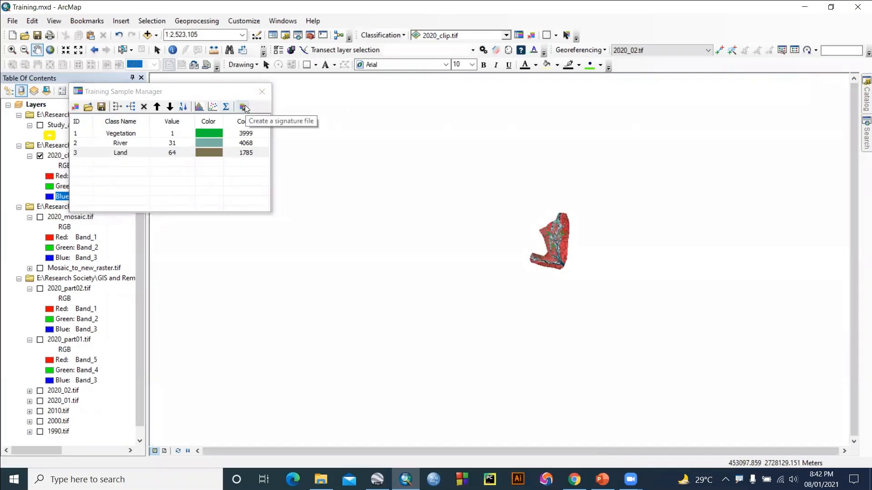
{"action": "left_click", "coordinate": [101, 107]}
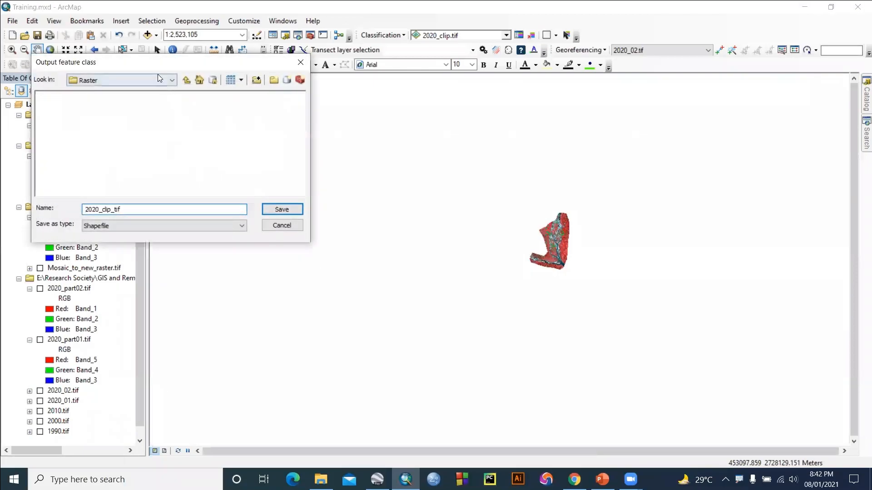
{"action": "left_click_drag", "start_coordinate": [163, 65], "coordinate": [386, 88]}
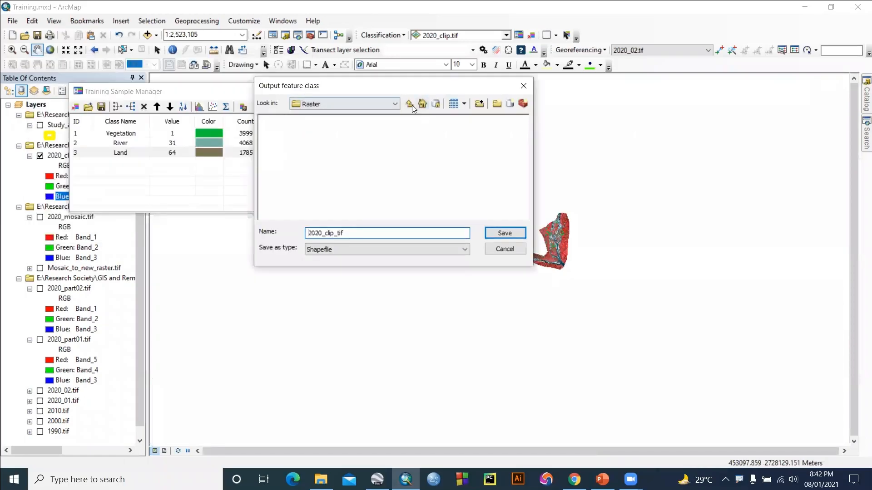
{"action": "left_click", "coordinate": [411, 105]}
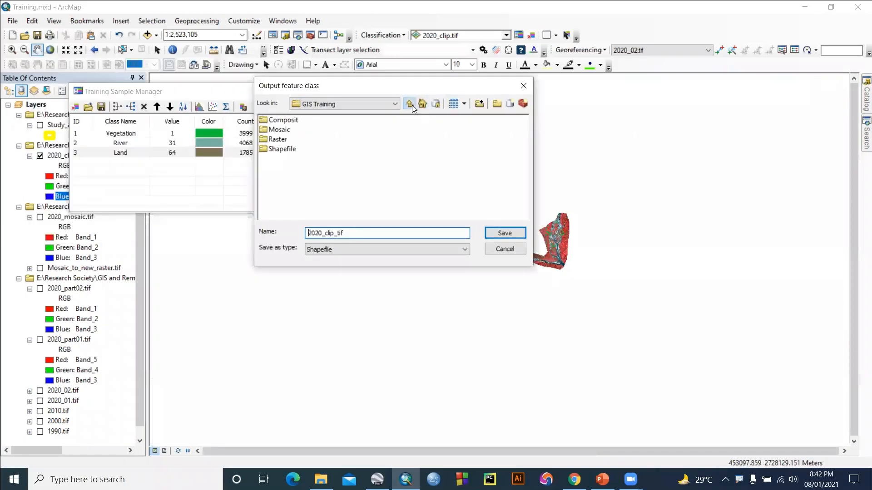
{"action": "double_click", "coordinate": [282, 150]}
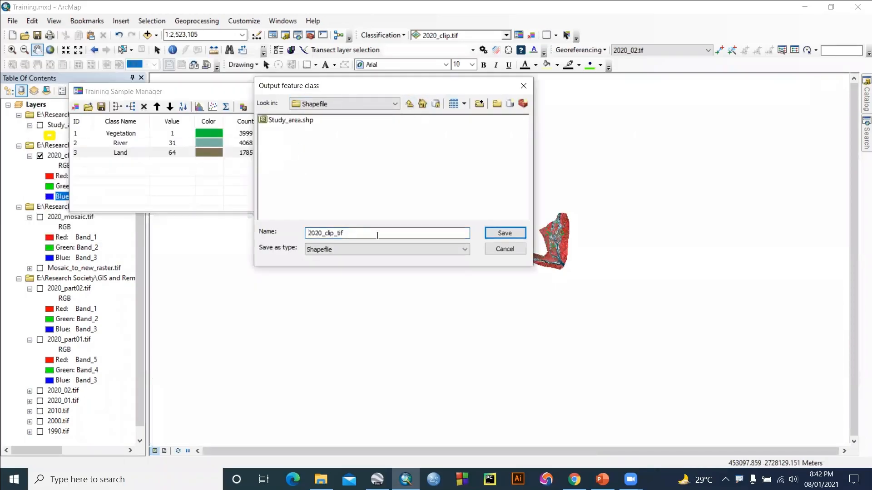
{"action": "left_click", "coordinate": [491, 236]}
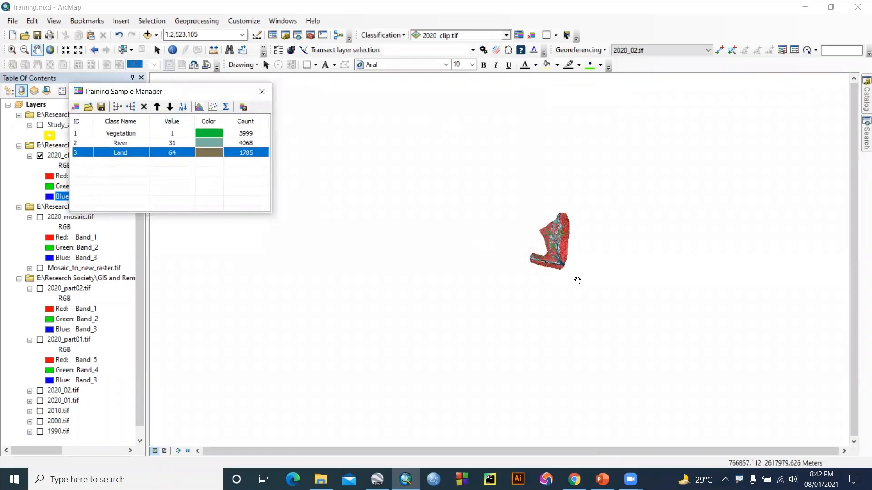
- Browse the Shapefile folder for loadable training samples and close the file browser without loading any
{"action": "scroll", "coordinate": [560, 240], "scroll_direction": "down", "scroll_amount": 3}
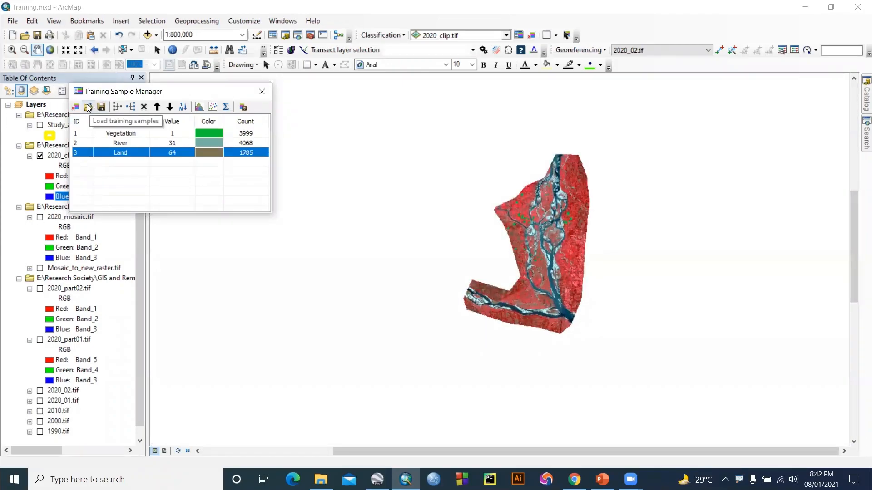
{"action": "left_click", "coordinate": [88, 107]}
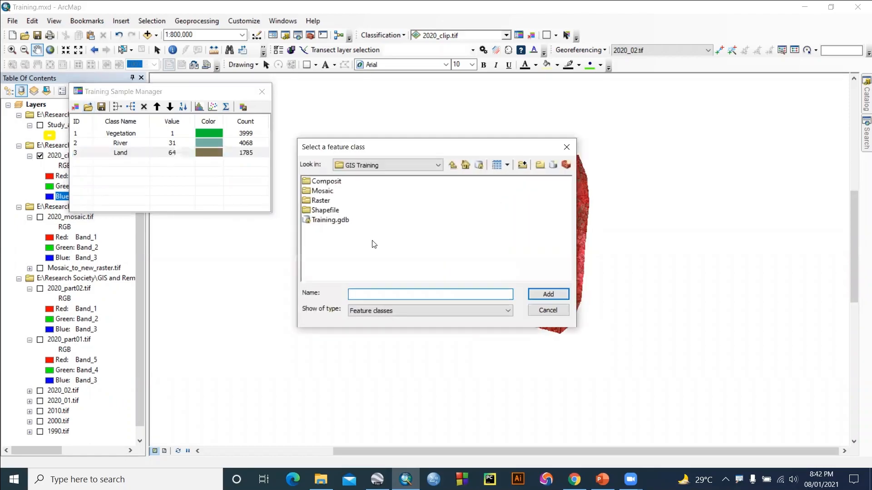
{"action": "double_click", "coordinate": [323, 211]}
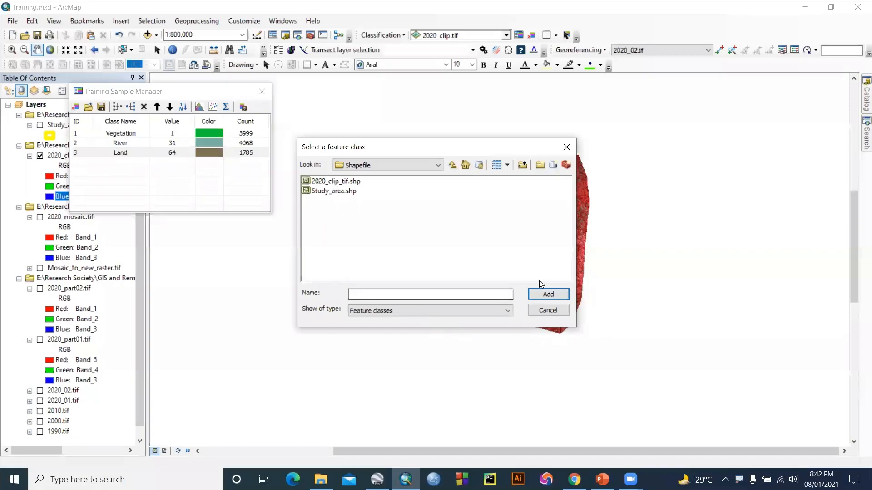
{"action": "left_click", "coordinate": [566, 147]}
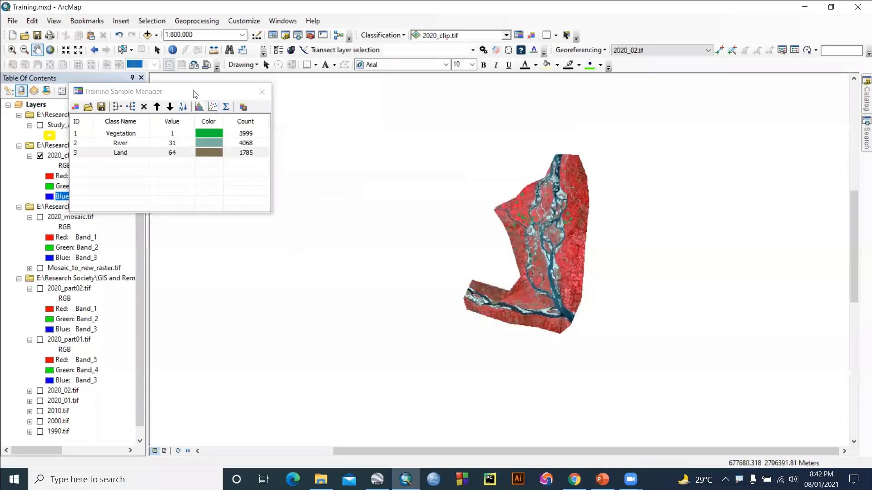
{"action": "scroll", "coordinate": [555, 277], "scroll_direction": "up", "scroll_amount": 1}
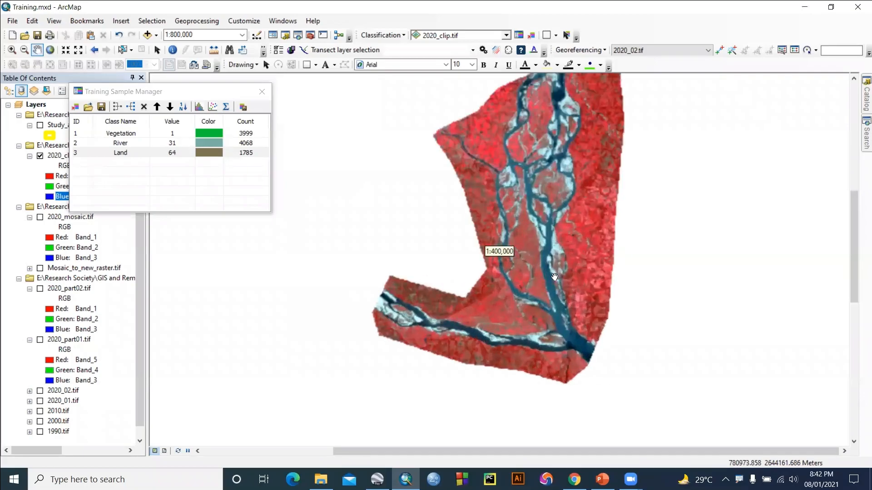
- Recolor the training sample classes, making River yellow and Land dark blue
{"action": "left_click_drag", "start_coordinate": [570, 206], "coordinate": [515, 236]}
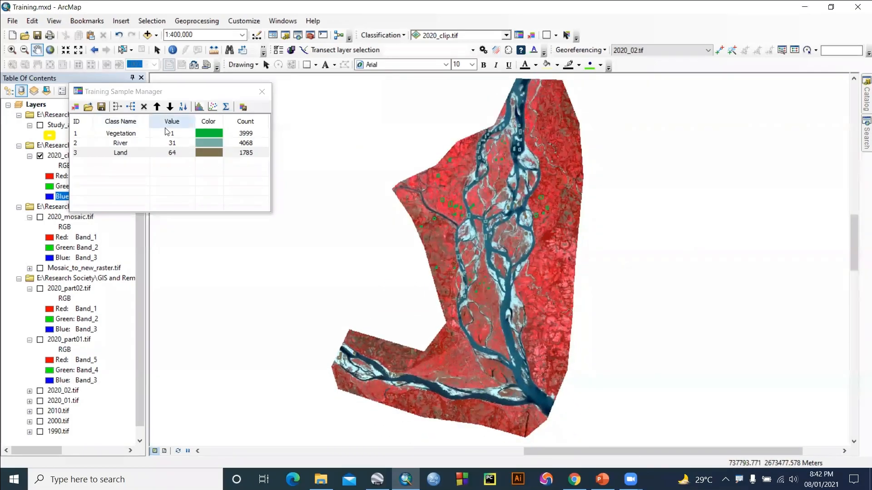
{"action": "double_click", "coordinate": [207, 153]}
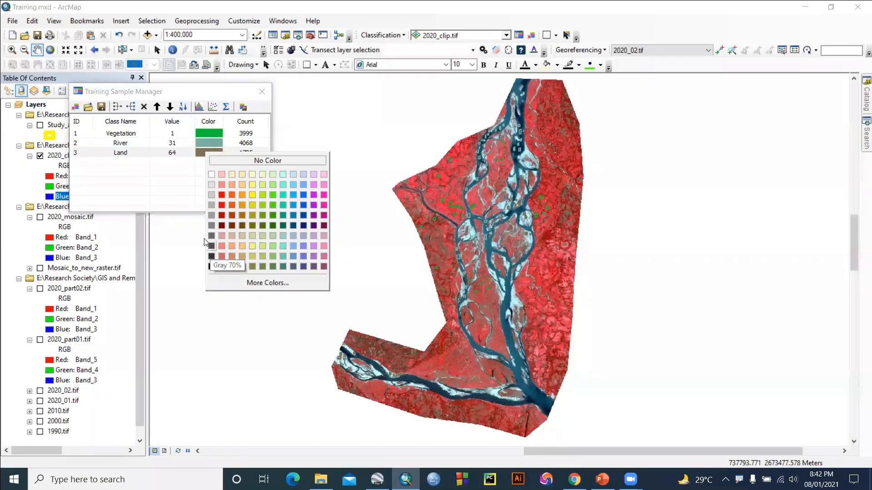
{"action": "left_click", "coordinate": [210, 174]}
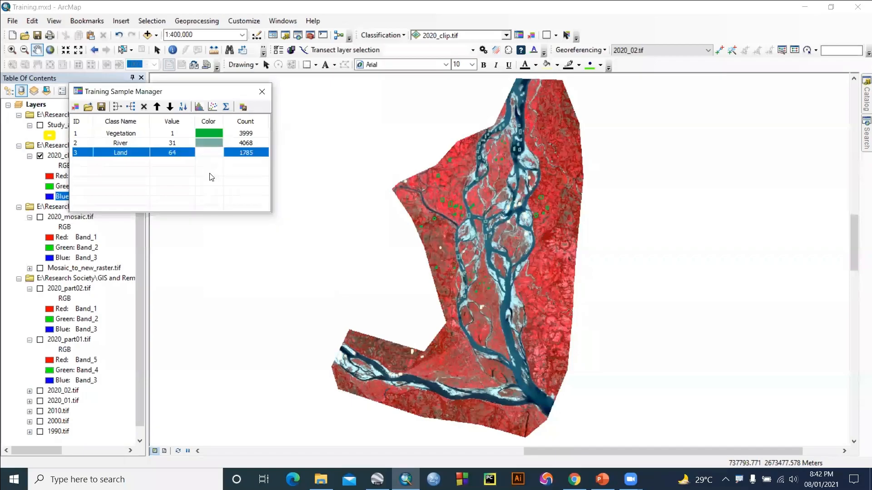
{"action": "left_click", "coordinate": [206, 142]}
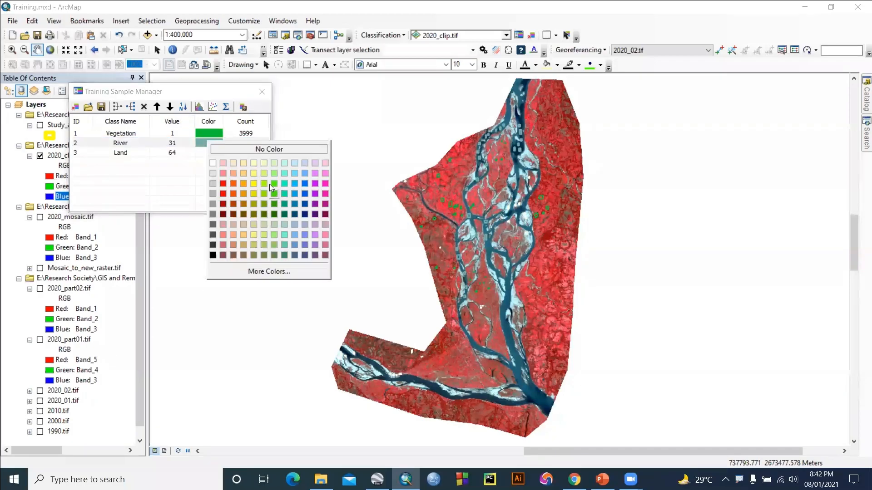
{"action": "left_click", "coordinate": [254, 184]}
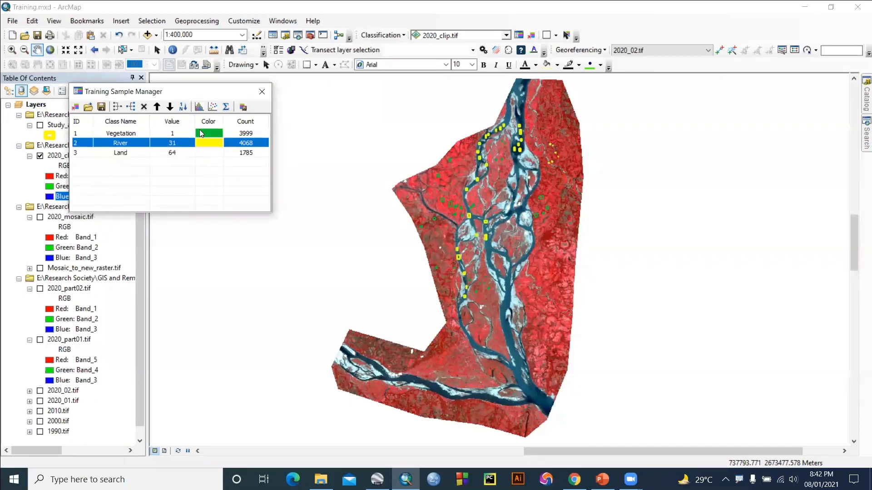
{"action": "left_click", "coordinate": [209, 153]}
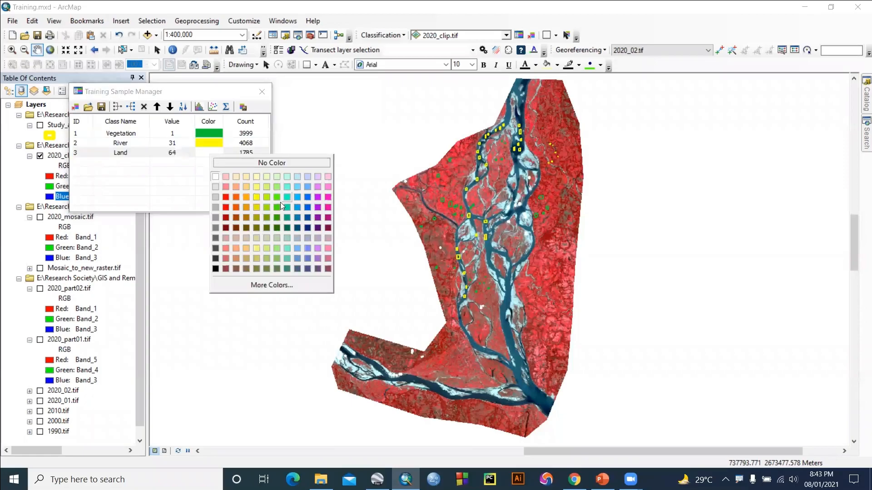
{"action": "left_click", "coordinate": [307, 219]}
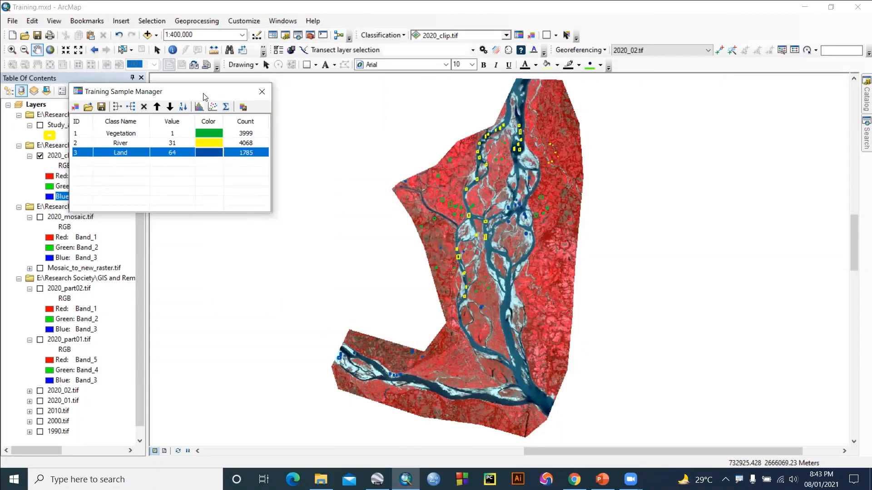
- Run Interactive Supervised Classification on 2020_clip.tif using the Vegetation, River and Land training samples
{"action": "scroll", "coordinate": [441, 116], "scroll_direction": "up", "scroll_amount": 2}
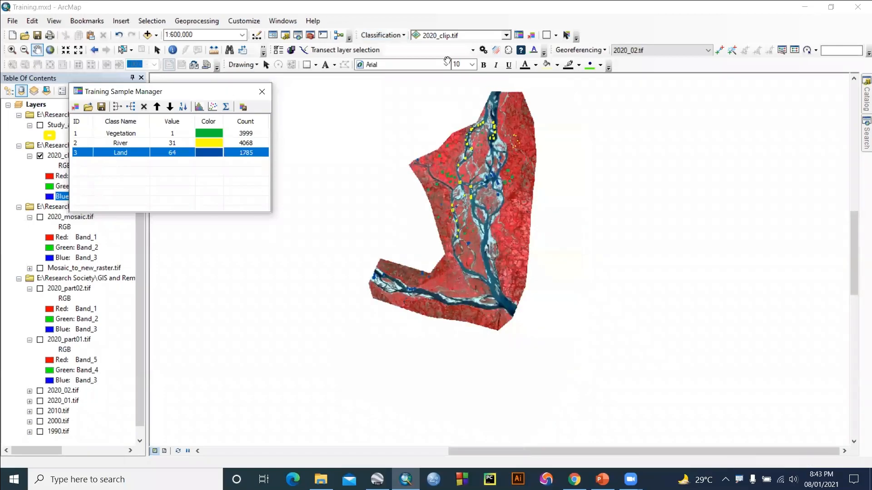
{"action": "left_click", "coordinate": [381, 35]}
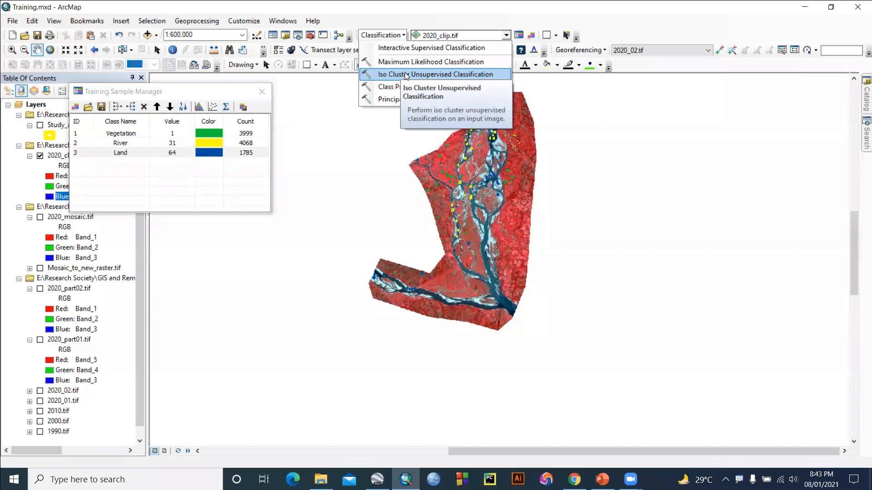
{"action": "left_click", "coordinate": [402, 48]}
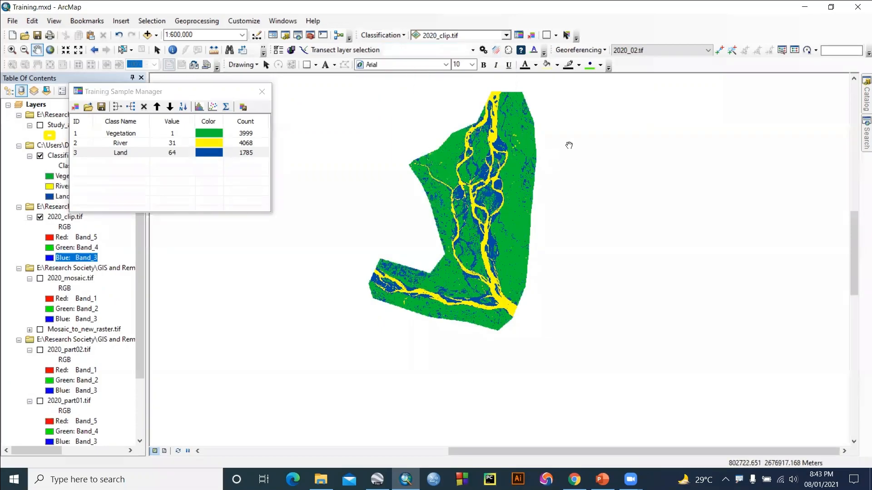
- Zoom to the Classification_2020_clip.tif layer and hide the source 2020_clip.tif image beneath it
{"action": "left_click_drag", "start_coordinate": [228, 93], "coordinate": [652, 113]}
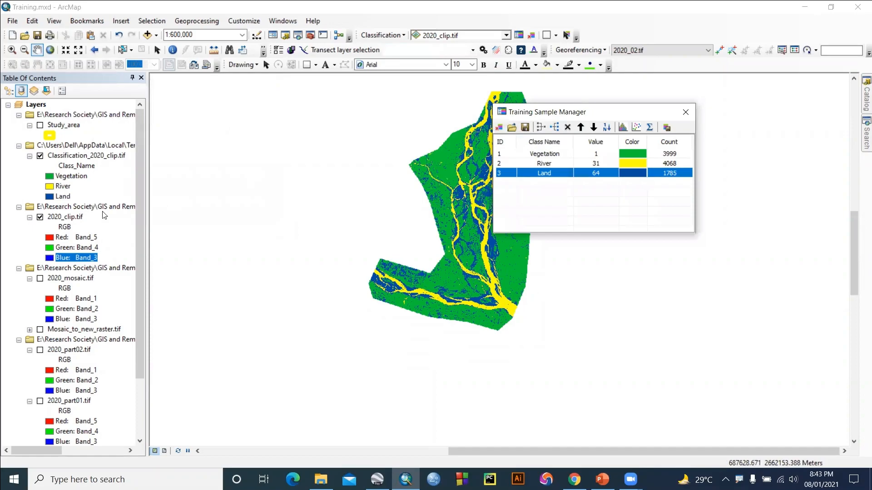
{"action": "right_click", "coordinate": [53, 159]}
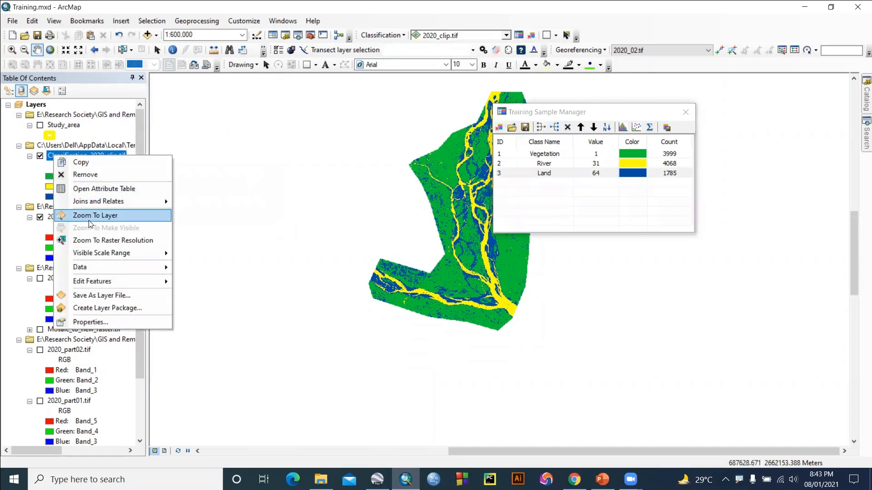
{"action": "left_click", "coordinate": [89, 217]}
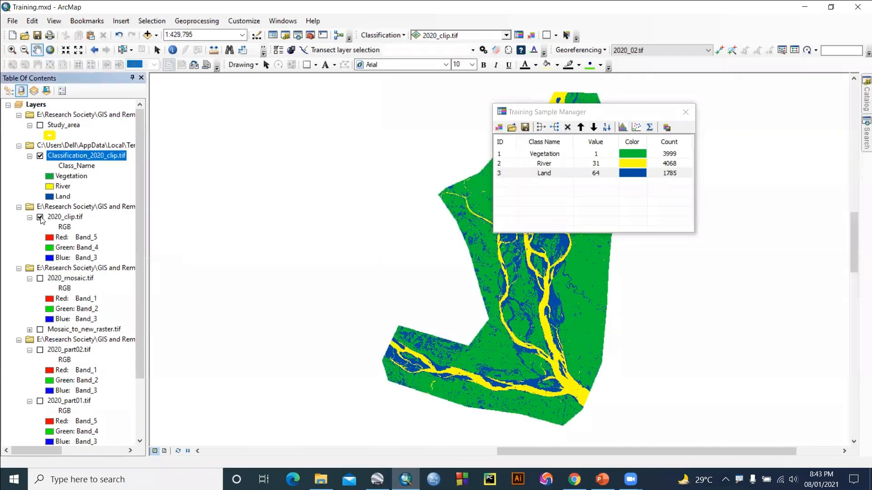
{"action": "left_click", "coordinate": [40, 218]}
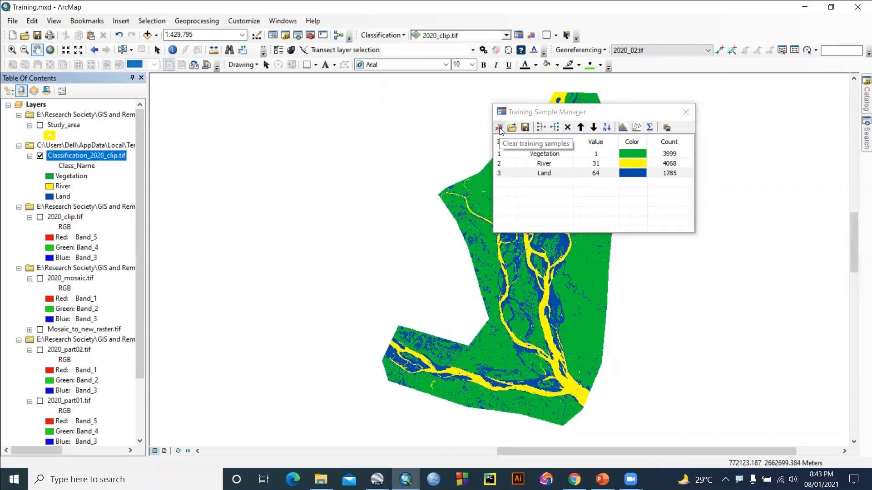
- Examine the classified river channels, land patches and vegetation up close, and close the Training Sample Manager
{"action": "scroll", "coordinate": [497, 254], "scroll_direction": "up", "scroll_amount": 5}
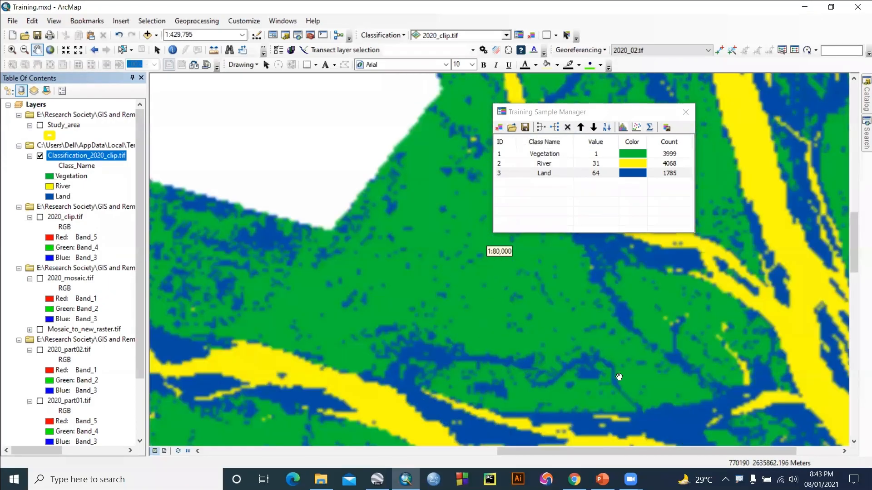
{"action": "left_click_drag", "start_coordinate": [637, 341], "coordinate": [304, 357]}
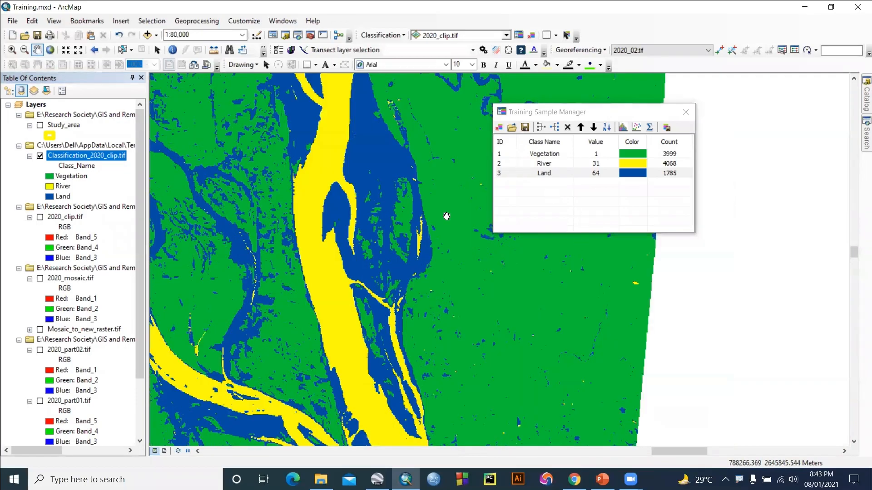
{"action": "left_click_drag", "start_coordinate": [334, 218], "coordinate": [518, 375]}
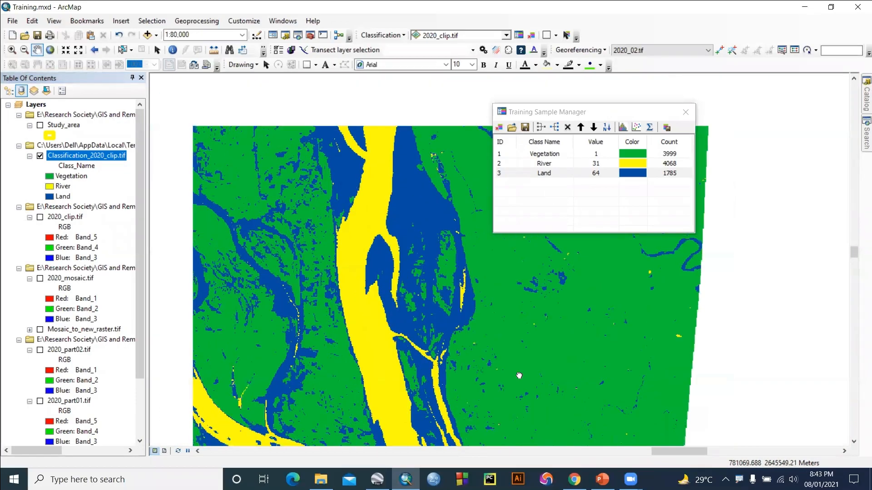
{"action": "left_click_drag", "start_coordinate": [423, 311], "coordinate": [322, 393]}
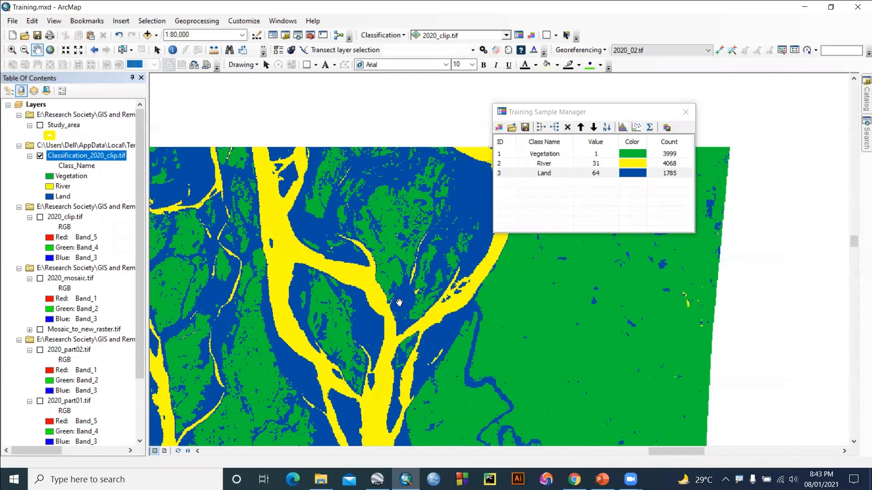
{"action": "left_click_drag", "start_coordinate": [399, 301], "coordinate": [457, 393]}
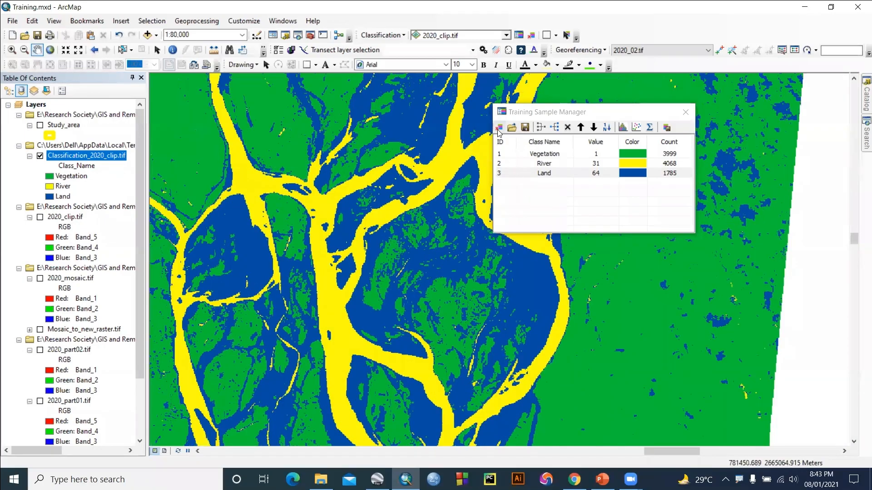
{"action": "left_click", "coordinate": [499, 131]}
{"action": "left_click", "coordinate": [685, 112]}
{"action": "scroll", "coordinate": [460, 297], "scroll_direction": "down", "scroll_amount": 1}
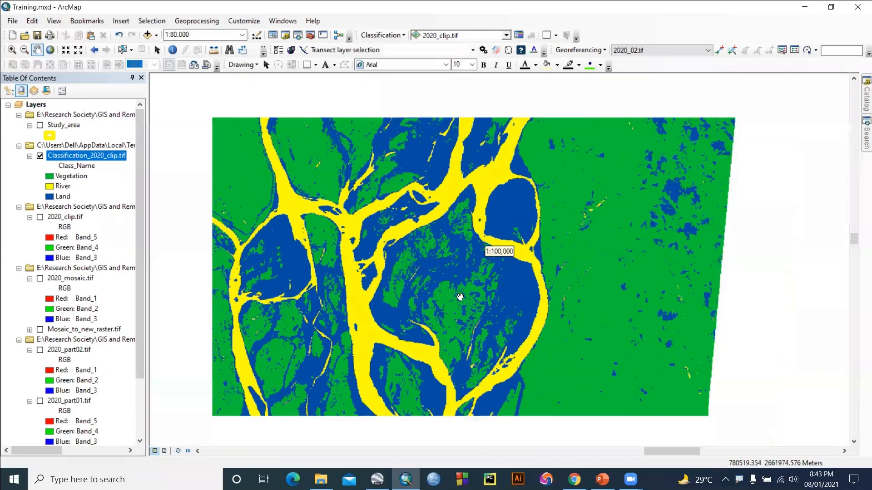
{"action": "scroll", "coordinate": [460, 297], "scroll_direction": "down", "scroll_amount": 2}
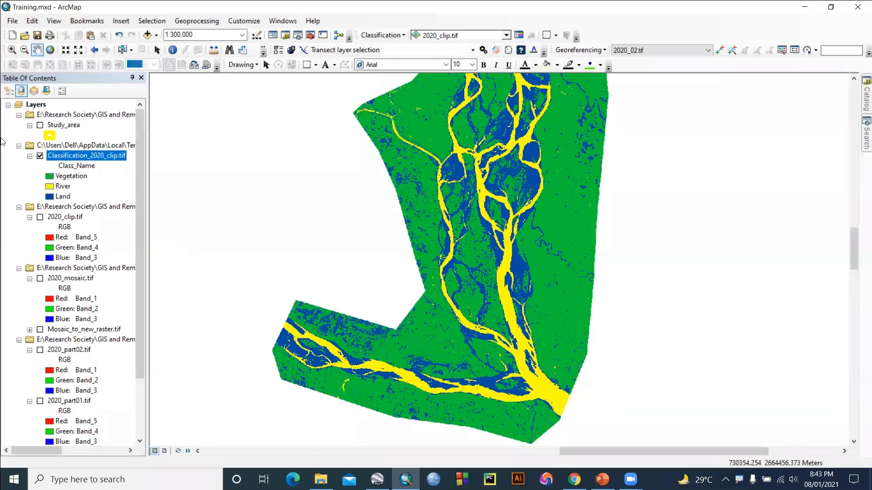
- Open the symbology settings of Classification_2020_clip.tif and draw the raster by Unique Values
{"action": "right_click", "coordinate": [56, 155]}
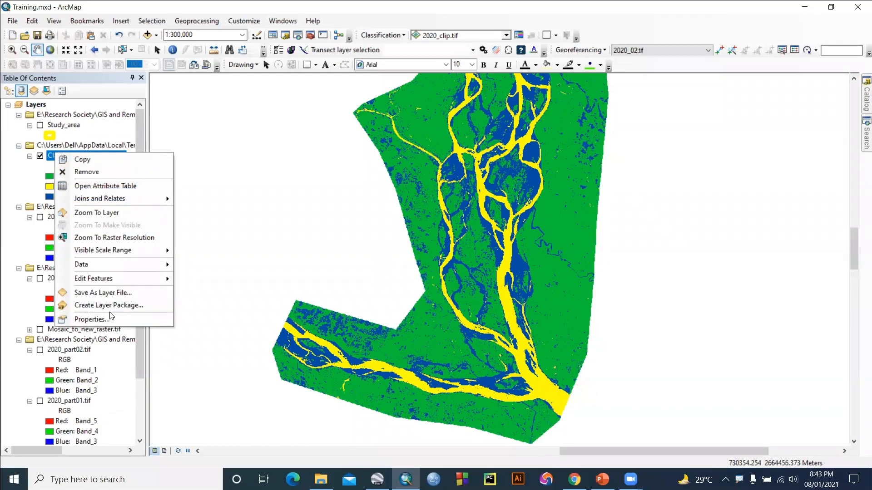
{"action": "left_click", "coordinate": [87, 320]}
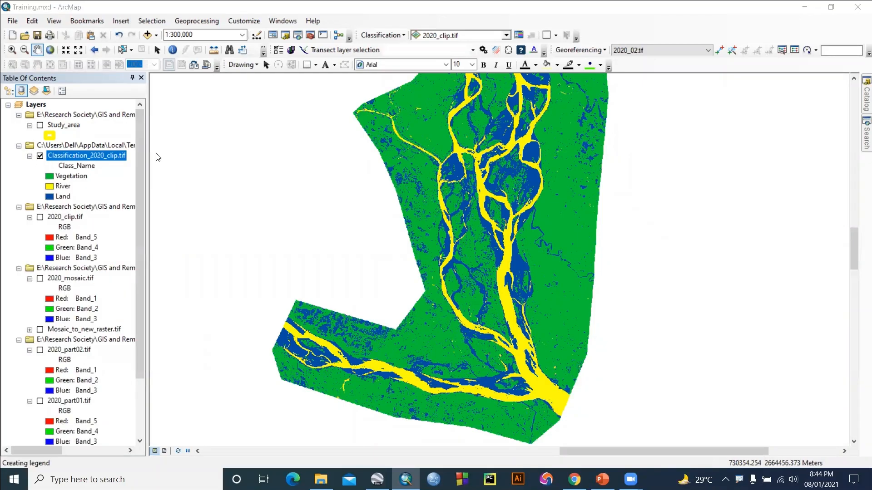
{"action": "left_click", "coordinate": [406, 109]}
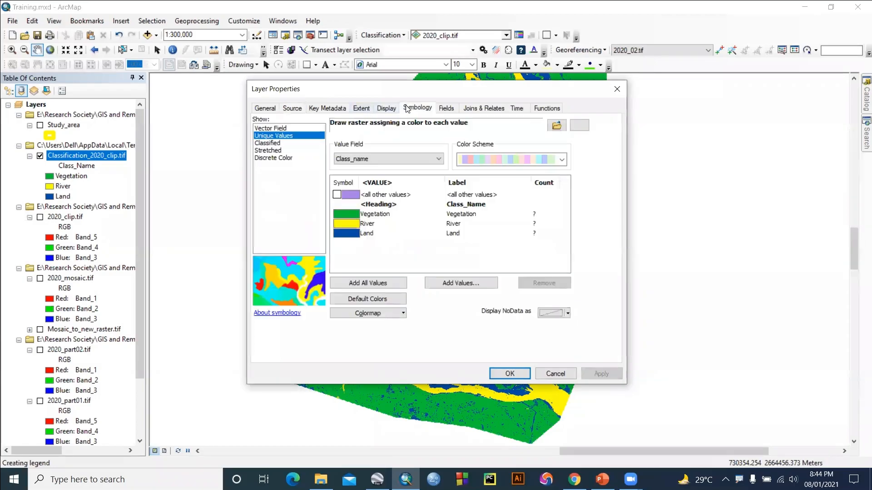
{"action": "left_click", "coordinate": [267, 142]}
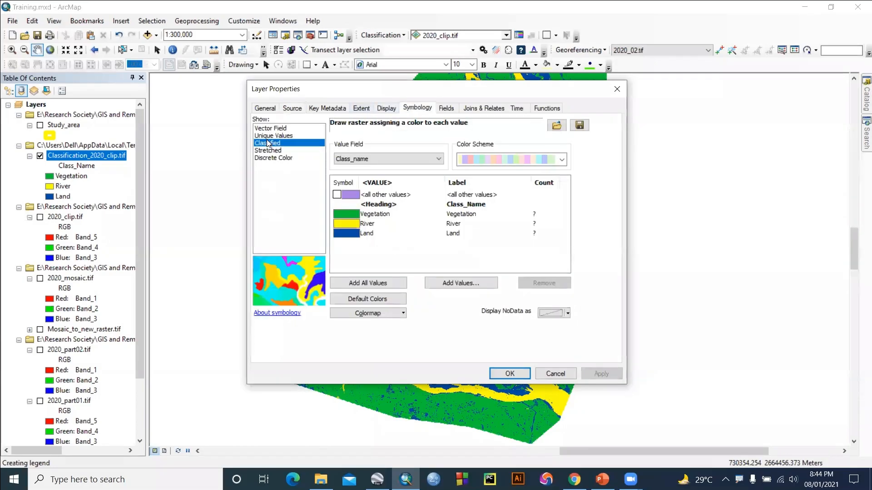
{"action": "left_click", "coordinate": [269, 136]}
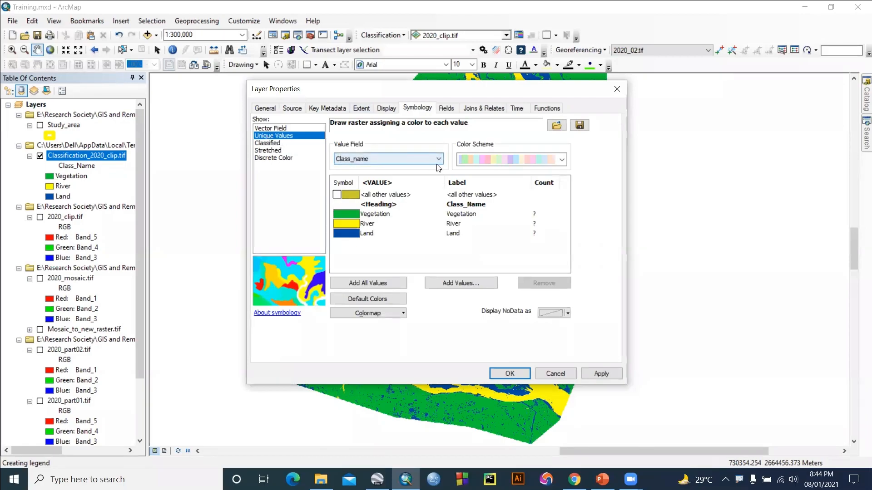
- Try the yellow-to-dark-brown and then the light-to-dark-blue color ramp on the three classes
{"action": "left_click", "coordinate": [562, 159]}
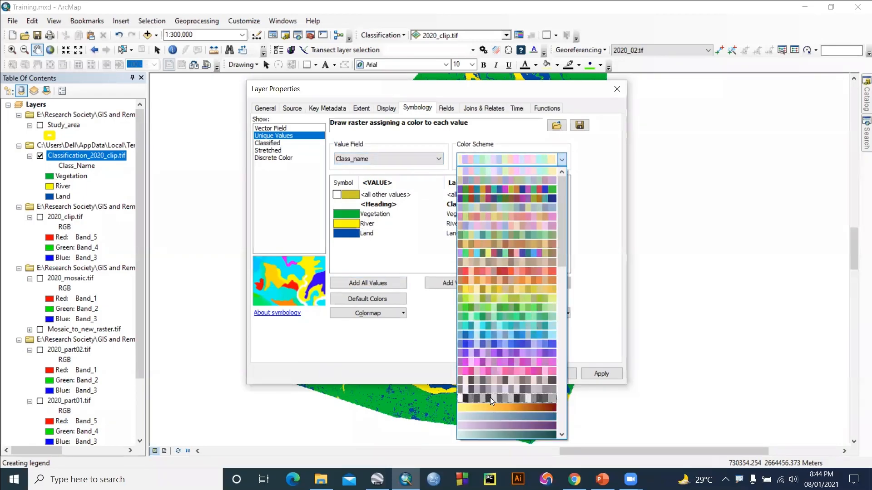
{"action": "left_click", "coordinate": [497, 407]}
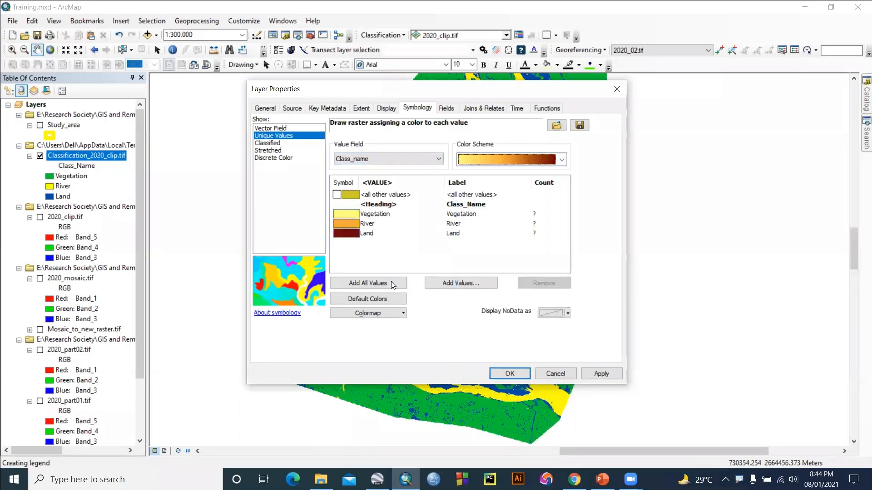
{"action": "left_click", "coordinate": [556, 161]}
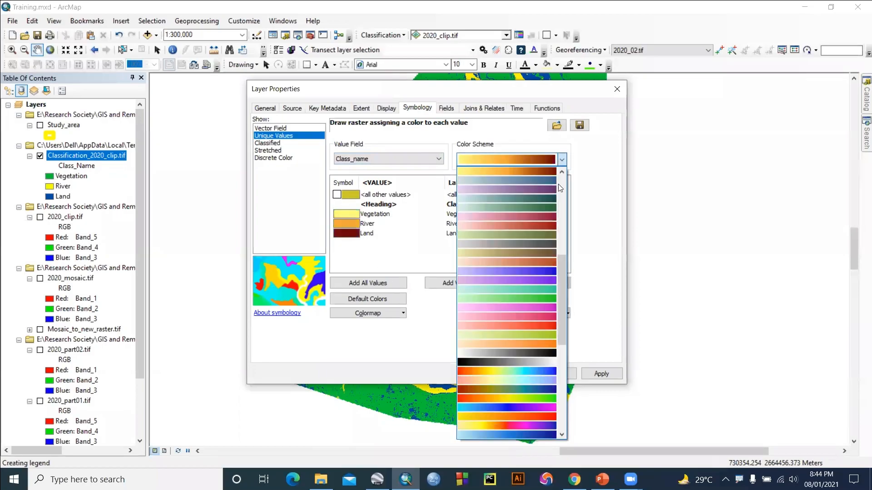
{"action": "left_click", "coordinate": [529, 268]}
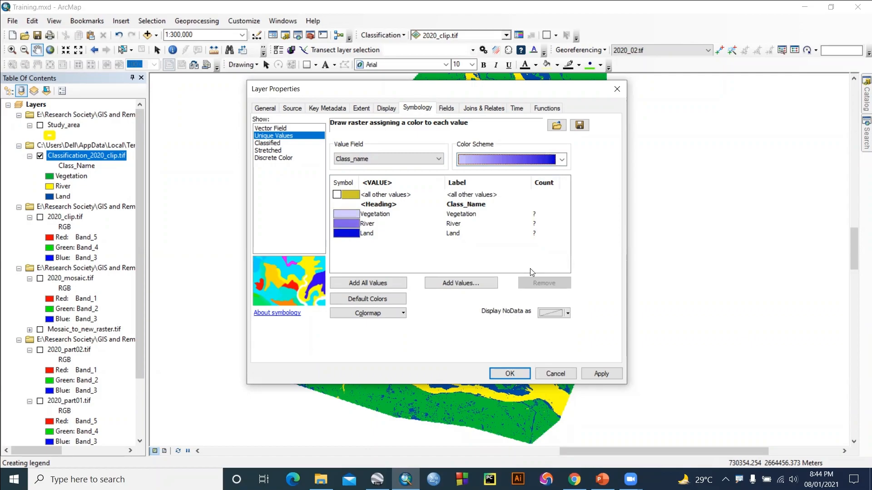
- Try two dark multicolored color schemes on the three classes, re-add all values and apply the random colors to the raster
{"action": "left_click", "coordinate": [562, 159]}
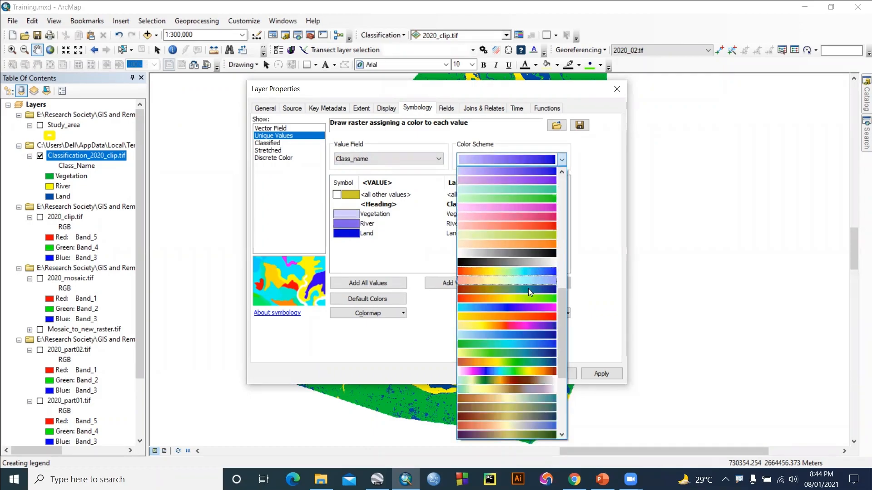
{"action": "scroll", "coordinate": [492, 236], "scroll_direction": "up", "scroll_amount": 10}
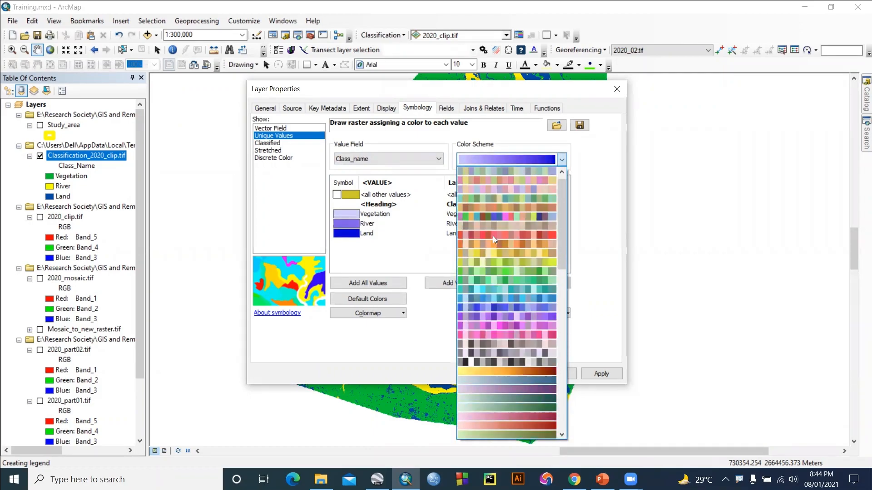
{"action": "scroll", "coordinate": [492, 235], "scroll_direction": "up", "scroll_amount": 2}
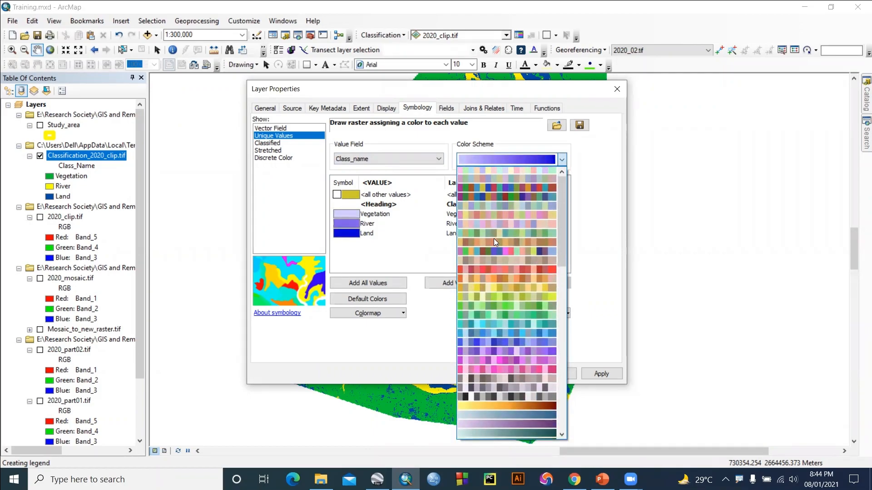
{"action": "left_click", "coordinate": [502, 200]}
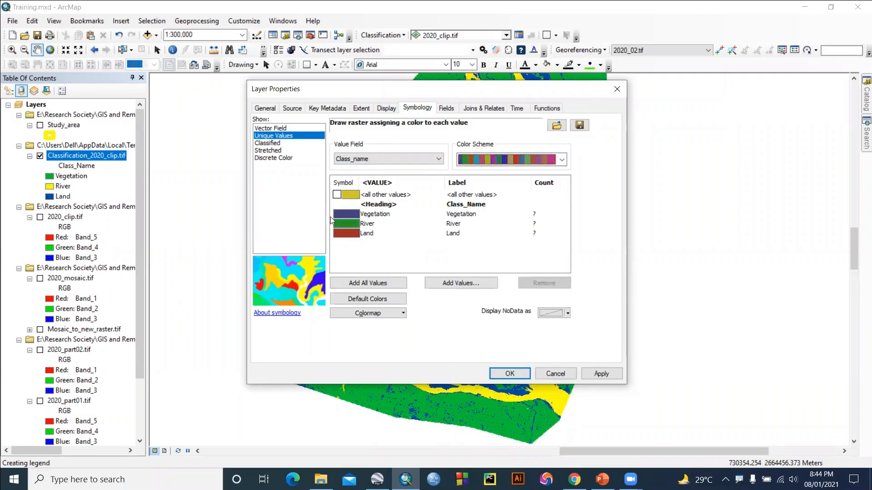
{"action": "left_click", "coordinate": [545, 159]}
{"action": "scroll", "coordinate": [481, 192], "scroll_direction": "up", "scroll_amount": 3}
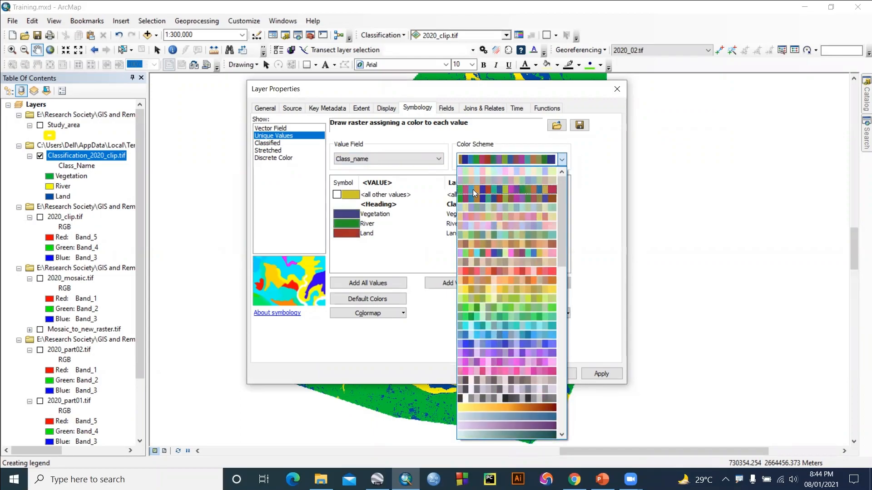
{"action": "left_click", "coordinate": [472, 190]}
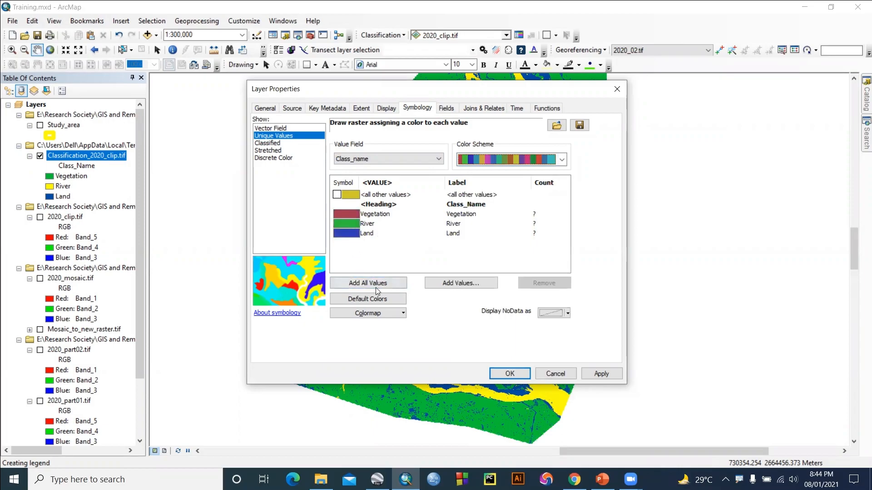
{"action": "left_click", "coordinate": [372, 284]}
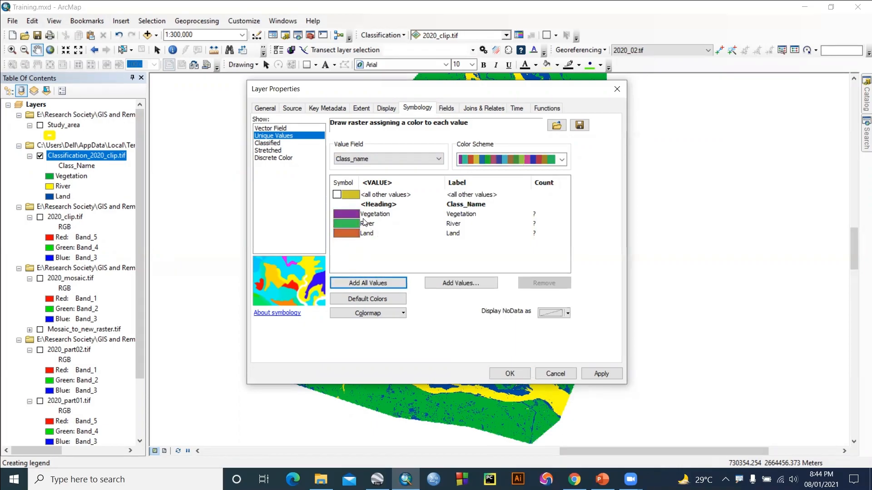
{"action": "left_click", "coordinate": [505, 374]}
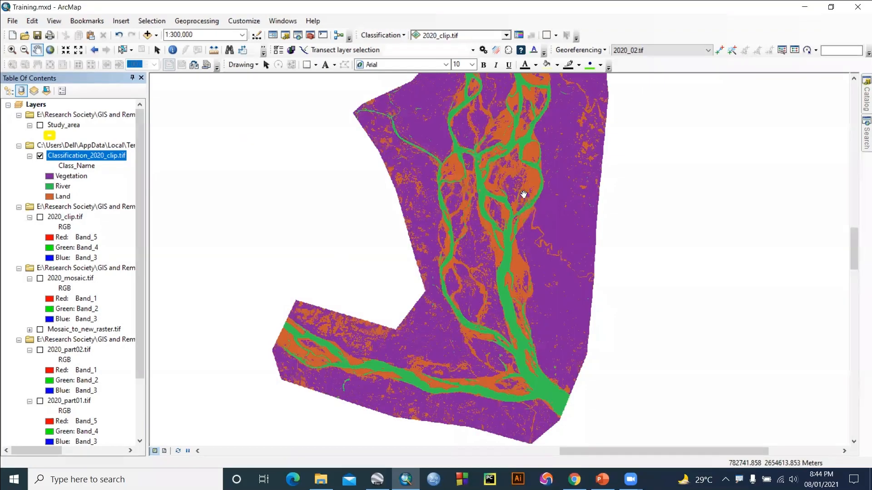
- Recolor the Classification_2020_clip.tif classes with the cyan-blue-magenta color ramp and apply it to the layer
{"action": "right_click", "coordinate": [75, 157]}
{"action": "left_click", "coordinate": [124, 319]}
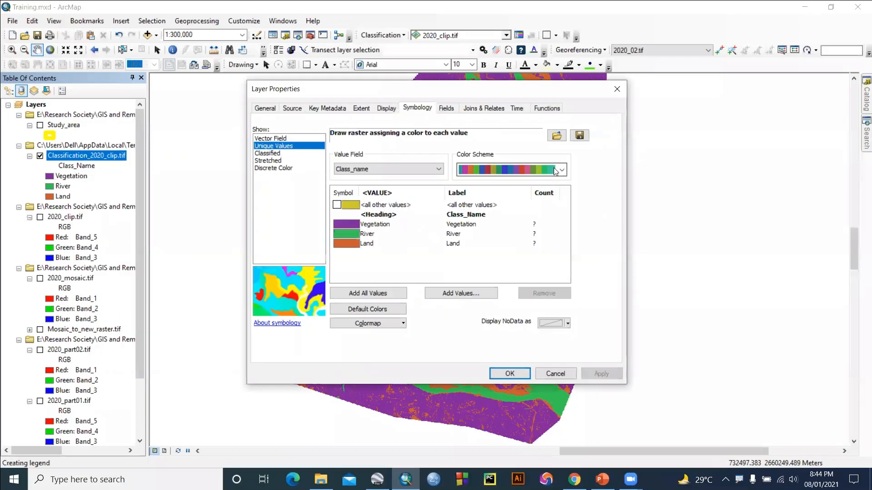
{"action": "left_click", "coordinate": [563, 170]}
{"action": "scroll", "coordinate": [492, 326], "scroll_direction": "down", "scroll_amount": 4}
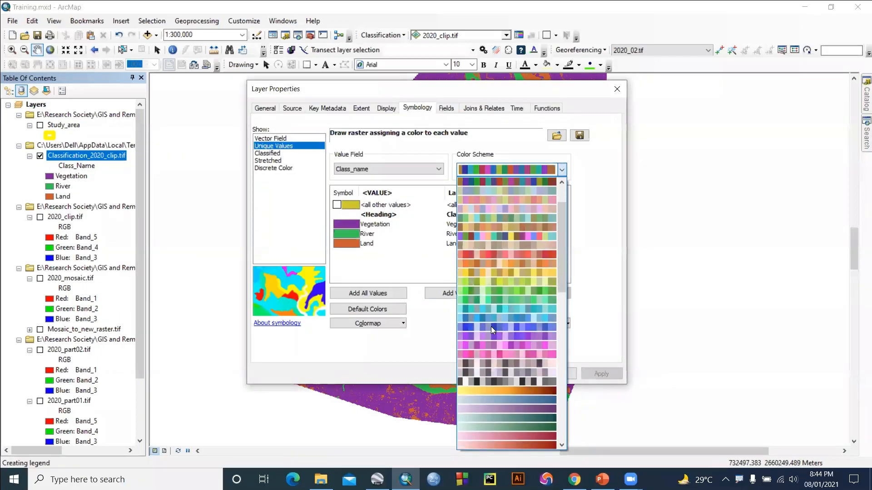
{"action": "scroll", "coordinate": [492, 326], "scroll_direction": "down", "scroll_amount": 2}
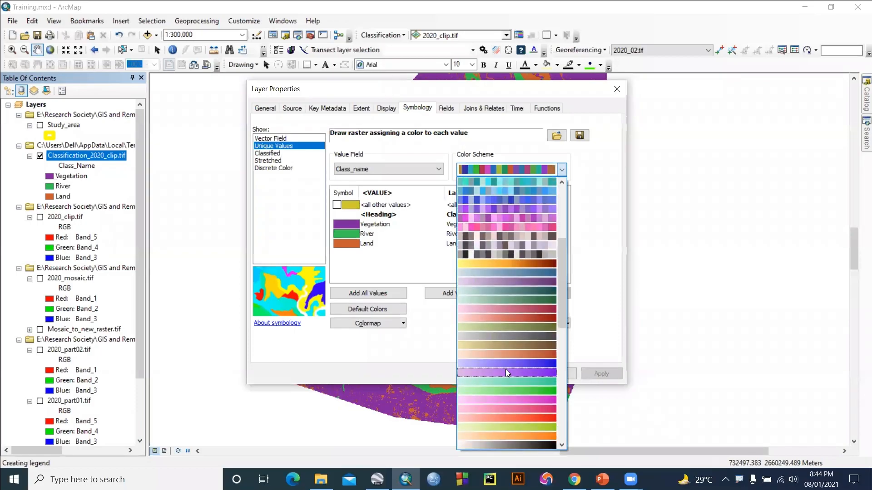
{"action": "scroll", "coordinate": [504, 352], "scroll_direction": "down", "scroll_amount": 5}
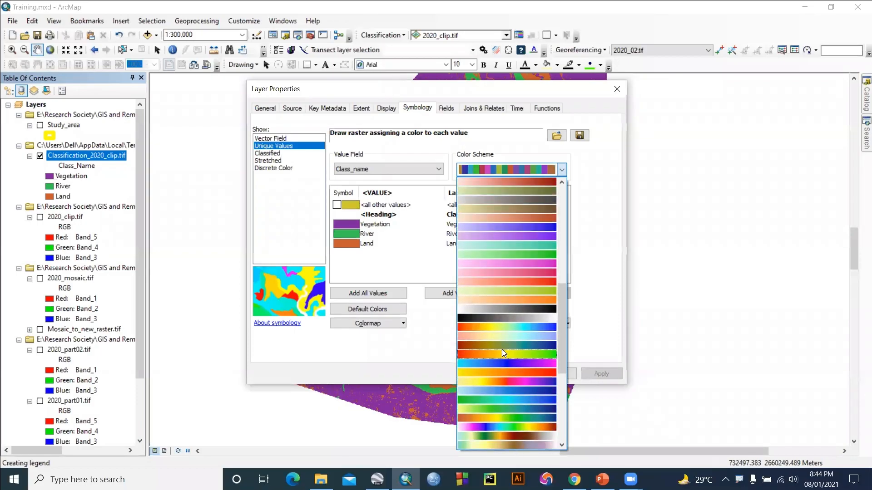
{"action": "left_click", "coordinate": [498, 365]}
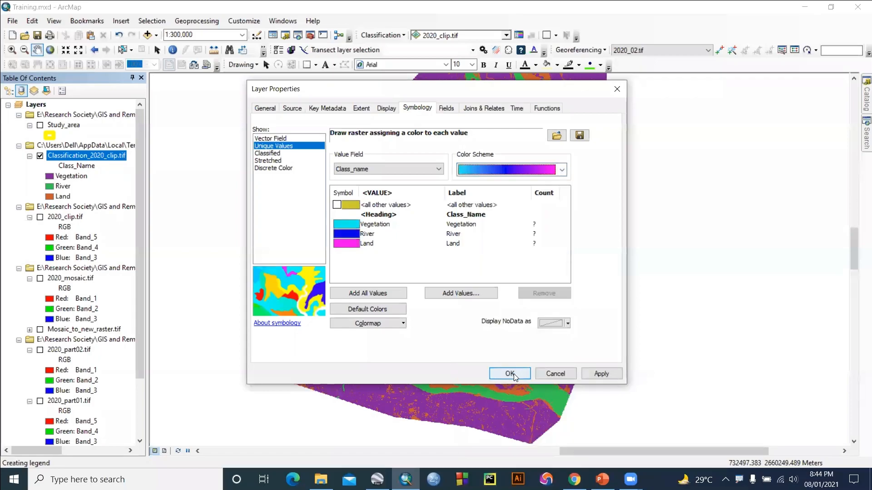
{"action": "left_click", "coordinate": [510, 373]}
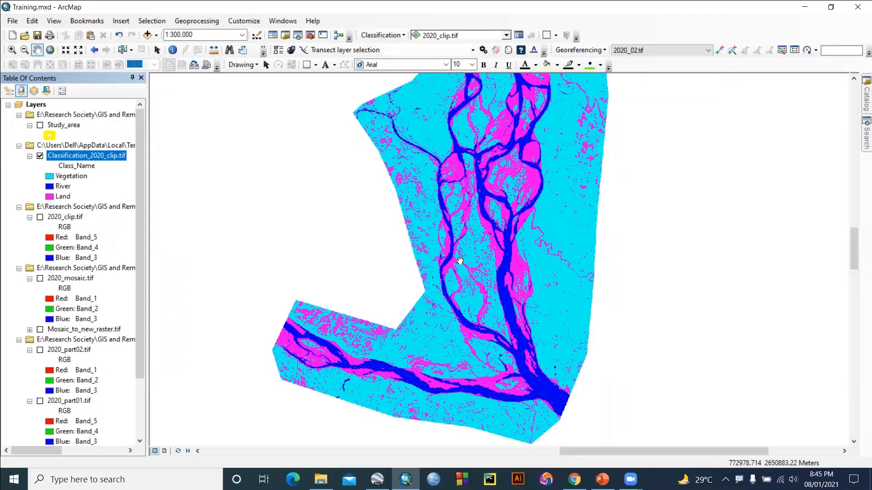
- Show the 2020_clip.tif image and hide the Classification_2020_clip.tif layer above it
{"action": "left_click_drag", "start_coordinate": [464, 184], "coordinate": [460, 227]}
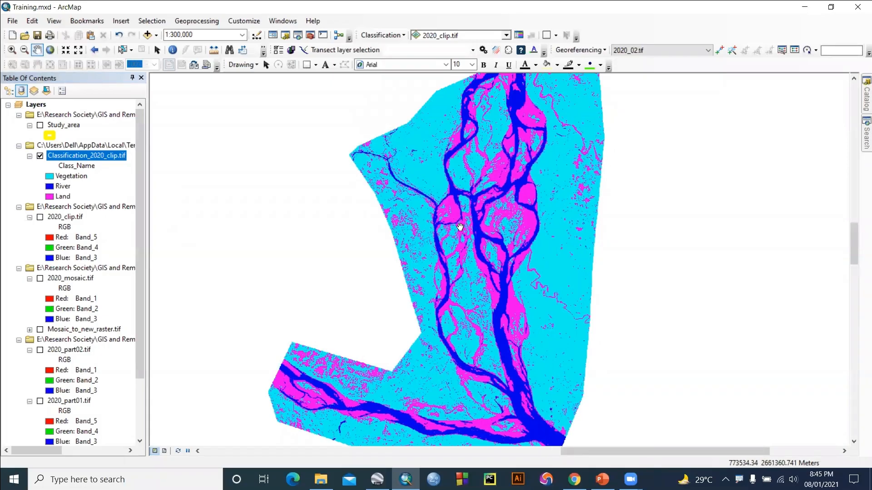
{"action": "left_click_drag", "start_coordinate": [463, 275], "coordinate": [452, 244]}
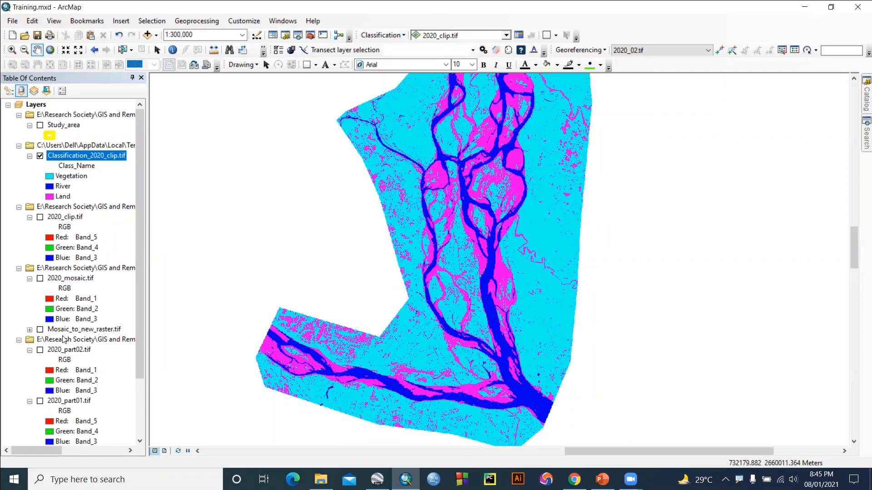
{"action": "left_click", "coordinate": [40, 217]}
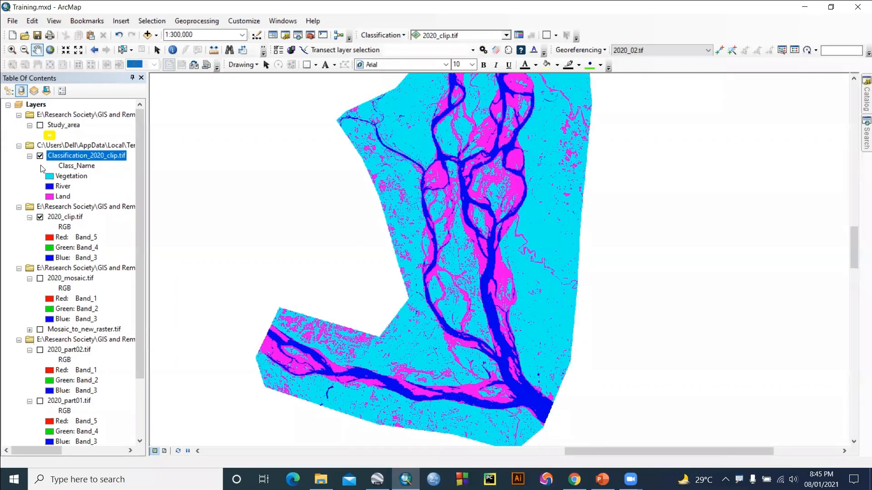
{"action": "left_click", "coordinate": [40, 155]}
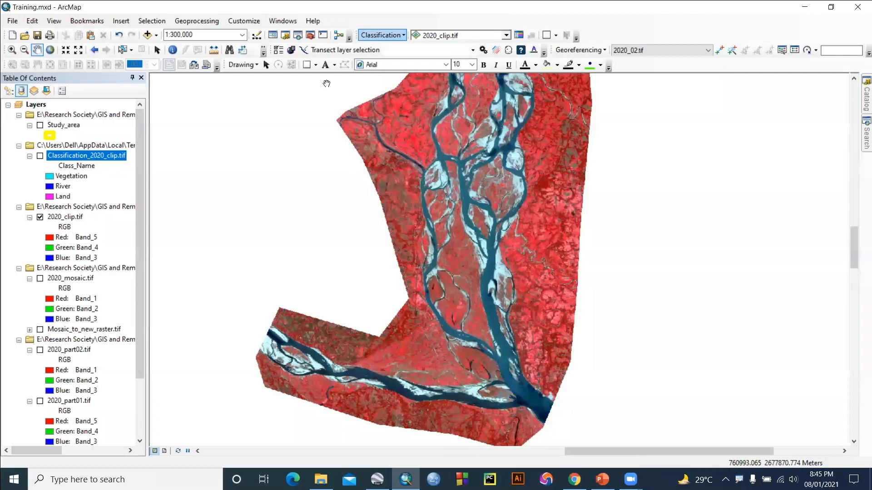
- Start an Iso Cluster Unsupervised Classification with 2020_clip.tif as the only input raster, removing the duplicate entries
{"action": "left_click", "coordinate": [380, 35]}
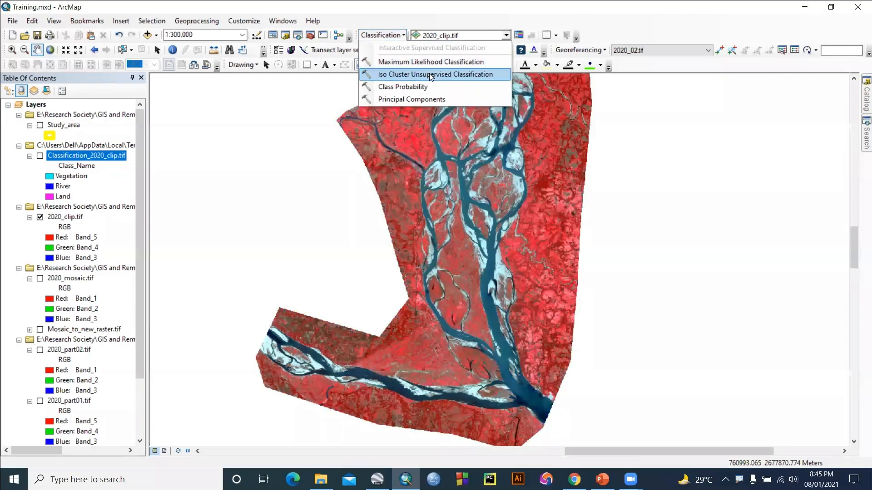
{"action": "left_click", "coordinate": [431, 75]}
{"action": "left_click_drag", "start_coordinate": [53, 217], "coordinate": [408, 131]}
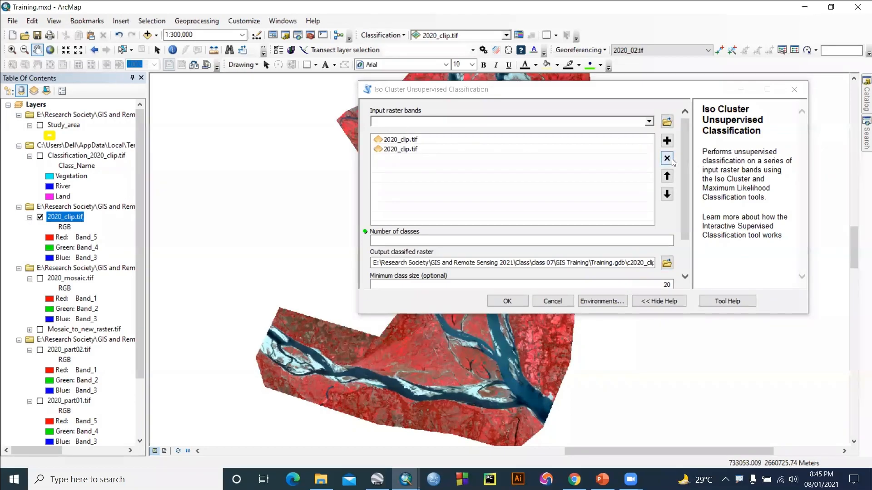
{"action": "left_click", "coordinate": [672, 159]}
{"action": "left_click", "coordinate": [391, 141]}
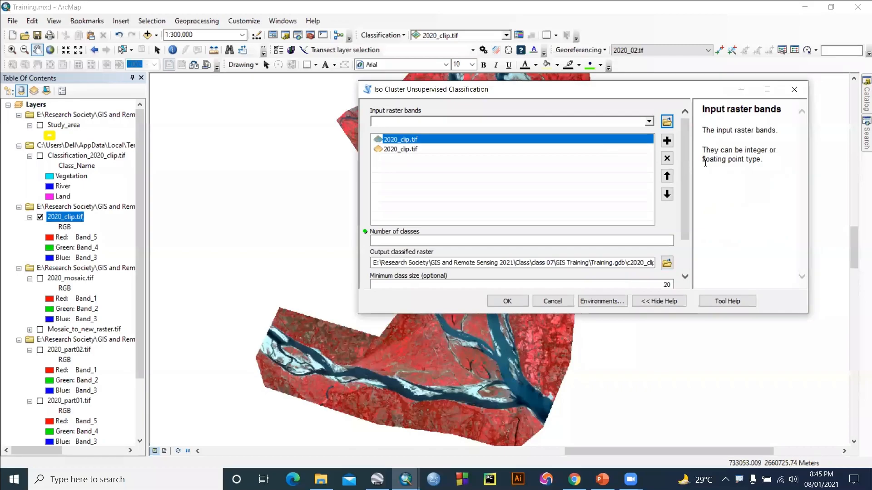
{"action": "left_click", "coordinate": [667, 159]}
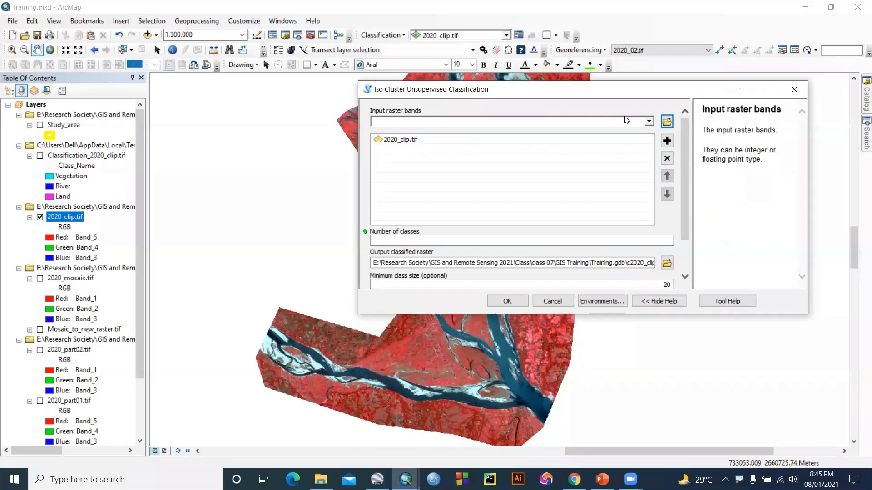
{"action": "left_click", "coordinate": [402, 142]}
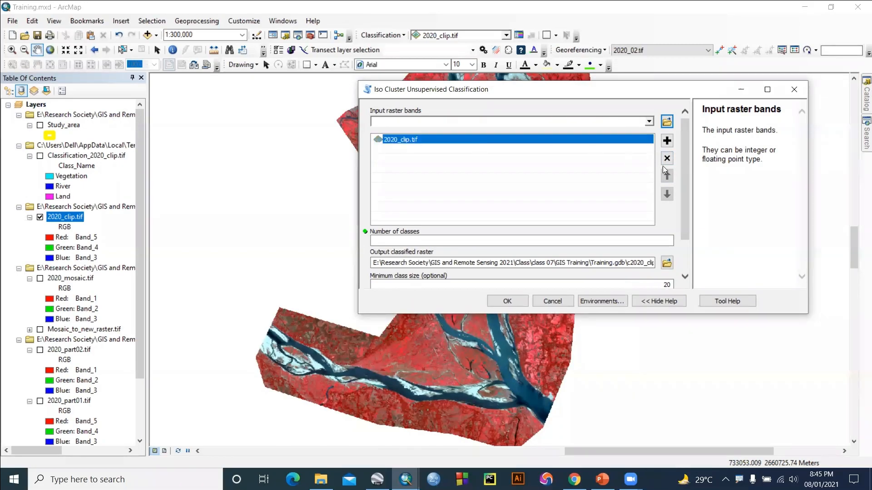
{"action": "left_click", "coordinate": [667, 159]}
{"action": "left_click_drag", "start_coordinate": [74, 218], "coordinate": [394, 121]}
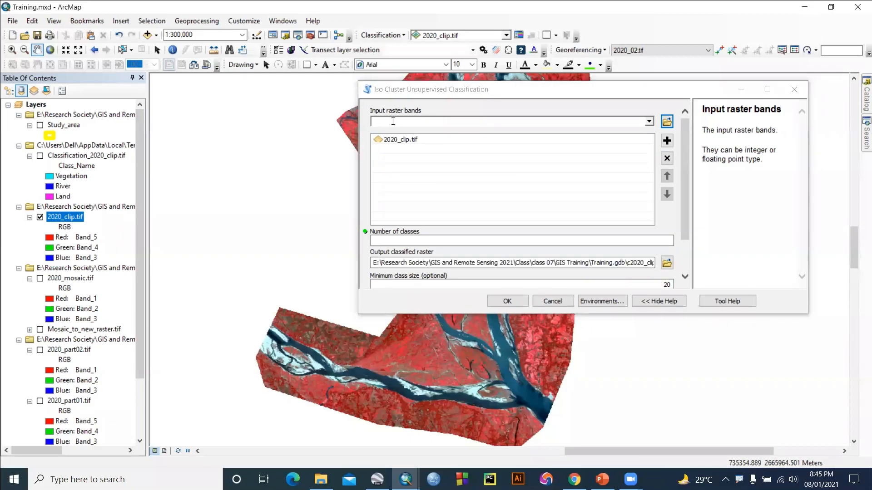
- Consult the Unsupervised Classification slide in PowerPoint, return to ArcMap and set the number of classes to 3
{"action": "left_click", "coordinate": [584, 240]}
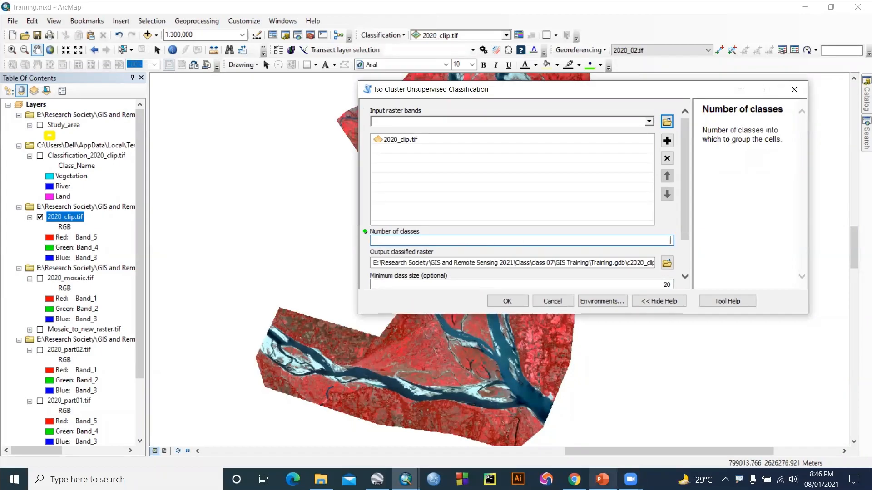
{"action": "left_click", "coordinate": [602, 480]}
{"action": "scroll", "coordinate": [616, 317], "scroll_direction": "down", "scroll_amount": 3}
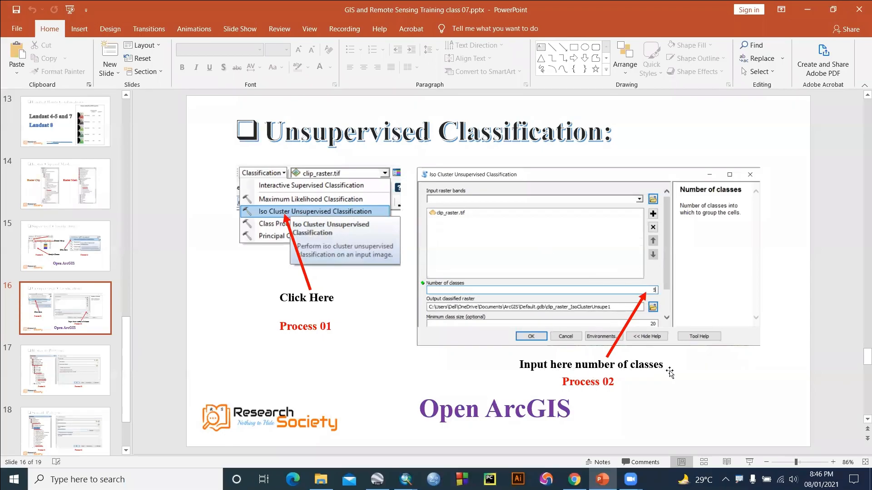
{"action": "left_click", "coordinate": [806, 10]}
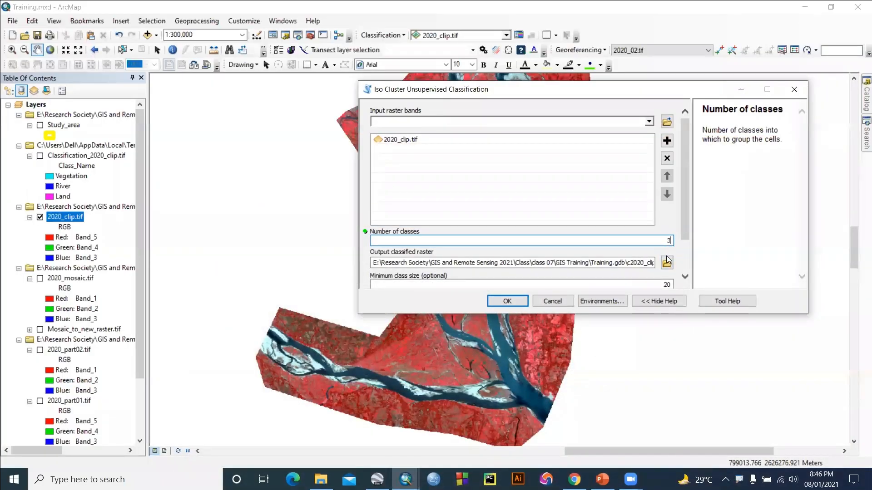
- Save the output classified raster as 2020_unsp.tif in the GIS Training Raster folder and run the unsupervised classification
{"action": "left_click", "coordinate": [667, 262]}
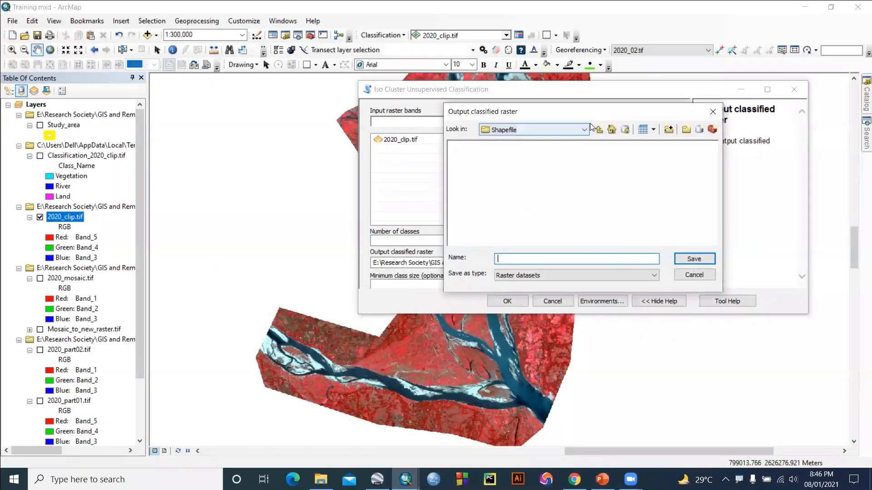
{"action": "left_click", "coordinate": [598, 131]}
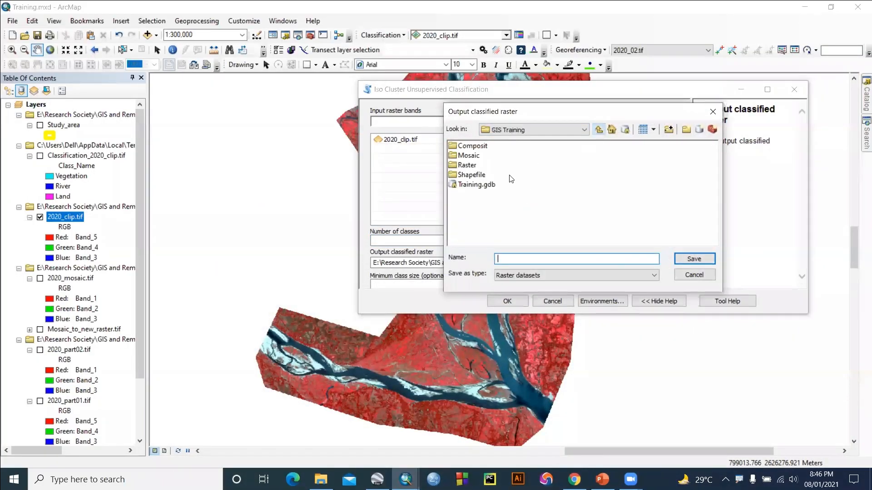
{"action": "double_click", "coordinate": [467, 166]}
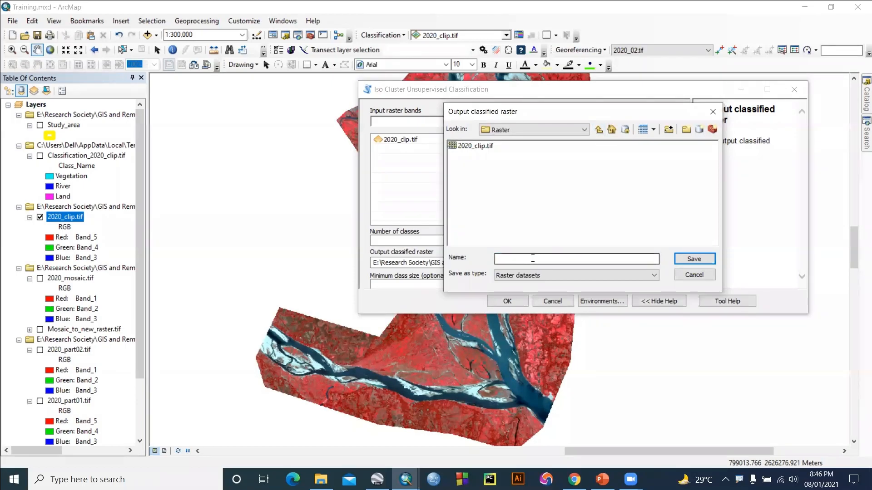
{"action": "left_click", "coordinate": [507, 257]}
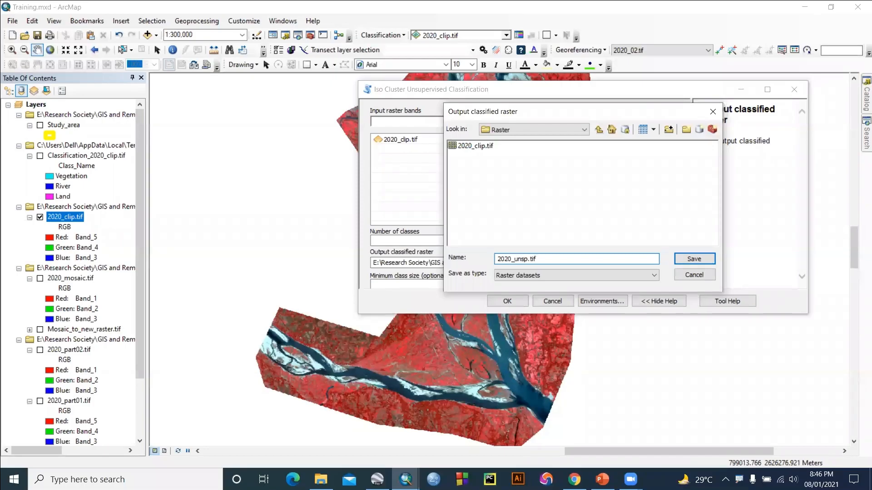
{"action": "left_click", "coordinate": [683, 262]}
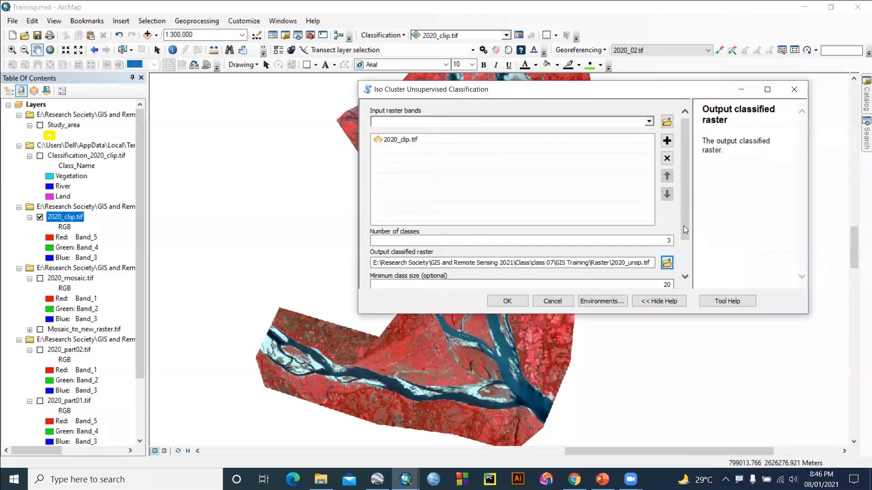
{"action": "left_click_drag", "start_coordinate": [685, 229], "coordinate": [690, 259]}
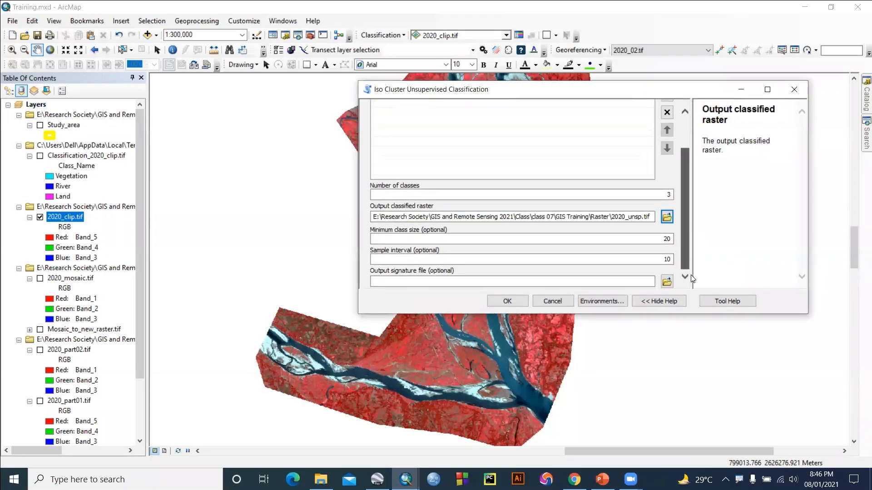
{"action": "left_click", "coordinate": [509, 301]}
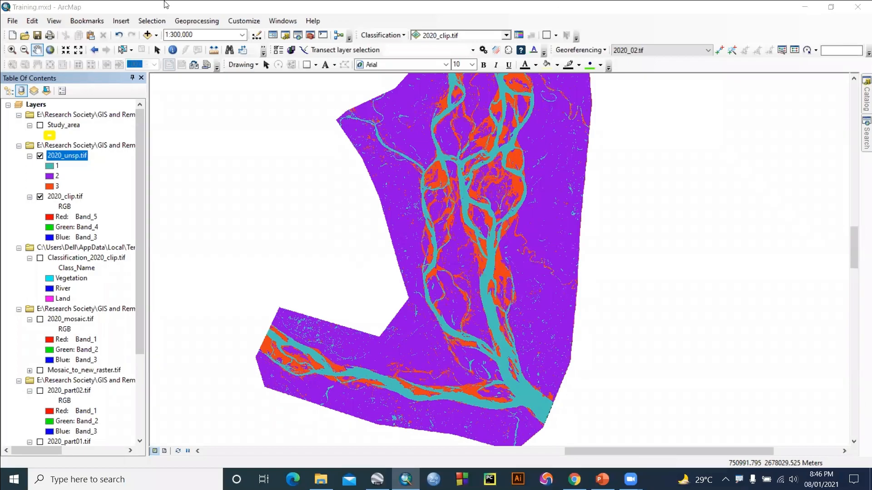
{"action": "left_click", "coordinate": [126, 25]}
{"action": "left_click", "coordinate": [138, 32]}
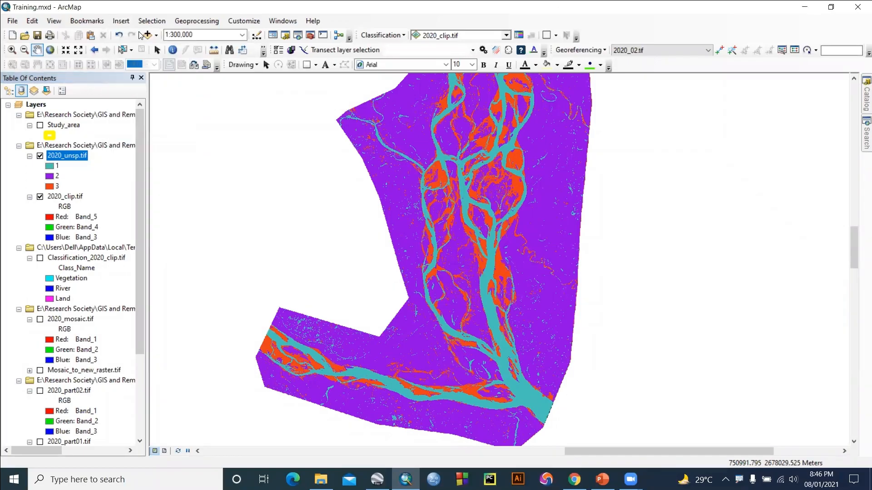
- List the table of contents layers by drawing order
{"action": "scroll", "coordinate": [83, 280], "scroll_direction": "down", "scroll_amount": 5}
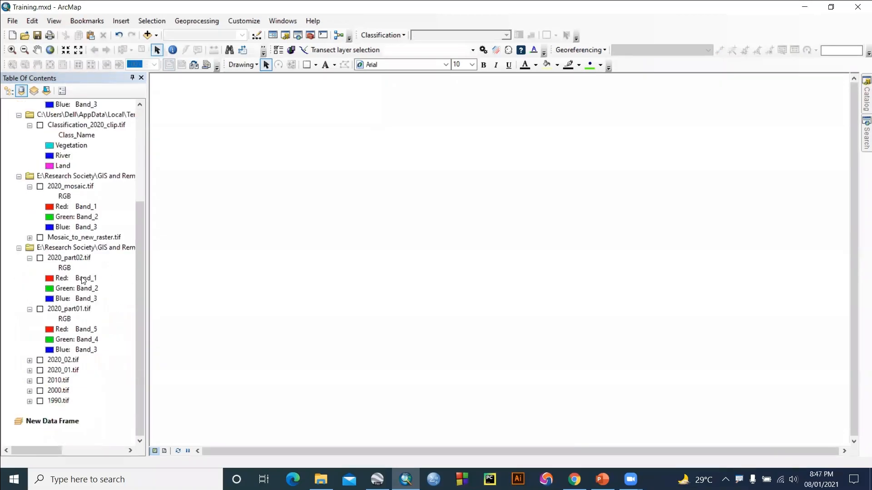
{"action": "scroll", "coordinate": [88, 202], "scroll_direction": "up", "scroll_amount": 5}
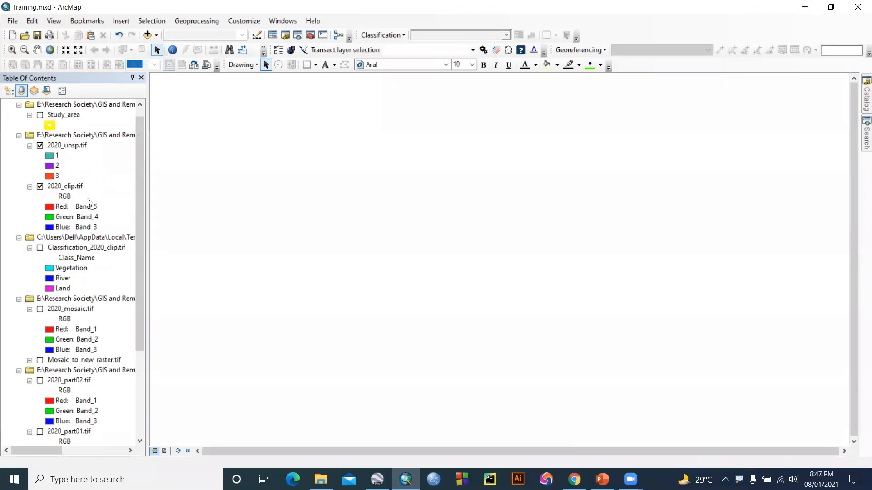
{"action": "mouse_move", "coordinate": [66, 157]}
{"action": "left_mouse_down"}
{"action": "mouse_move", "coordinate": [83, 461]}
{"action": "mouse_move", "coordinate": [50, 156]}
{"action": "left_mouse_up"}
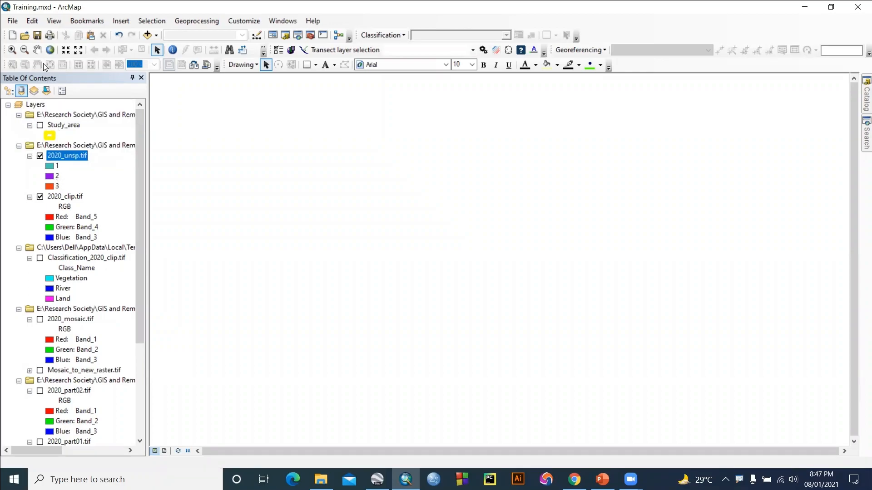
{"action": "left_click", "coordinate": [8, 92]}
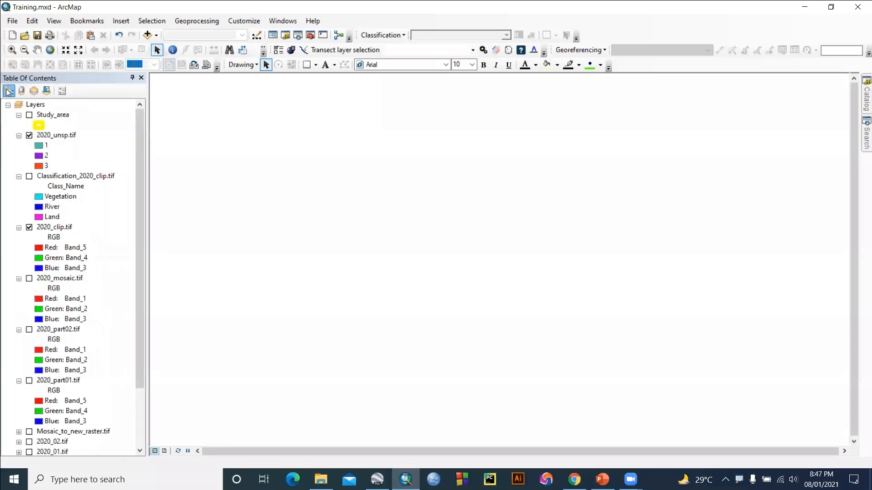
- Copy the 2020_unsp.tif layer from the Layers frame into New Data Frame and hide the original in Layers
{"action": "mouse_move", "coordinate": [57, 139]}
{"action": "left_mouse_down"}
{"action": "mouse_move", "coordinate": [74, 416]}
{"action": "mouse_move", "coordinate": [49, 195]}
{"action": "mouse_move", "coordinate": [53, 137]}
{"action": "left_mouse_up"}
{"action": "right_click", "coordinate": [54, 136]}
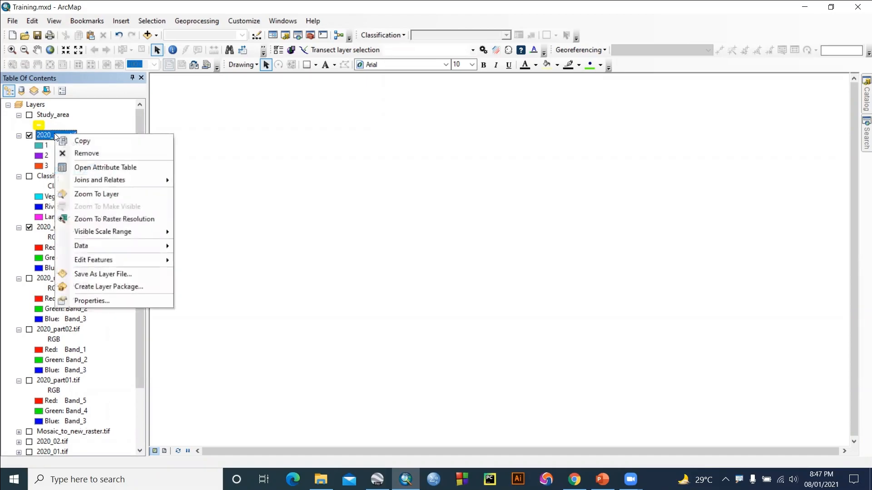
{"action": "left_click", "coordinate": [84, 142]}
{"action": "scroll", "coordinate": [82, 354], "scroll_direction": "down", "scroll_amount": 3}
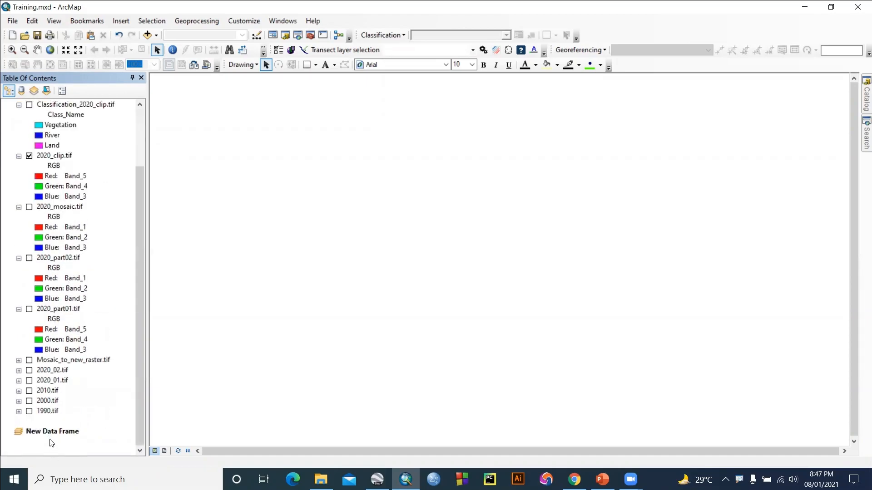
{"action": "left_click", "coordinate": [52, 431]}
{"action": "right_click", "coordinate": [53, 431]}
{"action": "left_click", "coordinate": [93, 234]}
{"action": "scroll", "coordinate": [104, 330], "scroll_direction": "down", "scroll_amount": 2}
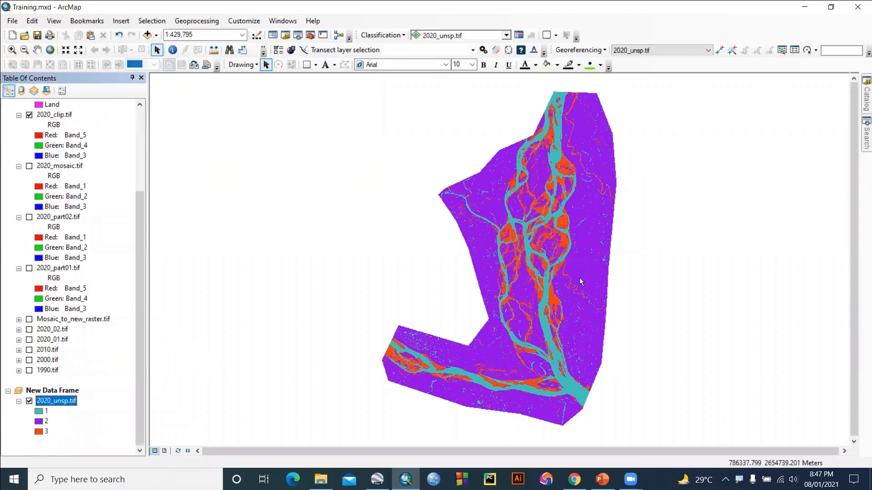
{"action": "scroll", "coordinate": [41, 156], "scroll_direction": "up", "scroll_amount": 4}
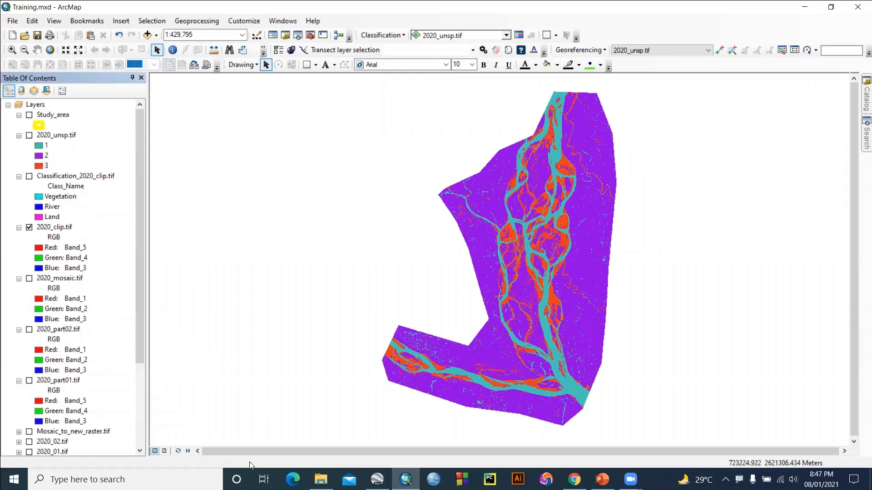
- Switch to the page layout and set the Letter paper orientation to Landscape
{"action": "left_click", "coordinate": [165, 451]}
{"action": "left_click", "coordinate": [31, 20]}
{"action": "left_click", "coordinate": [2, 24]}
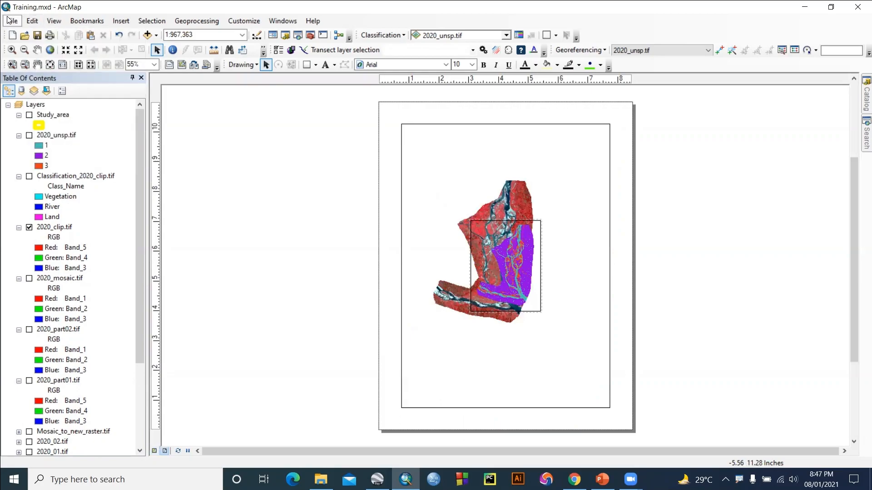
{"action": "left_click", "coordinate": [12, 21]}
{"action": "left_click", "coordinate": [64, 155]}
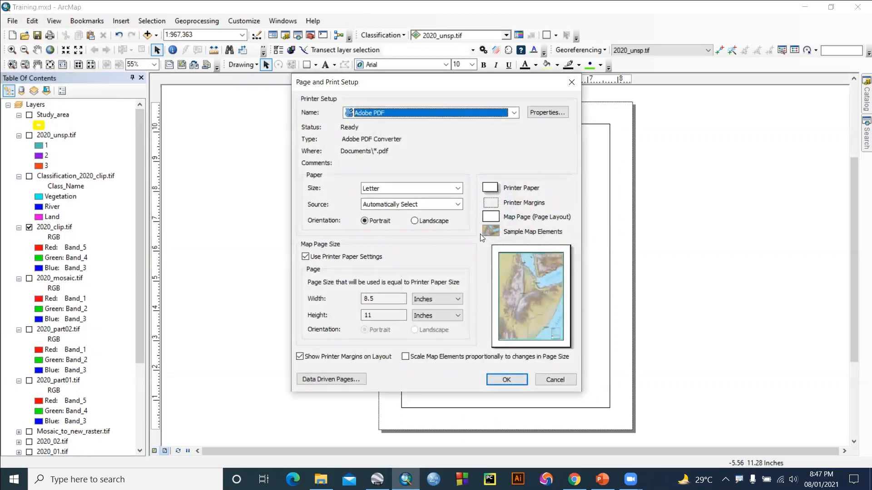
{"action": "left_click", "coordinate": [414, 221]}
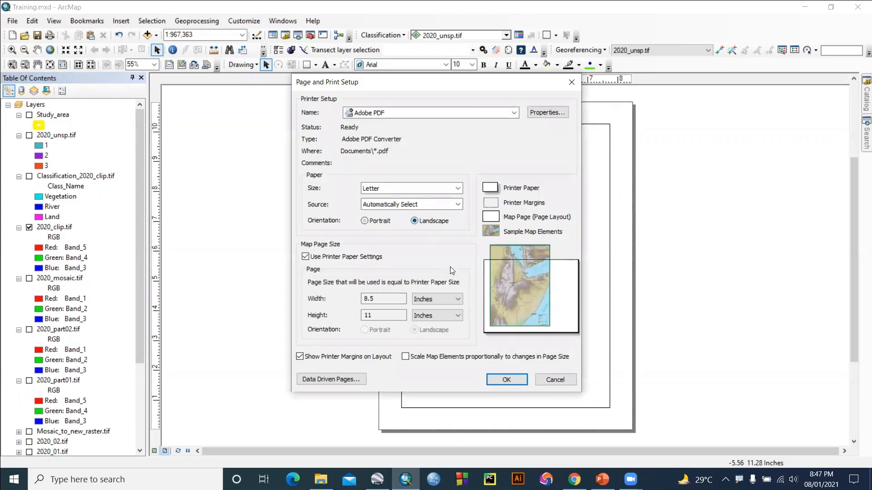
{"action": "left_click", "coordinate": [506, 380]}
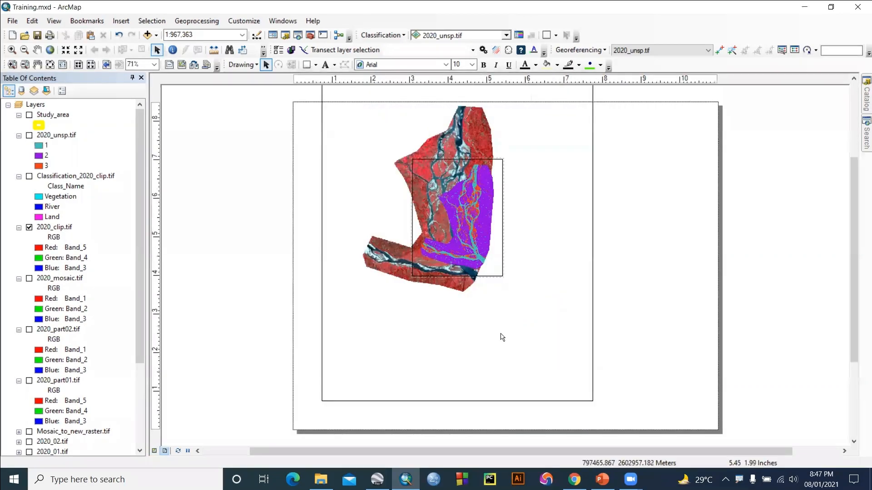
- Move the data frame with the unsupervised classification off the satellite image to the right part of the page
{"action": "left_click_drag", "start_coordinate": [480, 212], "coordinate": [583, 261]}
{"action": "left_click", "coordinate": [457, 208]}
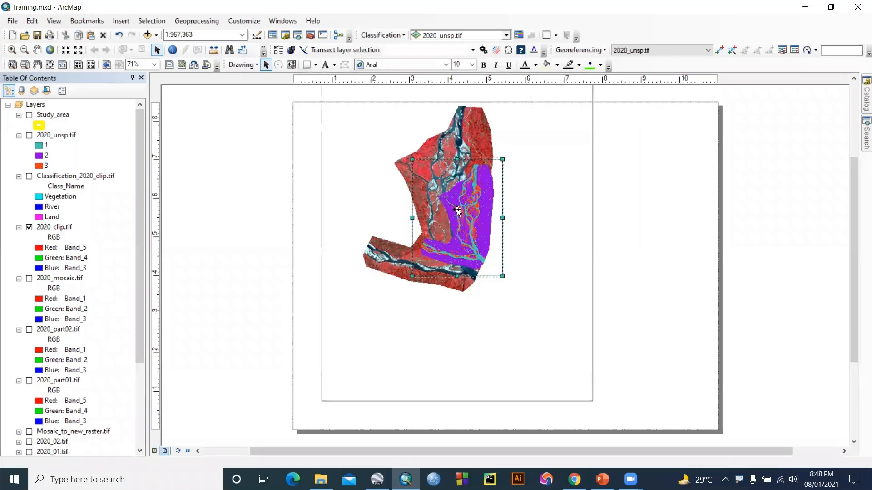
{"action": "left_click_drag", "start_coordinate": [451, 201], "coordinate": [659, 206]}
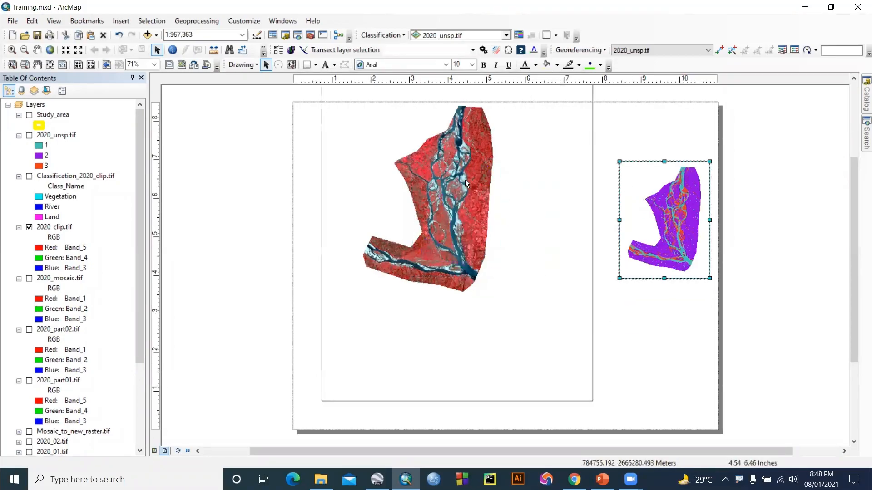
- Shift the Layers data frame toward the lower left of the page and zoom it to the 2020_clip.tif extent
{"action": "left_click", "coordinate": [452, 229]}
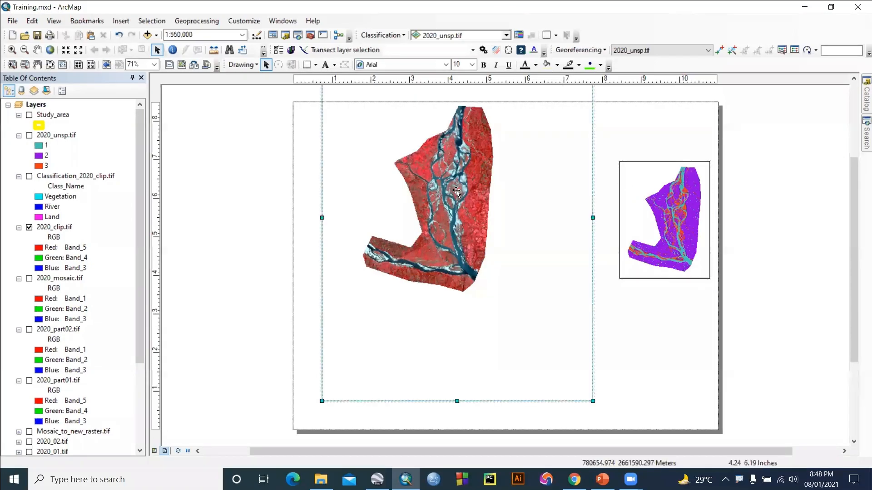
{"action": "left_click_drag", "start_coordinate": [421, 240], "coordinate": [377, 283]}
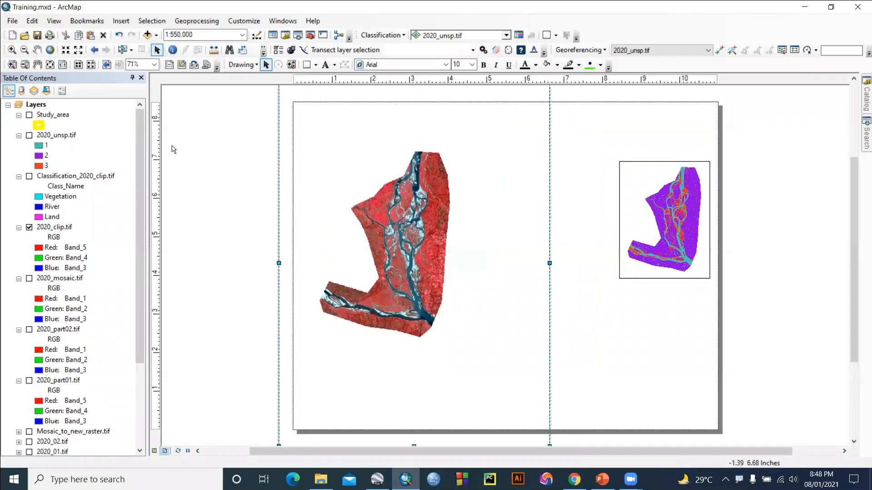
{"action": "right_click", "coordinate": [51, 231]}
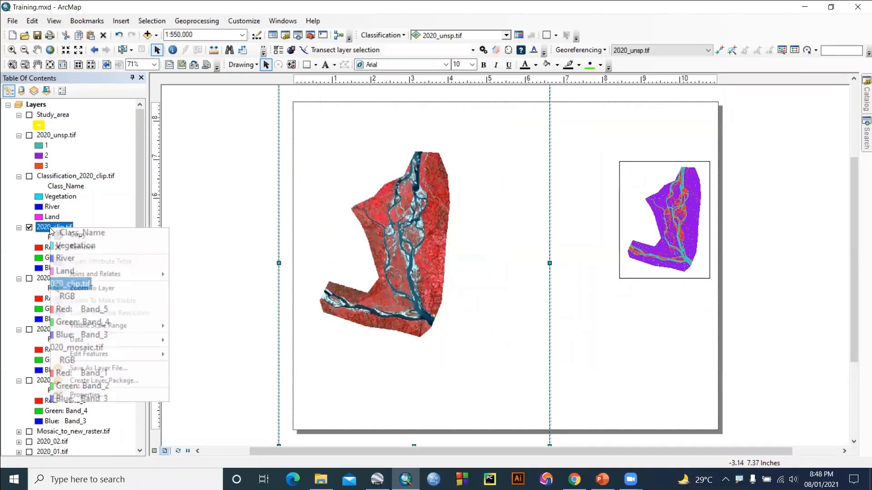
{"action": "left_click", "coordinate": [88, 289]}
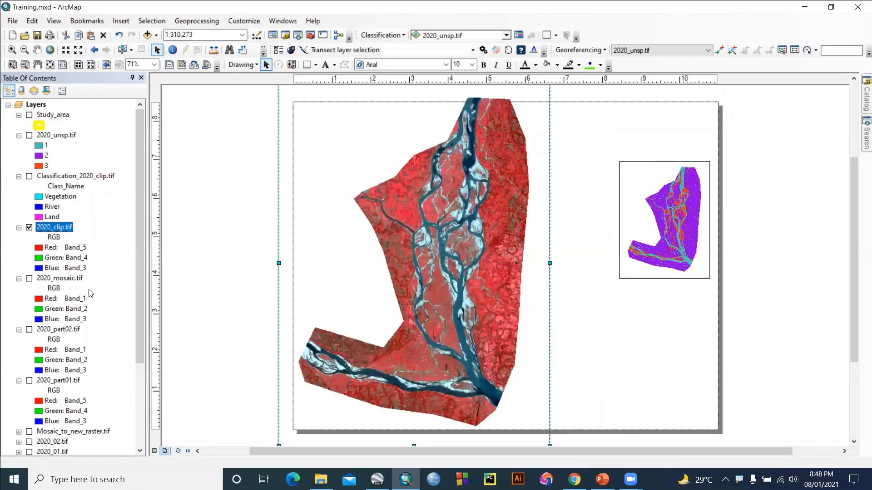
- Enlarge New Data Frame to about the size of the other frame and zoom it to the 2020_unsp.tif extent
{"action": "left_click", "coordinate": [673, 215]}
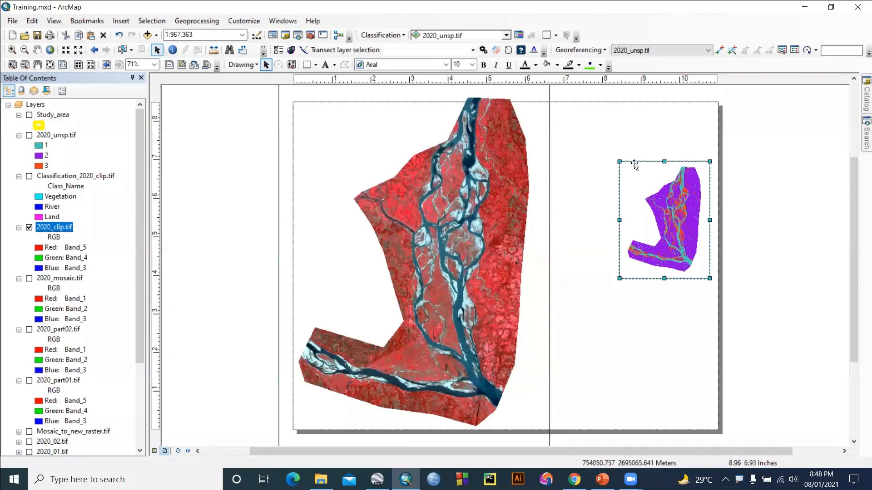
{"action": "left_click_drag", "start_coordinate": [620, 162], "coordinate": [557, 82]}
{"action": "left_click_drag", "start_coordinate": [708, 278], "coordinate": [829, 434]}
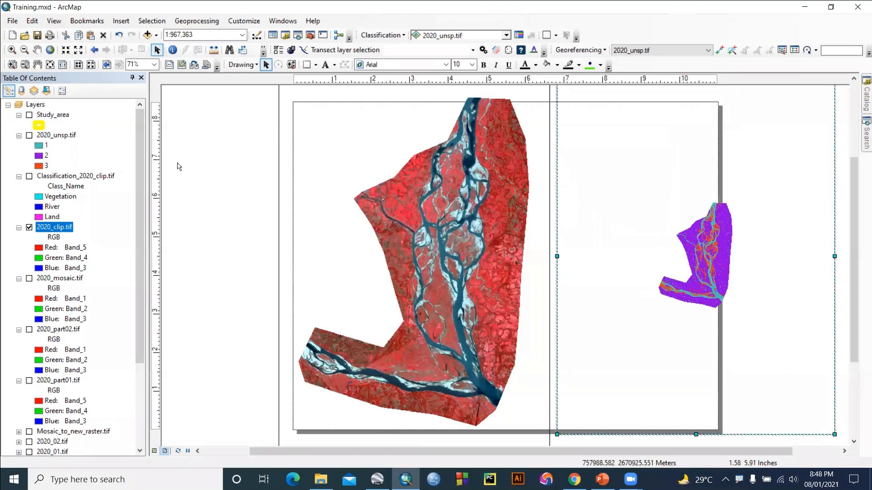
{"action": "scroll", "coordinate": [60, 253], "scroll_direction": "down", "scroll_amount": 4}
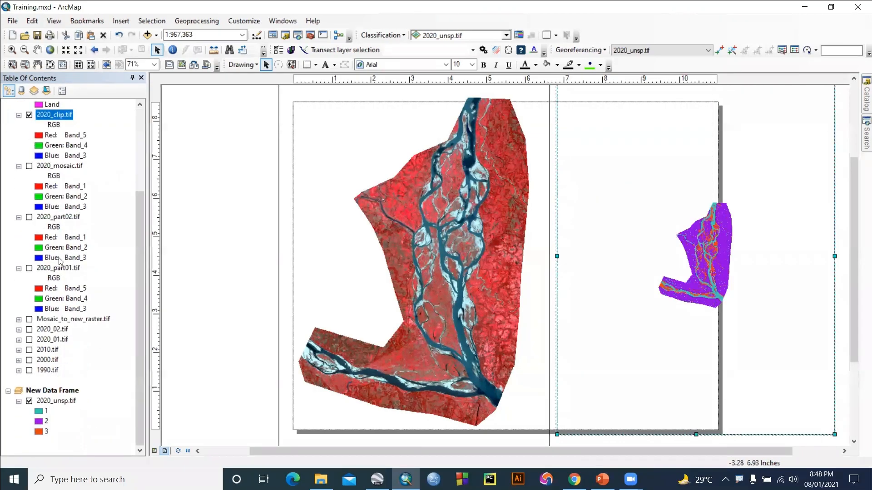
{"action": "right_click", "coordinate": [48, 401]}
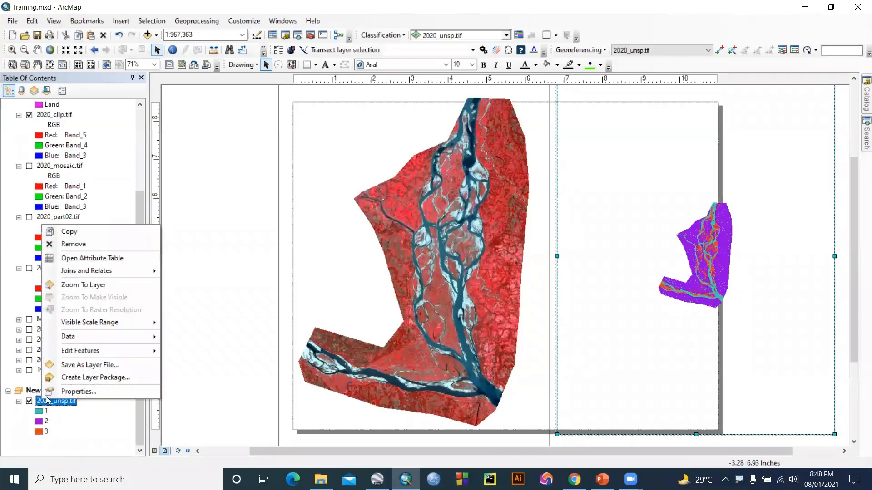
{"action": "left_click", "coordinate": [95, 286]}
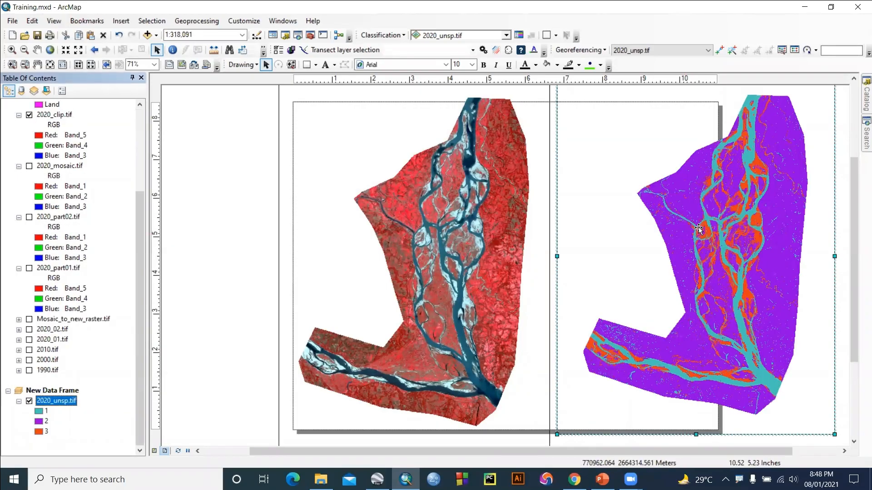
- Show the Classification_2020_clip.tif layer in the Layers frame and hide 2020_clip.tif
{"action": "scroll", "coordinate": [31, 156], "scroll_direction": "up", "scroll_amount": 5}
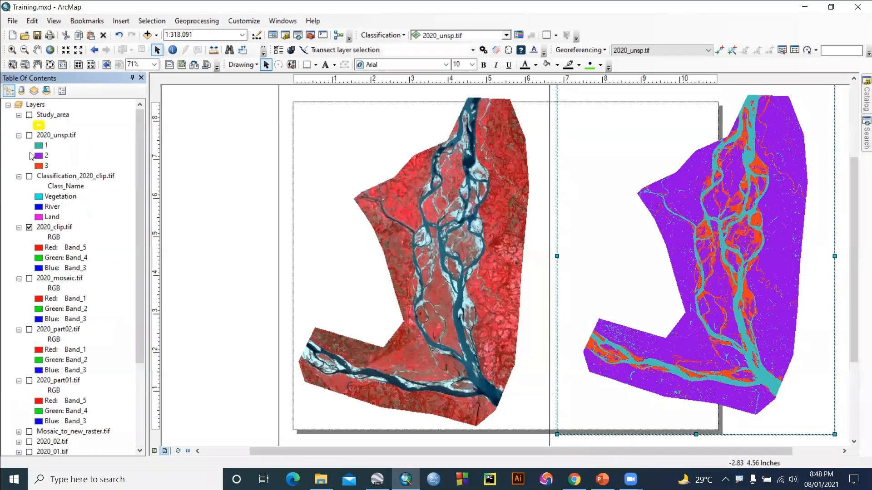
{"action": "left_click", "coordinate": [30, 176]}
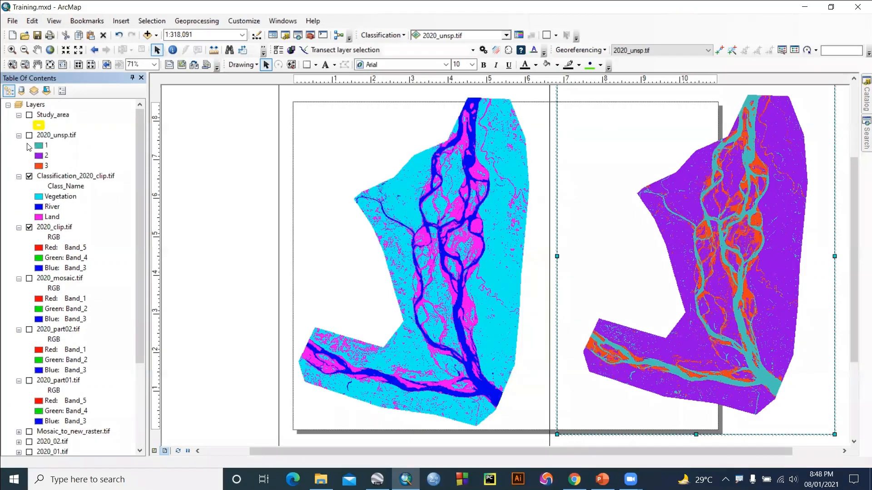
{"action": "left_click", "coordinate": [29, 227]}
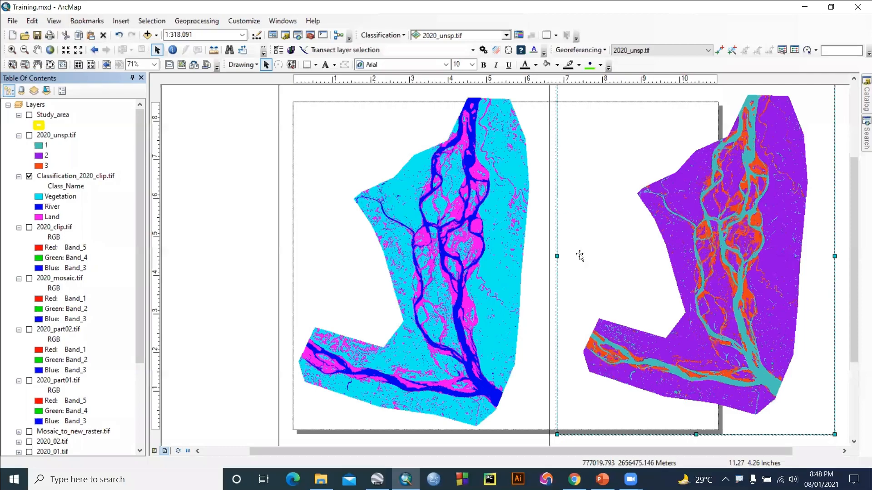
- Recolor the unique values of 2020_unsp.tif in New Data Frame with the cyan-blue-magenta color scheme
{"action": "scroll", "coordinate": [49, 255], "scroll_direction": "down", "scroll_amount": 3}
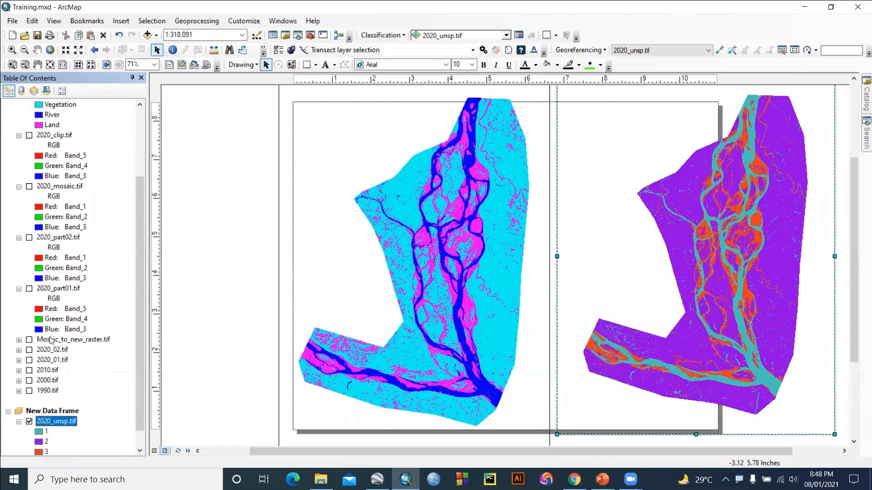
{"action": "scroll", "coordinate": [51, 341], "scroll_direction": "down", "scroll_amount": 1}
{"action": "right_click", "coordinate": [50, 406]}
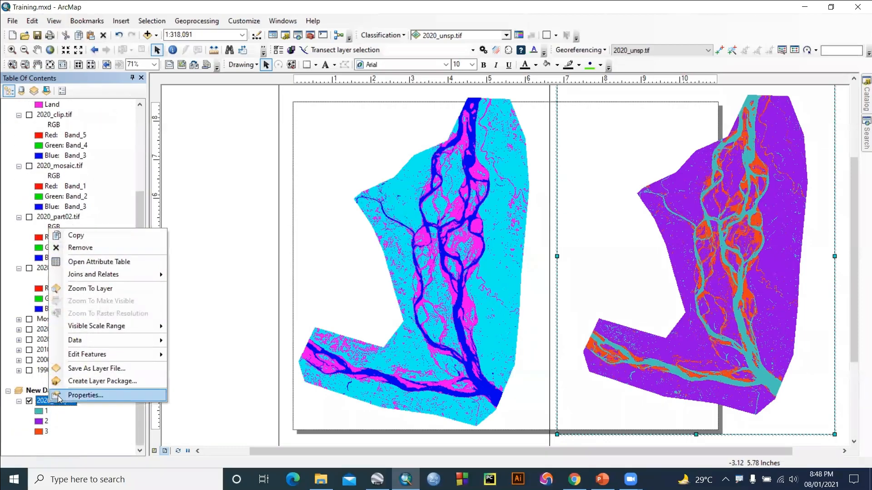
{"action": "left_click", "coordinate": [59, 394]}
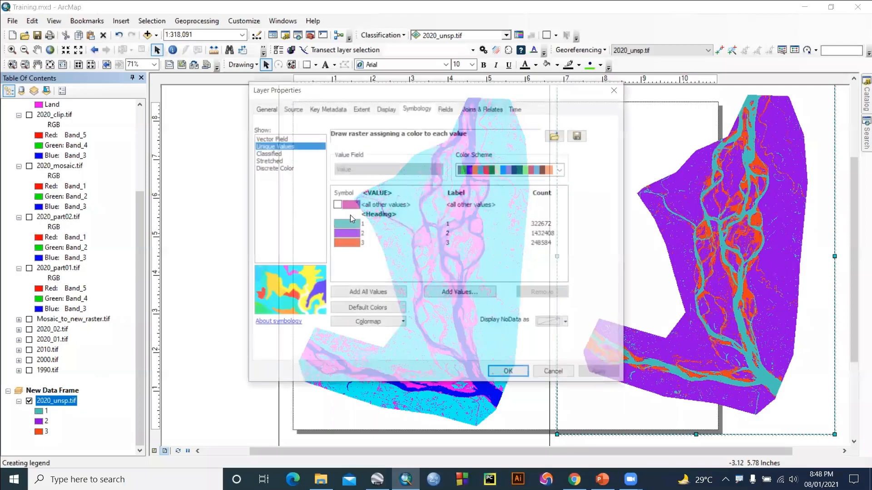
{"action": "left_click", "coordinate": [562, 170]}
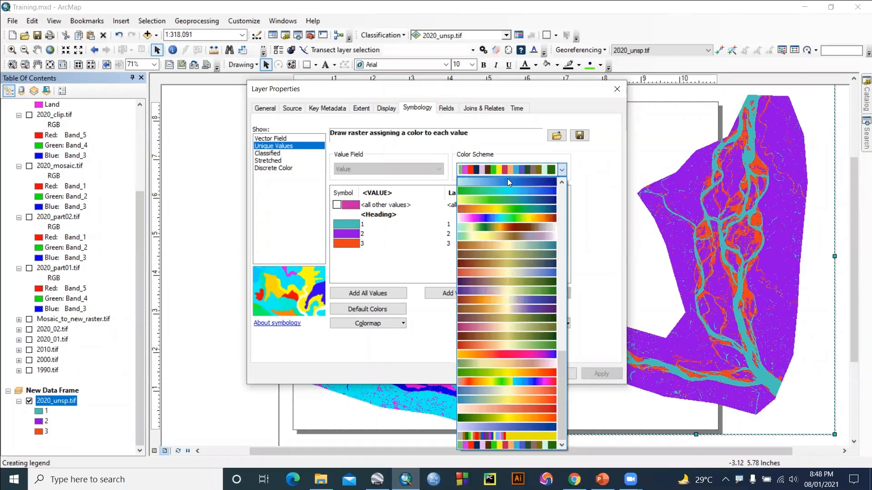
{"action": "scroll", "coordinate": [502, 205], "scroll_direction": "up", "scroll_amount": 4}
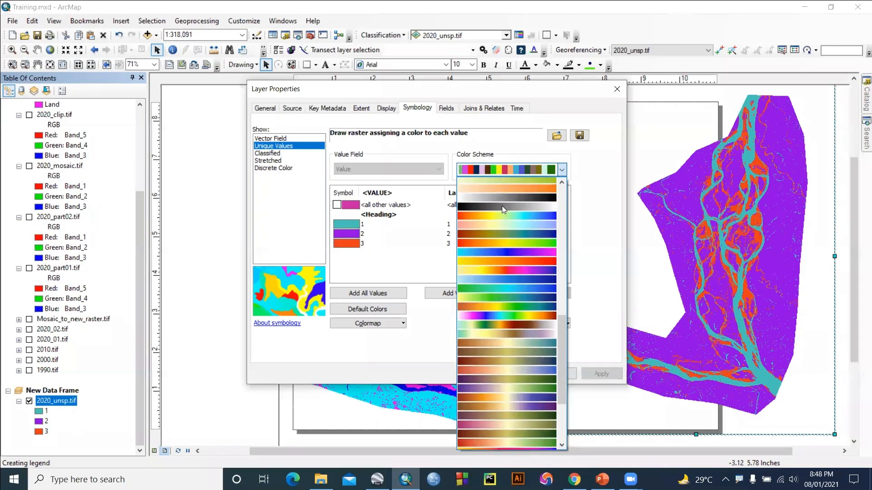
{"action": "scroll", "coordinate": [502, 206], "scroll_direction": "up", "scroll_amount": 2}
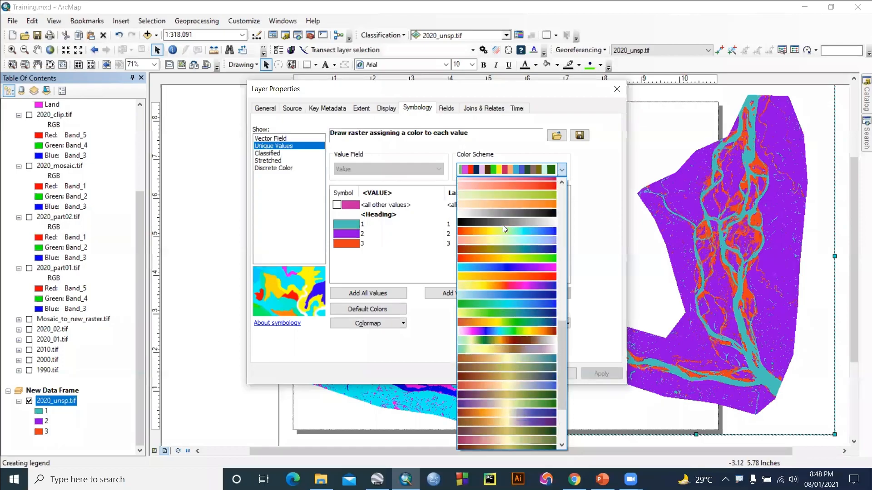
{"action": "scroll", "coordinate": [503, 225], "scroll_direction": "down", "scroll_amount": 5}
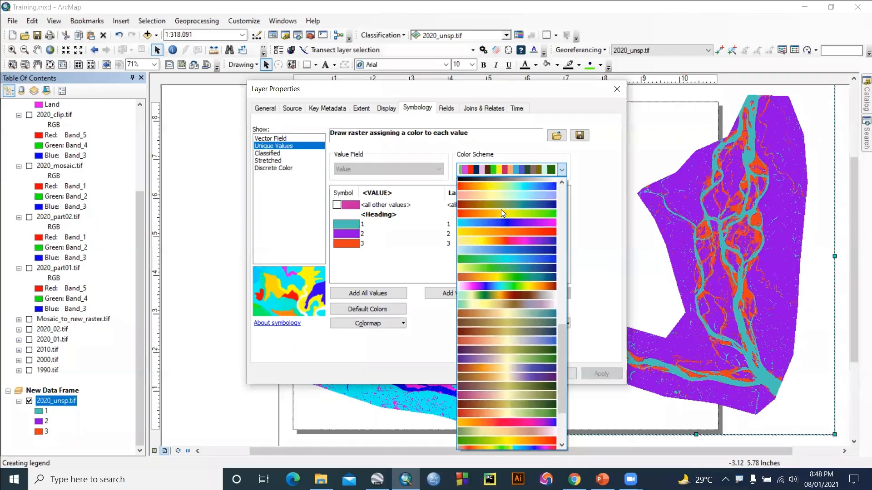
{"action": "scroll", "coordinate": [501, 209], "scroll_direction": "up", "scroll_amount": 1}
{"action": "left_click", "coordinate": [508, 234]}
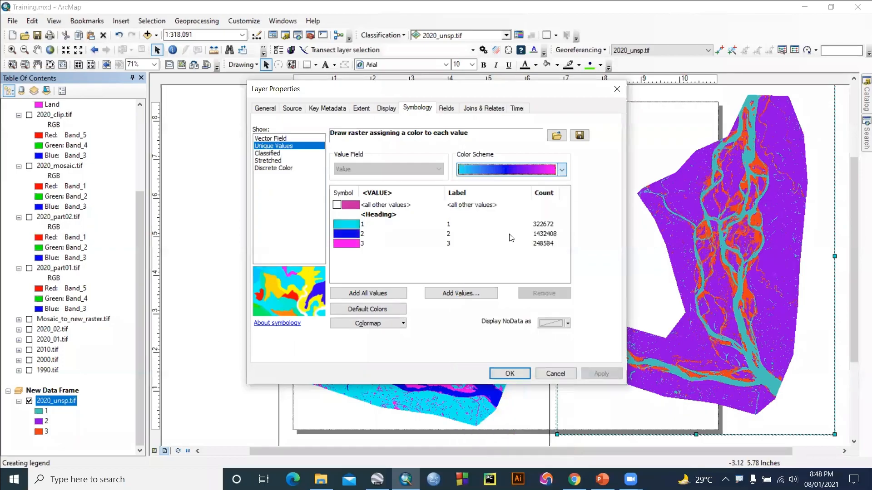
{"action": "left_click", "coordinate": [509, 374]}
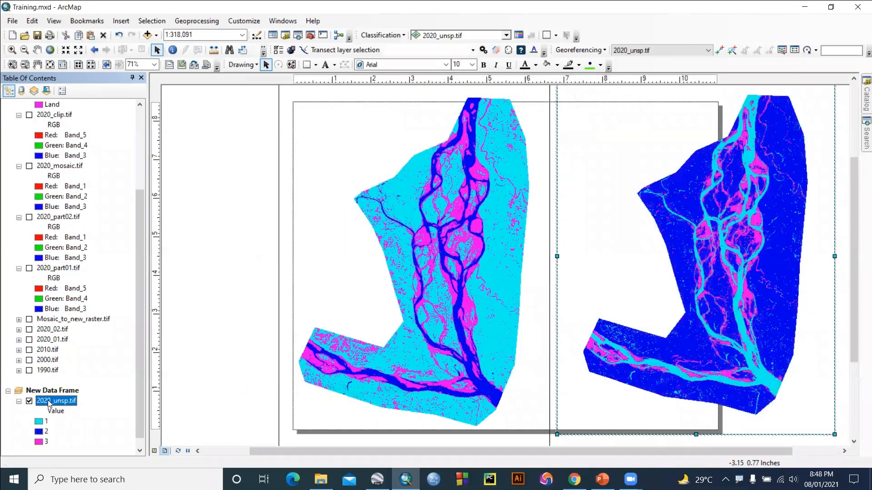
- Reverse the sorting of the unique values of 2020_unsp.tif in New Data Frame
{"action": "right_click", "coordinate": [48, 402]}
{"action": "left_click", "coordinate": [60, 392]}
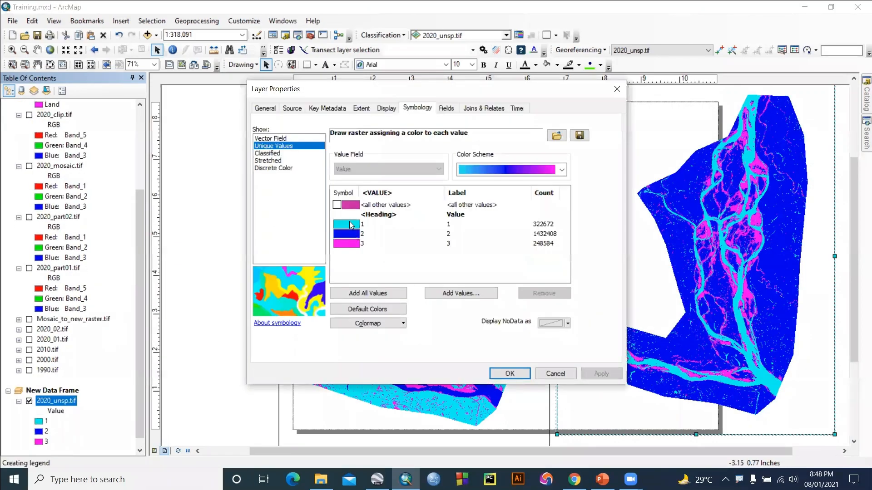
{"action": "right_click", "coordinate": [350, 223]}
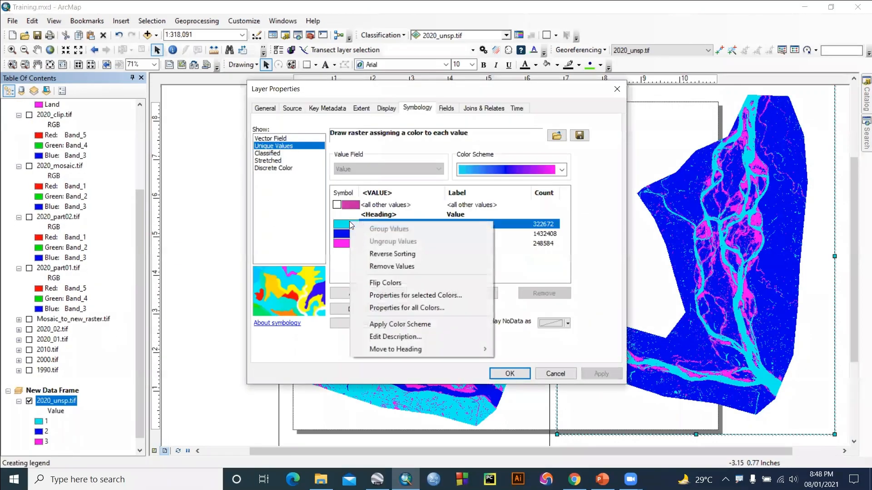
{"action": "left_click", "coordinate": [371, 255]}
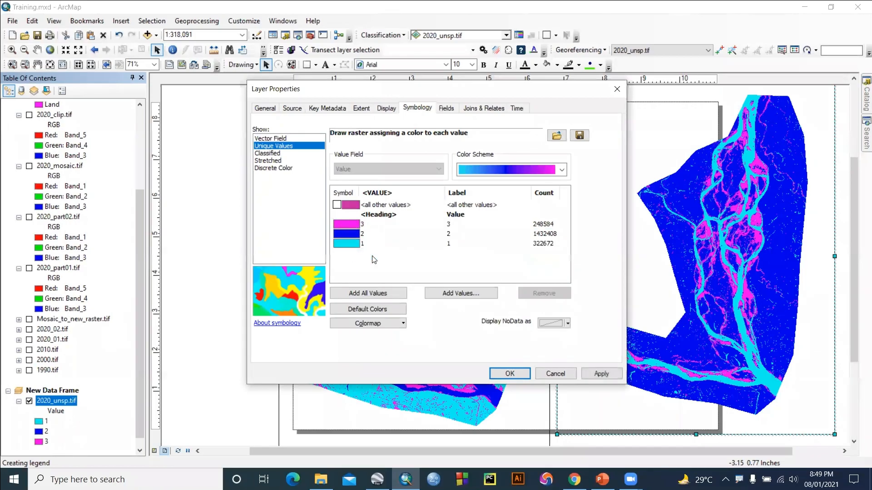
{"action": "left_click", "coordinate": [508, 374]}
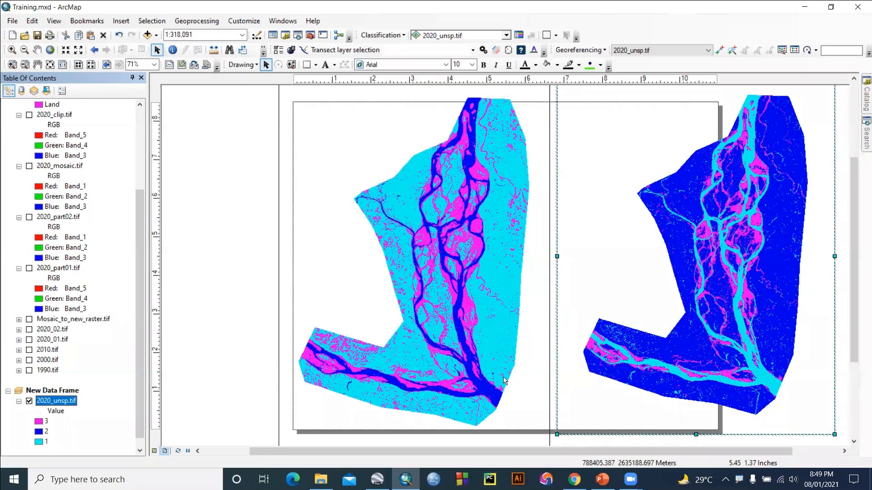
- Restore the ascending value order of 2020_unsp.tif in New Data Frame and flip its symbol colors
{"action": "right_click", "coordinate": [51, 401]}
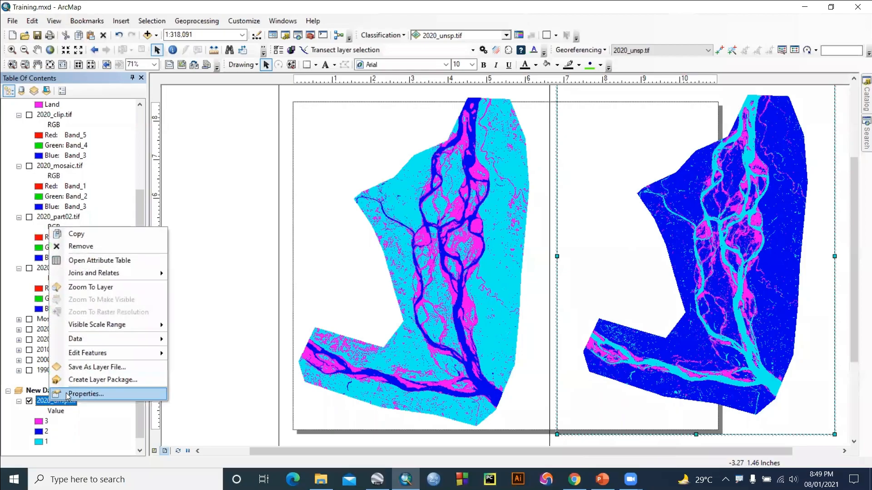
{"action": "left_click", "coordinate": [85, 394]}
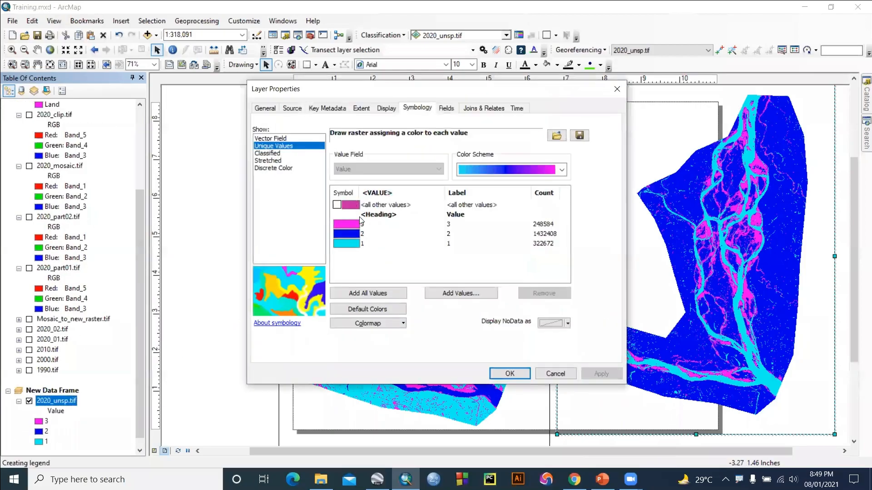
{"action": "right_click", "coordinate": [359, 221]}
{"action": "left_click", "coordinate": [381, 253]}
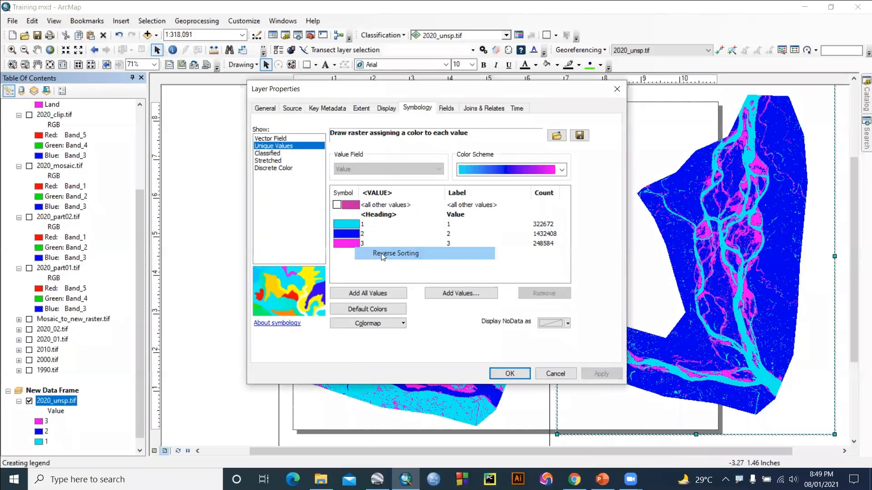
{"action": "right_click", "coordinate": [345, 224]}
{"action": "left_click", "coordinate": [375, 287]}
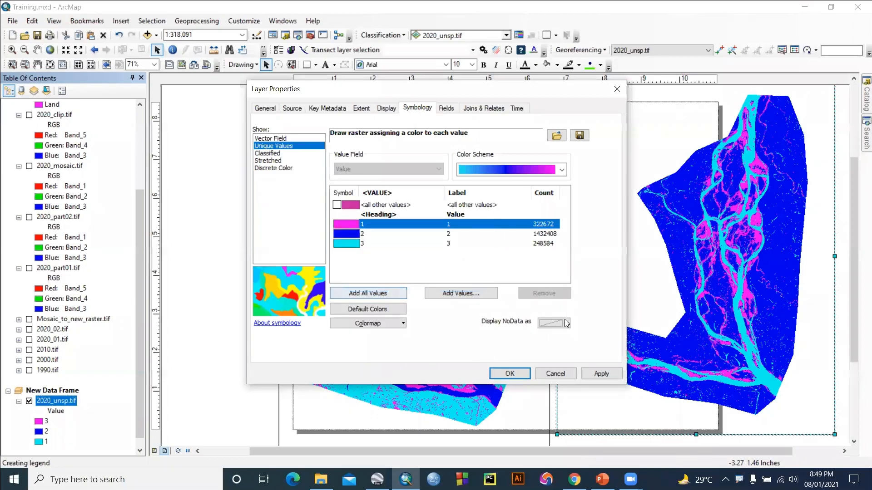
{"action": "left_click", "coordinate": [510, 376]}
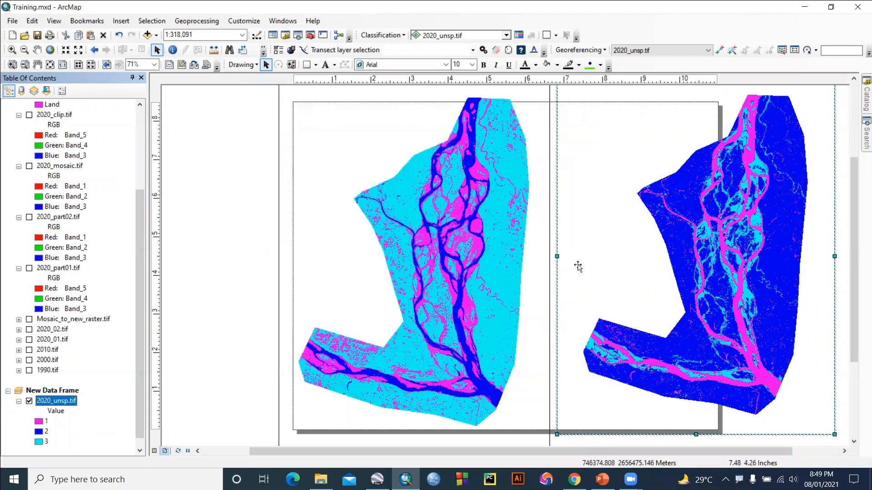
- Compare the supervised and unsupervised maps up close, marking corresponding areas on both with red annotations
{"action": "scroll", "coordinate": [773, 252], "scroll_direction": "down", "scroll_amount": 1}
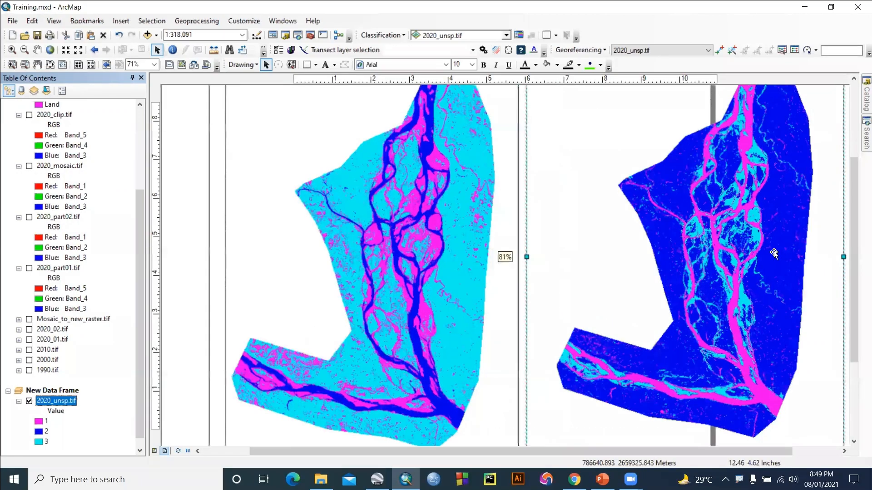
{"action": "scroll", "coordinate": [773, 252], "scroll_direction": "down", "scroll_amount": 1}
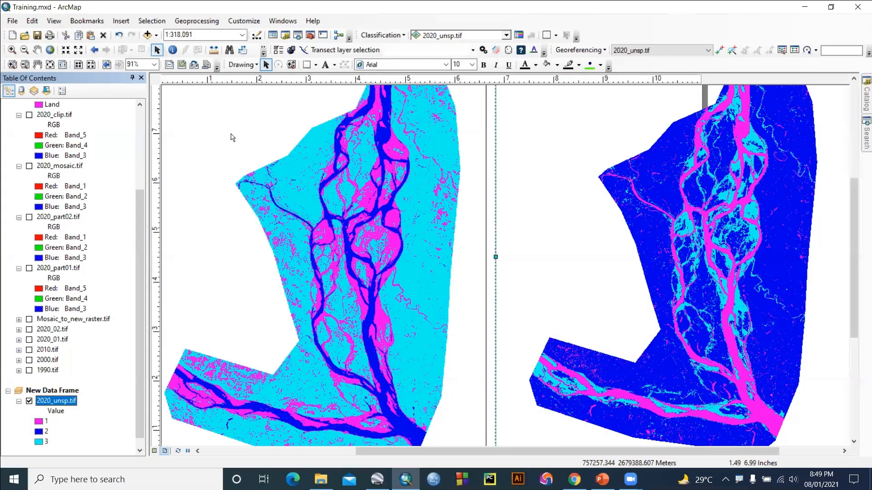
{"action": "key", "text": "ctrl+2"}
{"action": "mouse_move", "coordinate": [236, 108]}
{"action": "left_mouse_down"}
{"action": "mouse_move", "coordinate": [273, 125]}
{"action": "mouse_move", "coordinate": [203, 115]}
{"action": "left_mouse_up"}
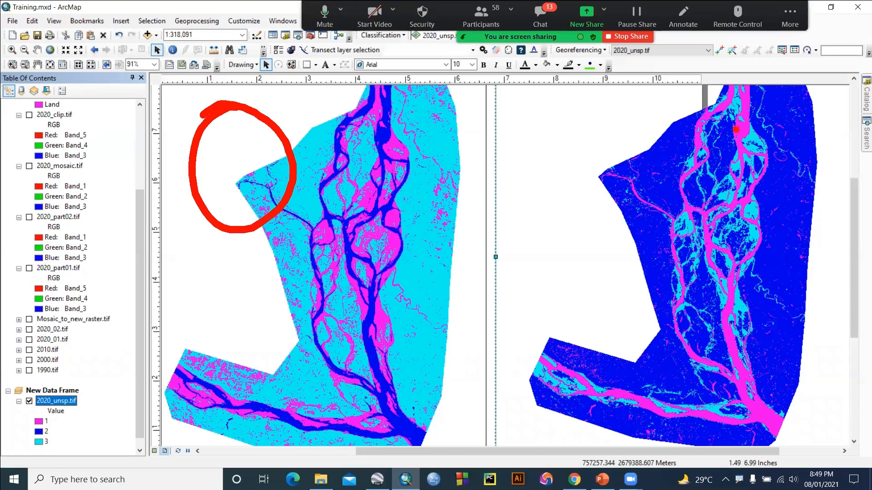
{"action": "mouse_move", "coordinate": [736, 130]}
{"action": "left_mouse_down"}
{"action": "mouse_move", "coordinate": [748, 154]}
{"action": "mouse_move", "coordinate": [723, 122]}
{"action": "left_mouse_up"}
{"action": "key", "text": "e"}
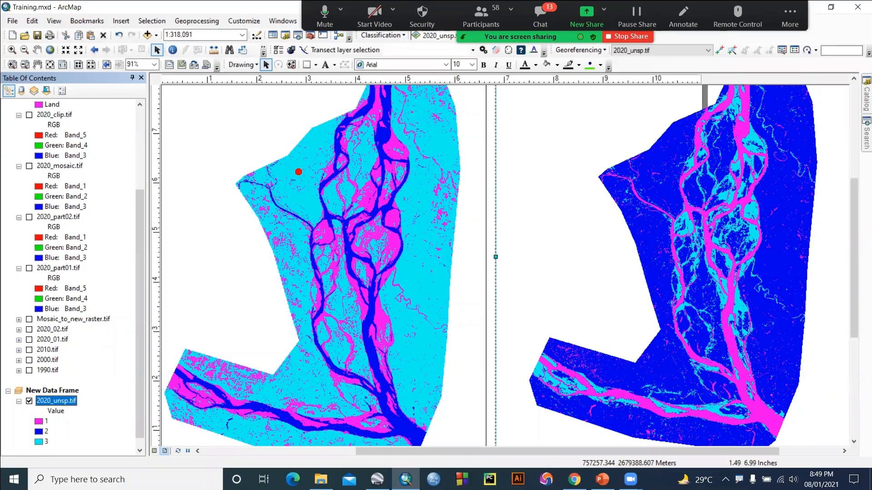
{"action": "mouse_move", "coordinate": [299, 167]}
{"action": "left_mouse_down"}
{"action": "mouse_move", "coordinate": [279, 177]}
{"action": "mouse_move", "coordinate": [307, 175]}
{"action": "left_mouse_up"}
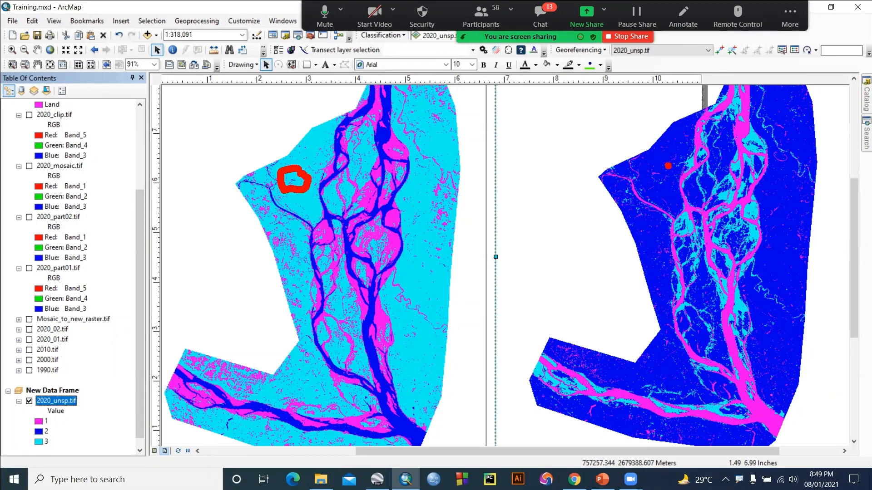
{"action": "mouse_move", "coordinate": [667, 165]}
{"action": "left_mouse_down"}
{"action": "mouse_move", "coordinate": [633, 168]}
{"action": "mouse_move", "coordinate": [667, 187]}
{"action": "mouse_move", "coordinate": [670, 169]}
{"action": "left_mouse_up"}
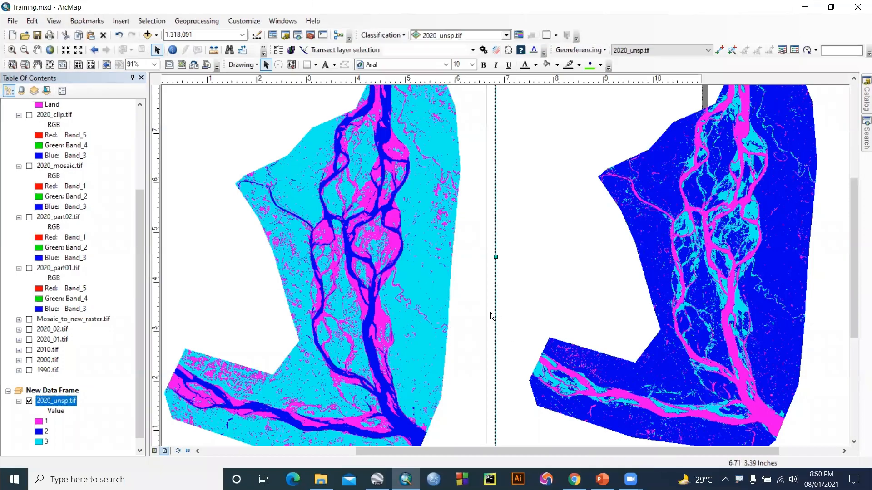
{"action": "scroll", "coordinate": [491, 316], "scroll_direction": "up", "scroll_amount": 2}
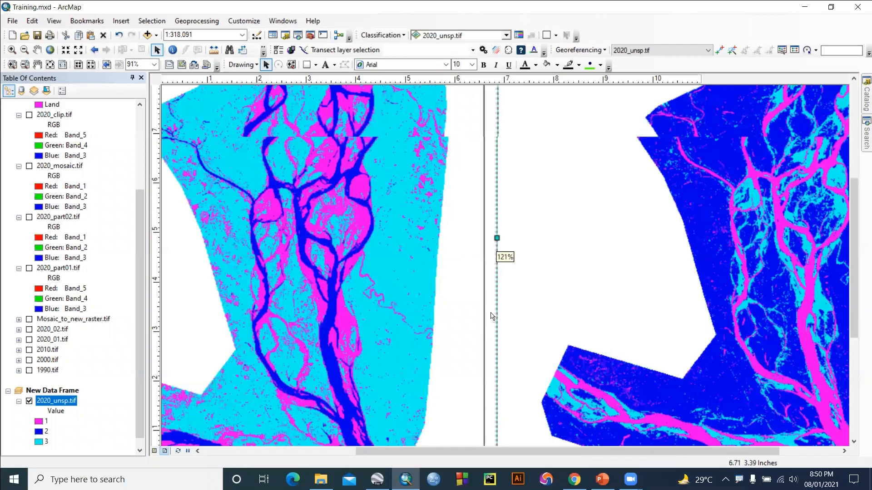
{"action": "scroll", "coordinate": [488, 319], "scroll_direction": "down", "scroll_amount": 3}
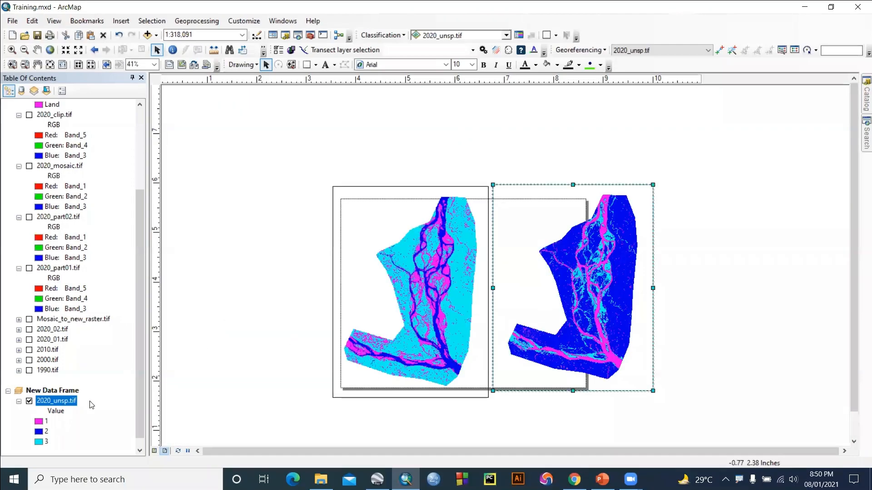
- Activate the Layers frame in data view, hide Classification_2020_clip.tif and show 2020_unsp.tif
{"action": "left_click", "coordinate": [155, 451]}
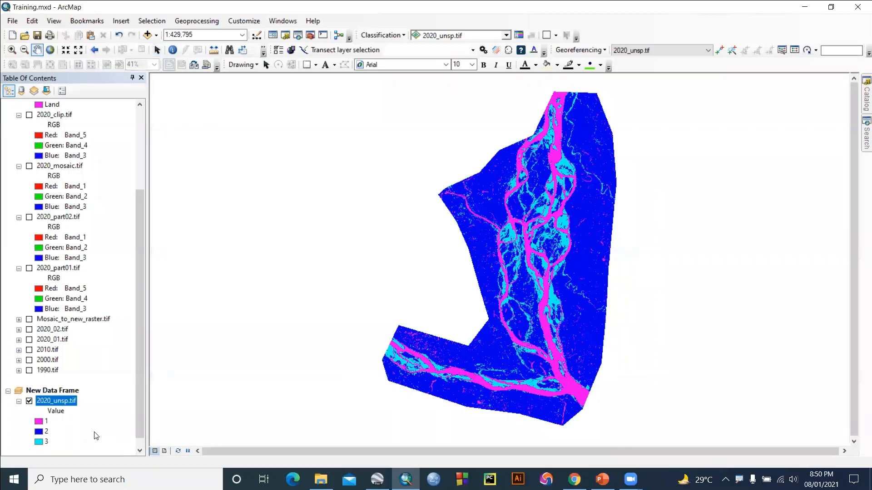
{"action": "left_click", "coordinate": [165, 451]}
{"action": "left_click", "coordinate": [414, 272]}
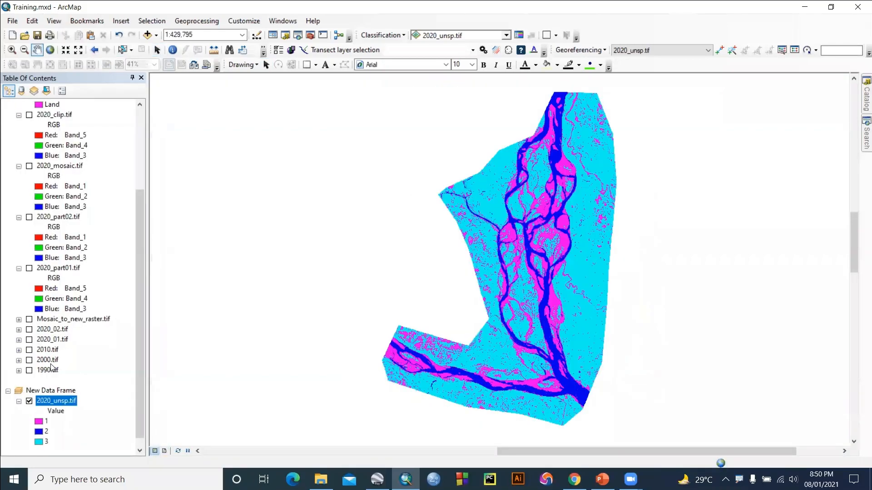
{"action": "scroll", "coordinate": [40, 325], "scroll_direction": "up", "scroll_amount": 4}
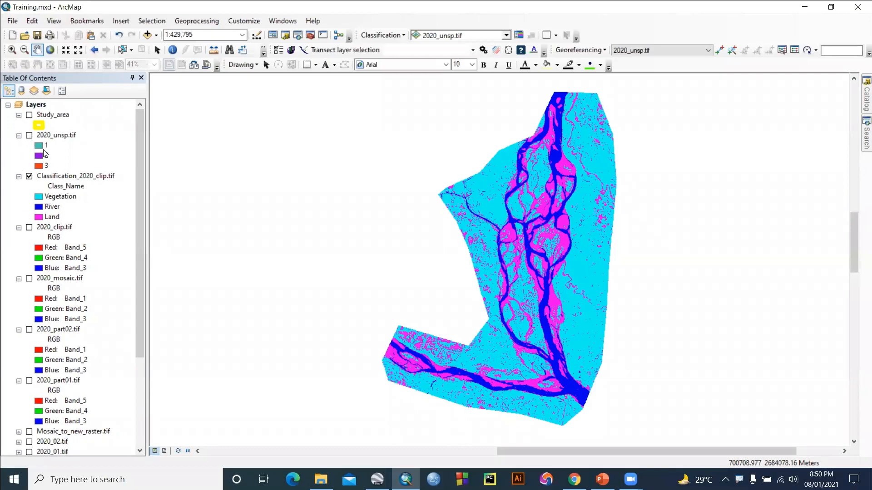
{"action": "left_click", "coordinate": [29, 176]}
{"action": "left_click", "coordinate": [29, 136]}
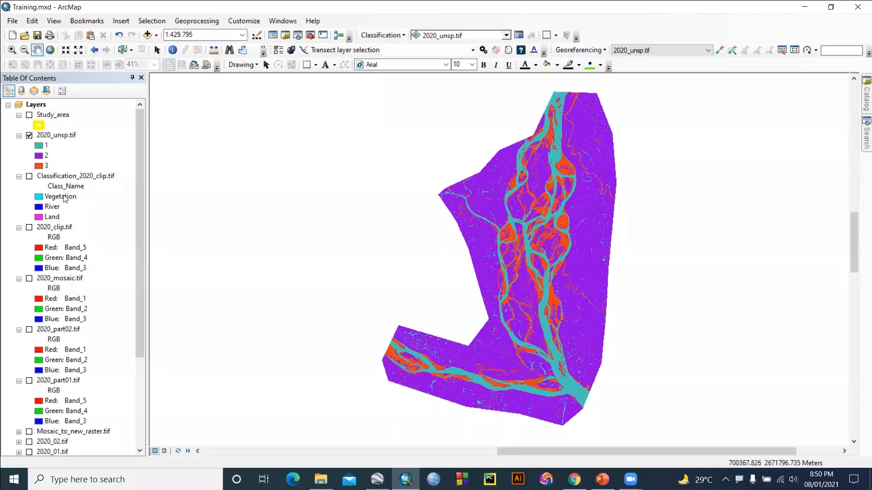
- In the symbology of 2020_unsp.tif in the Layers frame, label value 1 as River
{"action": "right_click", "coordinate": [73, 137]}
{"action": "left_click", "coordinate": [106, 299]}
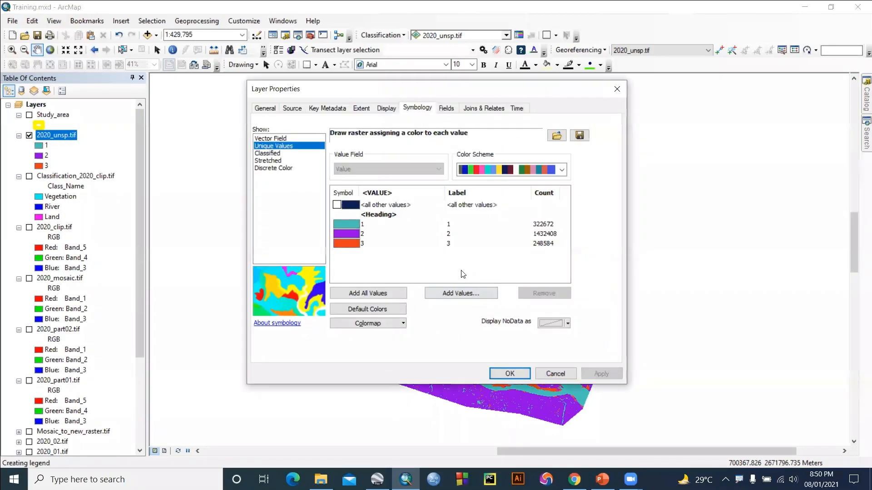
{"action": "left_click", "coordinate": [367, 224]}
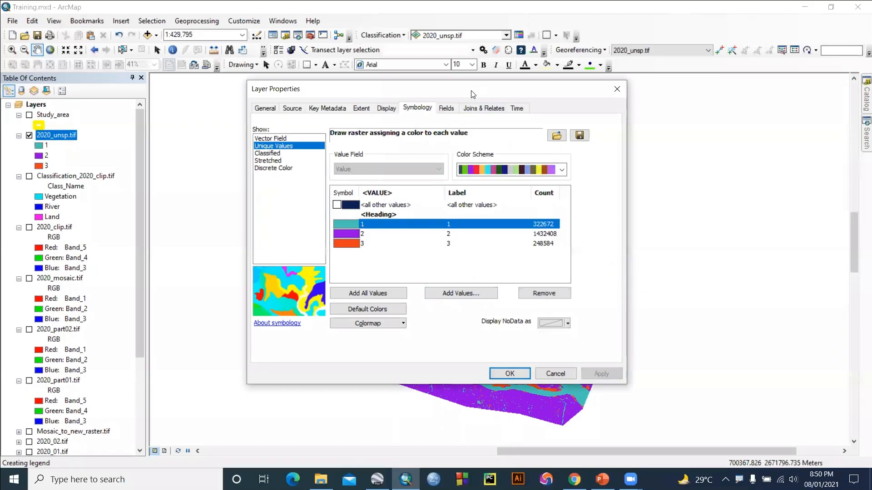
{"action": "left_click_drag", "start_coordinate": [472, 94], "coordinate": [232, 80]}
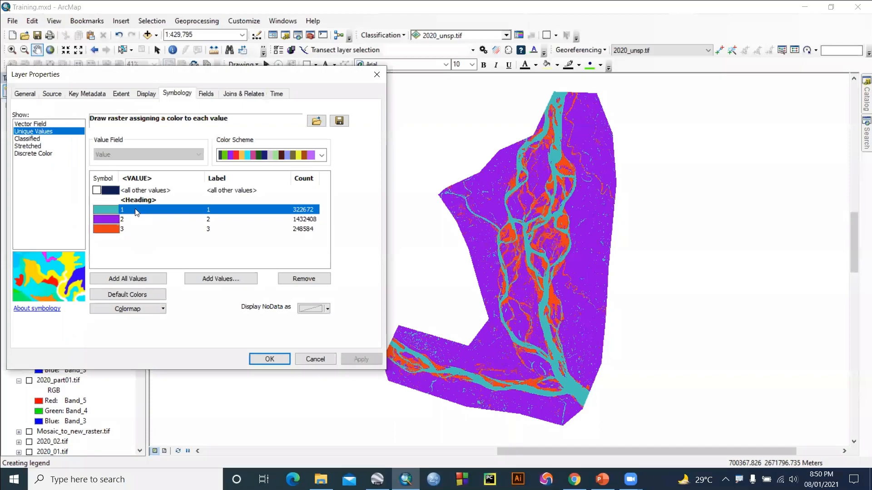
{"action": "double_click", "coordinate": [138, 208]}
{"action": "left_click", "coordinate": [129, 210]}
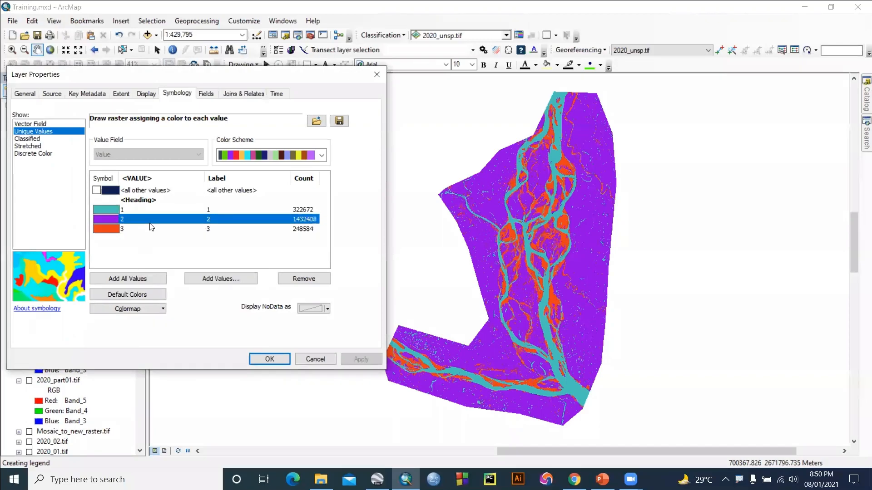
{"action": "double_click", "coordinate": [143, 213]}
{"action": "left_click", "coordinate": [141, 217]}
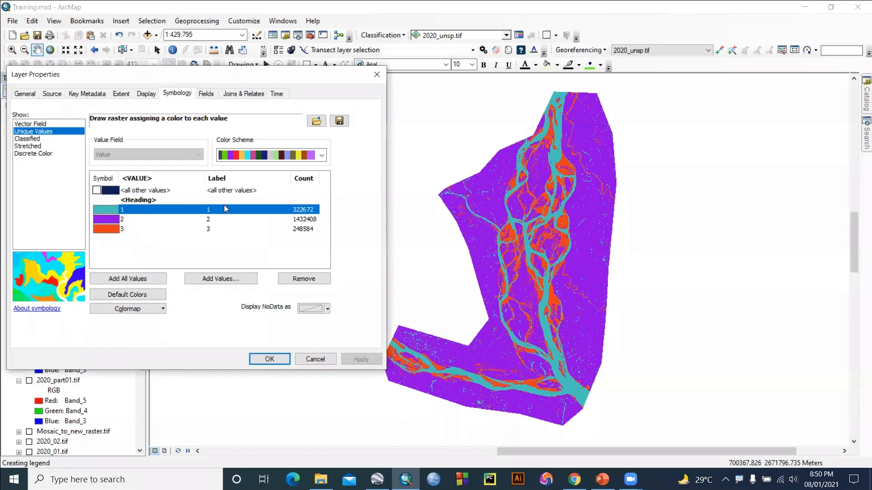
{"action": "left_click", "coordinate": [227, 206]}
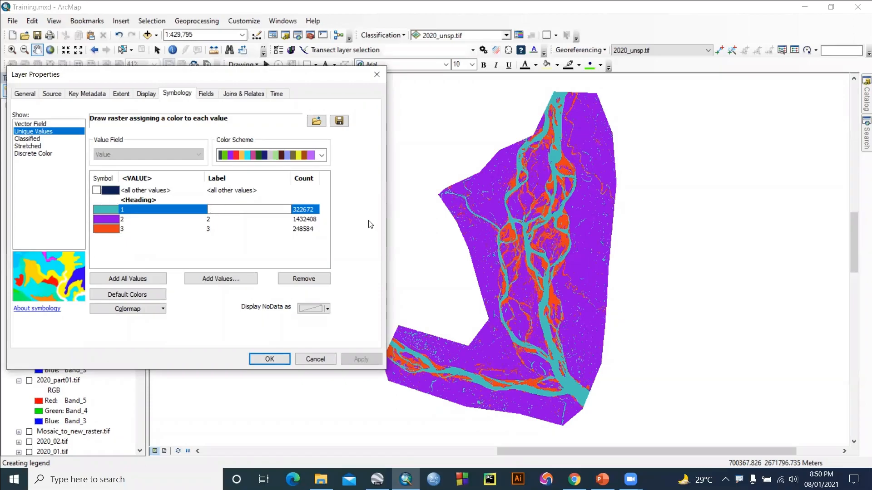
{"action": "type", "text": "River"}
- Label value 2 as Vegetation and value 3 as Land, and apply the labels to 2020_unsp.tif
{"action": "left_click", "coordinate": [226, 220]}
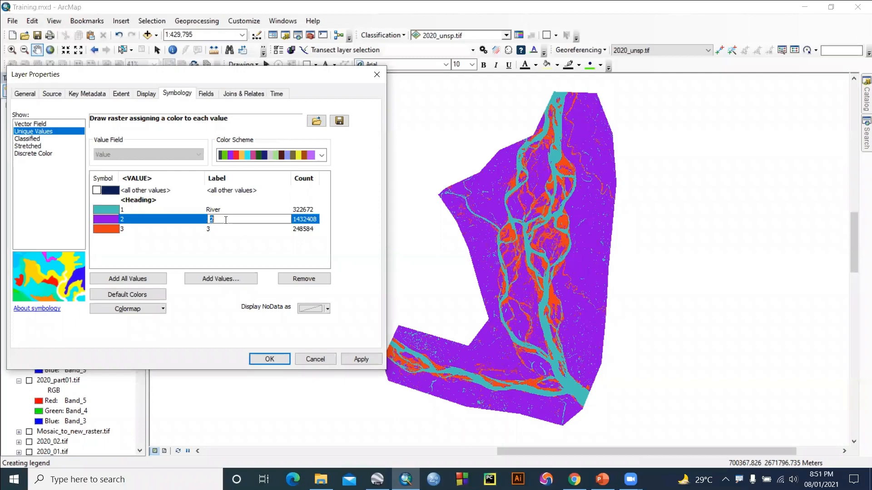
{"action": "type", "text": "Vege"}
{"action": "type", "text": "tation"}
{"action": "left_click", "coordinate": [225, 229]}
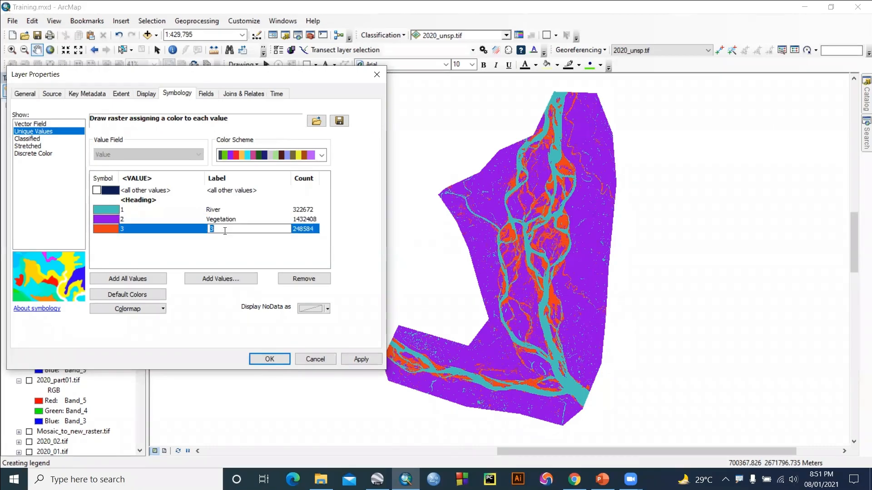
{"action": "type", "text": "lan"}
{"action": "key", "text": "BackSpace"}
{"action": "key", "text": "BackSpace"}
{"action": "type", "text": "Land"}
{"action": "left_click", "coordinate": [273, 358]}
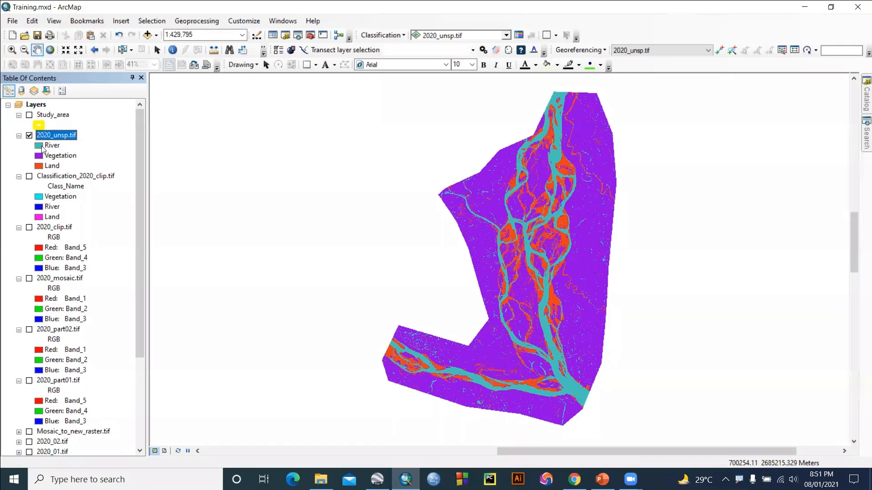
{"action": "scroll", "coordinate": [53, 165], "scroll_direction": "down", "scroll_amount": 4}
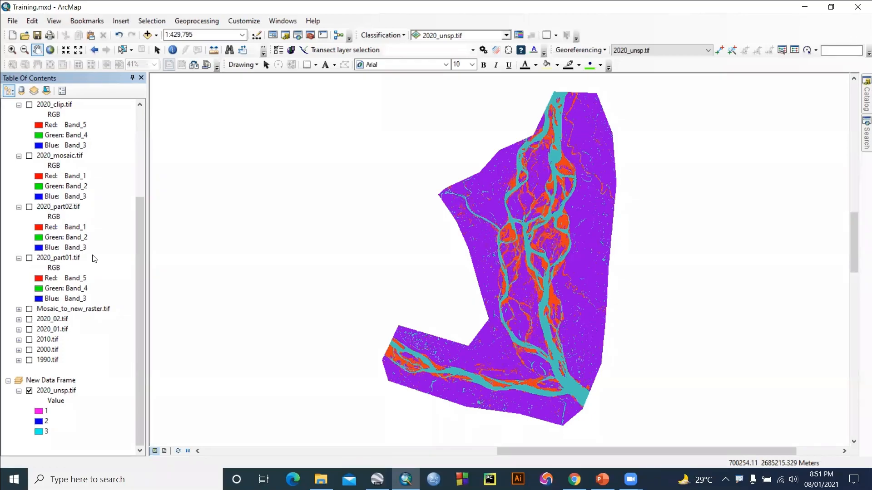
{"action": "scroll", "coordinate": [94, 258], "scroll_direction": "up", "scroll_amount": 4}
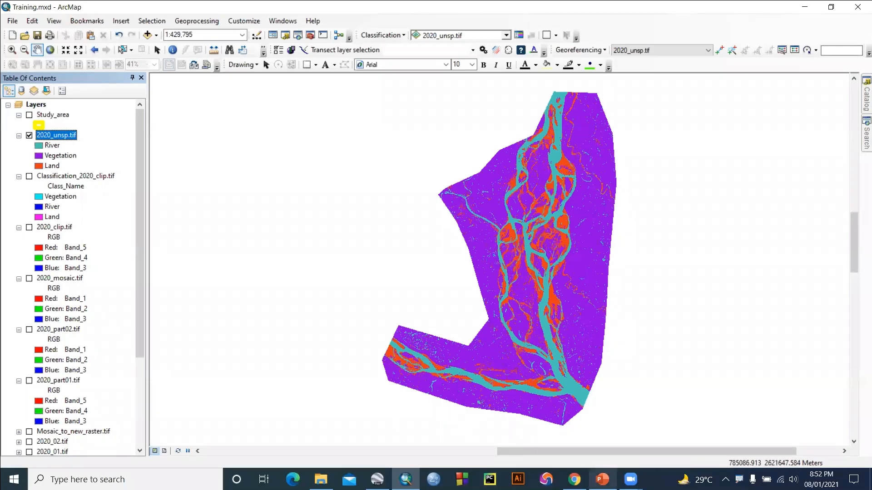
- Switch to the PowerPoint training presentation, start the slide show at the Unsupervised Classification slide and advance to Raster to Polygon
{"action": "left_click", "coordinate": [602, 479]}
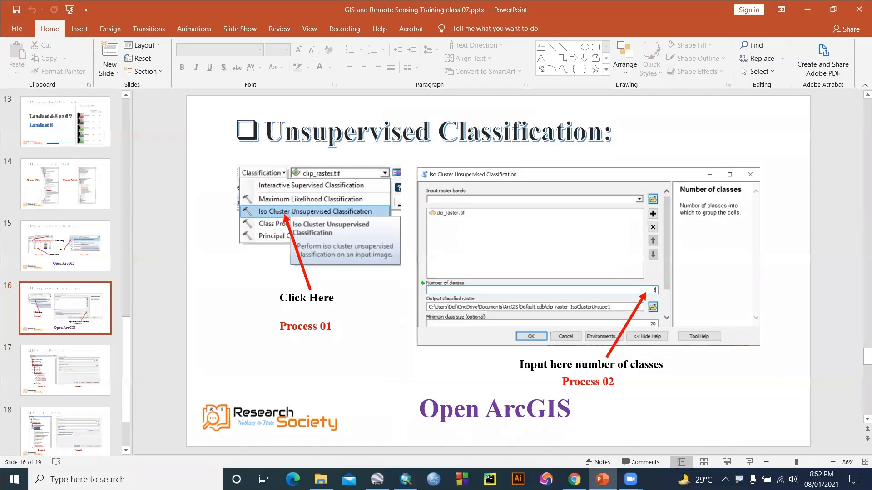
{"action": "left_click", "coordinate": [750, 464]}
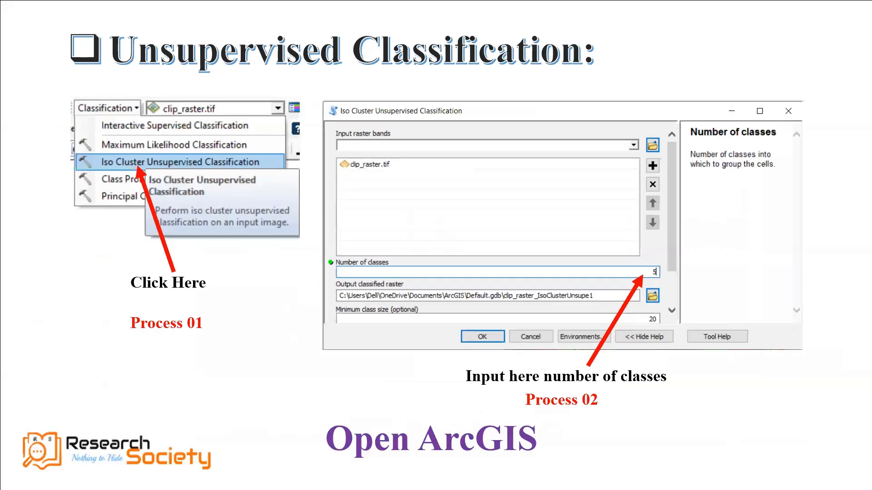
{"action": "key", "text": "Right"}
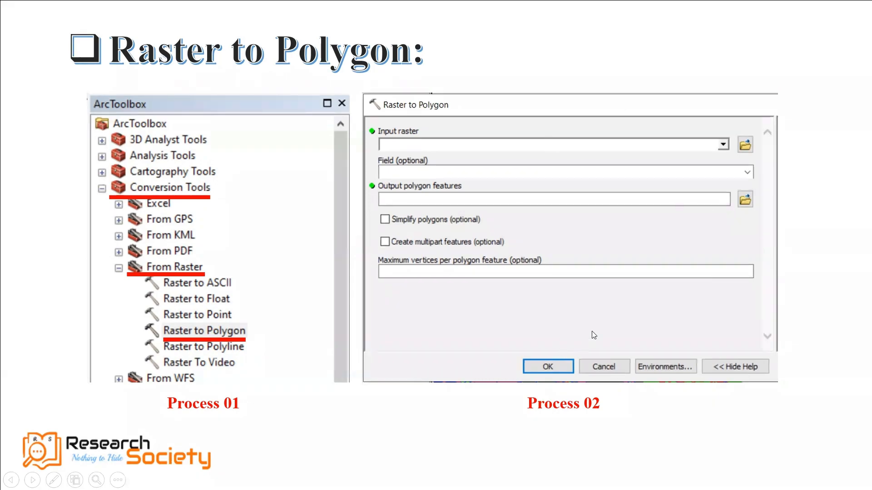
- End the slide show, return to ArcMap, hide 2020_unsp.tif and show Classification_2020_clip.tif
{"action": "key", "text": "Escape"}
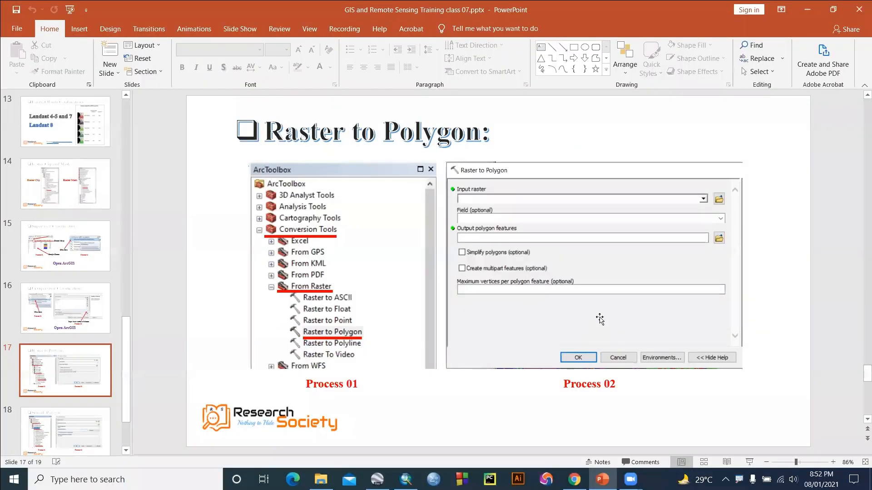
{"action": "left_click", "coordinate": [807, 9]}
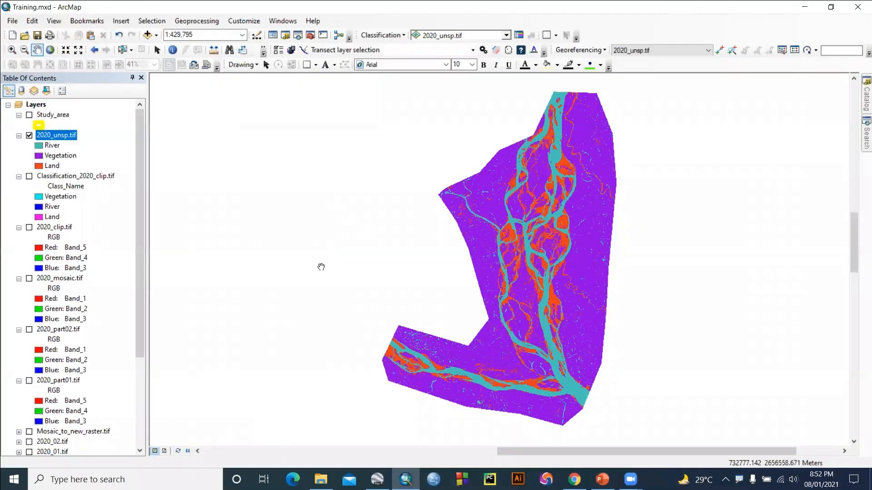
{"action": "left_click", "coordinate": [29, 135]}
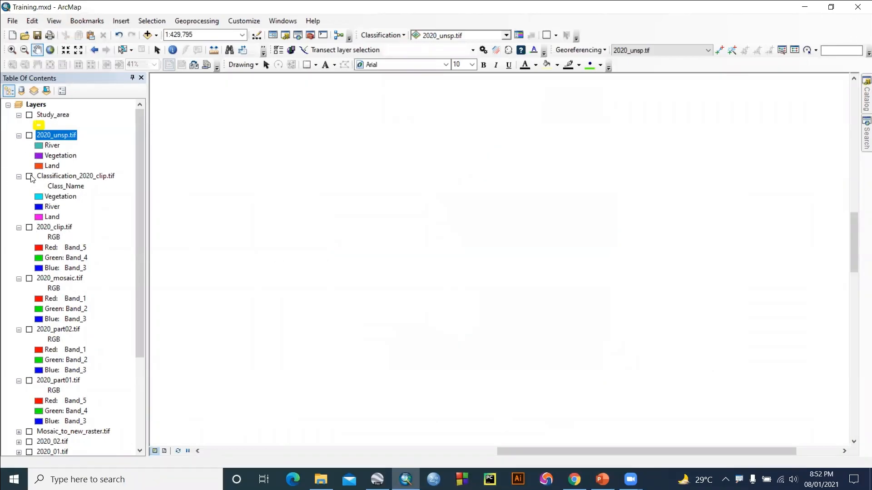
{"action": "left_click", "coordinate": [29, 177]}
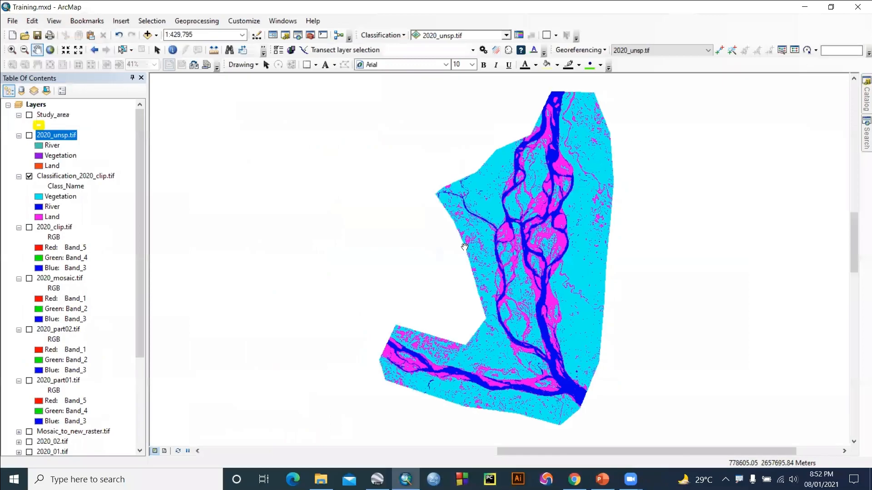
{"action": "left_click_drag", "start_coordinate": [464, 247], "coordinate": [387, 229]}
- Open the Raster to Polygon tool from the From Raster toolset of Conversion Tools
{"action": "mouse_move", "coordinate": [860, 101]}
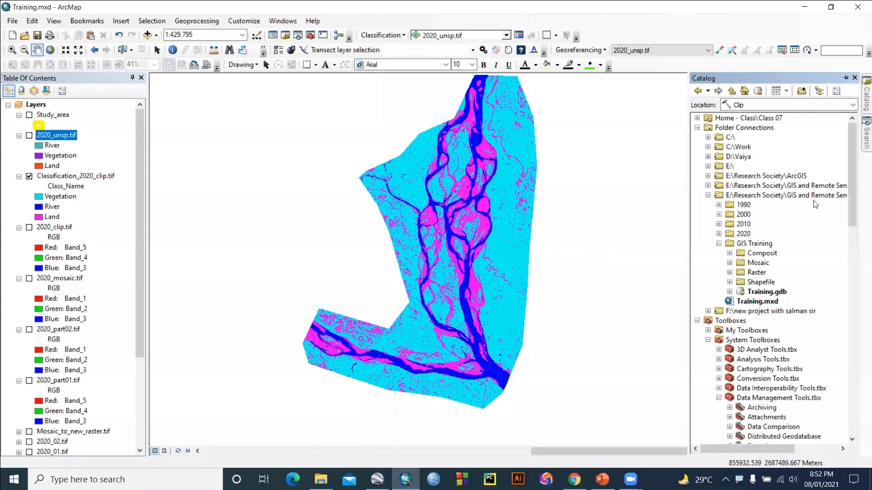
{"action": "scroll", "coordinate": [771, 343], "scroll_direction": "down", "scroll_amount": 5}
{"action": "scroll", "coordinate": [770, 344], "scroll_direction": "down", "scroll_amount": 1}
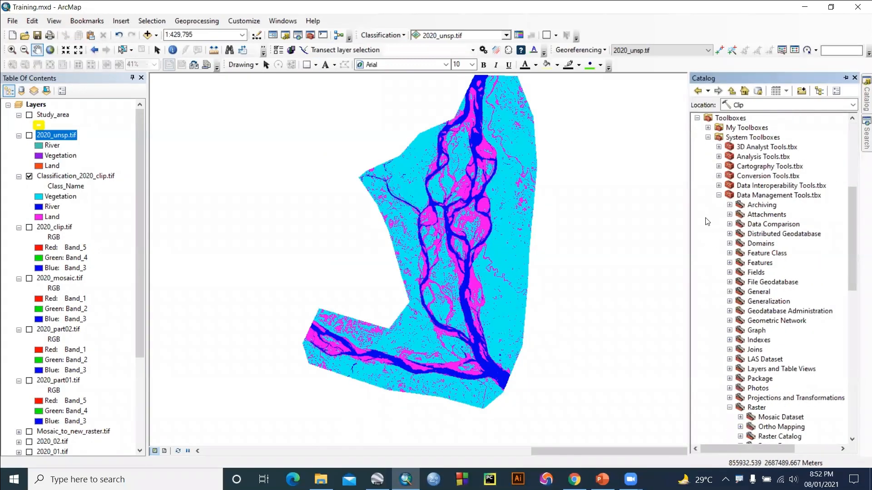
{"action": "left_click", "coordinate": [718, 195]}
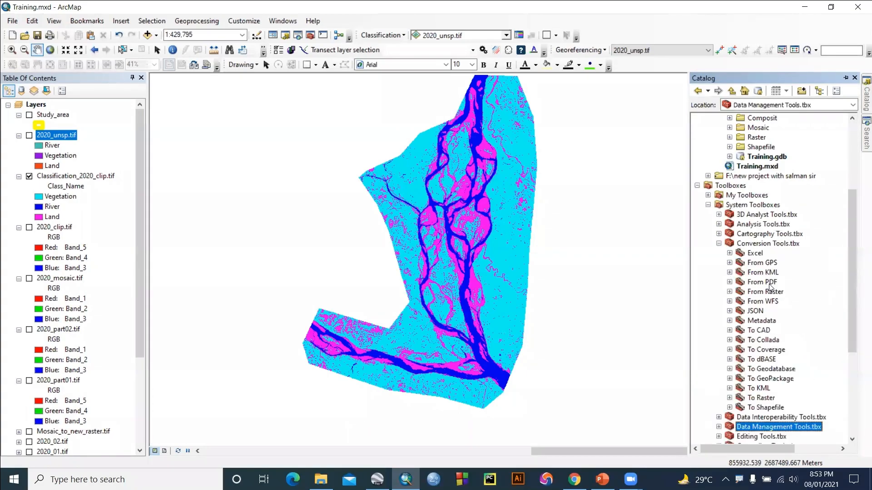
{"action": "left_click", "coordinate": [729, 292]}
{"action": "double_click", "coordinate": [784, 331]}
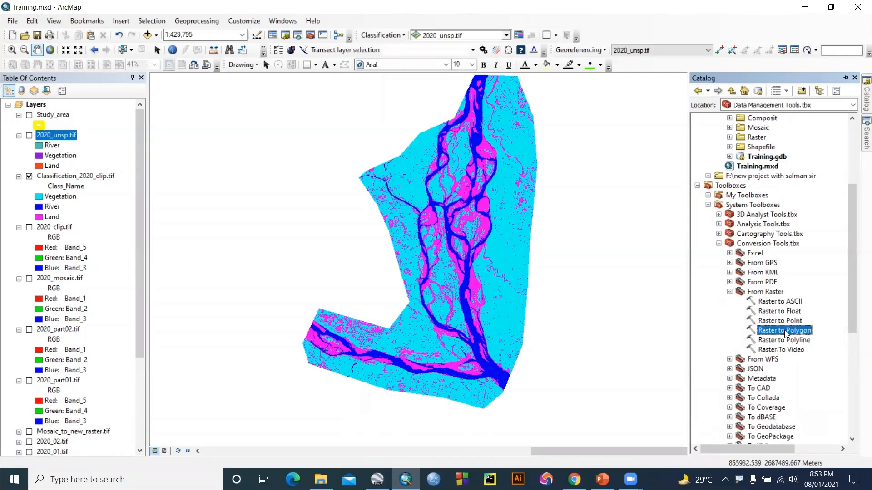
{"action": "left_click", "coordinate": [200, 141]}
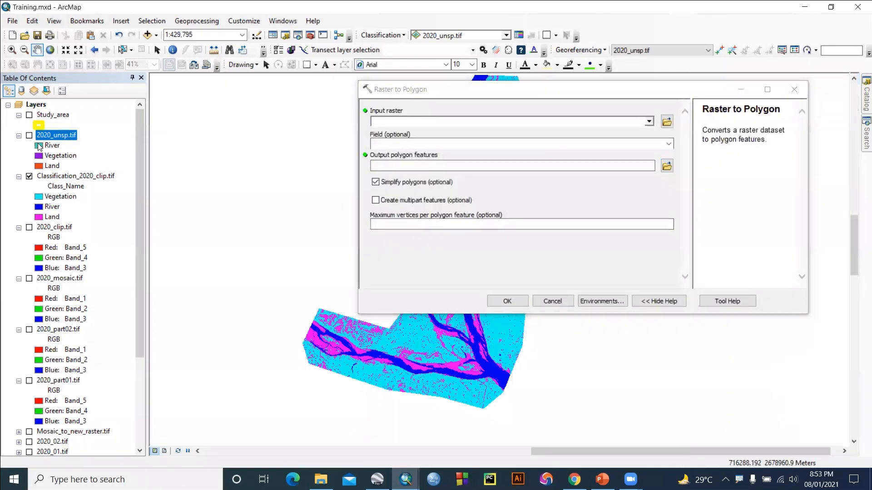
- Set Classification_2020_clip.tif as the input raster and Class_name as the field for the polygon conversion
{"action": "left_click_drag", "start_coordinate": [67, 180], "coordinate": [408, 119]}
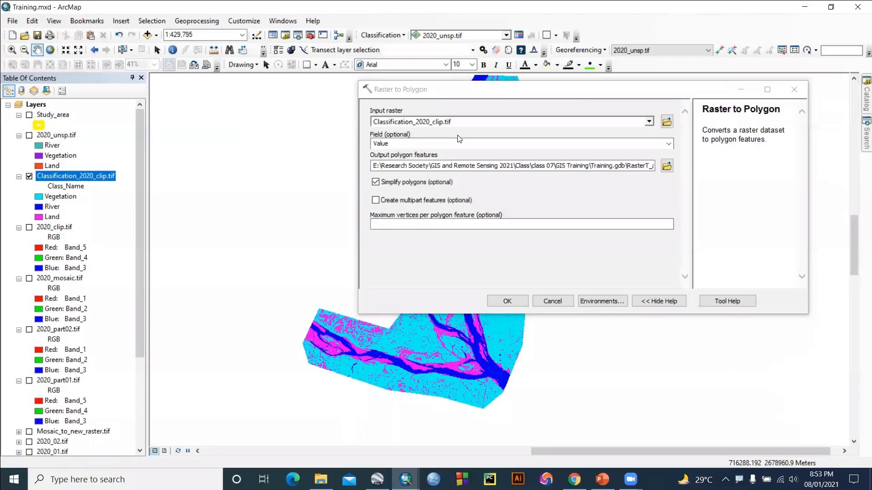
{"action": "left_click", "coordinate": [668, 144]}
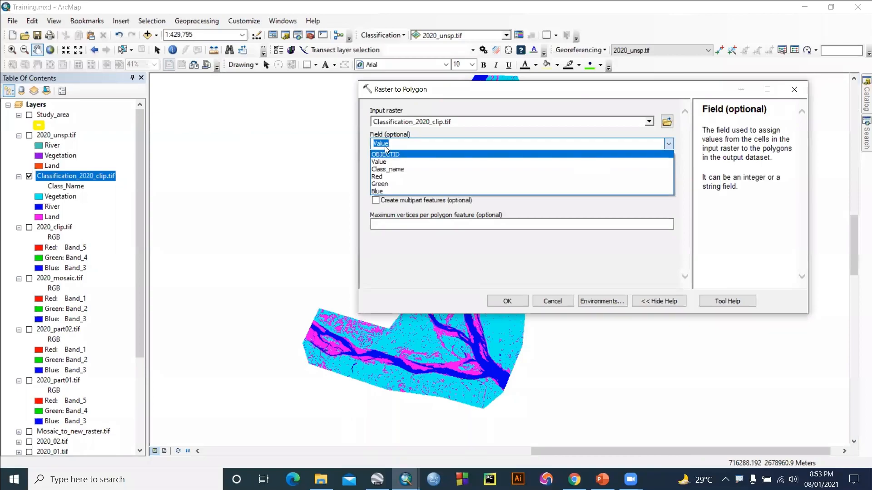
{"action": "left_click", "coordinate": [387, 169]}
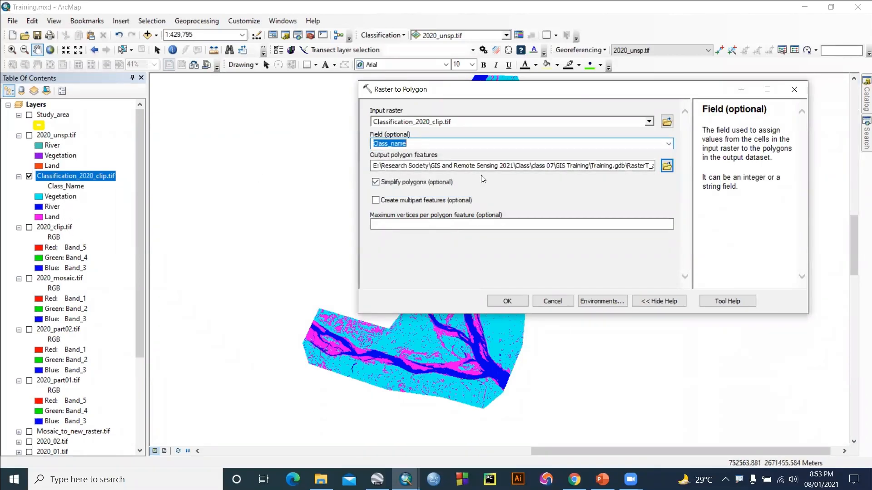
- Set the output polygon features to 2020.shp in the Shapefile folder of GIS Training
{"action": "left_click", "coordinate": [666, 165]}
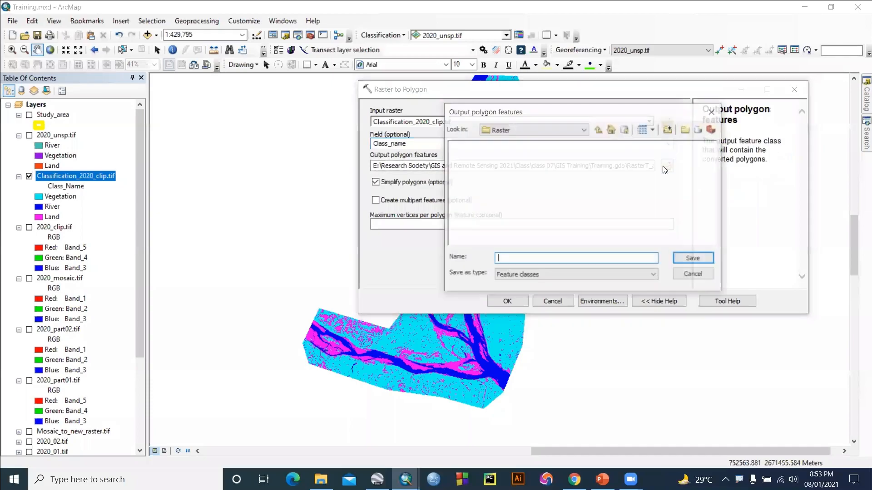
{"action": "left_click", "coordinate": [599, 129]}
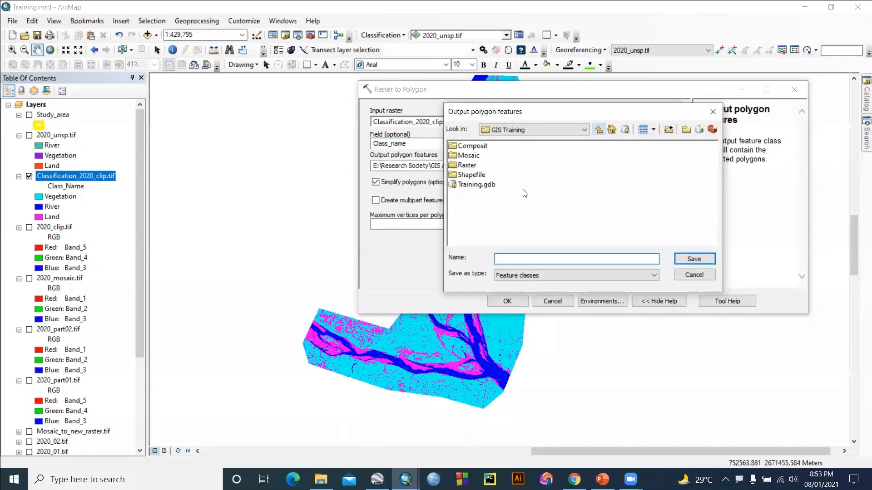
{"action": "double_click", "coordinate": [461, 174]}
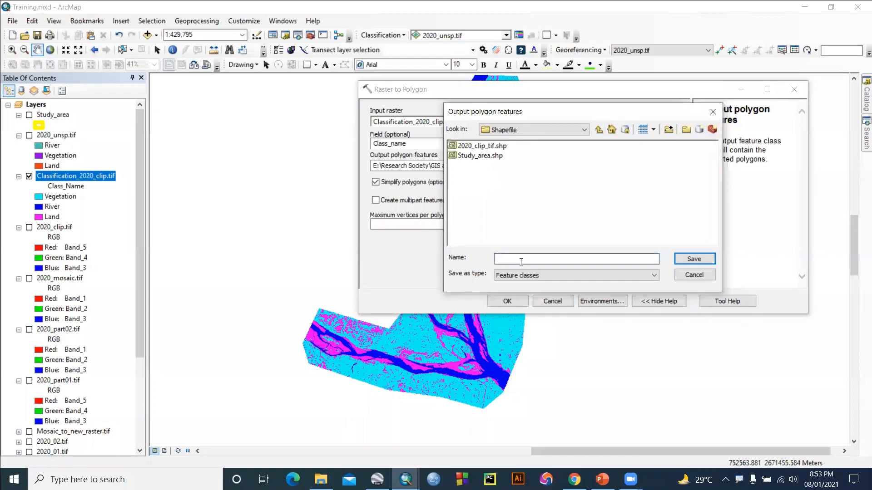
{"action": "type", "text": "2020.shp"}
{"action": "left_click", "coordinate": [694, 261]}
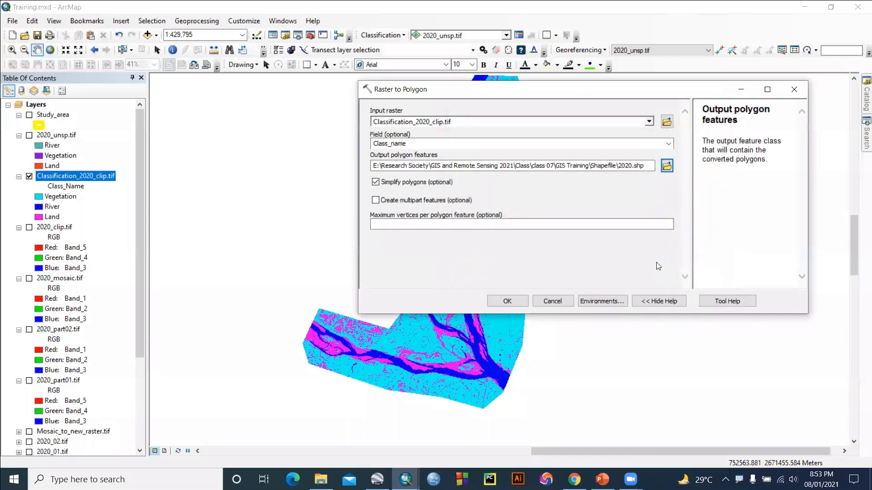
- Turn off Simplify polygons, review that option's help text, and run the raster-to-polygon conversion
{"action": "left_click", "coordinate": [391, 181]}
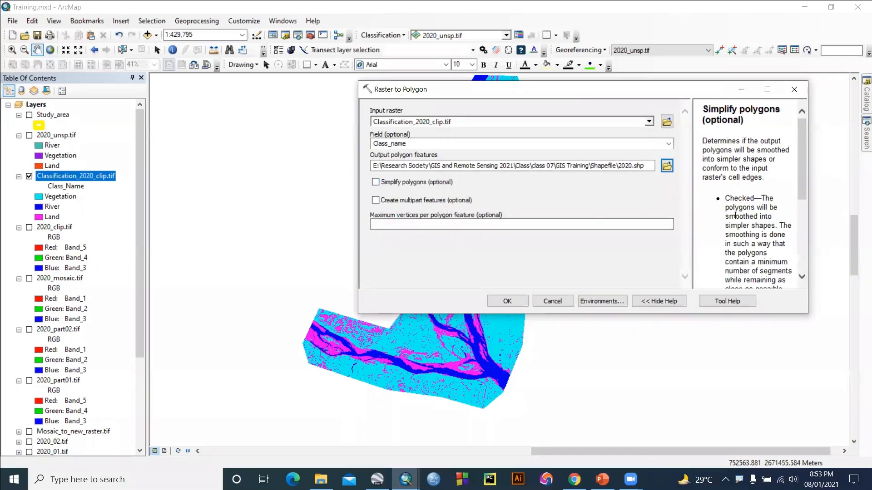
{"action": "scroll", "coordinate": [744, 166], "scroll_direction": "down", "scroll_amount": 5}
{"action": "scroll", "coordinate": [744, 166], "scroll_direction": "down", "scroll_amount": 1}
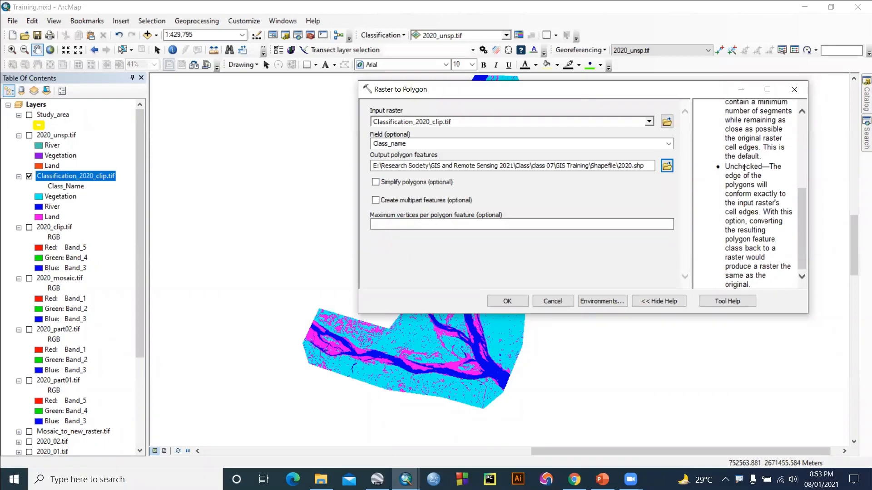
{"action": "scroll", "coordinate": [745, 167], "scroll_direction": "up", "scroll_amount": 5}
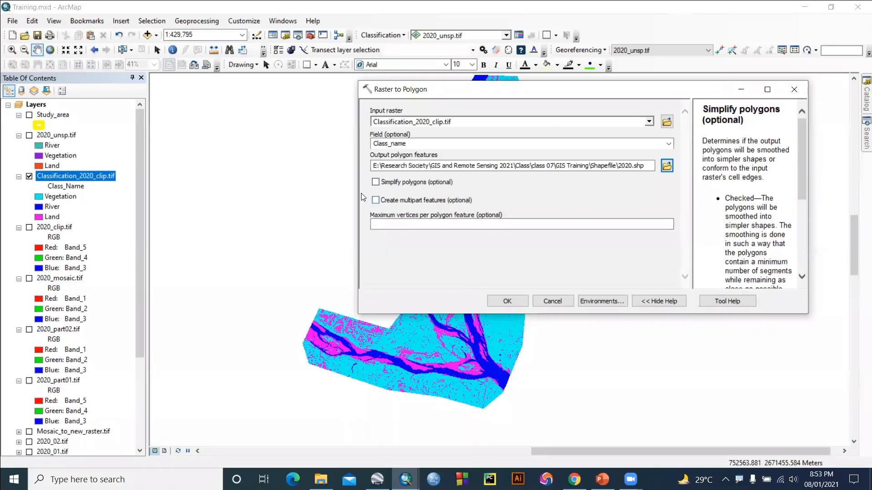
{"action": "left_click", "coordinate": [378, 183]}
{"action": "left_click", "coordinate": [376, 184]}
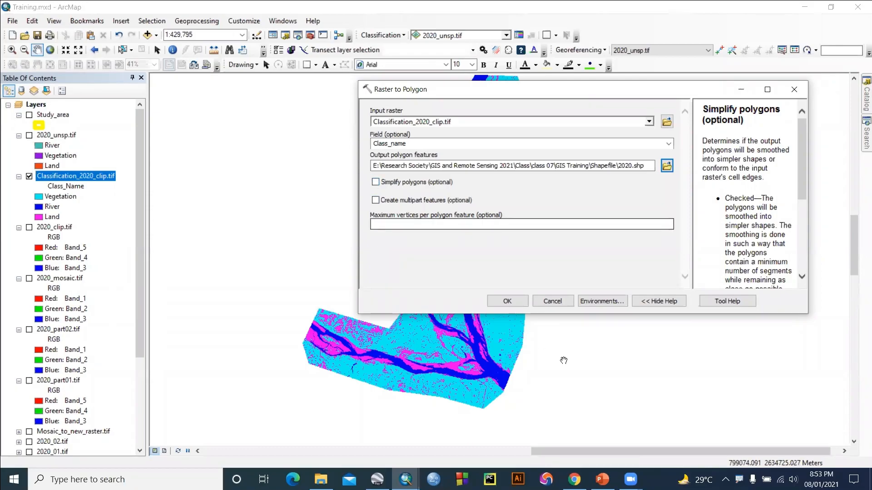
{"action": "left_click", "coordinate": [498, 302]}
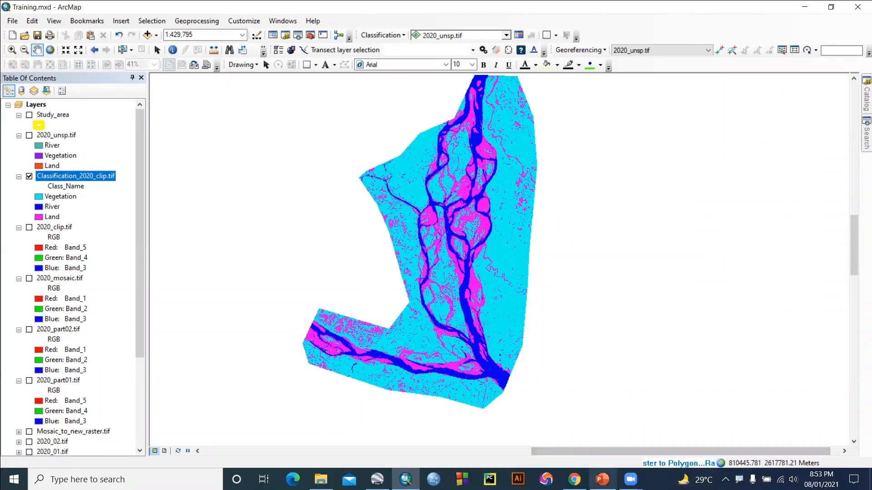
- Switch to the PowerPoint training presentation, view the Smooth Polygon slide in the slide show, and return to ArcMap
{"action": "left_click", "coordinate": [602, 479]}
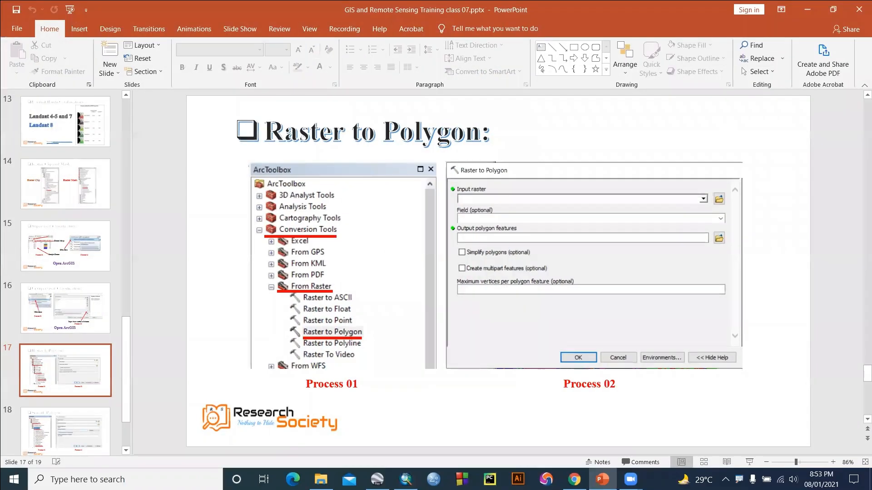
{"action": "left_click", "coordinate": [747, 462]}
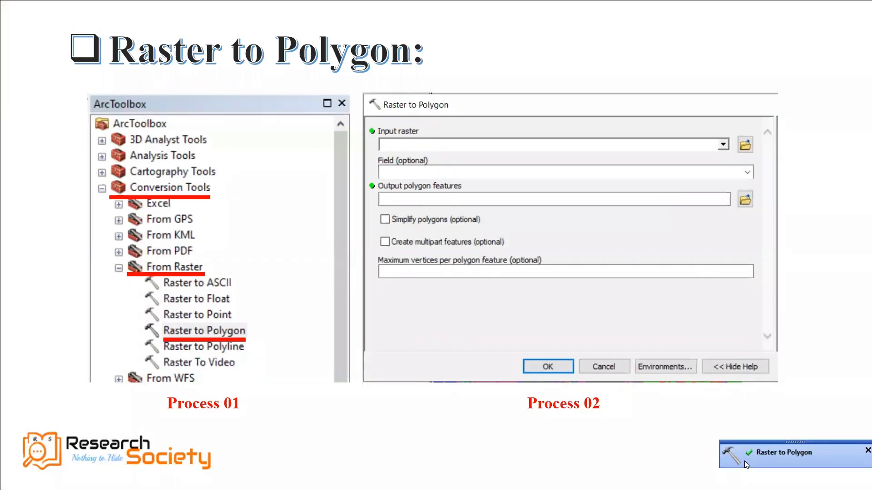
{"action": "key", "text": "Right"}
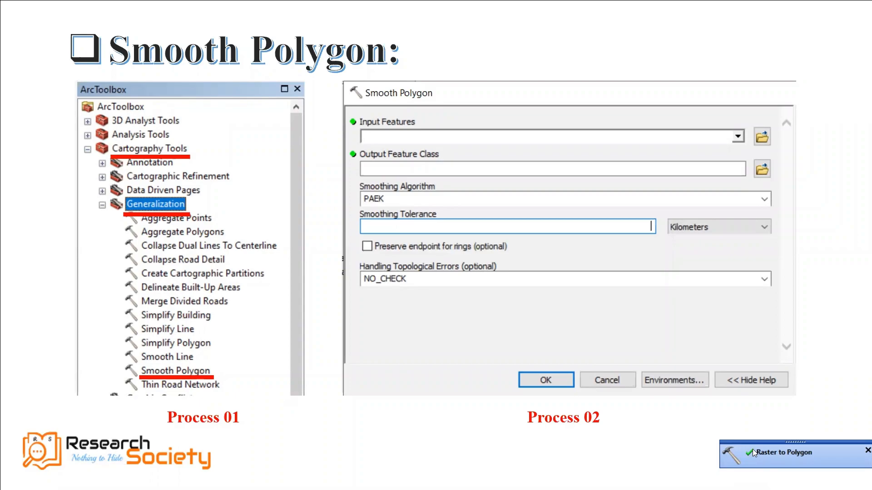
{"action": "key", "text": "Escape"}
{"action": "left_click", "coordinate": [815, 15]}
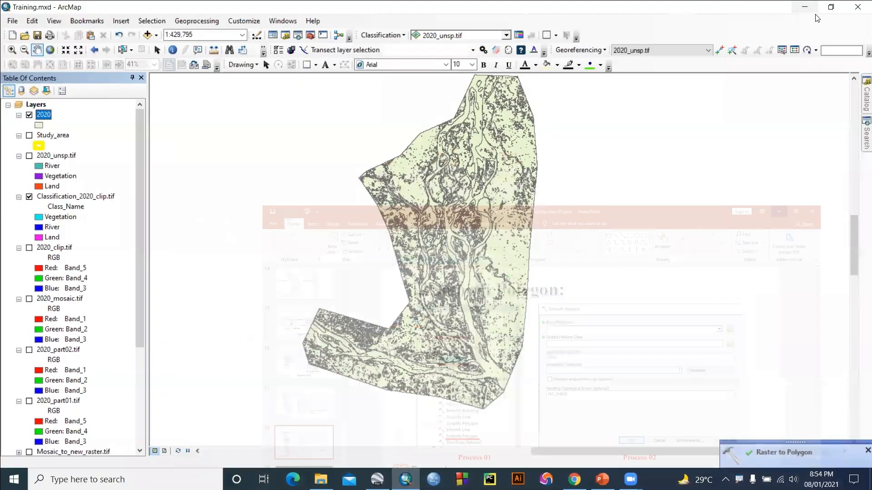
- Symbolize the 2020 polygon layer by unique values of Class_name, adding all values and turning off all other values
{"action": "right_click", "coordinate": [42, 116]}
{"action": "left_click", "coordinate": [72, 349]}
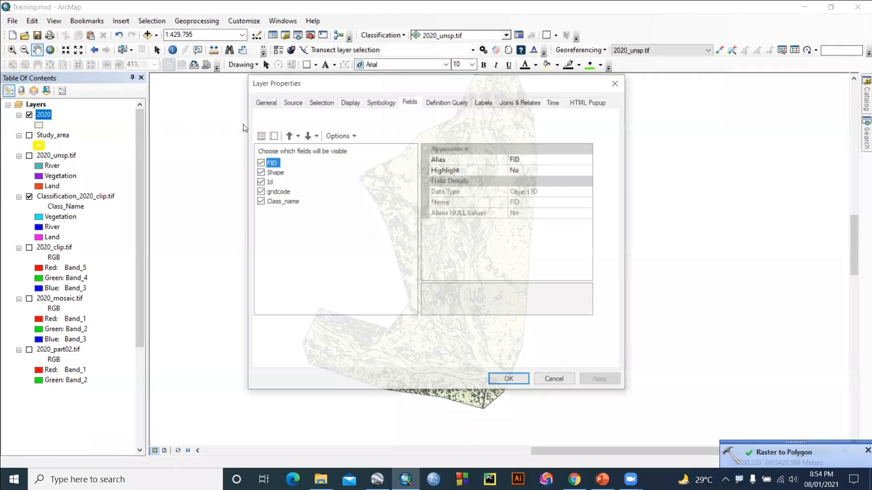
{"action": "left_click", "coordinate": [378, 103]}
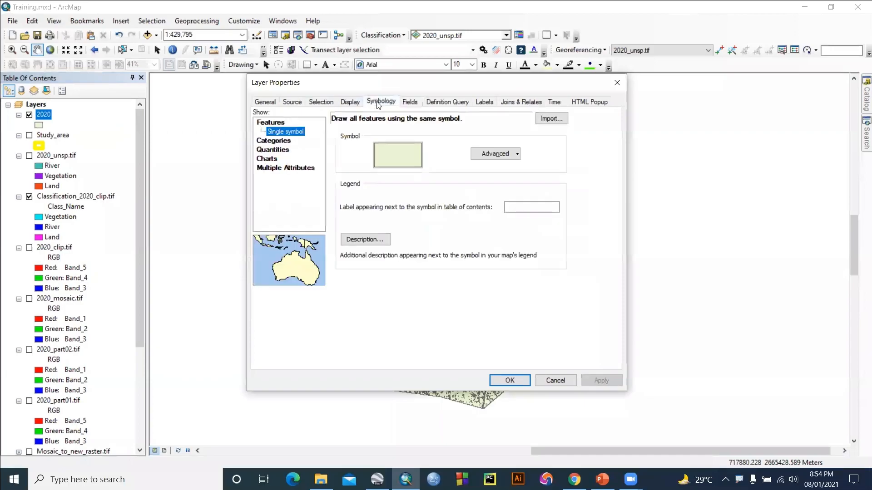
{"action": "left_click", "coordinate": [273, 141]}
{"action": "left_click", "coordinate": [373, 143]}
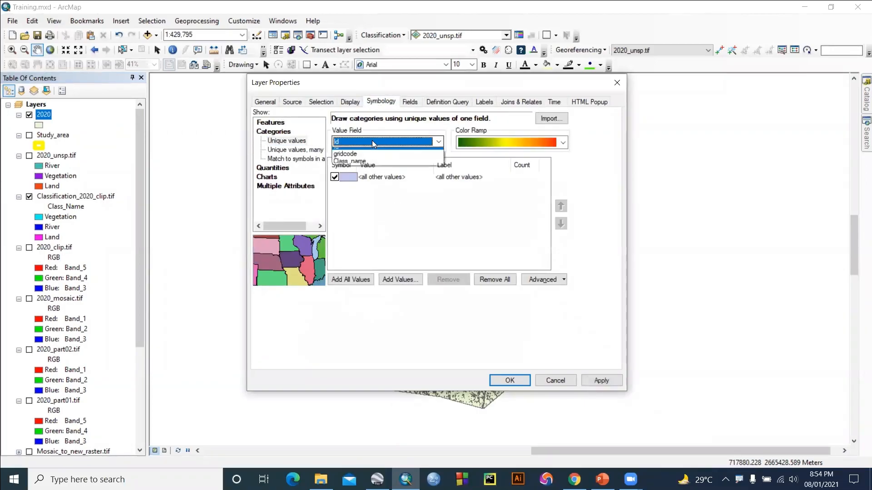
{"action": "left_click", "coordinate": [350, 167]}
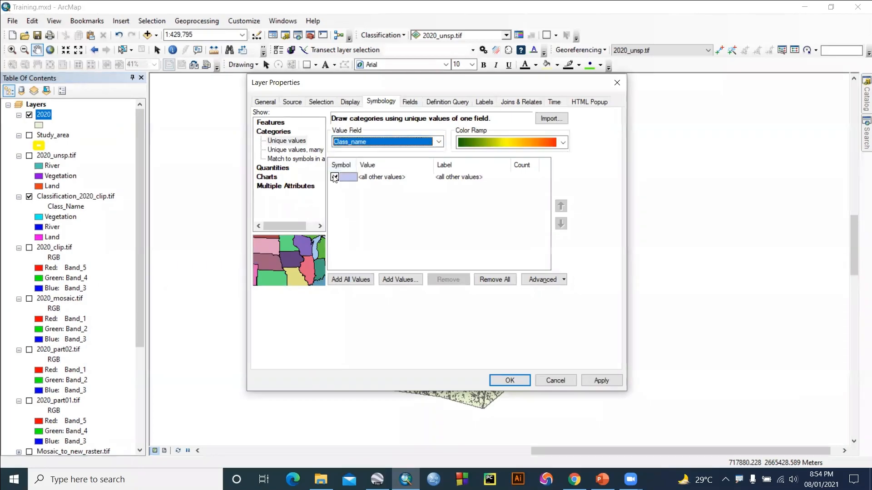
{"action": "left_click", "coordinate": [334, 177]}
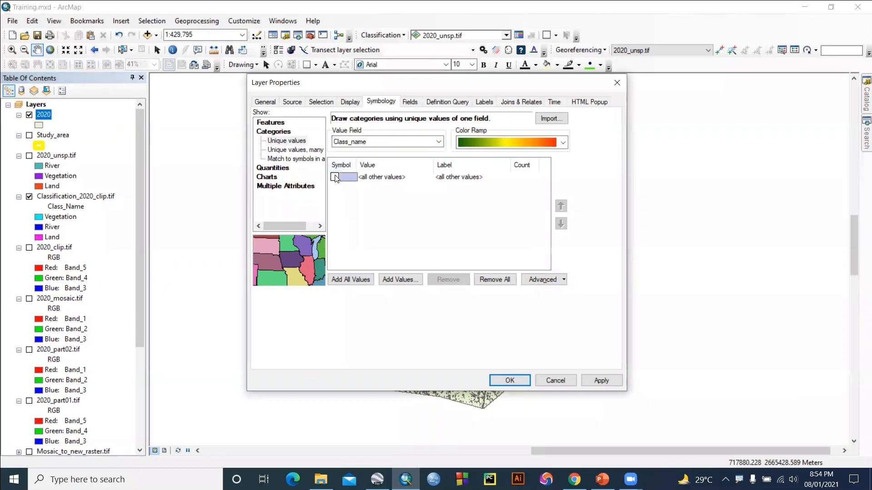
{"action": "left_click", "coordinate": [343, 280]}
- Try the blue-yellow-red and the orange-pink-blue color ramps on the 2020 layer's Class_name values
{"action": "left_click", "coordinate": [562, 143]}
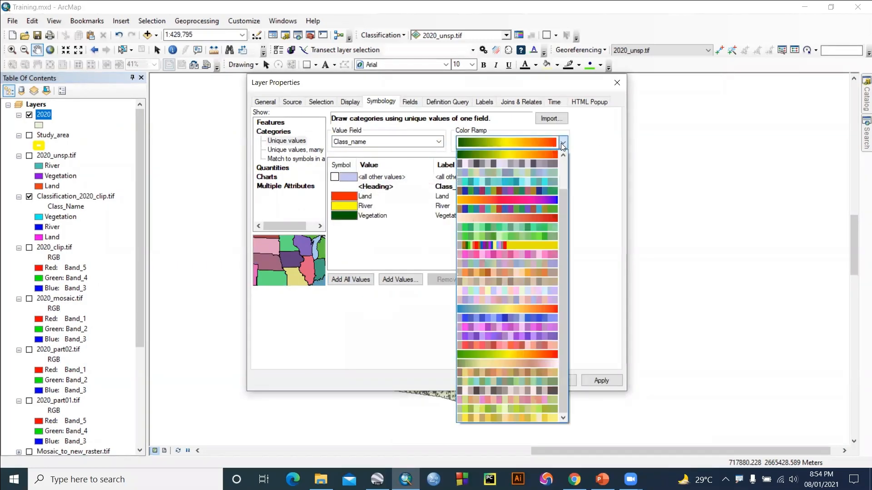
{"action": "left_click", "coordinate": [511, 309]}
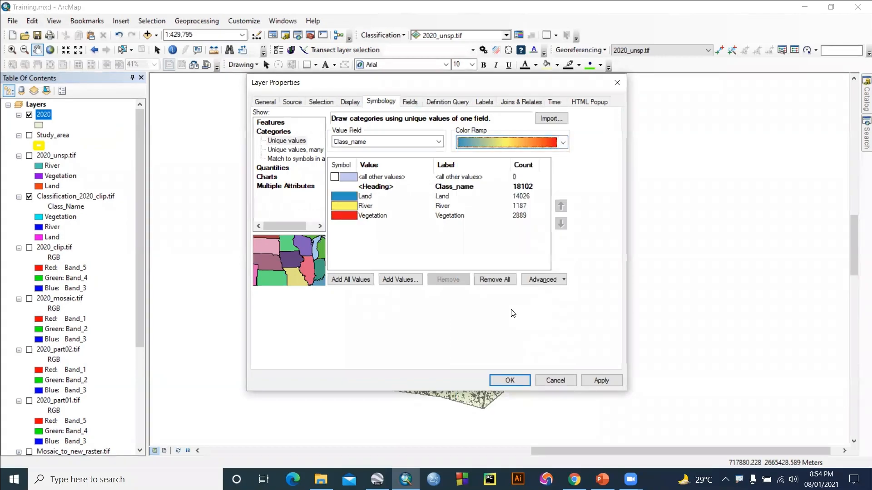
{"action": "left_click", "coordinate": [563, 142]}
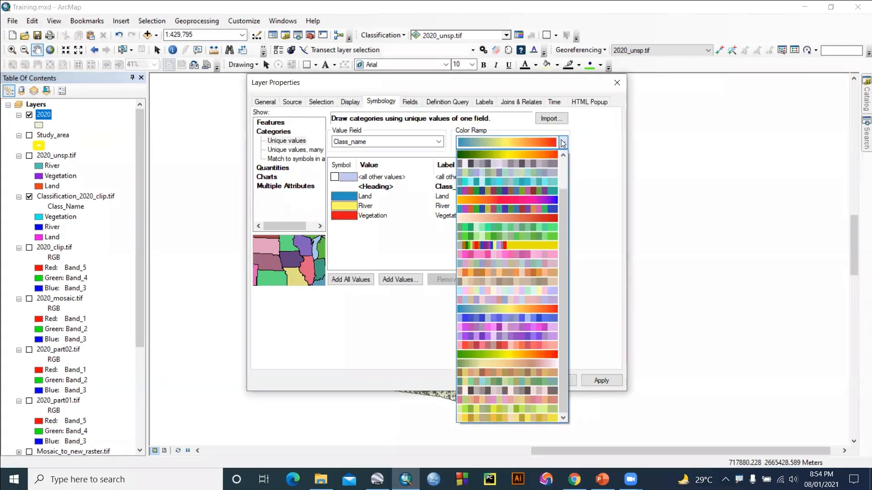
{"action": "left_click", "coordinate": [502, 199]}
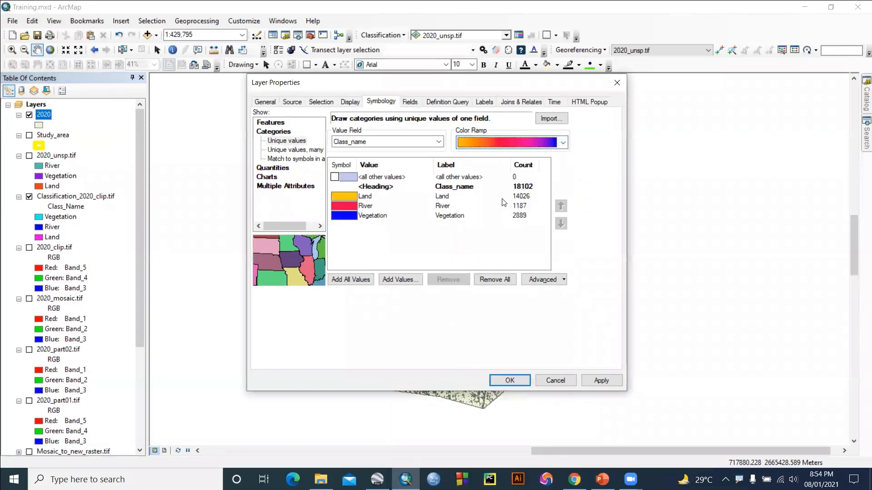
- Assign a multicolored random color ramp to the Class_name values and apply the unique-value symbology to the 2020 layer
{"action": "left_click", "coordinate": [563, 143]}
{"action": "scroll", "coordinate": [503, 252], "scroll_direction": "up", "scroll_amount": 4}
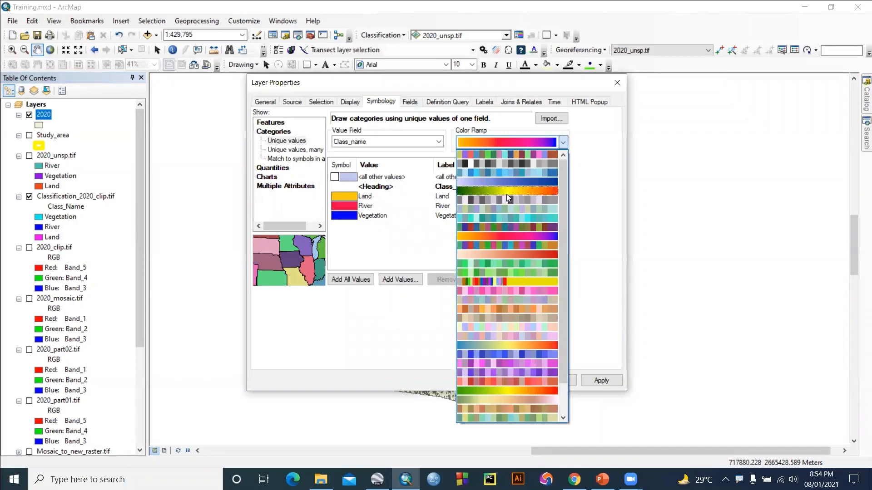
{"action": "scroll", "coordinate": [502, 315], "scroll_direction": "down", "scroll_amount": 2}
{"action": "scroll", "coordinate": [503, 318], "scroll_direction": "down", "scroll_amount": 1}
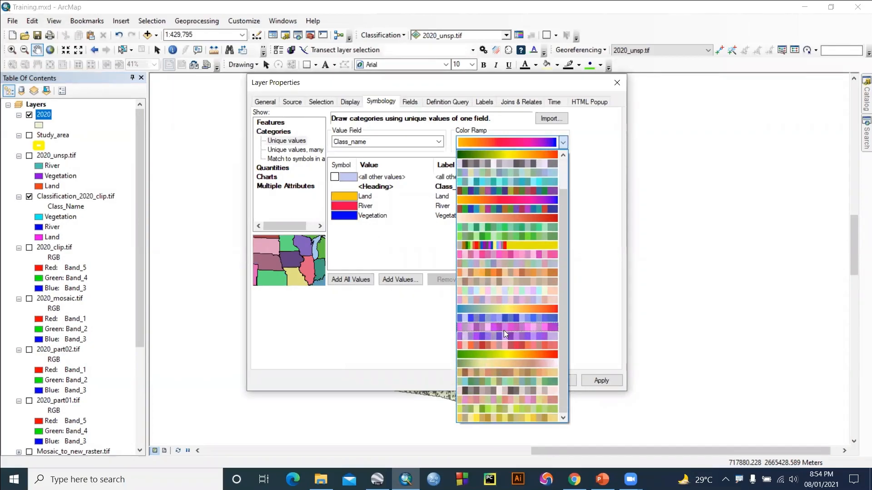
{"action": "scroll", "coordinate": [503, 330], "scroll_direction": "up", "scroll_amount": 3}
{"action": "scroll", "coordinate": [503, 334], "scroll_direction": "up", "scroll_amount": 1}
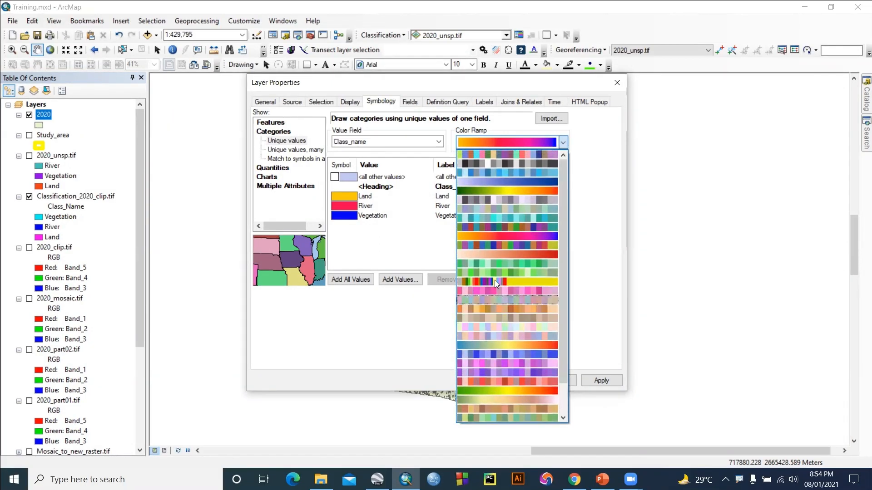
{"action": "left_click", "coordinate": [475, 246]}
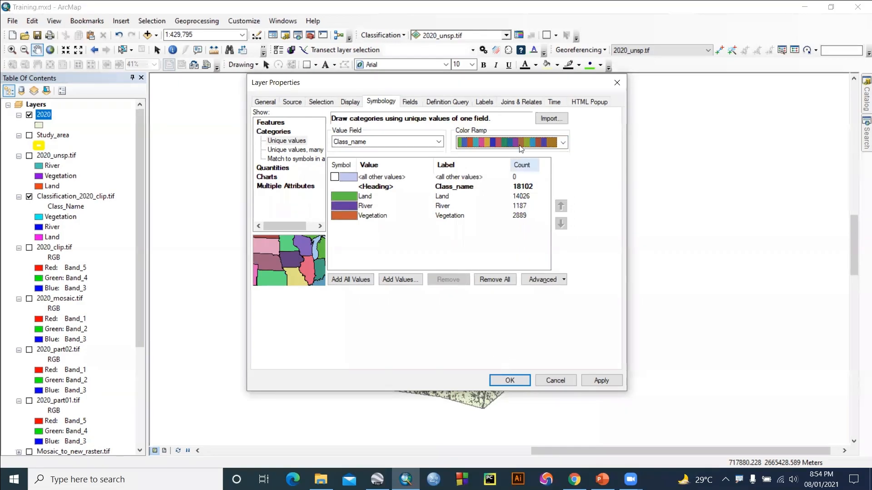
{"action": "left_click", "coordinate": [522, 164]}
{"action": "left_click", "coordinate": [511, 380]}
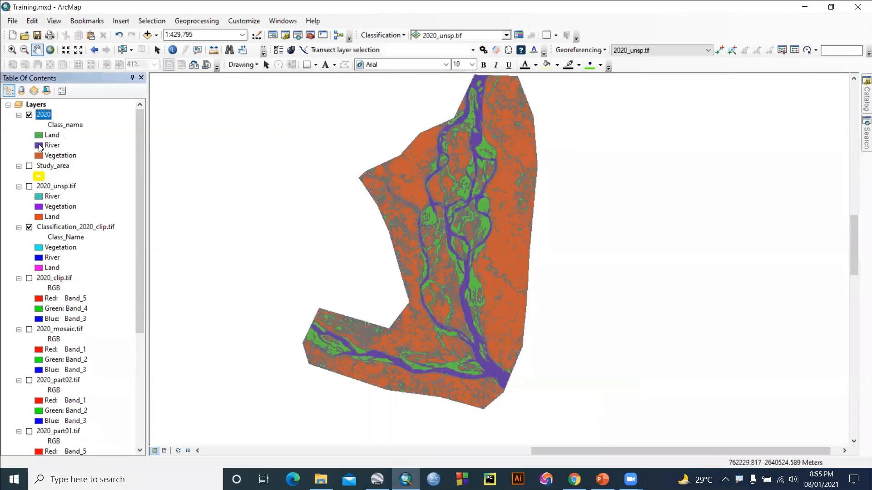
{"action": "double_click", "coordinate": [40, 146]}
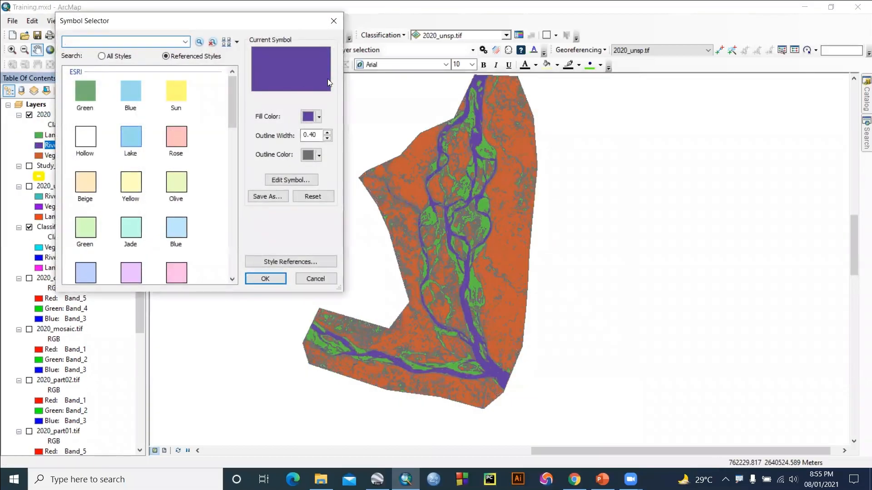
{"action": "left_click_drag", "start_coordinate": [289, 21], "coordinate": [289, 46]}
{"action": "left_click", "coordinate": [318, 49]}
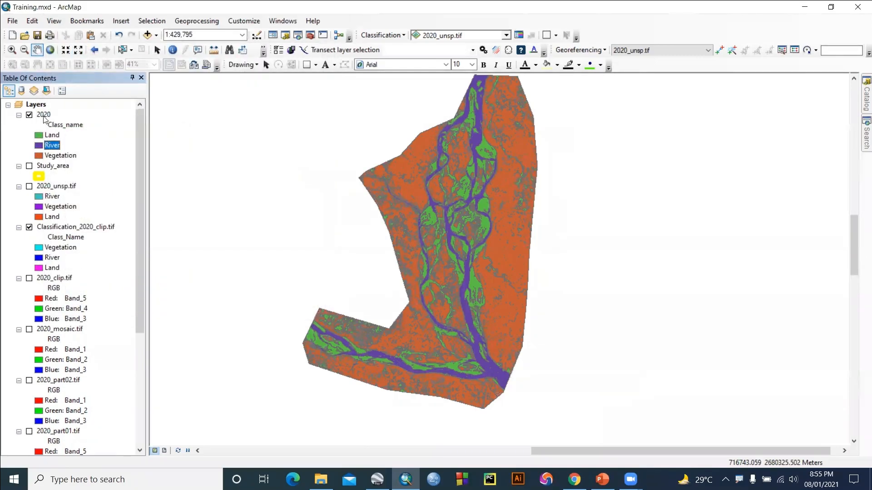
- Change the 2020 layer's color ramp to the orange-pink-blue gradient in its symbology properties and apply it
{"action": "right_click", "coordinate": [43, 116]}
{"action": "left_click", "coordinate": [96, 347]}
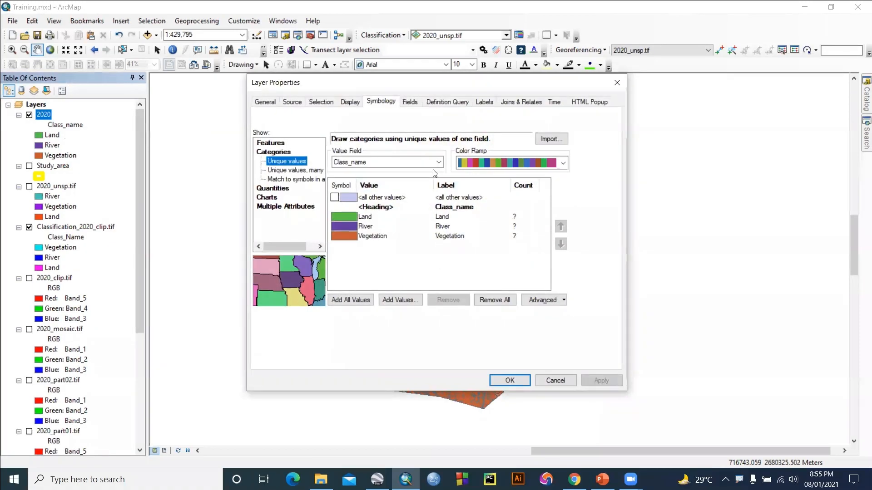
{"action": "left_click", "coordinate": [563, 163]}
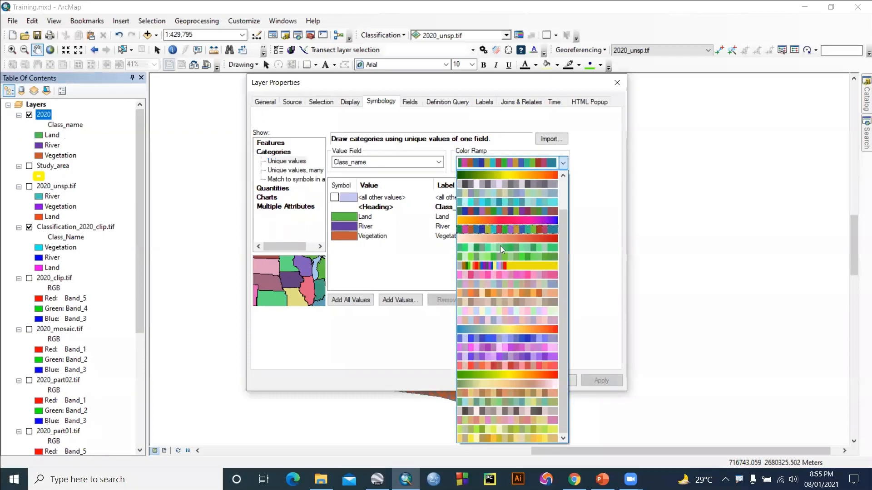
{"action": "left_click", "coordinate": [495, 220]}
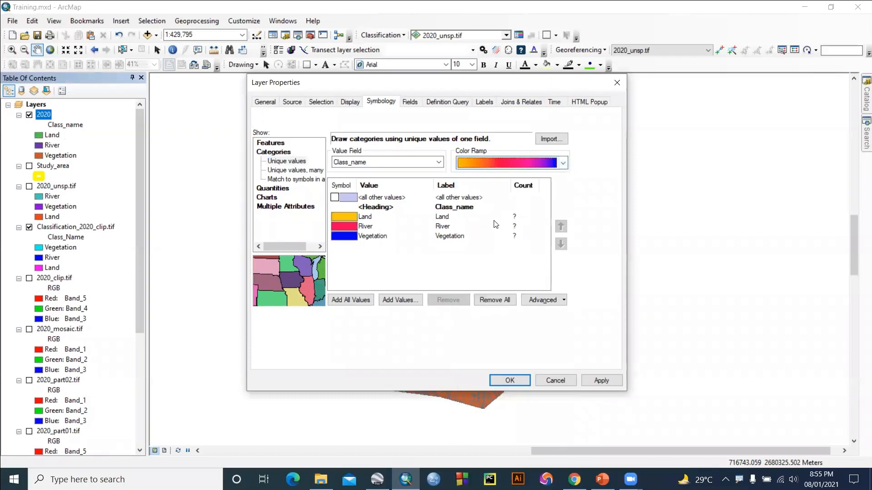
{"action": "left_click", "coordinate": [508, 380]}
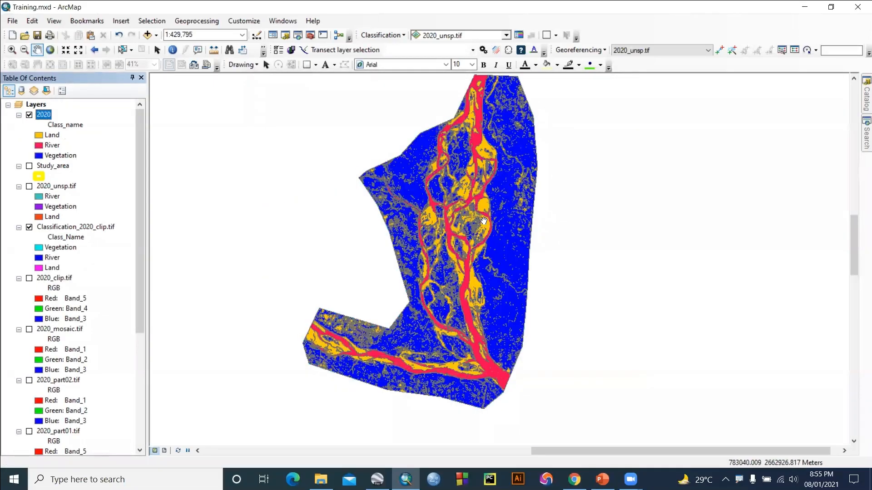
- Set the fill color of the Land class in the 2020 layer to bright yellow
{"action": "left_click", "coordinate": [39, 136]}
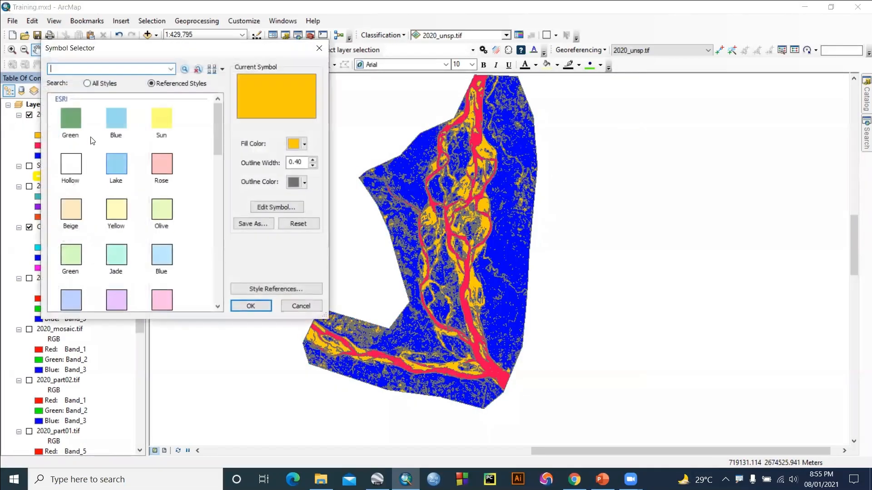
{"action": "left_click", "coordinate": [298, 144]}
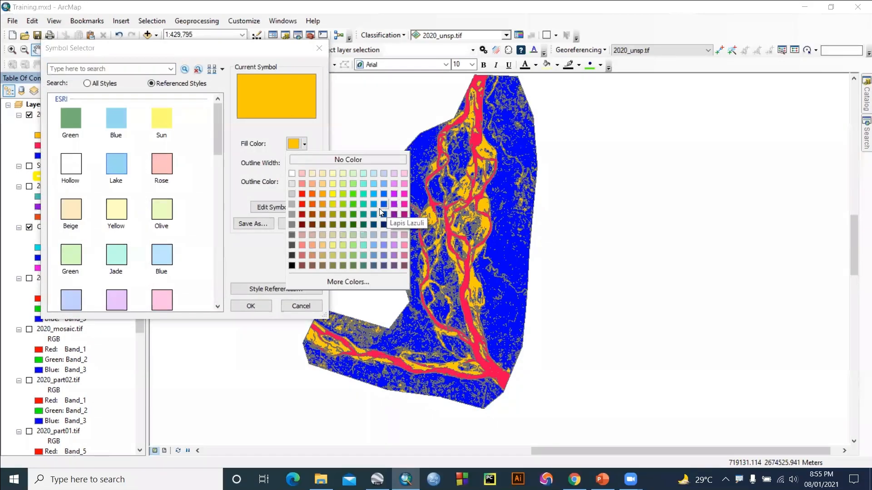
{"action": "left_click", "coordinate": [331, 193]}
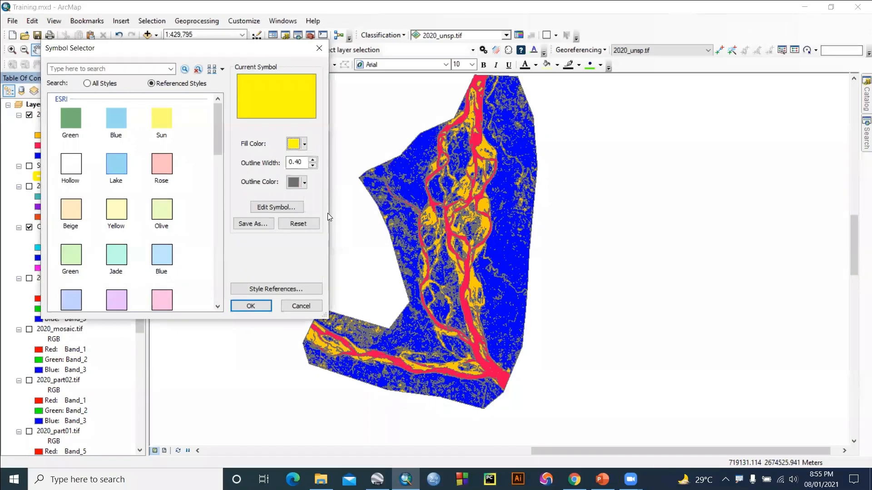
{"action": "left_click", "coordinate": [253, 306]}
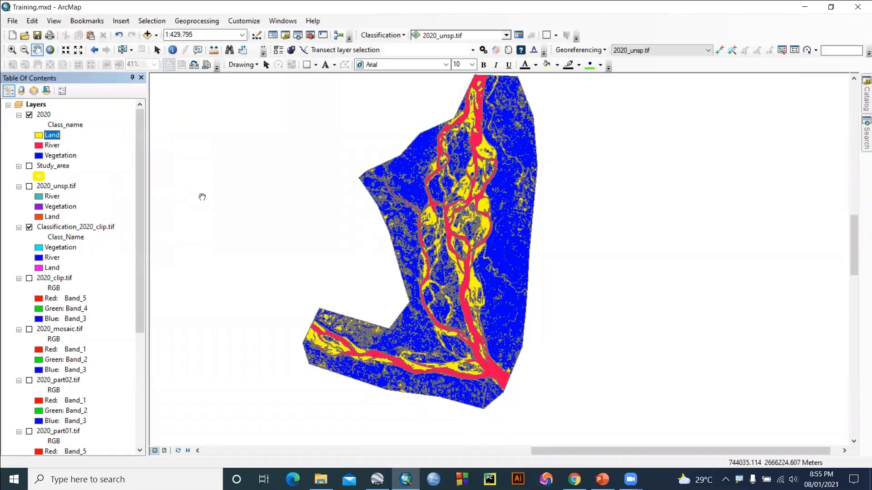
- Compare the 2020 polygons with the classified raster at 1:25,000 near the western edge by toggling the polygon layer's visibility
{"action": "scroll", "coordinate": [458, 230], "scroll_direction": "up", "scroll_amount": 3}
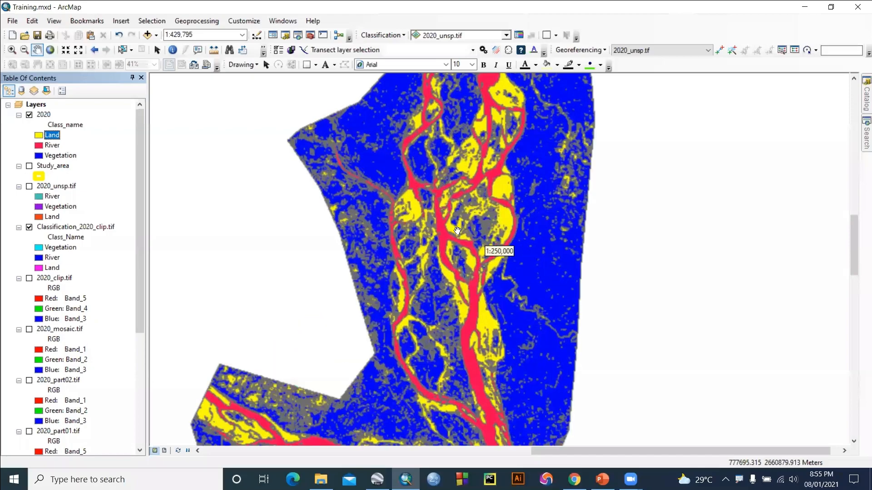
{"action": "scroll", "coordinate": [272, 290], "scroll_direction": "up", "scroll_amount": 3}
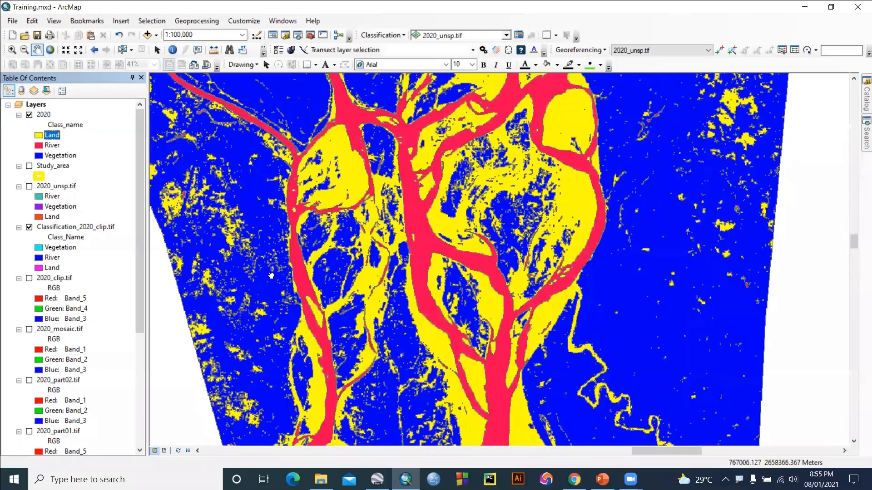
{"action": "scroll", "coordinate": [309, 293], "scroll_direction": "up", "scroll_amount": 3}
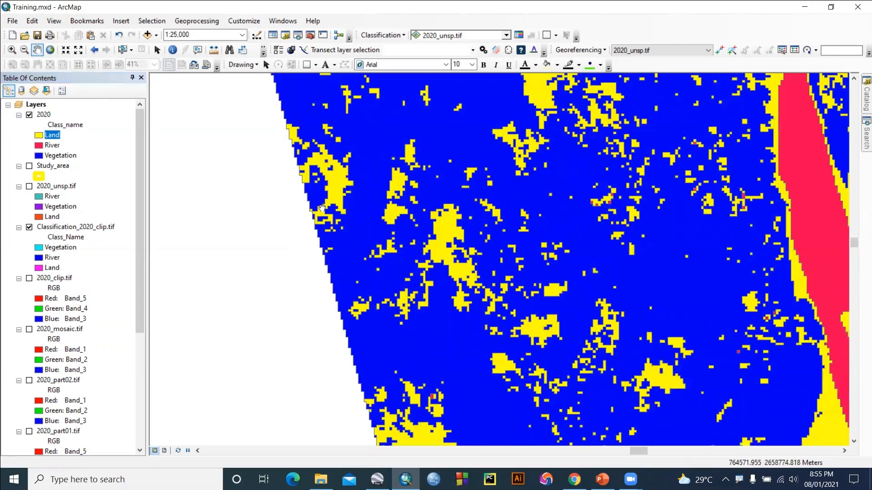
{"action": "left_click", "coordinate": [29, 116]}
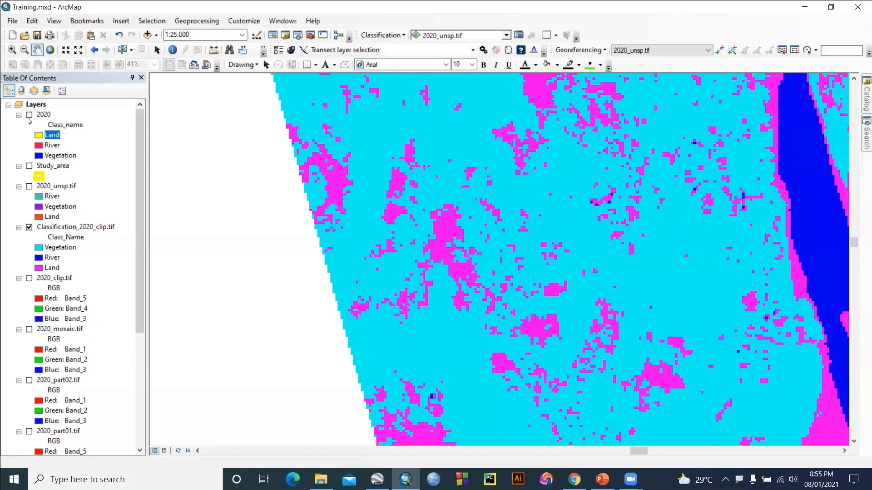
{"action": "left_click", "coordinate": [29, 115]}
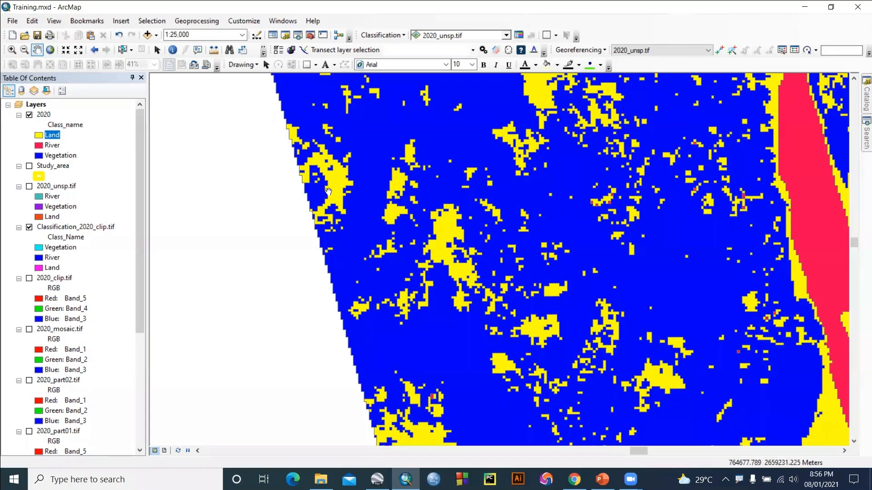
- Compare the 2020 polygons with the Classification_2020_clip.tif raster along the river channels at 1:125,000 by hiding and showing the polygon layer
{"action": "scroll", "coordinate": [620, 259], "scroll_direction": "down", "scroll_amount": 3}
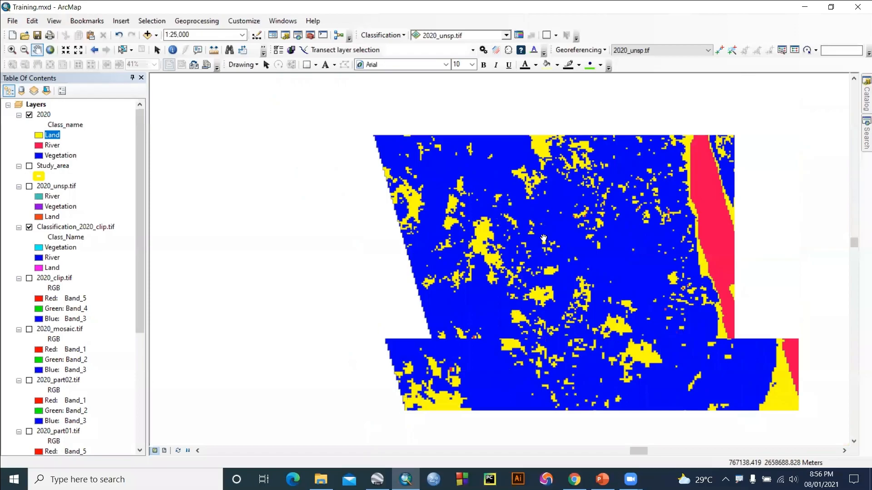
{"action": "scroll", "coordinate": [503, 257], "scroll_direction": "up", "scroll_amount": 3}
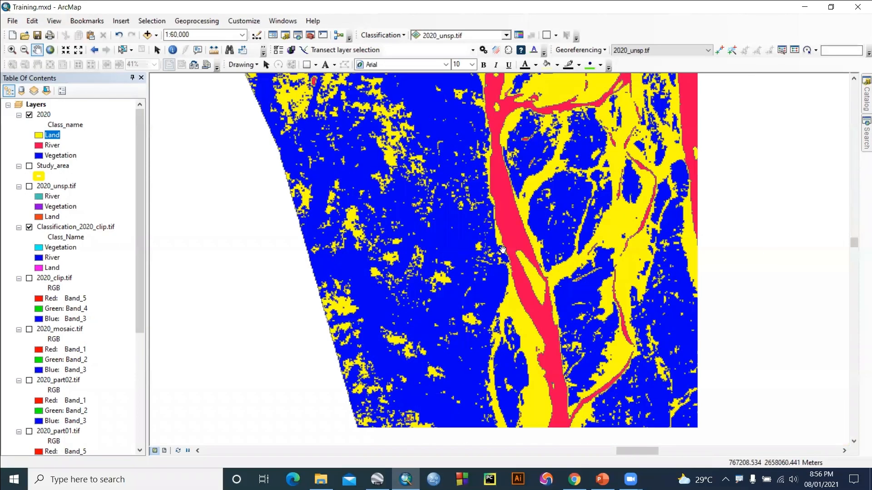
{"action": "scroll", "coordinate": [504, 257], "scroll_direction": "down", "scroll_amount": 3}
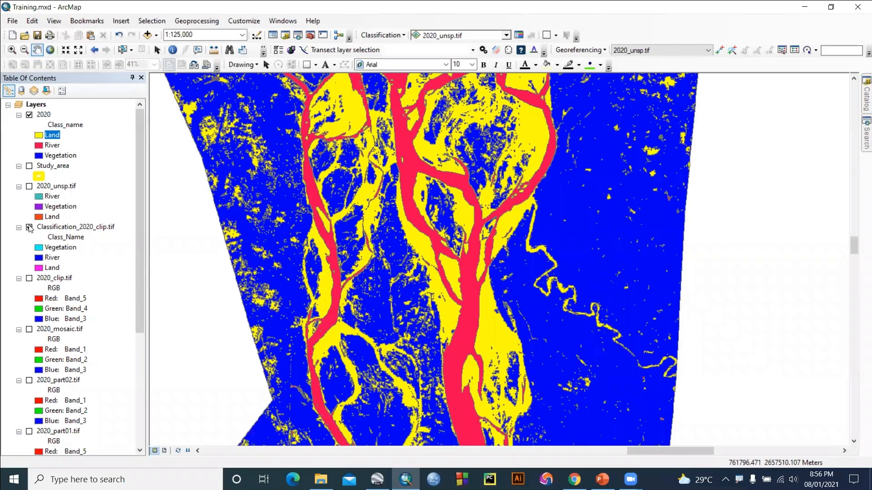
{"action": "left_click", "coordinate": [29, 115]}
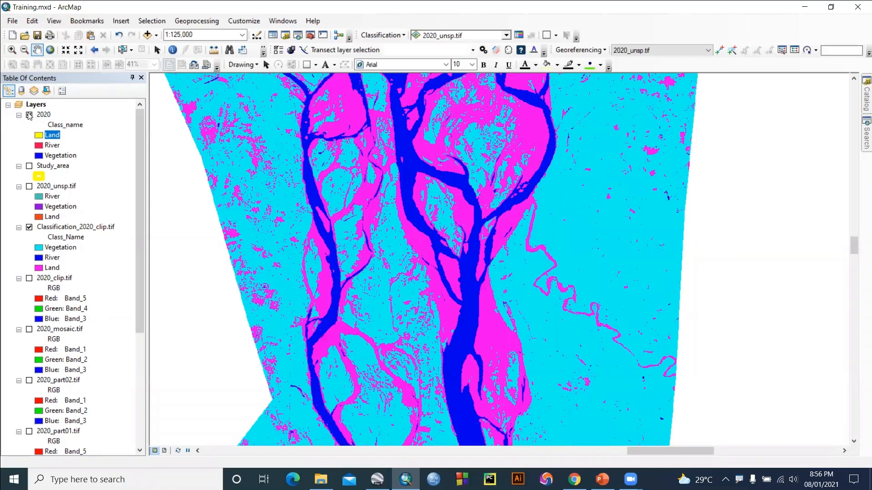
{"action": "left_click", "coordinate": [29, 115]}
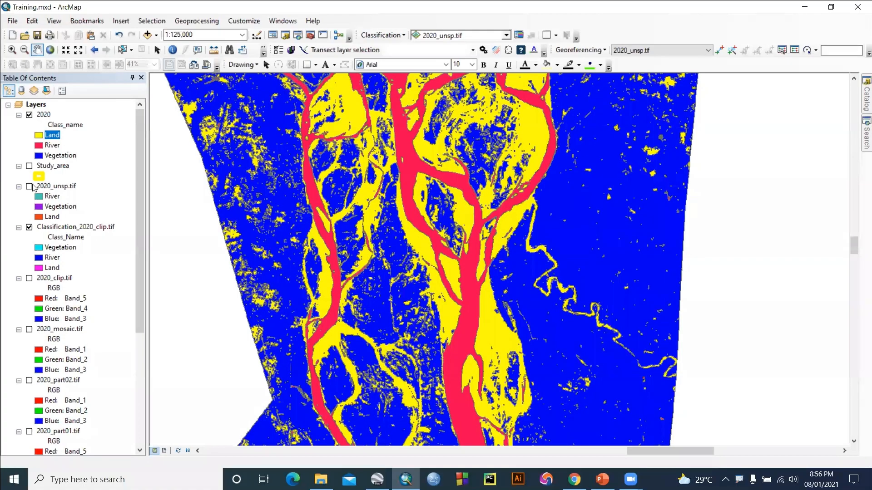
- Hide the 2020 layer, review the attribute table of Classification_2020_clip.tif, and close the table
{"action": "left_click", "coordinate": [29, 115]}
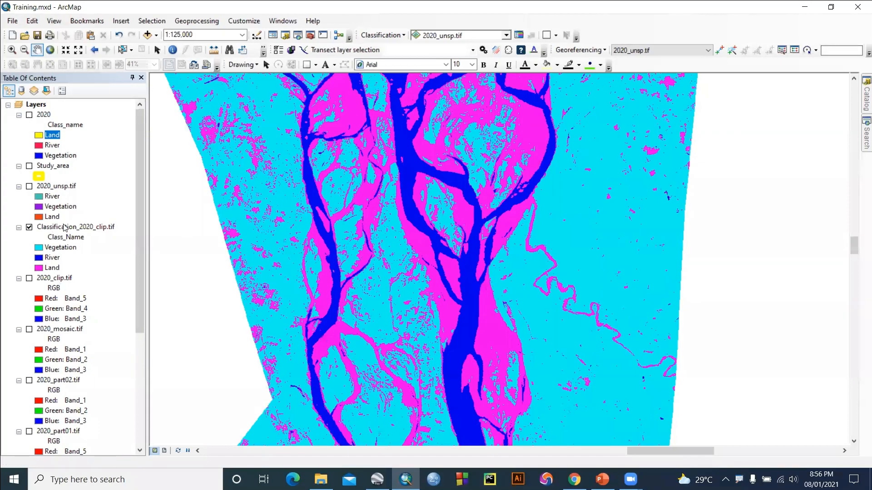
{"action": "left_click", "coordinate": [104, 261]}
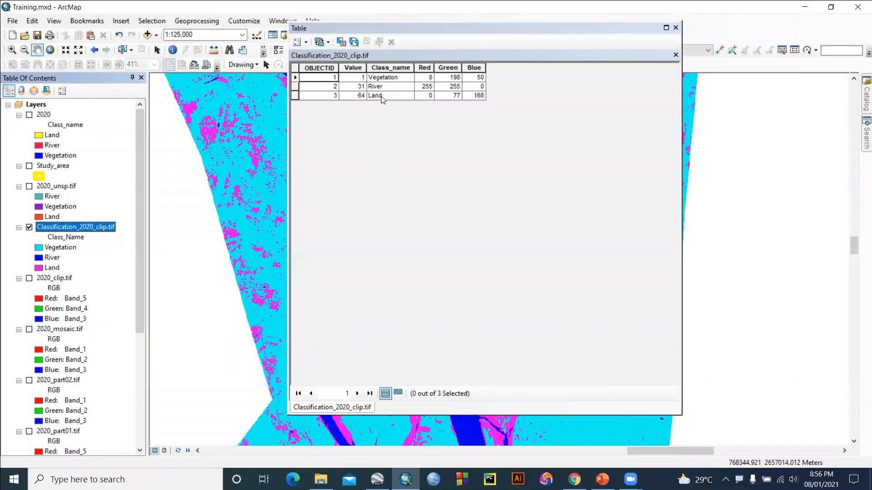
{"action": "left_click", "coordinate": [675, 55]}
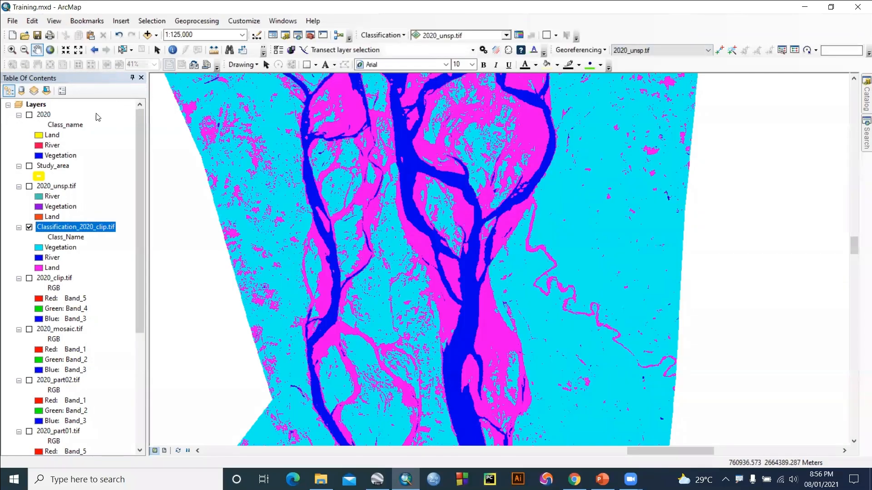
- Show the 2020 layer again, open its attribute table, and review the polygon records through to the last row
{"action": "left_click", "coordinate": [30, 115]}
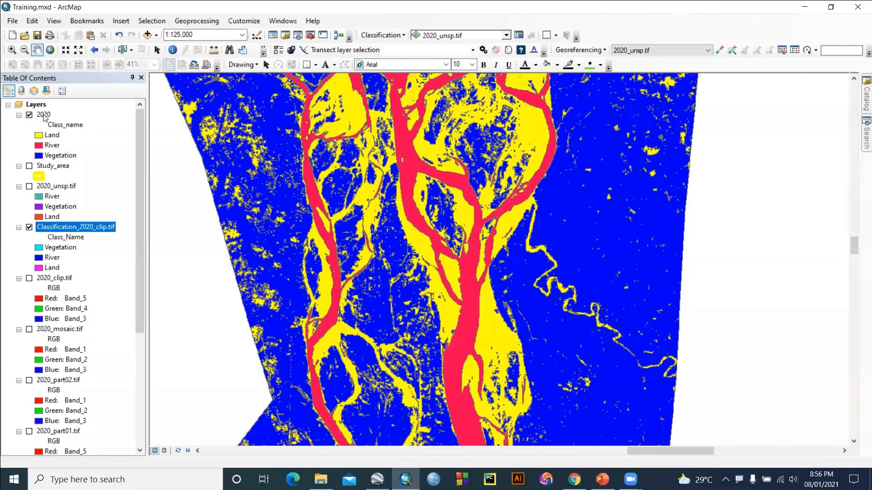
{"action": "right_click", "coordinate": [44, 115]}
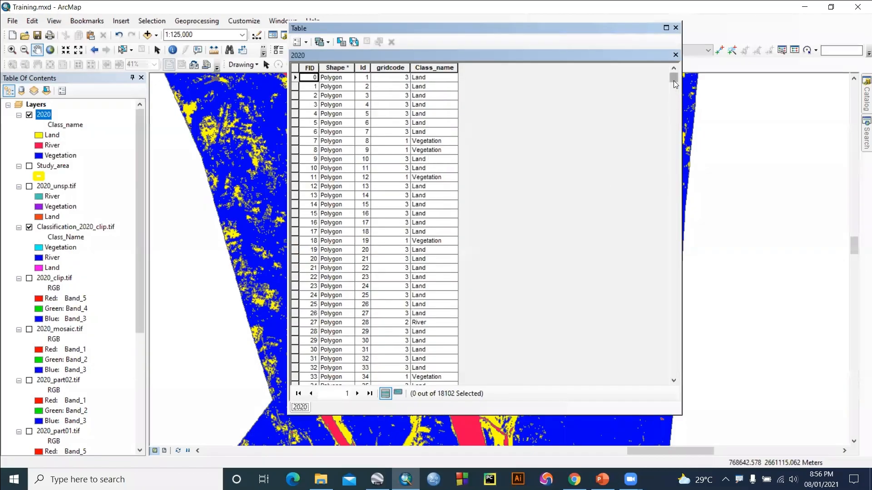
{"action": "left_click_drag", "start_coordinate": [674, 79], "coordinate": [674, 377]}
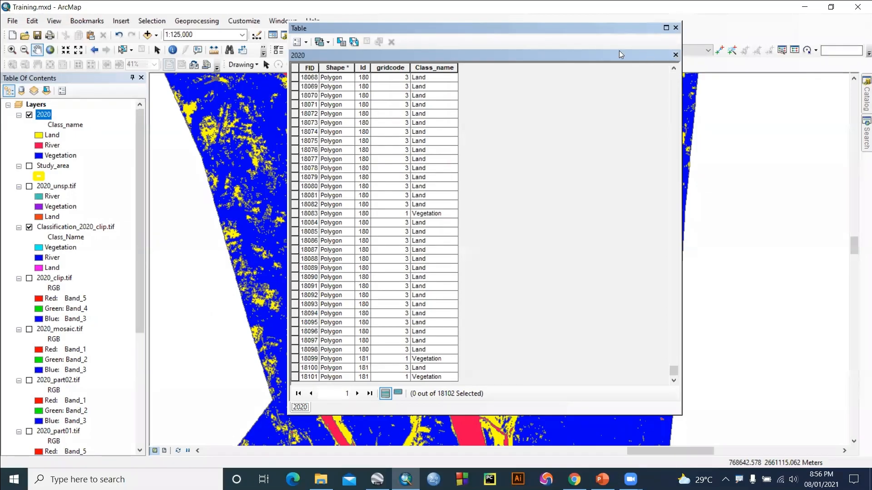
- Close the 2020 attribute table and compare the polygons with the classified raster by hiding and showing the 2020 layer
{"action": "left_click_drag", "start_coordinate": [293, 29], "coordinate": [296, 74]}
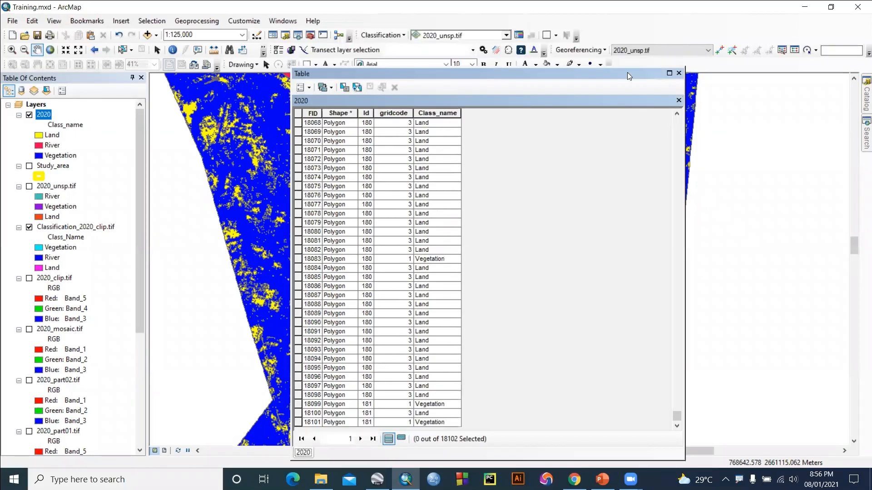
{"action": "left_click", "coordinate": [679, 73]}
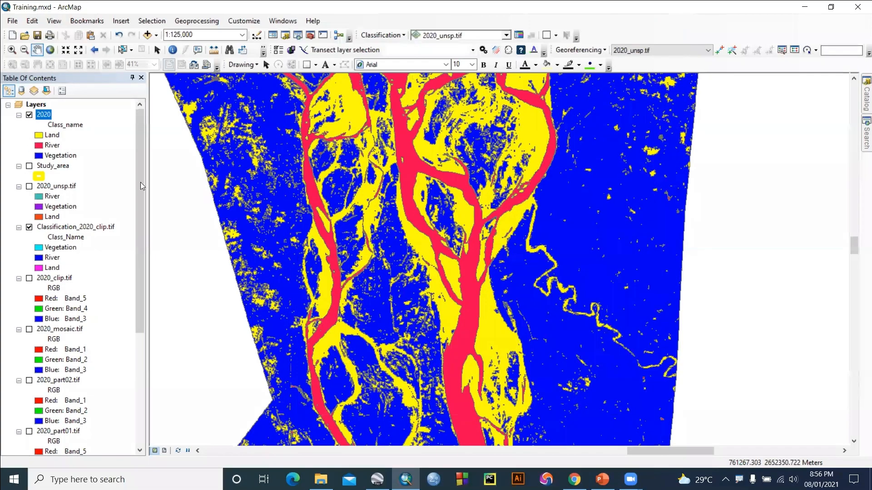
{"action": "left_click", "coordinate": [29, 114]}
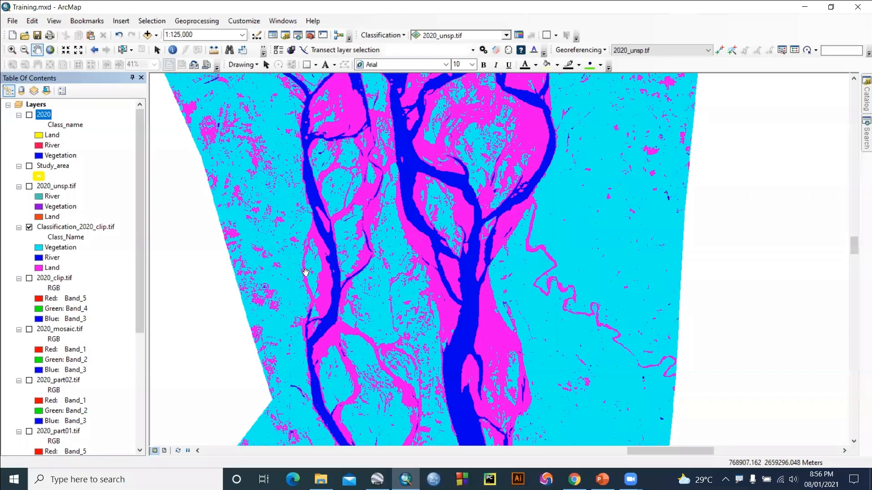
{"action": "scroll", "coordinate": [305, 273], "scroll_direction": "up", "scroll_amount": 3}
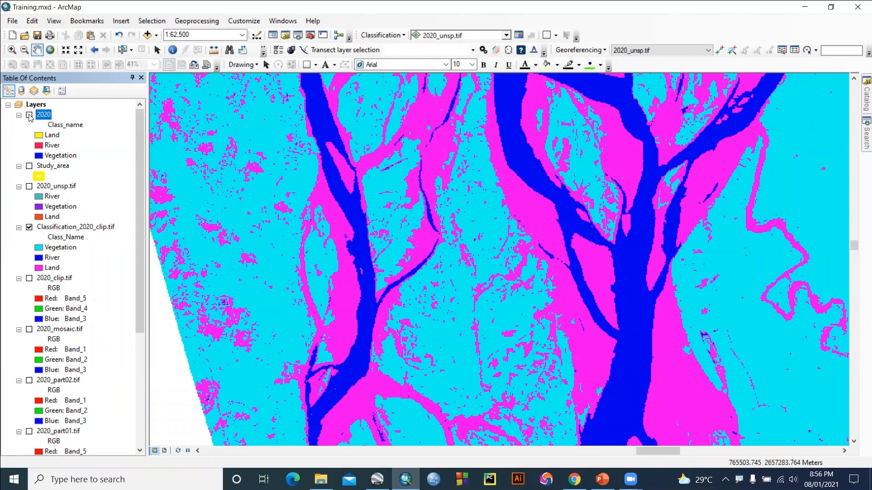
{"action": "left_click", "coordinate": [29, 115]}
- Select the vegetation west of the river channel, the river polygon and the vegetation east of it in turn, inspect their outlines, and clear the selection
{"action": "scroll", "coordinate": [302, 231], "scroll_direction": "up", "scroll_amount": 2}
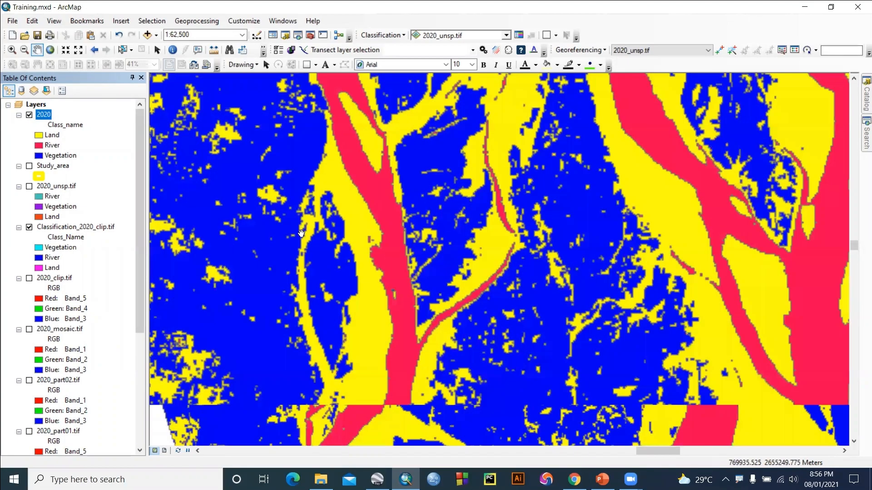
{"action": "scroll", "coordinate": [274, 145], "scroll_direction": "up", "scroll_amount": 3}
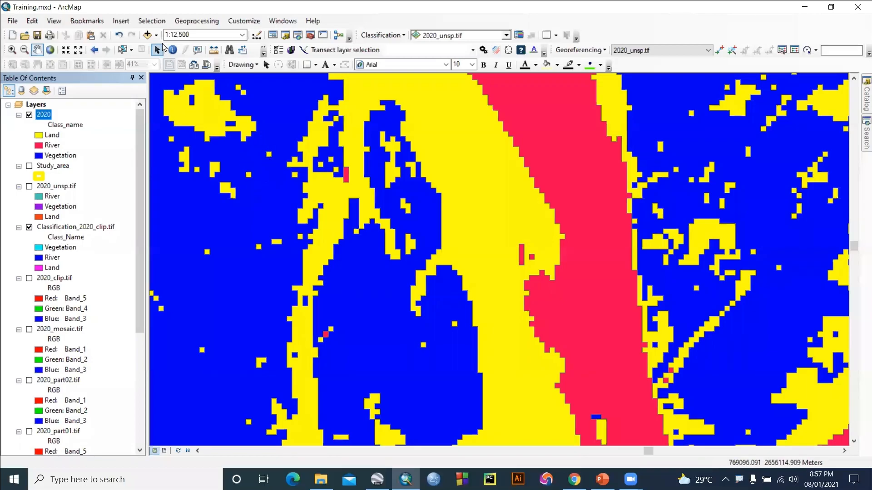
{"action": "left_click", "coordinate": [122, 49]}
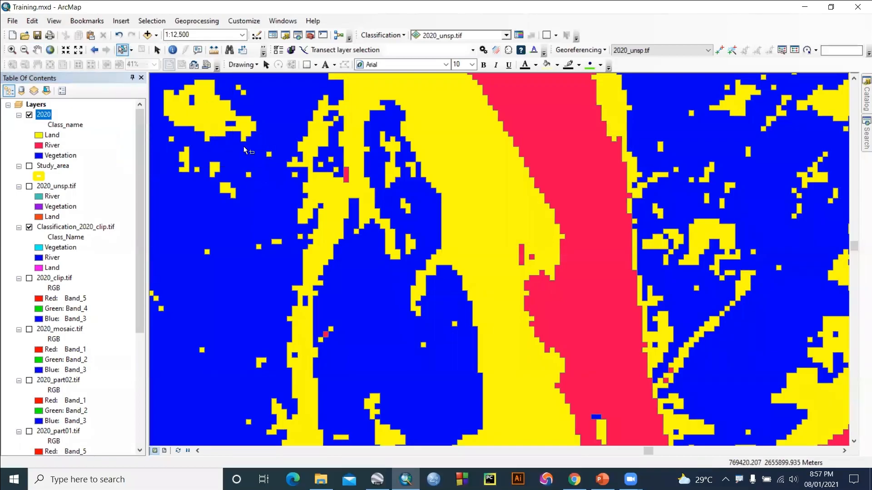
{"action": "left_click", "coordinate": [269, 155]}
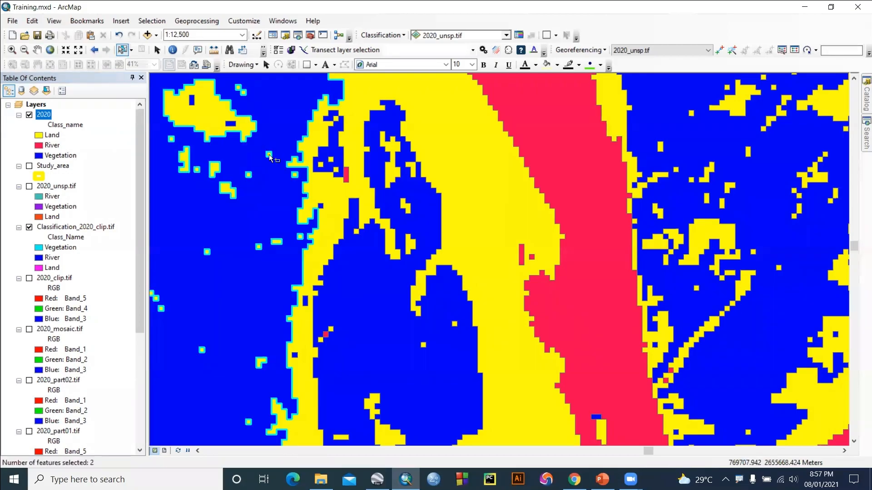
{"action": "left_click", "coordinate": [582, 149]}
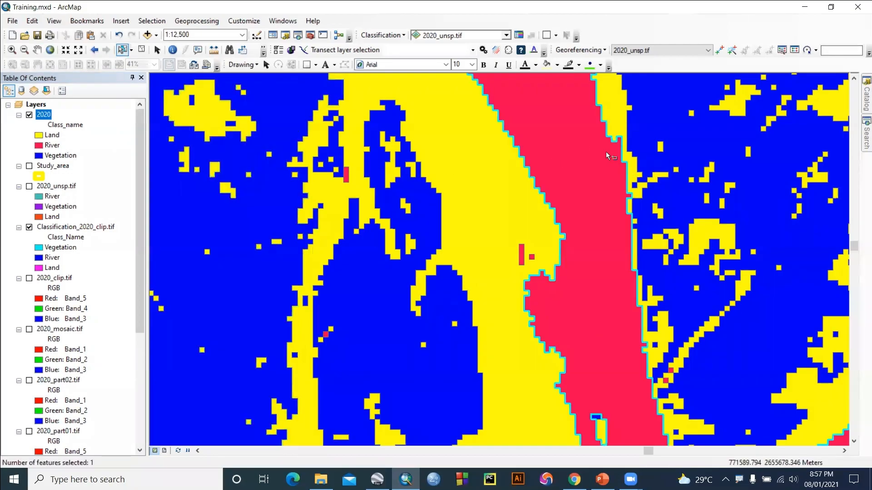
{"action": "left_click", "coordinate": [659, 148]}
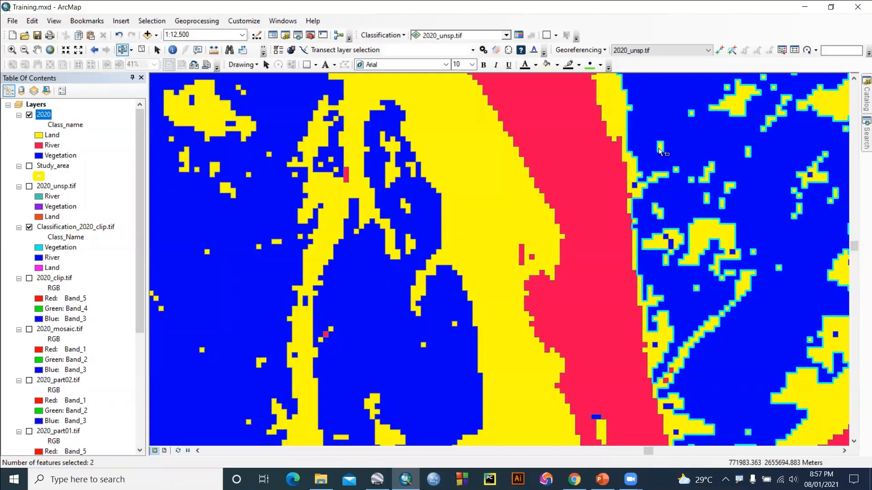
{"action": "scroll", "coordinate": [603, 237], "scroll_direction": "down", "scroll_amount": 3}
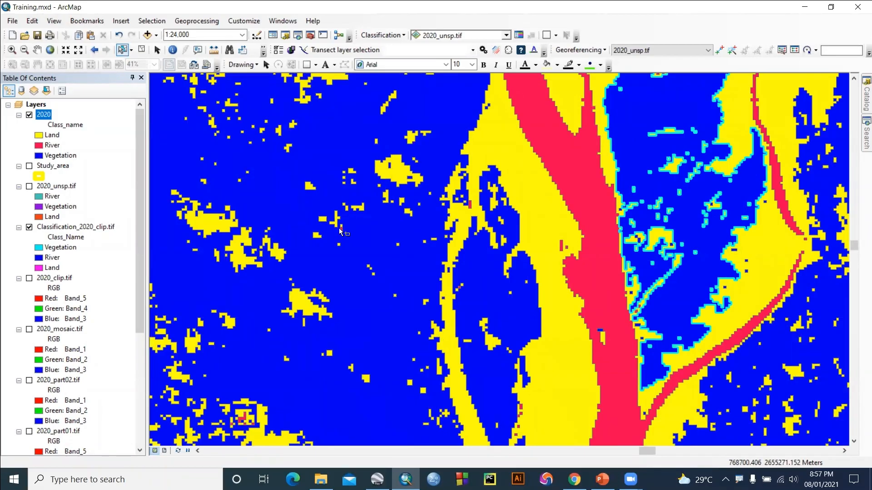
{"action": "scroll", "coordinate": [401, 246], "scroll_direction": "down", "scroll_amount": 2}
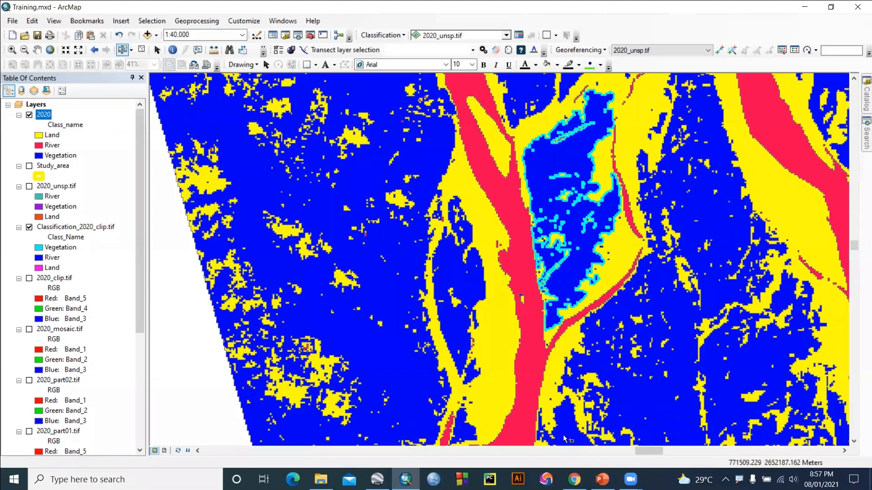
{"action": "scroll", "coordinate": [341, 269], "scroll_direction": "up", "scroll_amount": 2}
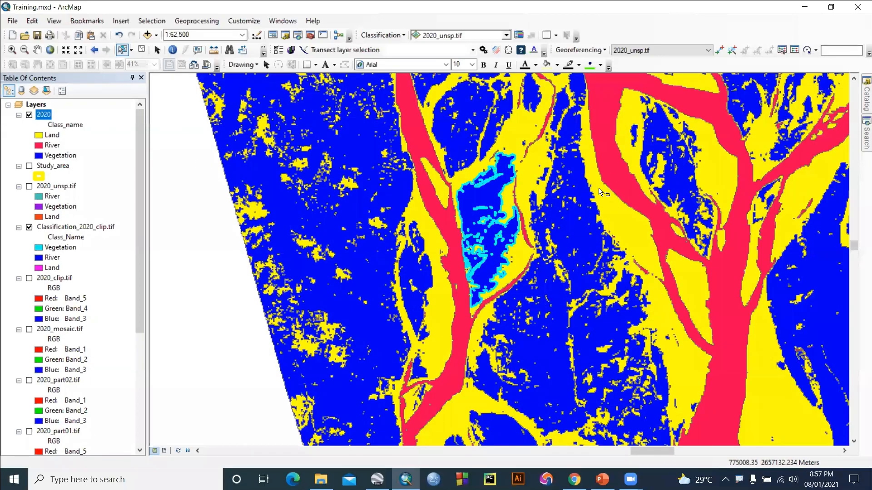
{"action": "left_click", "coordinate": [142, 50]}
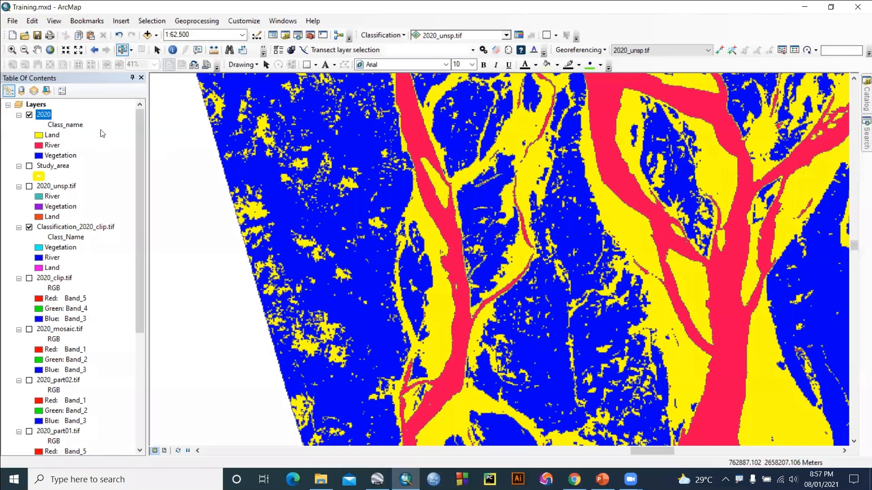
- Fit the map view to the 2020 layer and hide the Classification_2020_clip.tif layer
{"action": "left_click", "coordinate": [50, 50]}
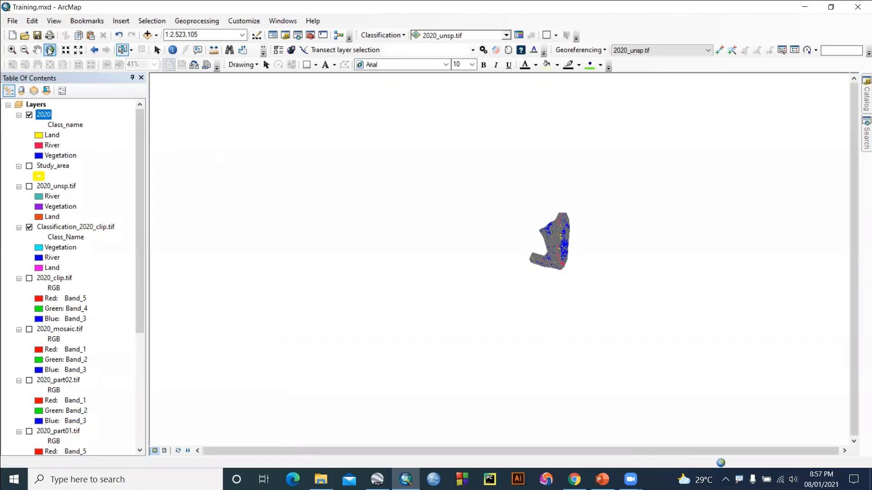
{"action": "right_click", "coordinate": [44, 115]}
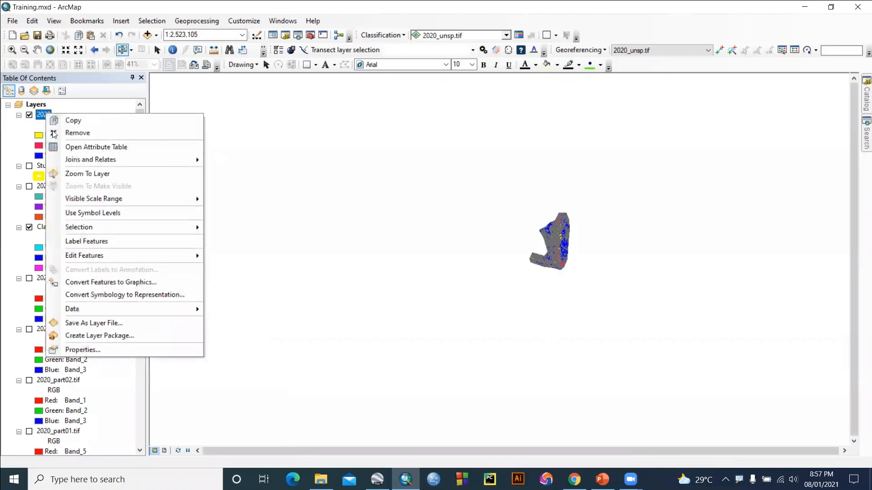
{"action": "left_click", "coordinate": [82, 174]}
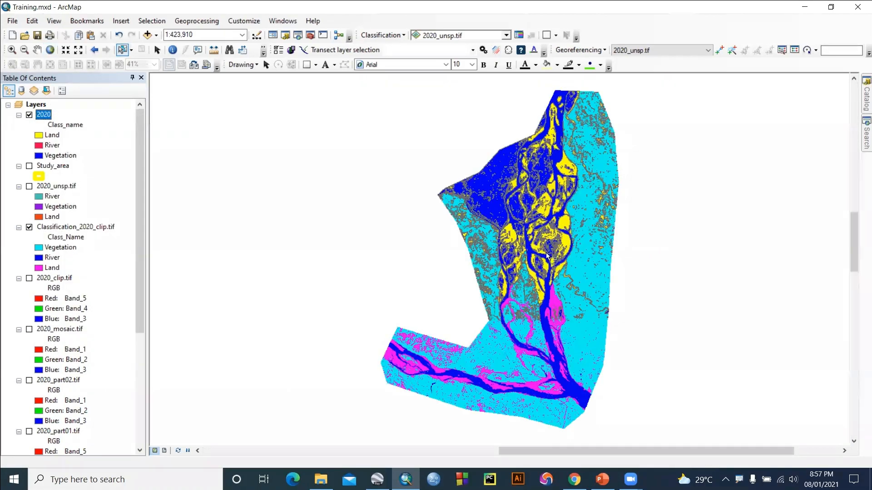
{"action": "left_click", "coordinate": [29, 227]}
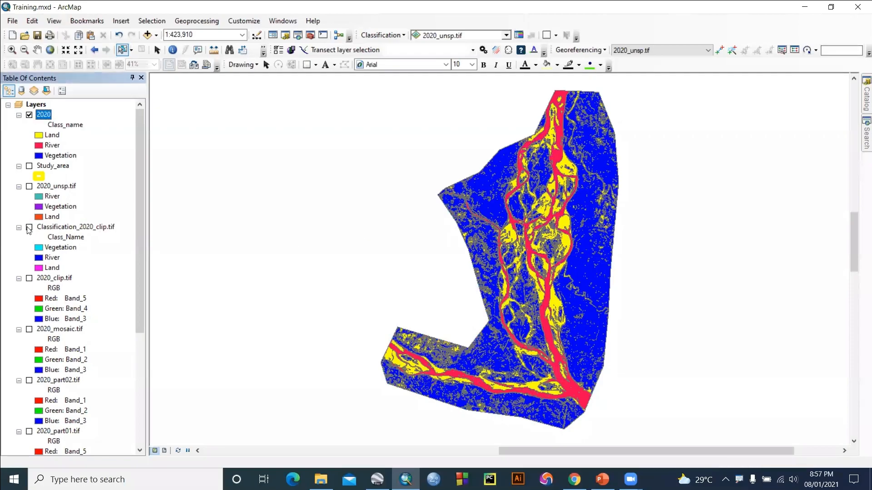
- Examine the 2020 layer's polygon edges along its northwestern boundary, and check the Smooth Polygon slide in PowerPoint before returning to ArcMap
{"action": "scroll", "coordinate": [485, 167], "scroll_direction": "down", "scroll_amount": 5}
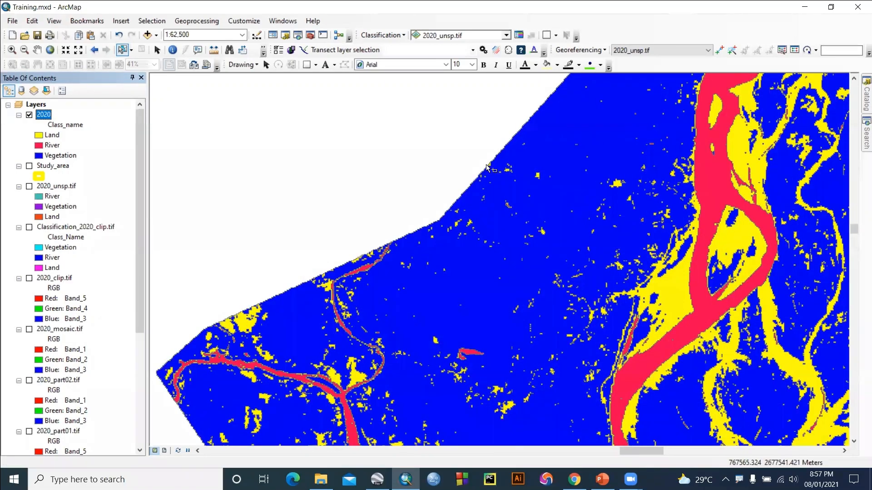
{"action": "scroll", "coordinate": [486, 167], "scroll_direction": "down", "scroll_amount": 2}
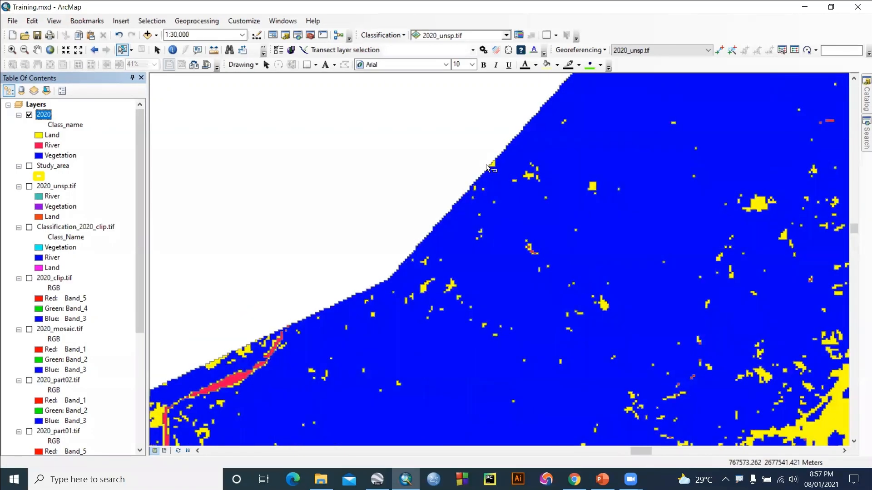
{"action": "scroll", "coordinate": [487, 168], "scroll_direction": "up", "scroll_amount": 4}
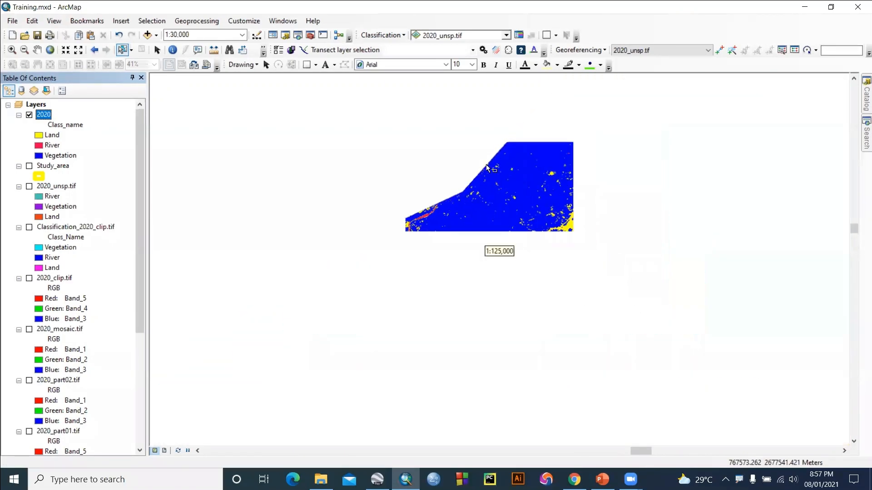
{"action": "scroll", "coordinate": [486, 168], "scroll_direction": "up", "scroll_amount": 1}
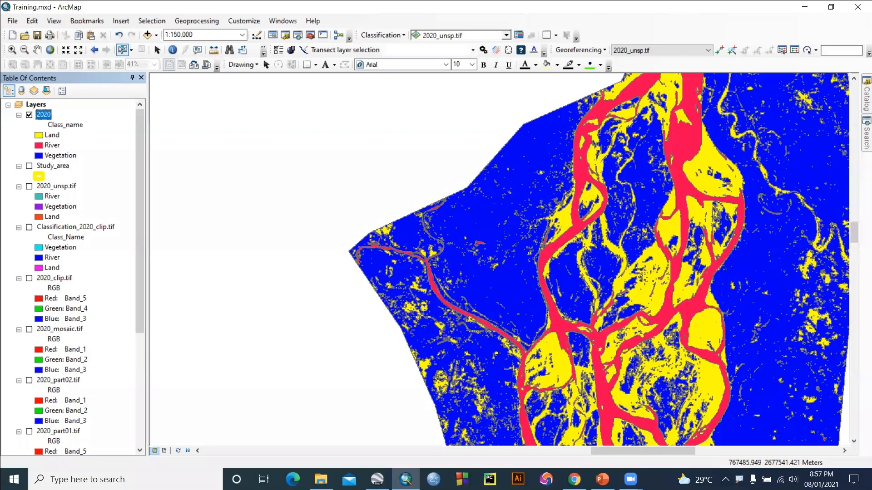
{"action": "left_click", "coordinate": [602, 479]}
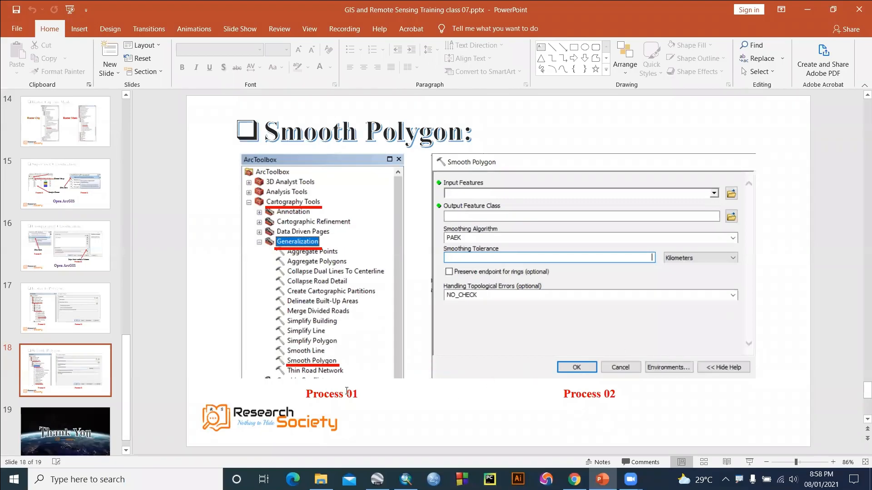
{"action": "left_click", "coordinate": [816, 5]}
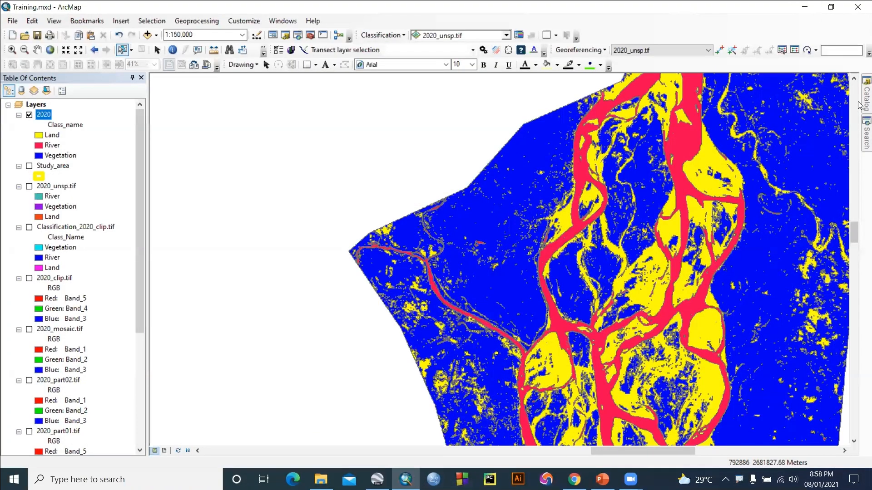
- Open the Smooth Polygon tool from the Generalization toolset of the Cartography Tools
{"action": "mouse_move", "coordinate": [859, 106]}
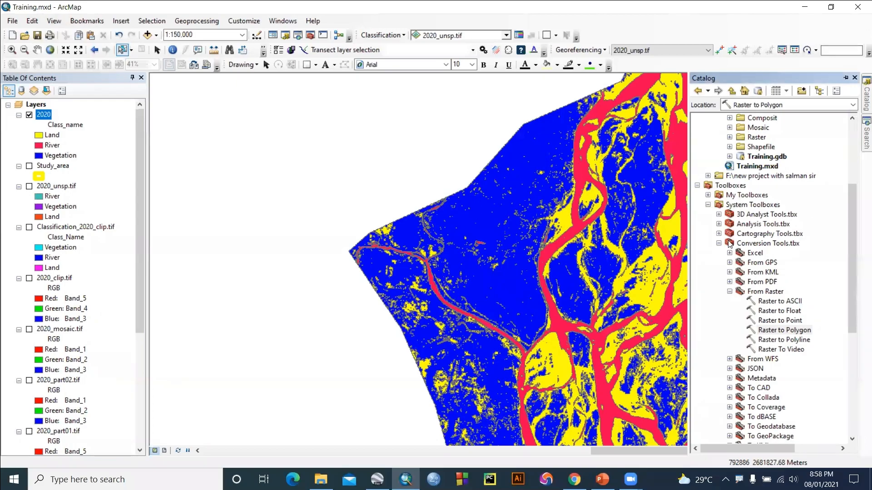
{"action": "left_click", "coordinate": [719, 243]}
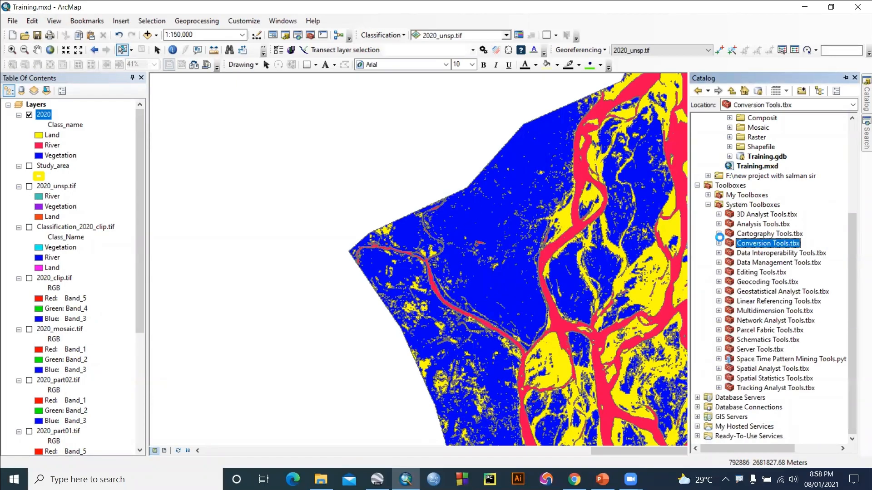
{"action": "left_click", "coordinate": [719, 234]}
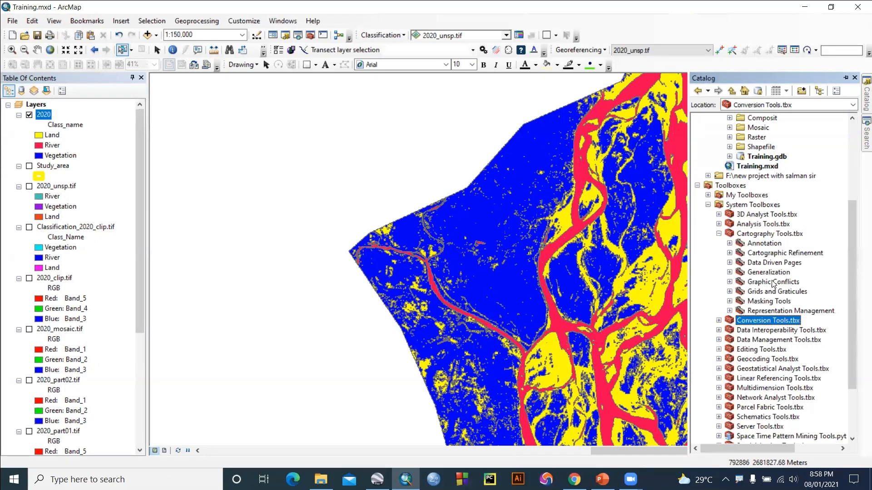
{"action": "left_click", "coordinate": [729, 272]}
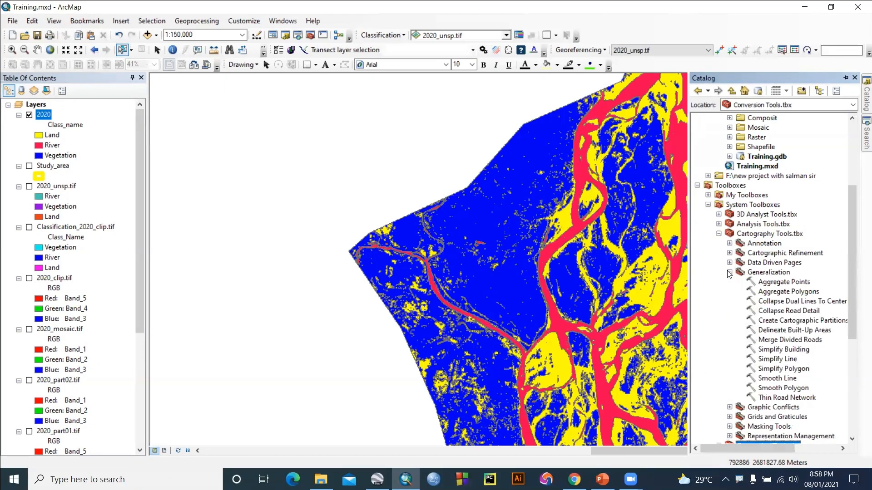
{"action": "double_click", "coordinate": [784, 388]}
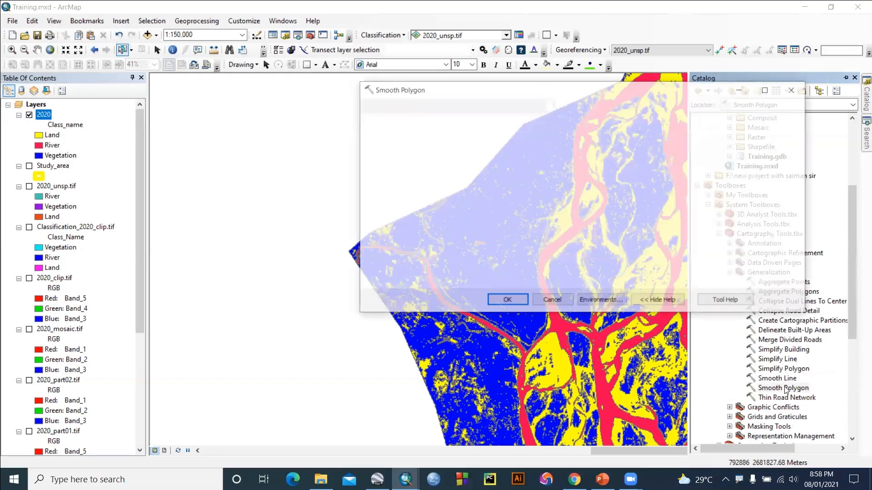
{"action": "left_click_drag", "start_coordinate": [414, 90], "coordinate": [394, 87]}
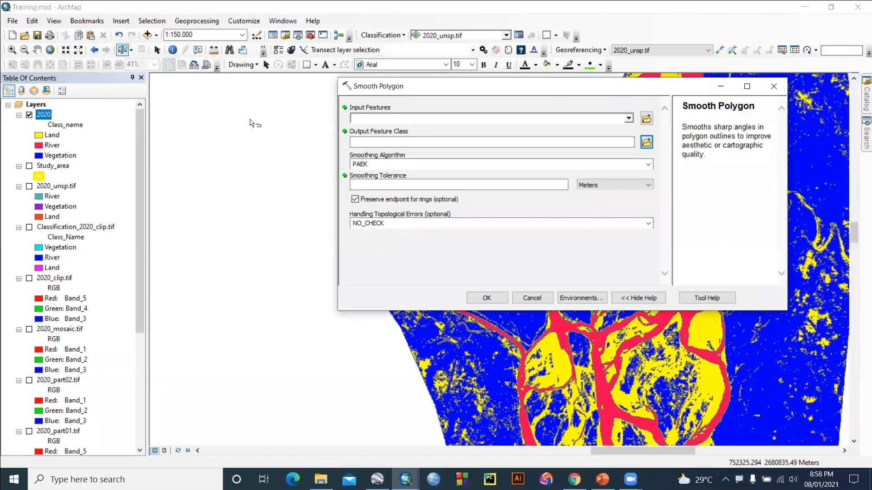
- Use the 2020 layer as the smoothing input and save the output in the Shapefile folder as 2020_smooth.shp
{"action": "left_click_drag", "start_coordinate": [42, 119], "coordinate": [371, 119]}
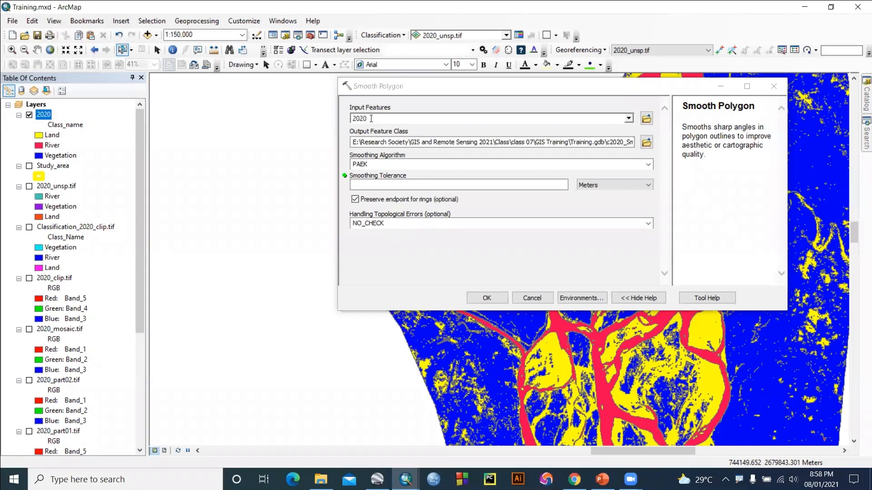
{"action": "left_click", "coordinate": [646, 142]}
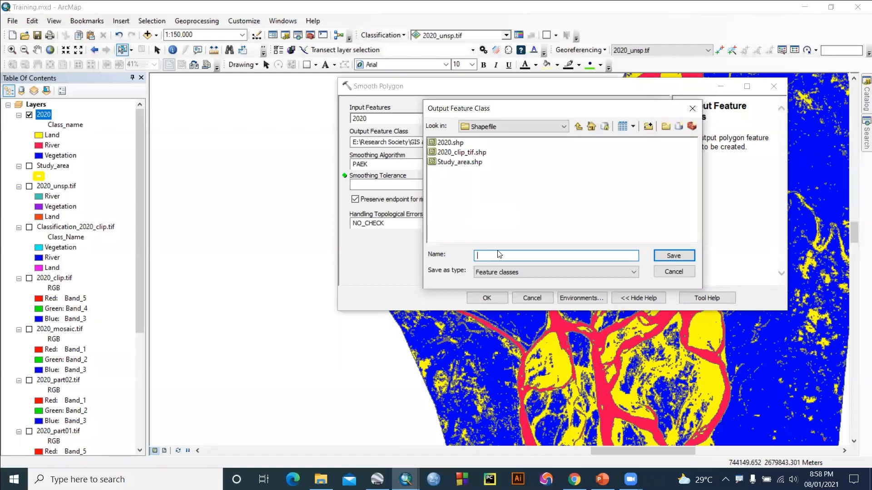
{"action": "type", "text": "2020_smooth.shp"}
{"action": "left_click", "coordinate": [660, 257]}
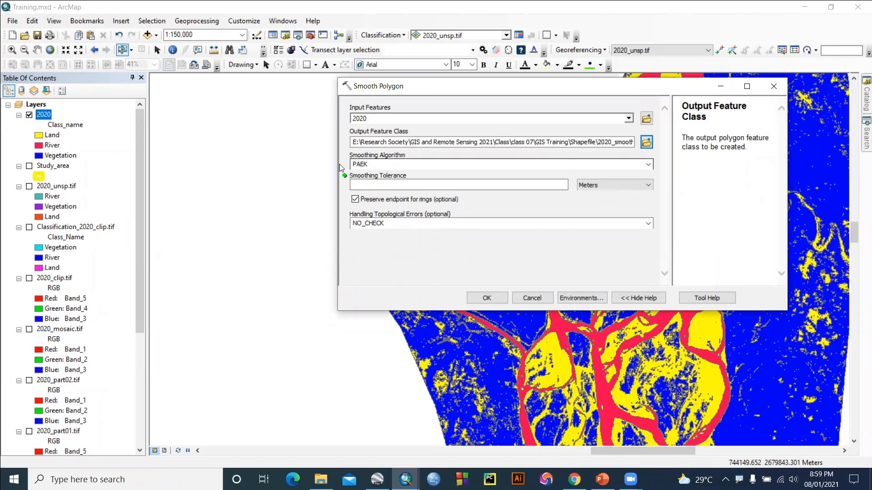
- Try a smoothing tolerance of 1 kilometer
{"action": "left_click", "coordinate": [648, 185]}
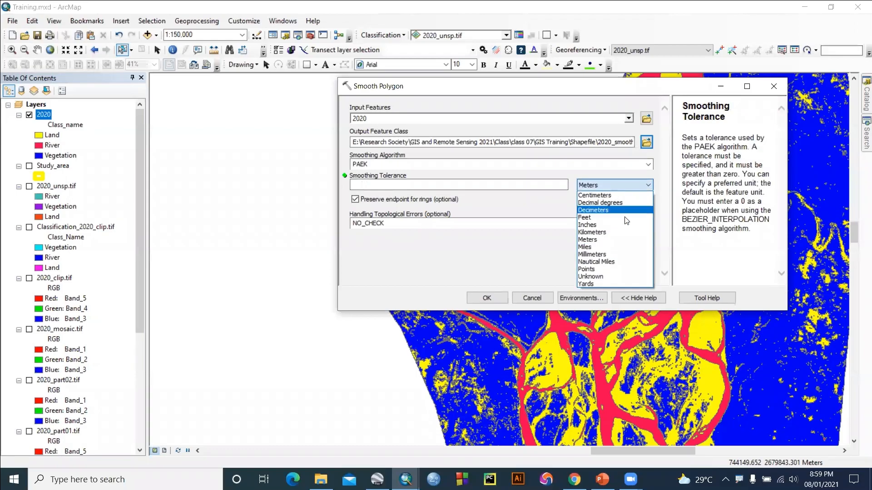
{"action": "left_click", "coordinate": [602, 234]}
{"action": "left_click", "coordinate": [565, 186]}
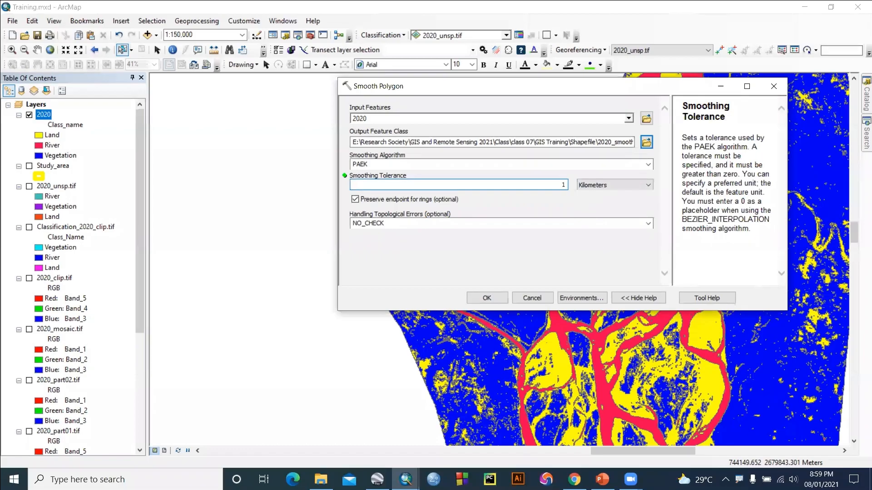
- Set the smoothing tolerance to 1 meter and run the Smooth Polygon tool
{"action": "left_click", "coordinate": [648, 185]}
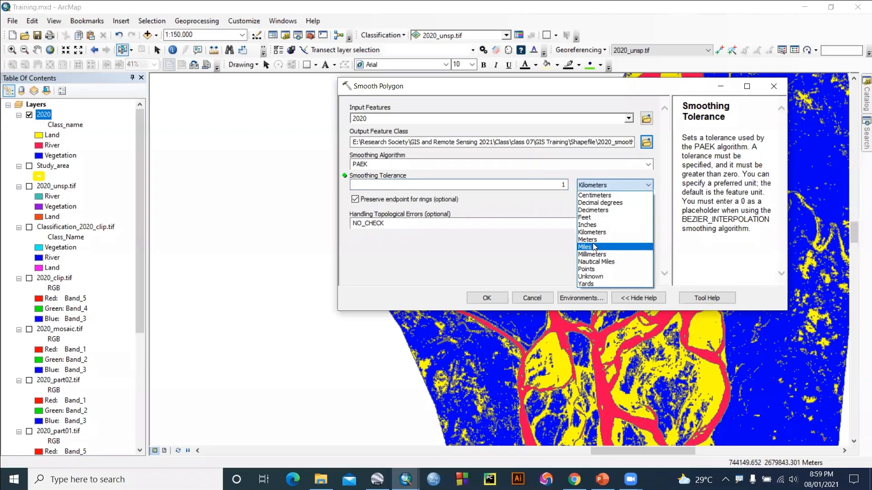
{"action": "left_click", "coordinate": [589, 239]}
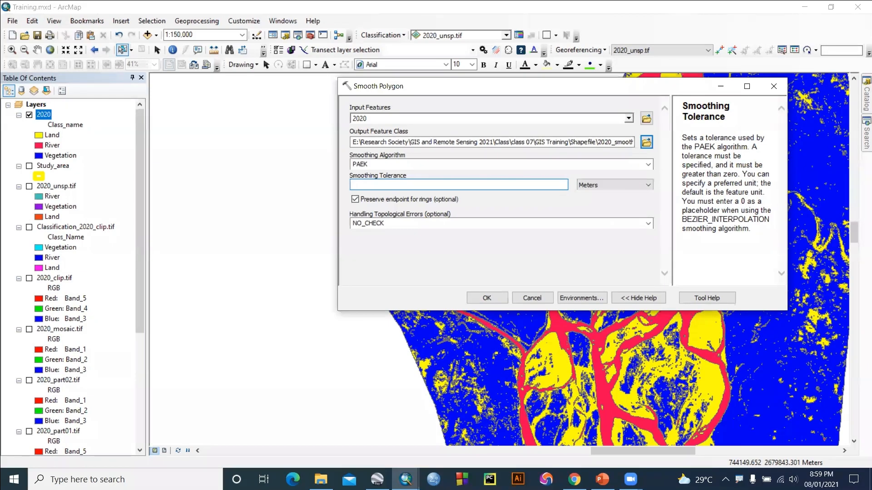
{"action": "left_click", "coordinate": [604, 185]}
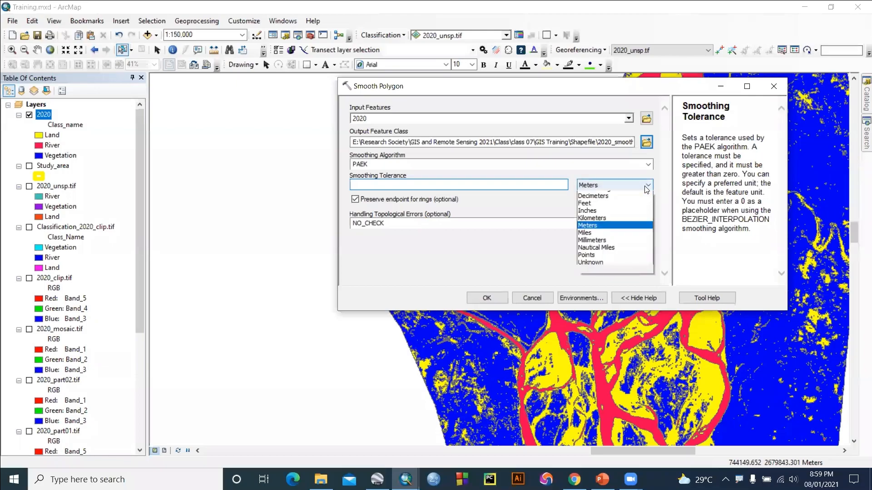
{"action": "left_click", "coordinate": [595, 239]}
{"action": "left_click", "coordinate": [553, 186]}
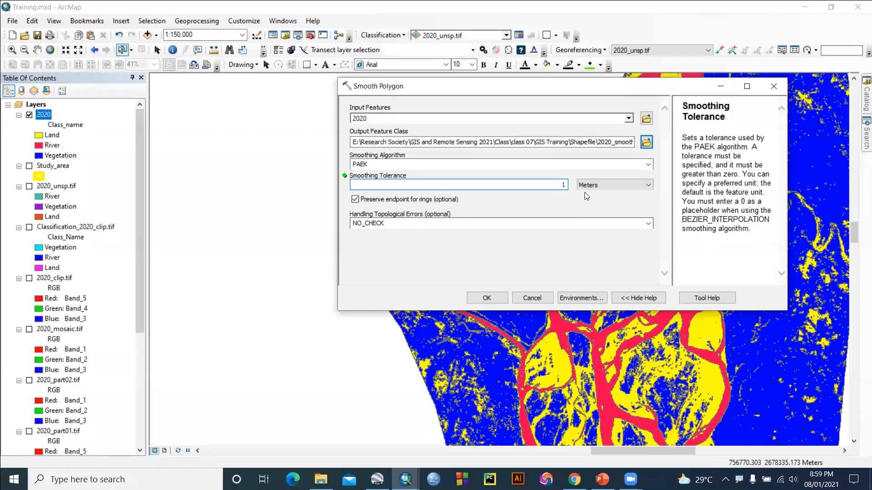
{"action": "left_click", "coordinate": [478, 300]}
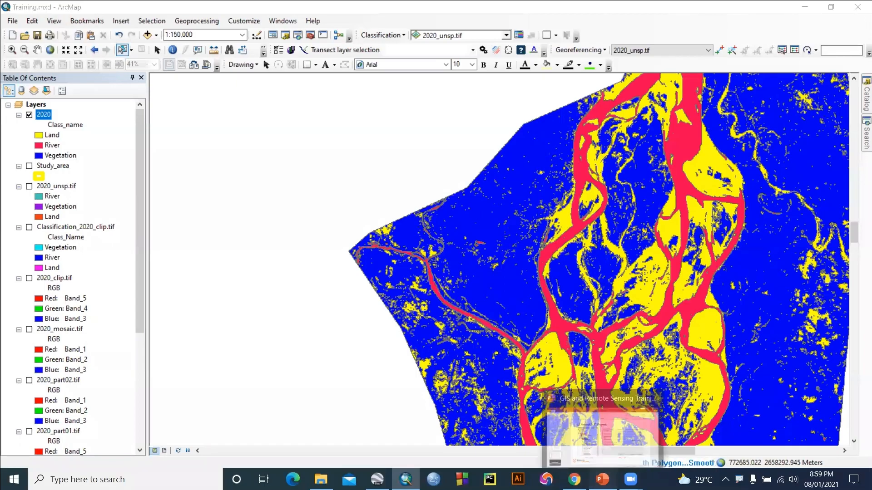
- Switch to PowerPoint, review the Smooth Polygon slide in full-screen view, and return to ArcMap
{"action": "left_click", "coordinate": [602, 479]}
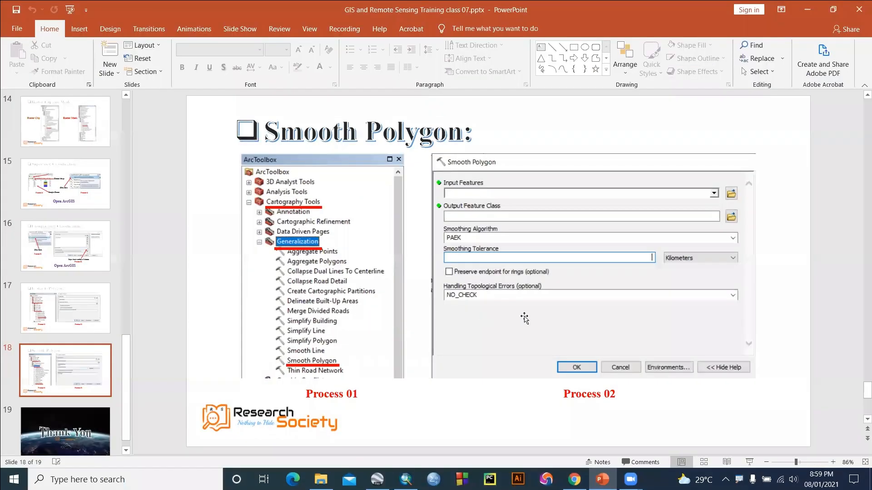
{"action": "left_click", "coordinate": [754, 469]}
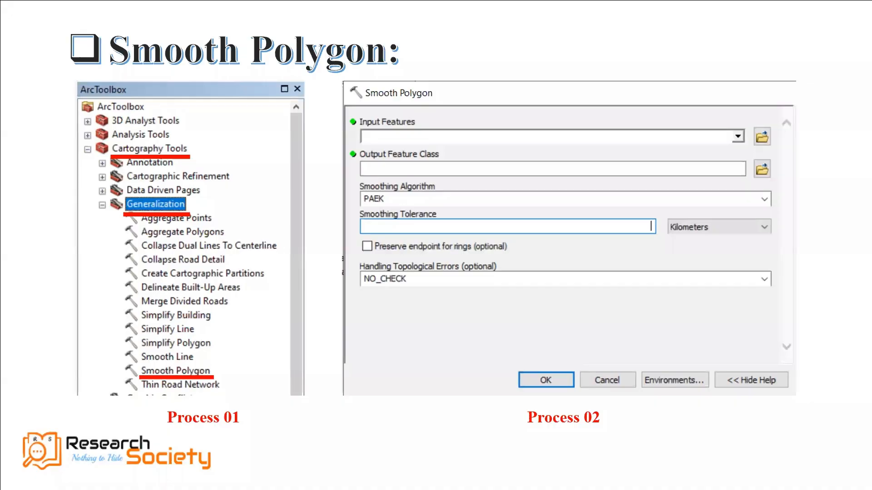
{"action": "key", "text": "Escape"}
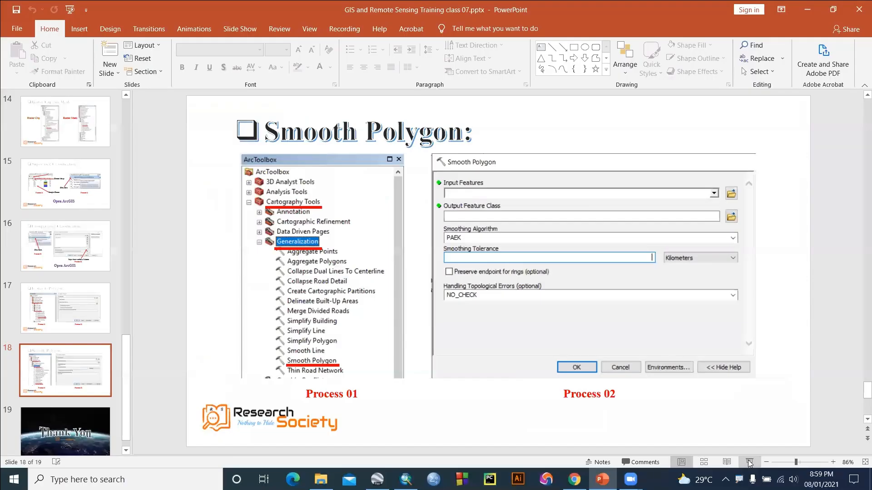
{"action": "left_click", "coordinate": [816, 10]}
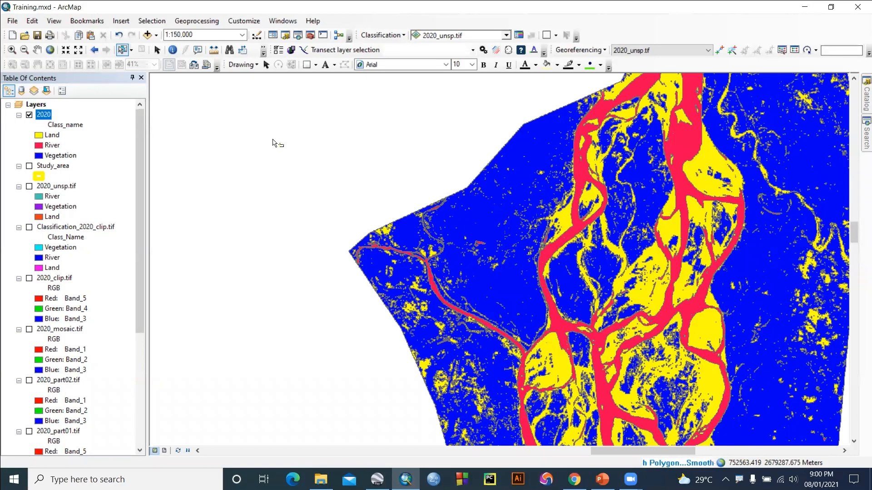
- Examine the polygon edges of the western river channel in the 2020 layer at close range
{"action": "left_click", "coordinate": [866, 94]}
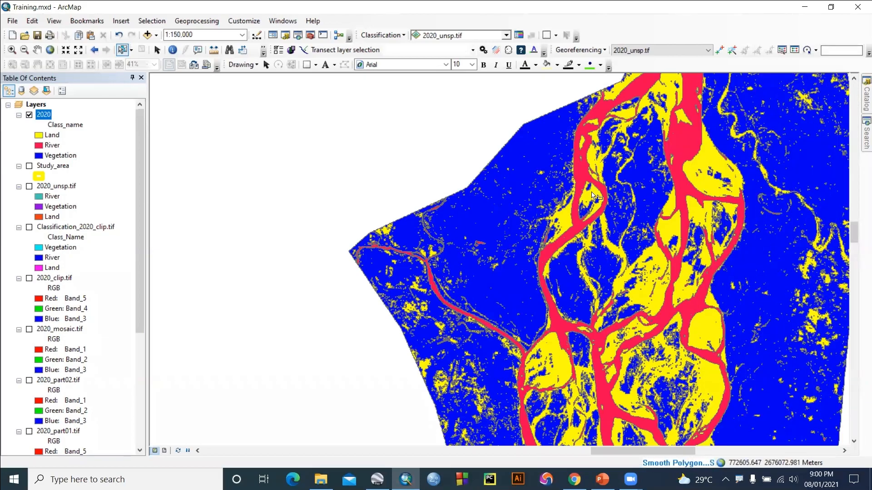
{"action": "left_click", "coordinate": [860, 103]}
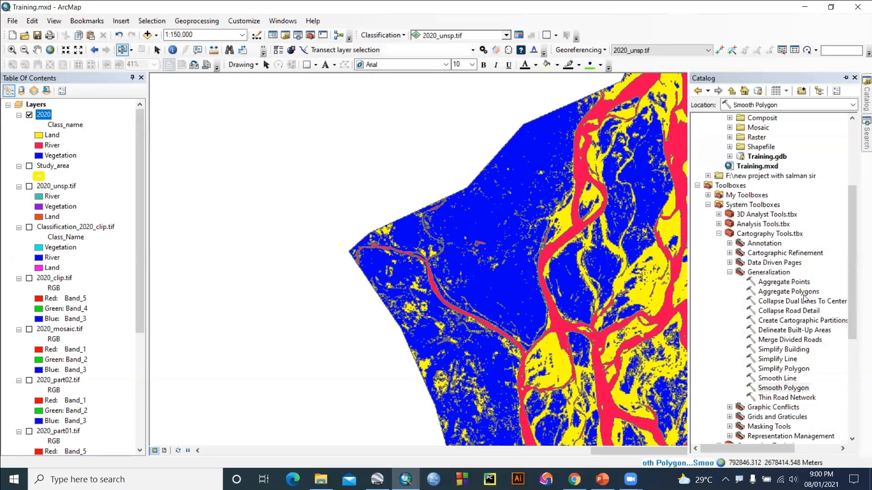
{"action": "scroll", "coordinate": [407, 254], "scroll_direction": "up", "scroll_amount": 2}
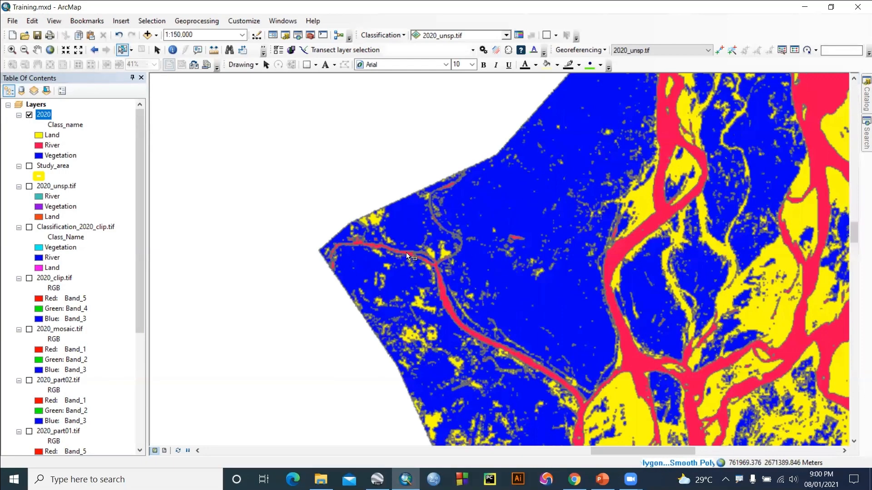
{"action": "left_click", "coordinate": [37, 49]}
{"action": "scroll", "coordinate": [459, 211], "scroll_direction": "up", "scroll_amount": 2}
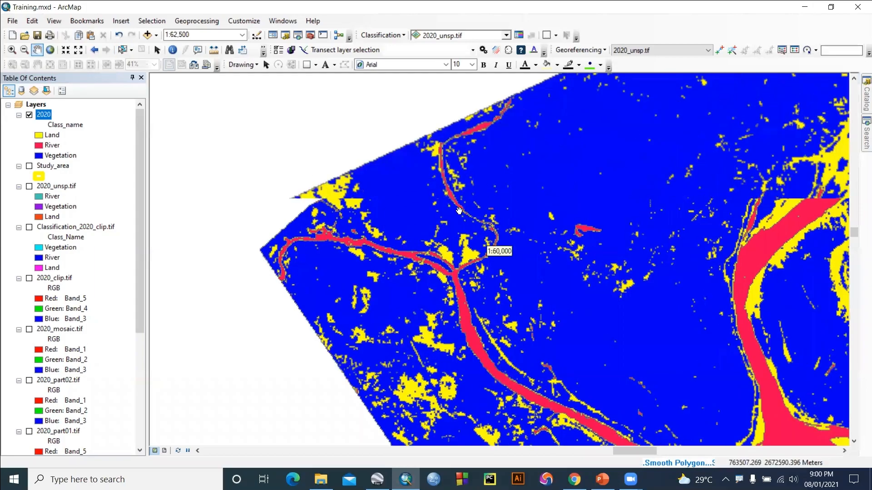
{"action": "scroll", "coordinate": [459, 210], "scroll_direction": "up", "scroll_amount": 3}
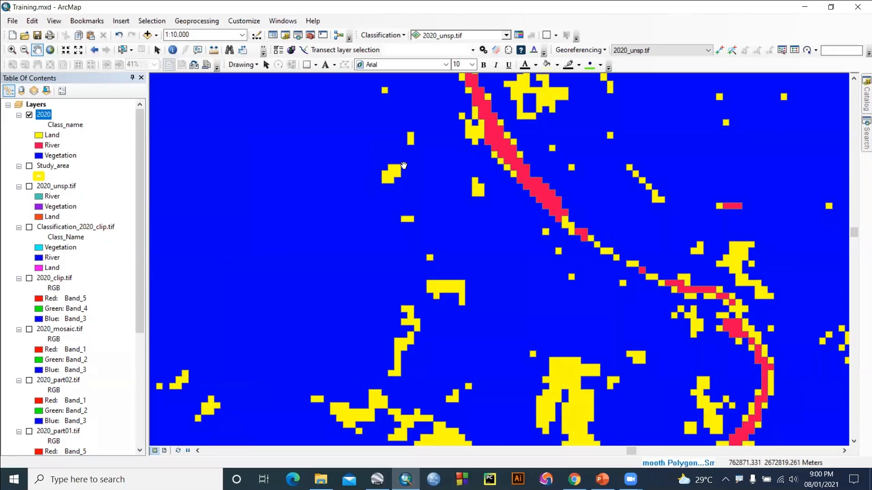
- Examine the land patches and river channels in the northwest of the 2020 layer at several scales, ending at the layer's full extent
{"action": "scroll", "coordinate": [388, 163], "scroll_direction": "up", "scroll_amount": 4}
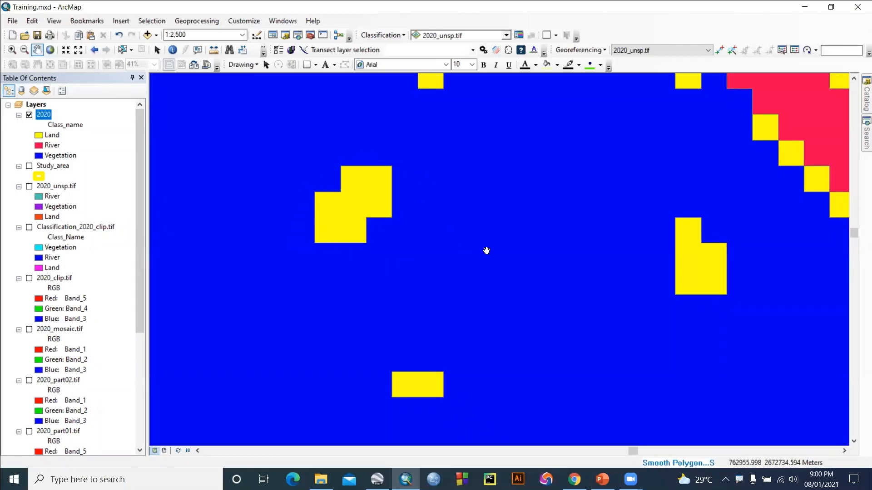
{"action": "scroll", "coordinate": [518, 234], "scroll_direction": "up", "scroll_amount": 3}
{"action": "scroll", "coordinate": [518, 234], "scroll_direction": "up", "scroll_amount": 6}
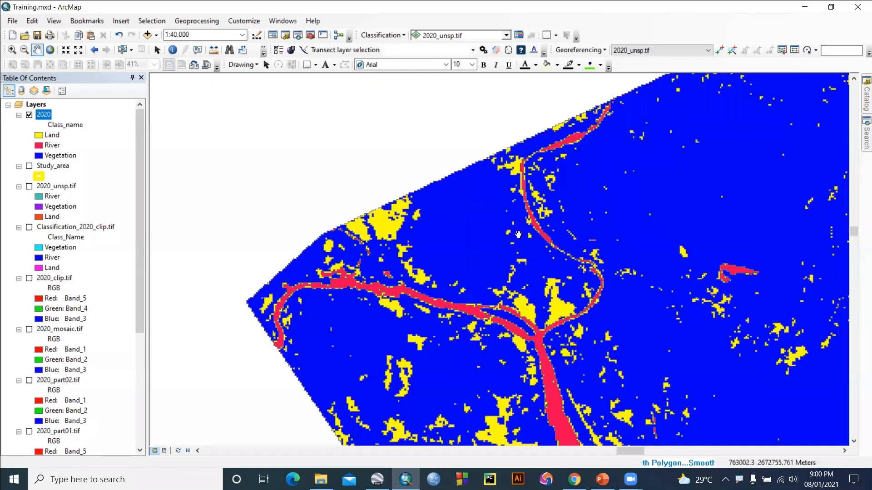
{"action": "scroll", "coordinate": [495, 248], "scroll_direction": "up", "scroll_amount": 2}
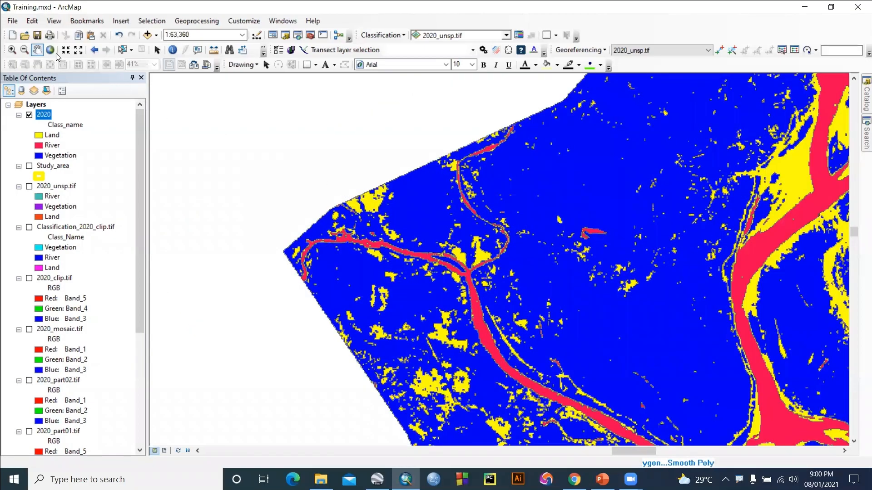
{"action": "left_click_drag", "start_coordinate": [635, 278], "coordinate": [522, 240]}
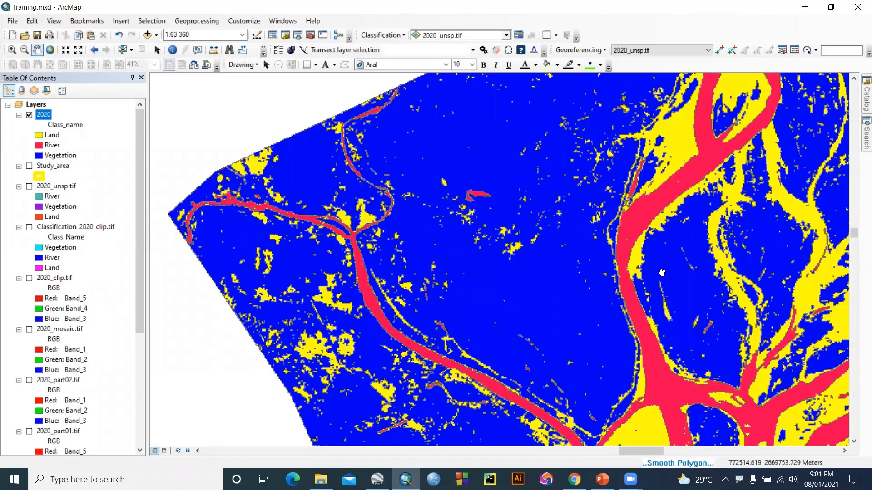
{"action": "left_click_drag", "start_coordinate": [662, 273], "coordinate": [533, 229]}
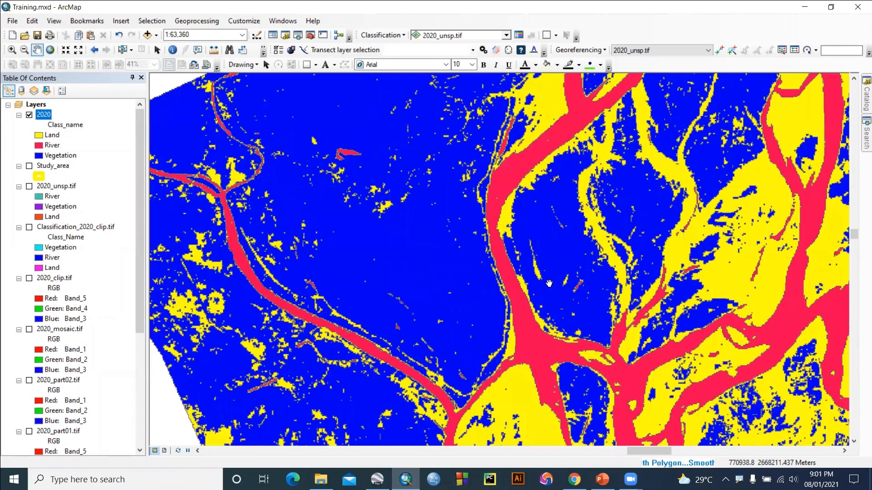
{"action": "scroll", "coordinate": [549, 283], "scroll_direction": "up", "scroll_amount": 2}
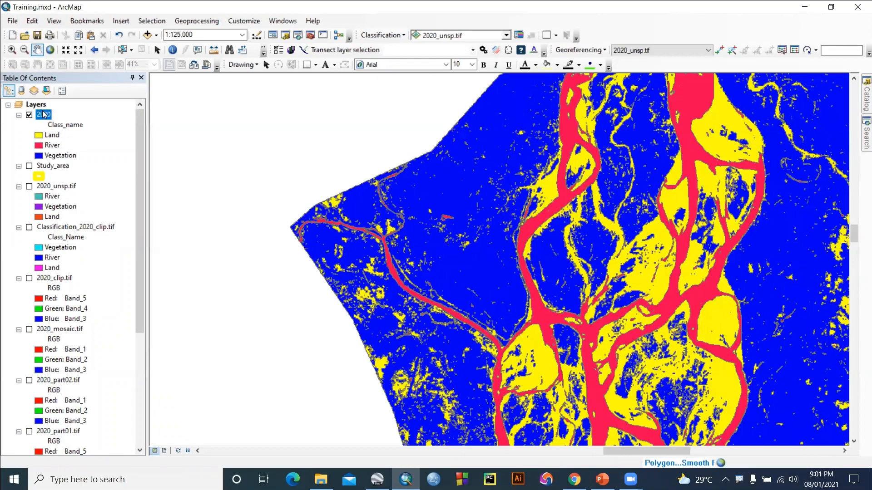
{"action": "right_click", "coordinate": [44, 115]}
{"action": "left_click", "coordinate": [132, 171]}
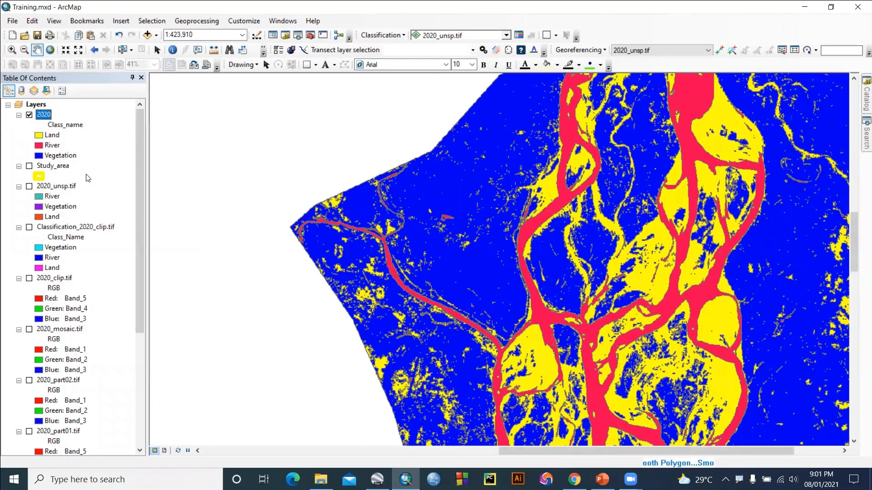
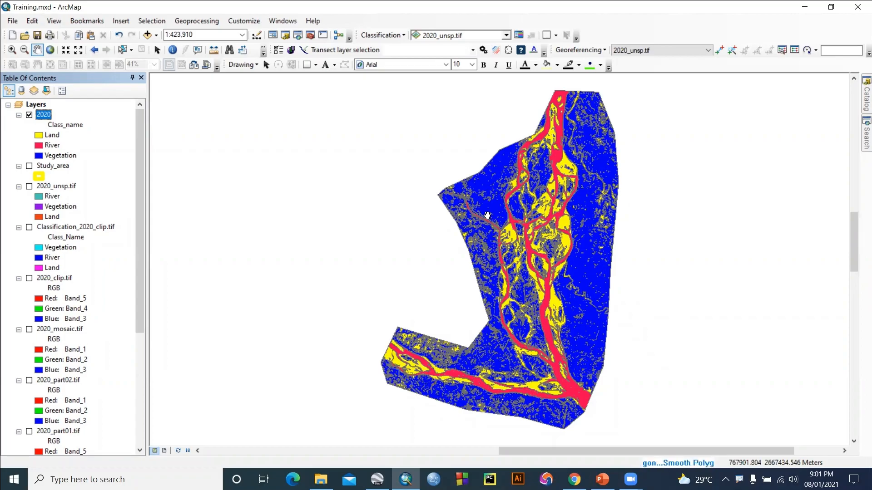
- Inspect the small isolated land squares within the vegetation between the western and central river channels
{"action": "scroll", "coordinate": [487, 215], "scroll_direction": "up", "scroll_amount": 5}
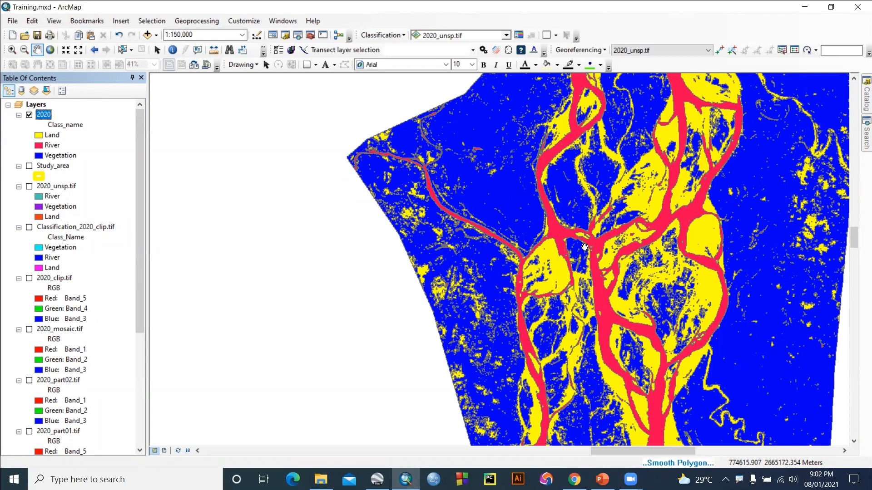
{"action": "scroll", "coordinate": [493, 241], "scroll_direction": "down", "scroll_amount": 2}
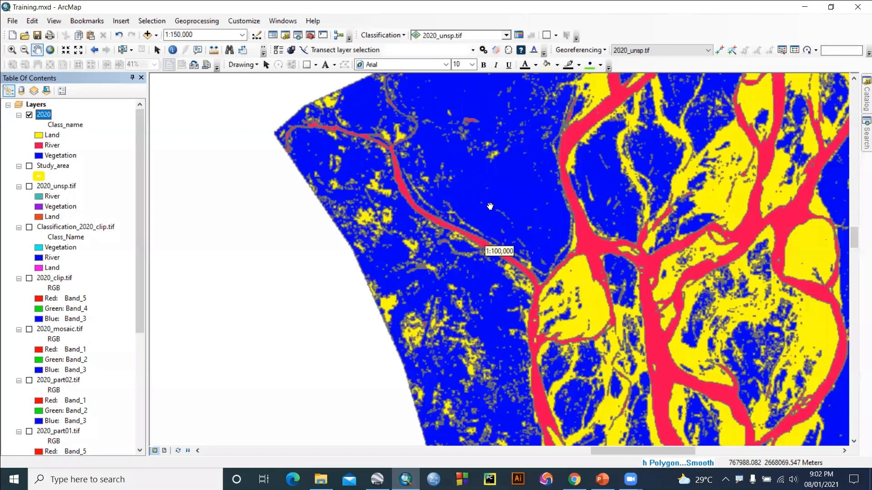
{"action": "scroll", "coordinate": [490, 172], "scroll_direction": "down", "scroll_amount": 10}
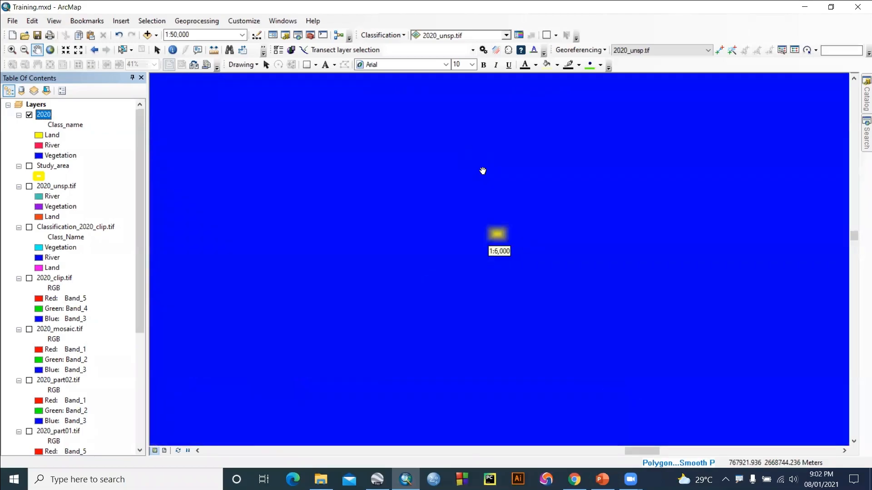
{"action": "scroll", "coordinate": [520, 233], "scroll_direction": "down", "scroll_amount": 2}
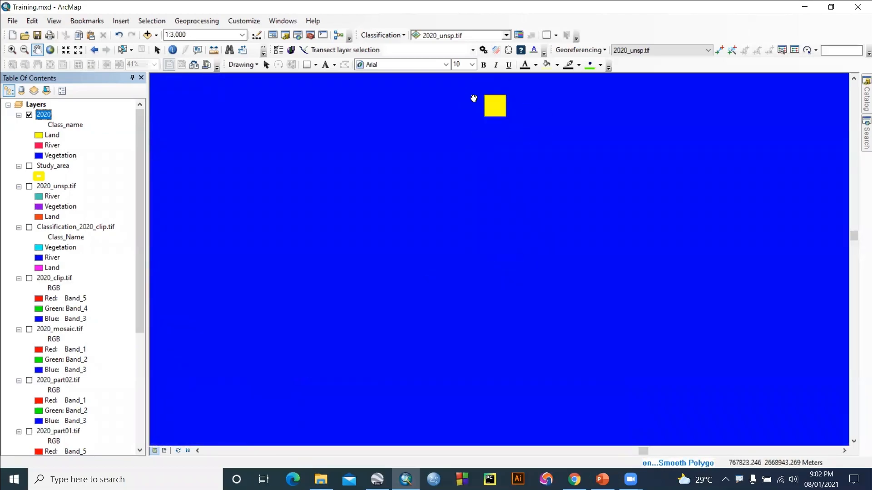
{"action": "scroll", "coordinate": [508, 186], "scroll_direction": "up", "scroll_amount": 2}
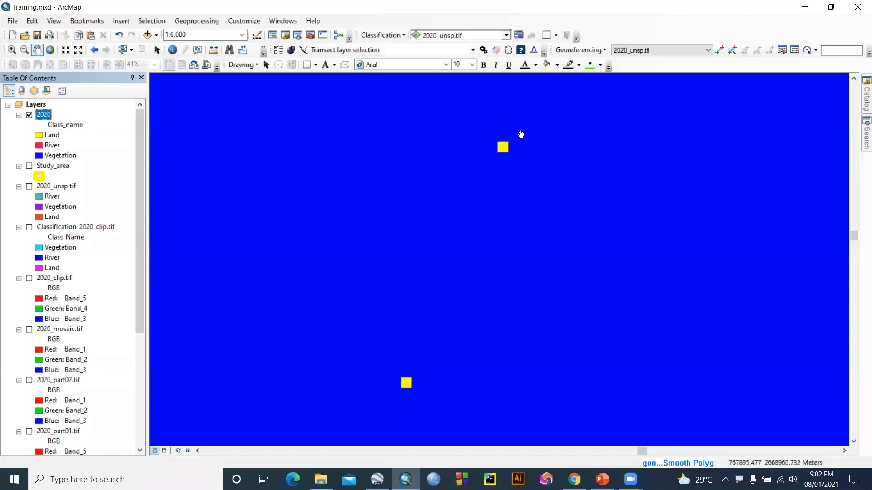
{"action": "scroll", "coordinate": [467, 237], "scroll_direction": "up", "scroll_amount": 3}
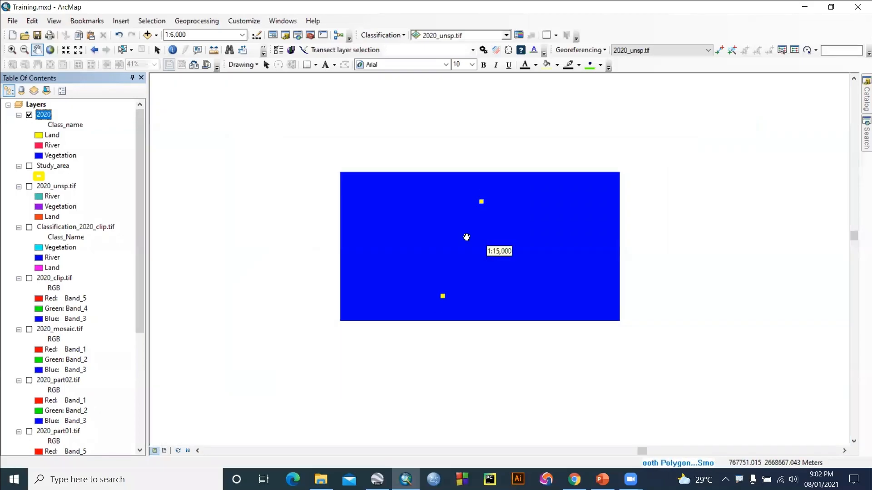
{"action": "scroll", "coordinate": [467, 237], "scroll_direction": "up", "scroll_amount": 2}
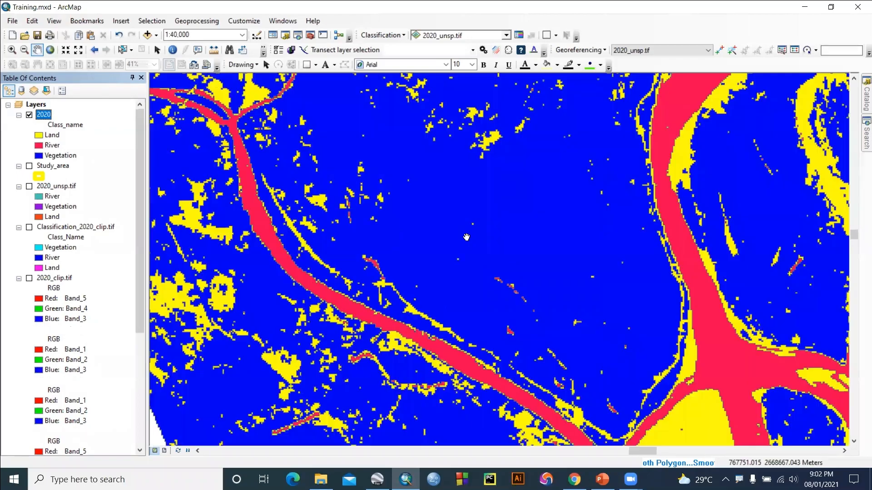
{"action": "scroll", "coordinate": [492, 256], "scroll_direction": "up", "scroll_amount": 2}
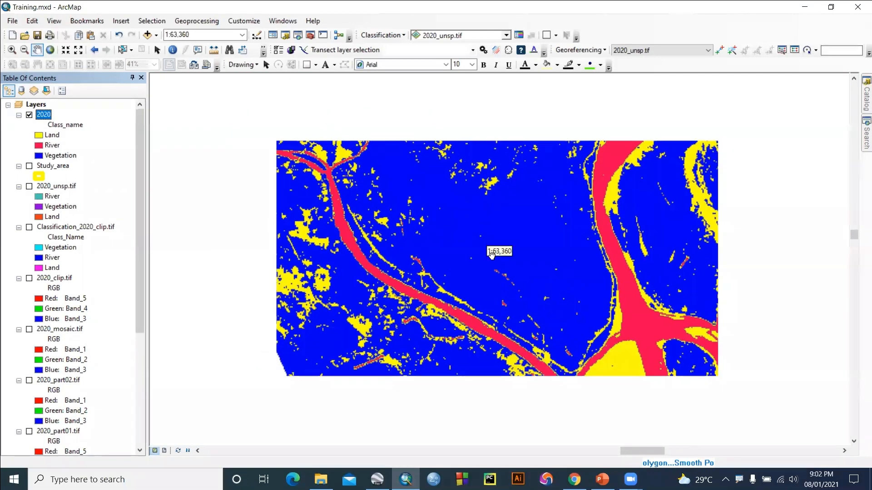
{"action": "scroll", "coordinate": [495, 269], "scroll_direction": "up", "scroll_amount": 5}
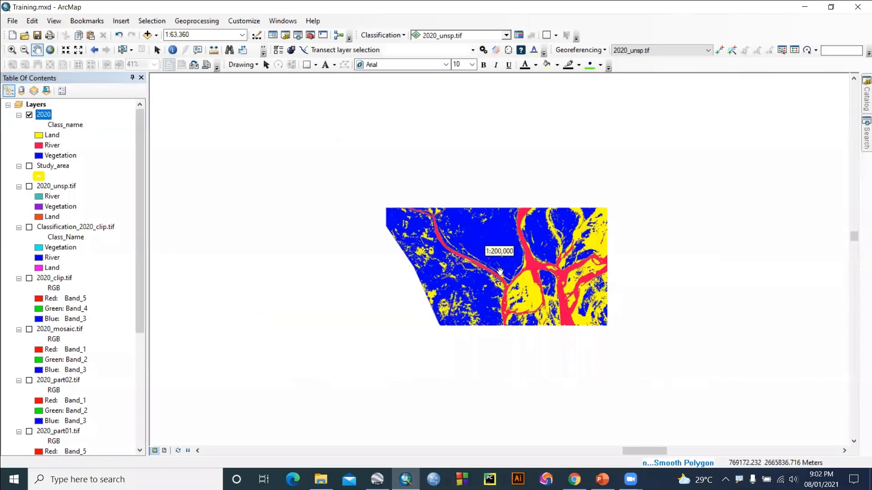
- Look over the central and southern river branches of the 2020 layer and review the map's list of layers
{"action": "left_click_drag", "start_coordinate": [629, 315], "coordinate": [522, 265]}
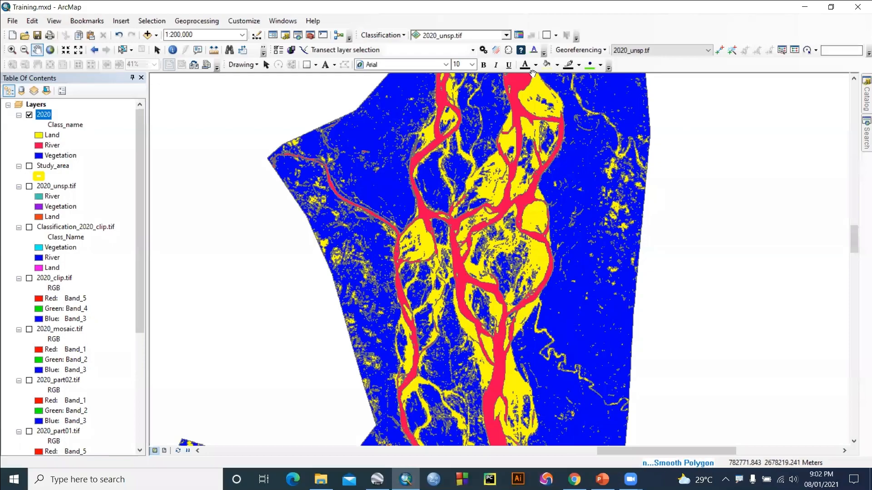
{"action": "left_click", "coordinate": [533, 19]}
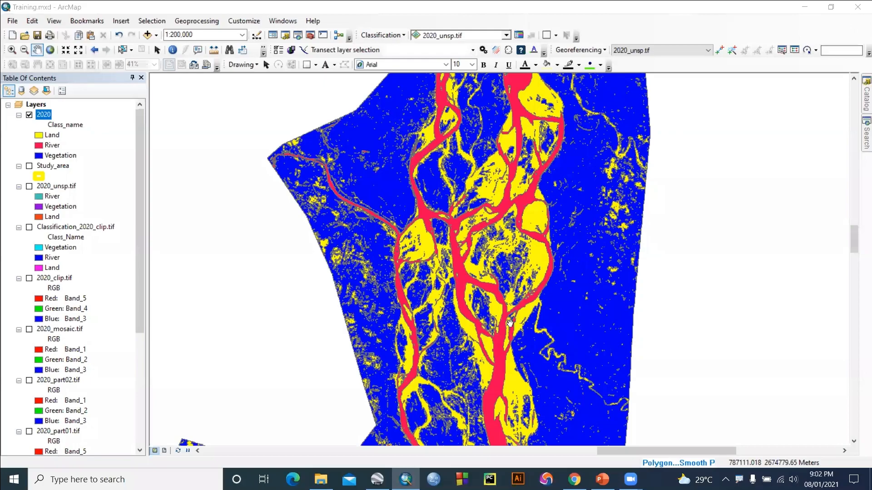
{"action": "left_click_drag", "start_coordinate": [510, 323], "coordinate": [504, 247]}
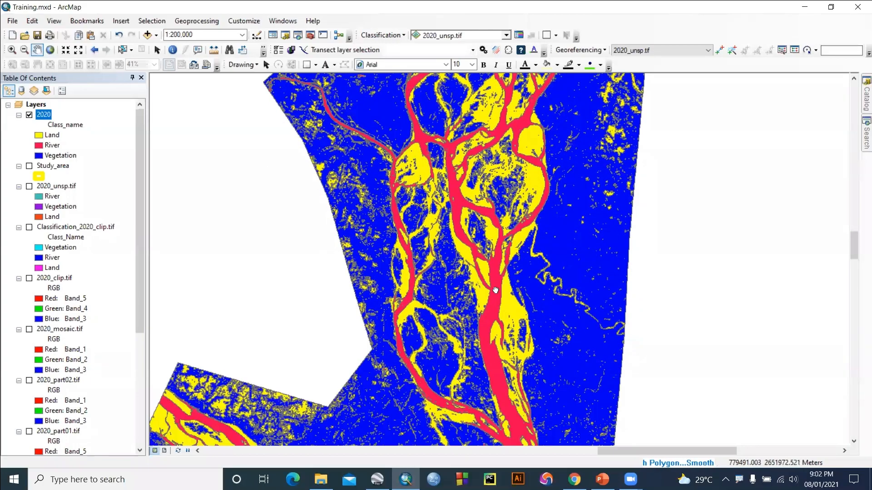
{"action": "left_click_drag", "start_coordinate": [498, 286], "coordinate": [526, 260]}
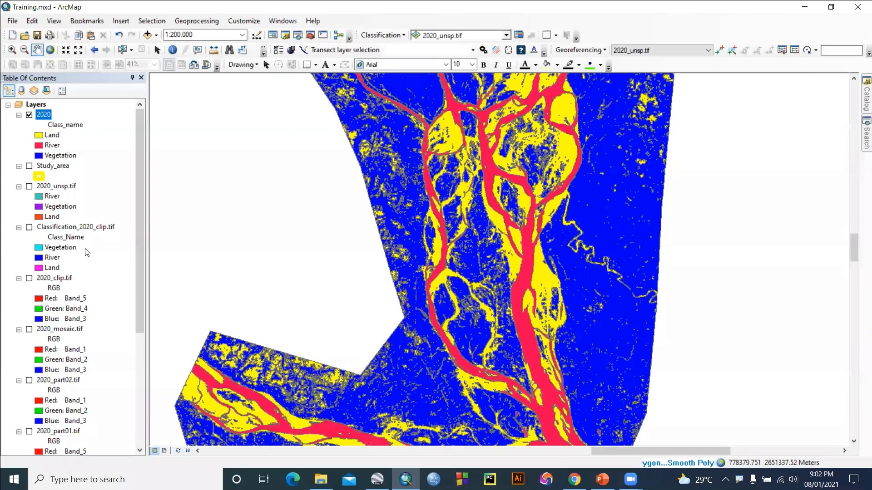
{"action": "scroll", "coordinate": [87, 253], "scroll_direction": "down", "scroll_amount": 6}
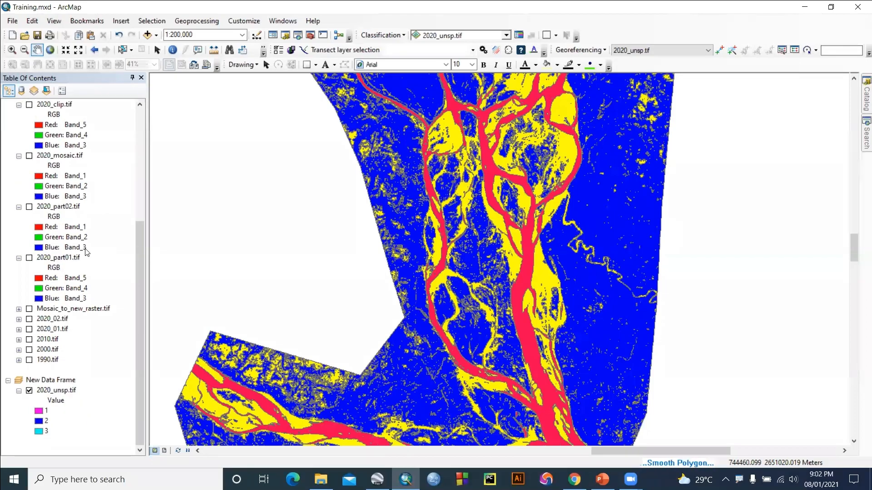
{"action": "scroll", "coordinate": [86, 253], "scroll_direction": "up", "scroll_amount": 2}
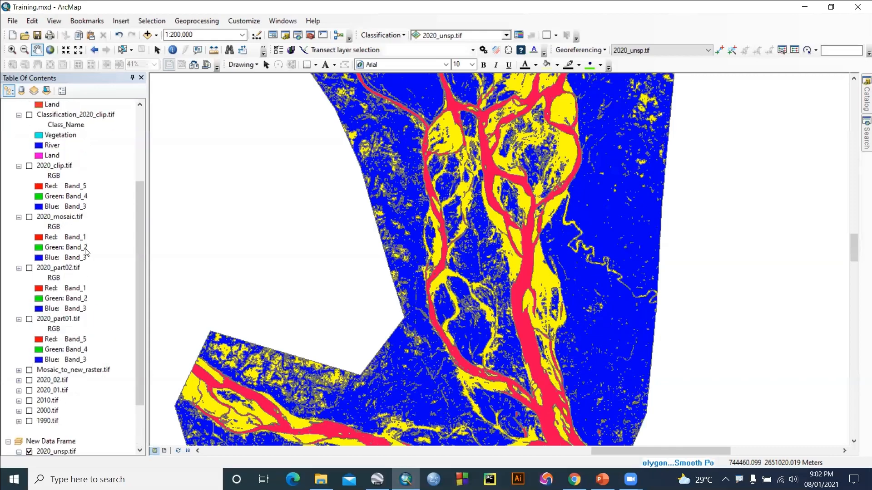
{"action": "scroll", "coordinate": [87, 253], "scroll_direction": "up", "scroll_amount": 4}
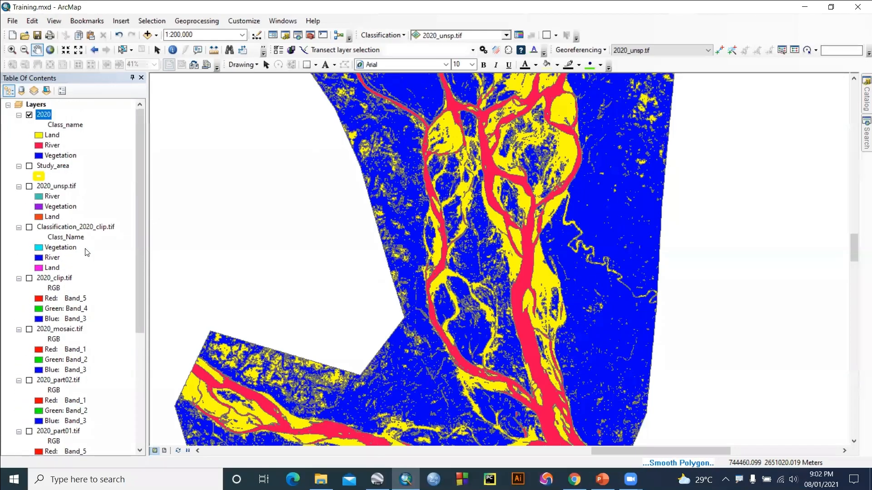
{"action": "scroll", "coordinate": [87, 252], "scroll_direction": "down", "scroll_amount": 2}
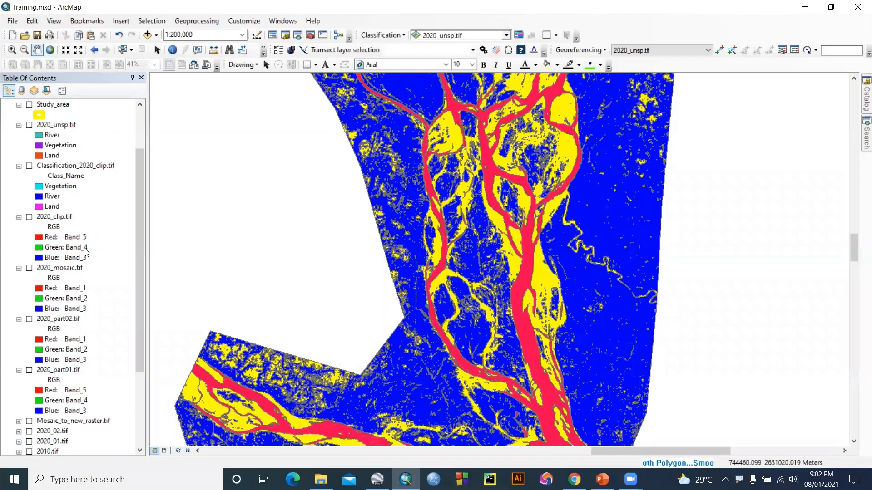
- Switch to PowerPoint, find the Supervised and Unsupervised Classification slide, and open its gisgeography.com source link in the browser
{"action": "left_click", "coordinate": [603, 480]}
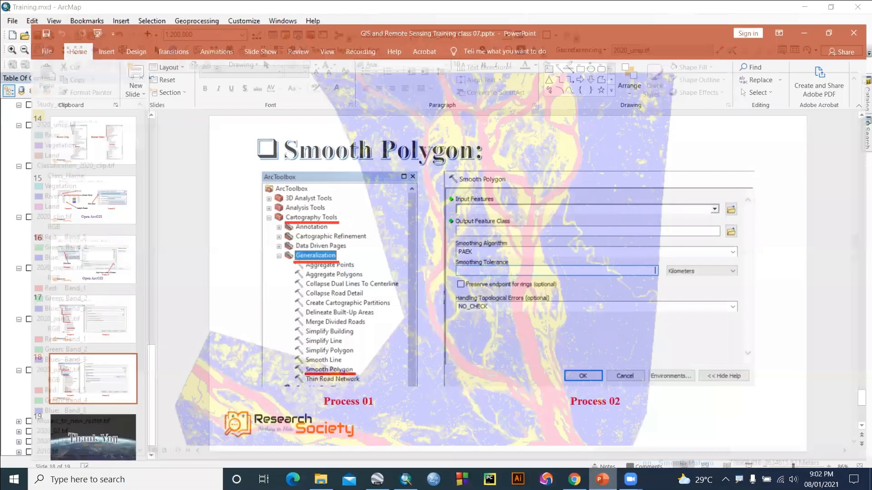
{"action": "scroll", "coordinate": [397, 344], "scroll_direction": "up", "scroll_amount": 2}
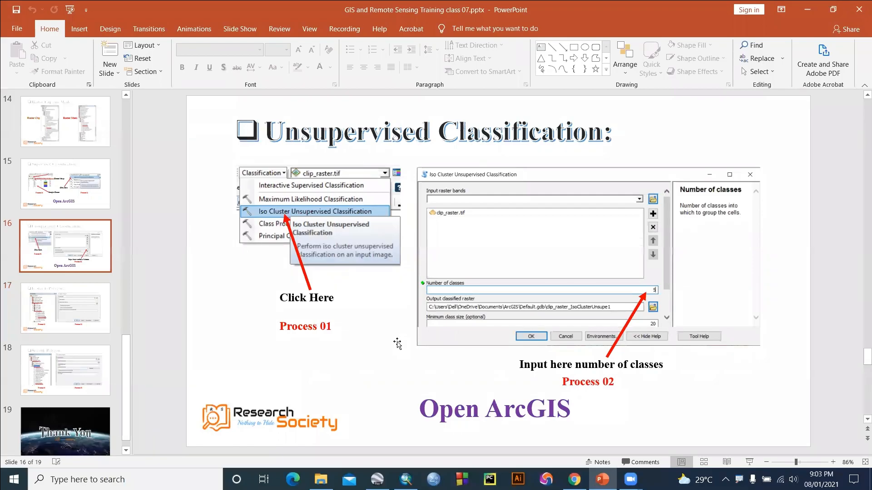
{"action": "scroll", "coordinate": [397, 344], "scroll_direction": "up", "scroll_amount": 9}
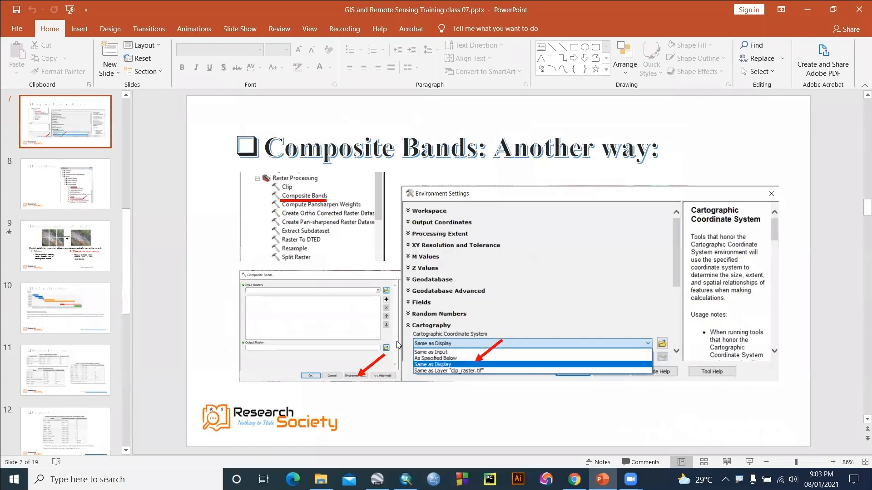
{"action": "scroll", "coordinate": [398, 344], "scroll_direction": "up", "scroll_amount": 4}
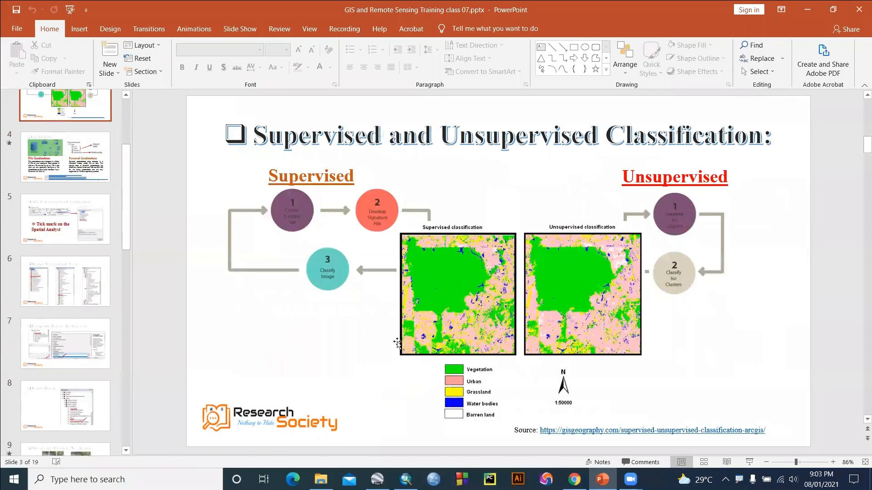
{"action": "left_click", "coordinate": [584, 430]}
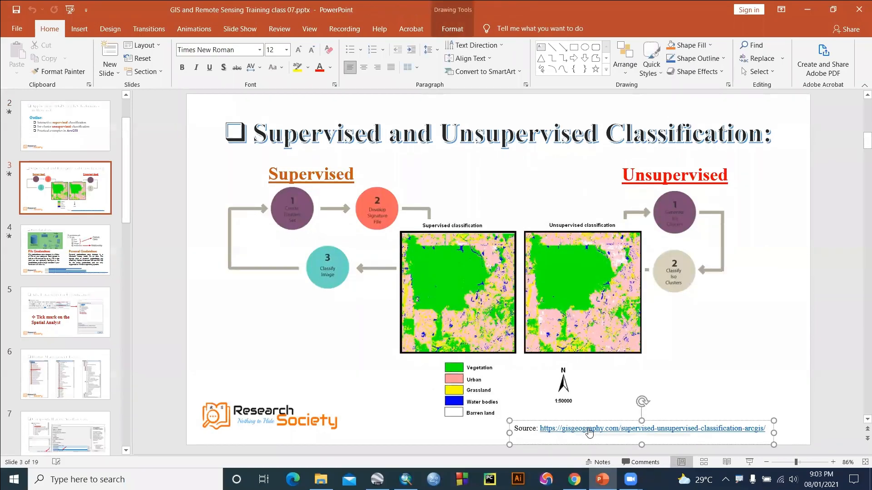
{"action": "left_click", "coordinate": [588, 428], "text": "ctrl"}
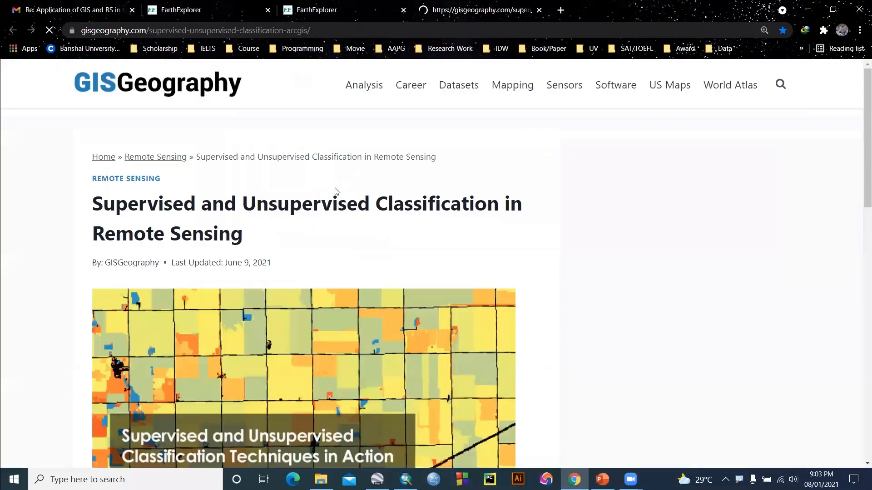
- Read the GISGeography article's supervised classification section and the Generate clusters step, including its number of classes and minimum class size parameters
{"action": "scroll", "coordinate": [338, 195], "scroll_direction": "down", "scroll_amount": 15}
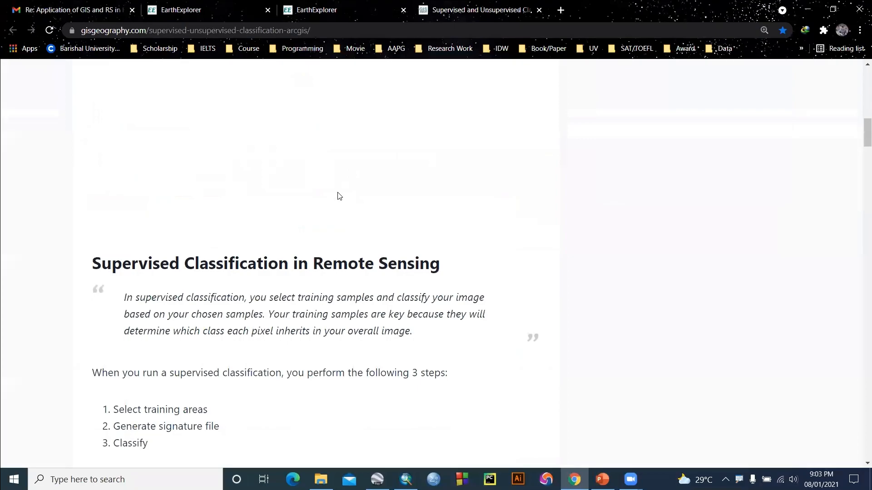
{"action": "scroll", "coordinate": [338, 196], "scroll_direction": "down", "scroll_amount": 20}
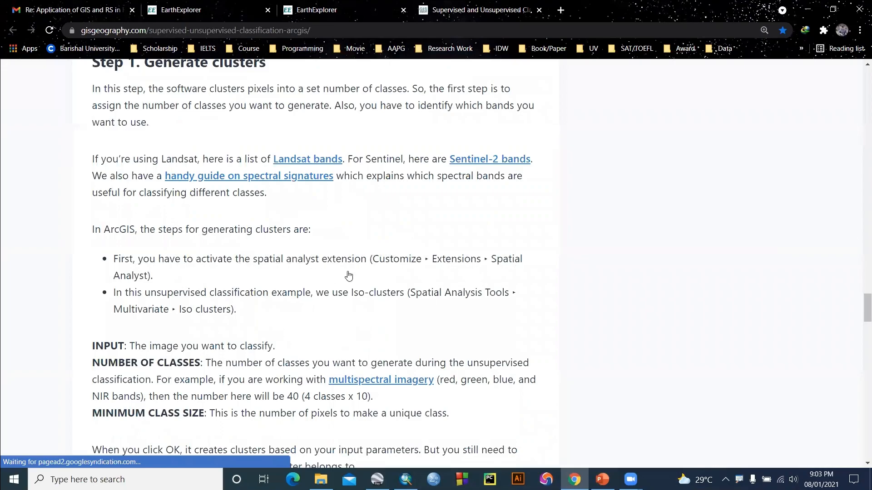
{"action": "scroll", "coordinate": [395, 277], "scroll_direction": "down", "scroll_amount": 2}
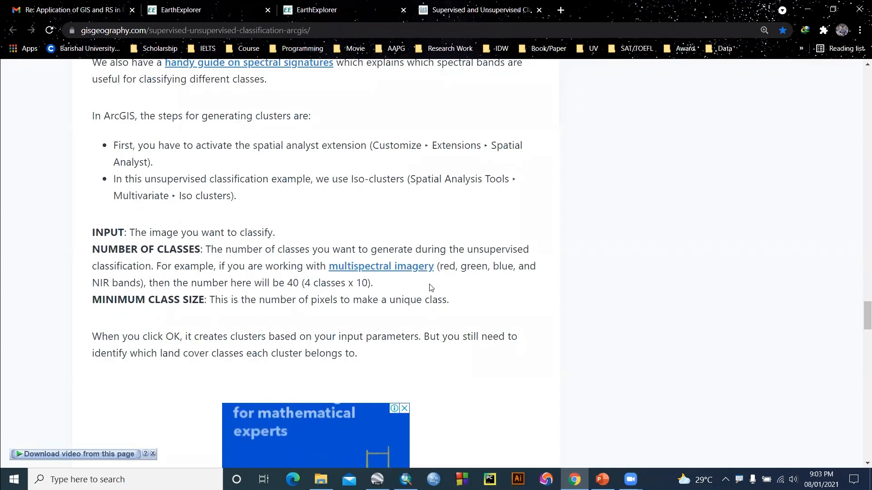
{"action": "scroll", "coordinate": [431, 288], "scroll_direction": "up", "scroll_amount": 3}
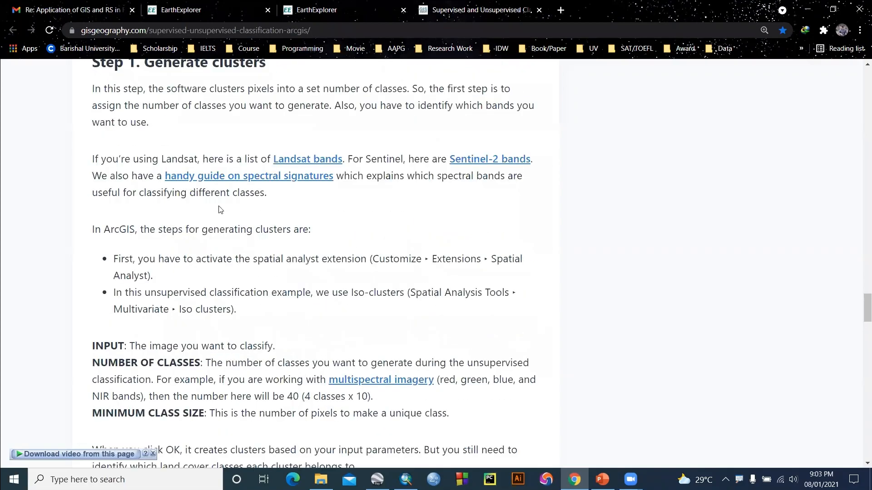
- Leave the GISGeography article and the slides for ArcMap and look over the 2020 layer's river branches at several scales
{"action": "scroll", "coordinate": [221, 210], "scroll_direction": "down", "scroll_amount": 3}
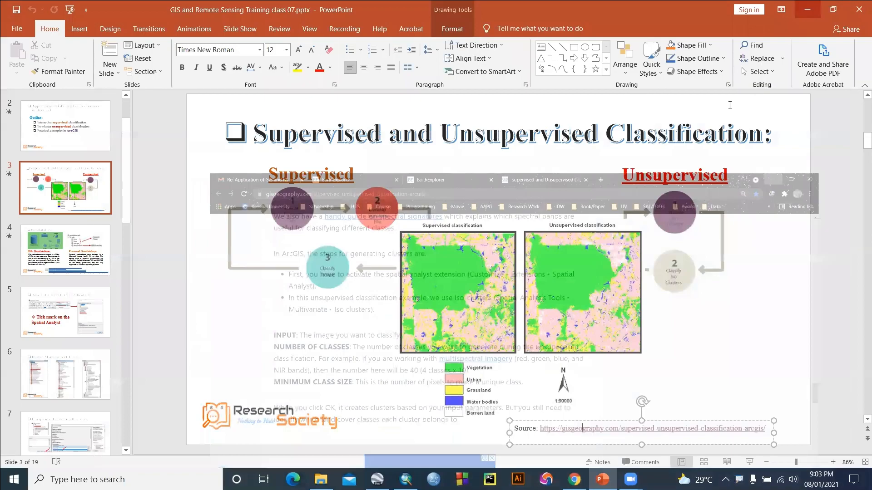
{"action": "left_click", "coordinate": [807, 9]}
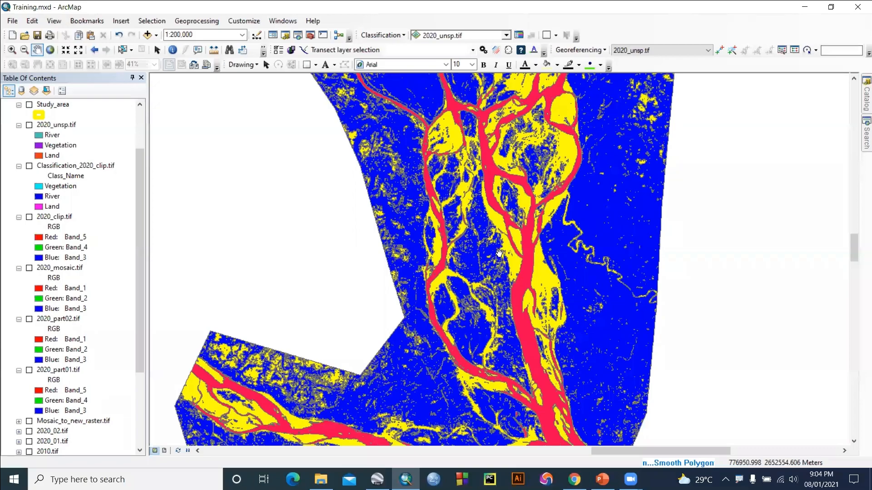
{"action": "left_click_drag", "start_coordinate": [500, 253], "coordinate": [557, 260]}
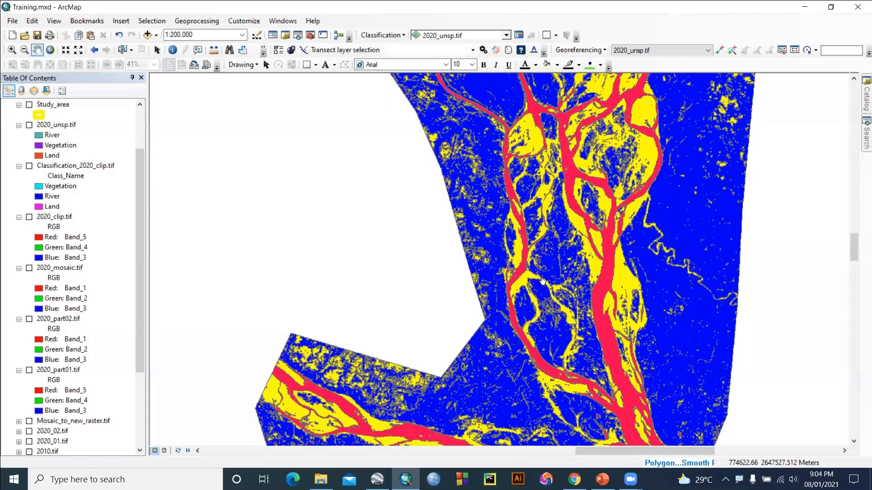
{"action": "left_click_drag", "start_coordinate": [539, 277], "coordinate": [505, 268]}
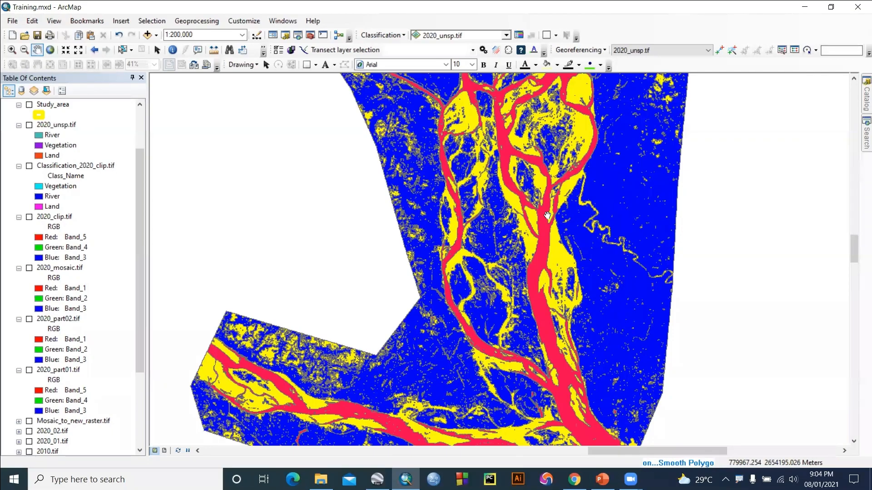
{"action": "scroll", "coordinate": [522, 267], "scroll_direction": "down", "scroll_amount": 1}
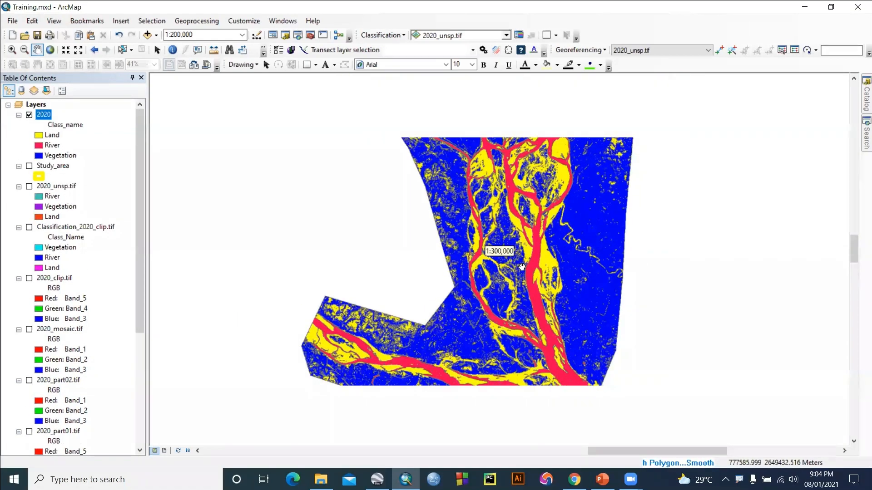
{"action": "scroll", "coordinate": [521, 267], "scroll_direction": "up", "scroll_amount": 1}
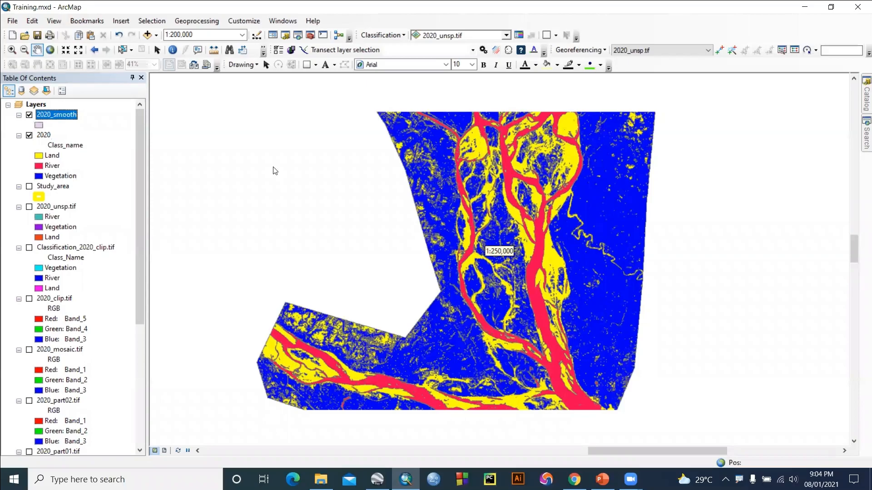
- Hide the 2020_smooth layer and examine the 2020 land-cover polygons around the central river at 1:80,000
{"action": "left_click", "coordinate": [29, 116]}
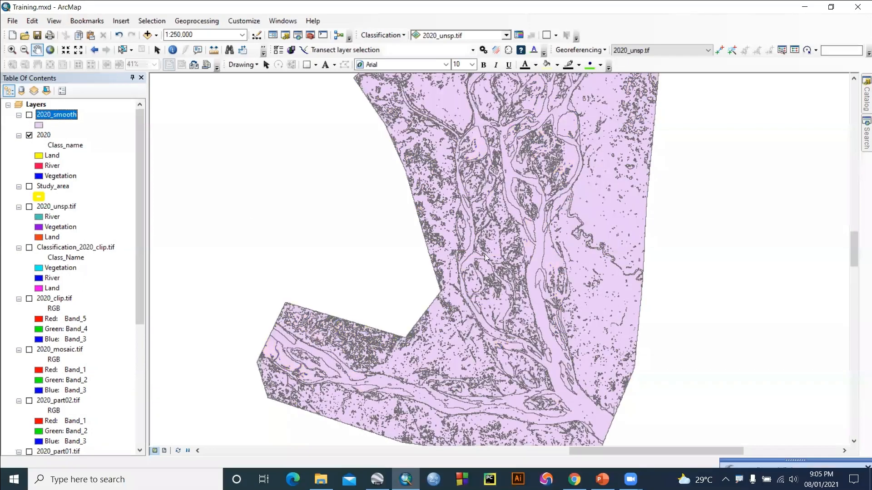
{"action": "scroll", "coordinate": [566, 264], "scroll_direction": "up", "scroll_amount": 2}
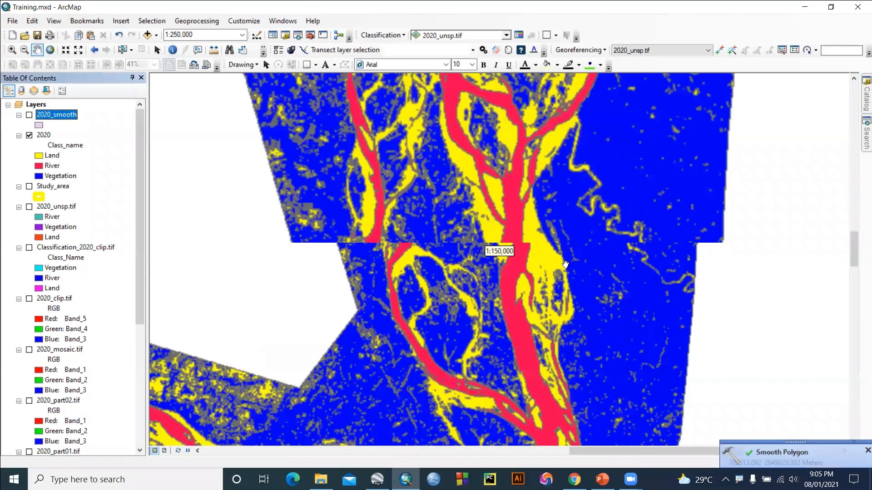
{"action": "scroll", "coordinate": [565, 263], "scroll_direction": "up", "scroll_amount": 2}
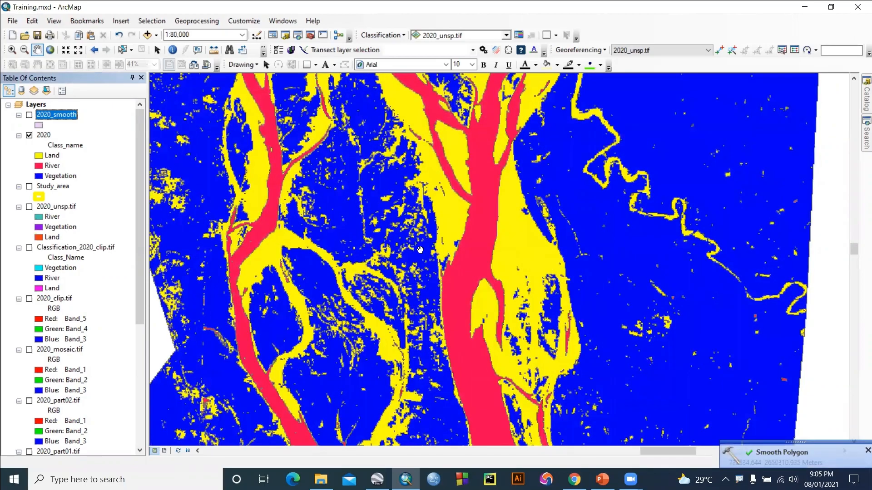
{"action": "left_click_drag", "start_coordinate": [448, 244], "coordinate": [479, 235]}
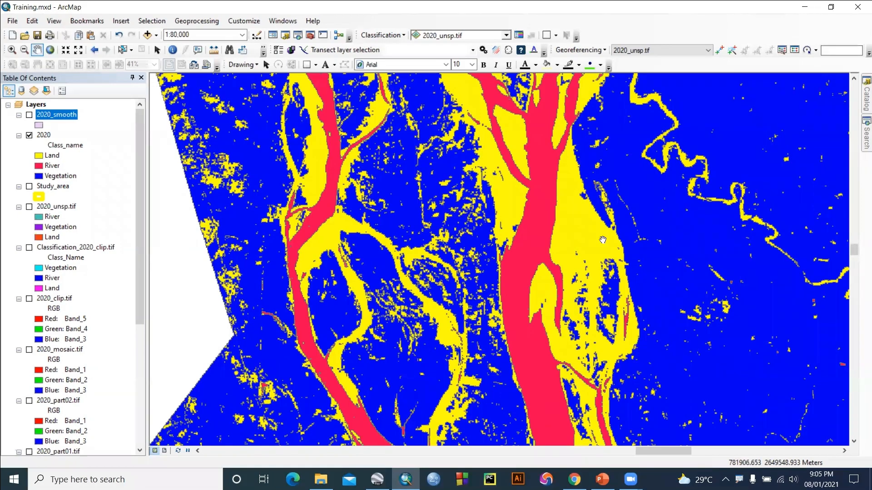
- Select the main river polygon in the 2020 layer and inspect its outline and connected branches
{"action": "left_click", "coordinate": [121, 50]}
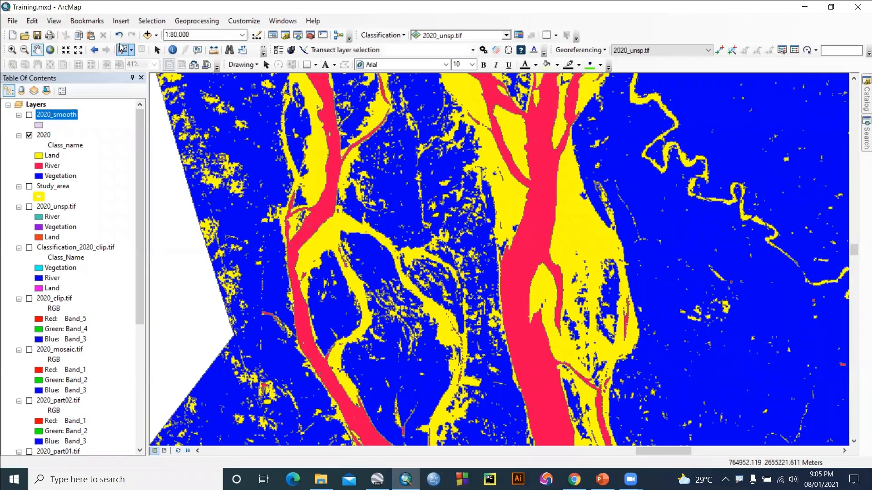
{"action": "left_click", "coordinate": [536, 230]}
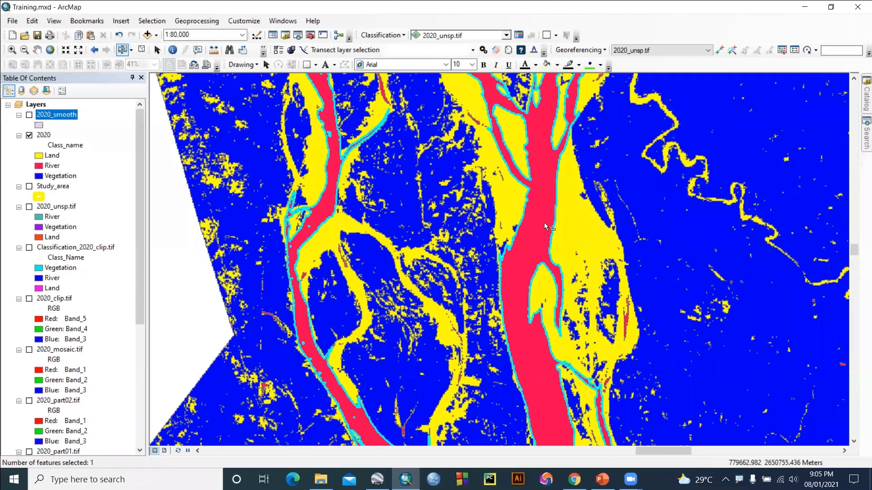
{"action": "scroll", "coordinate": [540, 234], "scroll_direction": "down", "scroll_amount": 2}
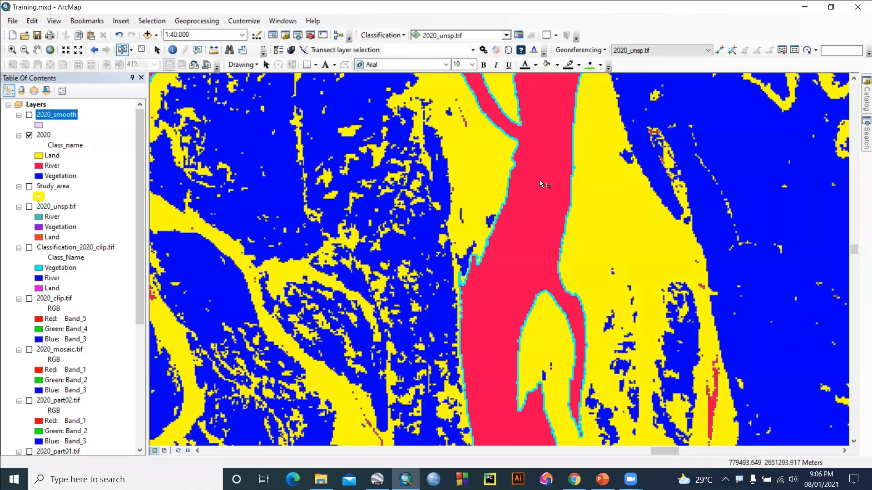
{"action": "scroll", "coordinate": [532, 301], "scroll_direction": "up", "scroll_amount": 2}
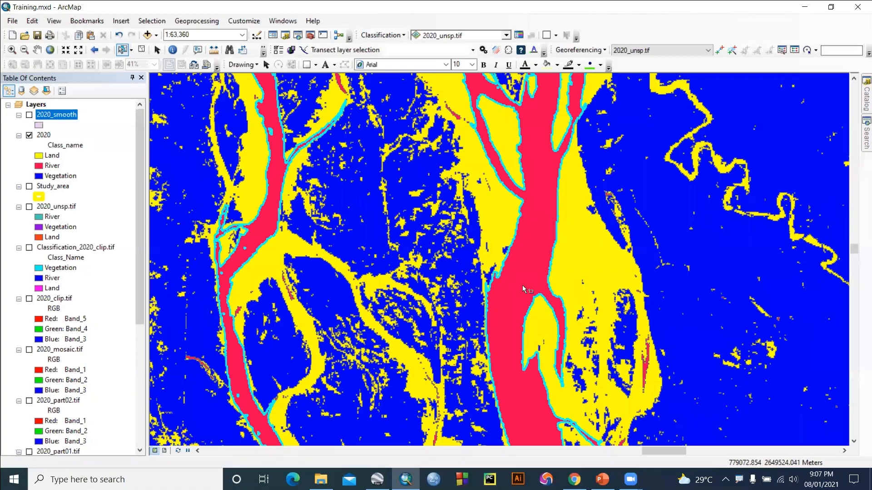
{"action": "scroll", "coordinate": [522, 286], "scroll_direction": "up", "scroll_amount": 1}
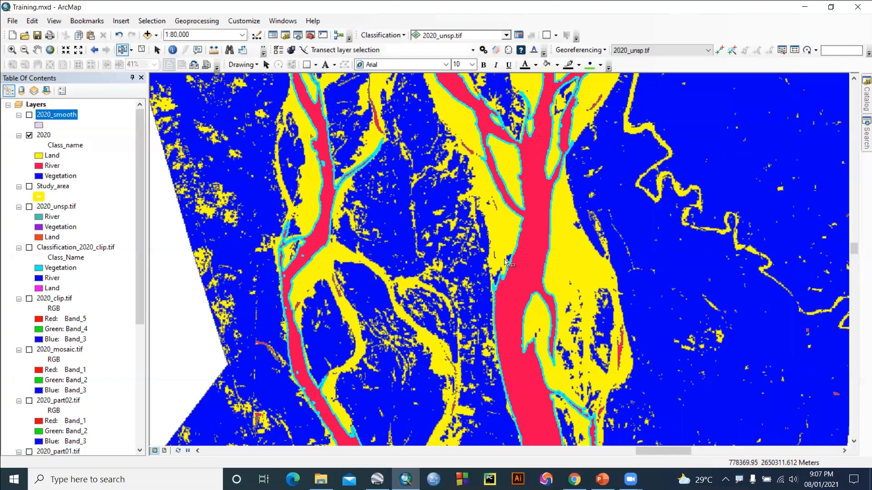
{"action": "scroll", "coordinate": [428, 273], "scroll_direction": "up", "scroll_amount": 2}
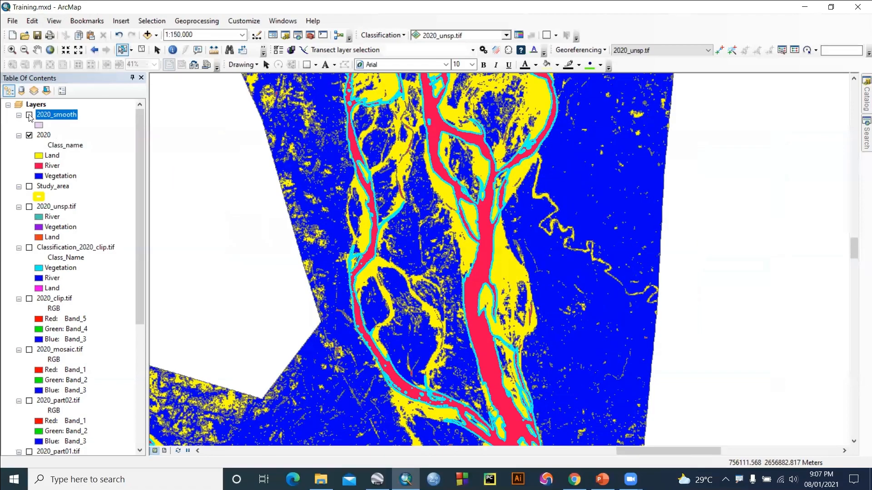
- Show the 2020_smooth layer and symbolize it by unique values of Class_name, adding all values and leaving out all other values
{"action": "left_click", "coordinate": [29, 115]}
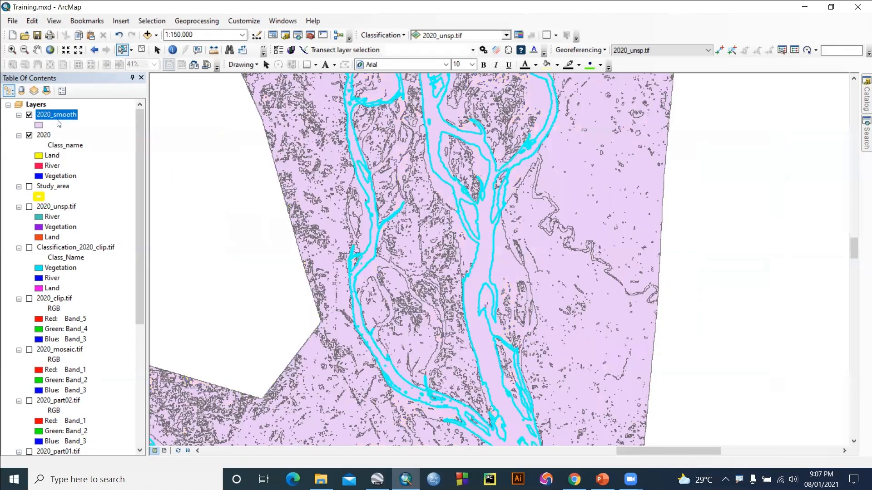
{"action": "right_click", "coordinate": [56, 118]}
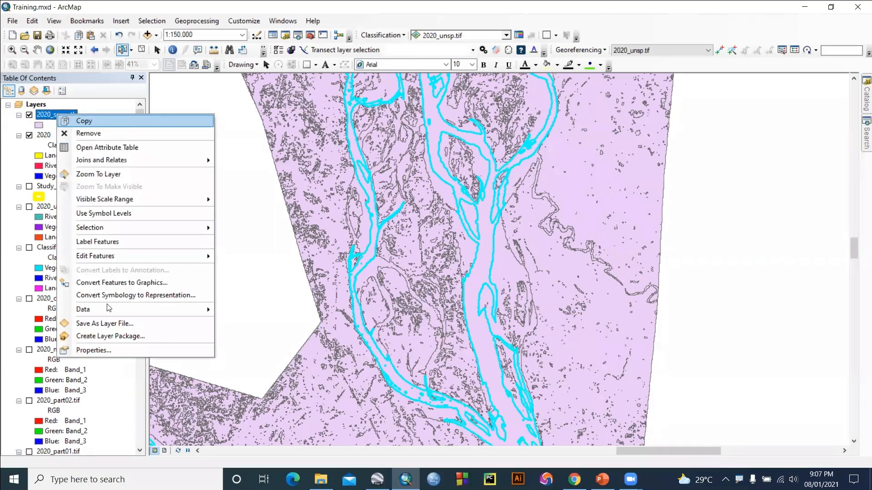
{"action": "left_click", "coordinate": [115, 349]}
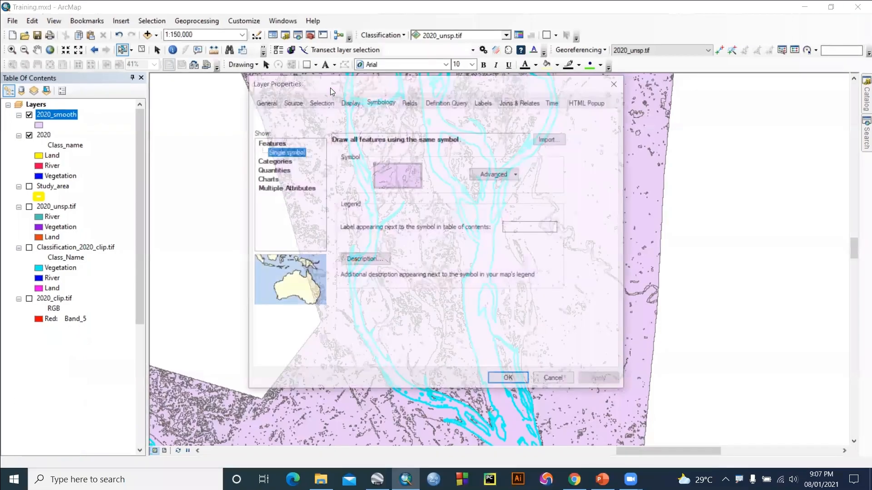
{"action": "left_click", "coordinate": [284, 163]}
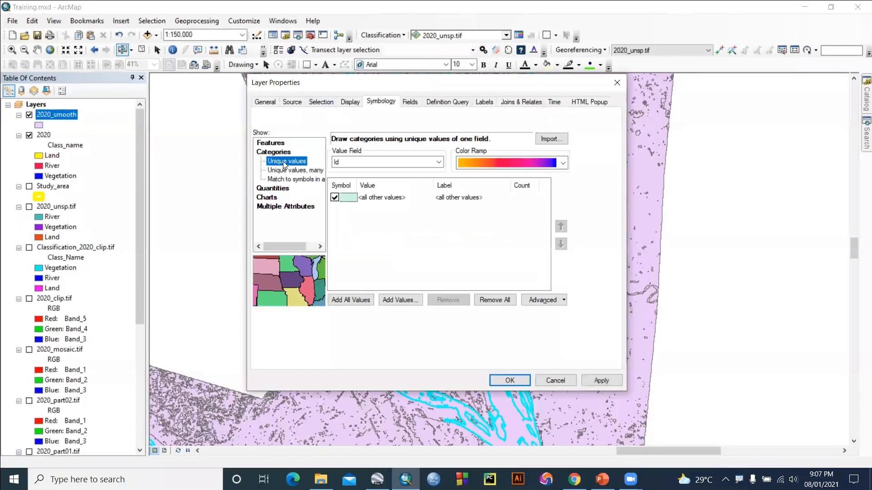
{"action": "left_click", "coordinate": [438, 162]}
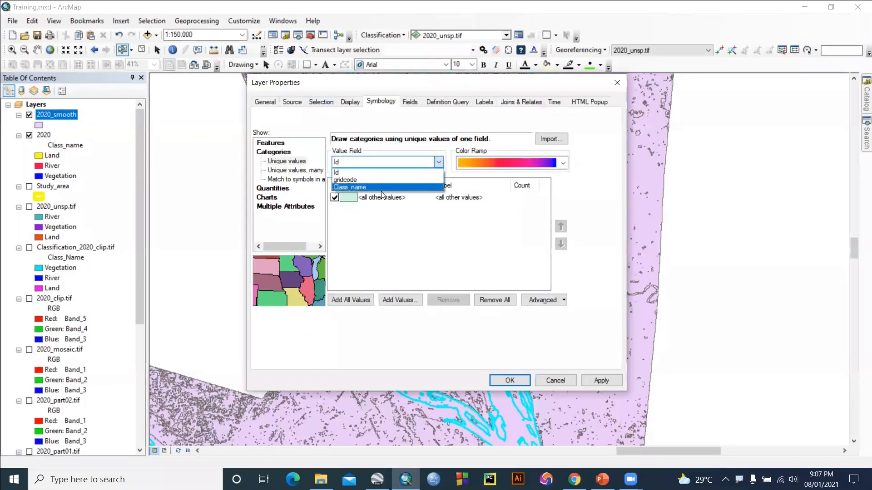
{"action": "left_click", "coordinate": [353, 187]}
{"action": "left_click", "coordinate": [335, 198]}
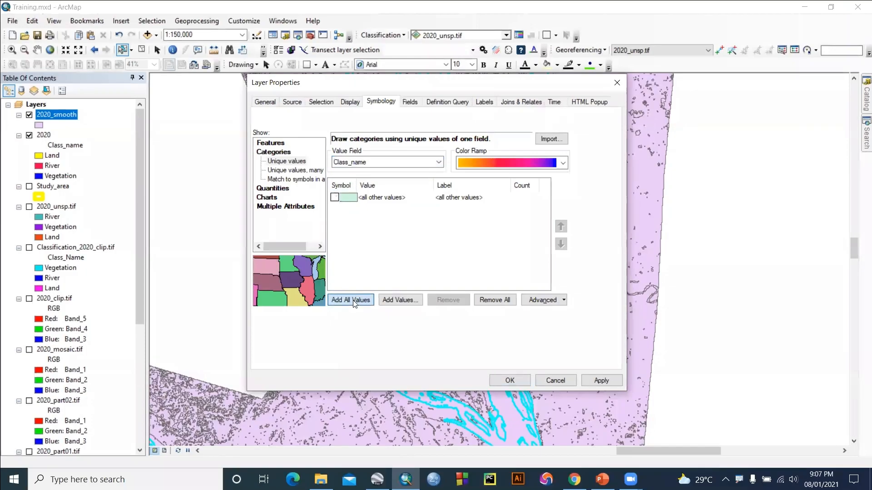
{"action": "left_click", "coordinate": [350, 301]}
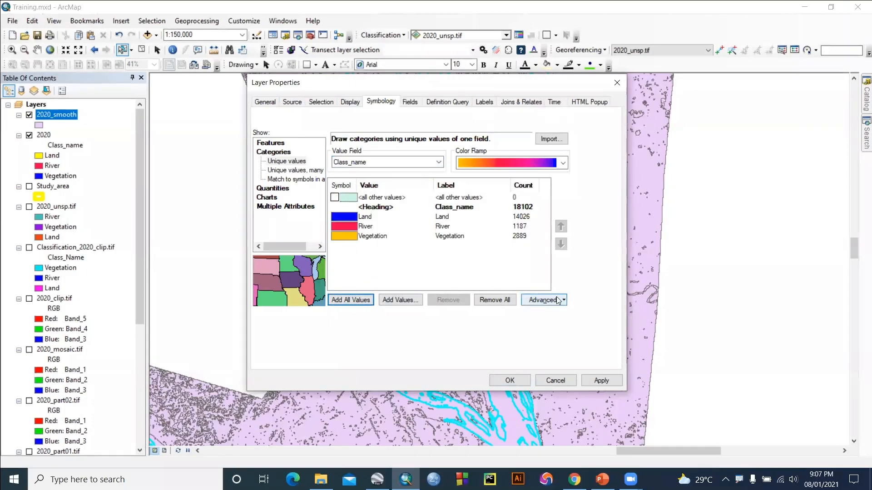
{"action": "left_click", "coordinate": [517, 382]}
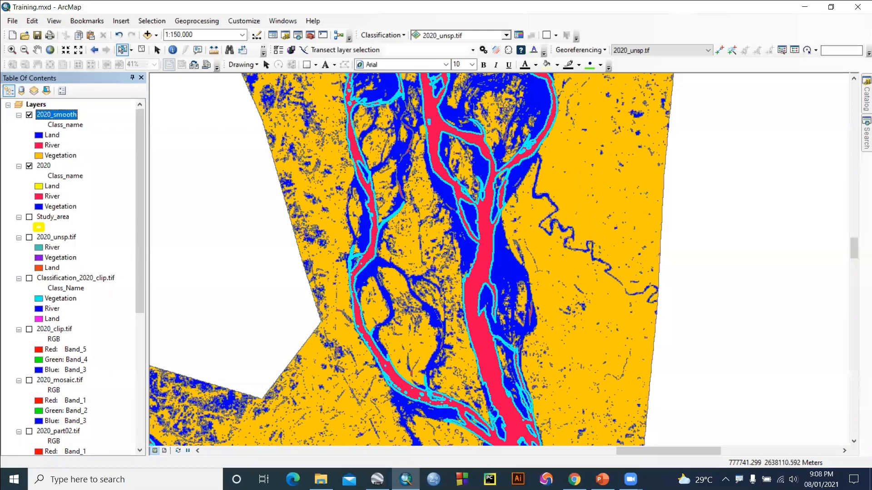
- Switch to Google Earth Pro and find the river confluence and the braided channels north of it in the satellite imagery
{"action": "left_click", "coordinate": [377, 479]}
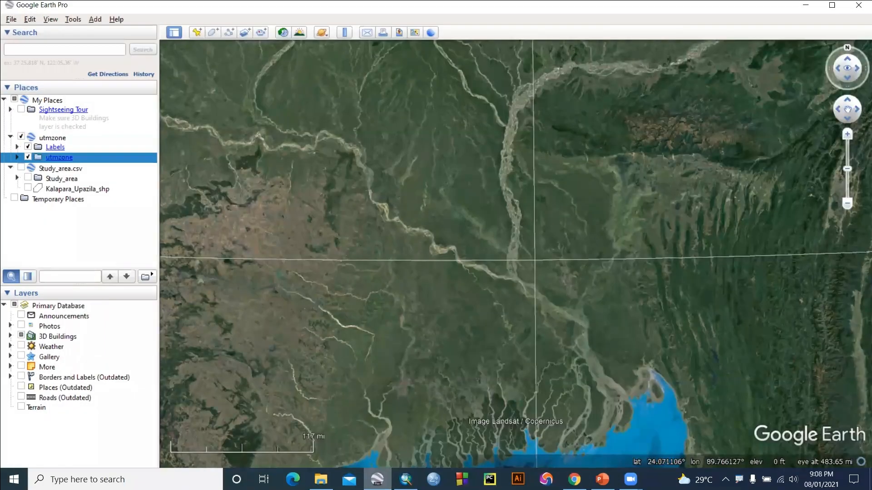
{"action": "scroll", "coordinate": [501, 279], "scroll_direction": "down", "scroll_amount": 3}
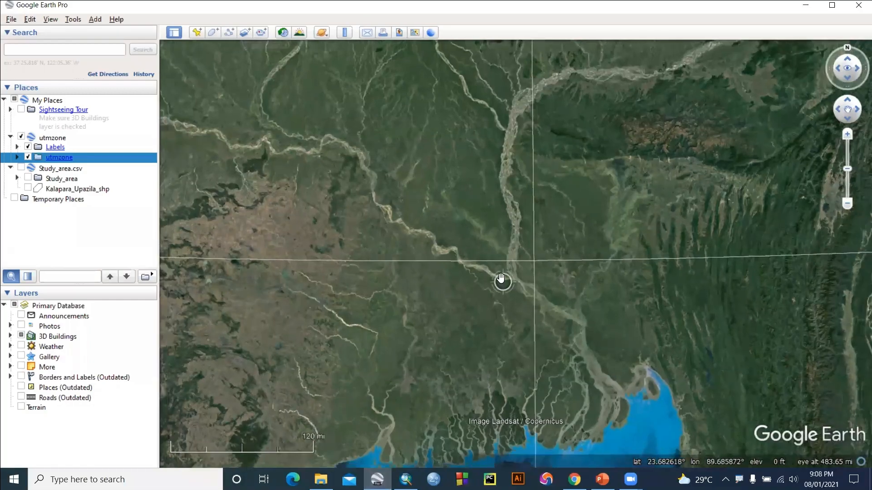
{"action": "scroll", "coordinate": [501, 279], "scroll_direction": "up", "scroll_amount": 5}
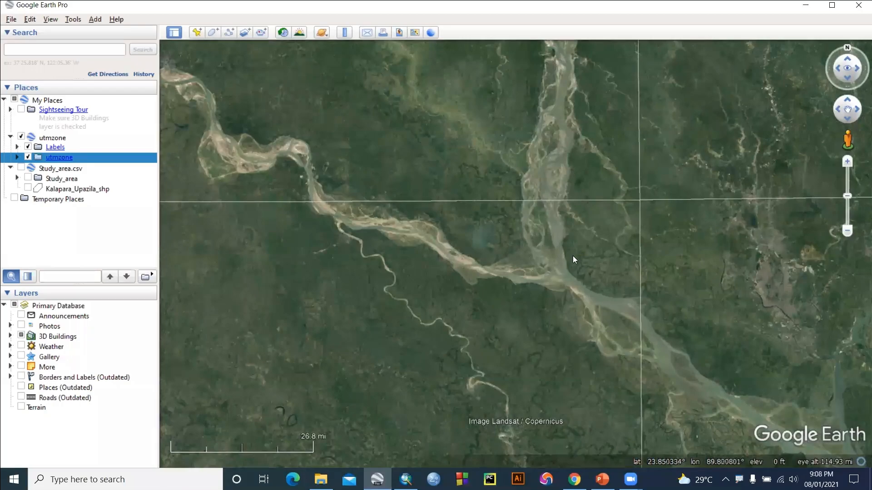
{"action": "left_click_drag", "start_coordinate": [573, 255], "coordinate": [495, 267]}
{"action": "scroll", "coordinate": [479, 267], "scroll_direction": "up", "scroll_amount": 2}
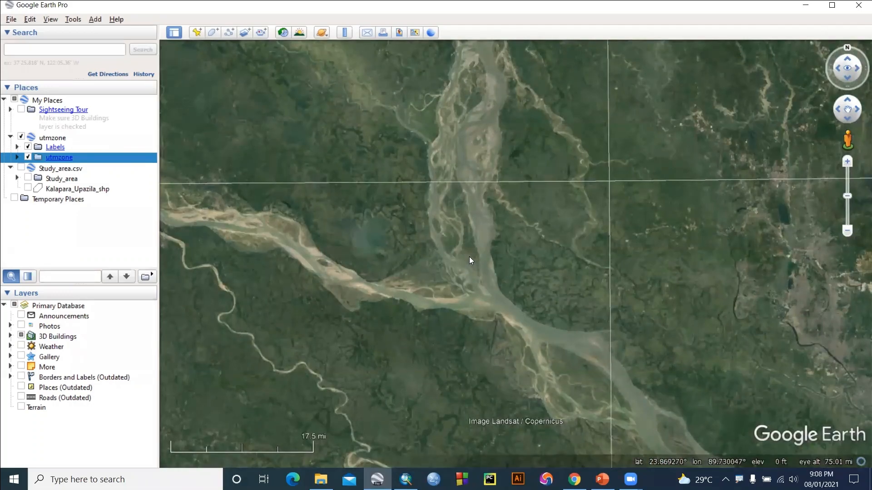
{"action": "scroll", "coordinate": [469, 257], "scroll_direction": "up", "scroll_amount": 2}
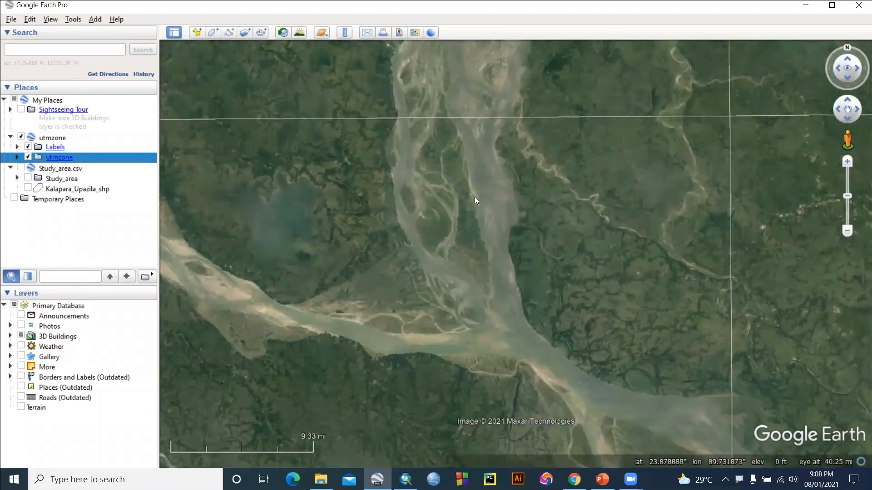
{"action": "left_click_drag", "start_coordinate": [484, 187], "coordinate": [523, 226]}
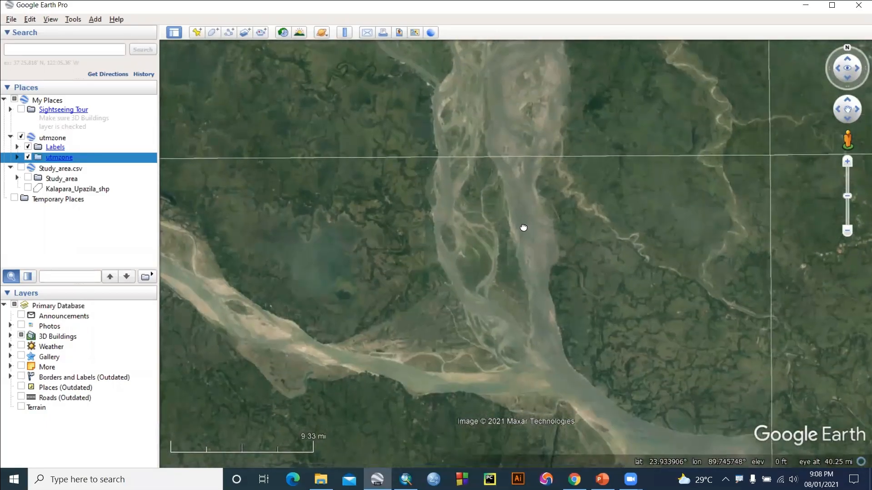
- Turn on historical imagery, set the date to 12/1984, and examine the channels and sandbars above the confluence
{"action": "left_click", "coordinate": [284, 33]}
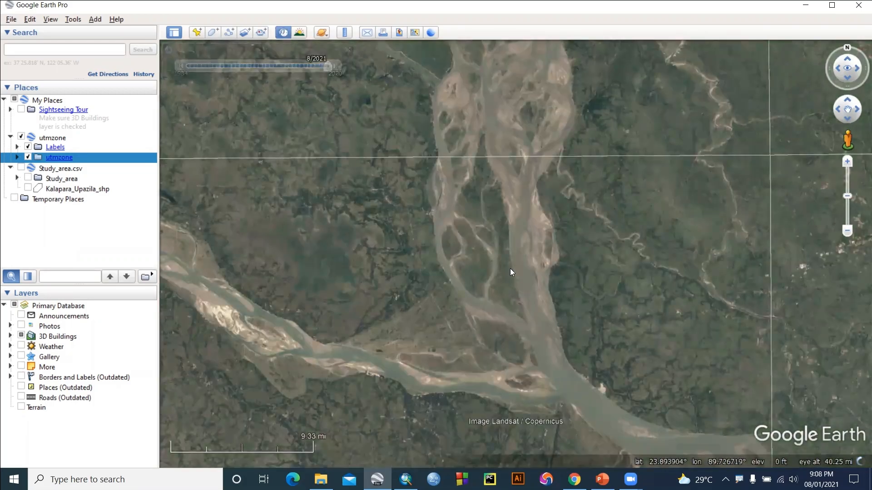
{"action": "scroll", "coordinate": [524, 250], "scroll_direction": "up", "scroll_amount": 1}
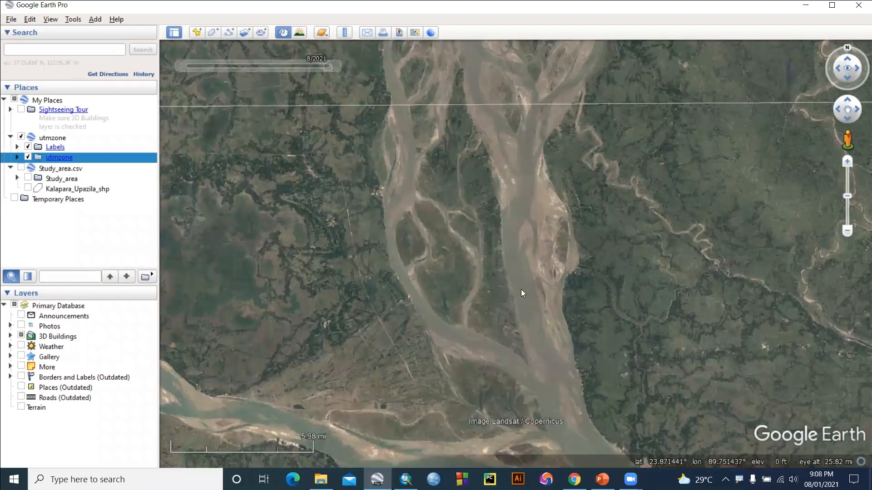
{"action": "mouse_move", "coordinate": [325, 67]}
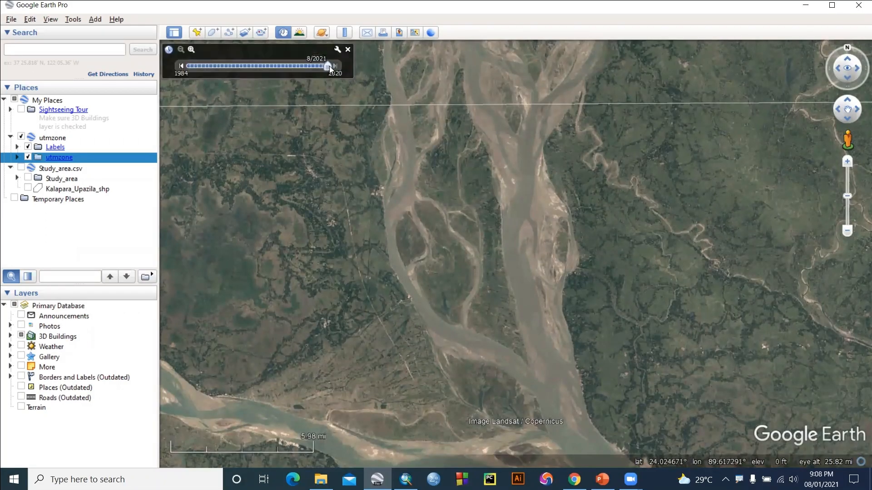
{"action": "left_click_drag", "start_coordinate": [329, 66], "coordinate": [138, 66]}
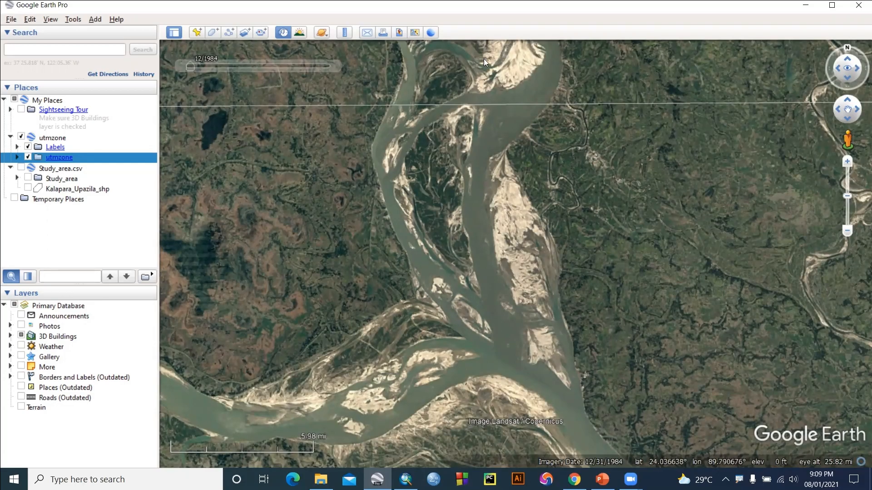
{"action": "scroll", "coordinate": [483, 195], "scroll_direction": "up", "scroll_amount": 1}
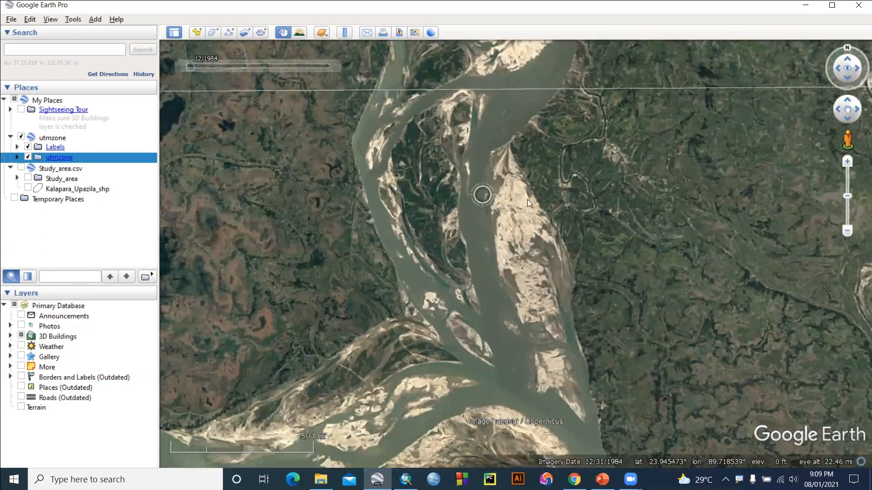
- Move the historical imagery to the most recent date, compare the braided channels, and switch back to ArcMap
{"action": "scroll", "coordinate": [508, 371], "scroll_direction": "up", "scroll_amount": 1}
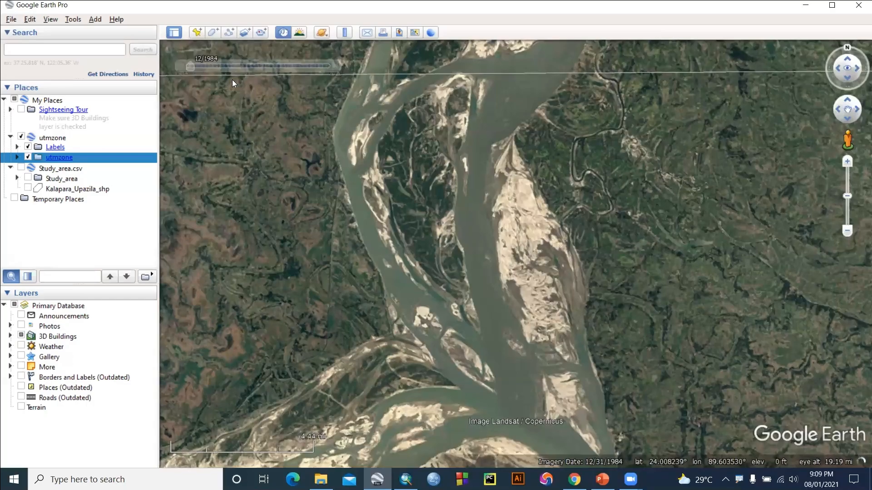
{"action": "left_click", "coordinate": [328, 66]}
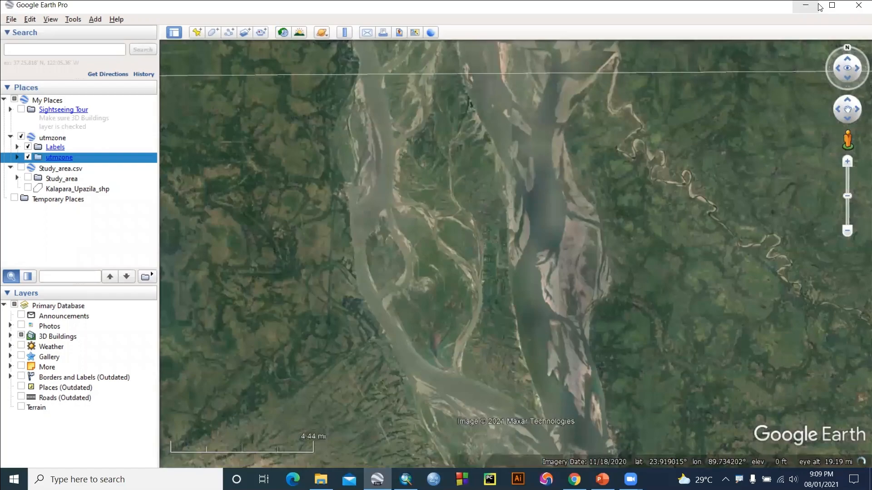
{"action": "left_click", "coordinate": [818, 4]}
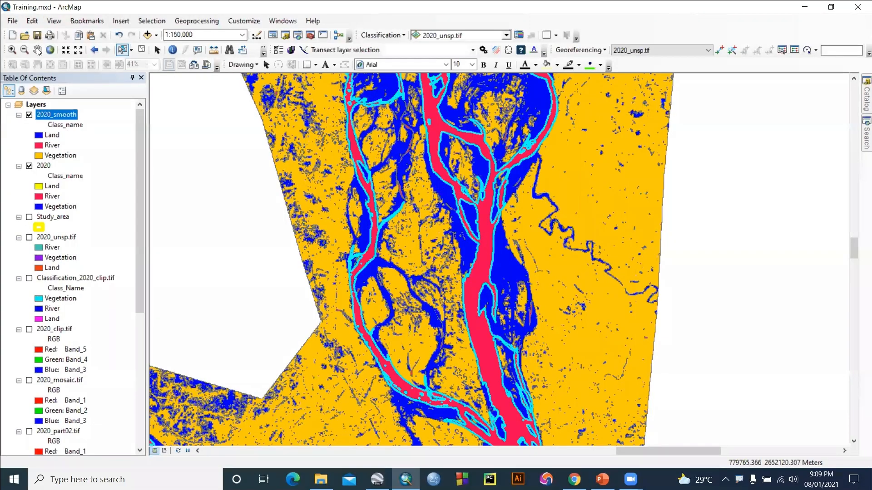
- Examine the classified river channels above the confluence and look through the list of layers
{"action": "left_click", "coordinate": [38, 50]}
{"action": "left_click_drag", "start_coordinate": [522, 252], "coordinate": [552, 208]}
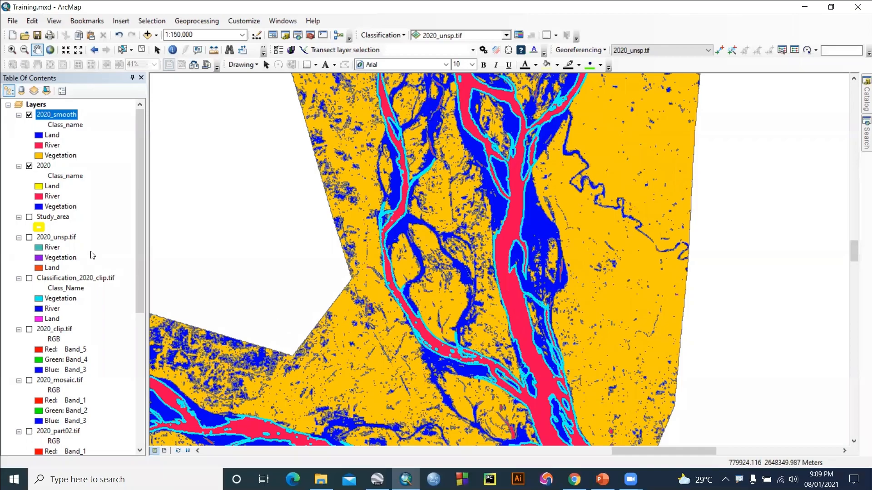
{"action": "scroll", "coordinate": [92, 255], "scroll_direction": "down", "scroll_amount": 7}
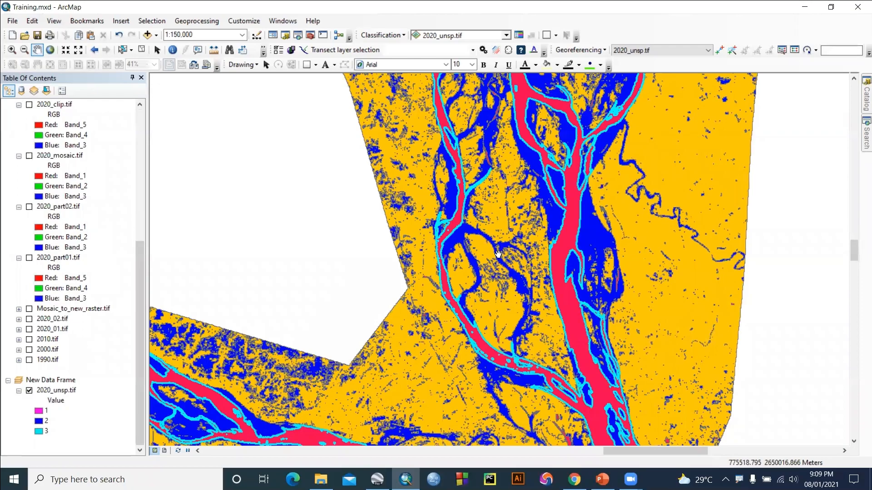
{"action": "left_click_drag", "start_coordinate": [624, 231], "coordinate": [579, 223]}
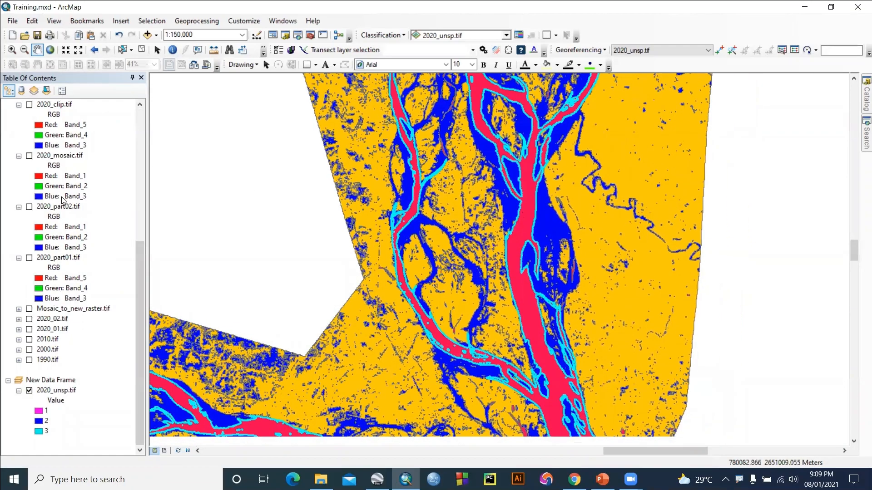
{"action": "scroll", "coordinate": [63, 200], "scroll_direction": "up", "scroll_amount": 7}
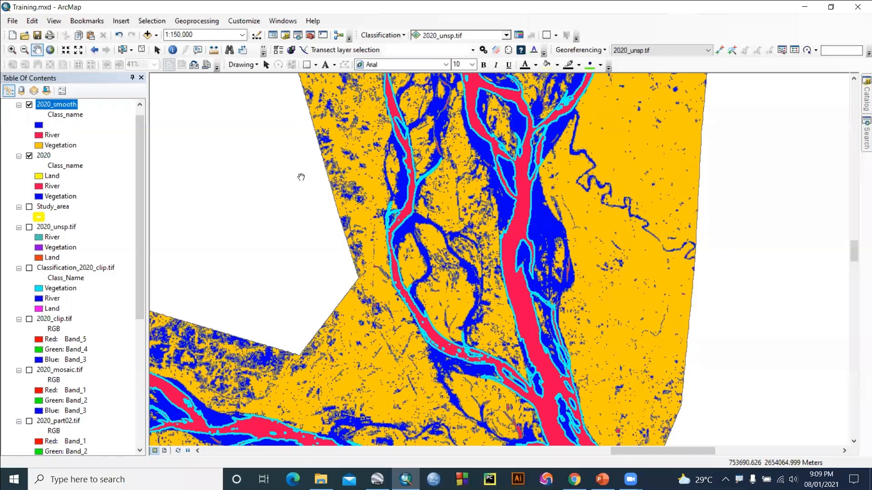
{"action": "scroll", "coordinate": [47, 167], "scroll_direction": "up", "scroll_amount": 1}
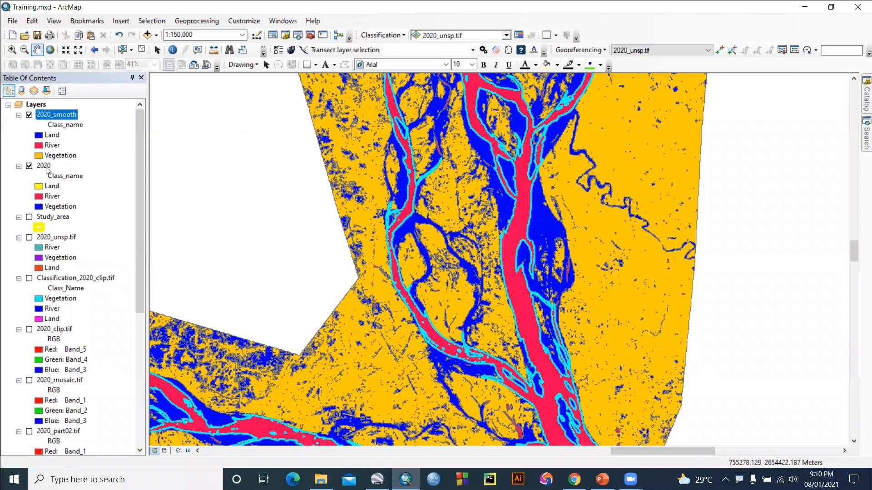
- Open the attribute table of the 2020 layer and sort its records by Class_name in ascending order
{"action": "left_click", "coordinate": [45, 168]}
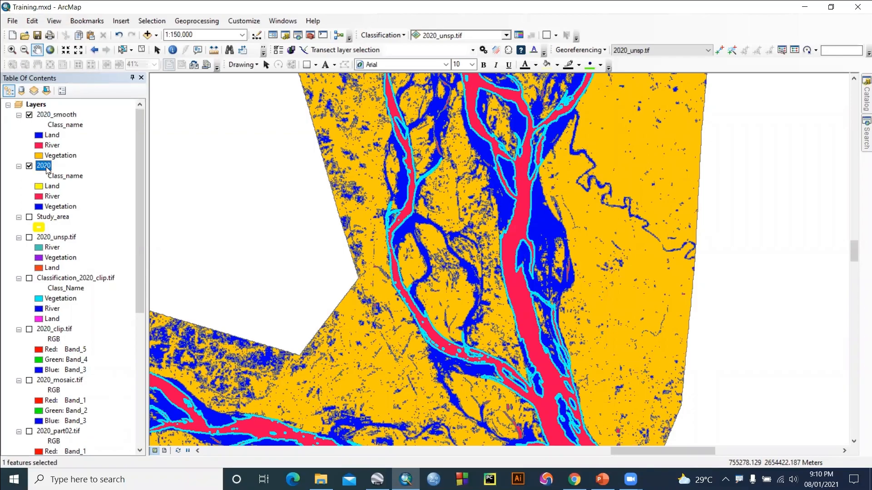
{"action": "left_click", "coordinate": [66, 116]}
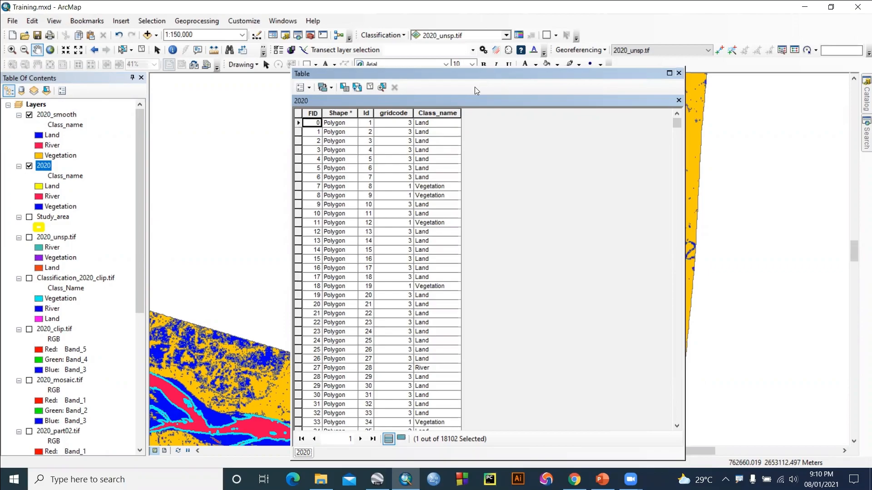
{"action": "right_click", "coordinate": [443, 115]}
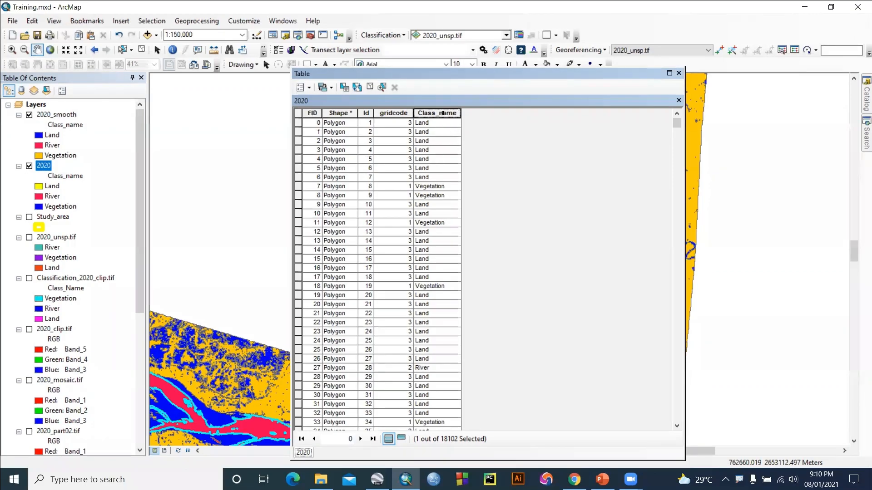
{"action": "left_click", "coordinate": [456, 122]}
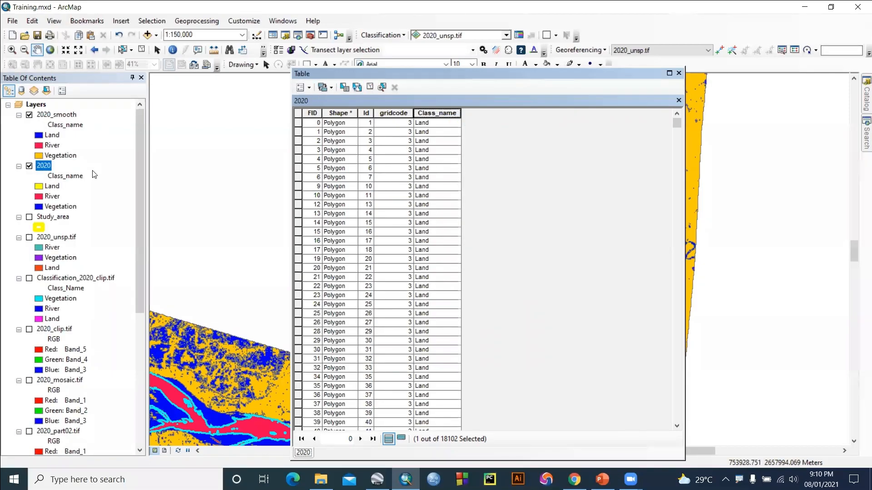
- Start an edit session on the 2020 layer, continuing past the spatial reference warning
{"action": "right_click", "coordinate": [44, 166]}
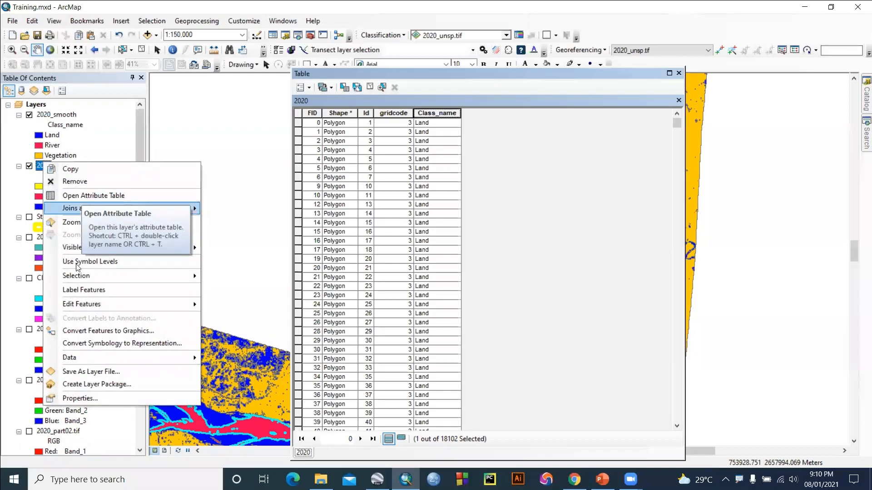
{"action": "mouse_move", "coordinate": [151, 304]}
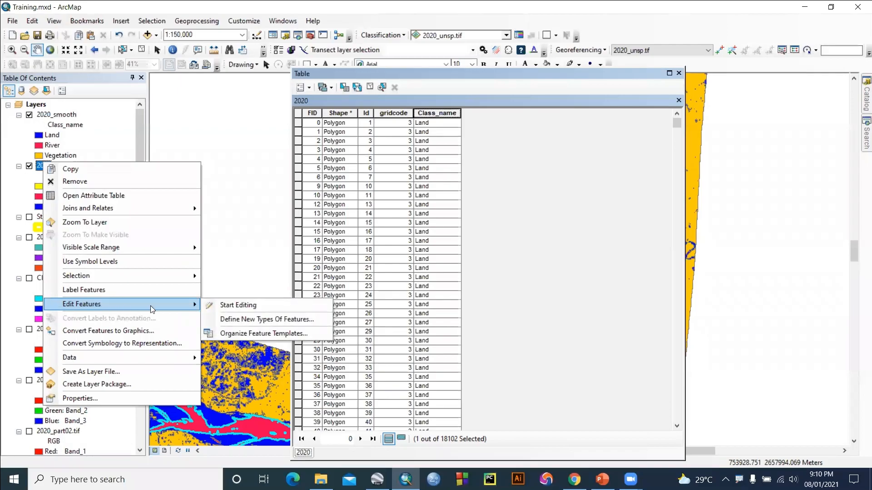
{"action": "left_click", "coordinate": [221, 304]}
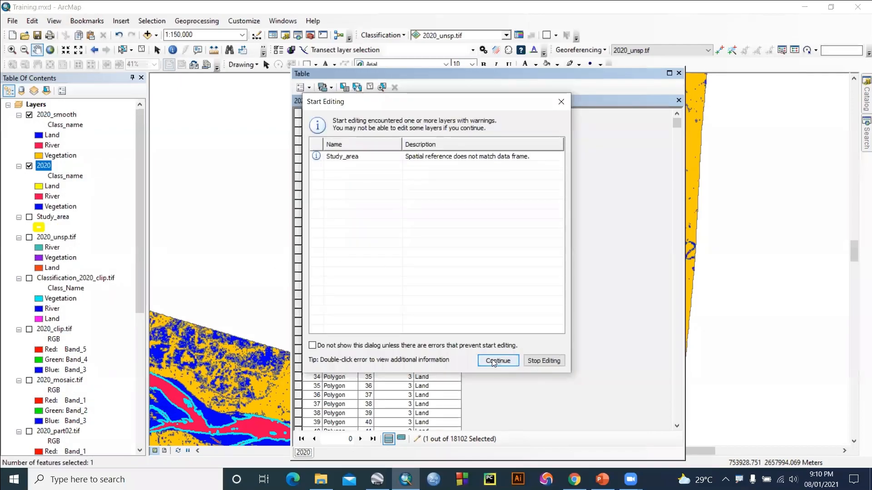
{"action": "left_click", "coordinate": [494, 361]}
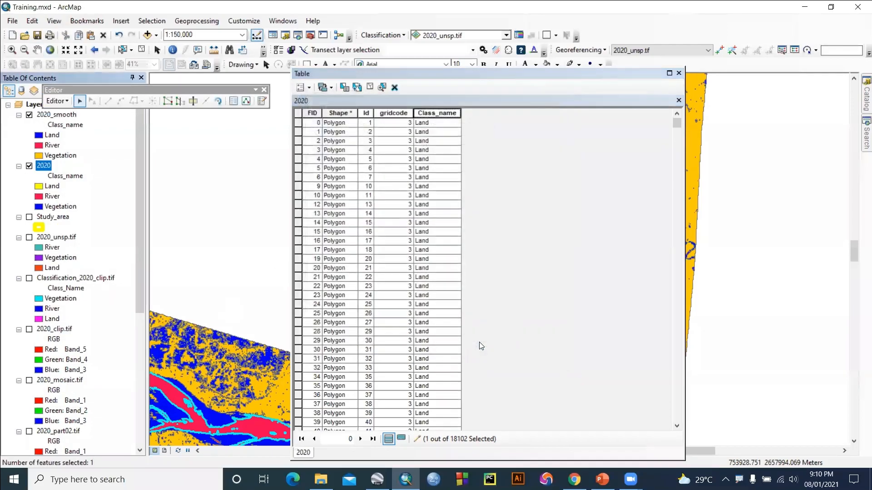
- Select the 2020 records by attributes with the expression "Class_name" = 'Land', as a new selection
{"action": "left_click", "coordinate": [345, 88]}
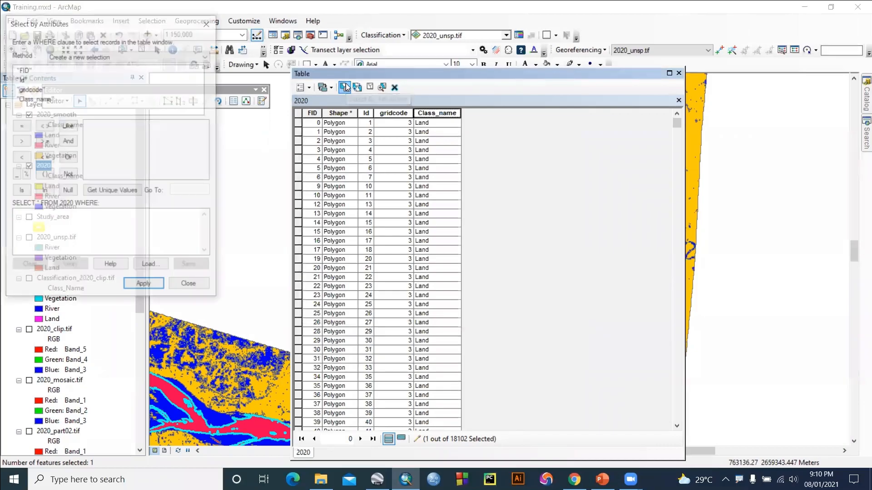
{"action": "double_click", "coordinate": [35, 99]}
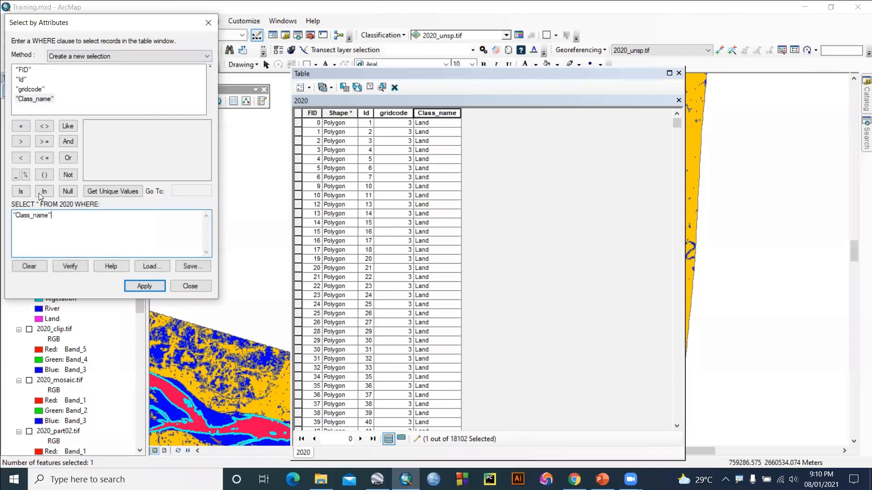
{"action": "left_click", "coordinate": [23, 129]}
{"action": "left_click", "coordinate": [21, 100]}
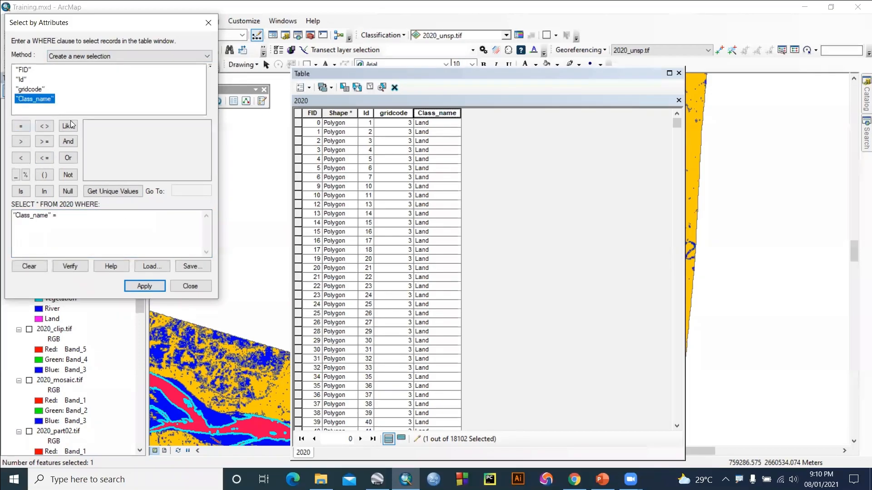
{"action": "left_click", "coordinate": [116, 191]}
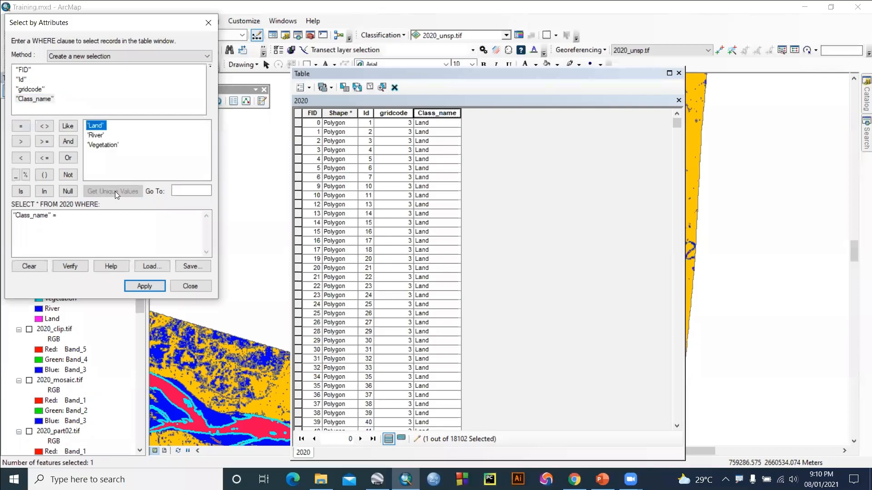
{"action": "double_click", "coordinate": [96, 126]}
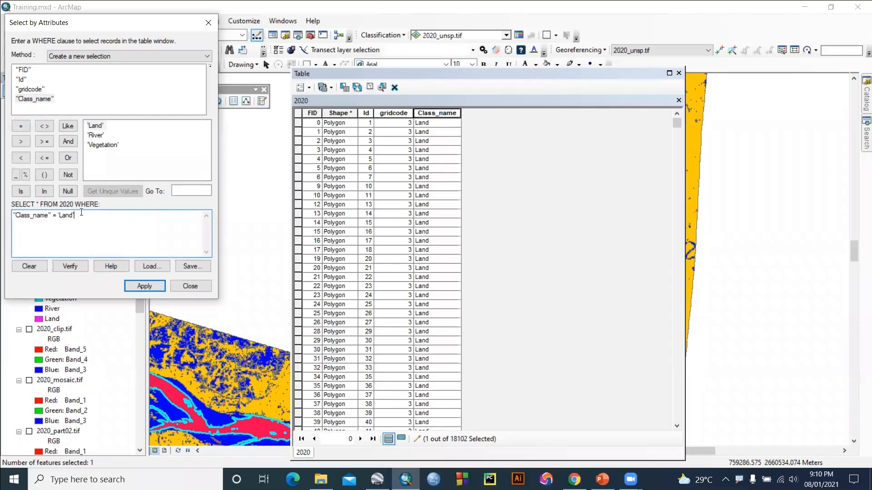
{"action": "left_click", "coordinate": [145, 286]}
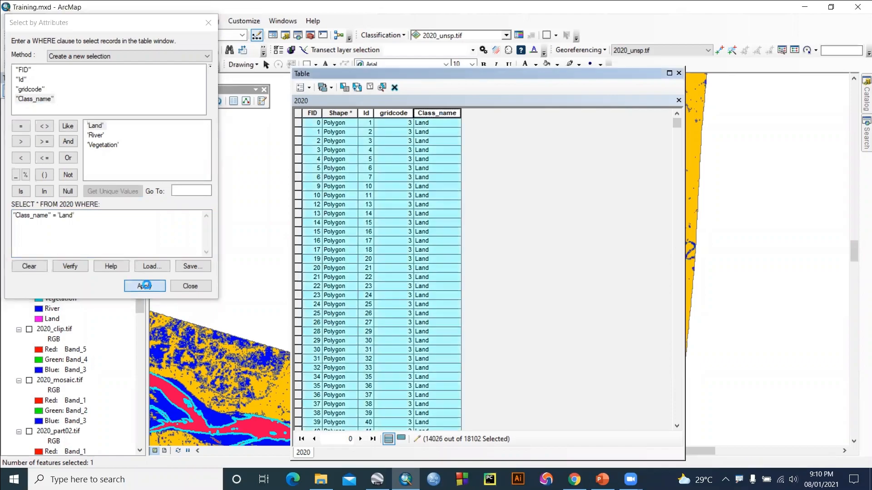
- Check the selected Land records in the table and merge them all into the first Land (2020) feature
{"action": "scroll", "coordinate": [390, 182], "scroll_direction": "down", "scroll_amount": 15}
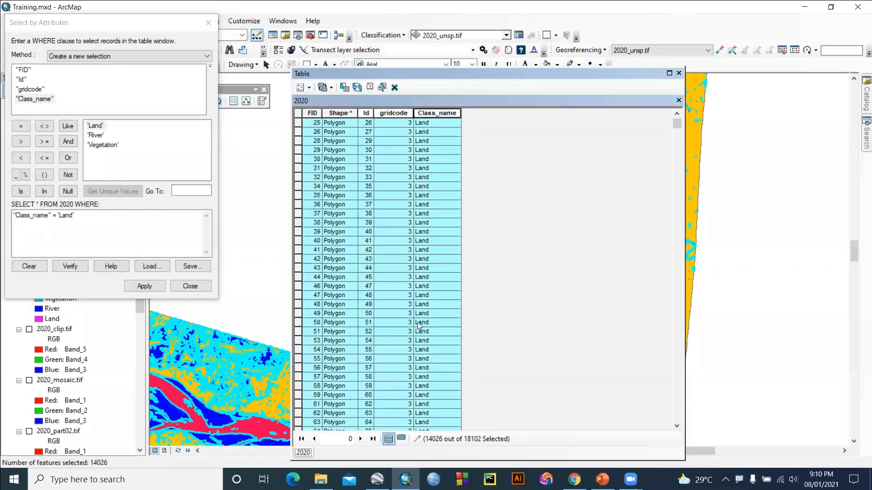
{"action": "left_click_drag", "start_coordinate": [680, 128], "coordinate": [686, 389]}
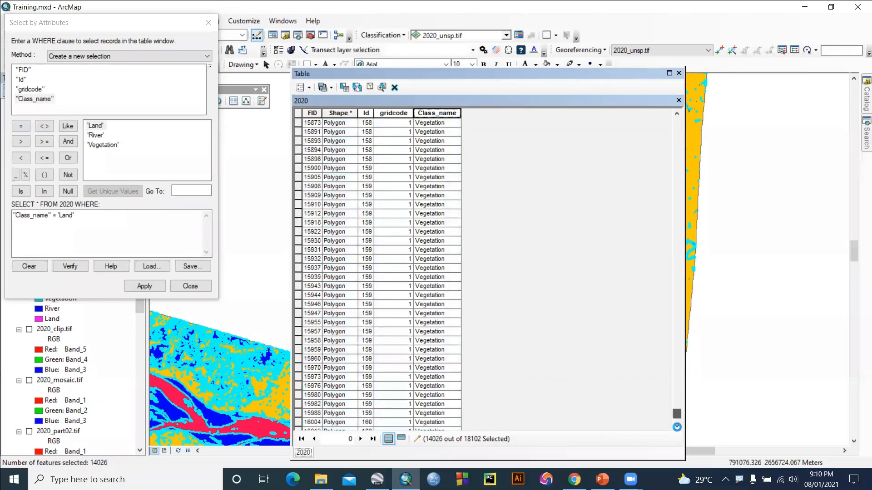
{"action": "left_click_drag", "start_coordinate": [661, 356], "coordinate": [661, 106]}
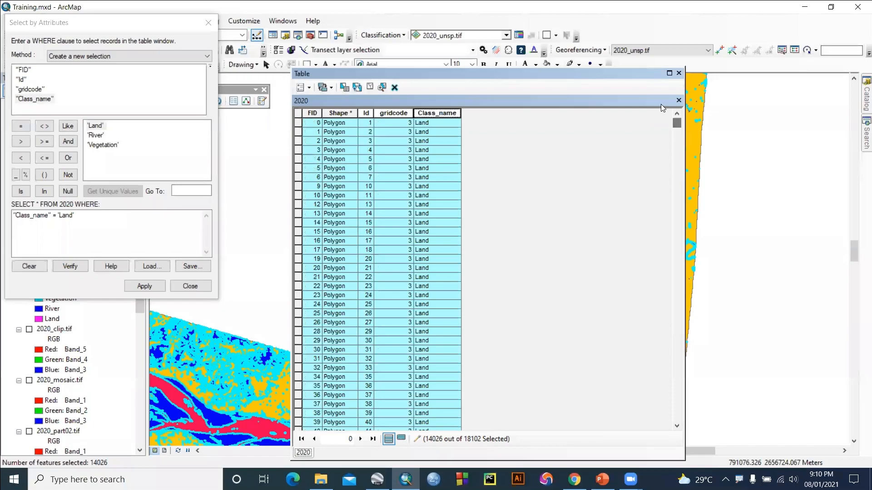
{"action": "left_click", "coordinate": [235, 88]}
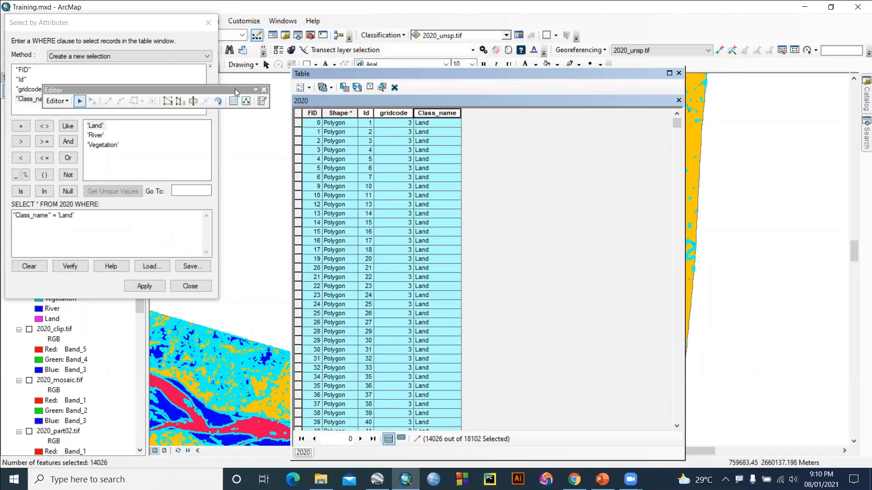
{"action": "left_click", "coordinate": [57, 102]}
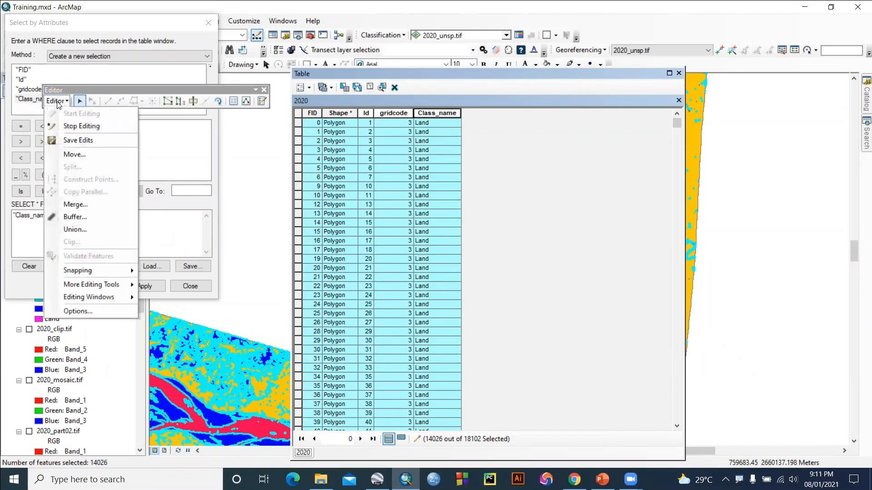
{"action": "left_click", "coordinate": [74, 206]}
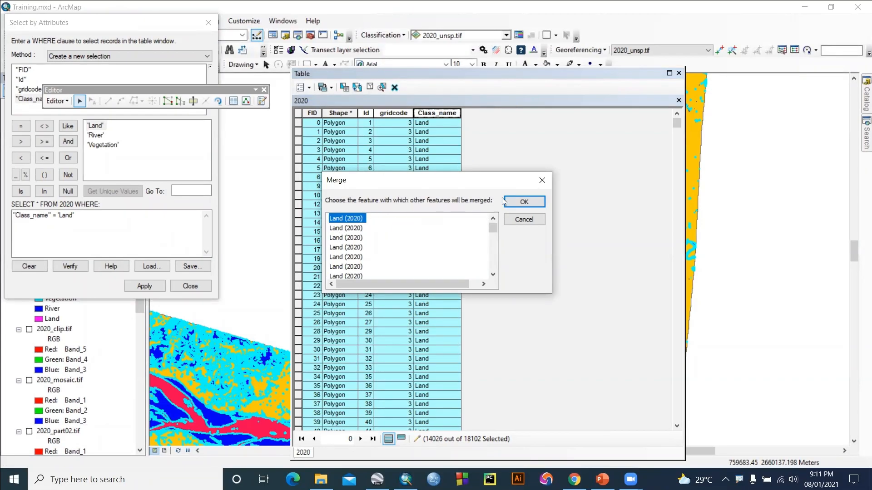
{"action": "left_click", "coordinate": [517, 202]}
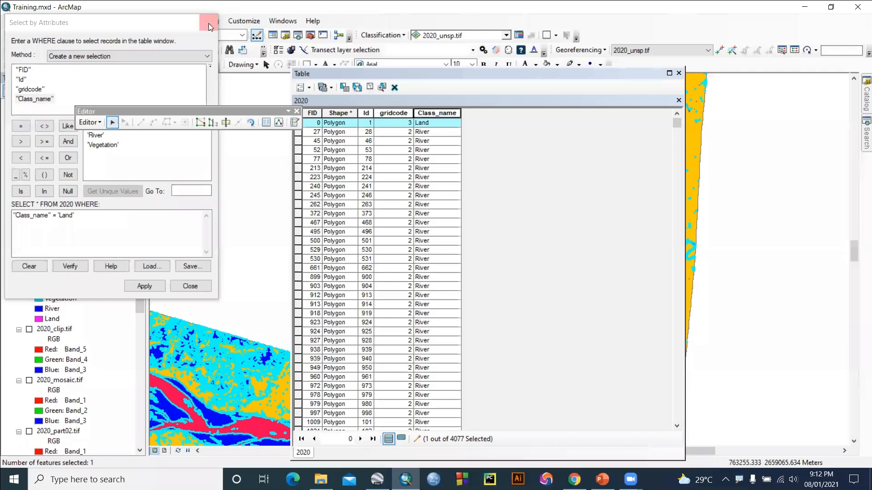
- Save the map document, moving the Select by Attributes dialog out of the way and back again
{"action": "left_click", "coordinate": [183, 28]}
{"action": "left_click_drag", "start_coordinate": [184, 33], "coordinate": [470, 211]}
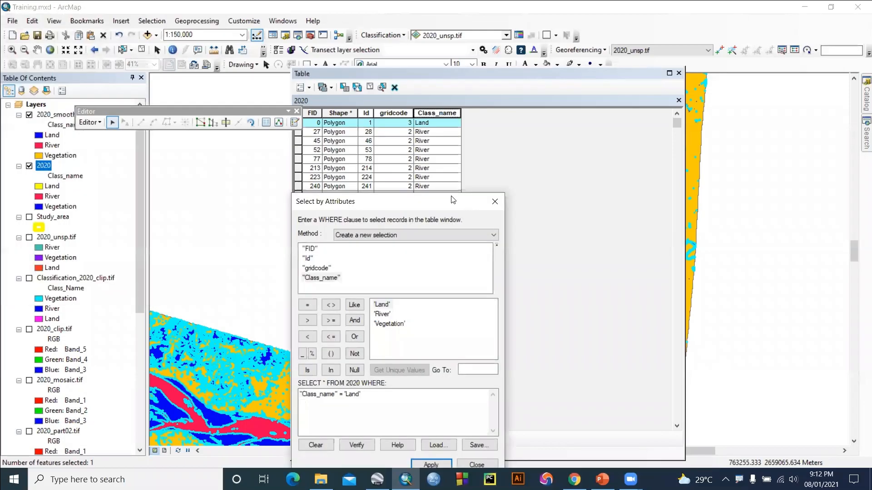
{"action": "left_click", "coordinate": [12, 21]}
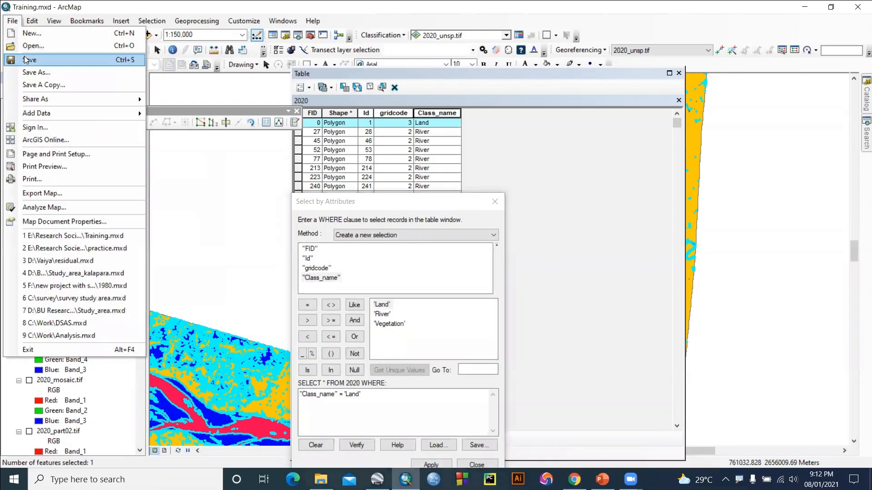
{"action": "left_click", "coordinate": [19, 48]}
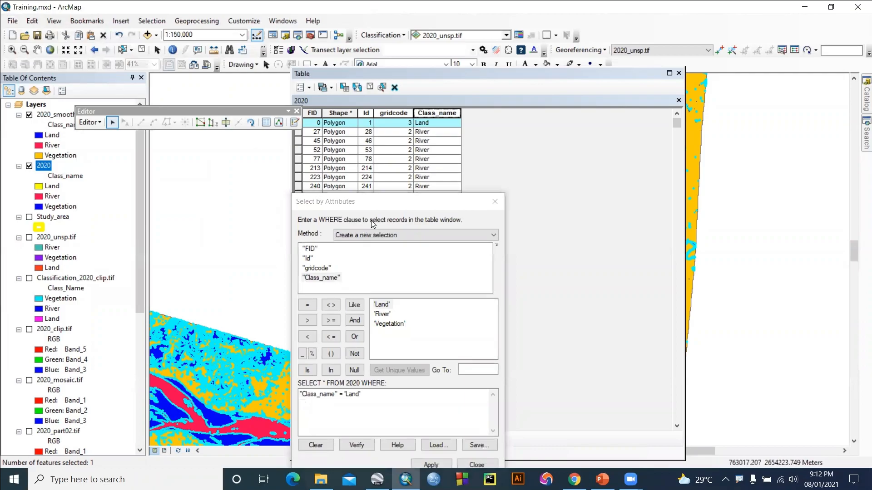
{"action": "left_click", "coordinate": [370, 209]}
{"action": "left_click_drag", "start_coordinate": [371, 208], "coordinate": [90, 33]}
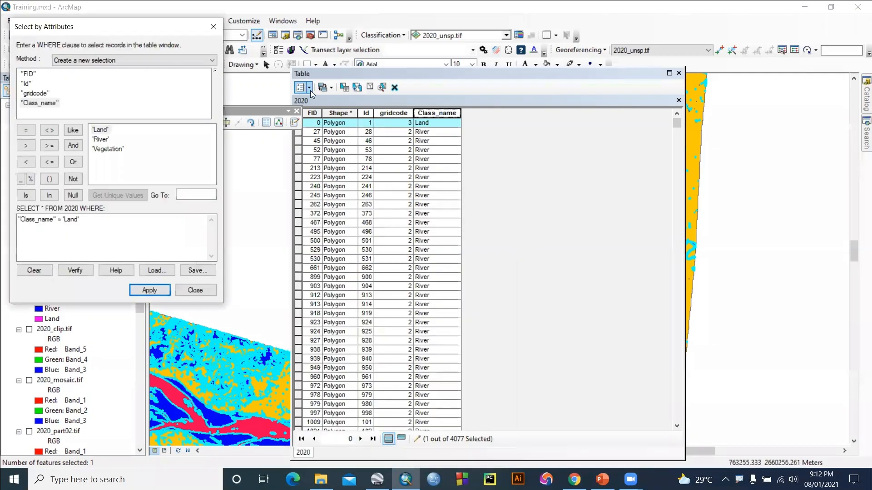
- Change the selection expression to "Class_name" = 'Vegetation' and apply it to the 2020 table as a new selection
{"action": "left_click_drag", "start_coordinate": [79, 220], "coordinate": [62, 219]}
{"action": "left_click", "coordinate": [92, 222]}
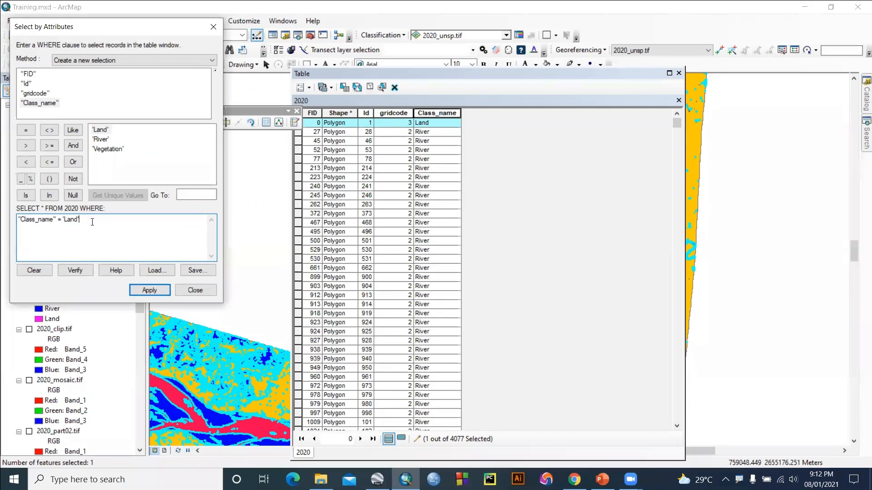
{"action": "key", "text": "BackSpace"}
{"action": "key", "text": "BackSpace"}
{"action": "key", "text": "BackSpace"}
{"action": "key", "text": "BackSpace"}
{"action": "key", "text": "BackSpace"}
{"action": "key", "text": "BackSpace"}
{"action": "double_click", "coordinate": [106, 150]}
{"action": "left_click", "coordinate": [148, 291]}
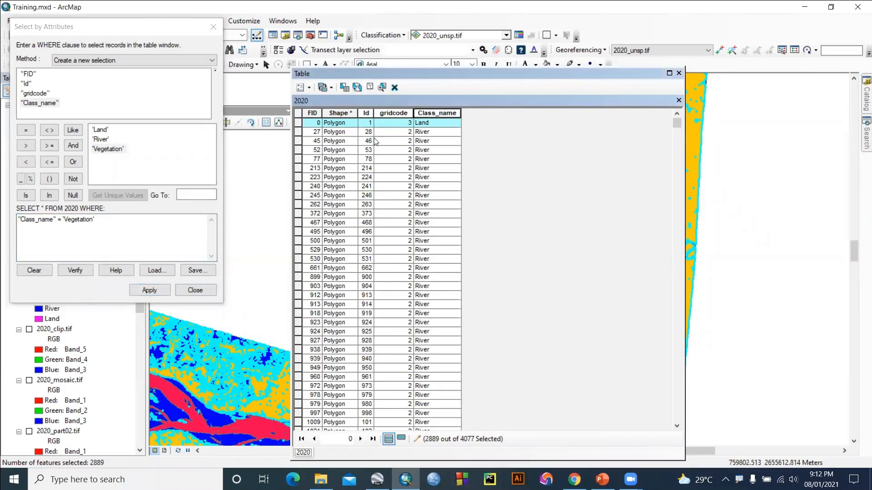
- Clear the selected features and reapply the expression "Class_name" = 'Vegetation' to the 2020 table as a new selection
{"action": "left_click_drag", "start_coordinate": [485, 77], "coordinate": [532, 41]}
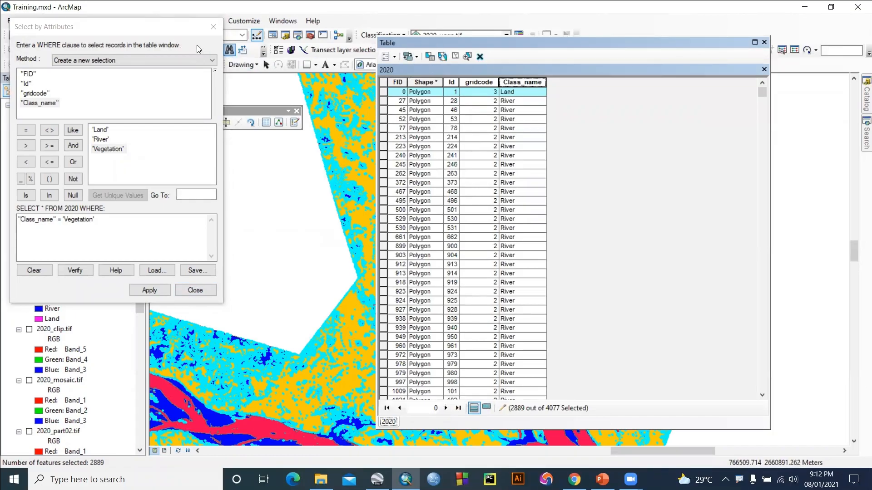
{"action": "left_click_drag", "start_coordinate": [170, 34], "coordinate": [194, 162]}
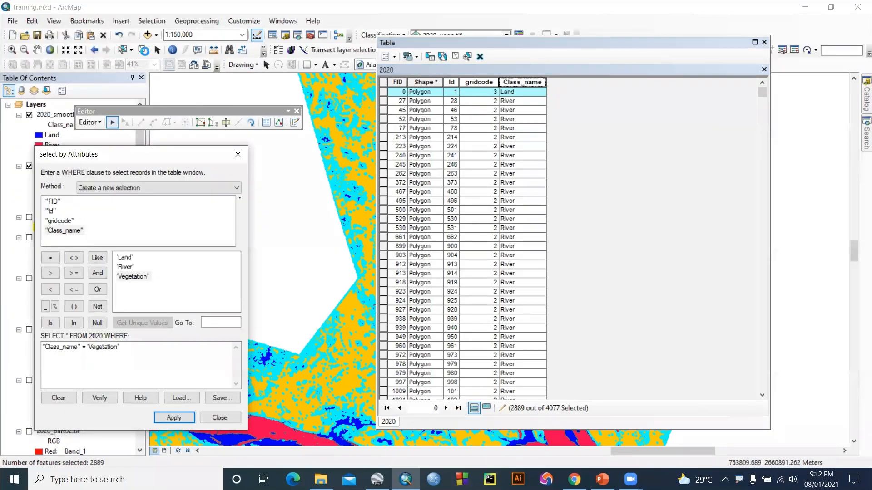
{"action": "left_click", "coordinate": [141, 49]}
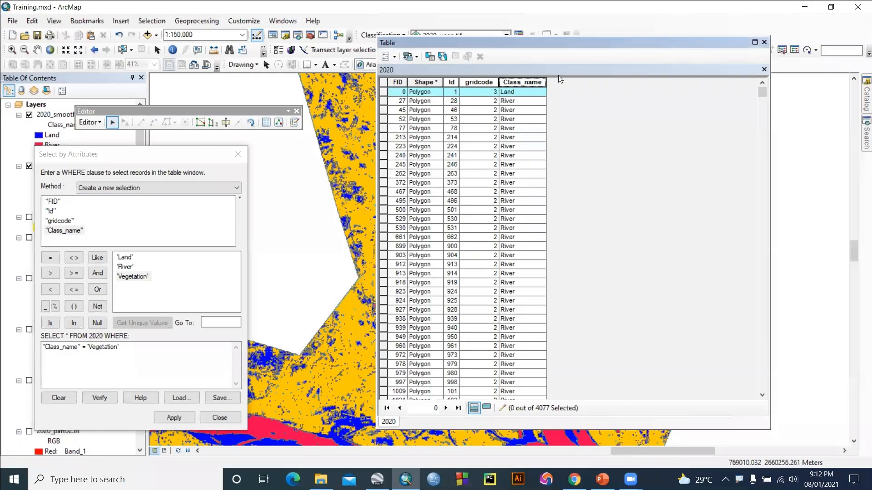
{"action": "left_click", "coordinate": [588, 119]}
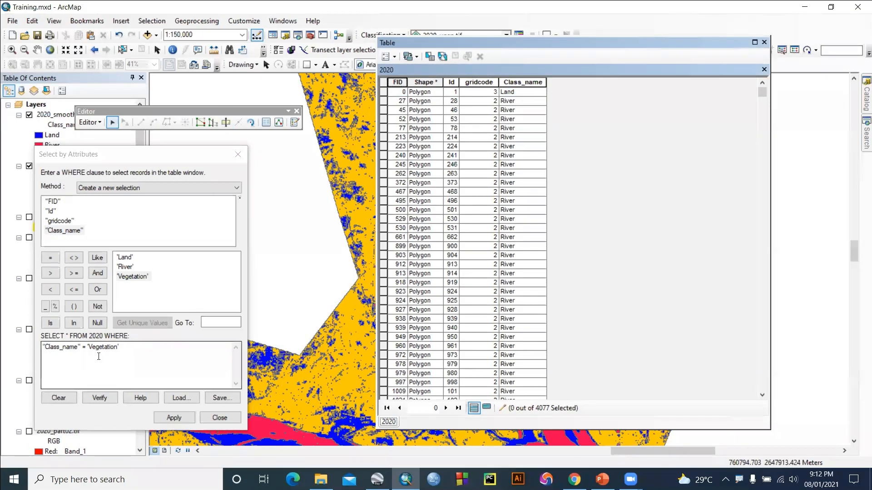
{"action": "left_click", "coordinate": [173, 416]}
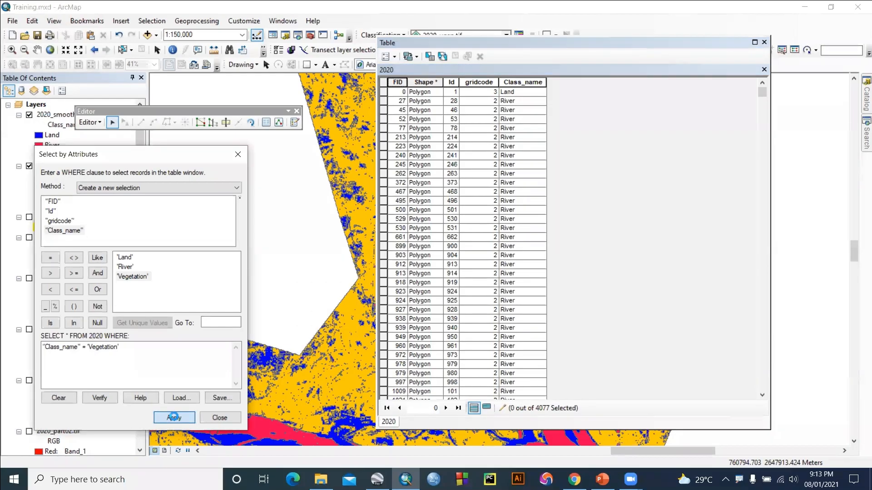
- Check the selected Vegetation records in the 2020 table and merge them all into the first Vegetation (2020) feature
{"action": "scroll", "coordinate": [515, 160], "scroll_direction": "down", "scroll_amount": 12}
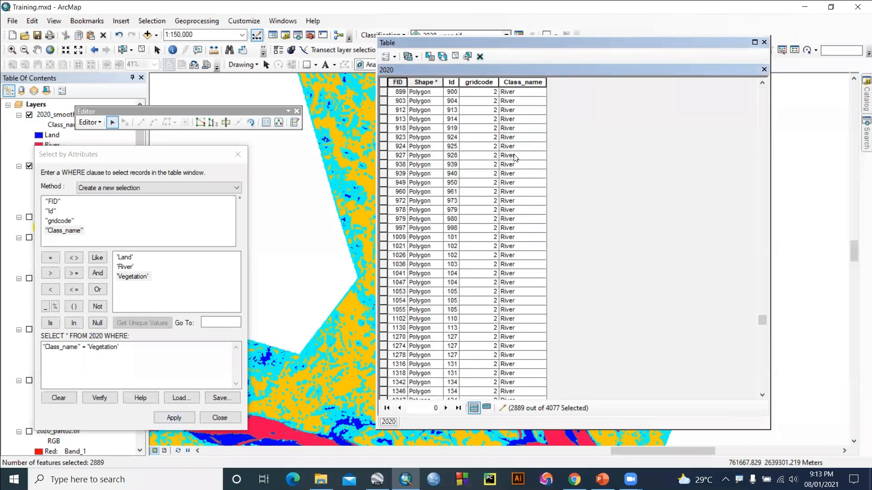
{"action": "scroll", "coordinate": [514, 160], "scroll_direction": "down", "scroll_amount": 3}
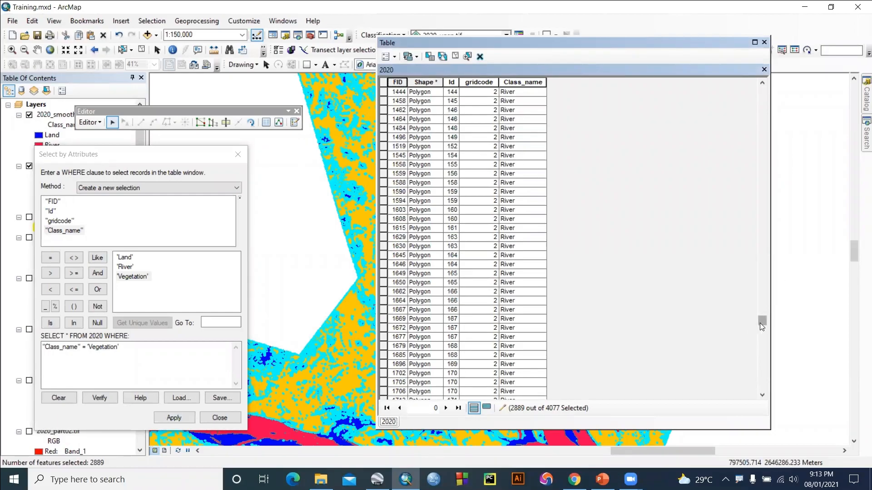
{"action": "left_click_drag", "start_coordinate": [759, 322], "coordinate": [757, 386]}
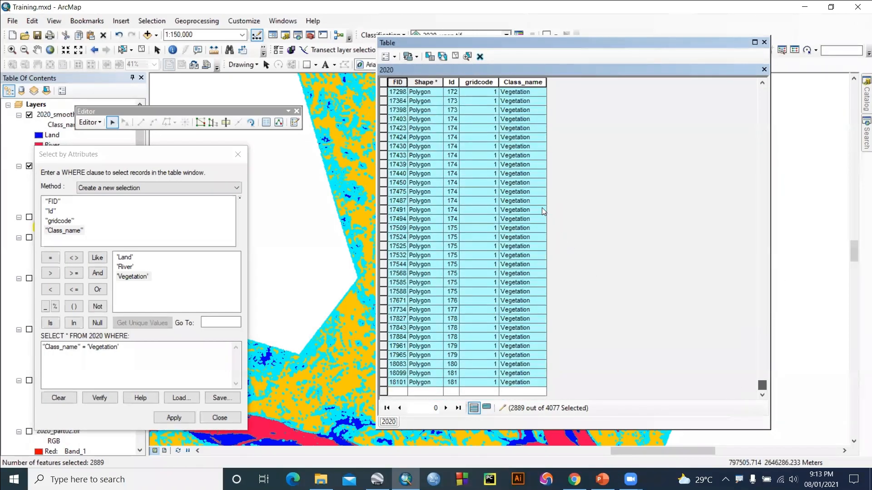
{"action": "right_click", "coordinate": [531, 83]}
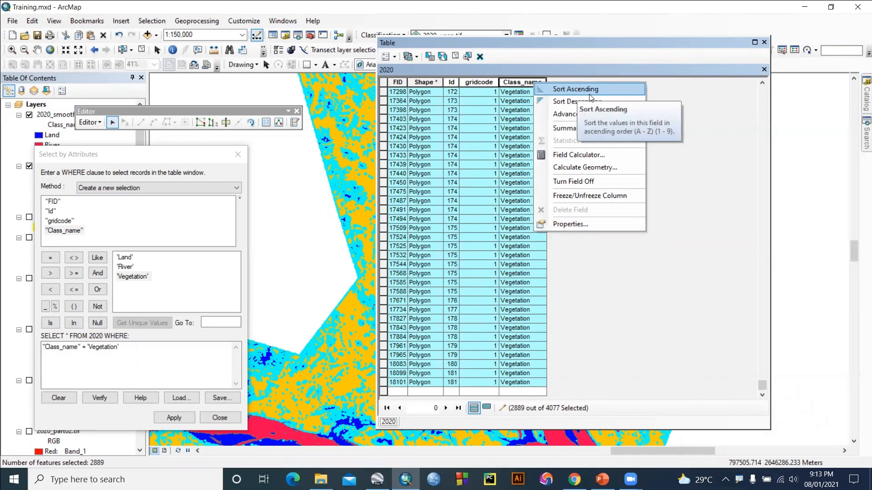
{"action": "left_click", "coordinate": [626, 267]}
{"action": "scroll", "coordinate": [582, 244], "scroll_direction": "up", "scroll_amount": 20}
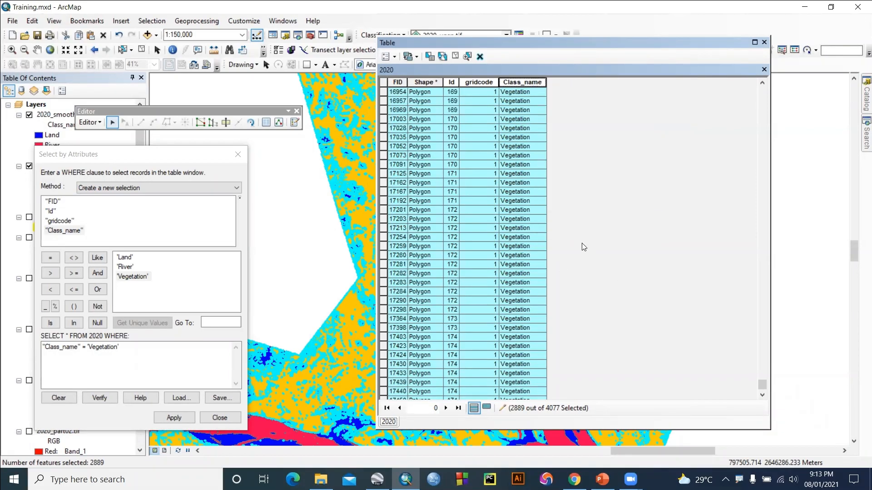
{"action": "scroll", "coordinate": [755, 335], "scroll_direction": "up", "scroll_amount": 1}
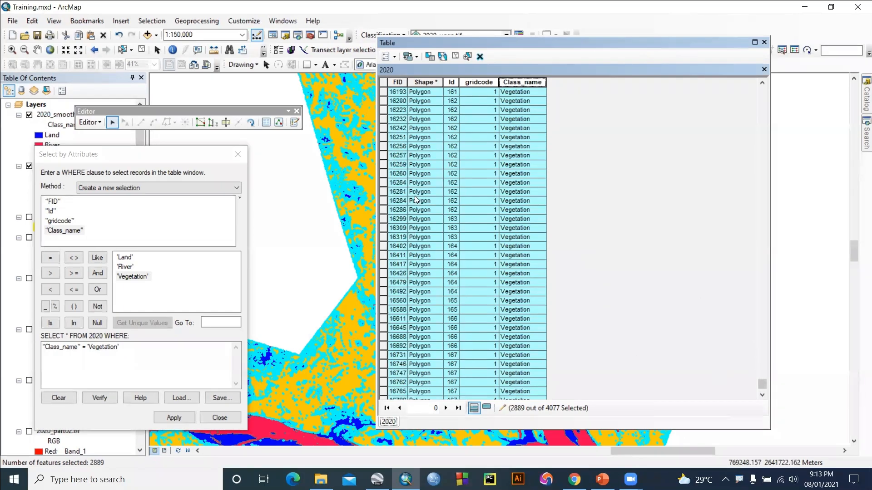
{"action": "left_click", "coordinate": [88, 123]}
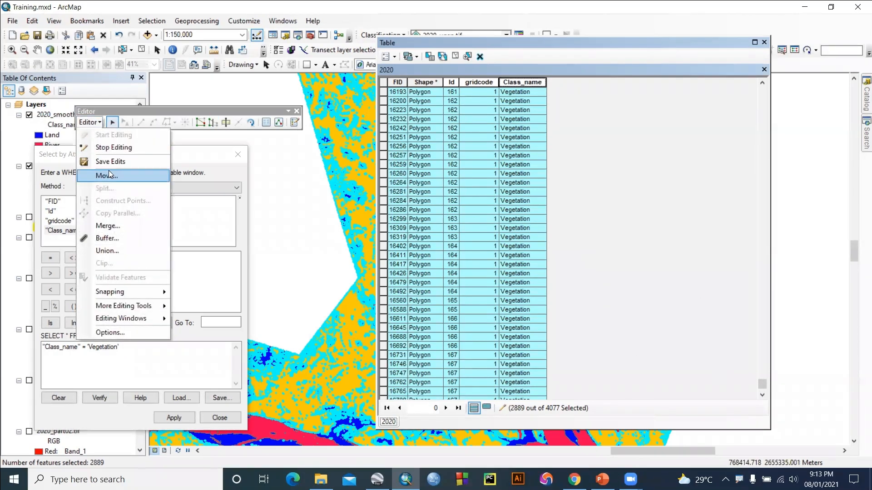
{"action": "left_click", "coordinate": [105, 227]}
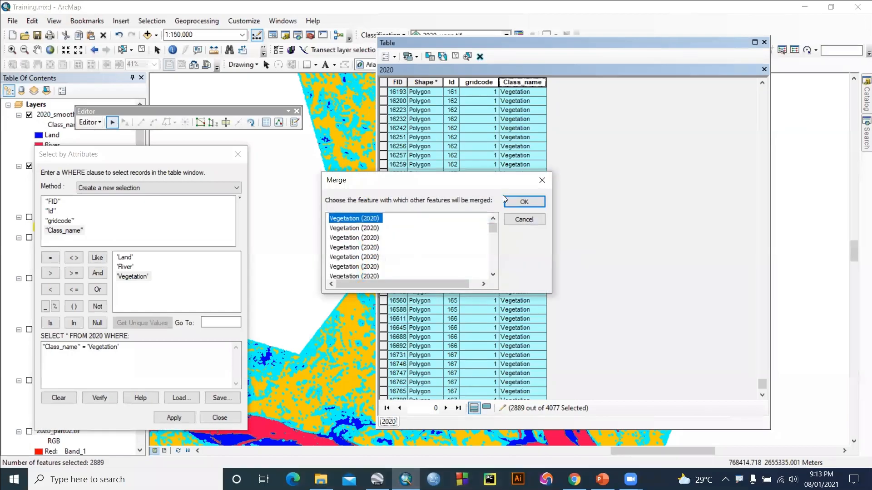
{"action": "left_click", "coordinate": [522, 201]}
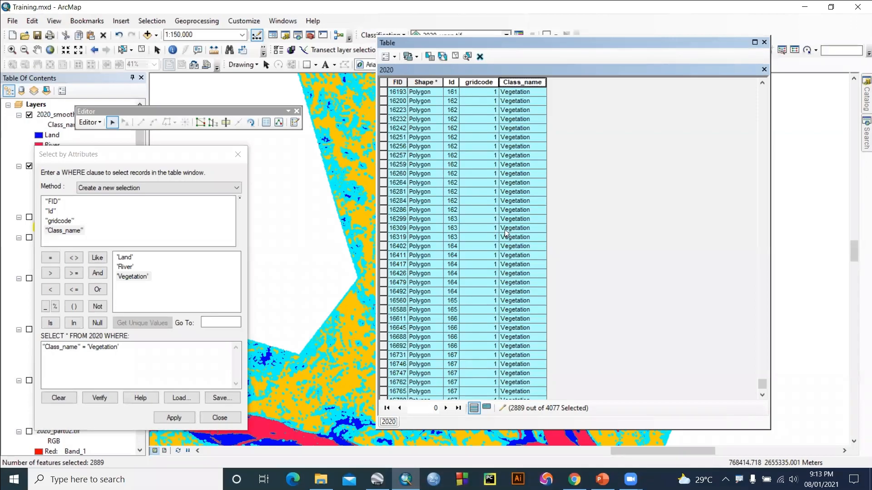
{"action": "scroll", "coordinate": [505, 209], "scroll_direction": "down", "scroll_amount": 10}
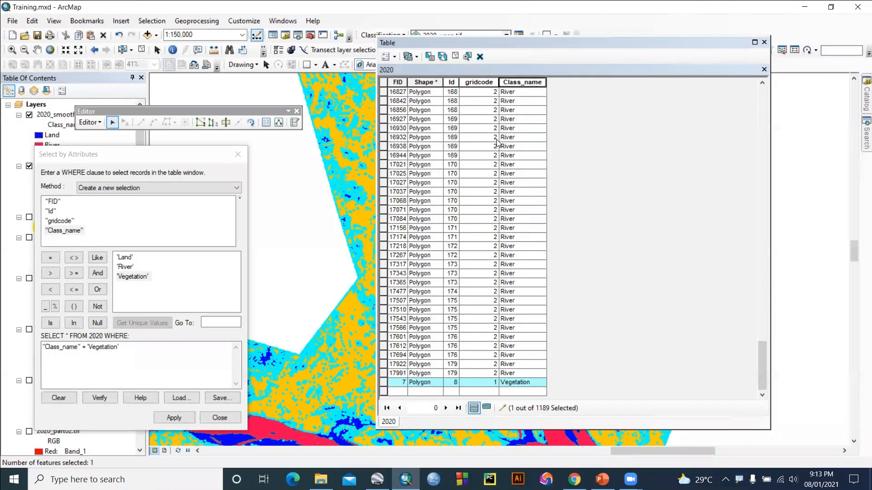
{"action": "scroll", "coordinate": [500, 152], "scroll_direction": "up", "scroll_amount": 2}
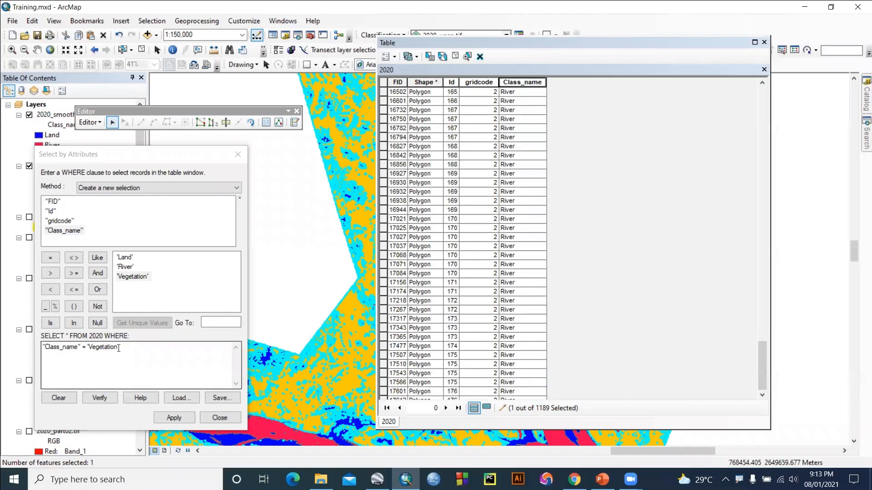
- Select the 2020 records with "Class_name" = 'River', merge them into a single River feature, and close the attribute selection dialog
{"action": "left_click_drag", "start_coordinate": [119, 348], "coordinate": [88, 347]}
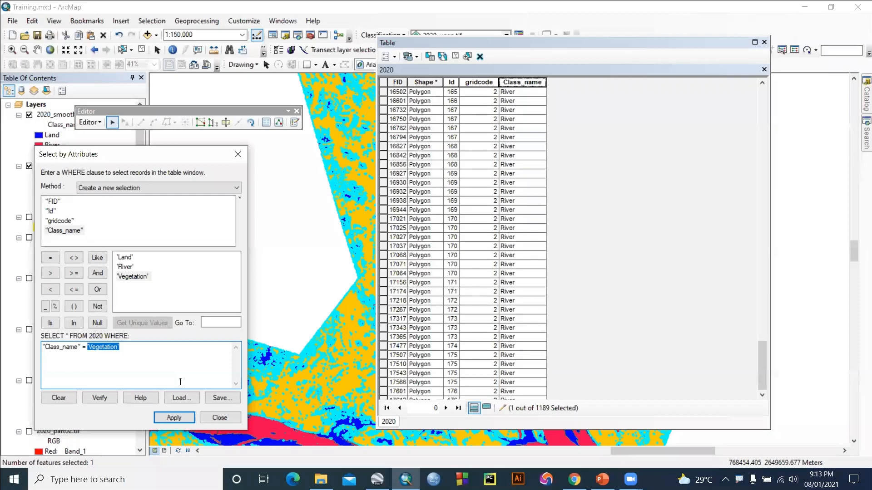
{"action": "double_click", "coordinate": [127, 267]}
{"action": "left_click", "coordinate": [168, 418]}
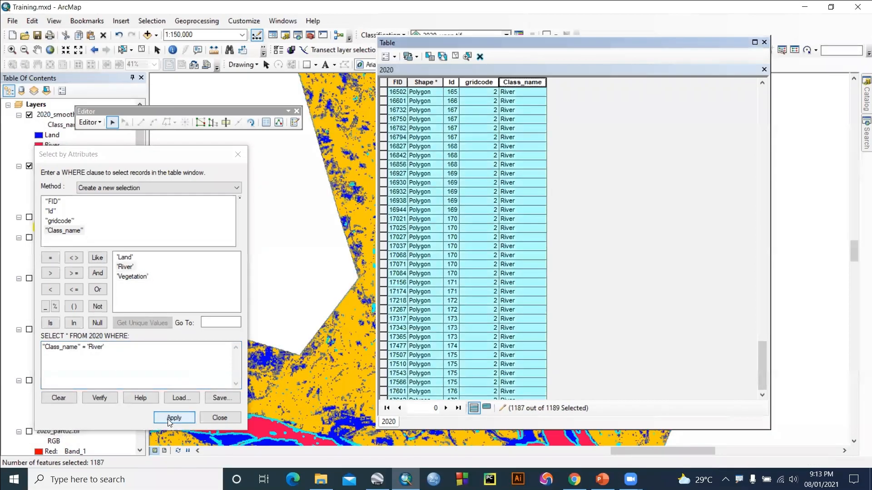
{"action": "left_click", "coordinate": [90, 122]}
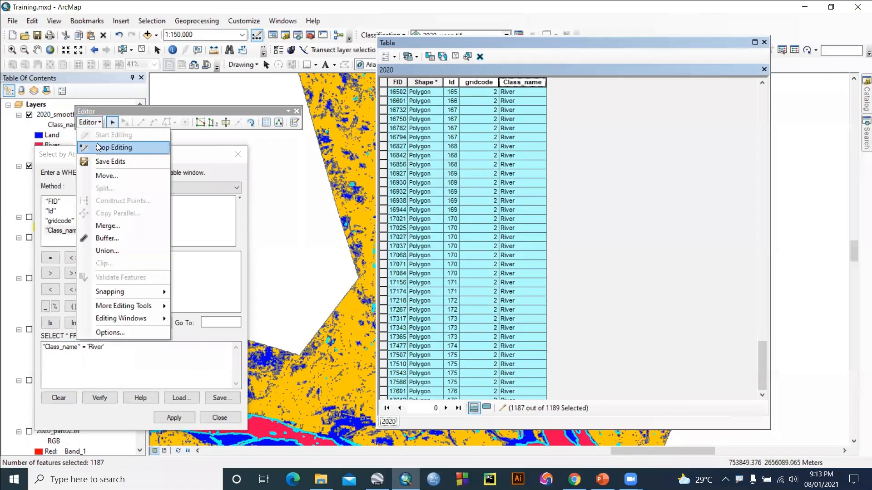
{"action": "left_click", "coordinate": [108, 226]}
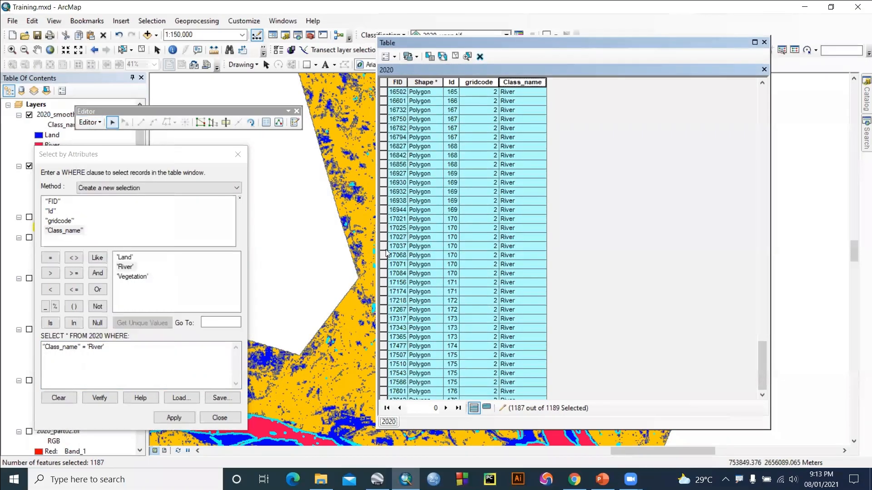
{"action": "left_click", "coordinate": [520, 204]}
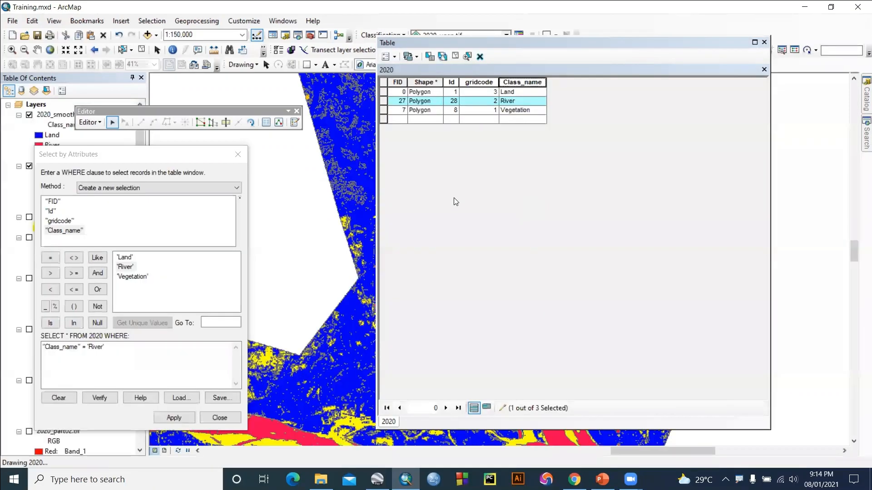
{"action": "left_click", "coordinate": [239, 154]}
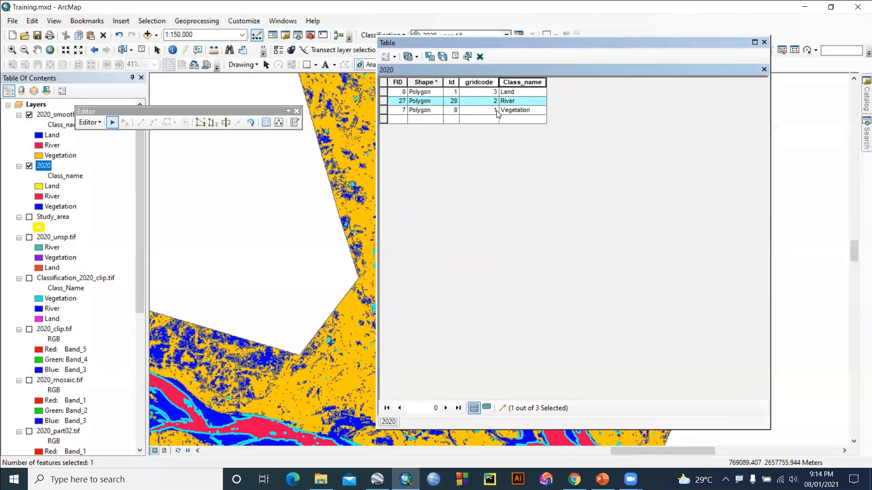
- Select the Vegetation and Land records in the 2020 table and merge them into the Land (2020) feature
{"action": "left_click", "coordinate": [384, 111]}
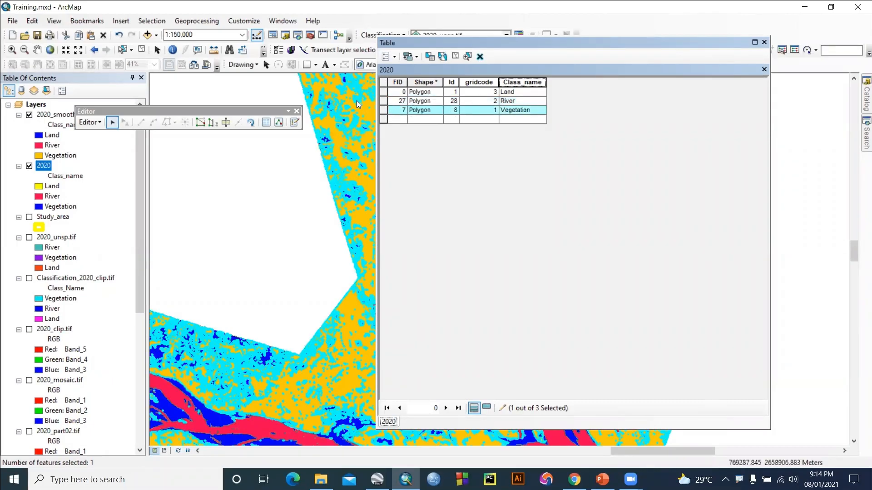
{"action": "left_click", "coordinate": [384, 89], "text": "shift"}
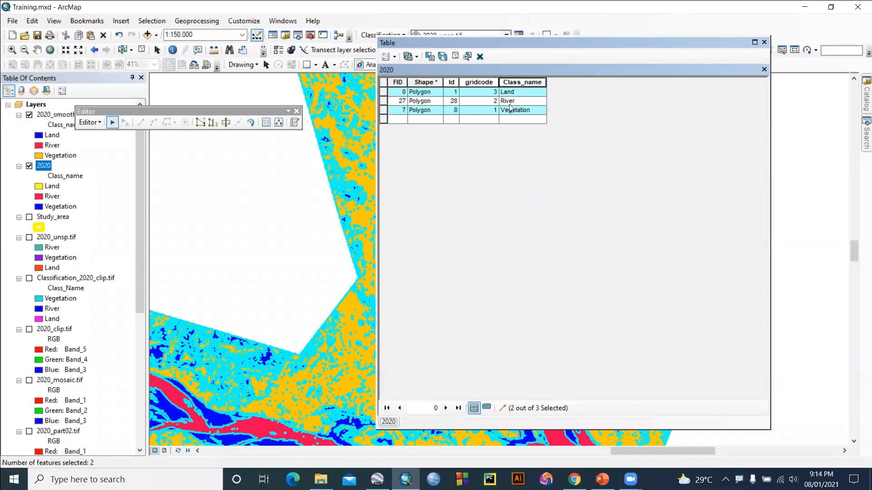
{"action": "left_click", "coordinate": [90, 122]}
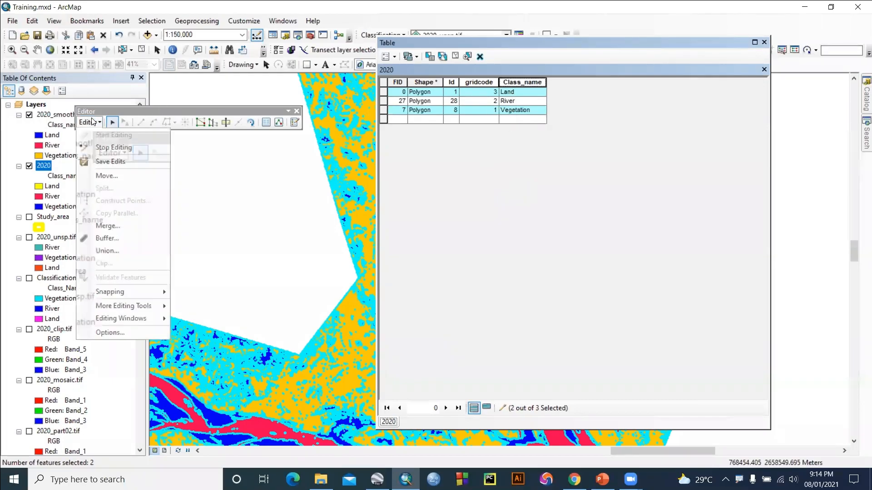
{"action": "left_click", "coordinate": [108, 224]}
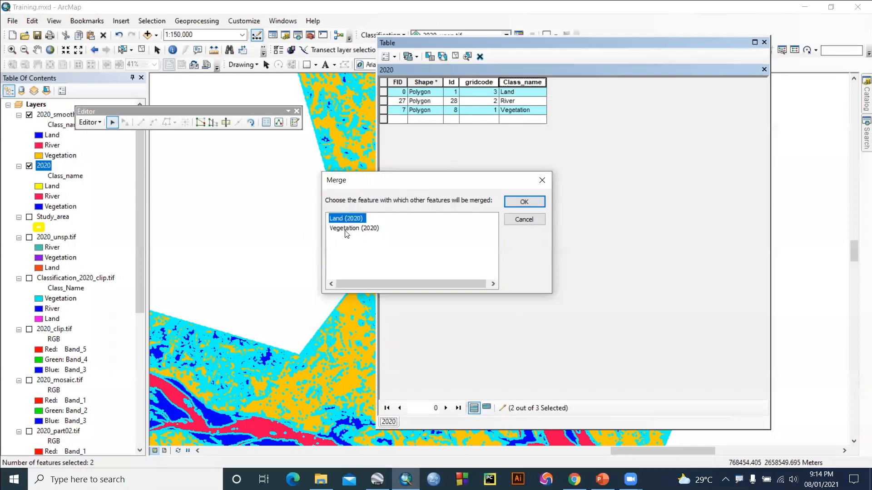
{"action": "left_click", "coordinate": [512, 200]}
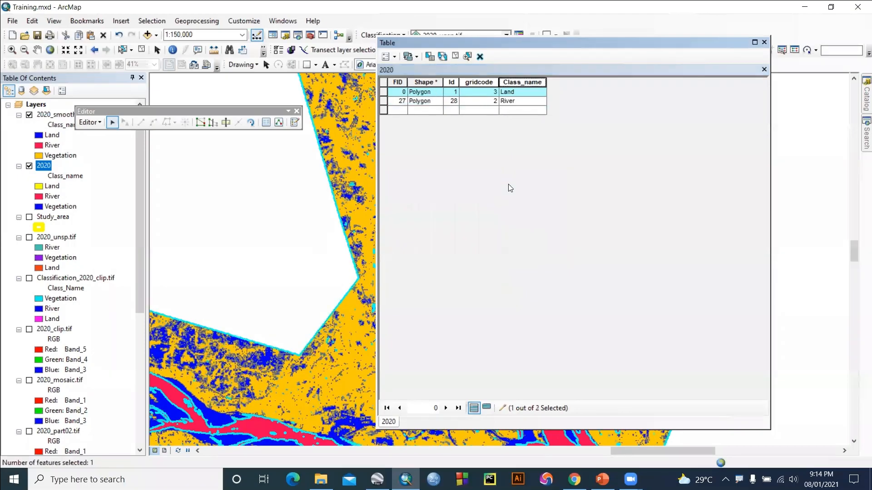
- Save the edits, stop editing, and close the Editor toolbar and the 2020 attribute table
{"action": "left_click", "coordinate": [89, 126]}
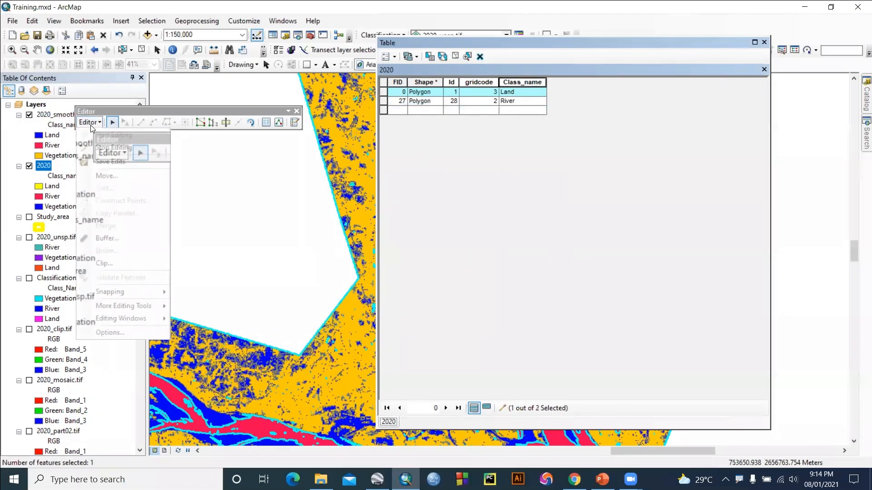
{"action": "left_click", "coordinate": [103, 158]}
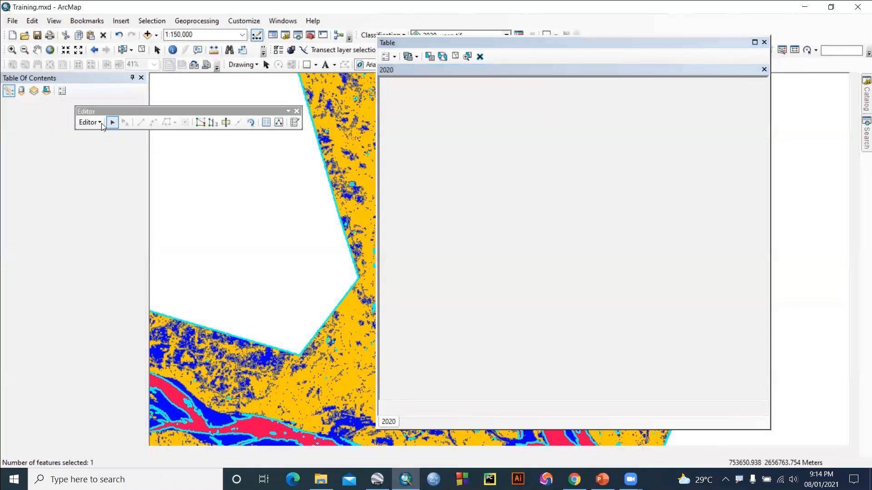
{"action": "left_click", "coordinate": [99, 121]}
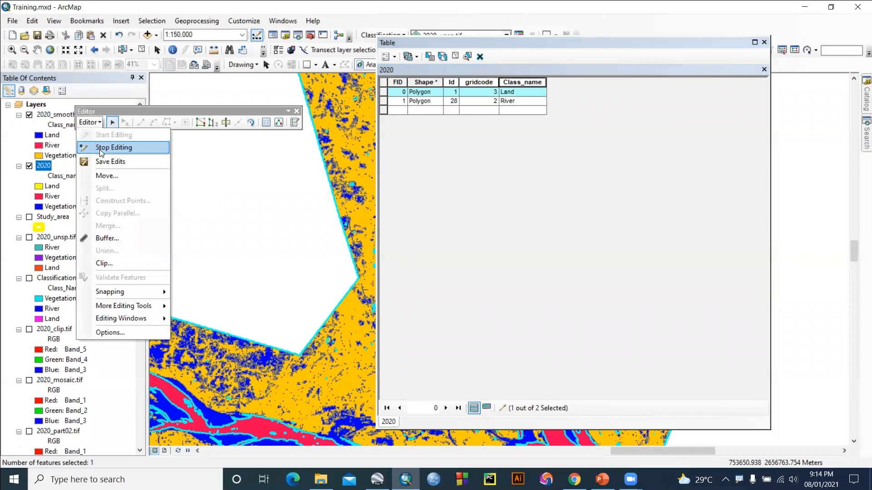
{"action": "left_click", "coordinate": [100, 148]}
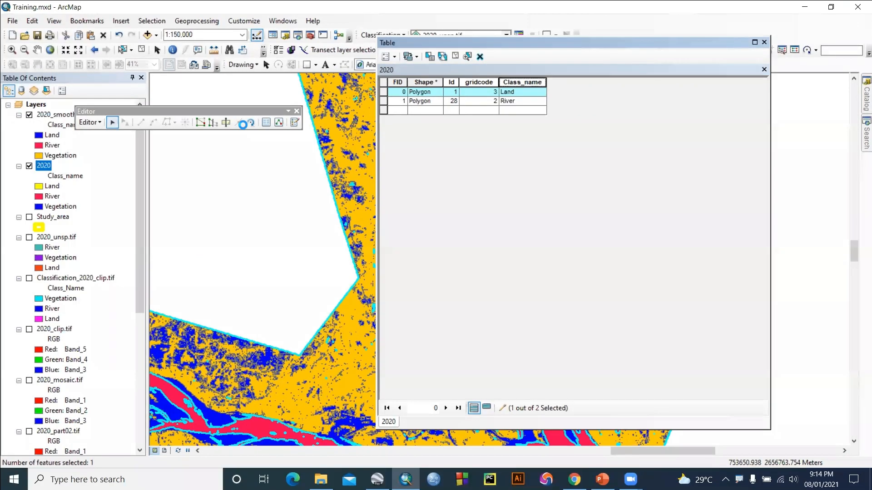
{"action": "left_click", "coordinate": [296, 110]}
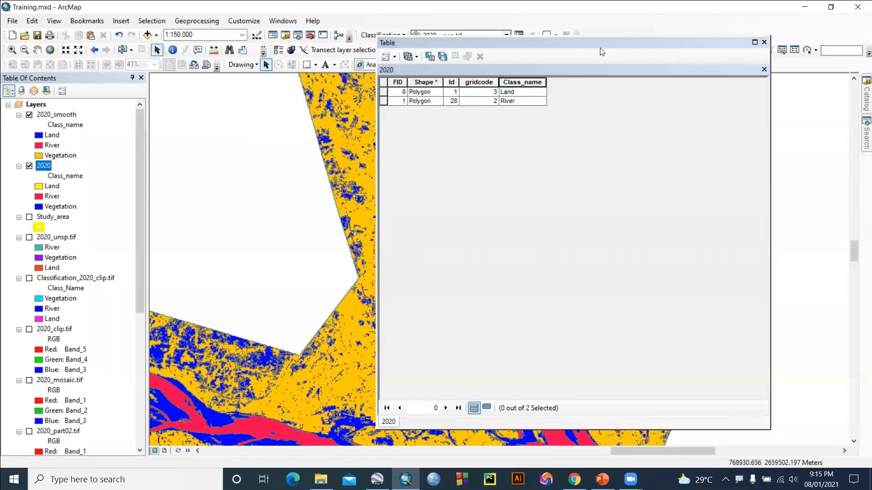
{"action": "left_click", "coordinate": [764, 42]}
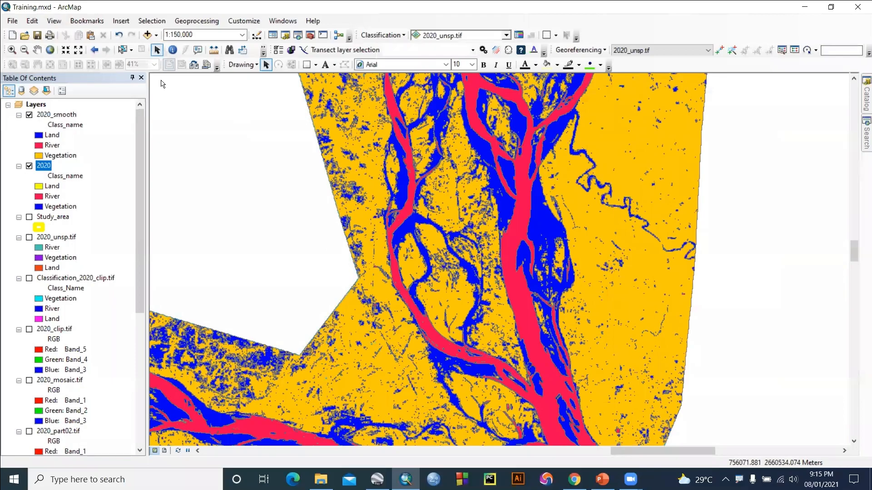
- Rebuild the 2020 layer's unique-value symbology on Class_name with only Land and River, then flip the symbols to make Land orange and River blue
{"action": "left_click", "coordinate": [37, 49]}
{"action": "left_click_drag", "start_coordinate": [404, 177], "coordinate": [404, 182]}
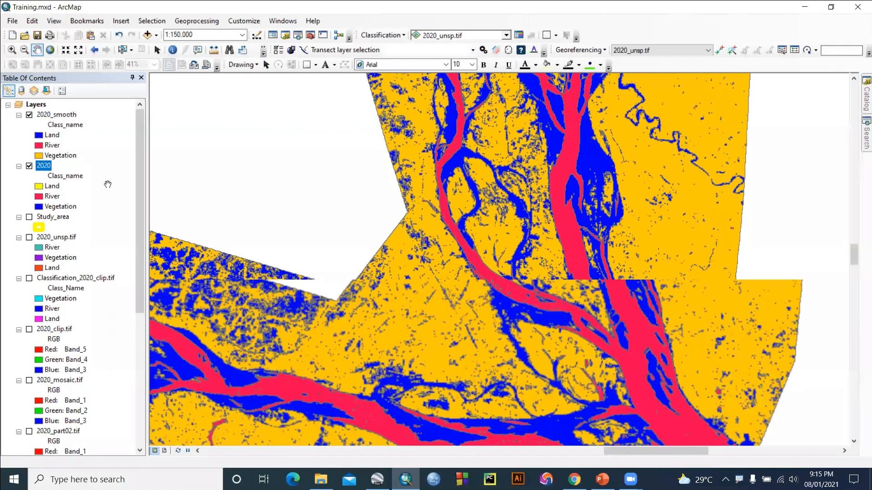
{"action": "right_click", "coordinate": [50, 169]}
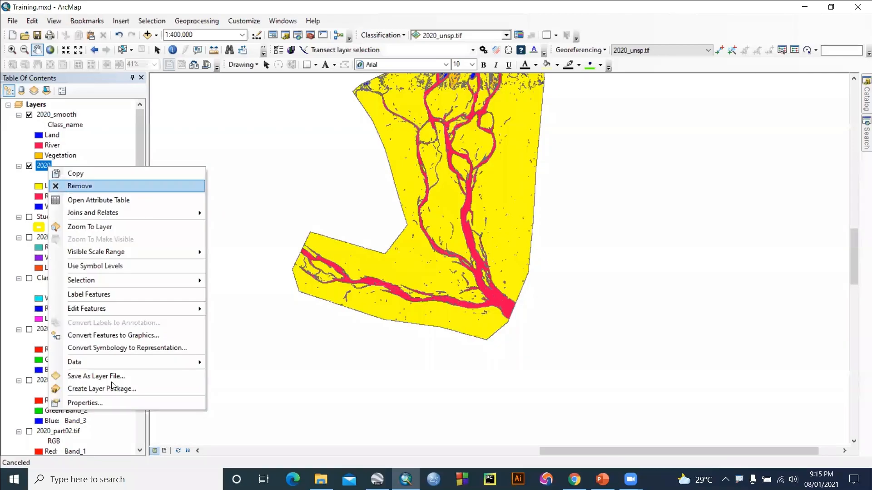
{"action": "left_click", "coordinate": [91, 402]}
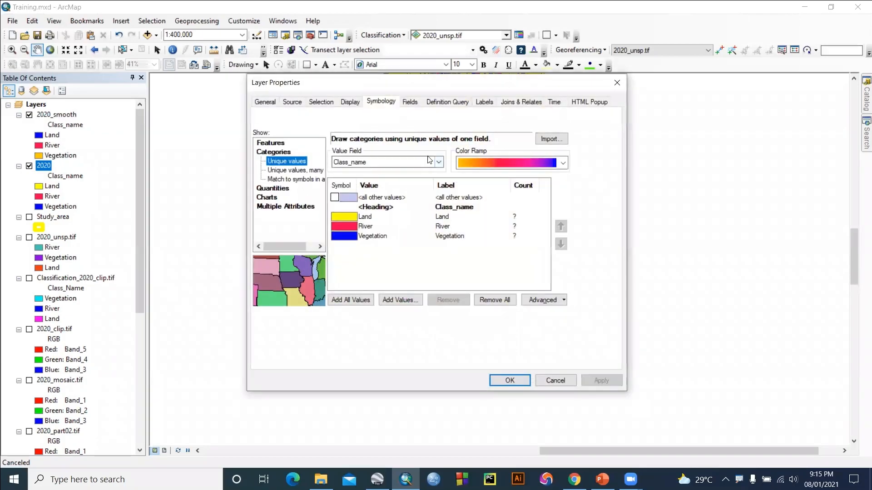
{"action": "left_click", "coordinate": [345, 298]}
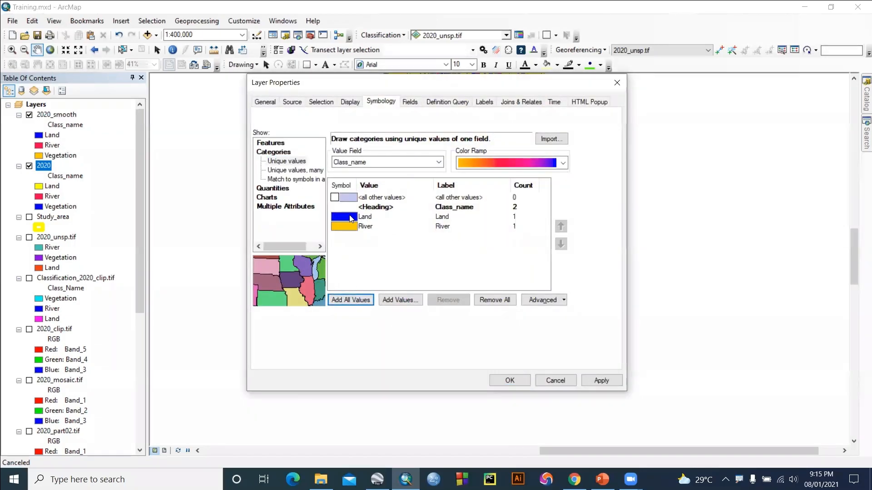
{"action": "right_click", "coordinate": [362, 217]}
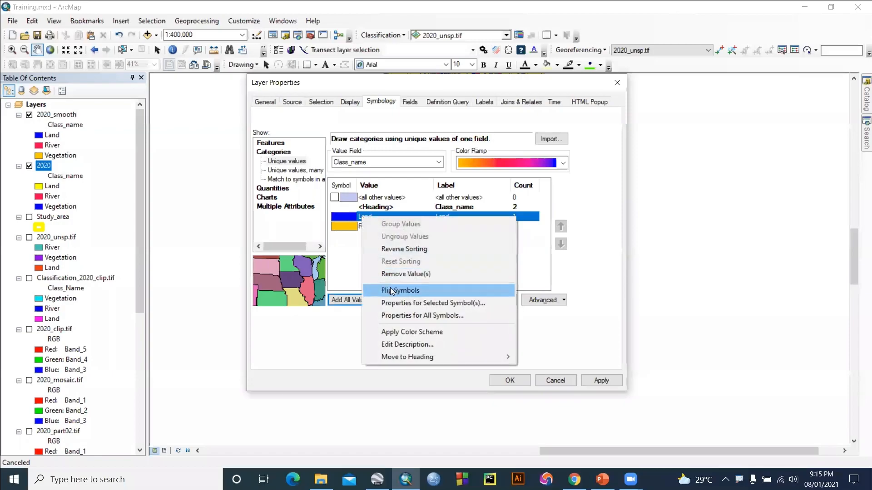
{"action": "left_click", "coordinate": [391, 291]}
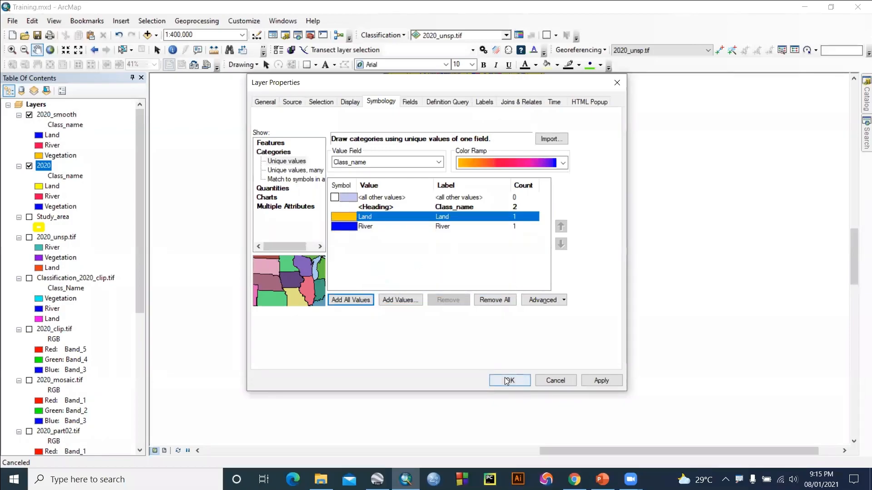
{"action": "left_click", "coordinate": [505, 380]}
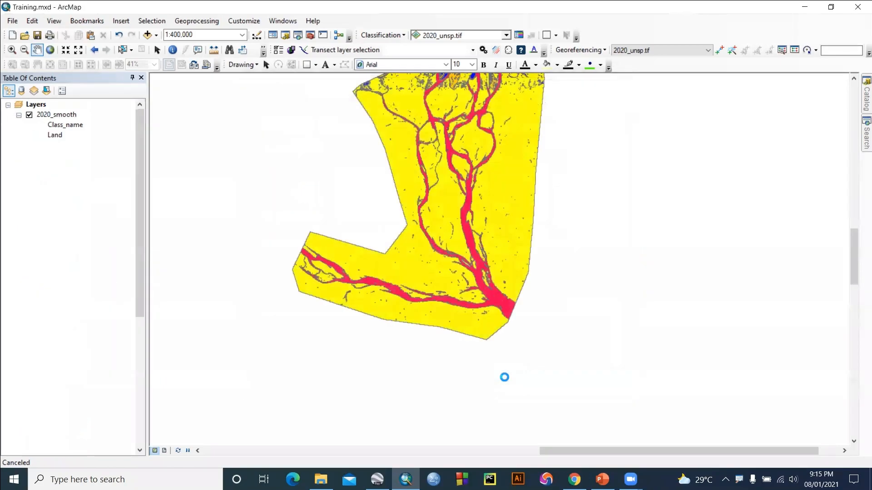
- Hide the 2020_smooth layer and inspect the merged Land and River polygons of the 2020 layer
{"action": "left_click", "coordinate": [29, 115]}
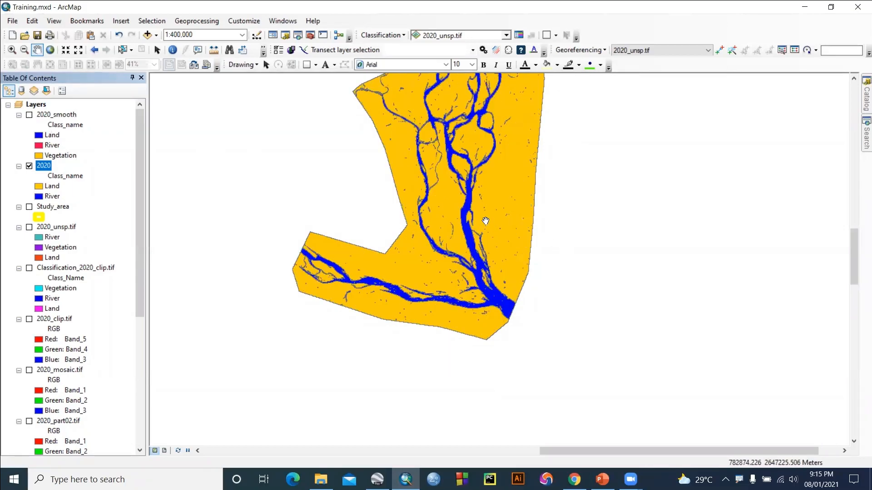
{"action": "scroll", "coordinate": [485, 221], "scroll_direction": "up", "scroll_amount": 2}
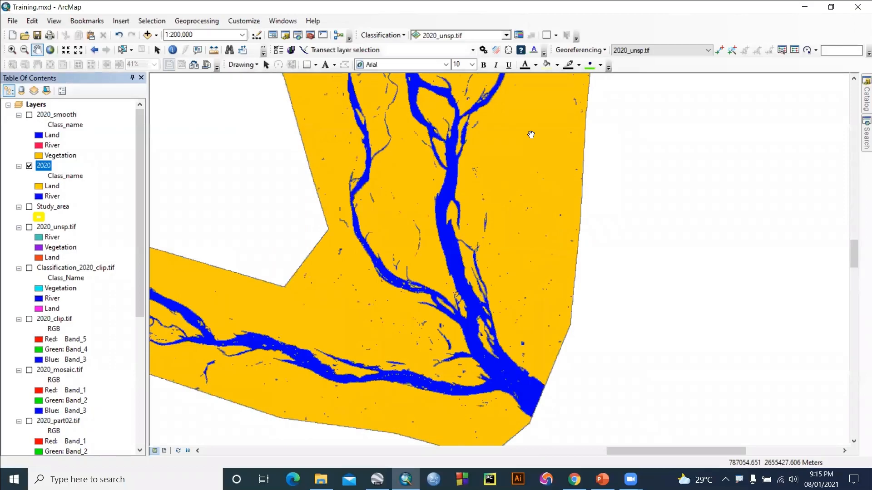
{"action": "scroll", "coordinate": [445, 262], "scroll_direction": "down", "scroll_amount": 3}
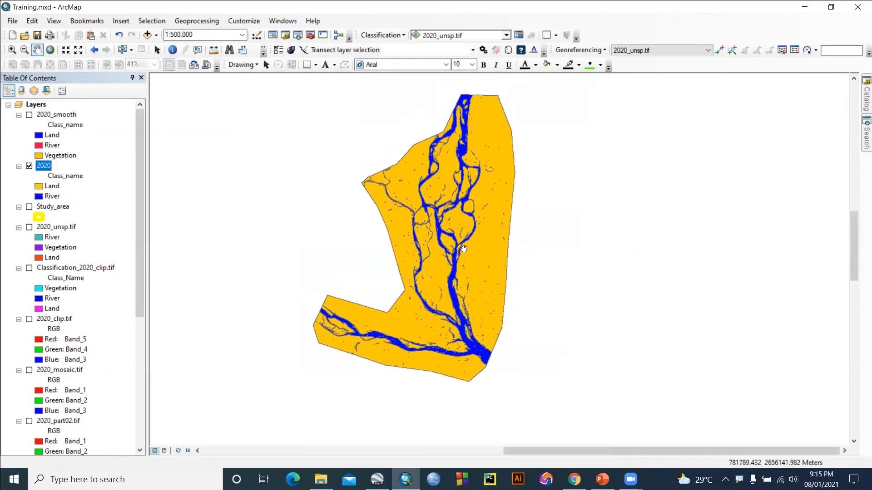
- Start an edit session on the 2020 layer
{"action": "right_click", "coordinate": [48, 166]}
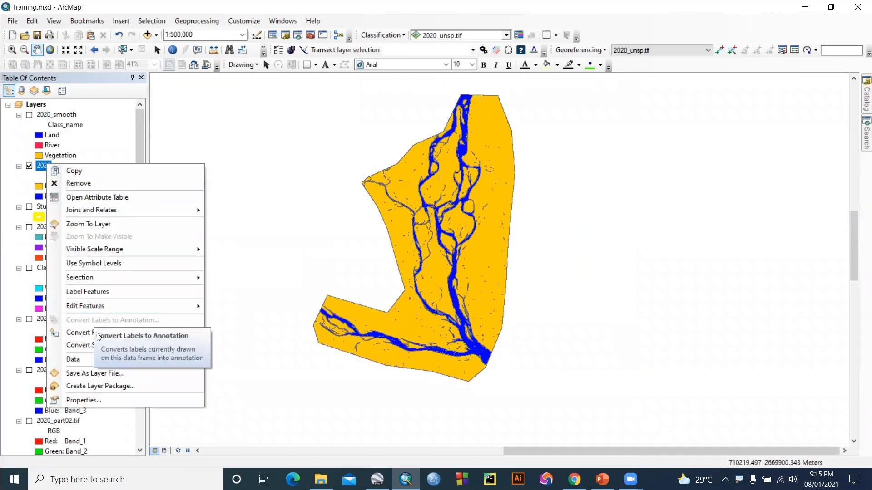
{"action": "mouse_move", "coordinate": [181, 306]}
{"action": "left_click", "coordinate": [222, 308]}
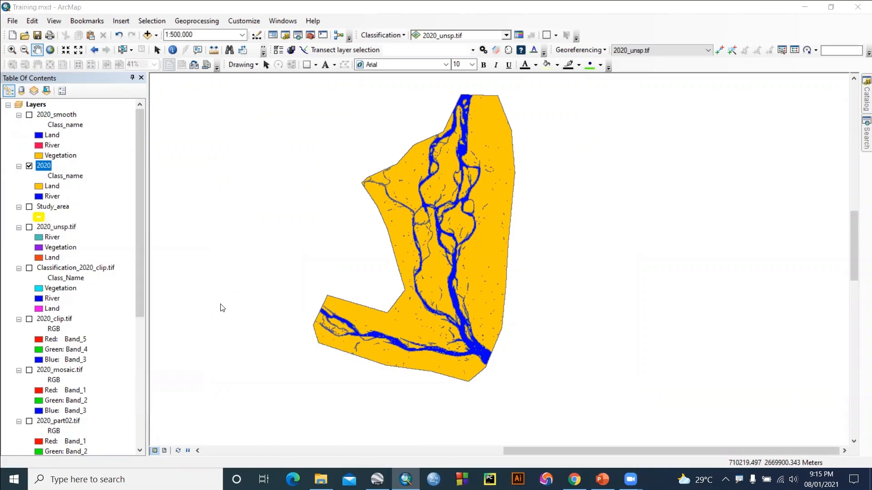
{"action": "left_click", "coordinate": [497, 361]}
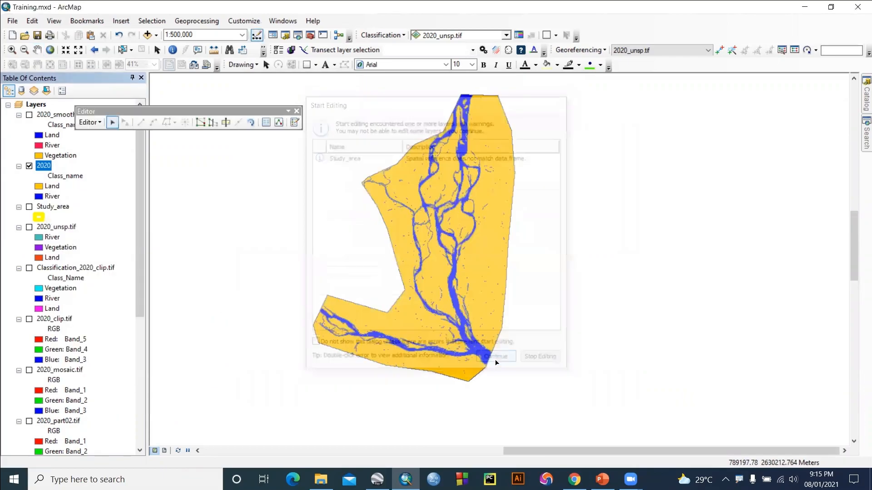
- Open the 2020 layer's attribute table and move it beside the map
{"action": "right_click", "coordinate": [46, 168]}
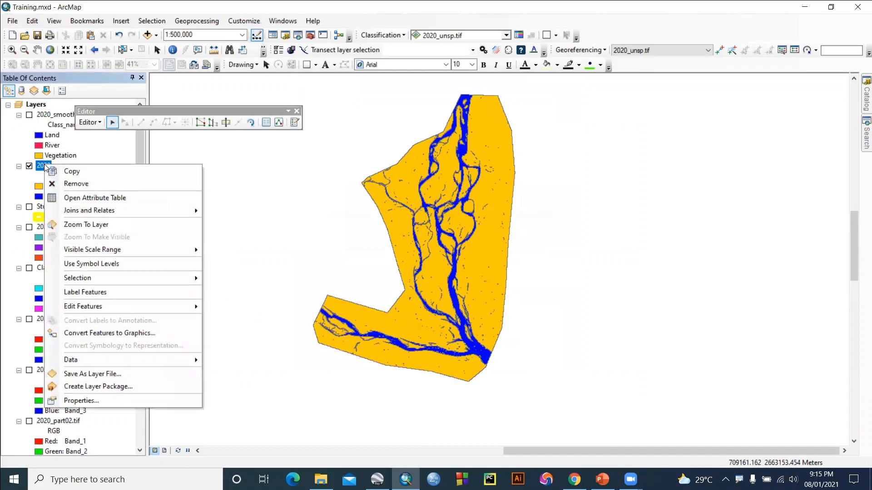
{"action": "left_click", "coordinate": [130, 197]}
{"action": "left_click_drag", "start_coordinate": [513, 44], "coordinate": [593, 50]}
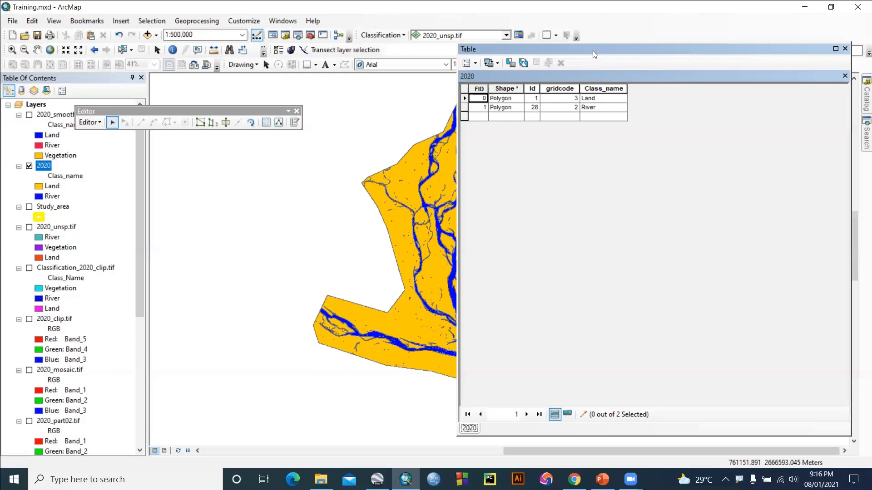
- Check the table options for adding a field and stop the edit session
{"action": "left_click", "coordinate": [475, 64]}
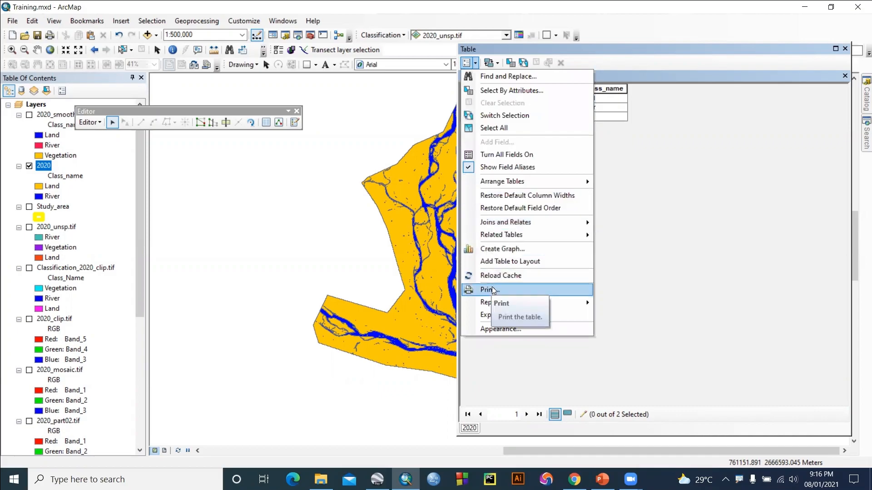
{"action": "left_click", "coordinate": [675, 145]}
{"action": "left_click", "coordinate": [90, 122]}
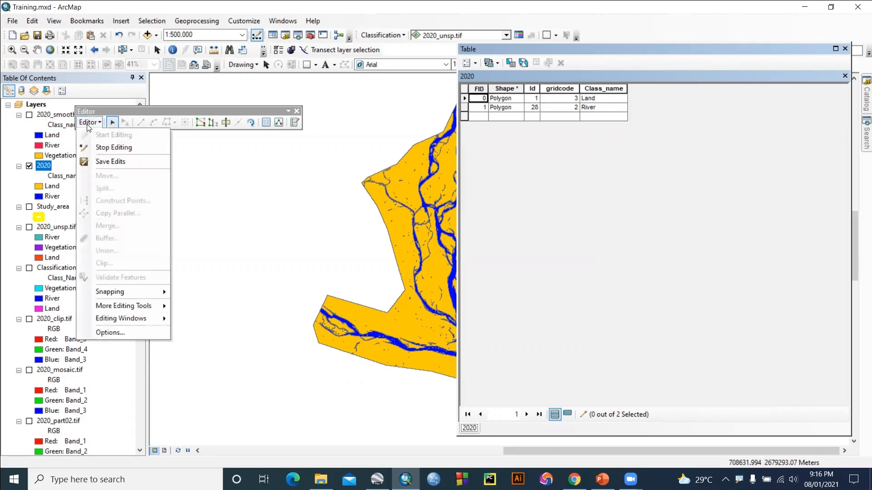
{"action": "left_click", "coordinate": [100, 148]}
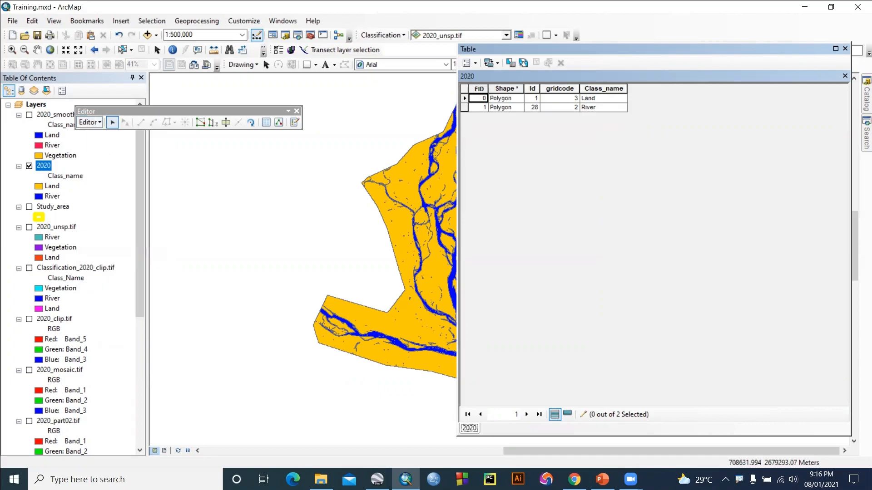
- Add a field named Area2020 of type Double to the 2020 attribute table
{"action": "left_click", "coordinate": [475, 64]}
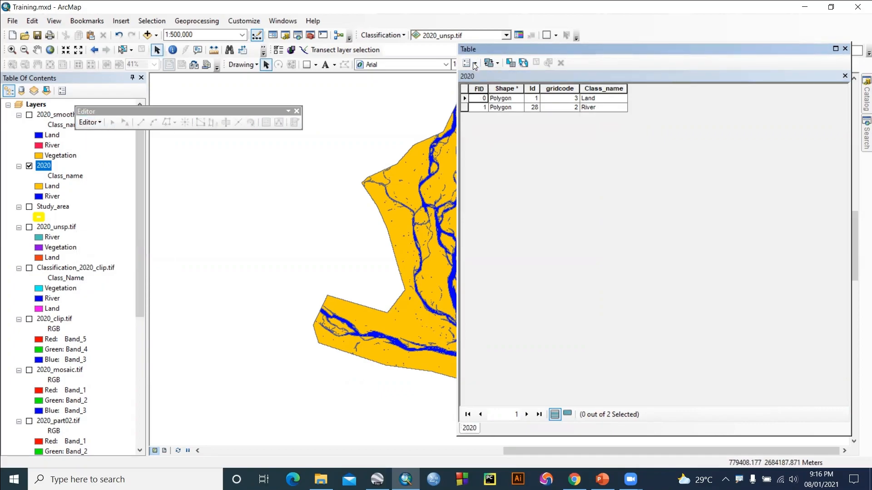
{"action": "left_click", "coordinate": [475, 64]}
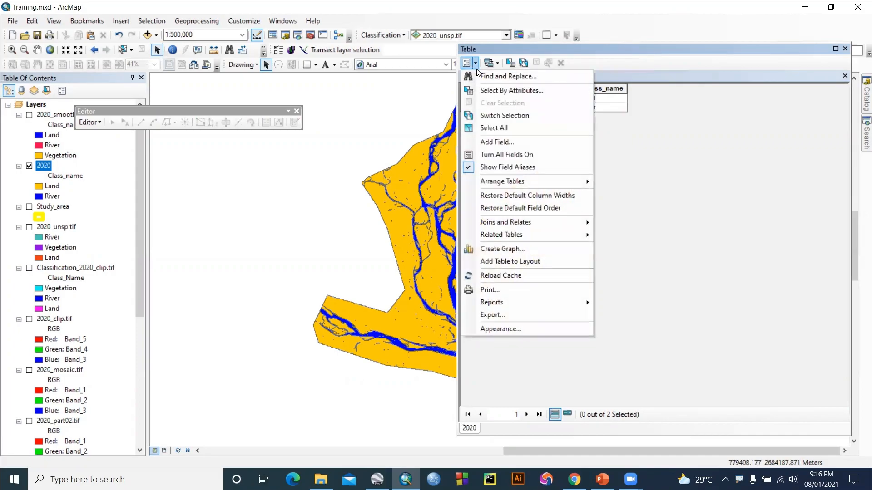
{"action": "left_click", "coordinate": [495, 142]}
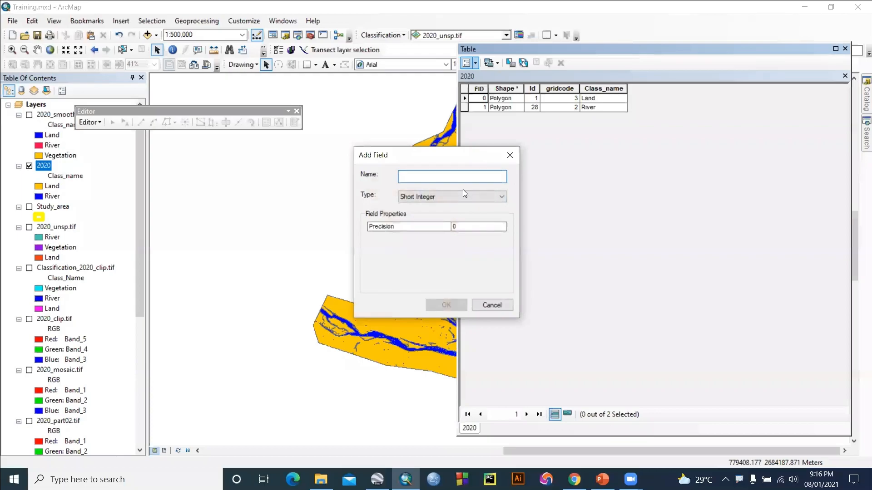
{"action": "type", "text": "Area"}
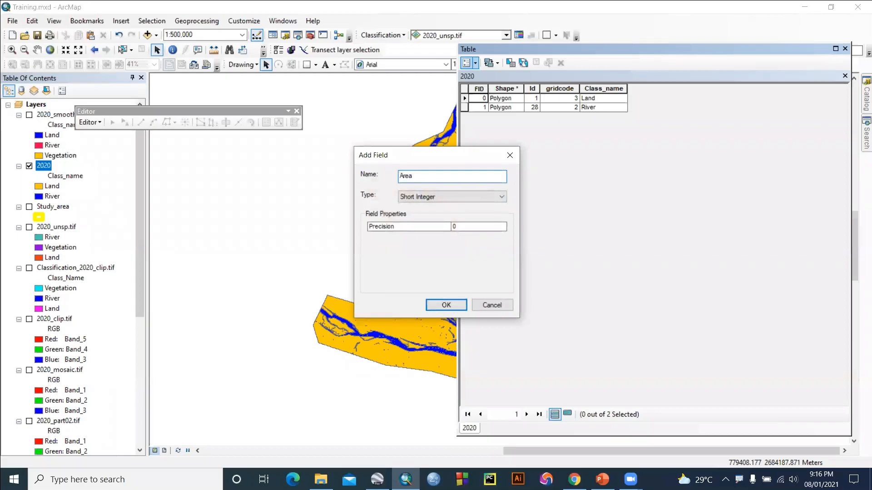
{"action": "type", "text": "2020"}
{"action": "left_click", "coordinate": [448, 195]}
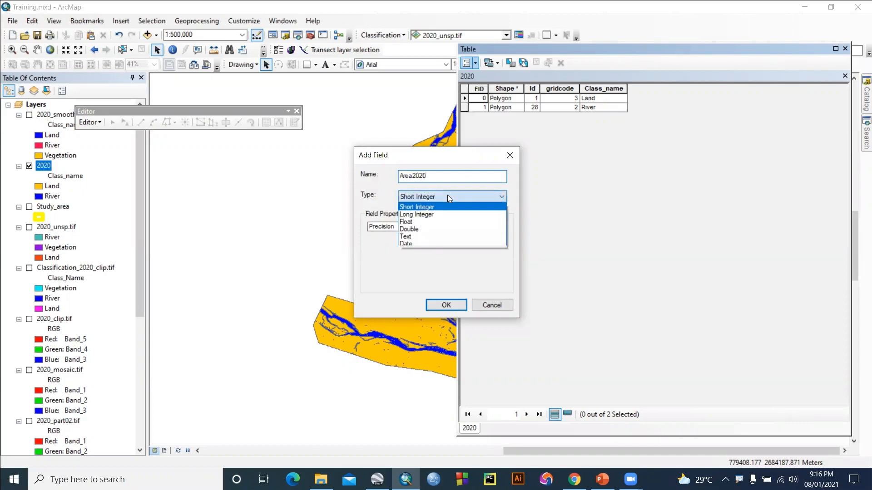
{"action": "left_click", "coordinate": [407, 229]}
{"action": "left_click", "coordinate": [446, 305]}
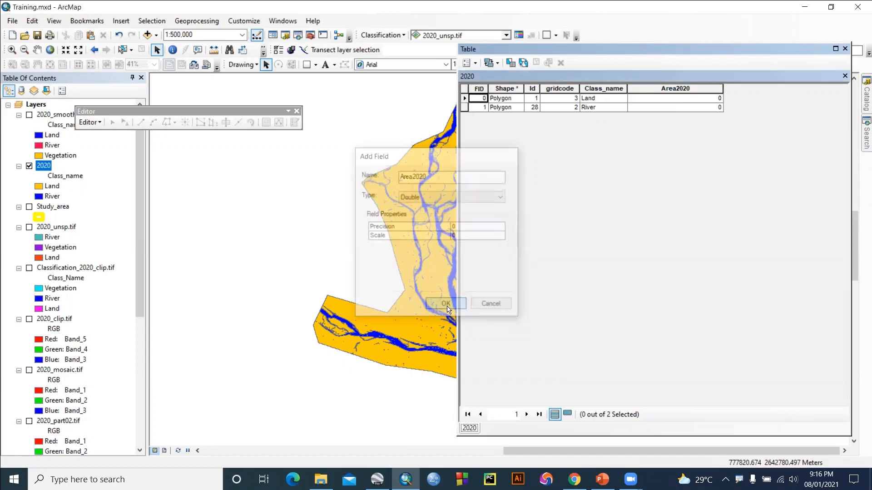
- Start editing the 2020 layer with its attribute table open, continuing despite the Study_area spatial reference notice
{"action": "right_click", "coordinate": [44, 166]}
{"action": "mouse_move", "coordinate": [88, 301]}
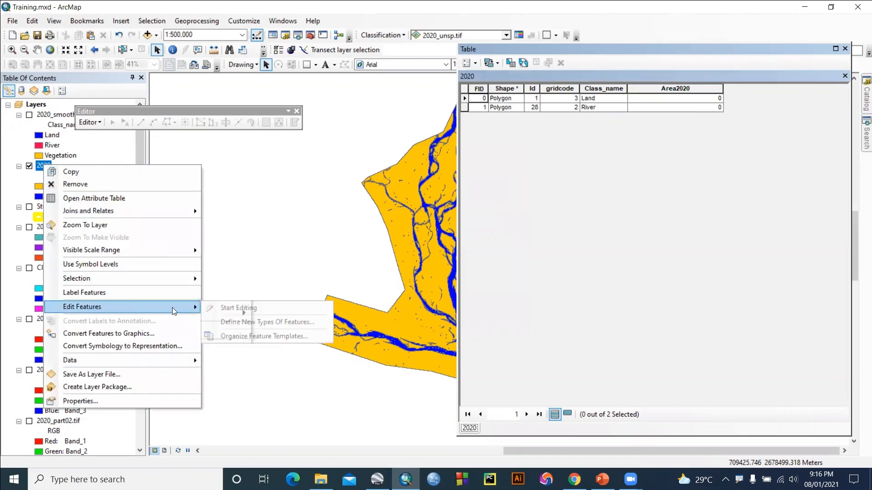
{"action": "left_click", "coordinate": [223, 307]}
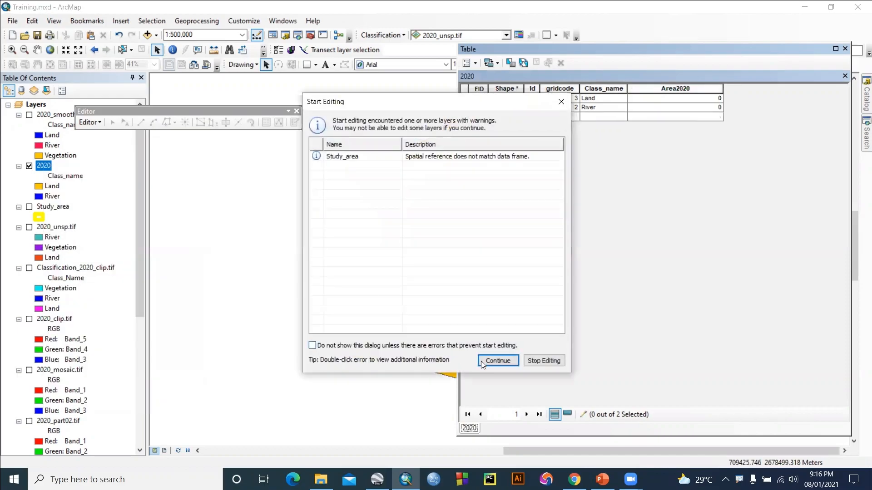
{"action": "left_click", "coordinate": [486, 363]}
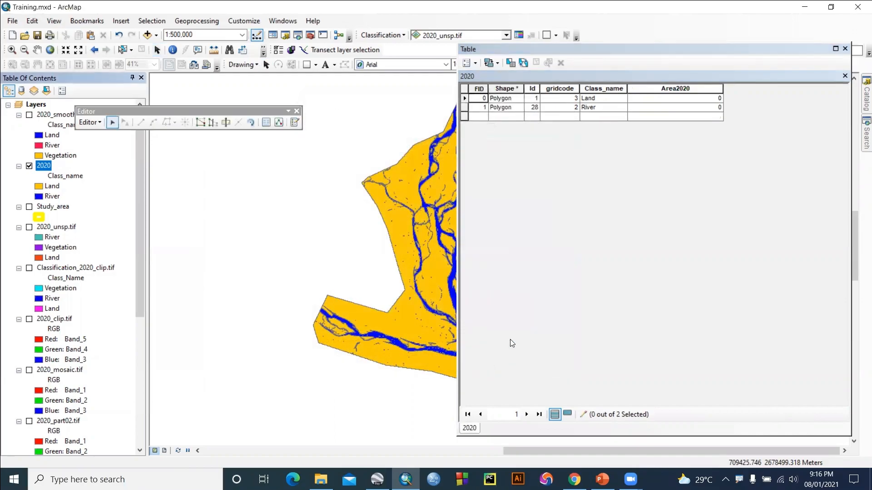
- Calculate the Area2020 field as polygon area in hectares, using the coordinate system of the data source
{"action": "left_click", "coordinate": [680, 91]}
{"action": "right_click", "coordinate": [679, 90]}
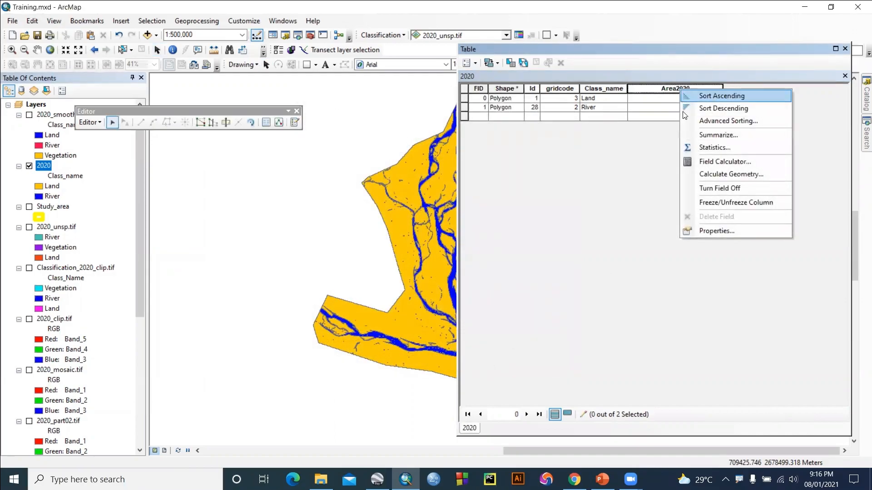
{"action": "left_click", "coordinate": [710, 174]}
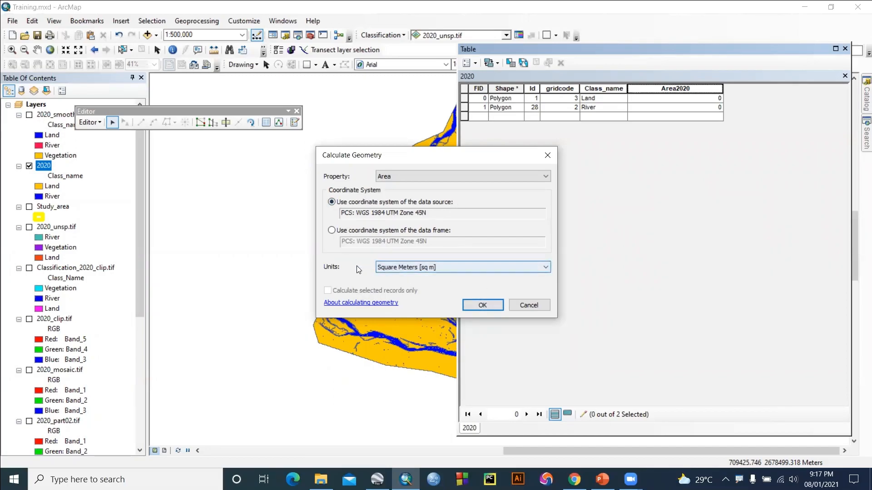
{"action": "left_click", "coordinate": [426, 267]}
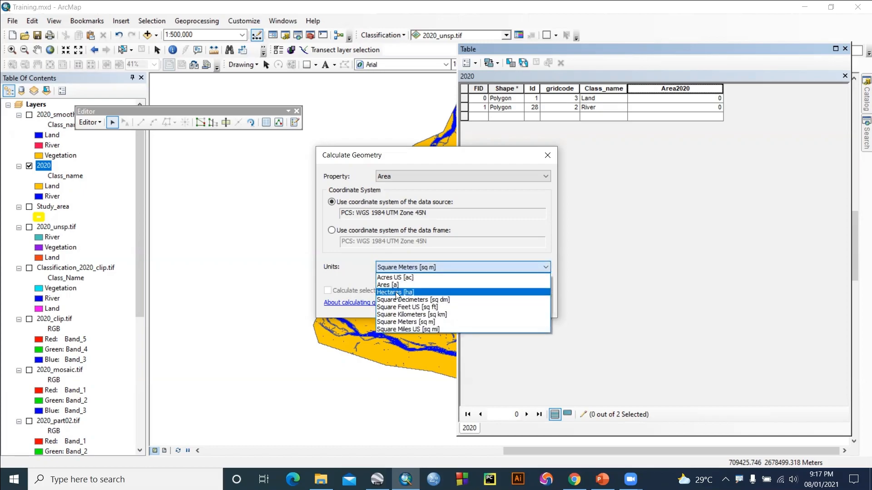
{"action": "left_click", "coordinate": [396, 293]}
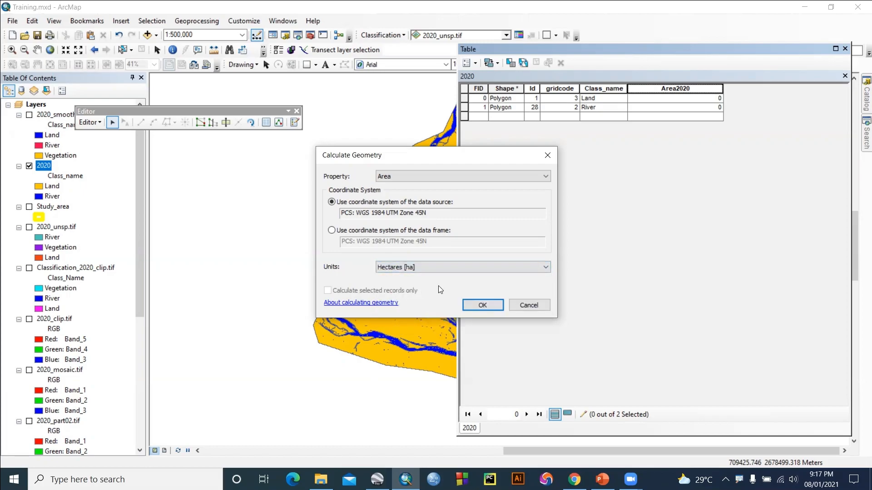
{"action": "left_click", "coordinate": [481, 307]}
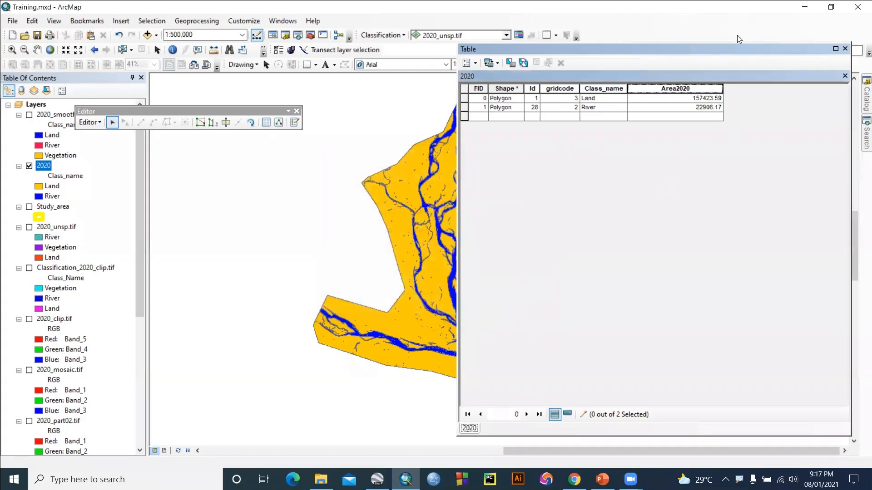
- Review the Land and River areas in the undocked 2020 attribute table and close the table
{"action": "double_click", "coordinate": [721, 50]}
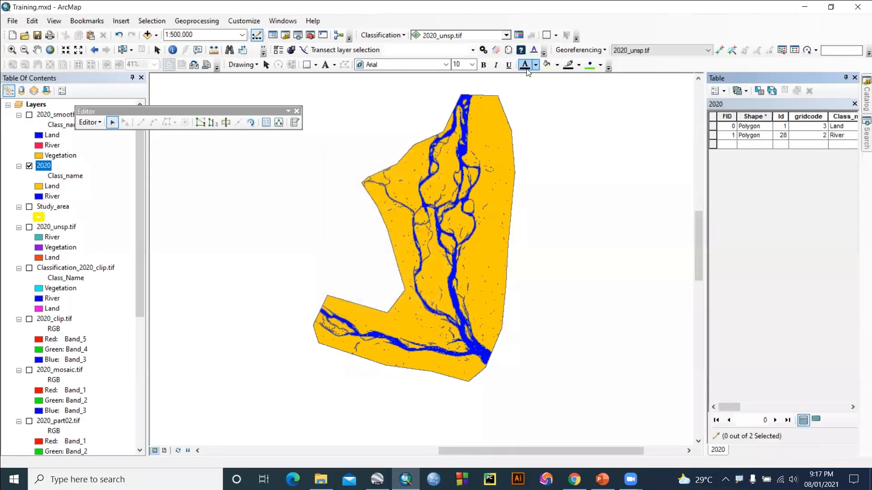
{"action": "left_click_drag", "start_coordinate": [750, 77], "coordinate": [445, 50]}
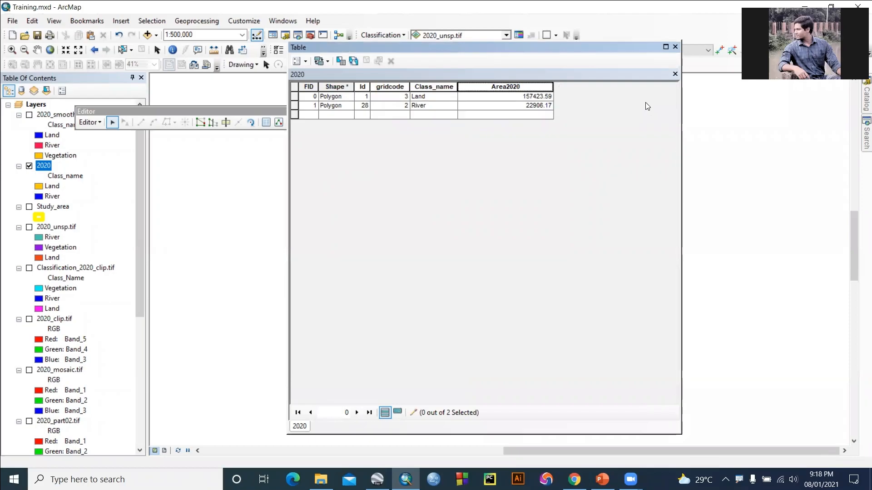
{"action": "left_click", "coordinate": [674, 47]}
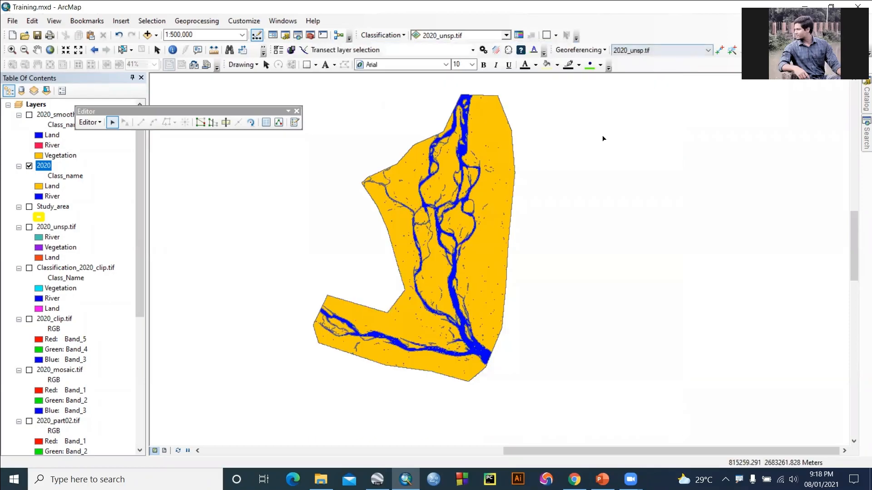
- Stop editing the 2020 layer with its edits saved, and save the map document
{"action": "left_click", "coordinate": [90, 122]}
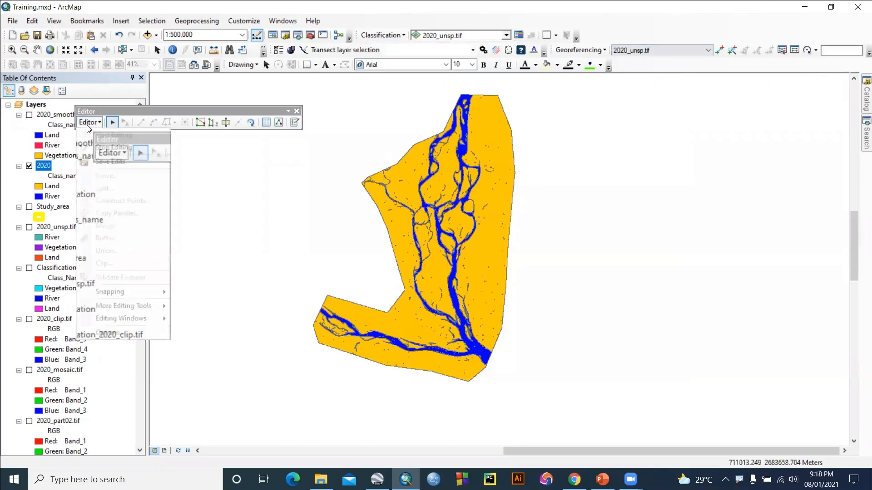
{"action": "left_click", "coordinate": [100, 148]}
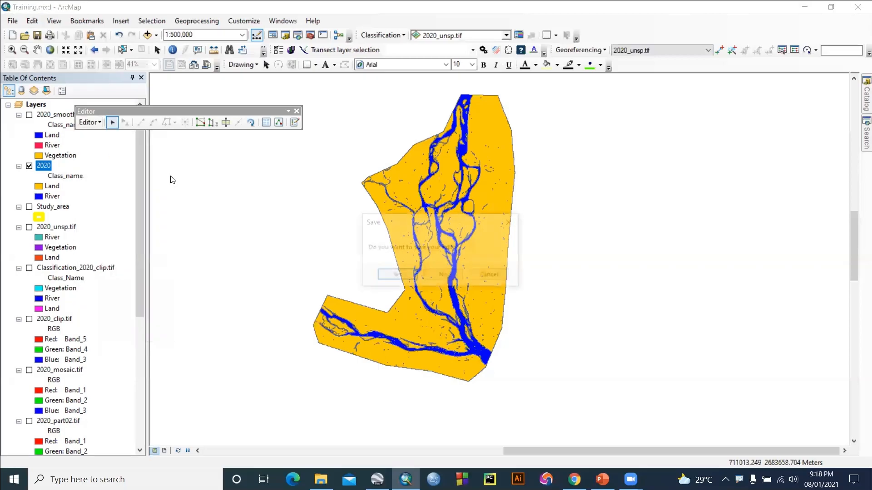
{"action": "left_click", "coordinate": [395, 275]}
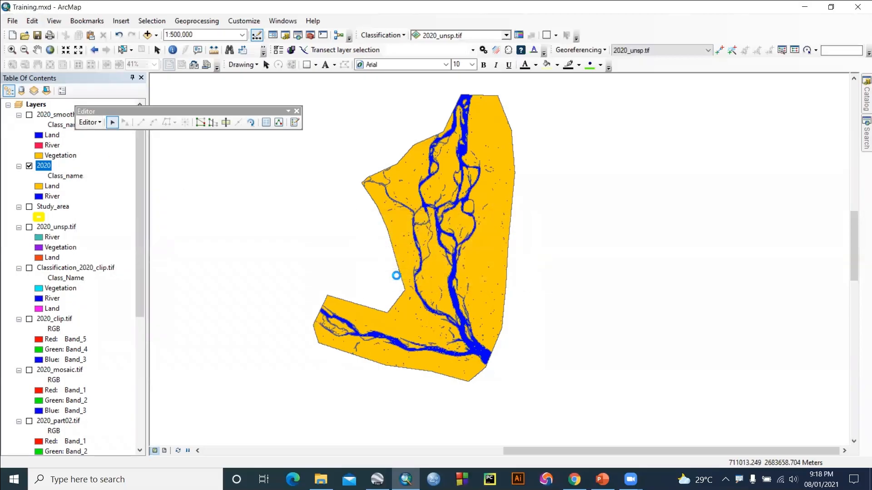
{"action": "left_click", "coordinate": [297, 112]}
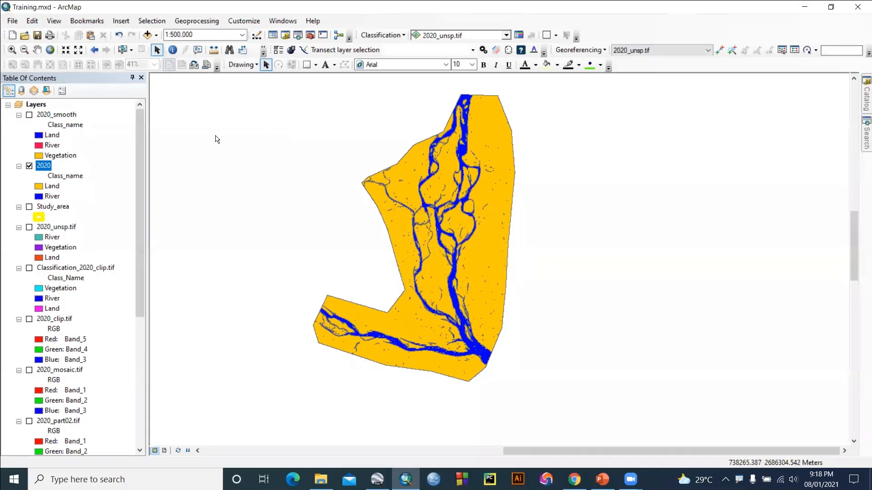
{"action": "left_click", "coordinate": [13, 21]}
{"action": "left_click", "coordinate": [31, 60]}
- Show the 2020_smooth layer on the map and hide the 2020 layer
{"action": "left_click", "coordinate": [29, 115]}
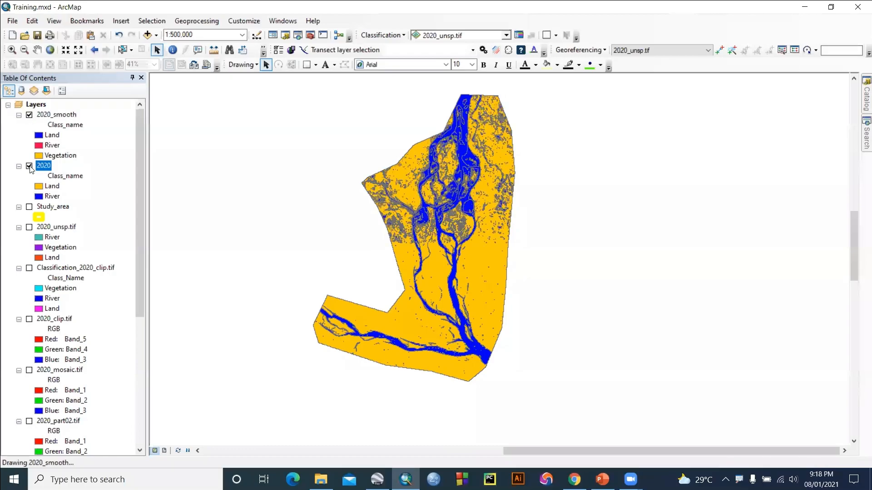
{"action": "left_click", "coordinate": [29, 166]}
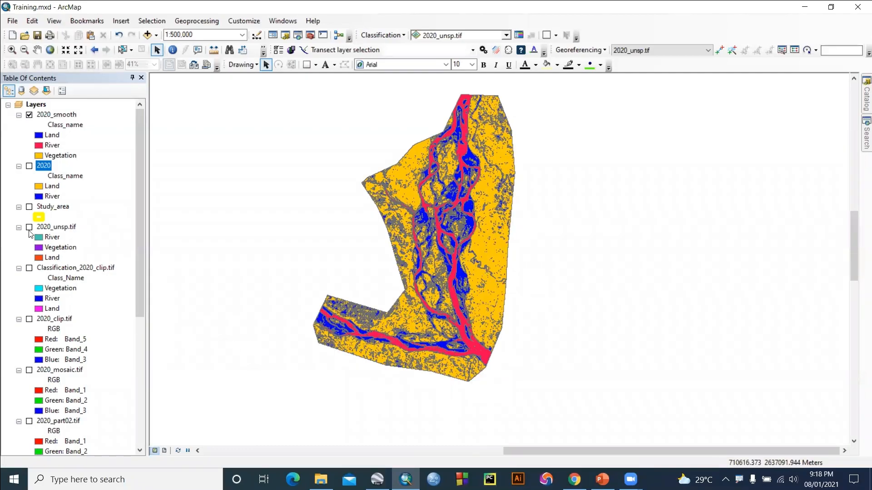
{"action": "scroll", "coordinate": [30, 234], "scroll_direction": "down", "scroll_amount": 5}
{"action": "scroll", "coordinate": [30, 234], "scroll_direction": "down", "scroll_amount": 1}
{"action": "scroll", "coordinate": [30, 234], "scroll_direction": "up", "scroll_amount": 5}
{"action": "scroll", "coordinate": [30, 234], "scroll_direction": "down", "scroll_amount": 6}
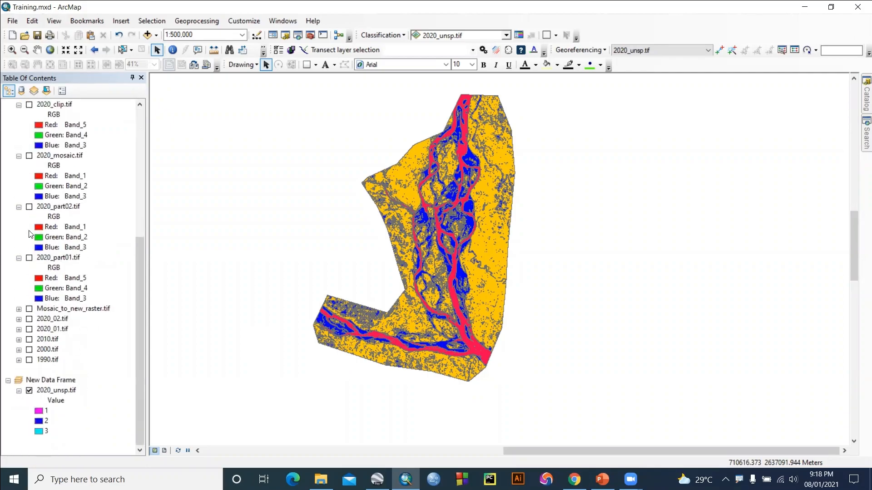
{"action": "scroll", "coordinate": [84, 249], "scroll_direction": "up", "scroll_amount": 7}
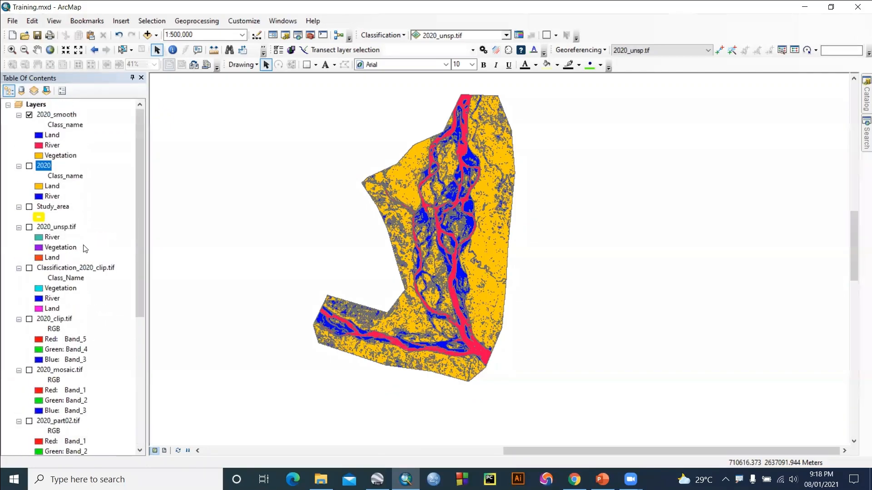
- Open the 2020_smooth attribute table and sort its records by Class_name in ascending order
{"action": "right_click", "coordinate": [52, 117]}
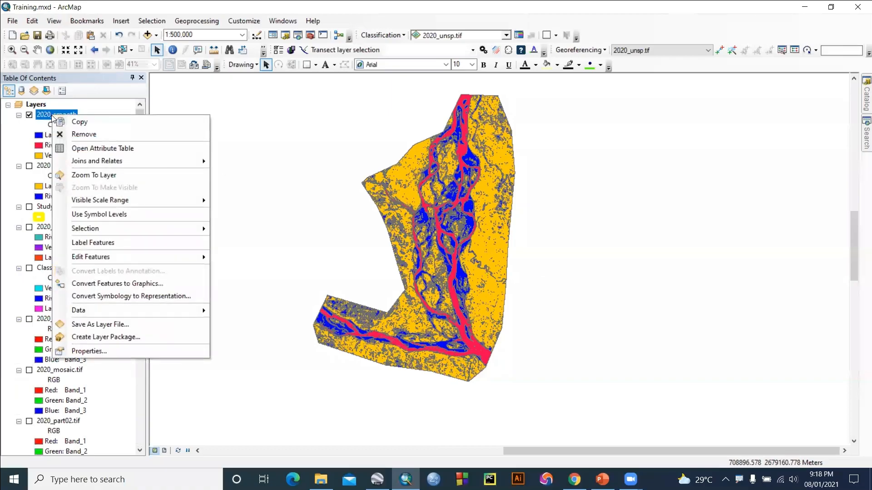
{"action": "left_click", "coordinate": [105, 147]}
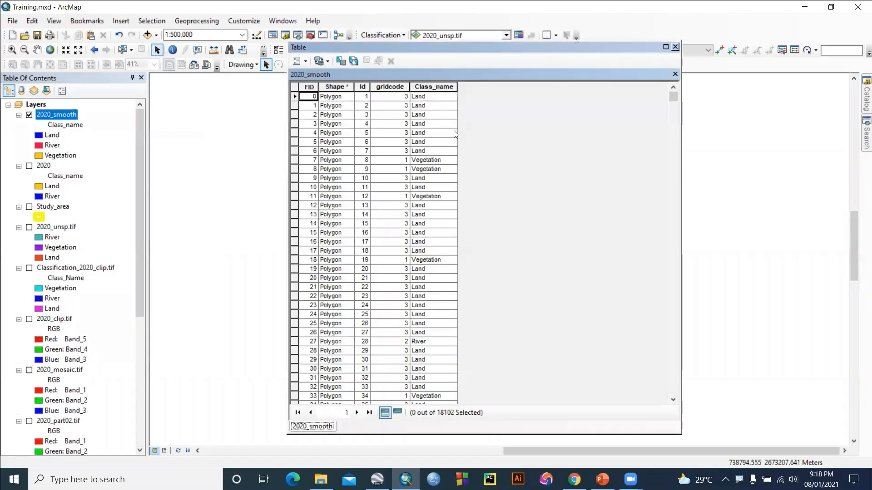
{"action": "left_click_drag", "start_coordinate": [451, 48], "coordinate": [504, 38]}
{"action": "right_click", "coordinate": [480, 77]}
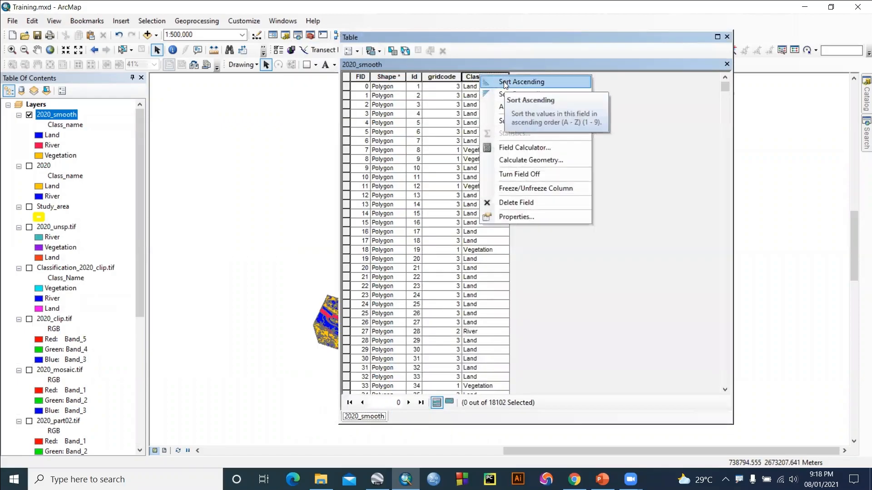
{"action": "left_click", "coordinate": [505, 83]}
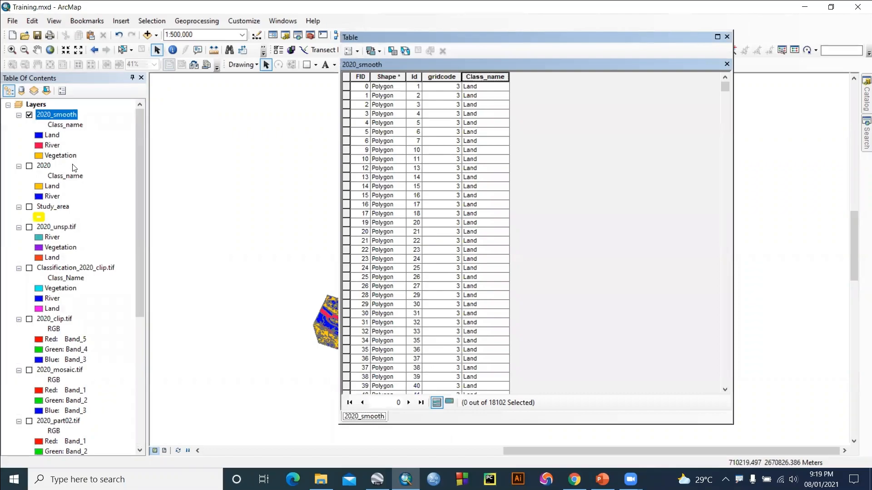
- Start editing the 2020_smooth layer, continuing past the notice, with its attribute table kept open
{"action": "right_click", "coordinate": [63, 116]}
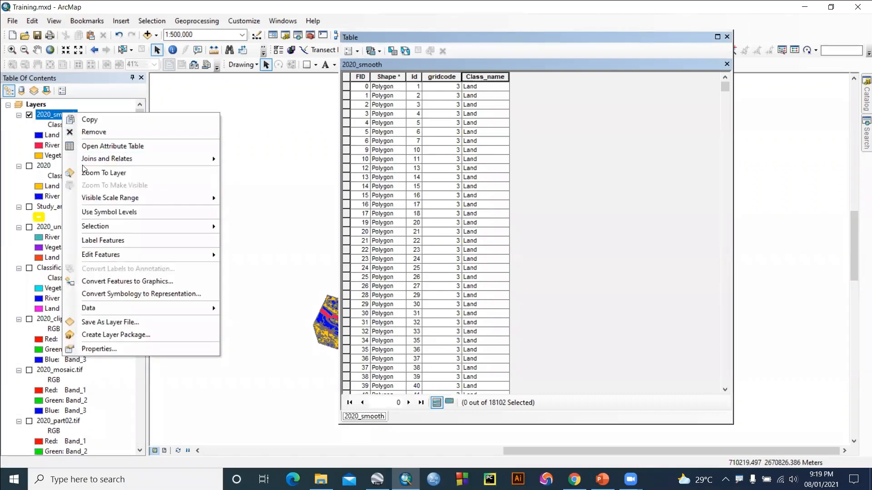
{"action": "mouse_move", "coordinate": [168, 256]}
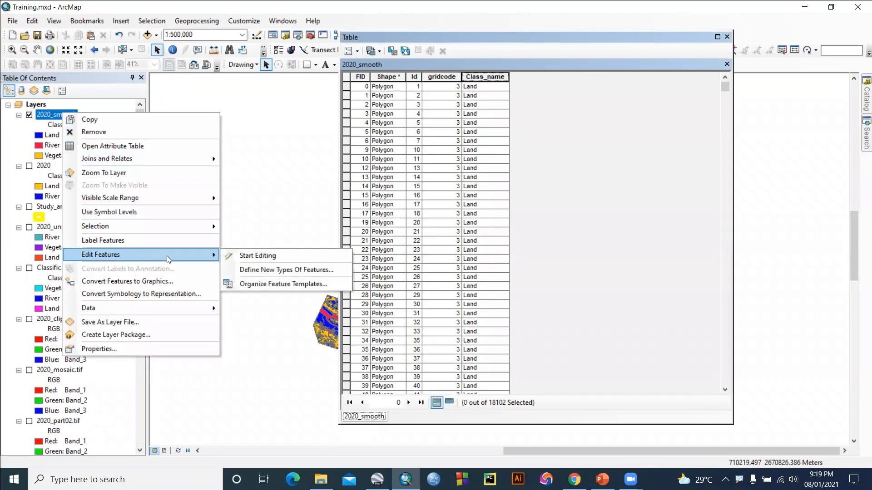
{"action": "left_click", "coordinate": [257, 256]}
{"action": "left_click", "coordinate": [482, 360]}
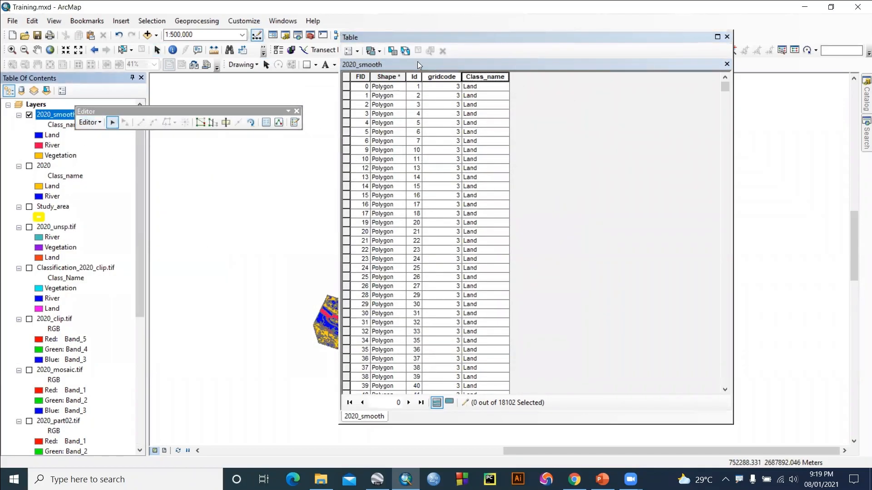
- Select the 2020_smooth records by attributes with the expression "Class_name" = 'Land'
{"action": "left_click", "coordinate": [393, 51]}
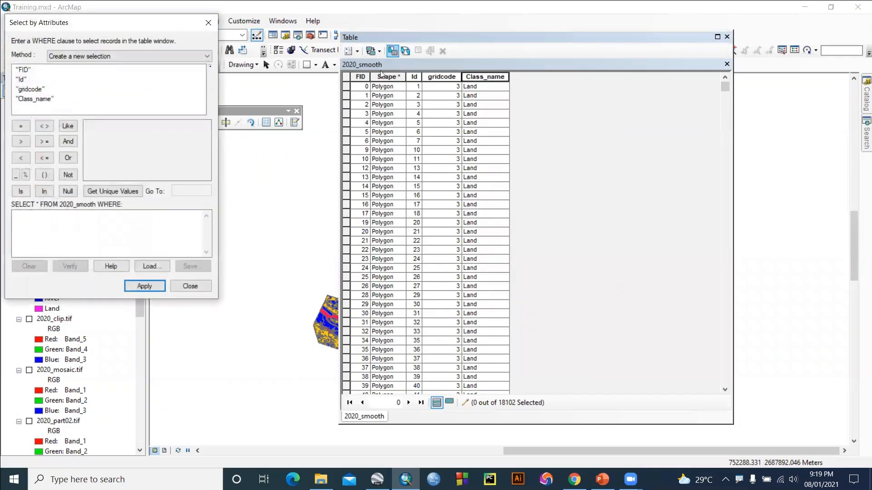
{"action": "double_click", "coordinate": [51, 100]}
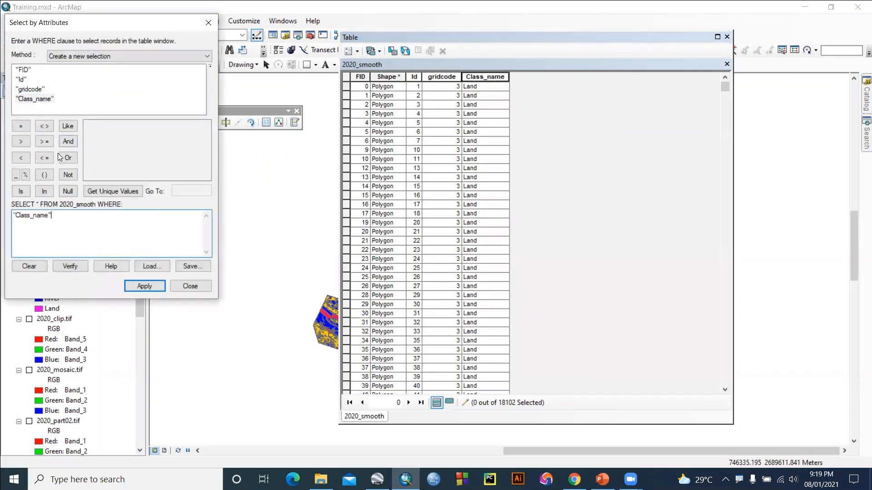
{"action": "left_click", "coordinate": [24, 127]}
{"action": "left_click", "coordinate": [37, 99]}
{"action": "left_click", "coordinate": [99, 191]}
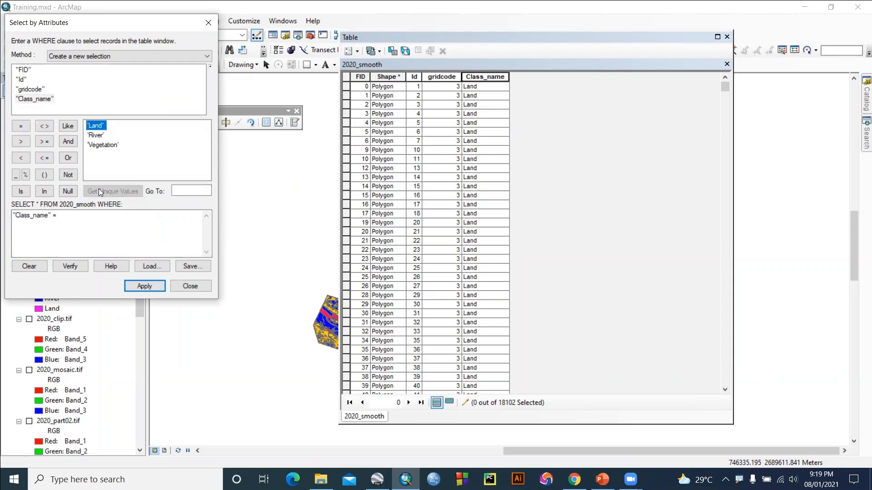
{"action": "double_click", "coordinate": [98, 127]}
{"action": "left_click", "coordinate": [143, 285]}
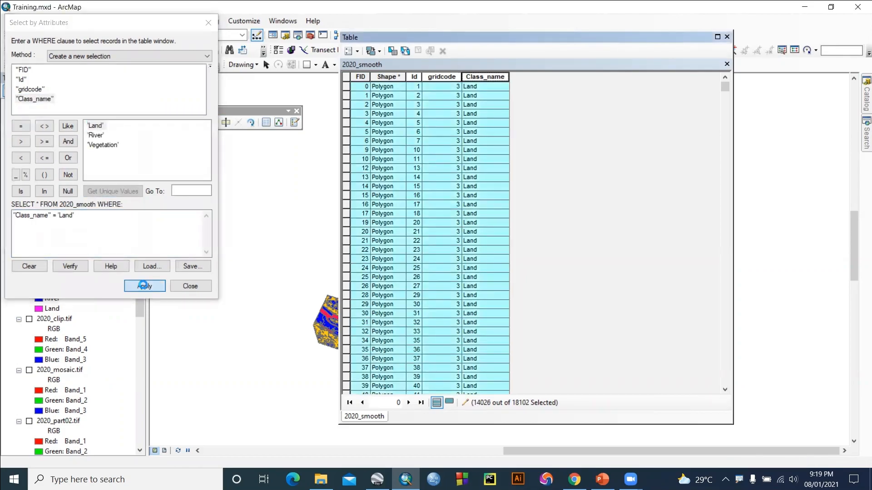
- Merge the selected Land polygons of 2020_smooth into the first listed Land feature and wait for processing to finish
{"action": "left_click", "coordinate": [238, 113]}
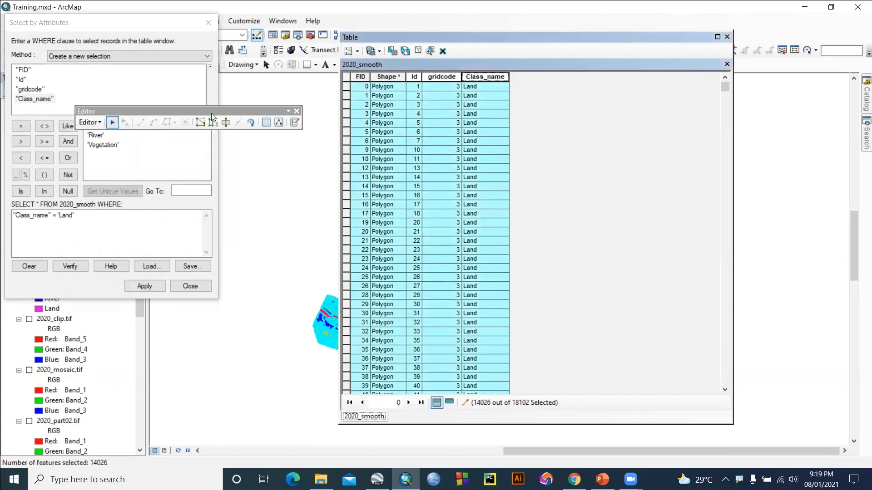
{"action": "left_click", "coordinate": [88, 123]}
{"action": "left_click", "coordinate": [97, 227]}
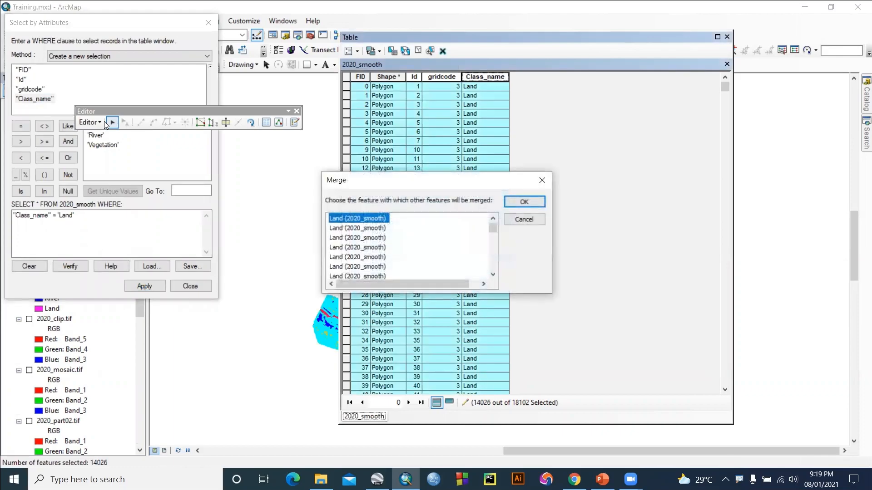
{"action": "left_click", "coordinate": [523, 202]}
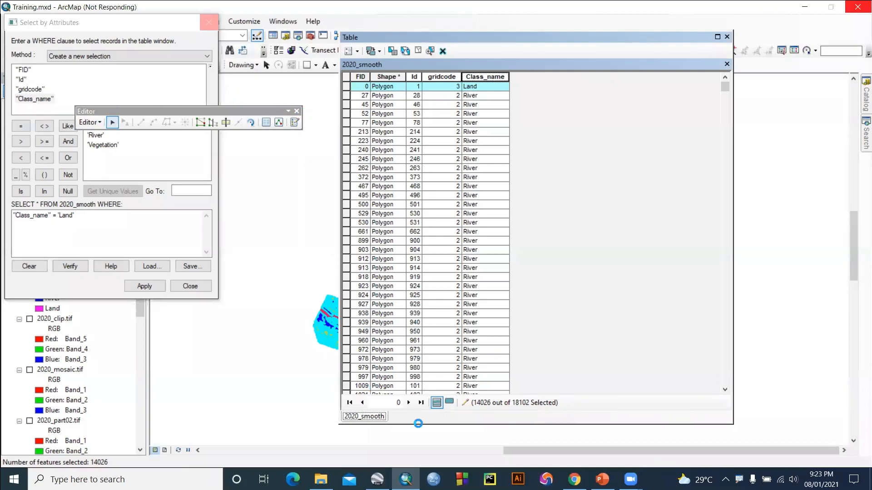
{"action": "left_click", "coordinate": [413, 475]}
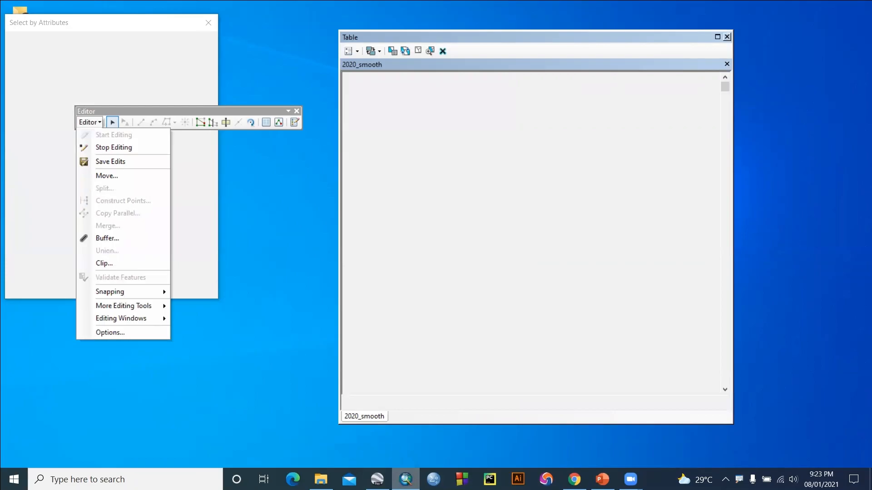
{"action": "left_click", "coordinate": [405, 479]}
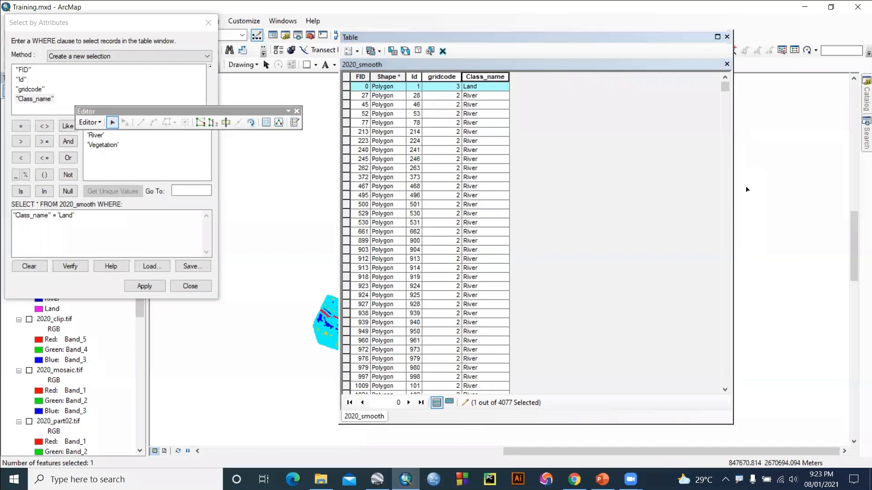
- Close the Editor toolbar, the Select by Attributes dialog and the 2020_smooth attribute table
{"action": "left_click", "coordinate": [296, 112]}
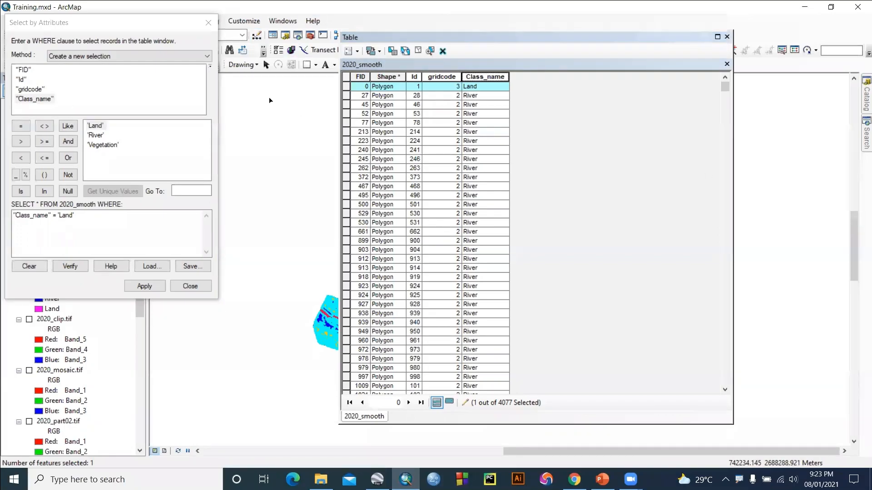
{"action": "left_click", "coordinate": [208, 23]}
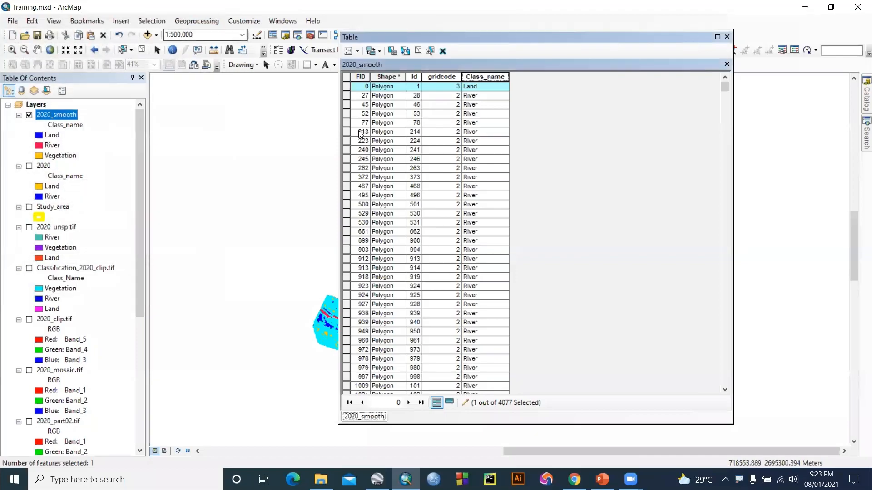
{"action": "left_click", "coordinate": [727, 36]}
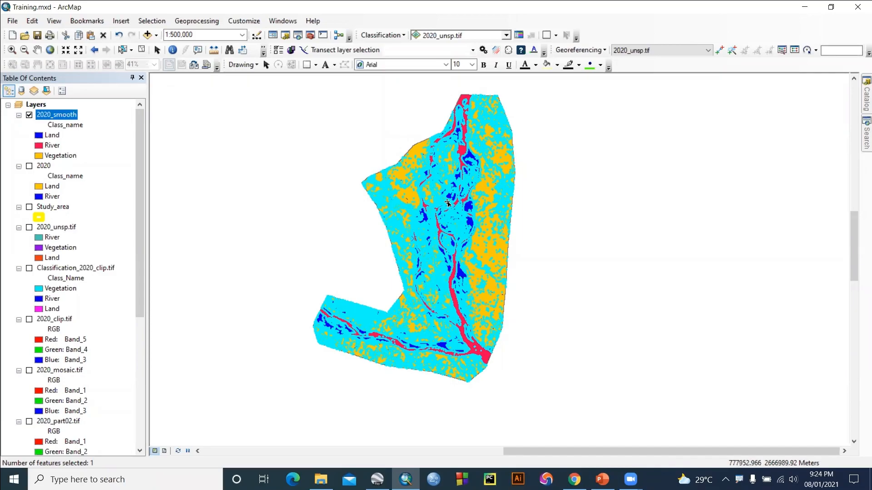
- Switch to Google Earth Pro and examine the river confluence, marking the surrounding area with a temporary freehand outline
{"action": "left_click", "coordinate": [822, 8]}
{"action": "left_click", "coordinate": [377, 479]}
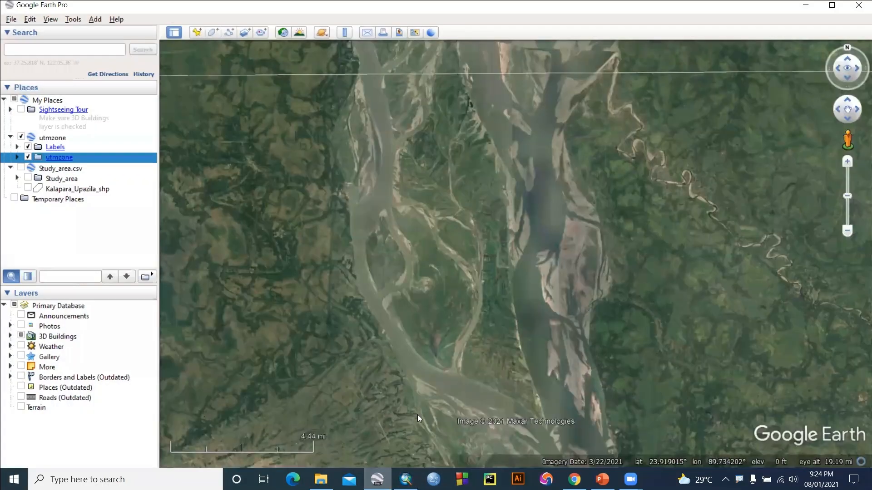
{"action": "scroll", "coordinate": [548, 281], "scroll_direction": "down", "scroll_amount": 3}
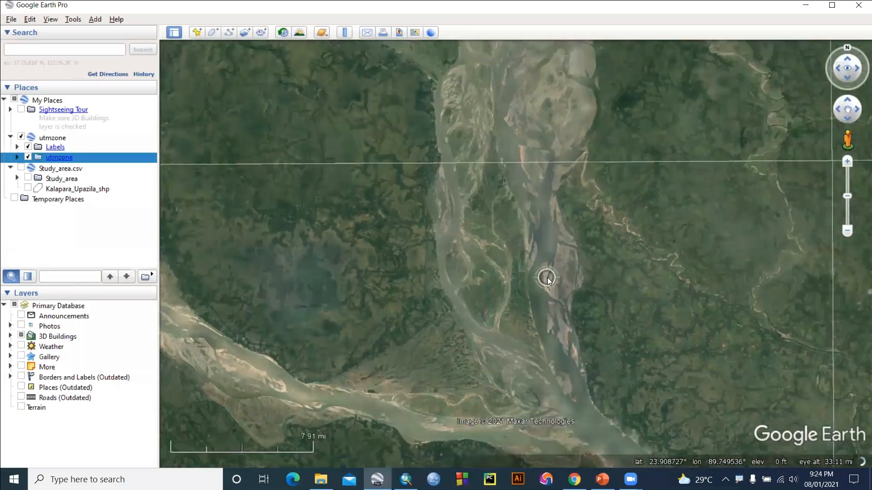
{"action": "scroll", "coordinate": [548, 281], "scroll_direction": "down", "scroll_amount": 5}
{"action": "left_click_drag", "start_coordinate": [622, 283], "coordinate": [456, 293]}
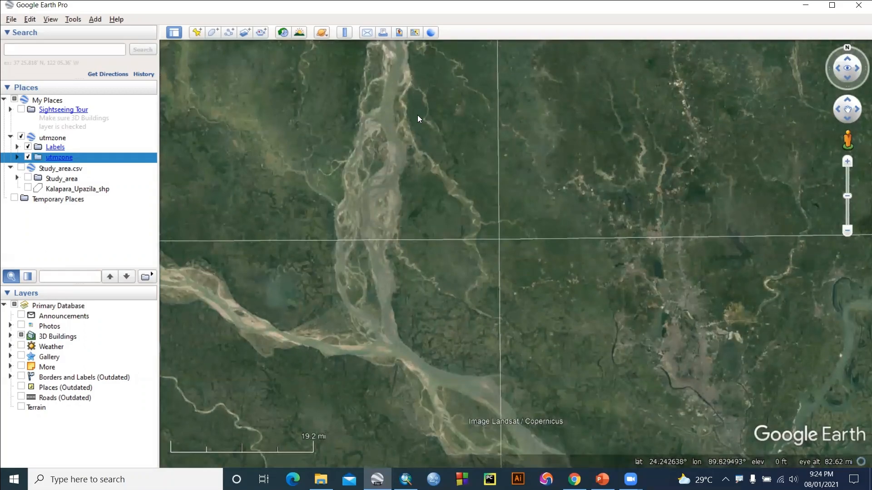
{"action": "mouse_move", "coordinate": [414, 115]}
{"action": "left_mouse_down"}
{"action": "mouse_move", "coordinate": [616, 98]}
{"action": "mouse_move", "coordinate": [395, 389]}
{"action": "mouse_move", "coordinate": [398, 117]}
{"action": "left_mouse_up"}
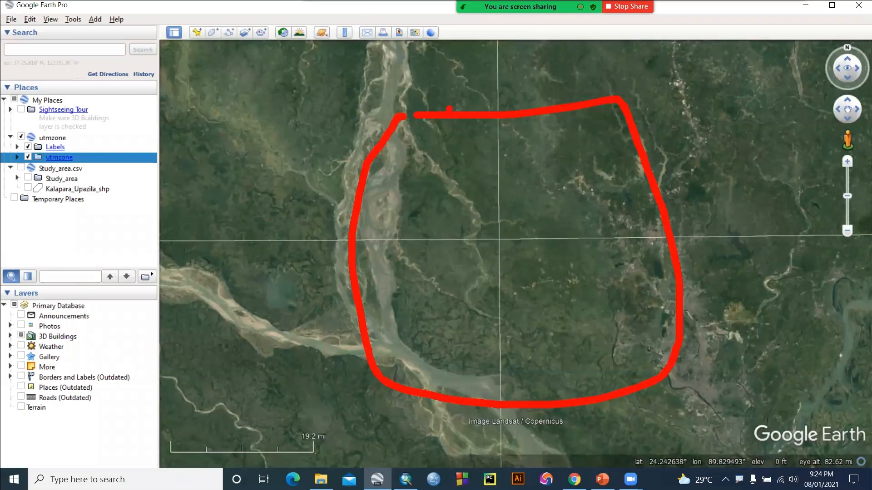
{"action": "key", "text": "Escape"}
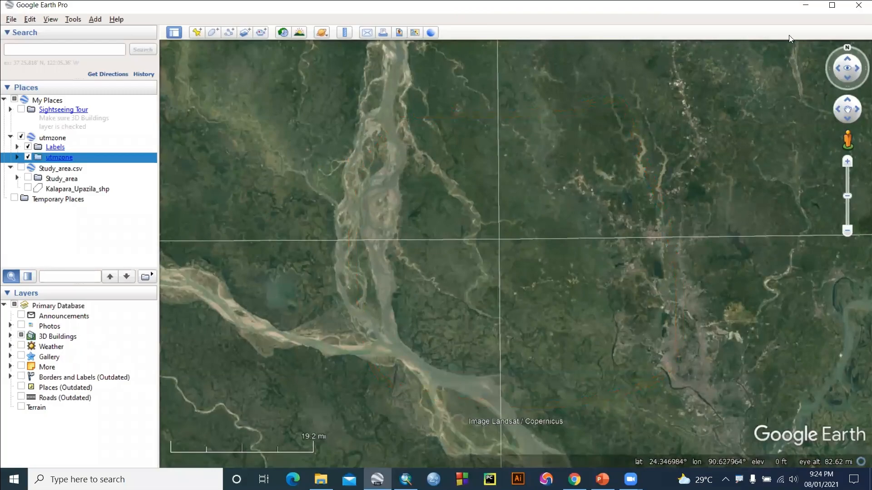
- Return to ArcMap and save the Training.mxd map document
{"action": "left_click", "coordinate": [804, 6]}
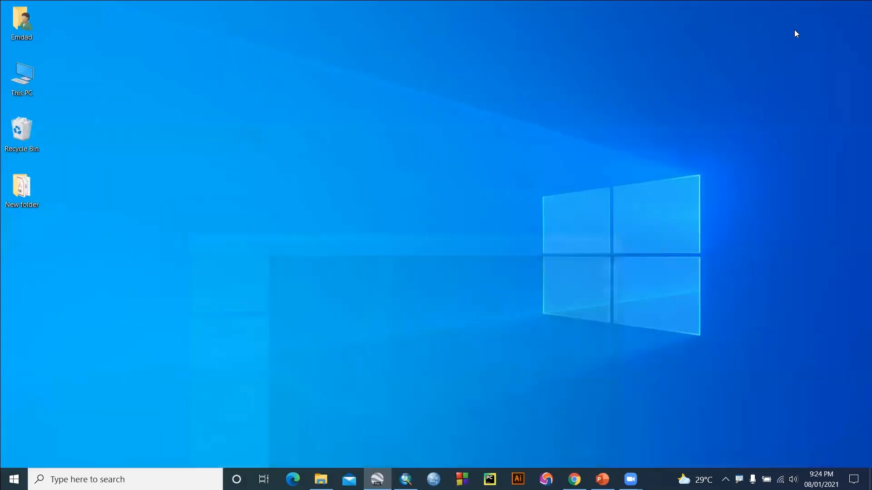
{"action": "left_click", "coordinate": [406, 479]}
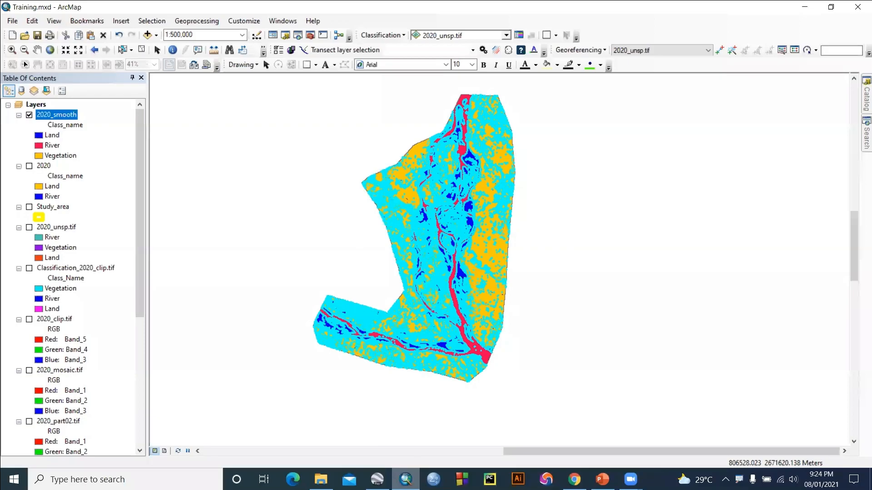
{"action": "left_click", "coordinate": [17, 22]}
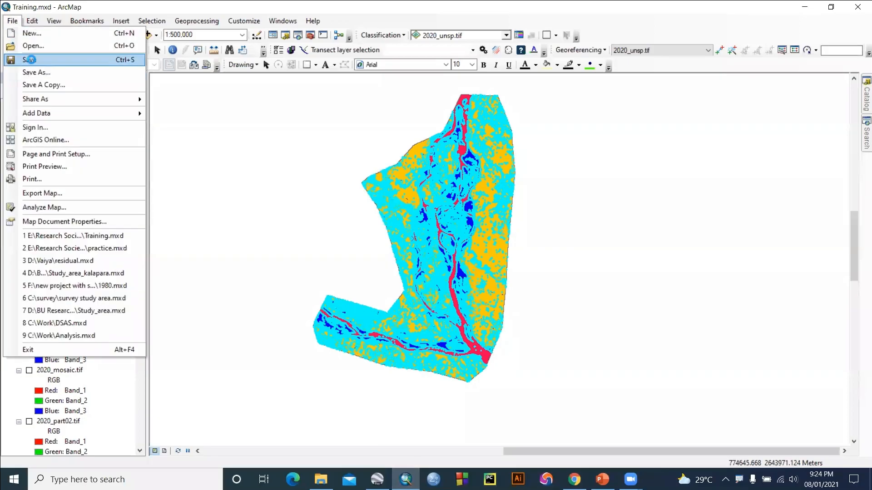
- Save the Training.mxd map document and hide the 2020_smooth layer
{"action": "left_click", "coordinate": [31, 61]}
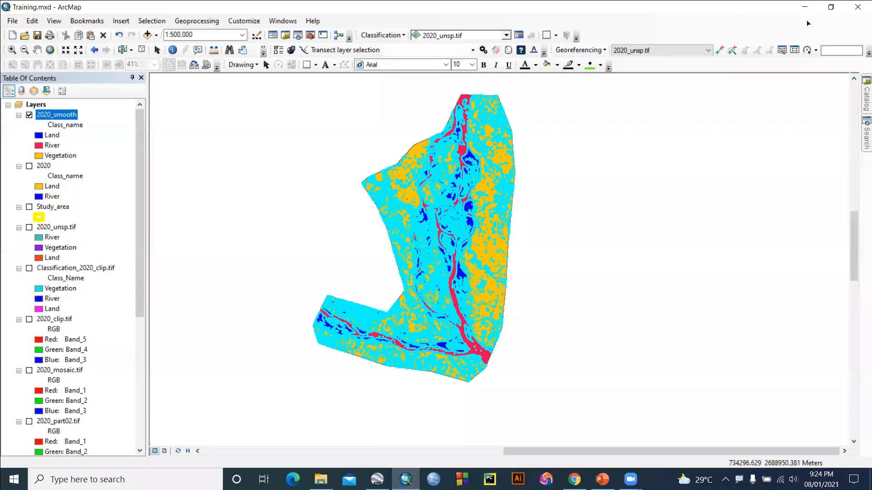
{"action": "left_click", "coordinate": [29, 116]}
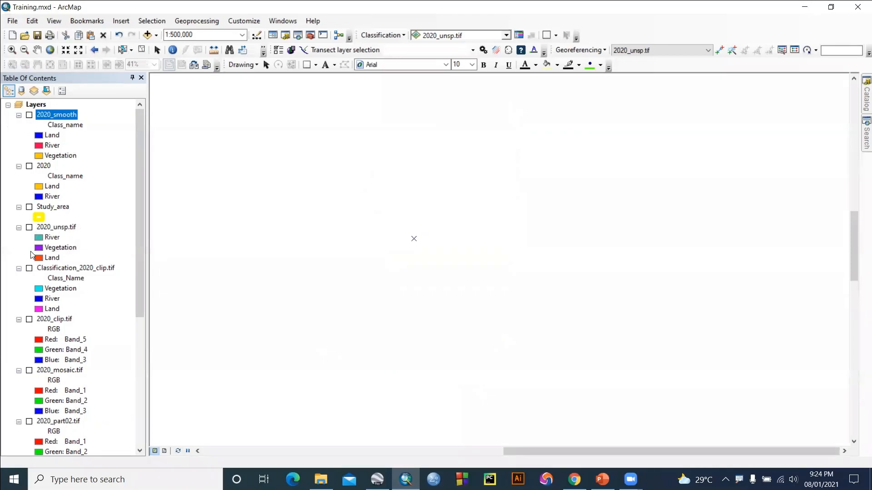
- Collapse the legends of the nine layers from 2020_smooth down to 2020_part01.tif in the Layers data frame
{"action": "left_click", "coordinate": [18, 116]}
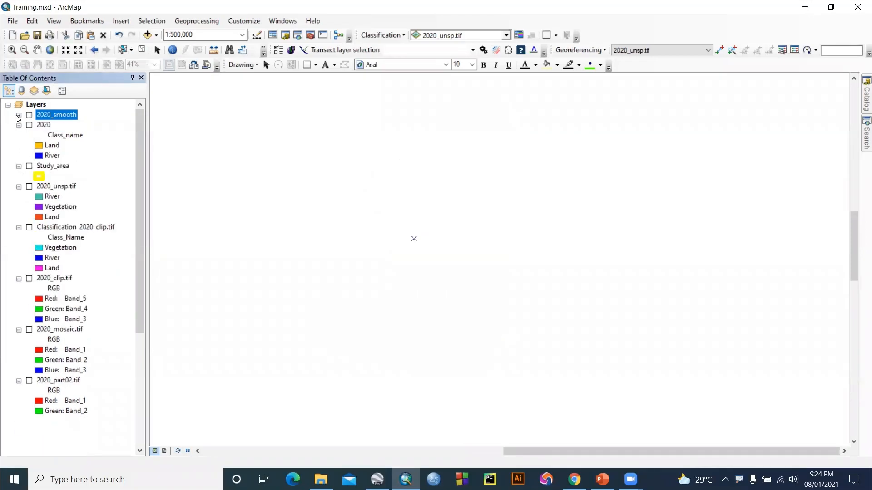
{"action": "left_click", "coordinate": [18, 126]}
{"action": "left_click", "coordinate": [19, 136]}
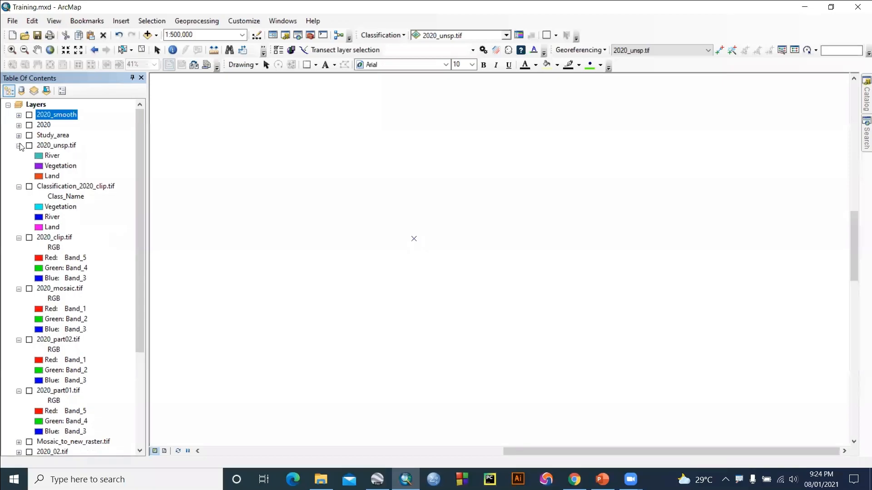
{"action": "left_click", "coordinate": [19, 146]}
{"action": "left_click", "coordinate": [19, 156]}
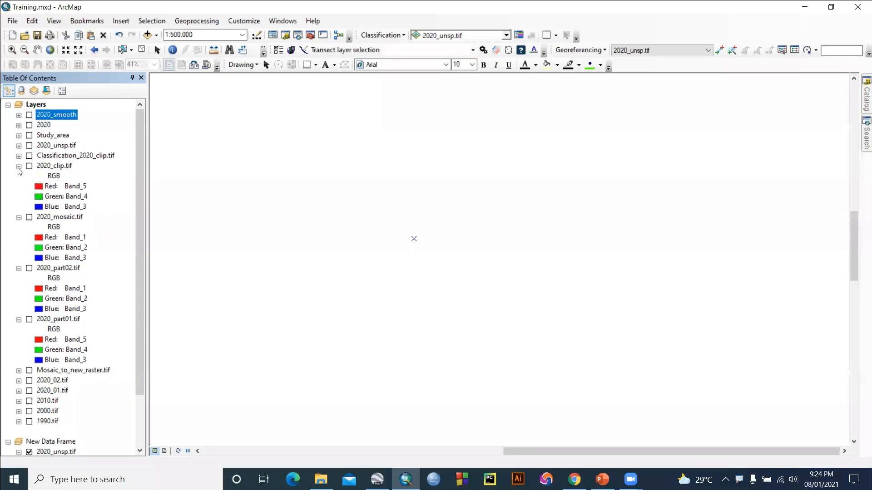
{"action": "left_click", "coordinate": [18, 166]}
{"action": "left_click", "coordinate": [19, 177]}
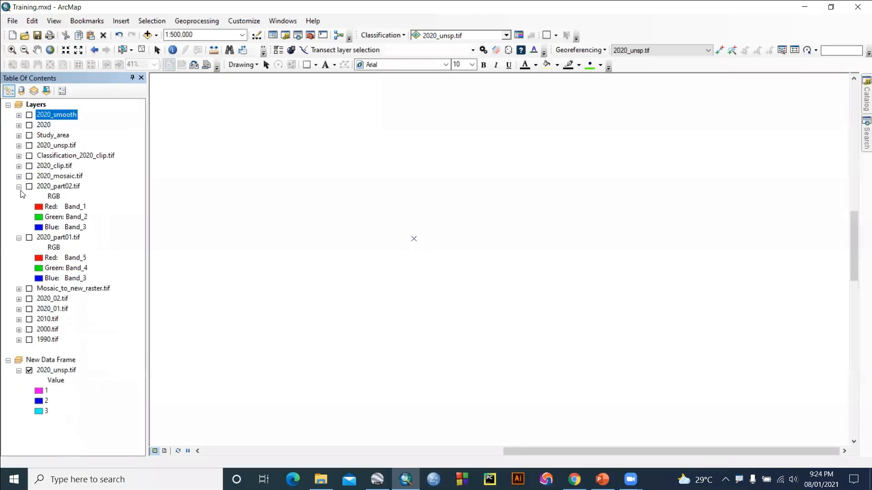
{"action": "left_click", "coordinate": [18, 186]}
{"action": "left_click", "coordinate": [19, 197]}
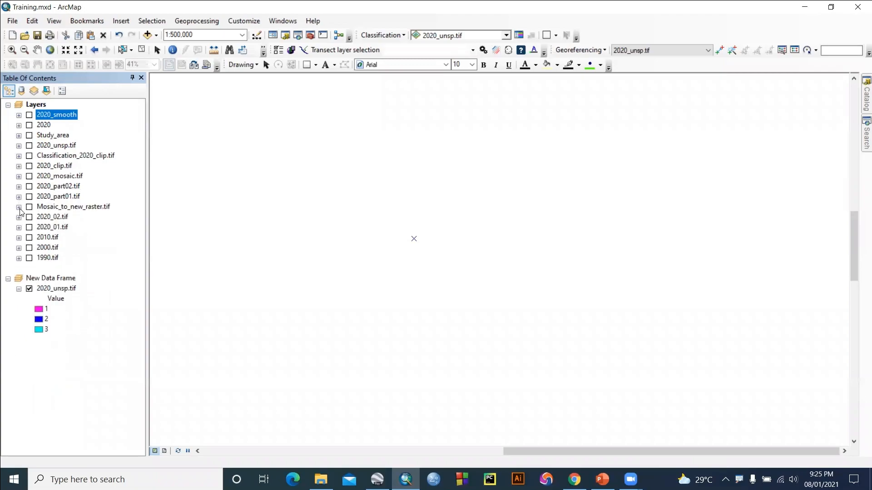
- Expand the band legends of the 2010.tif, 2000.tif and 1990.tif layers
{"action": "left_click", "coordinate": [18, 238]}
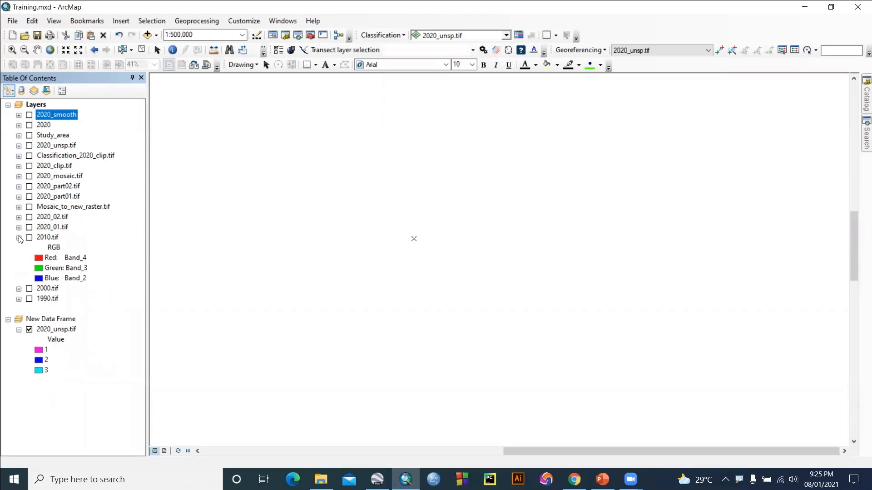
{"action": "left_click", "coordinate": [18, 289]}
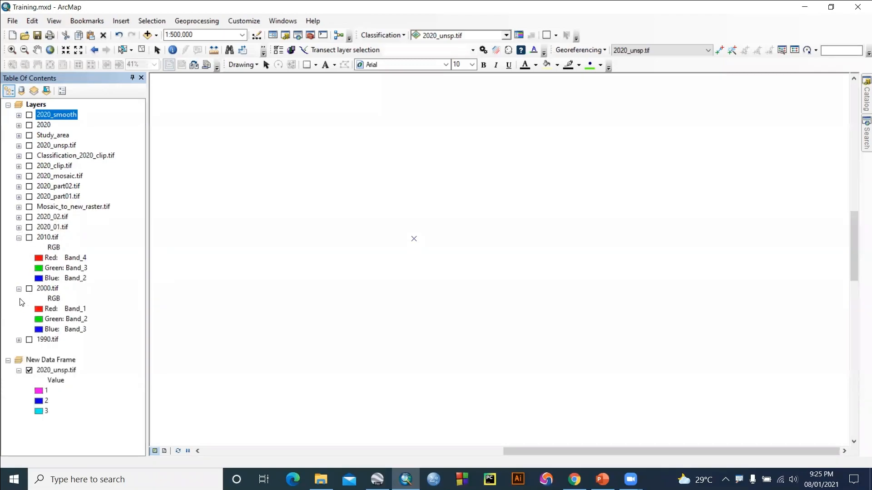
{"action": "left_click", "coordinate": [19, 341]}
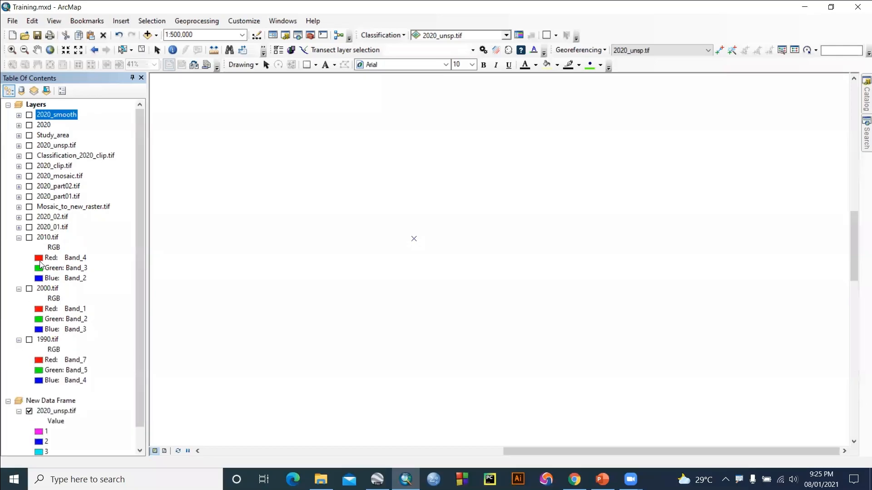
- Display the 2010.tif image and examine it at its full layer extent
{"action": "left_click", "coordinate": [29, 237]}
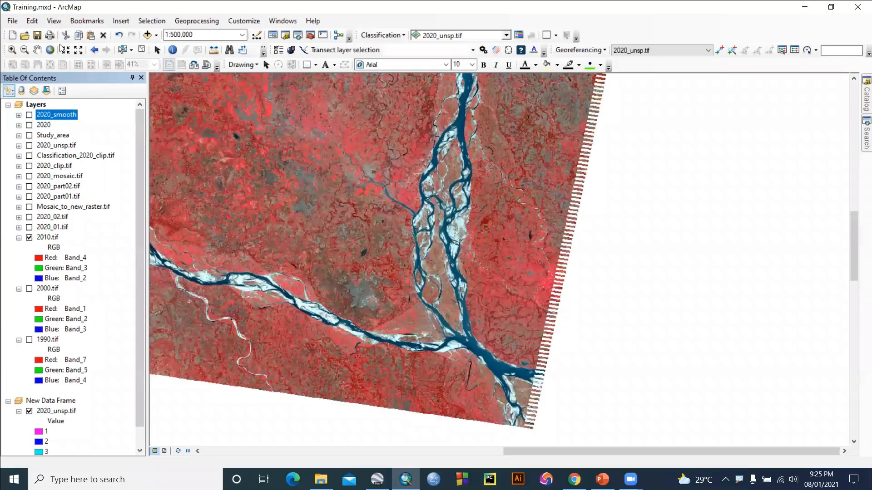
{"action": "left_click", "coordinate": [50, 50]}
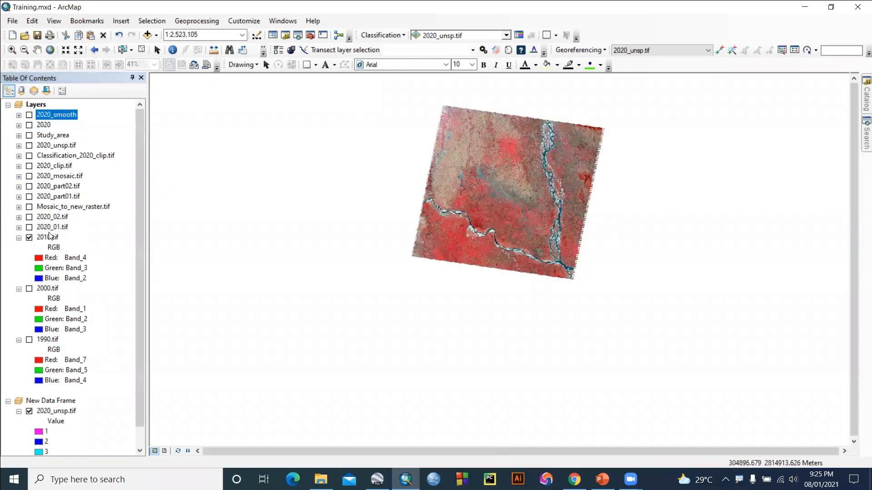
{"action": "right_click", "coordinate": [51, 238]}
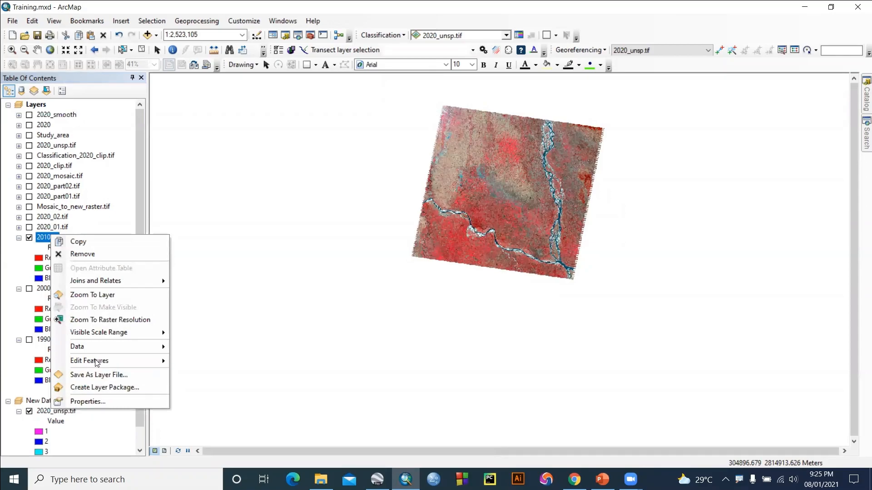
{"action": "left_click", "coordinate": [100, 295]}
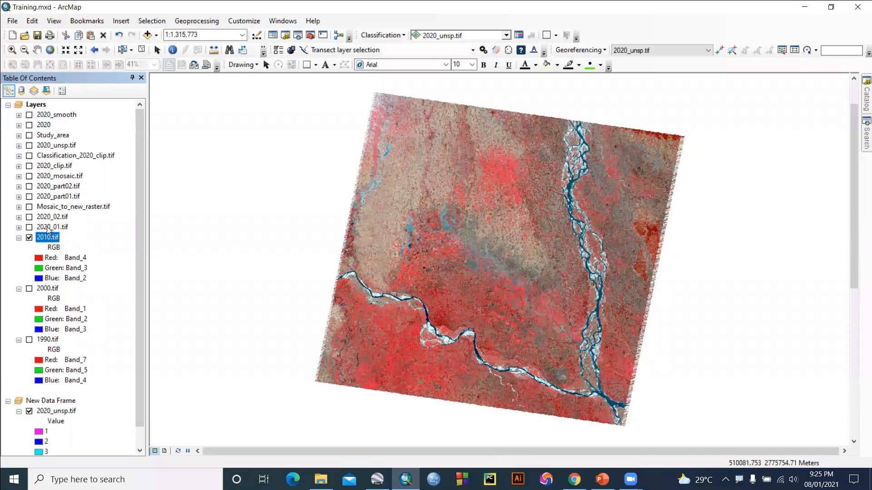
- Examine the 2000.tif and 1990.tif images one after the other in place of 2010.tif, leaving all three hidden
{"action": "scroll", "coordinate": [47, 227], "scroll_direction": "down", "scroll_amount": 1}
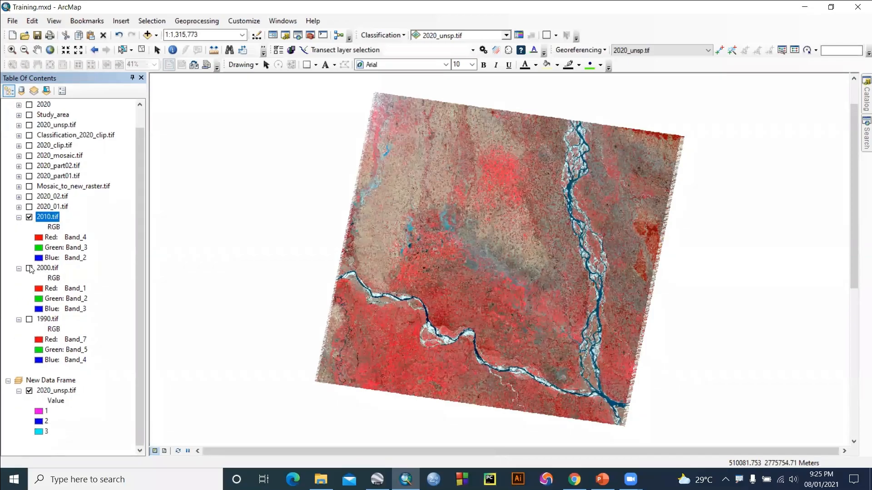
{"action": "left_click", "coordinate": [29, 269]}
{"action": "left_click", "coordinate": [29, 218]}
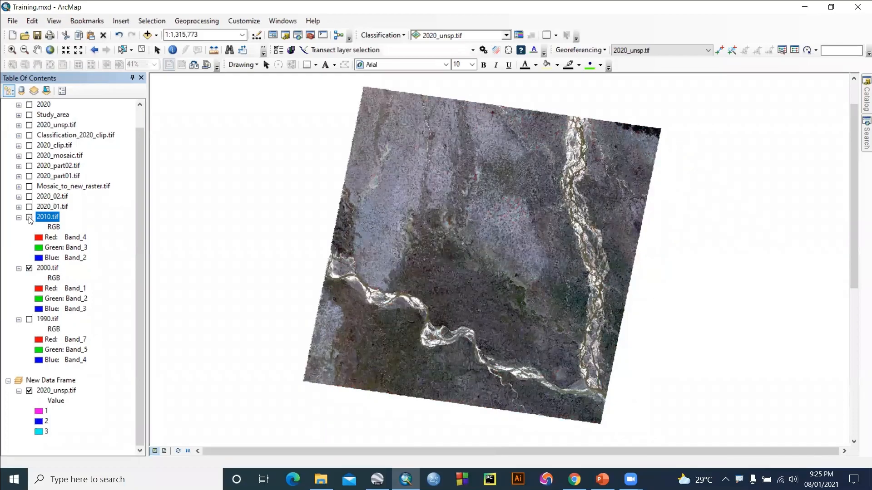
{"action": "left_click", "coordinate": [29, 320]}
{"action": "left_click", "coordinate": [29, 268]}
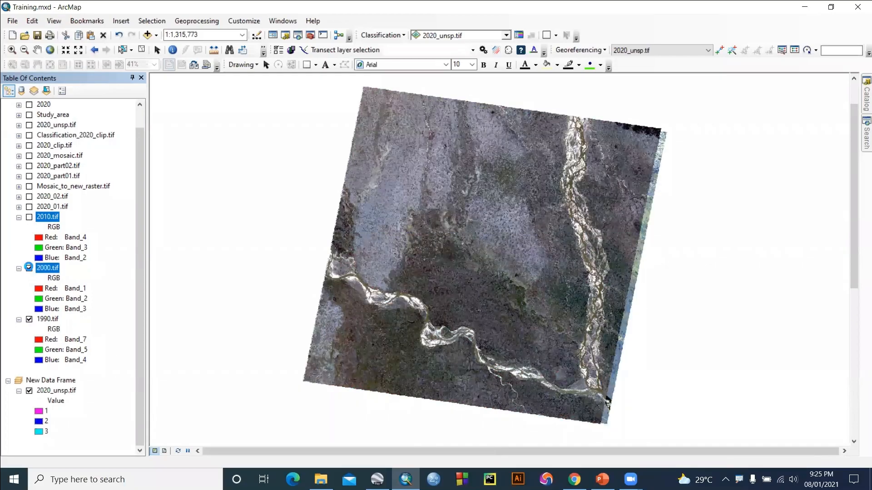
{"action": "left_click", "coordinate": [29, 268]}
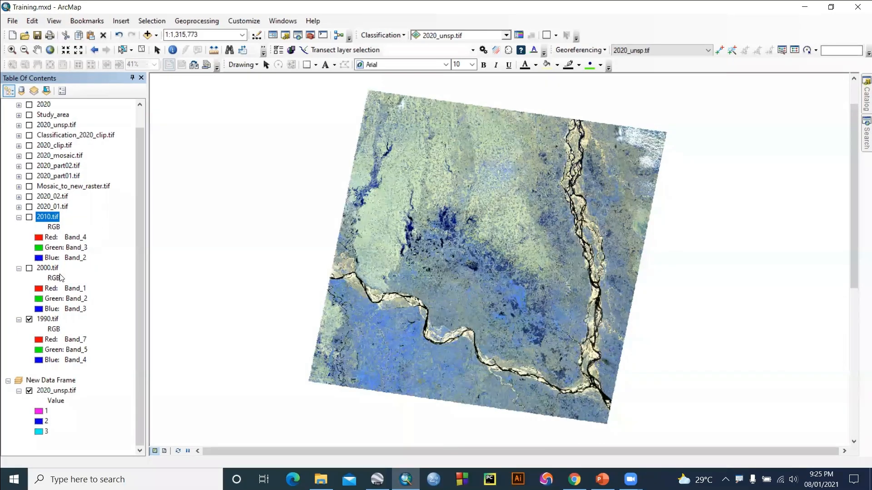
{"action": "left_click", "coordinate": [29, 320]}
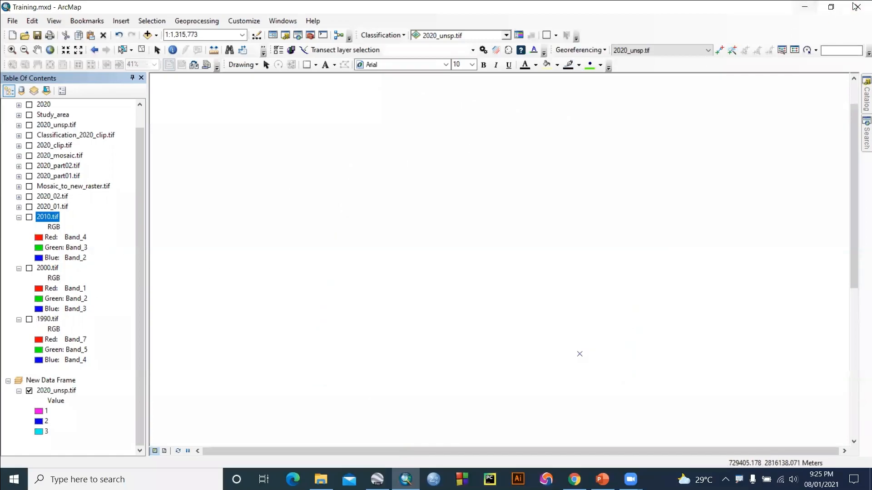
- Switch to the USGS EarthExplorer page in Chrome and examine the river area around the map marker
{"action": "left_click", "coordinate": [808, 7]}
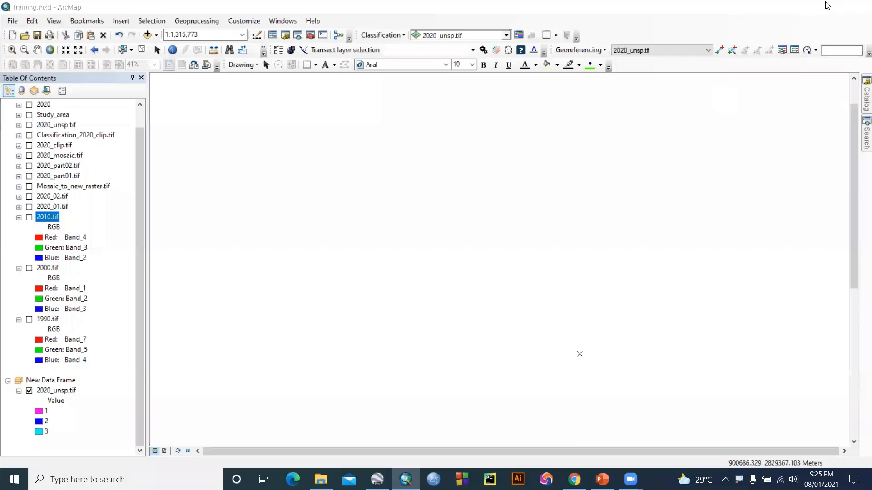
{"action": "left_click", "coordinate": [804, 7]}
{"action": "left_click", "coordinate": [574, 480]}
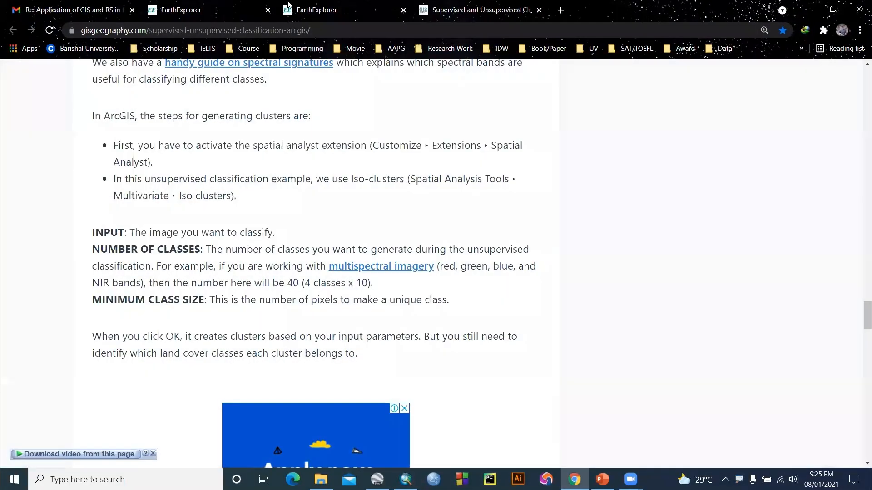
{"action": "left_click", "coordinate": [333, 10]}
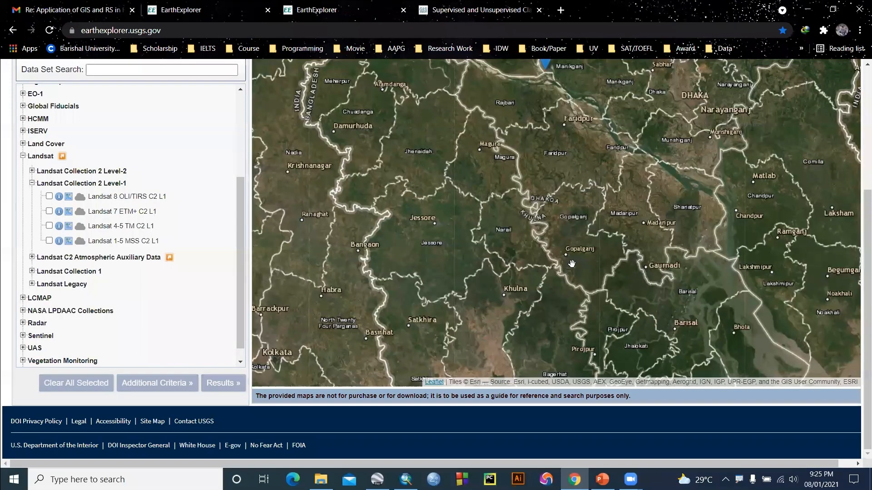
{"action": "left_click_drag", "start_coordinate": [593, 146], "coordinate": [522, 293]}
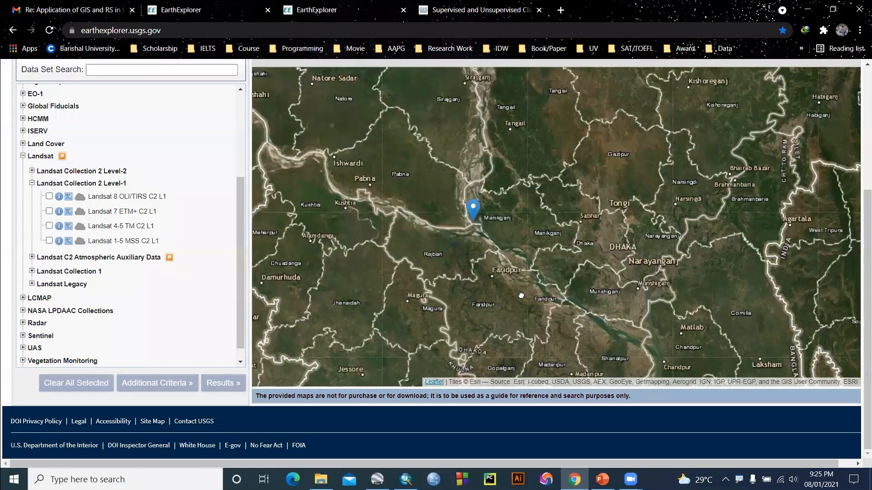
{"action": "left_click_drag", "start_coordinate": [581, 280], "coordinate": [643, 290]}
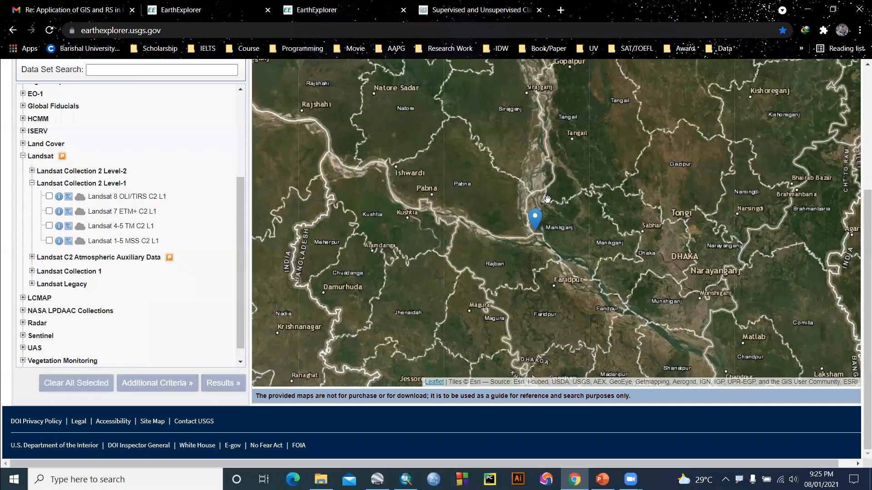
- Go back to the EarthExplorer search criteria and review the geocoder and KML/shapefile upload options for defining the search area
{"action": "scroll", "coordinate": [136, 137], "scroll_direction": "up", "scroll_amount": 3}
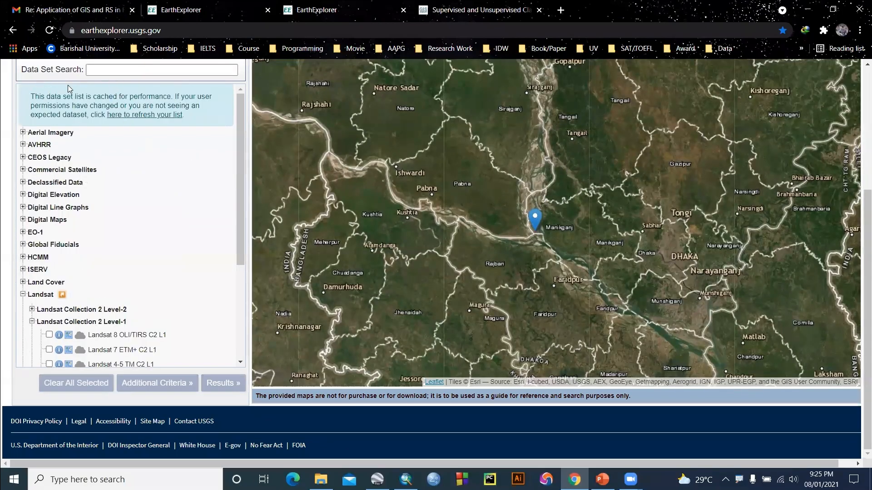
{"action": "scroll", "coordinate": [64, 113], "scroll_direction": "up", "scroll_amount": 3}
{"action": "scroll", "coordinate": [48, 154], "scroll_direction": "up", "scroll_amount": 1}
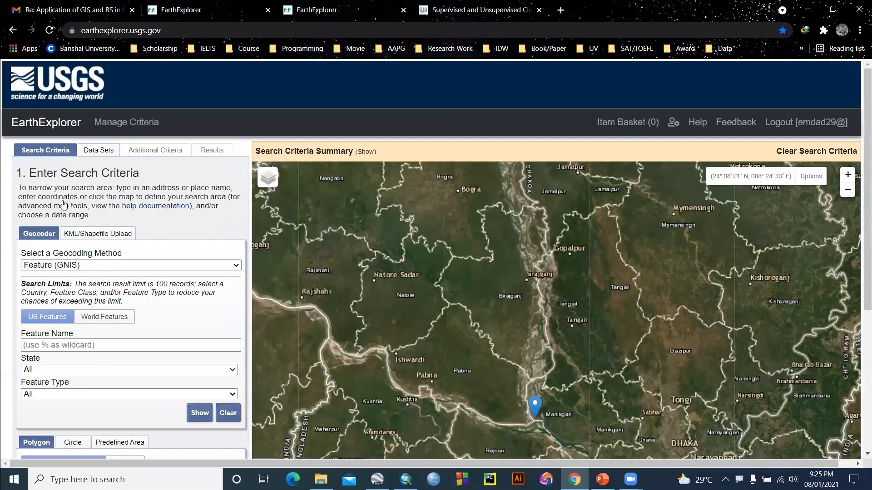
{"action": "scroll", "coordinate": [64, 207], "scroll_direction": "down", "scroll_amount": 3}
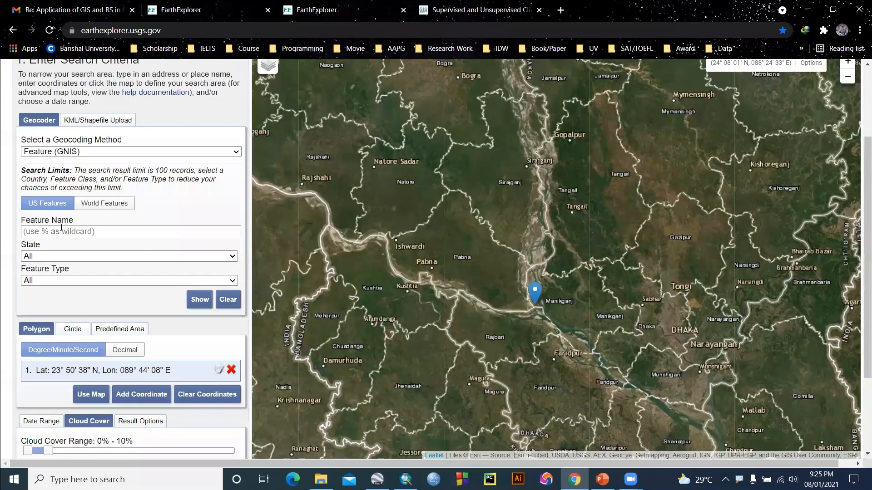
{"action": "left_click", "coordinate": [61, 230]}
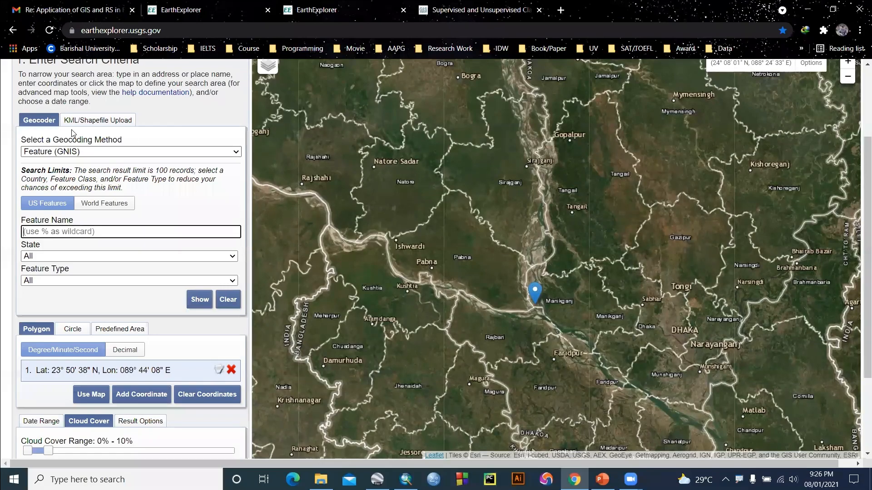
{"action": "left_click", "coordinate": [94, 120]}
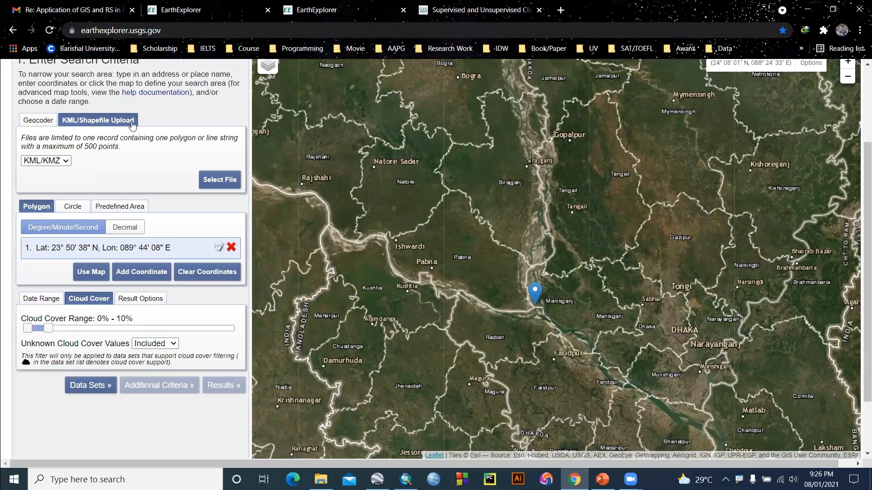
{"action": "left_click", "coordinate": [50, 121]}
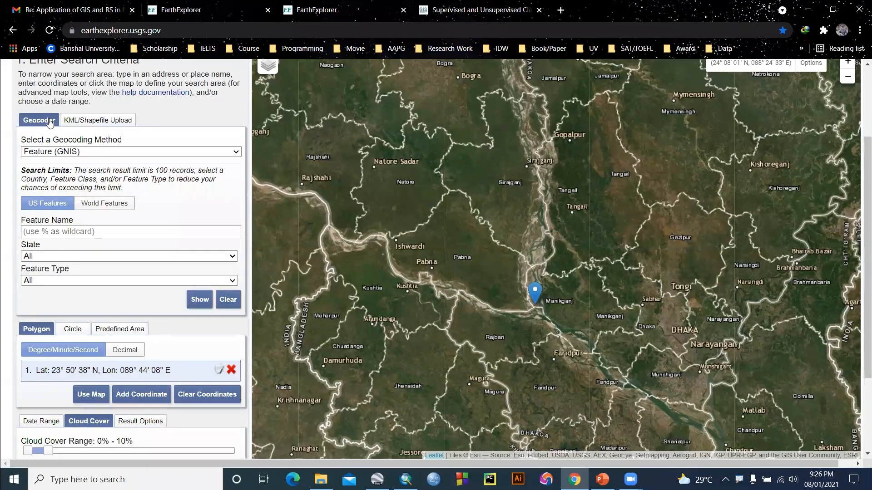
- Outline a search polygon around the river north of the existing marker by adding five more vertices on the map
{"action": "left_click_drag", "start_coordinate": [559, 299], "coordinate": [558, 257]}
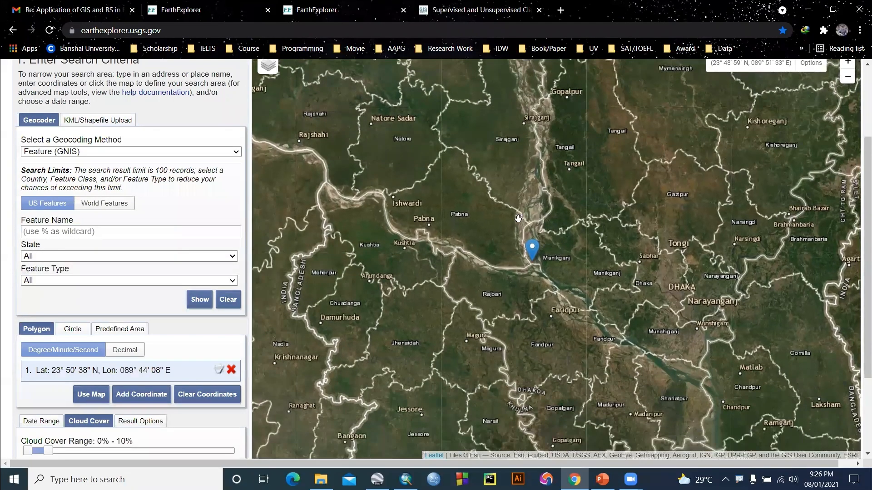
{"action": "left_click", "coordinate": [515, 177]}
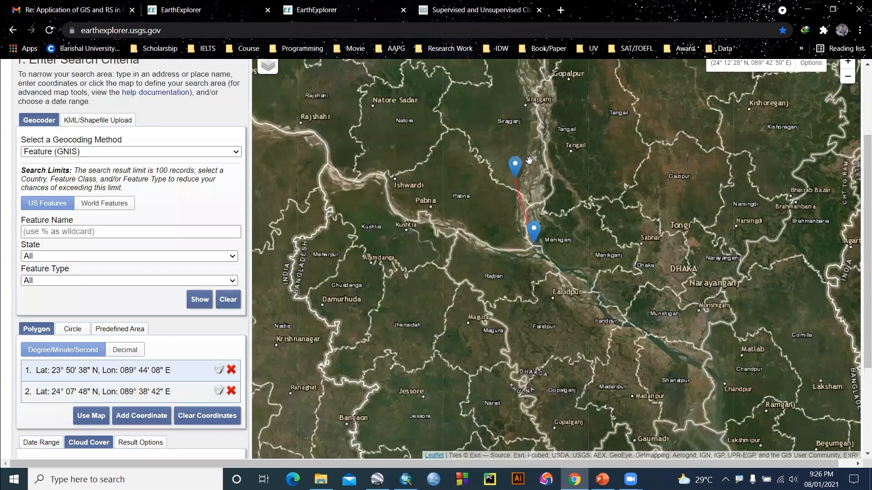
{"action": "left_click", "coordinate": [529, 158]}
{"action": "left_click", "coordinate": [568, 155]}
{"action": "left_click", "coordinate": [579, 195]}
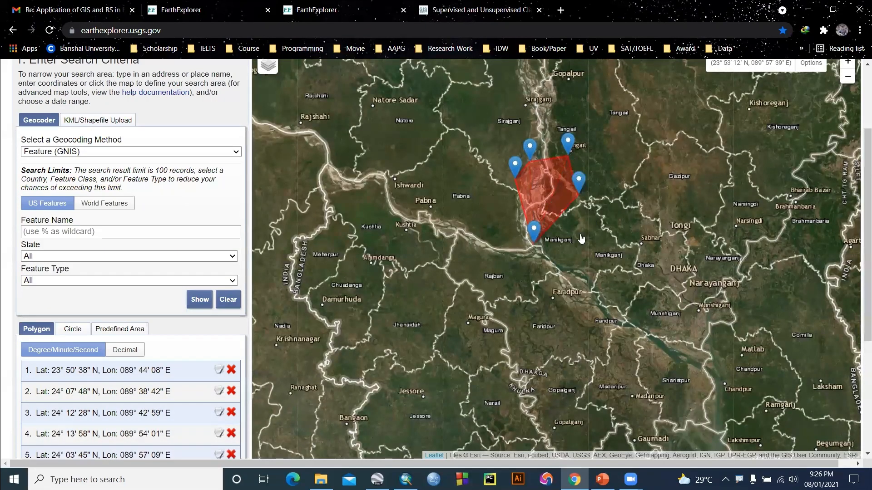
{"action": "left_click", "coordinate": [580, 235]}
- Review the circle option for defining the search area and return to the polygon coordinates
{"action": "scroll", "coordinate": [146, 236], "scroll_direction": "down", "scroll_amount": 3}
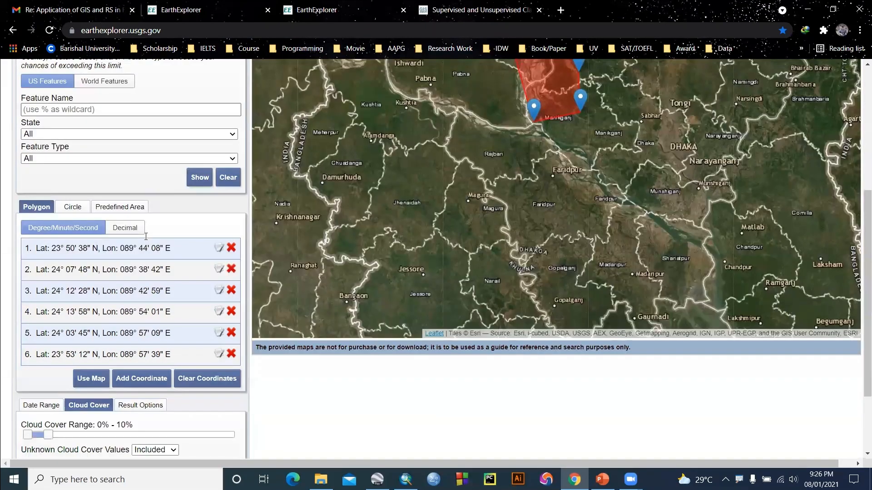
{"action": "scroll", "coordinate": [73, 161], "scroll_direction": "down", "scroll_amount": 1}
{"action": "left_click", "coordinate": [72, 159]}
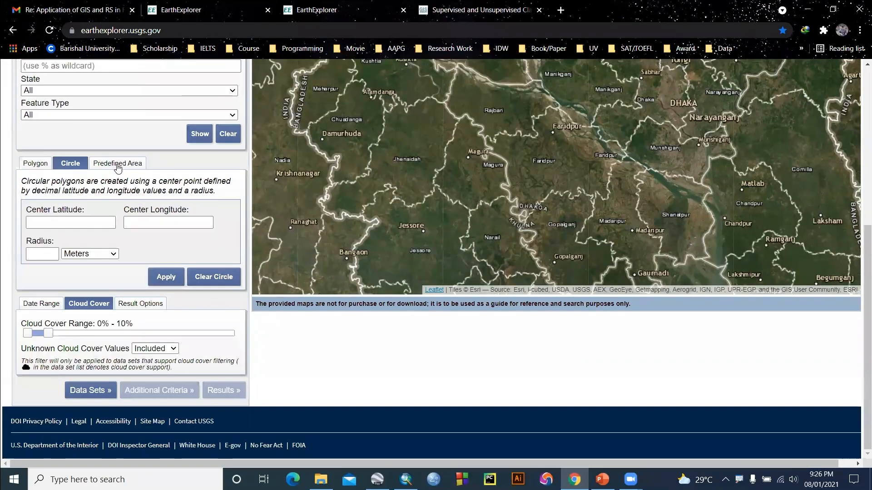
{"action": "left_click", "coordinate": [36, 166]}
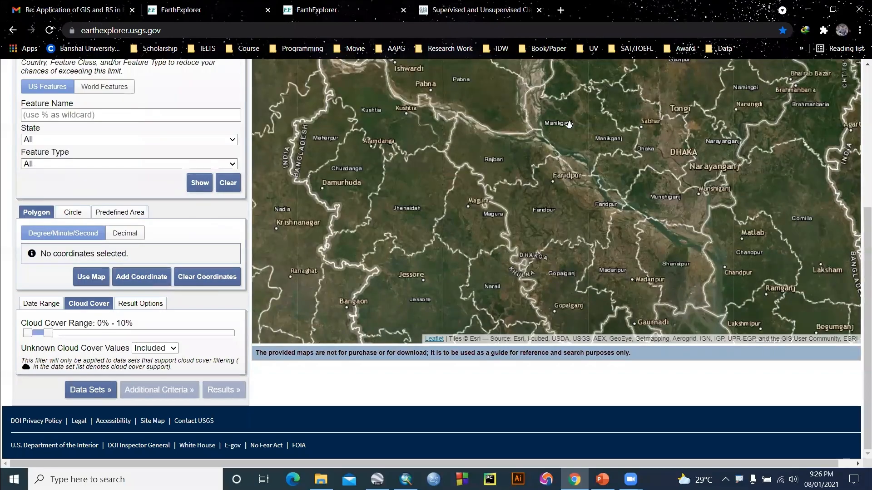
- Place a single search point on the river confluence just west of Manikganj on the map
{"action": "left_click_drag", "start_coordinate": [569, 125], "coordinate": [567, 258]}
{"action": "left_click_drag", "start_coordinate": [588, 157], "coordinate": [626, 291]}
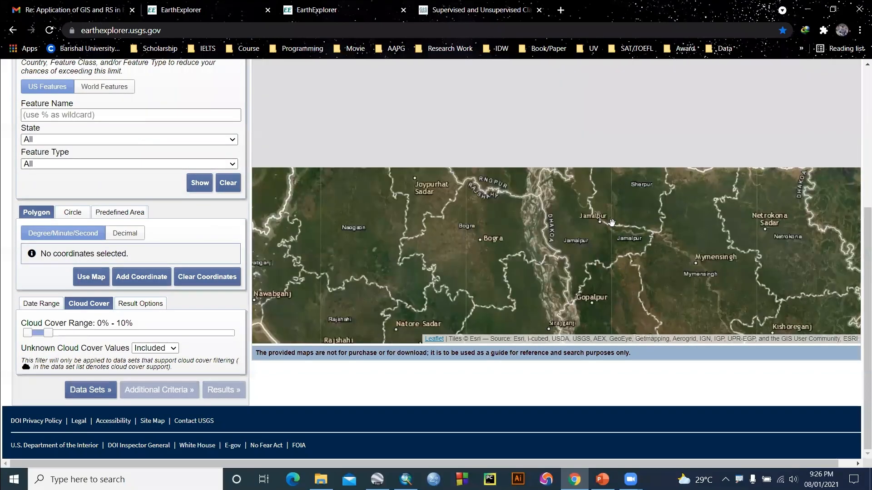
{"action": "scroll", "coordinate": [585, 222], "scroll_direction": "down", "scroll_amount": 3}
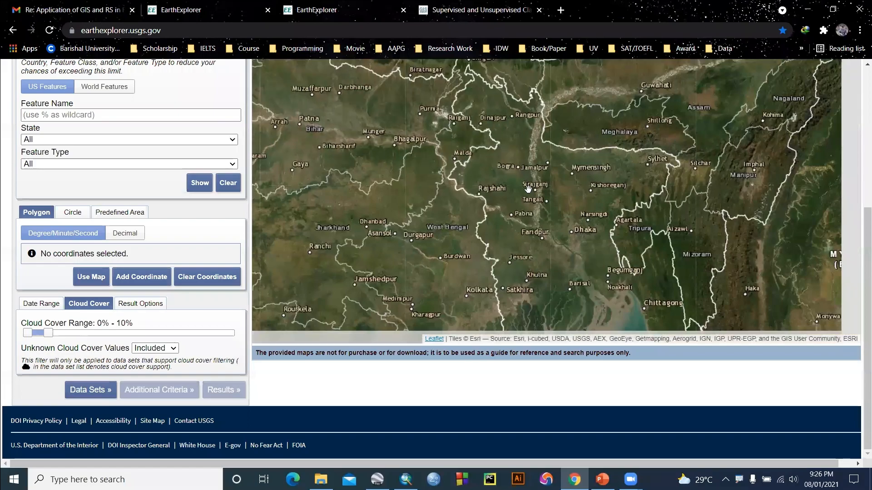
{"action": "scroll", "coordinate": [525, 219], "scroll_direction": "up", "scroll_amount": 2}
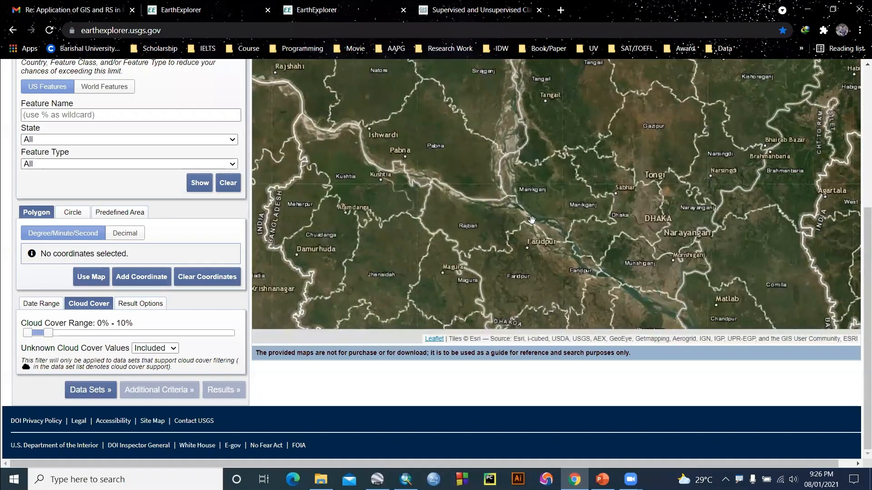
{"action": "left_click", "coordinate": [513, 198]}
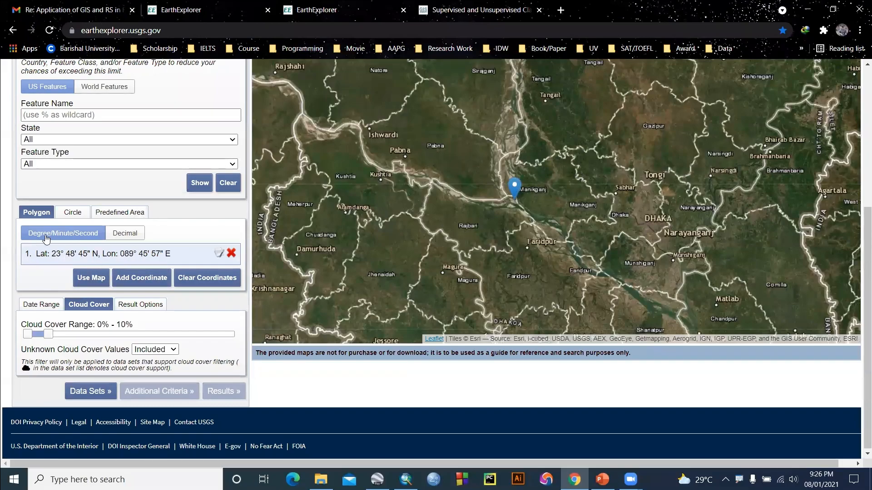
- Check the date range and cloud cover criteria and run the search on the Landsat 4-5 TM C2 L1 data set
{"action": "left_click", "coordinate": [45, 305]}
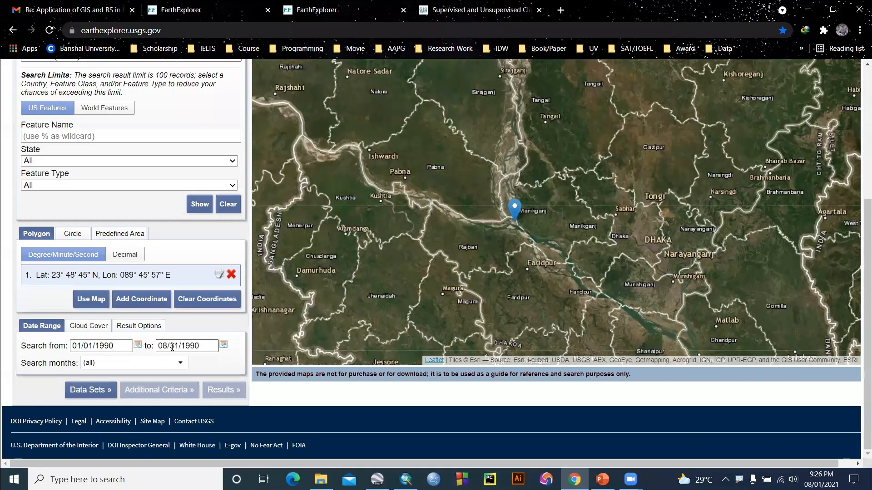
{"action": "left_click", "coordinate": [93, 326]}
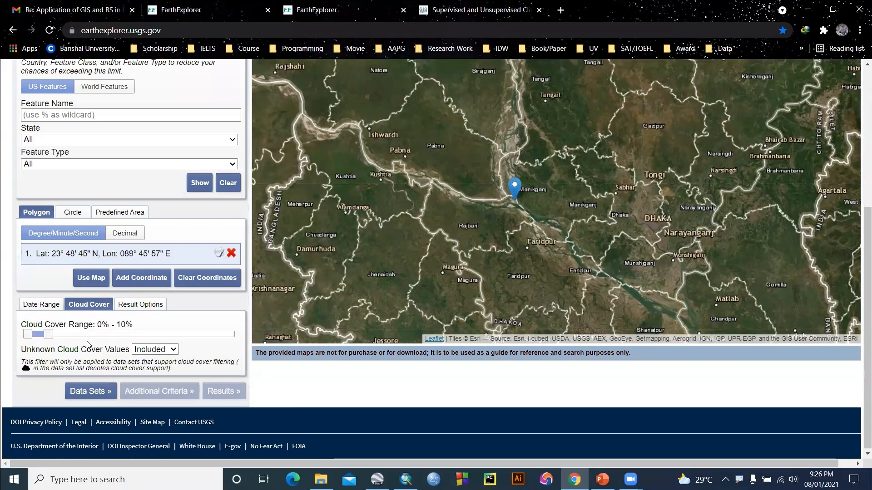
{"action": "left_click", "coordinate": [91, 390]}
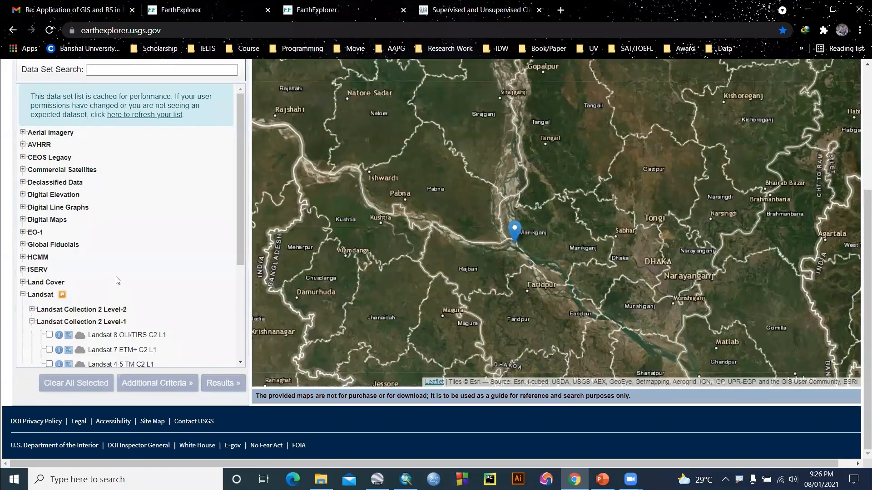
{"action": "scroll", "coordinate": [117, 279], "scroll_direction": "down", "scroll_amount": 3}
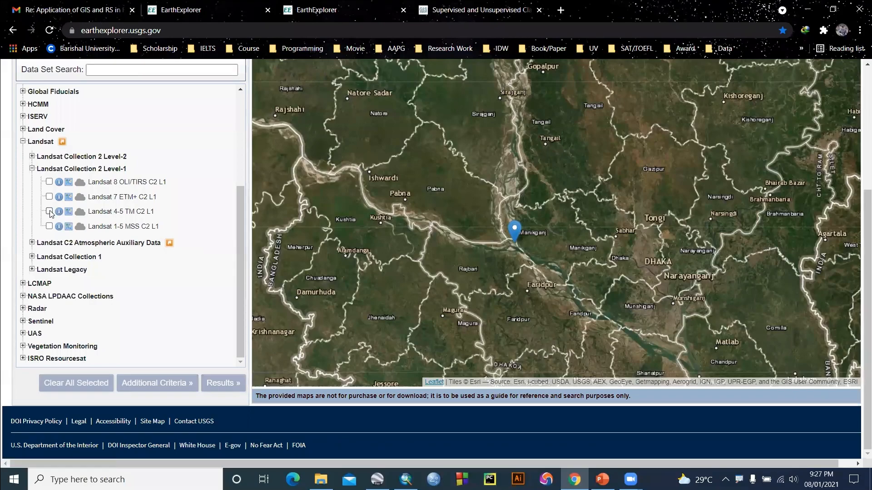
{"action": "left_click", "coordinate": [50, 211]}
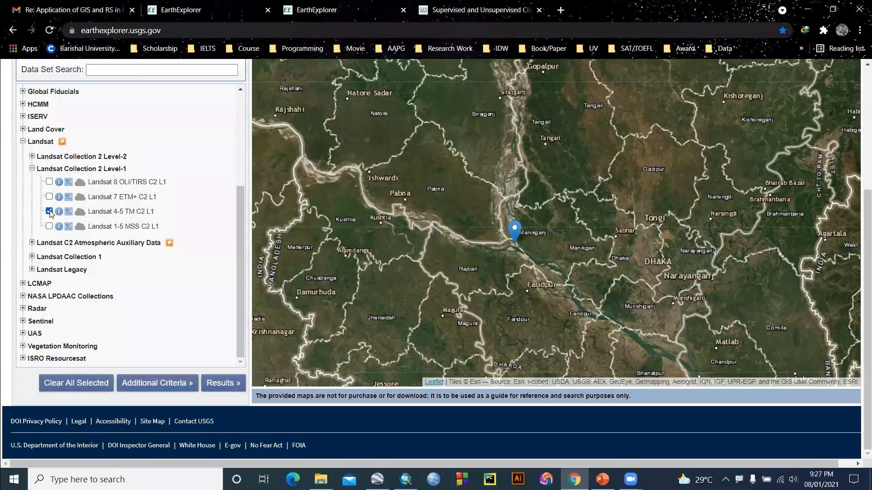
{"action": "left_click", "coordinate": [230, 382]}
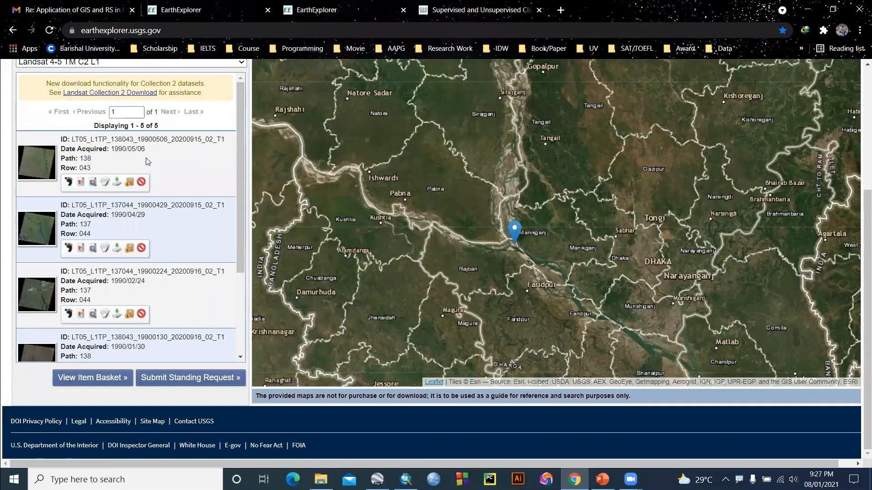
- Show the map footprints of the scenes acquired on 1990/05/06, 1990/04/29 and 1990/02/24
{"action": "left_click", "coordinate": [68, 182]}
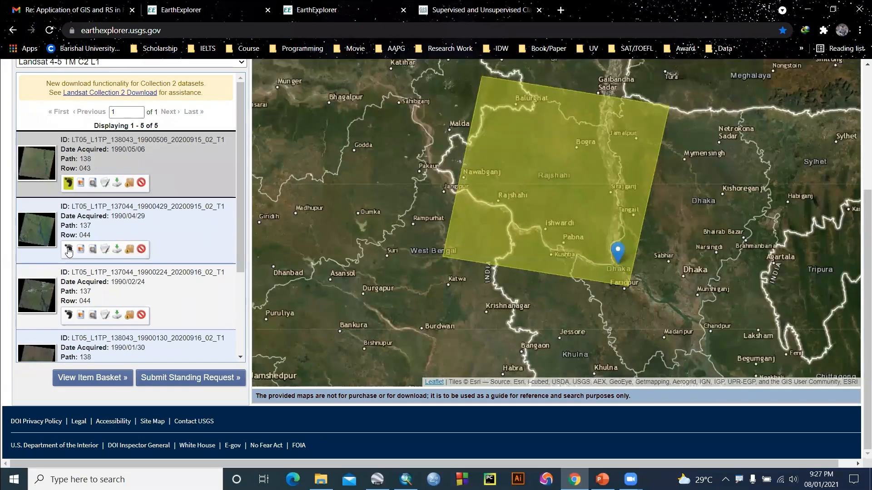
{"action": "left_click", "coordinate": [69, 250]}
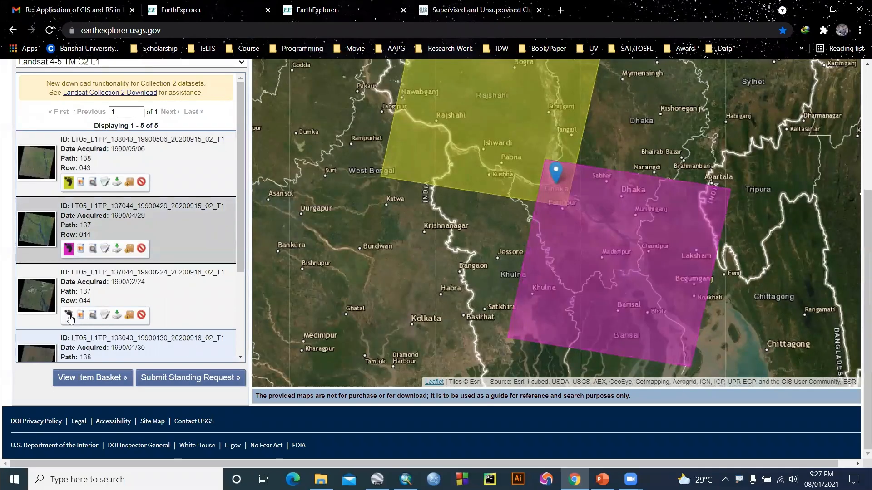
{"action": "left_click", "coordinate": [69, 314]}
{"action": "left_click", "coordinate": [68, 315]}
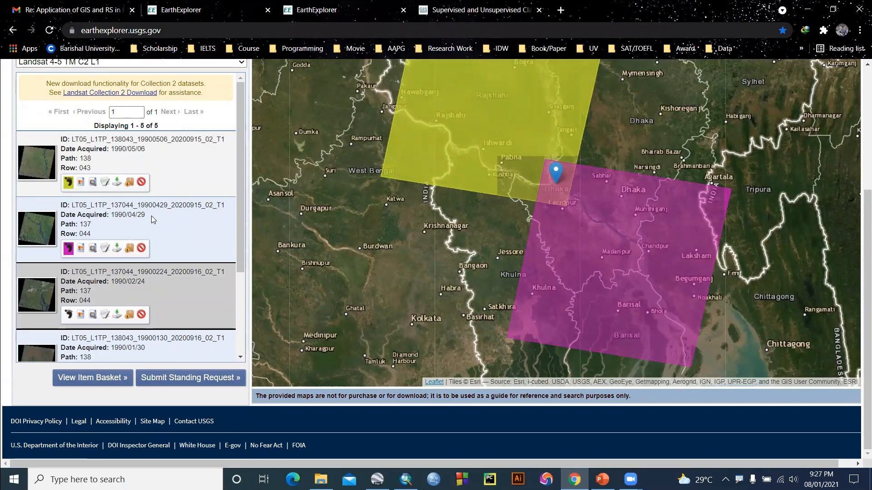
{"action": "scroll", "coordinate": [156, 284], "scroll_direction": "down", "scroll_amount": 3}
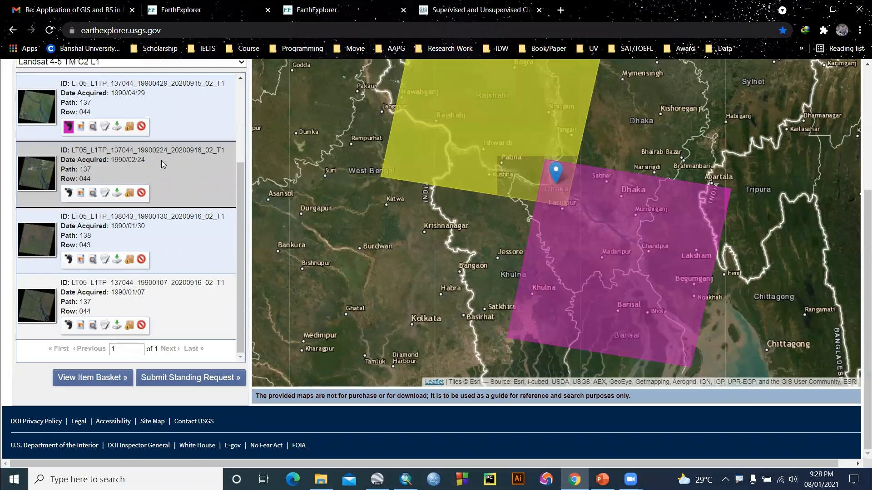
{"action": "left_click", "coordinate": [67, 193]}
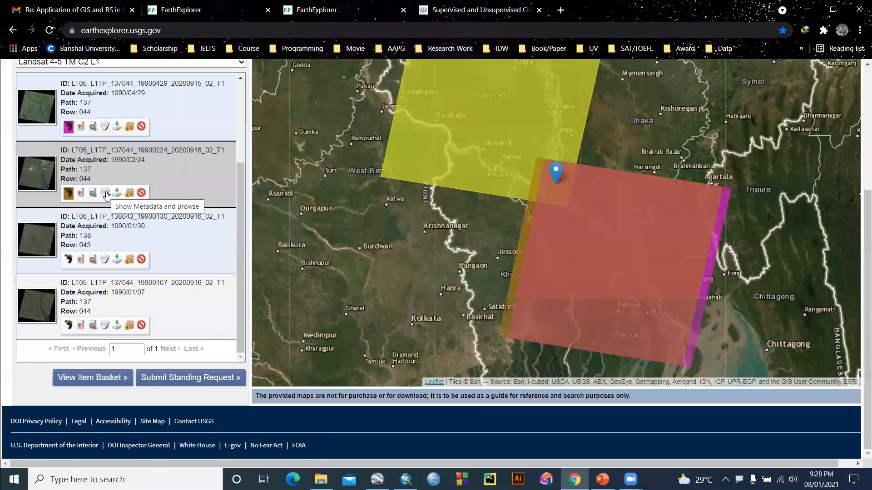
- Bring up the metadata and browse display of the 1990/02/24 scene and examine its attributes
{"action": "left_click", "coordinate": [105, 193]}
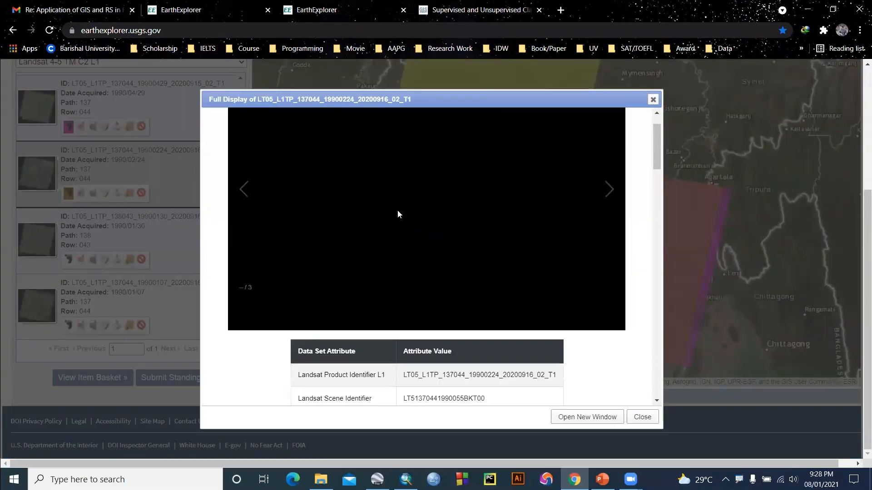
{"action": "scroll", "coordinate": [398, 213], "scroll_direction": "down", "scroll_amount": 4}
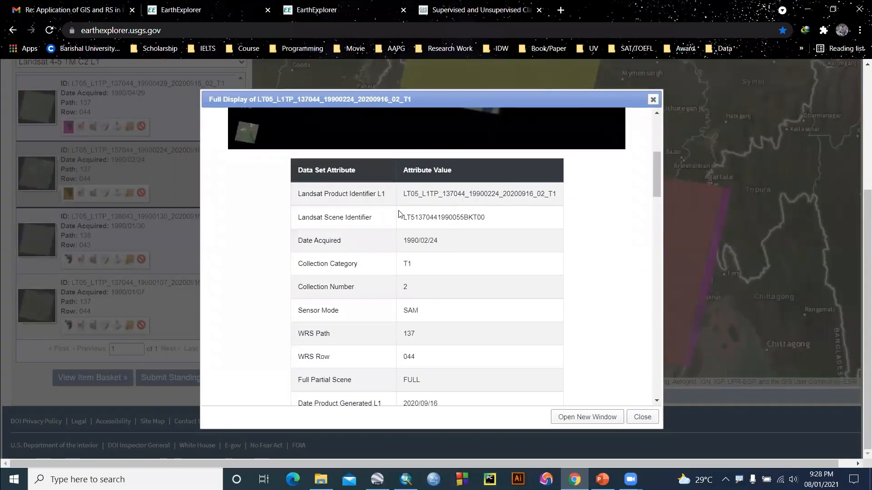
{"action": "scroll", "coordinate": [440, 207], "scroll_direction": "down", "scroll_amount": 3}
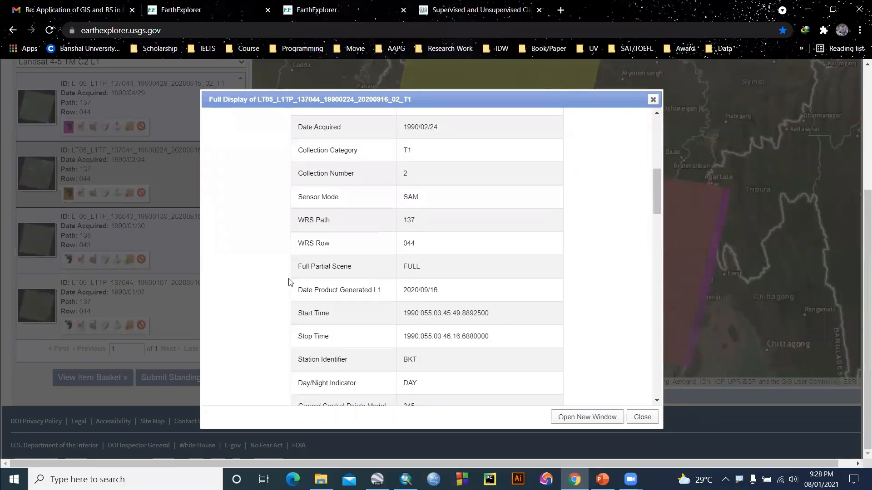
{"action": "scroll", "coordinate": [529, 357], "scroll_direction": "down", "scroll_amount": 1}
{"action": "scroll", "coordinate": [529, 358], "scroll_direction": "down", "scroll_amount": 1}
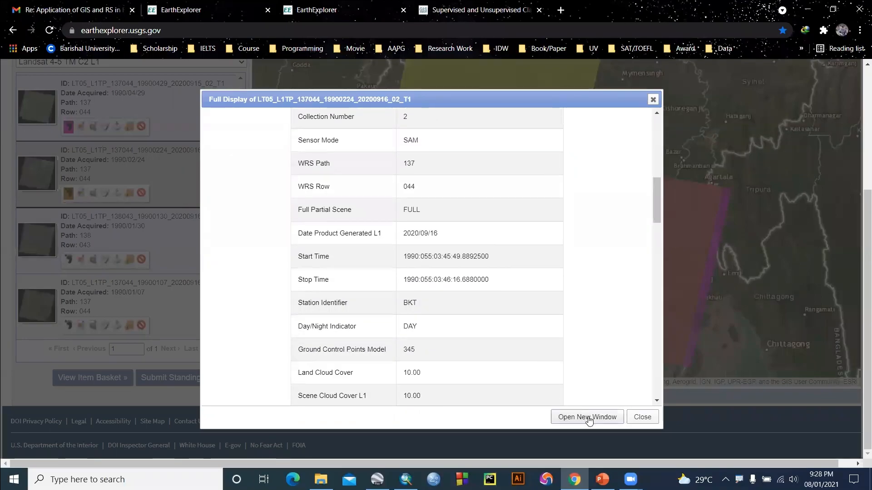
- Open the 1990/02/24 scene's full metadata in a new window and look through its attribute table
{"action": "left_click", "coordinate": [589, 420]}
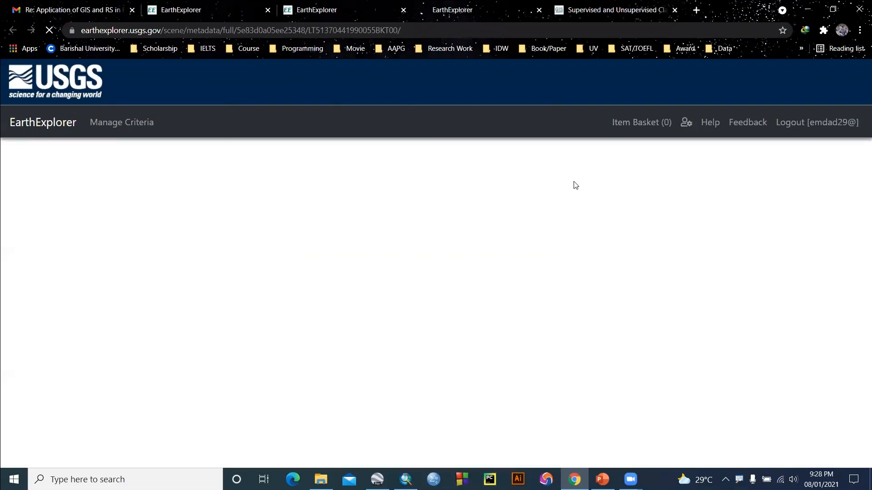
{"action": "left_click", "coordinate": [320, 17]}
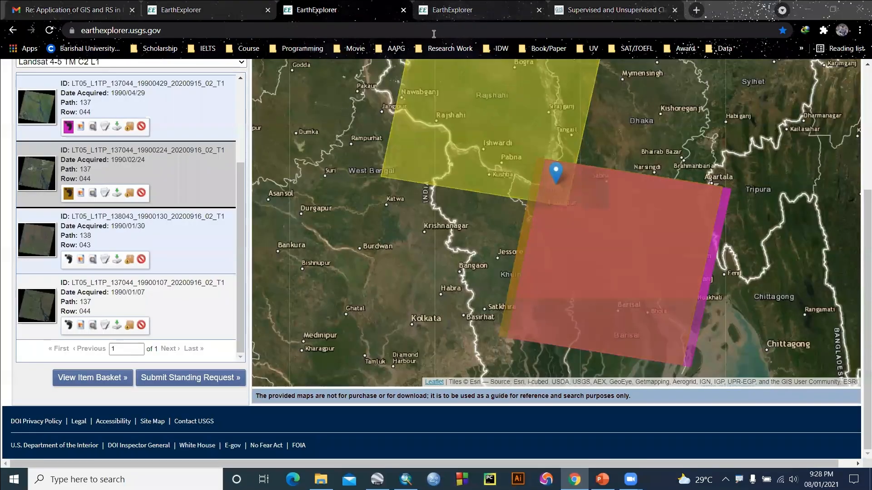
{"action": "left_click", "coordinate": [432, 14]}
{"action": "scroll", "coordinate": [352, 242], "scroll_direction": "down", "scroll_amount": 10}
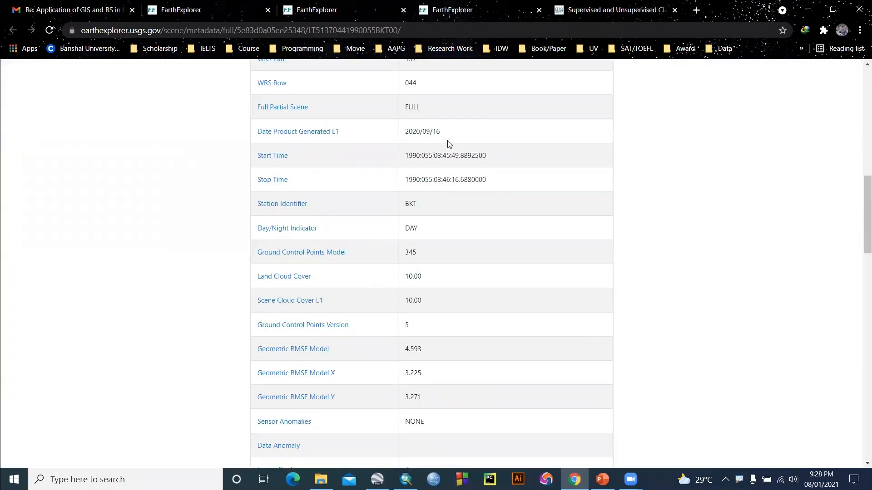
- Switch to File Explorer and look inside the 2020 folder's LC08_L2SP_138043_20200117 scene folder in class 07
{"action": "left_click", "coordinate": [320, 479]}
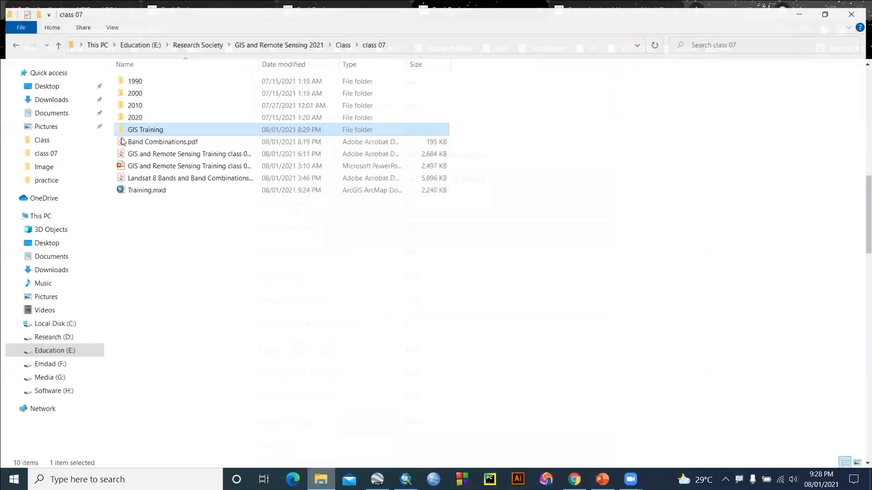
{"action": "double_click", "coordinate": [137, 114]}
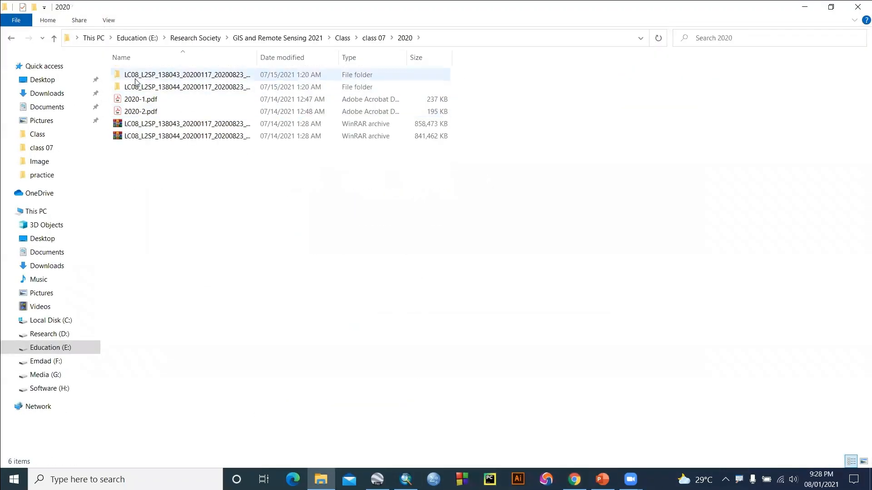
{"action": "left_click", "coordinate": [147, 80]}
{"action": "double_click", "coordinate": [147, 80]}
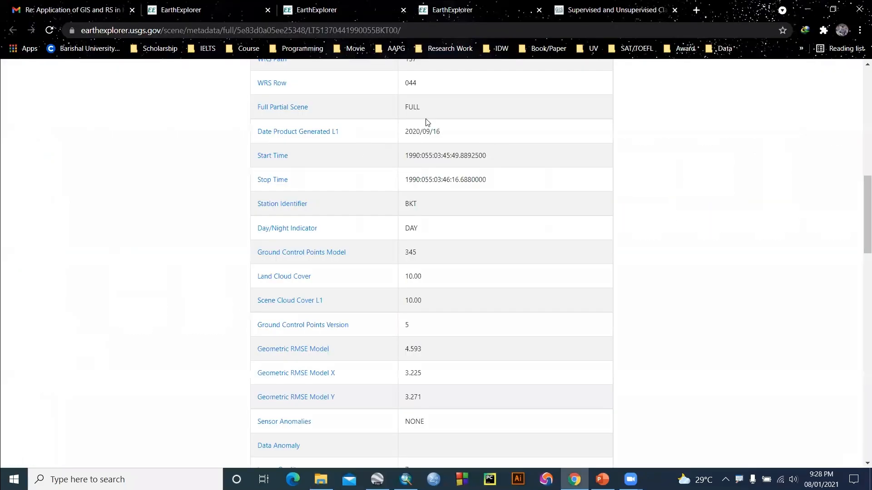
- Examine the scene's metadata table in Chrome, from the acquisition date and WRS path and row to cloud cover and image quality
{"action": "scroll", "coordinate": [442, 224], "scroll_direction": "up", "scroll_amount": 8}
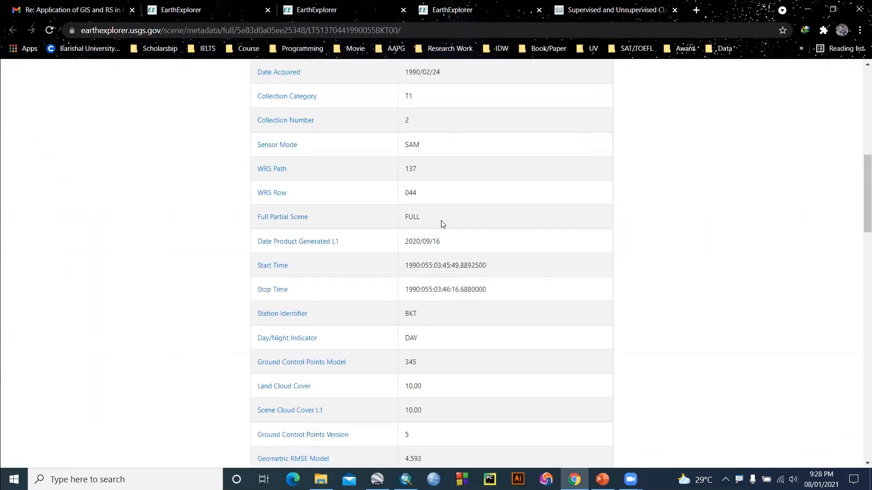
{"action": "scroll", "coordinate": [442, 224], "scroll_direction": "down", "scroll_amount": 7}
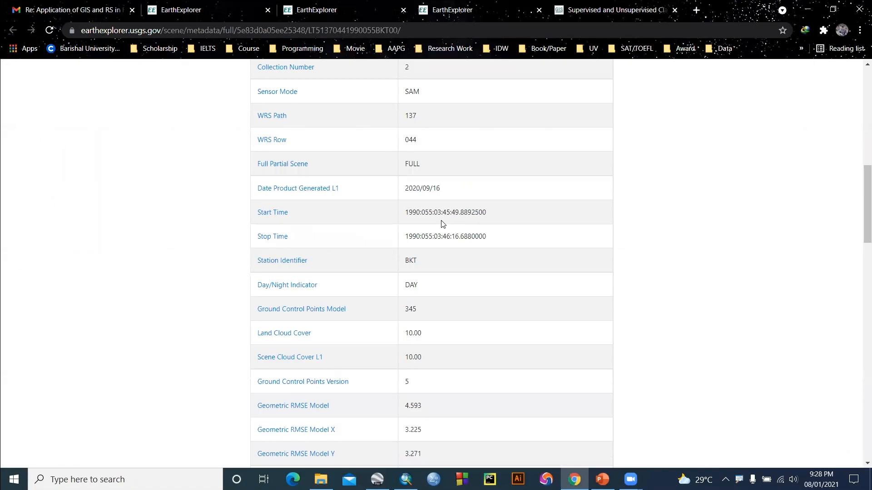
{"action": "scroll", "coordinate": [442, 224], "scroll_direction": "up", "scroll_amount": 4}
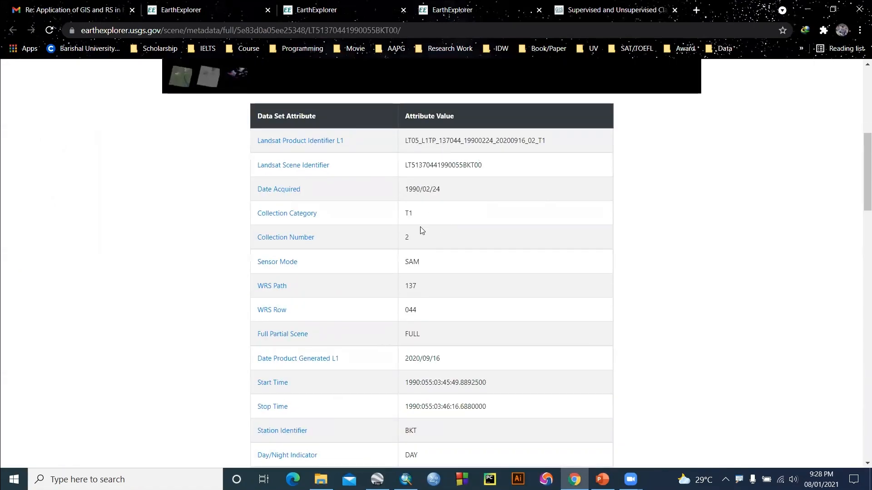
{"action": "scroll", "coordinate": [386, 227], "scroll_direction": "down", "scroll_amount": 2}
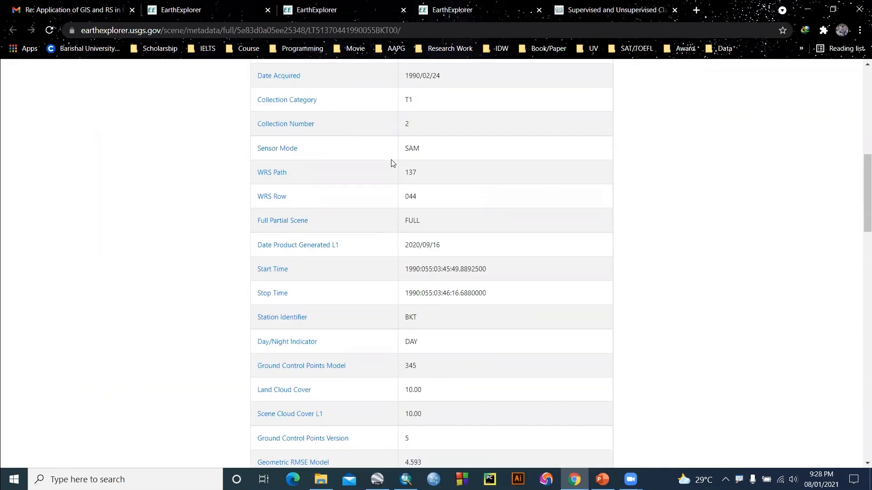
{"action": "scroll", "coordinate": [397, 200], "scroll_direction": "down", "scroll_amount": 1}
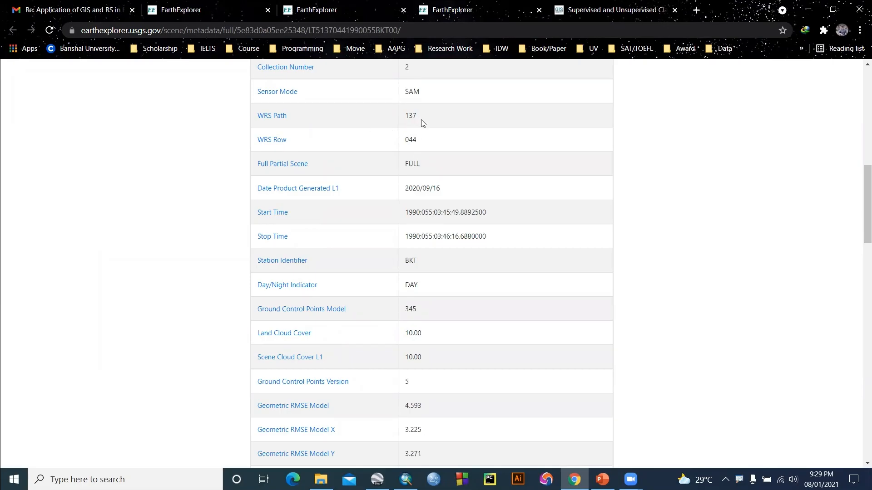
{"action": "scroll", "coordinate": [434, 187], "scroll_direction": "down", "scroll_amount": 1}
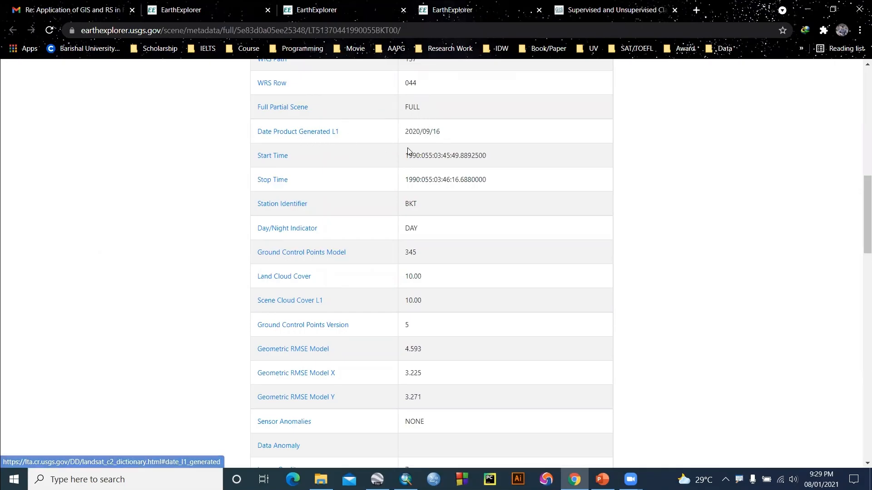
{"action": "scroll", "coordinate": [408, 191], "scroll_direction": "down", "scroll_amount": 1}
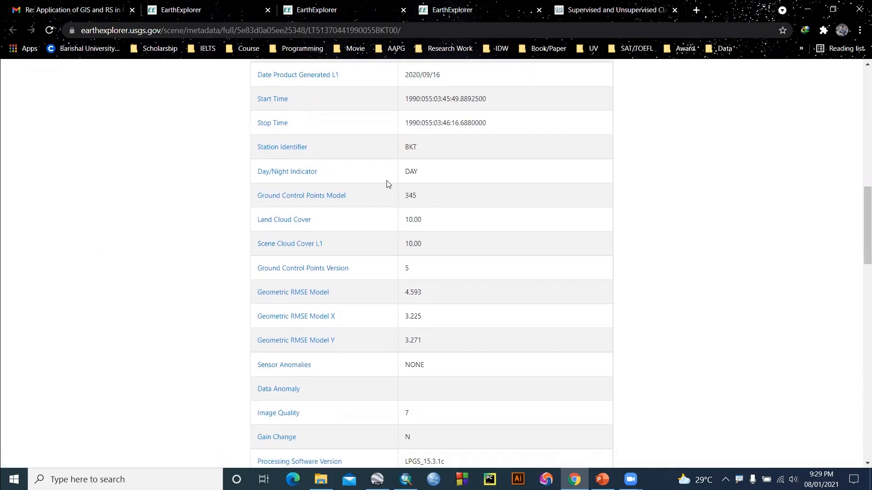
- Examine the rest of the 1990/02/24 scene's metadata table, including sun angles, sensor, map projection, datum and grid cell size
{"action": "scroll", "coordinate": [411, 205], "scroll_direction": "down", "scroll_amount": 1}
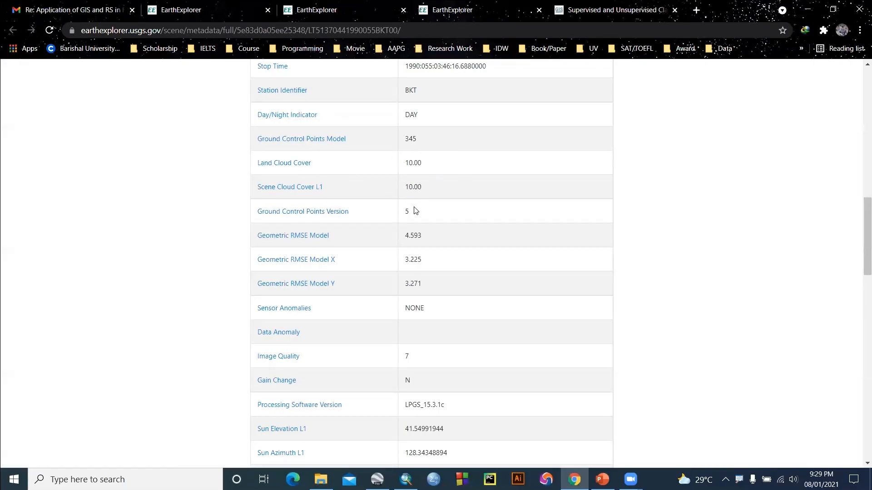
{"action": "scroll", "coordinate": [415, 210], "scroll_direction": "down", "scroll_amount": 7}
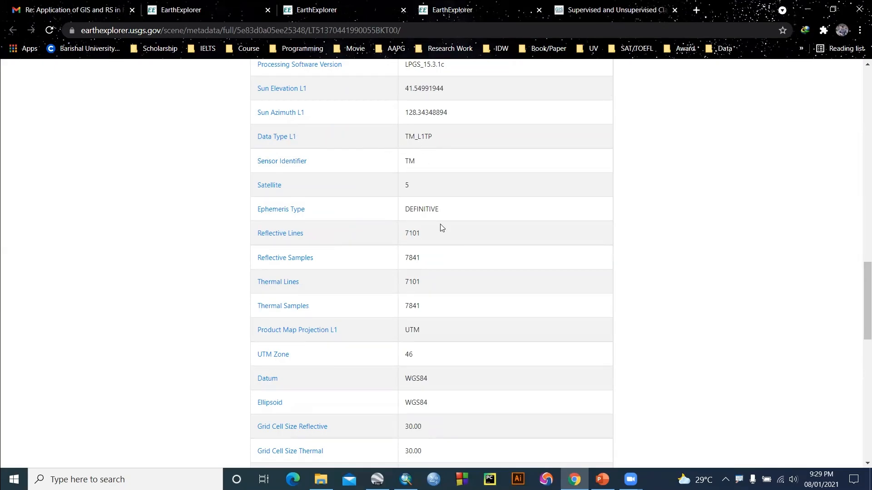
{"action": "scroll", "coordinate": [442, 228], "scroll_direction": "down", "scroll_amount": 1}
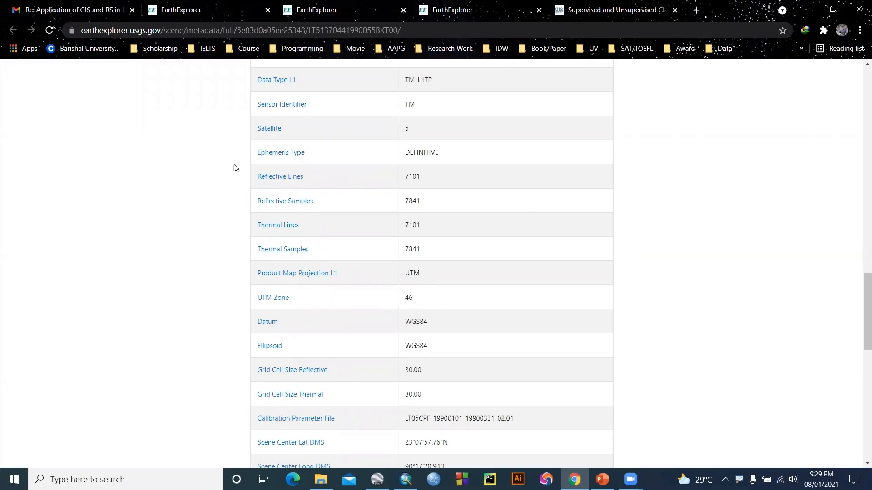
- Return to the EarthExplorer search results and hide the footprints of the 1990/04/29, 1990/02/24 and 1990/05/06 scenes
{"action": "left_click", "coordinate": [328, 16]}
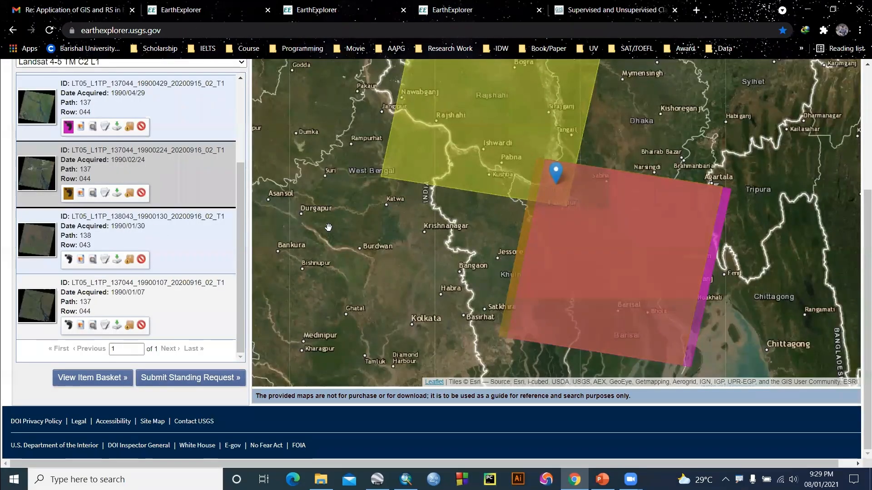
{"action": "scroll", "coordinate": [92, 234], "scroll_direction": "up", "scroll_amount": 1}
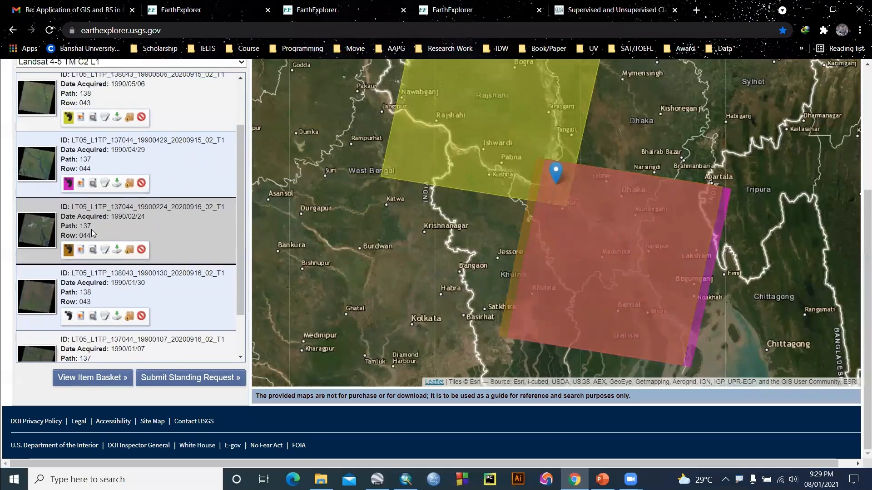
{"action": "scroll", "coordinate": [91, 233], "scroll_direction": "down", "scroll_amount": 1}
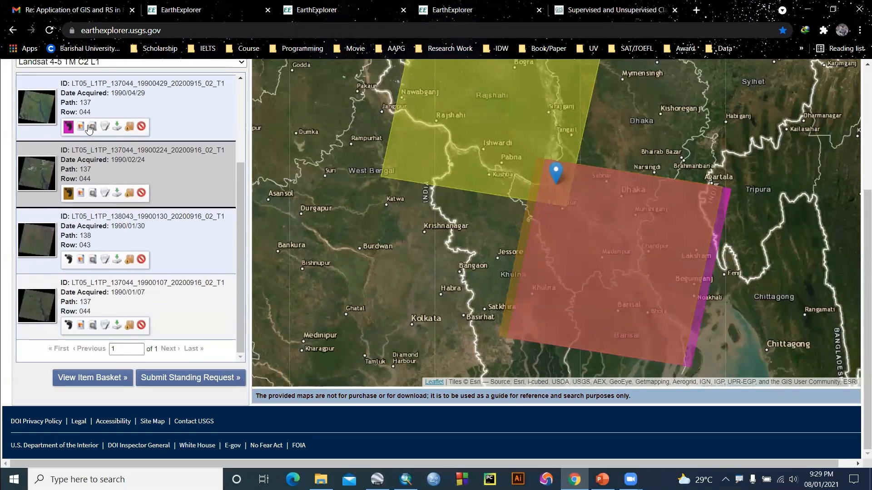
{"action": "left_click", "coordinate": [70, 129]}
{"action": "left_click", "coordinate": [69, 195]}
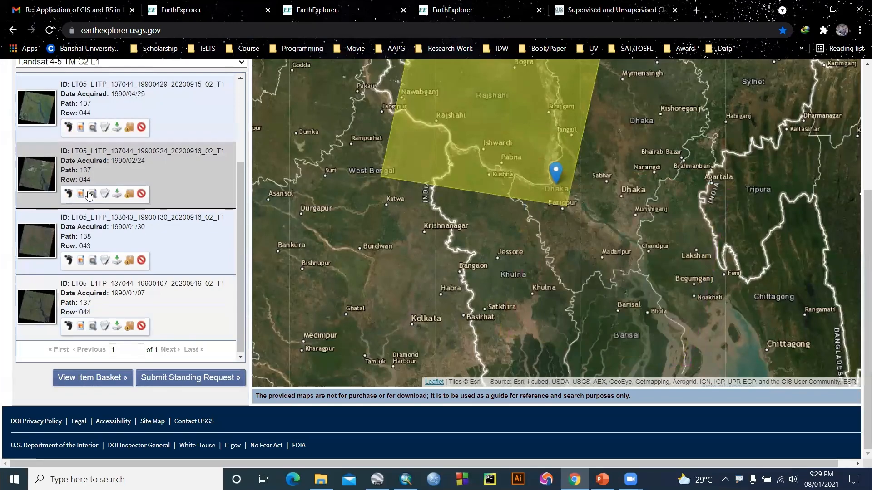
{"action": "scroll", "coordinate": [86, 195], "scroll_direction": "up", "scroll_amount": 3}
{"action": "left_click", "coordinate": [68, 182]}
{"action": "scroll", "coordinate": [68, 183], "scroll_direction": "down", "scroll_amount": 3}
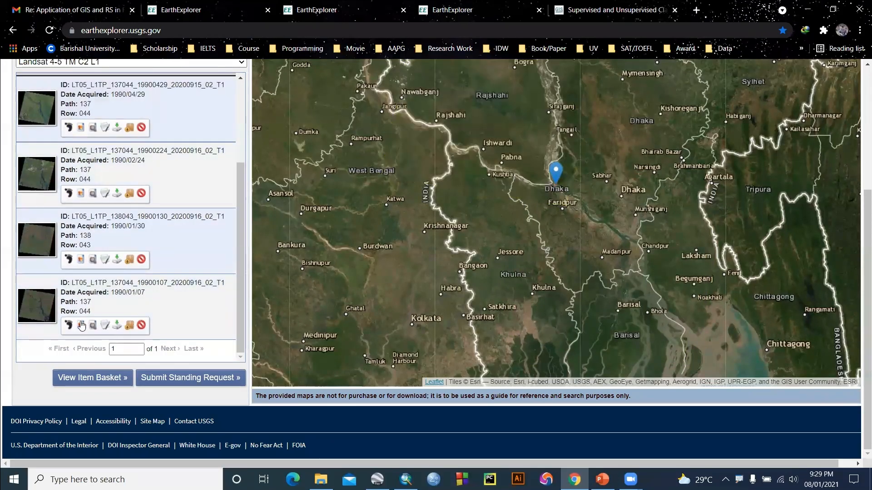
- Display the 1990/01/07 scene's footprint on the map and check its metadata down to the cloud cover values
{"action": "left_click", "coordinate": [68, 325]}
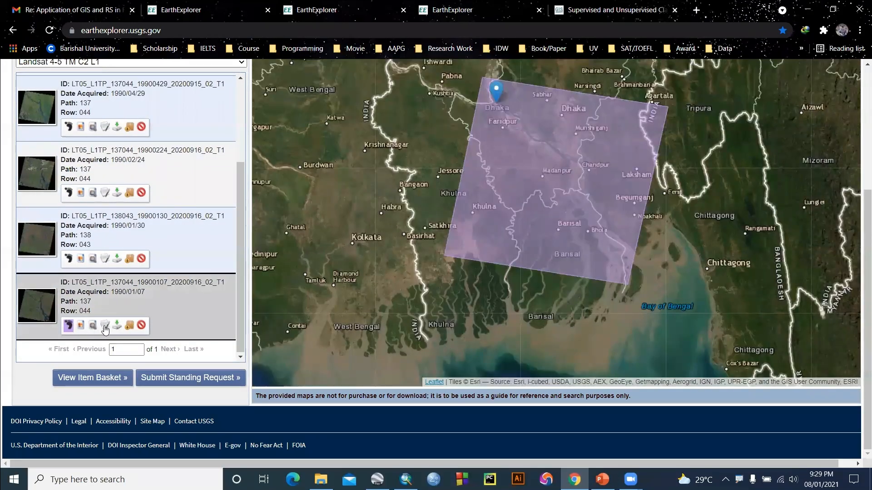
{"action": "left_click", "coordinate": [104, 325]}
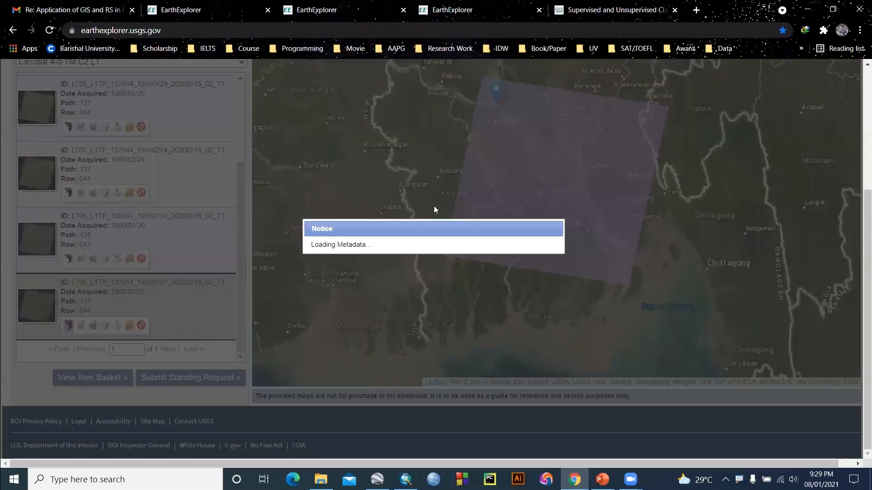
{"action": "scroll", "coordinate": [433, 212], "scroll_direction": "down", "scroll_amount": 5}
{"action": "scroll", "coordinate": [435, 213], "scroll_direction": "down", "scroll_amount": 4}
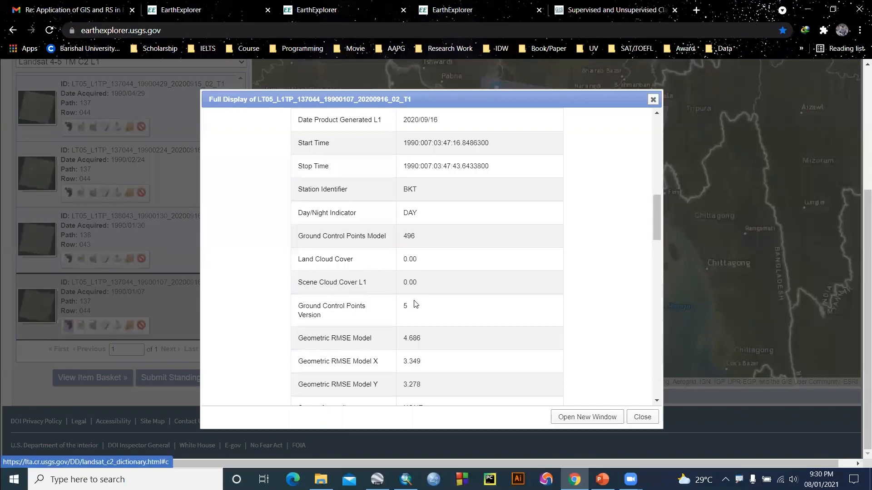
{"action": "left_click", "coordinate": [654, 99]}
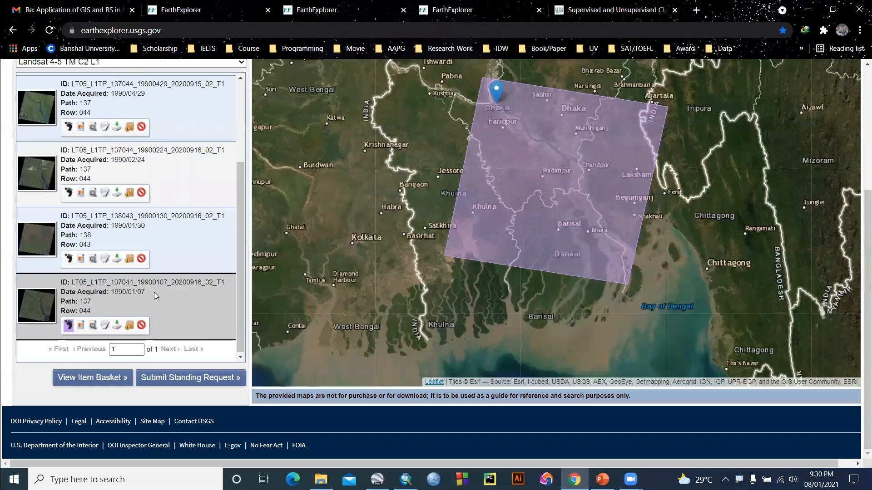
- Review the 1990/01/07 scene's download options, including the Landsat Collection 2 Level-1 Product Bundle files, without downloading anything
{"action": "left_click", "coordinate": [116, 326]}
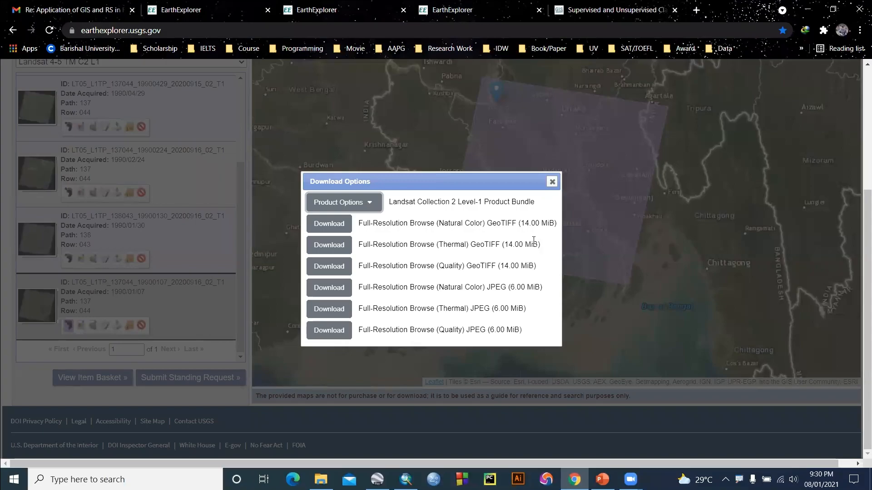
{"action": "left_click", "coordinate": [373, 204]}
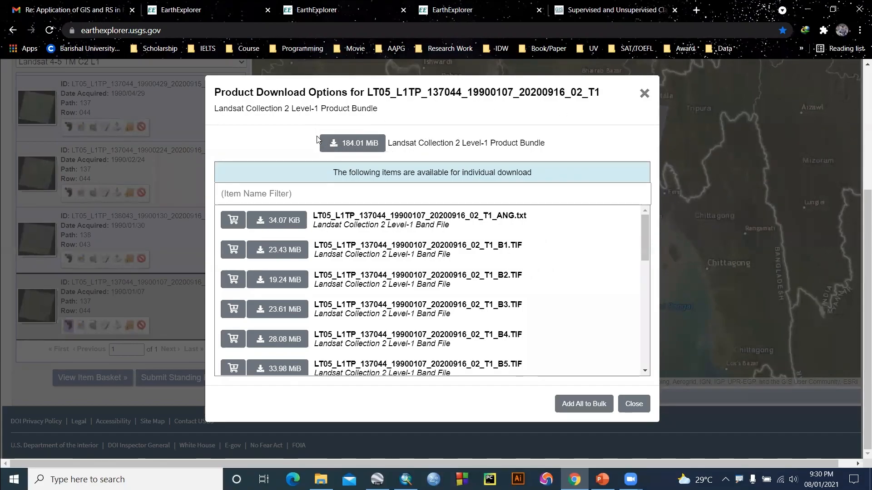
{"action": "left_click", "coordinate": [645, 93]}
{"action": "left_click", "coordinate": [552, 181]}
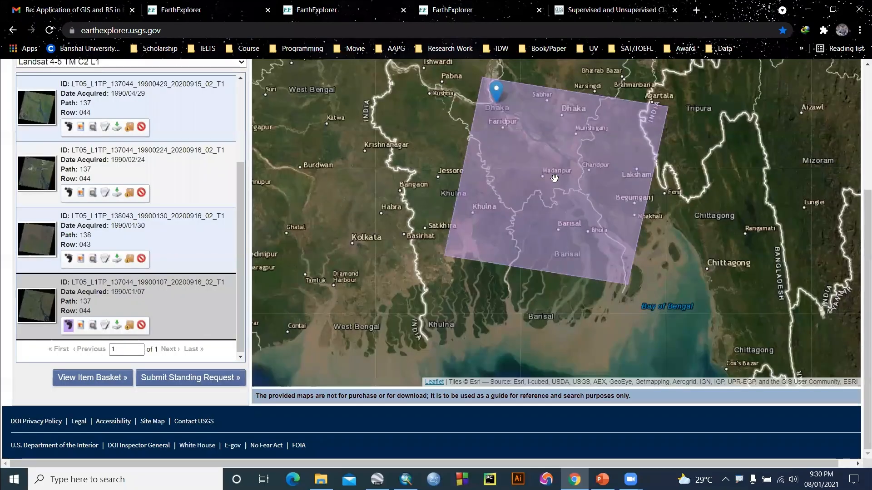
- Return to the search criteria and look at the KML/Shapefile upload, including its file selection dialog and format choices
{"action": "scroll", "coordinate": [178, 224], "scroll_direction": "up", "scroll_amount": 3}
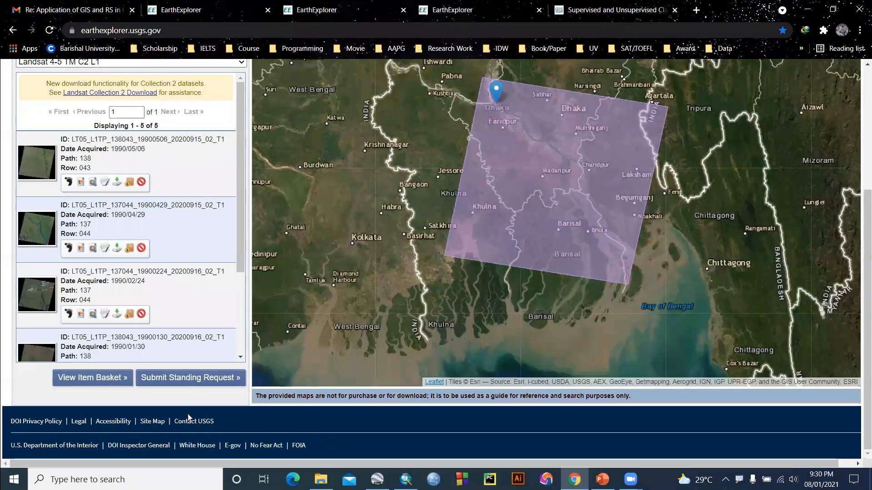
{"action": "scroll", "coordinate": [134, 278], "scroll_direction": "up", "scroll_amount": 5}
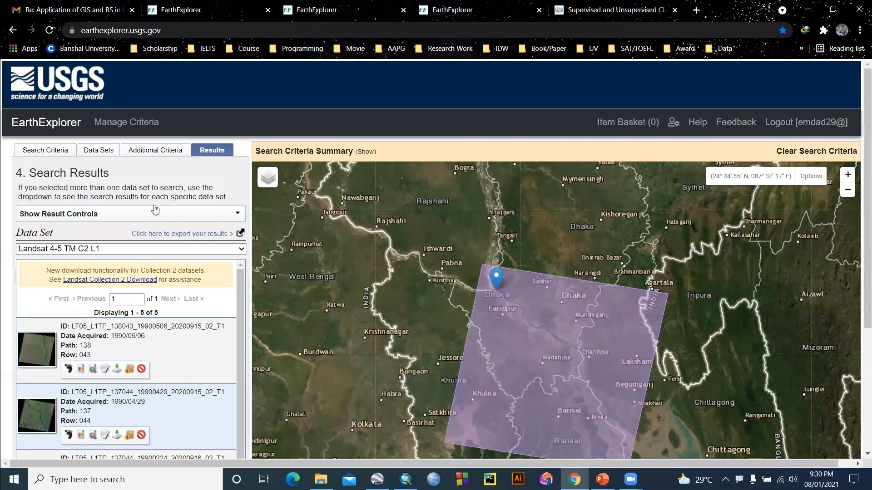
{"action": "left_click", "coordinate": [53, 153]}
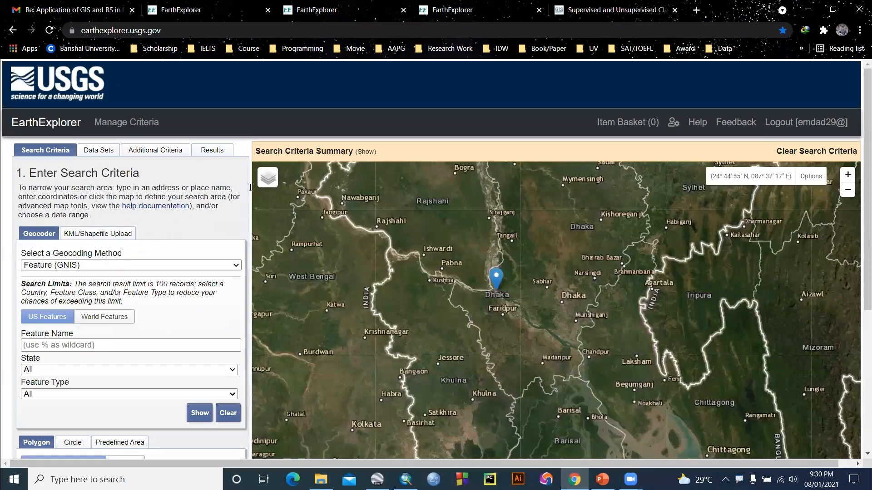
{"action": "left_click", "coordinate": [74, 236]}
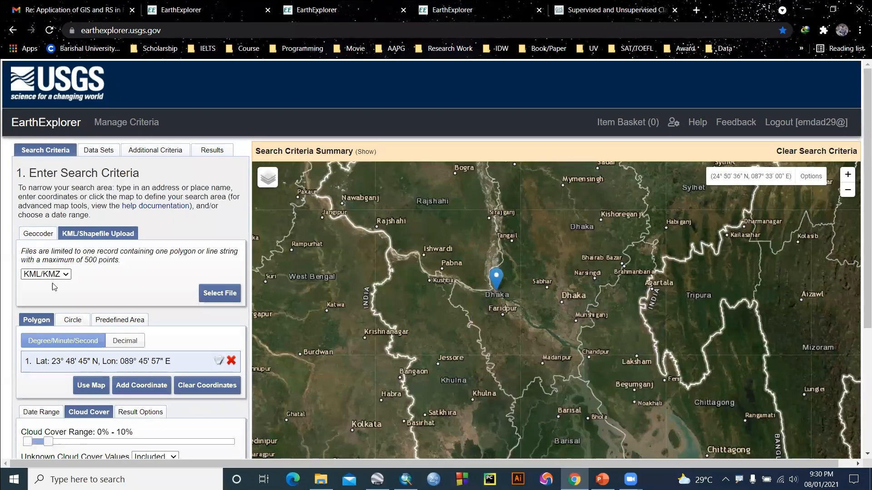
{"action": "left_click", "coordinate": [219, 294]}
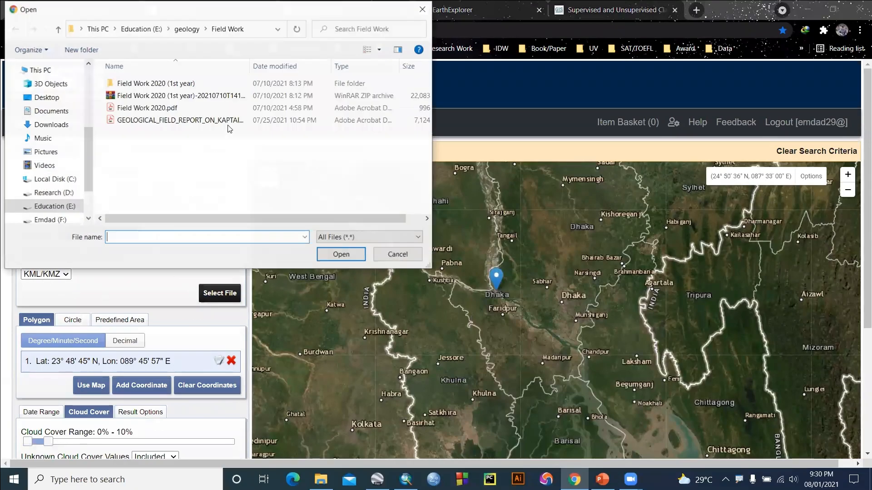
{"action": "left_click", "coordinate": [423, 9]}
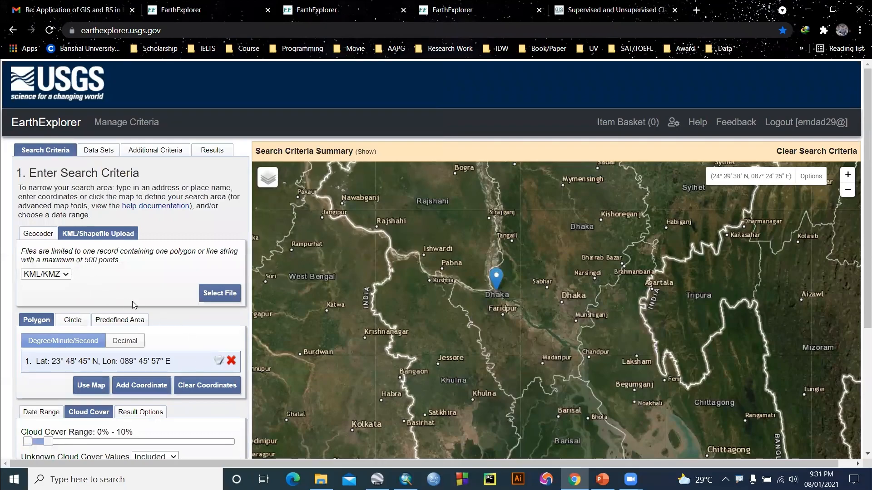
{"action": "left_click", "coordinate": [64, 274]}
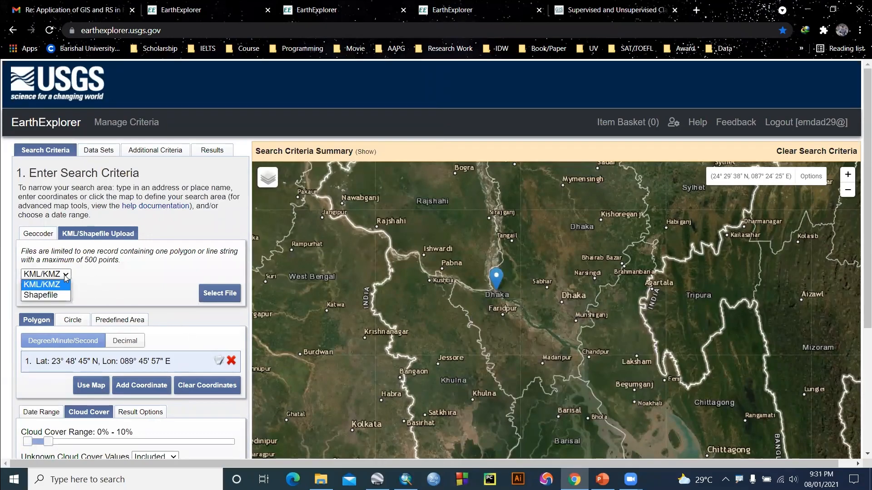
{"action": "left_click", "coordinate": [109, 295]}
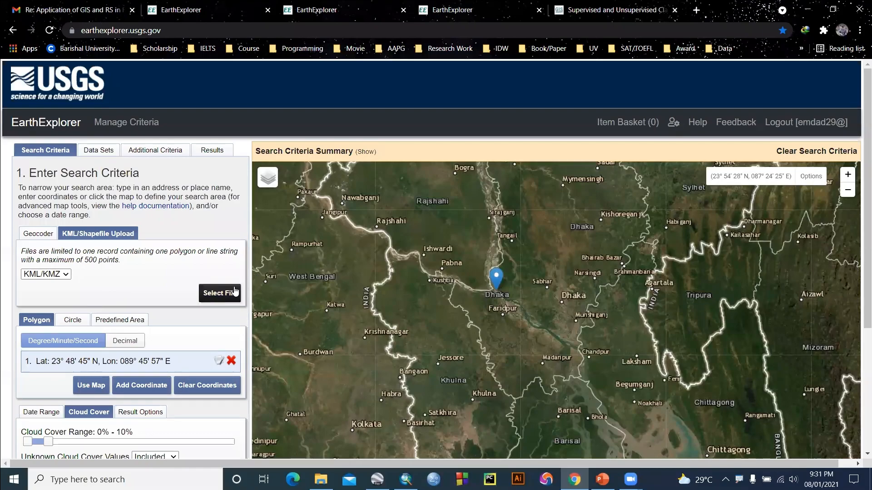
- Examine the map around the search marker and review the remaining search criteria down to the cloud cover settings
{"action": "scroll", "coordinate": [519, 285], "scroll_direction": "down", "scroll_amount": 3}
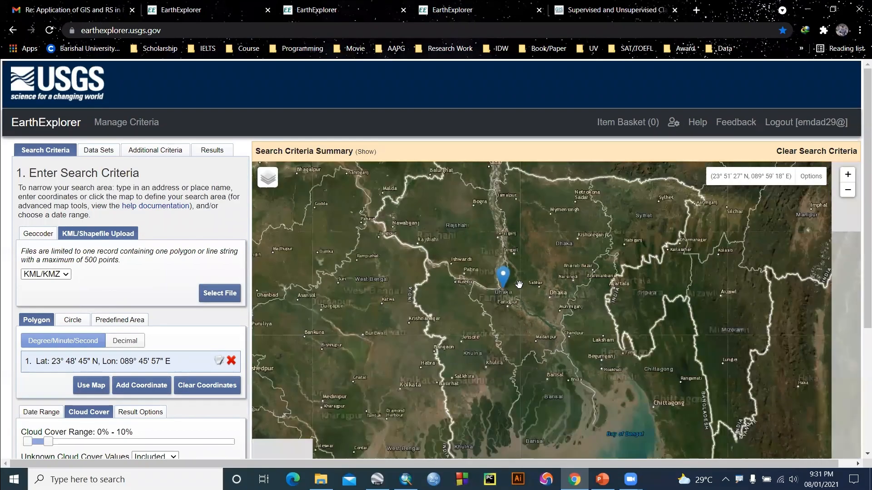
{"action": "scroll", "coordinate": [519, 284], "scroll_direction": "up", "scroll_amount": 2}
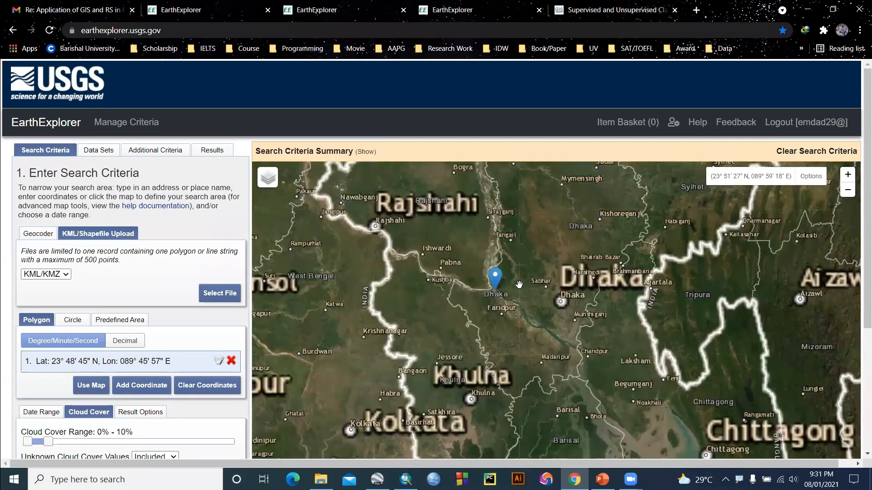
{"action": "left_click_drag", "start_coordinate": [514, 296], "coordinate": [539, 309]}
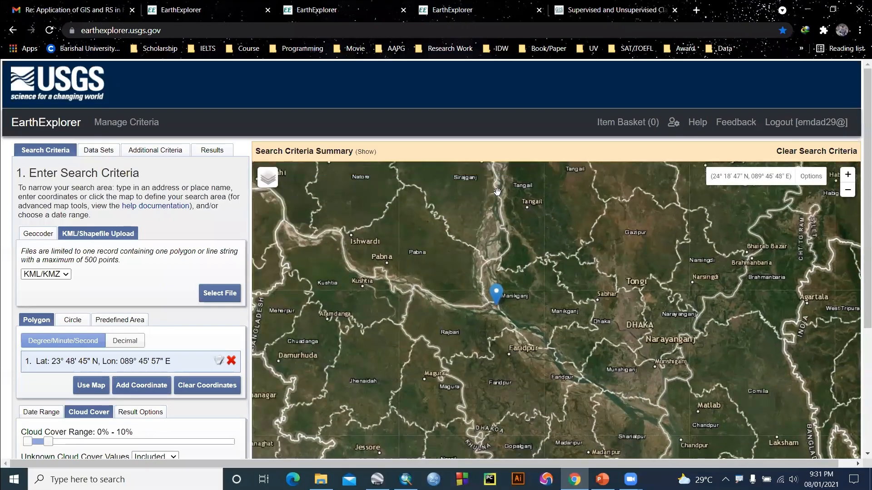
{"action": "scroll", "coordinate": [106, 364], "scroll_direction": "down", "scroll_amount": 2}
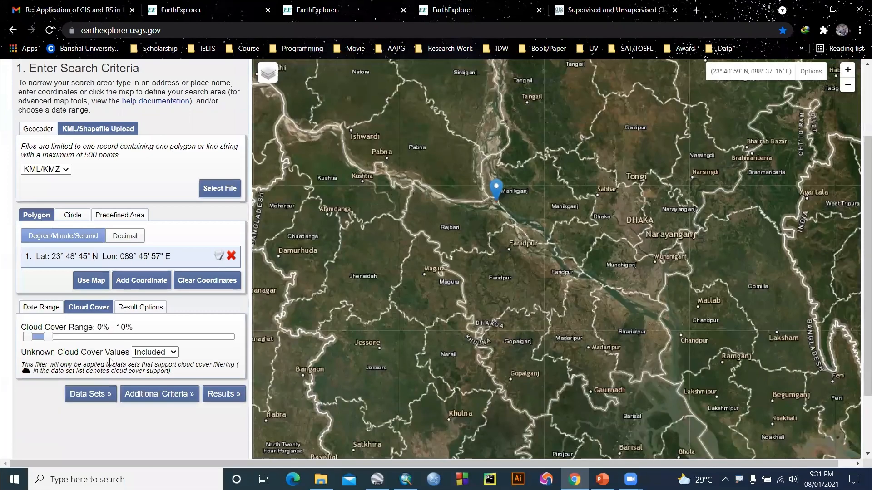
{"action": "scroll", "coordinate": [116, 315], "scroll_direction": "up", "scroll_amount": 2}
- Return to the search results, display the 1990/05/06 scene's footprint, and examine its coverage around the search marker
{"action": "left_click", "coordinate": [150, 150]}
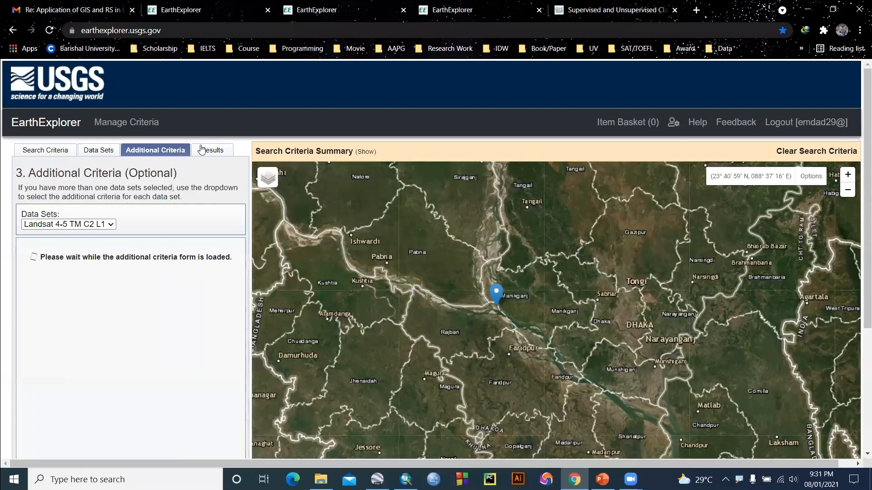
{"action": "left_click", "coordinate": [210, 150]}
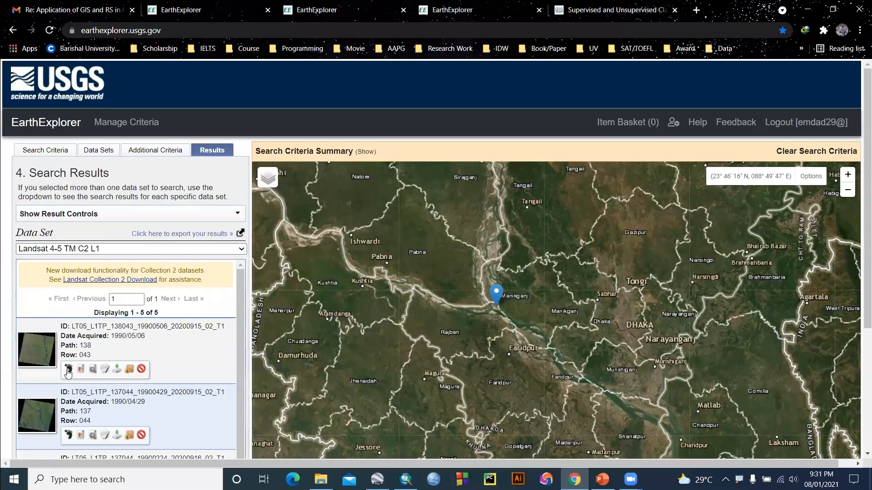
{"action": "left_click", "coordinate": [68, 369]}
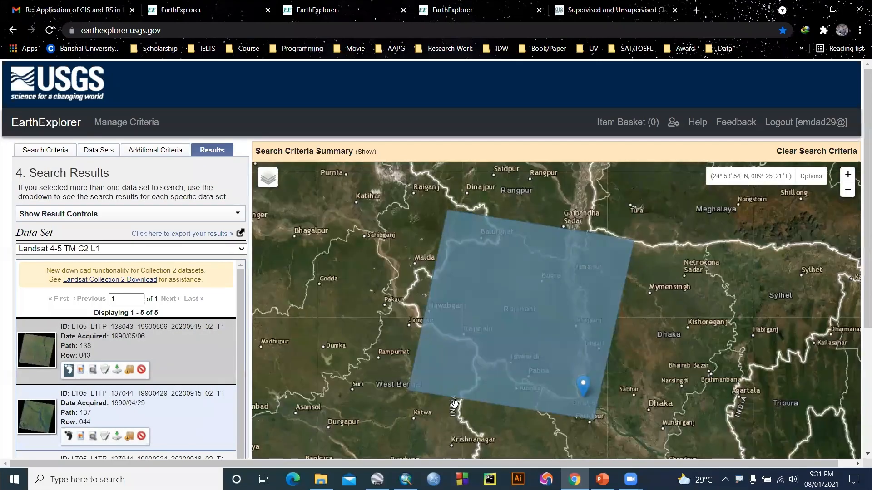
{"action": "scroll", "coordinate": [583, 386], "scroll_direction": "down", "scroll_amount": 1}
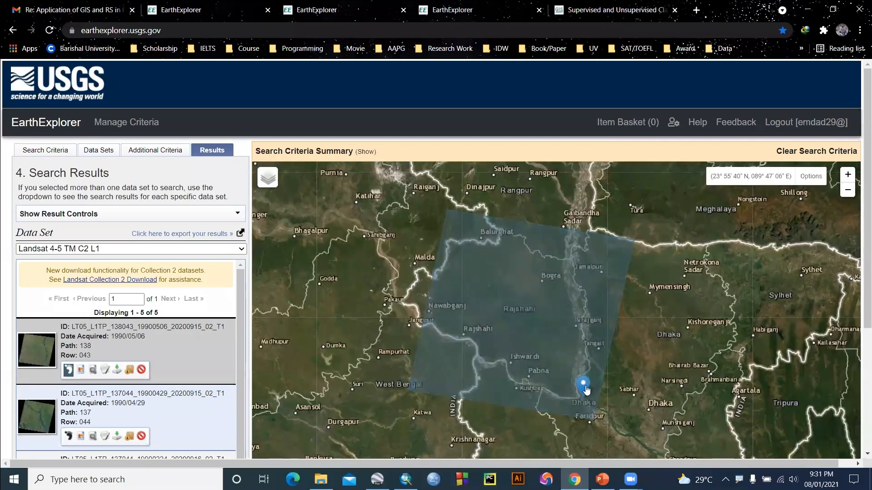
{"action": "scroll", "coordinate": [586, 390], "scroll_direction": "up", "scroll_amount": 2}
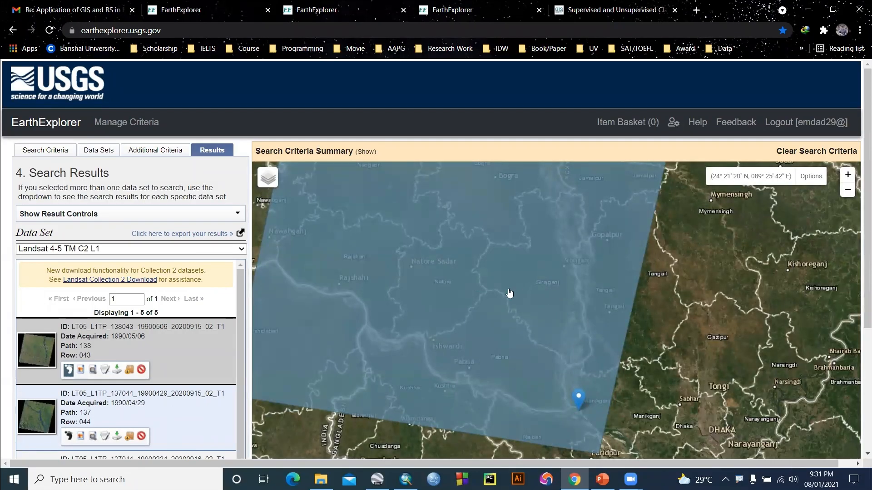
{"action": "scroll", "coordinate": [524, 325], "scroll_direction": "up", "scroll_amount": 1}
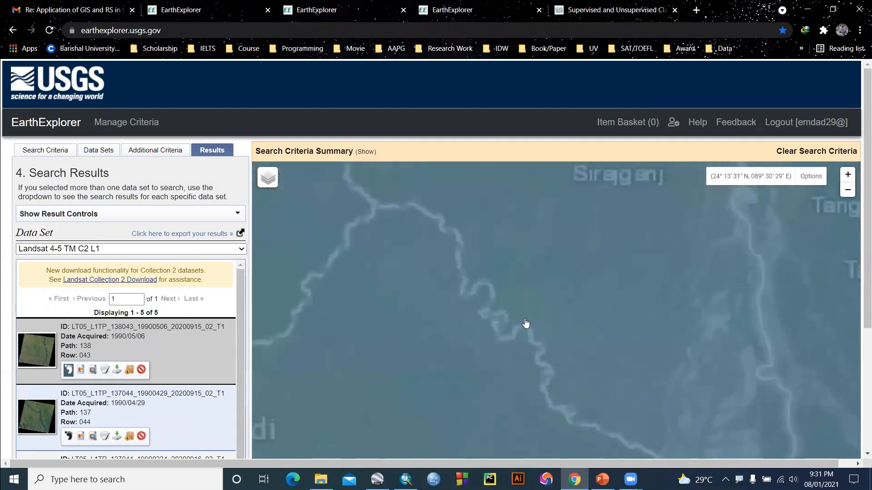
{"action": "scroll", "coordinate": [526, 324], "scroll_direction": "down", "scroll_amount": 2}
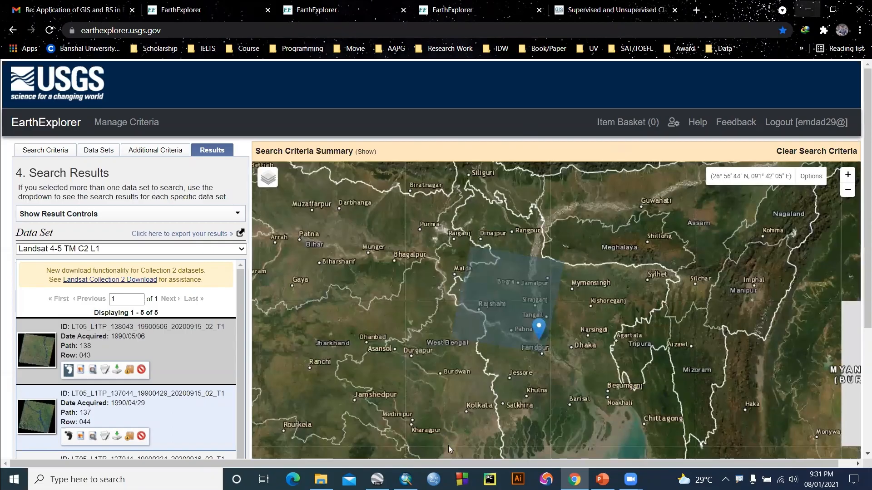
{"action": "left_click", "coordinate": [575, 479]}
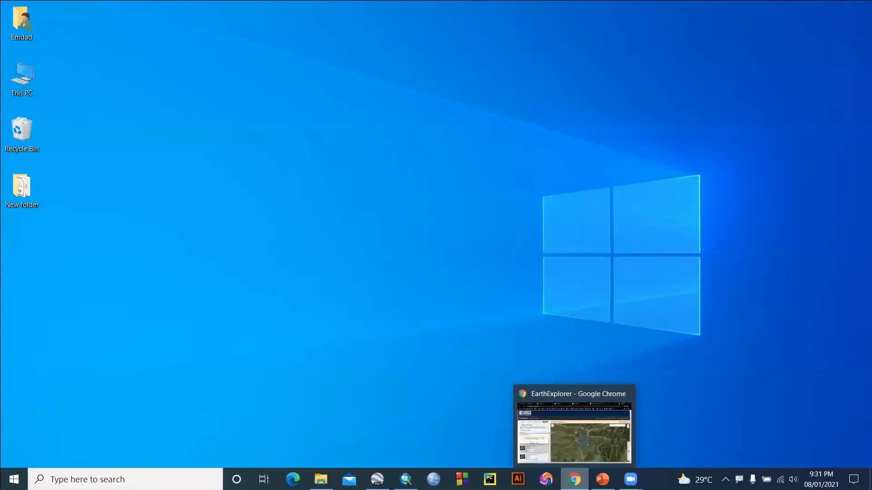
- Switch to the PowerPoint training presentation and start the slide show from the Supervised and Unsupervised Classification slide
{"action": "mouse_move", "coordinate": [406, 479]}
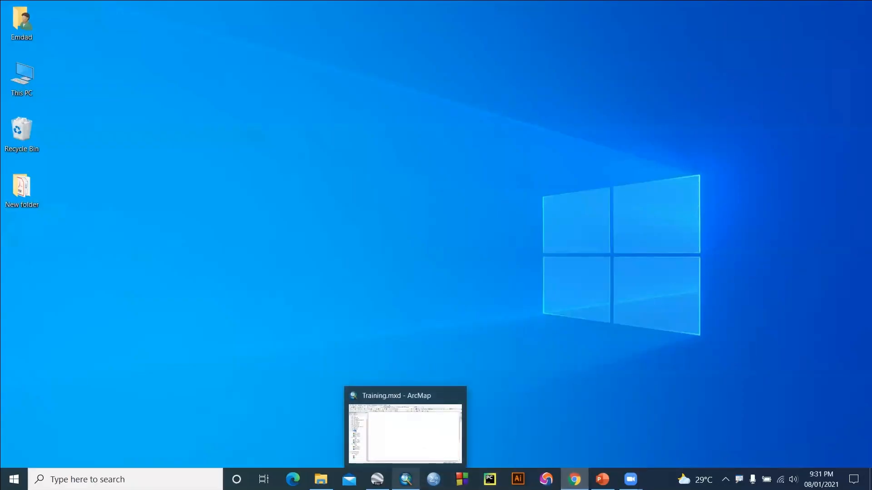
{"action": "left_click", "coordinate": [597, 475]}
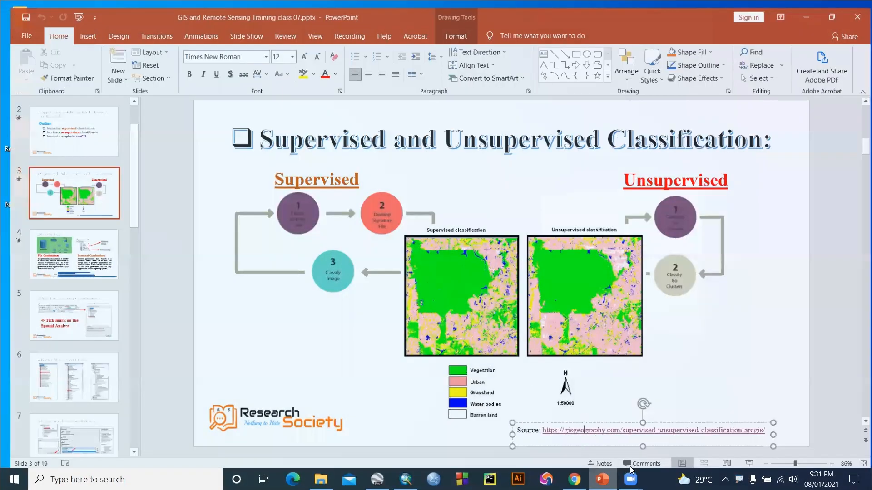
{"action": "left_click", "coordinate": [747, 463]}
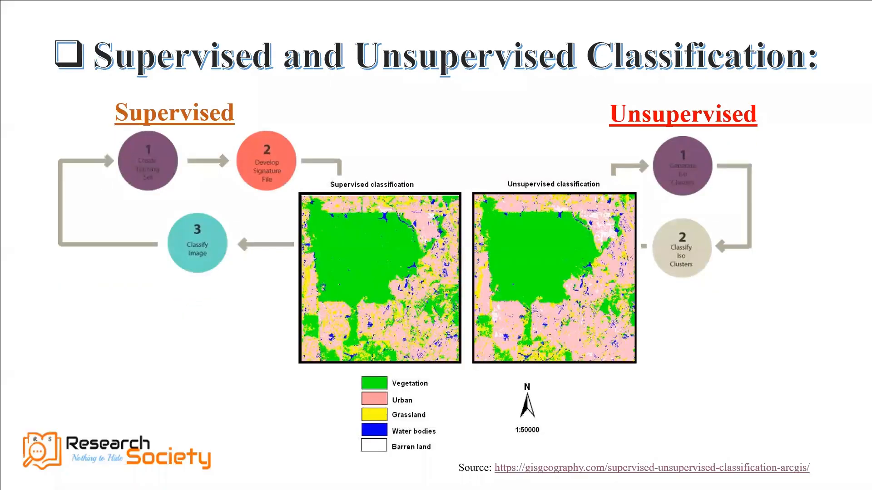
- Advance the slide show past the composite bands, satellite chronology and unsupervised classification slides to the closing Thank You slide
{"action": "key", "text": "Right"}
{"action": "key", "text": "Right"}
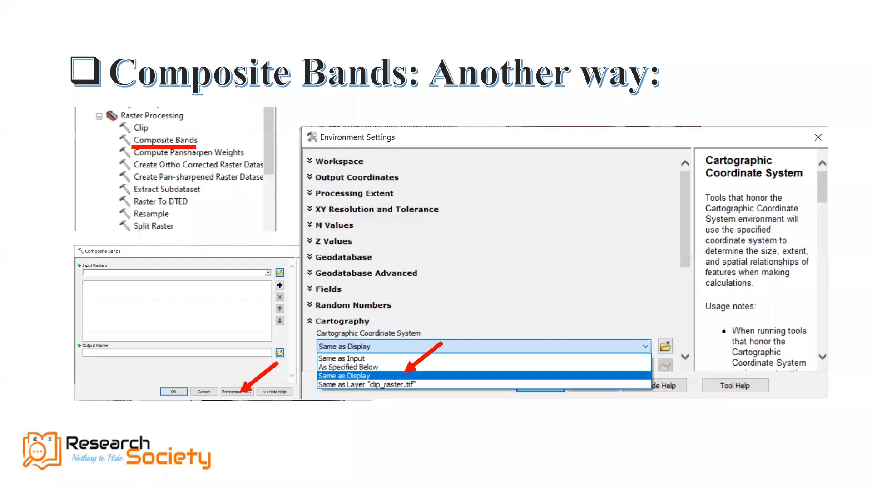
{"action": "key", "text": "Right"}
{"action": "key", "text": "Right"}
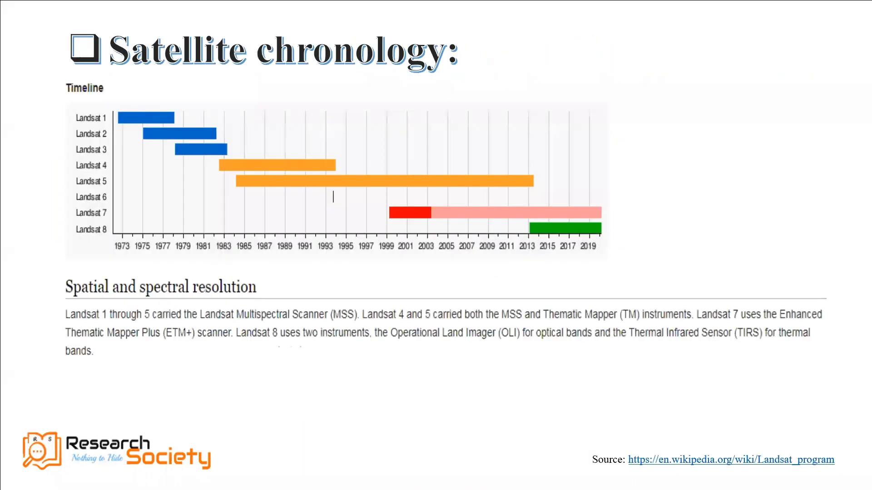
{"action": "key", "text": "Right"}
{"action": "key", "text": "Right"}
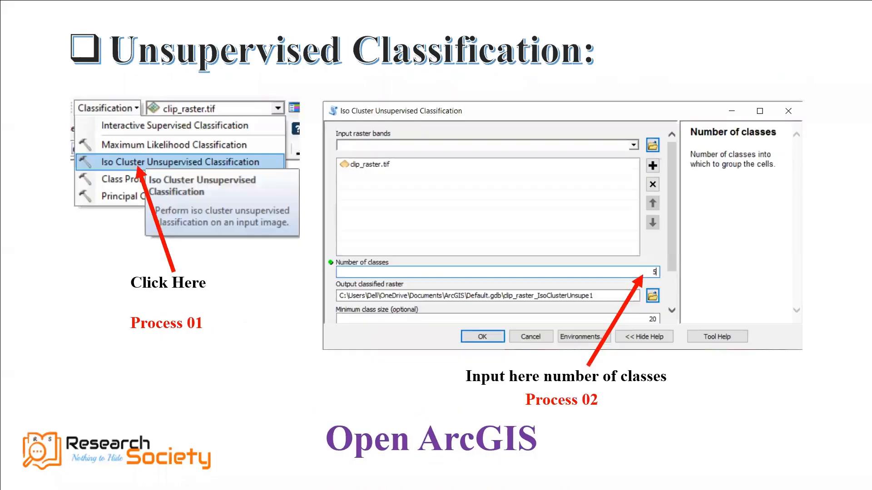
{"action": "key", "text": "Right"}
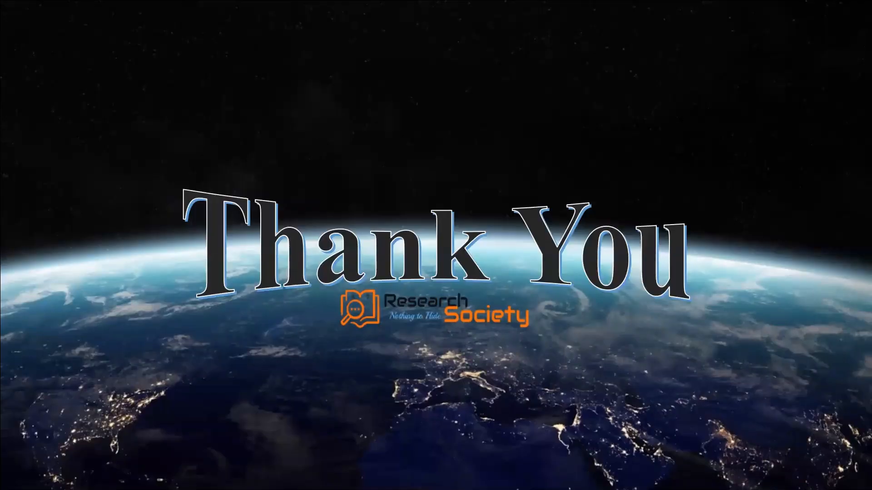